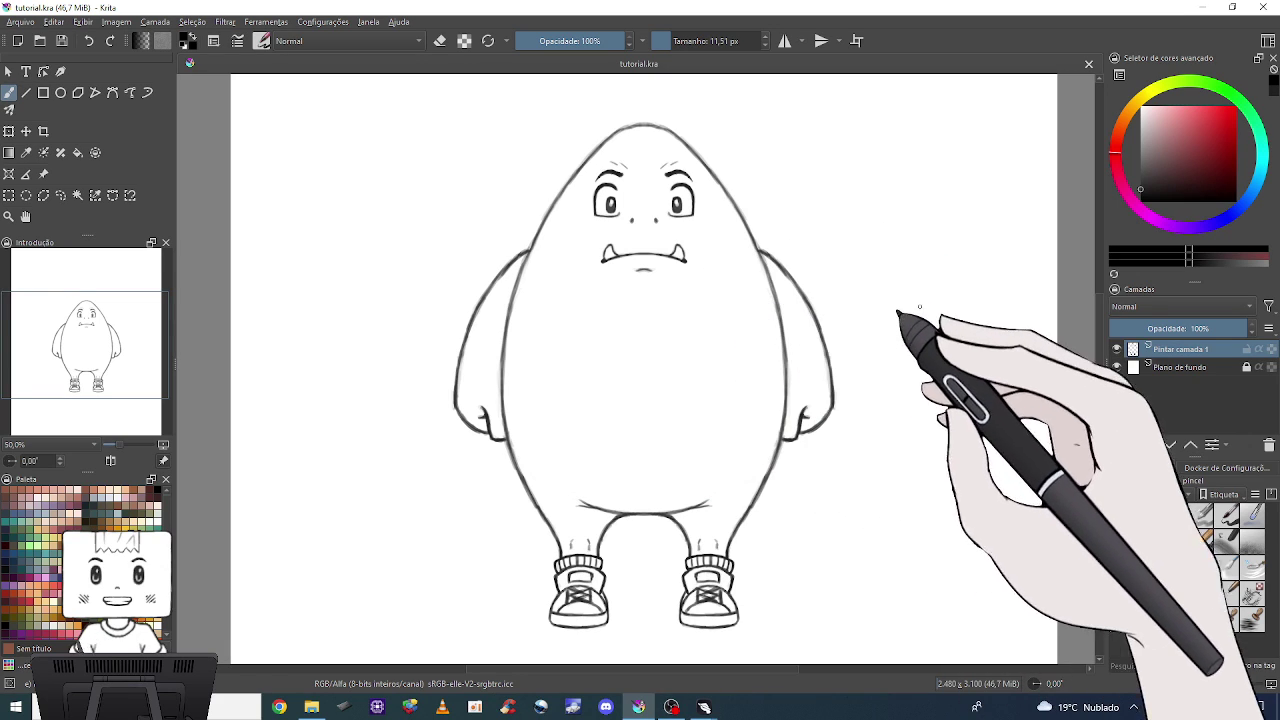
Toggle the line art layer's visibility off and on, then select the Plano de fundo layer.
{"action": "left_click", "coordinate": [1117, 349]}
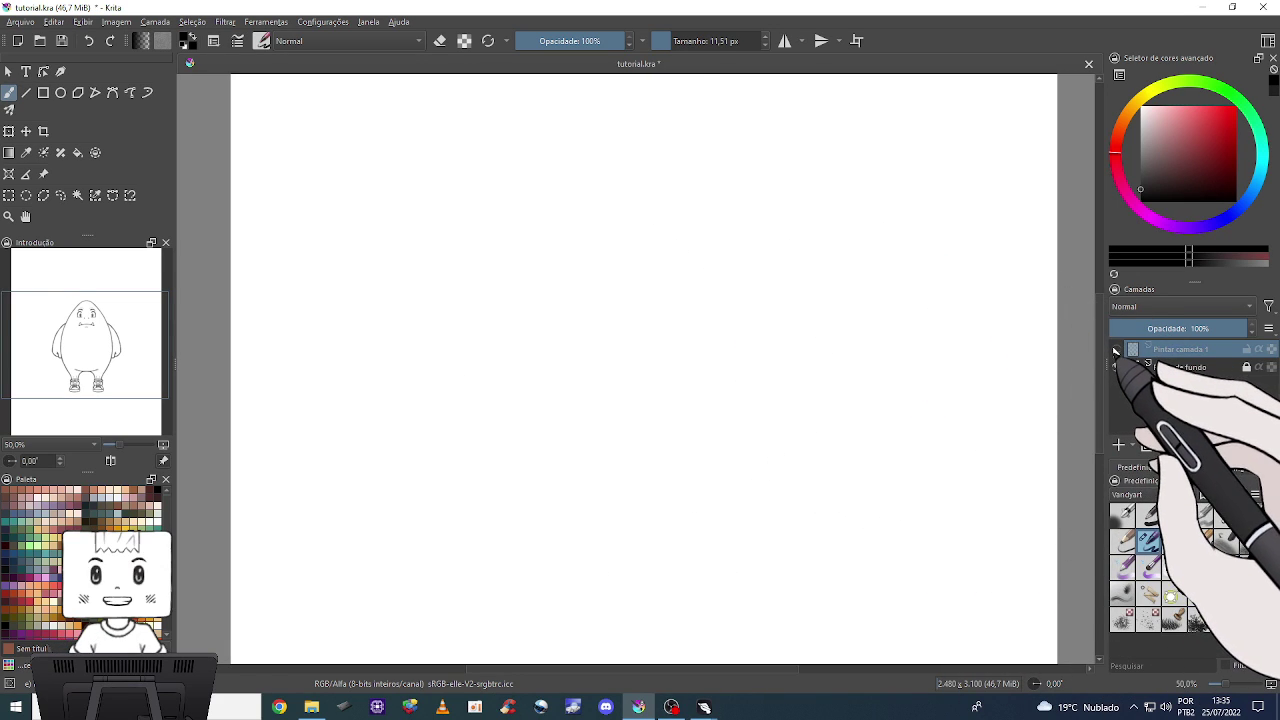
{"action": "left_click", "coordinate": [1117, 349]}
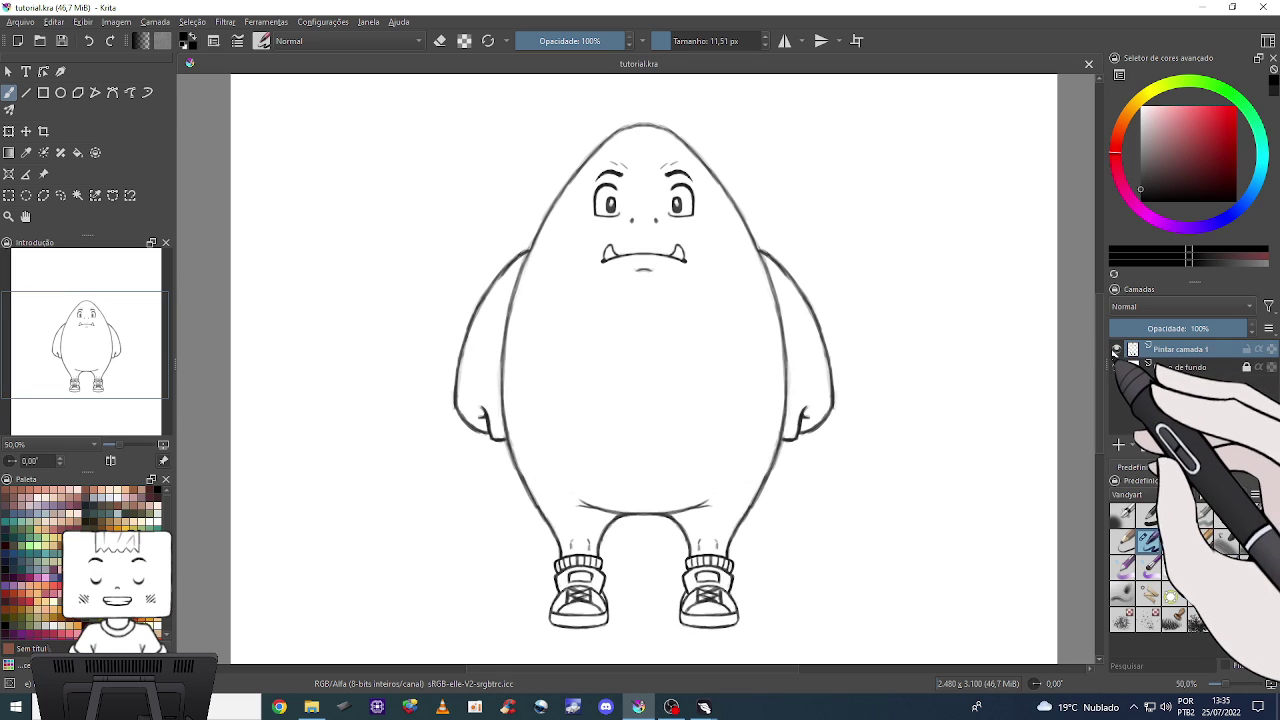
{"action": "left_click", "coordinate": [1116, 349]}
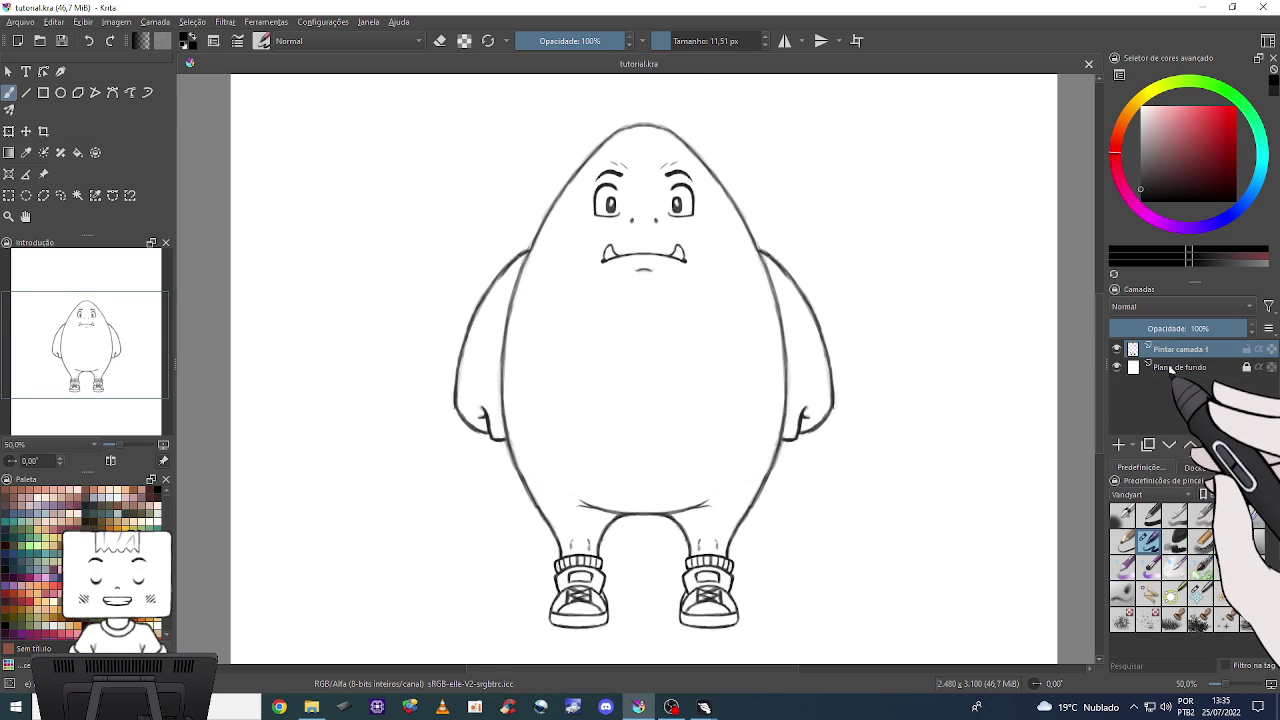
{"action": "left_click", "coordinate": [1169, 368]}
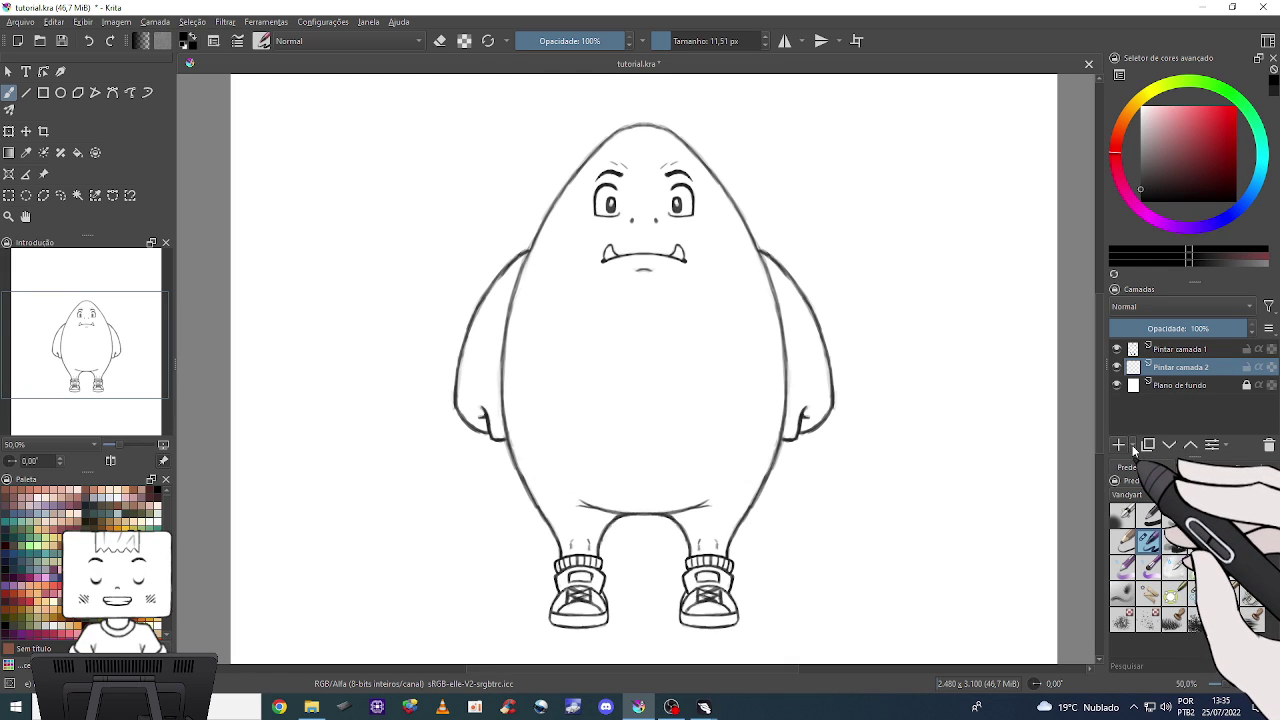
Add a layer group, Agrupar 3, holding Pintar camada 2 beneath the line art, then zoom out.
{"action": "left_click", "coordinate": [1132, 445]}
{"action": "left_click", "coordinate": [1118, 478]}
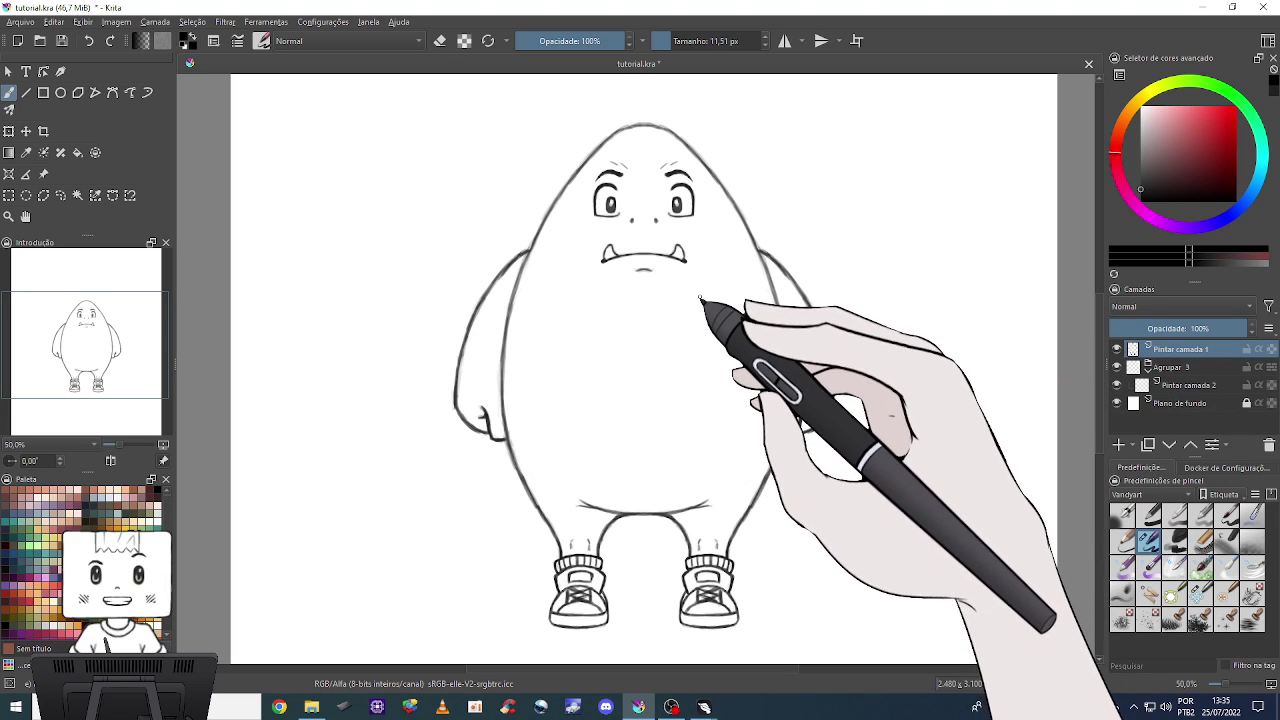
{"action": "key", "text": "minus"}
{"action": "key", "text": "minus"}
{"action": "key", "text": "plus"}
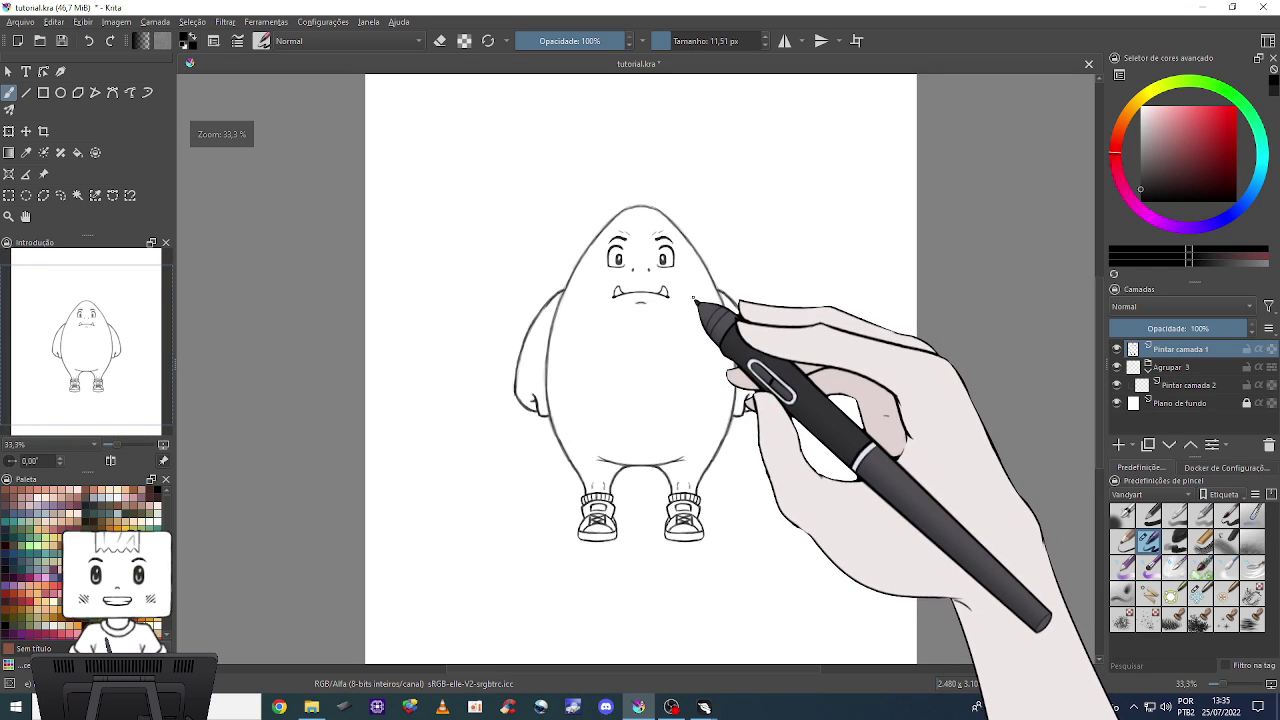
{"action": "key", "text": "minus"}
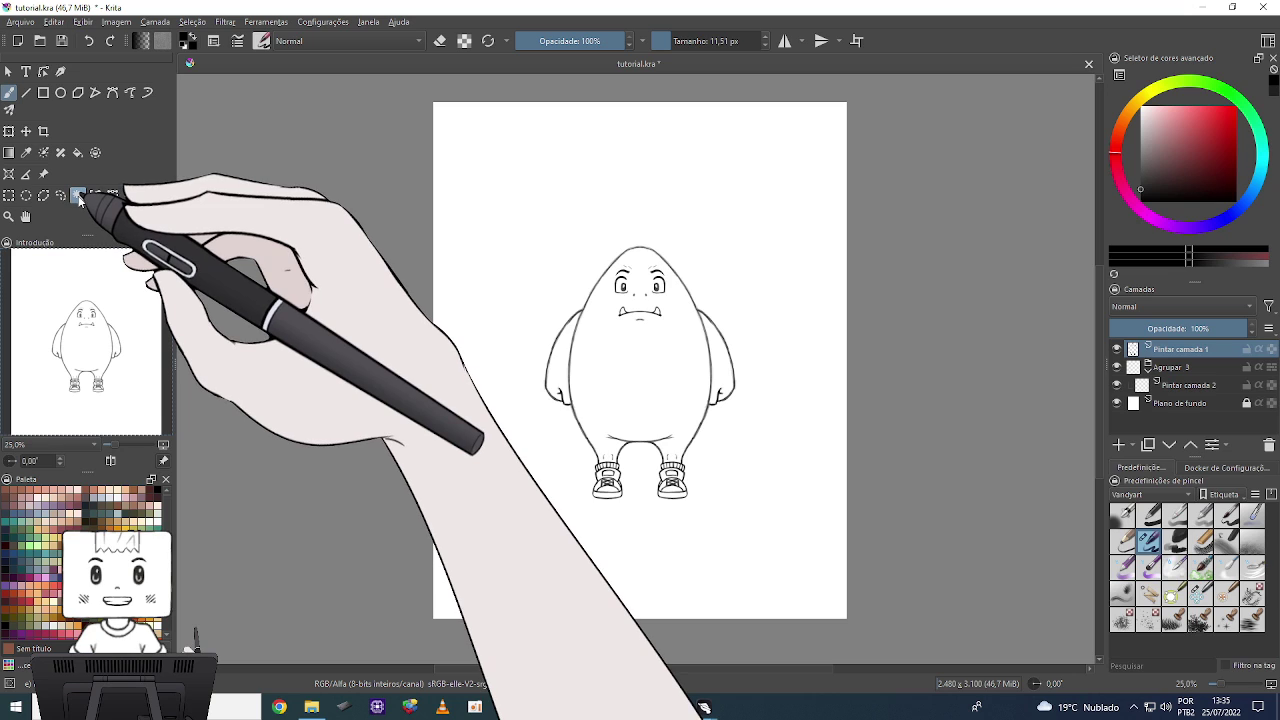
Switch to the Contiguous Selection tool and zoom in on the monster.
{"action": "left_click", "coordinate": [78, 196]}
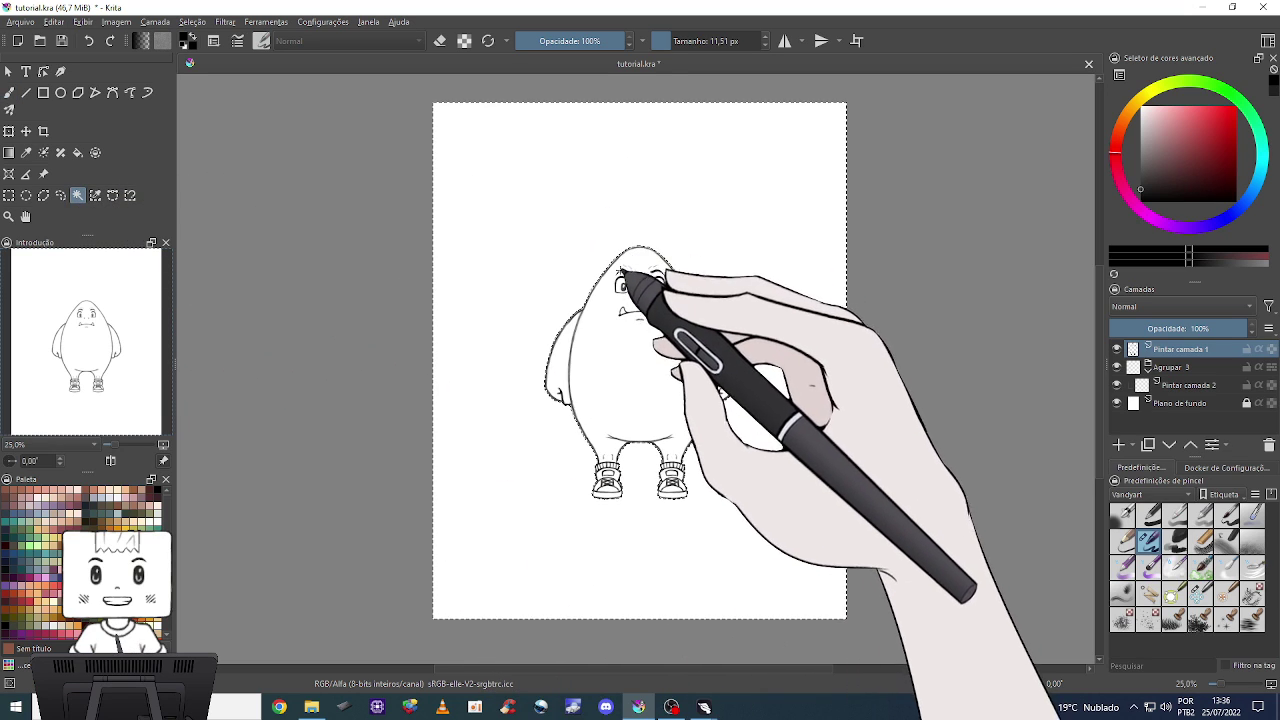
{"action": "key", "text": "ctrl+plus"}
{"action": "key", "text": "ctrl+plus"}
{"action": "key", "text": "ctrl+plus"}
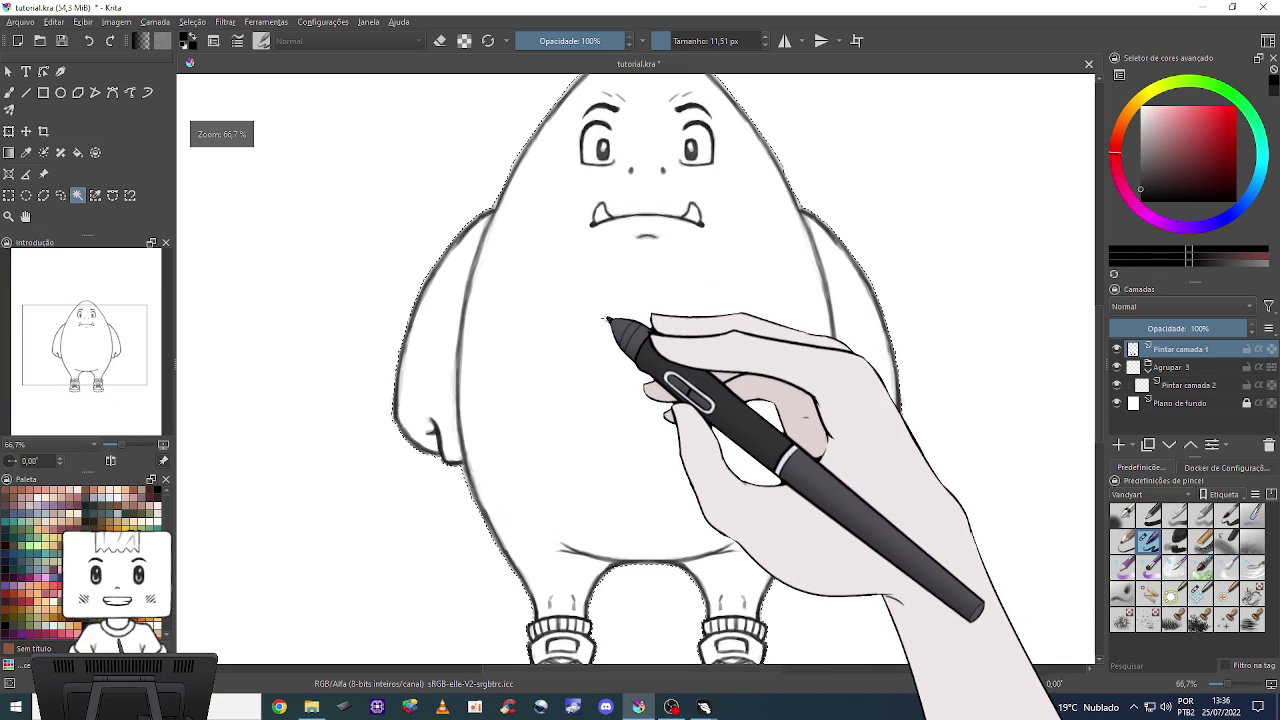
{"action": "key", "text": "ctrl+minus"}
{"action": "key", "text": "ctrl+plus"}
{"action": "key", "text": "ctrl+plus"}
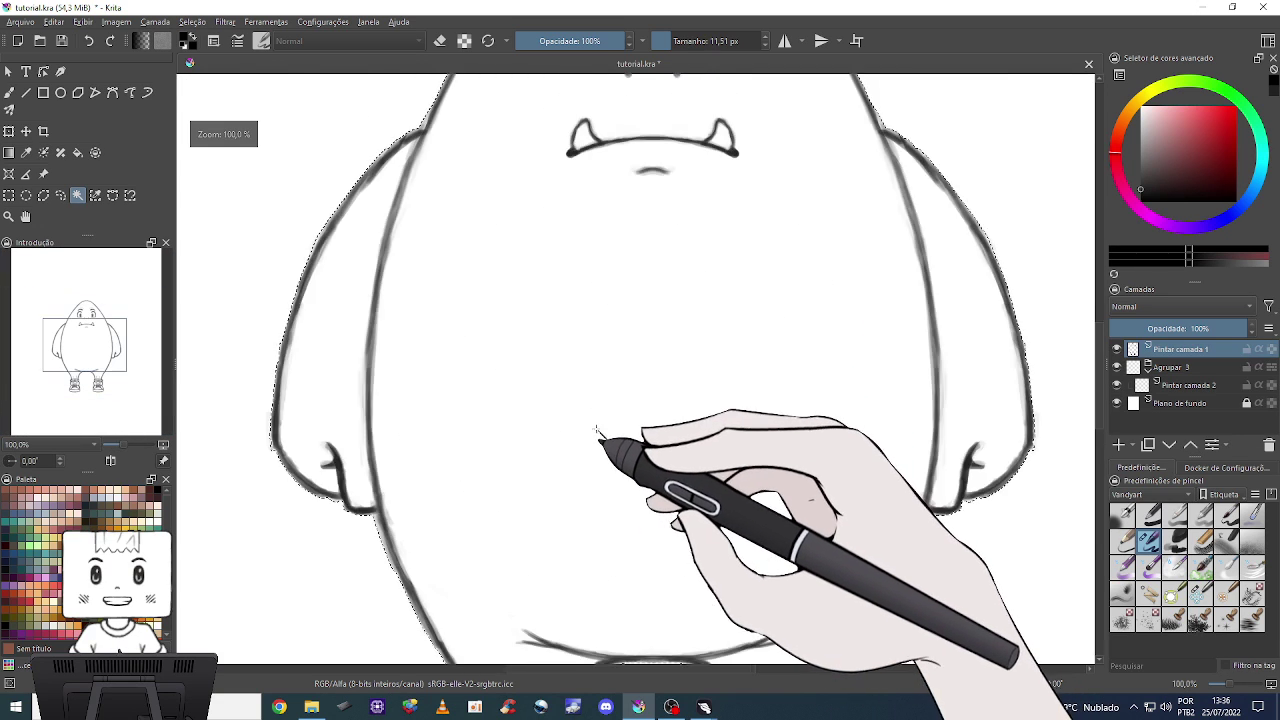
{"action": "key", "text": "ctrl+plus"}
Pan to centre the monster's face and open the Seleção menu.
{"action": "left_click_drag", "start_coordinate": [339, 432], "coordinate": [765, 245]}
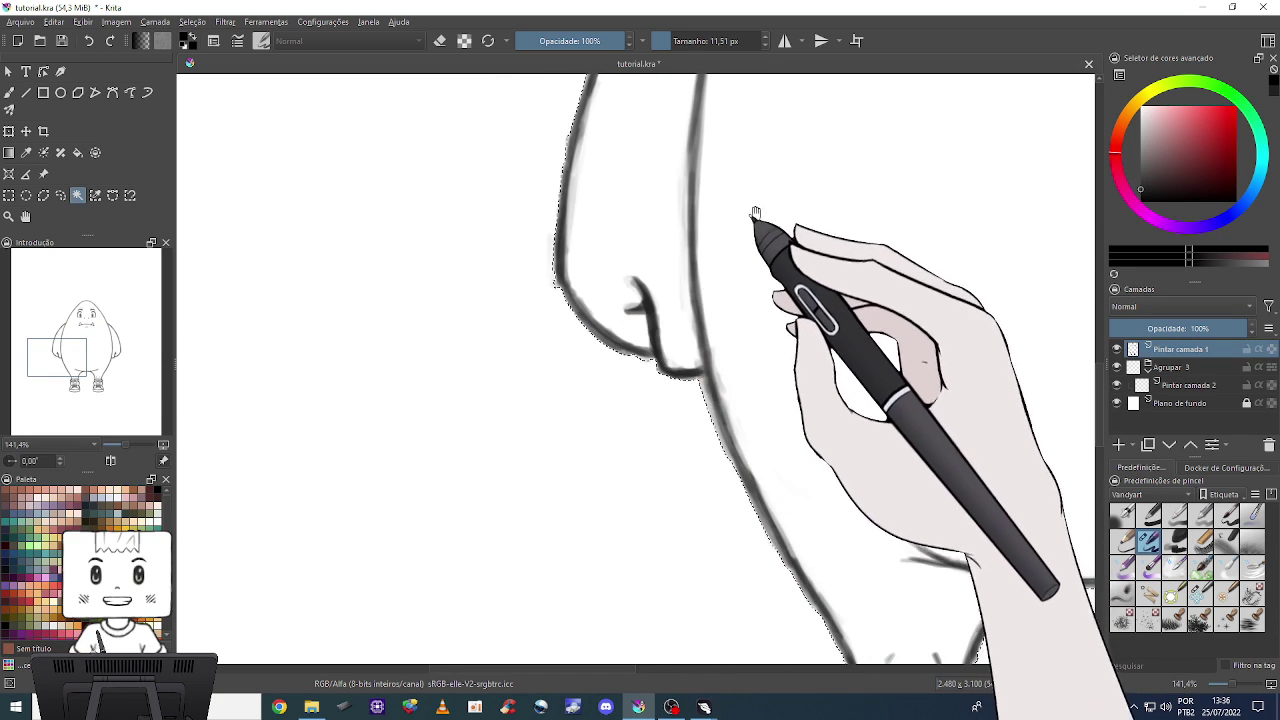
{"action": "left_click_drag", "start_coordinate": [757, 214], "coordinate": [586, 357]}
{"action": "left_click_drag", "start_coordinate": [634, 286], "coordinate": [594, 328]}
{"action": "left_click_drag", "start_coordinate": [694, 191], "coordinate": [634, 286]}
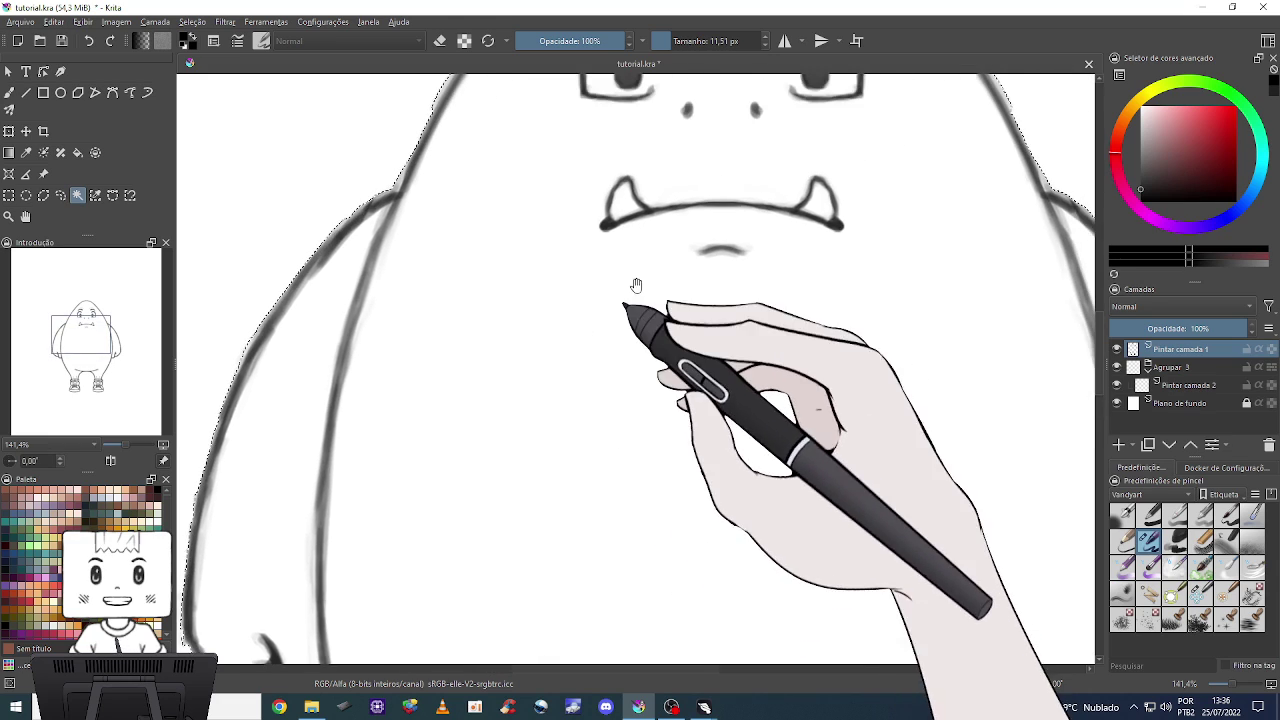
{"action": "left_click_drag", "start_coordinate": [764, 117], "coordinate": [634, 257]}
{"action": "left_click_drag", "start_coordinate": [629, 171], "coordinate": [586, 314]}
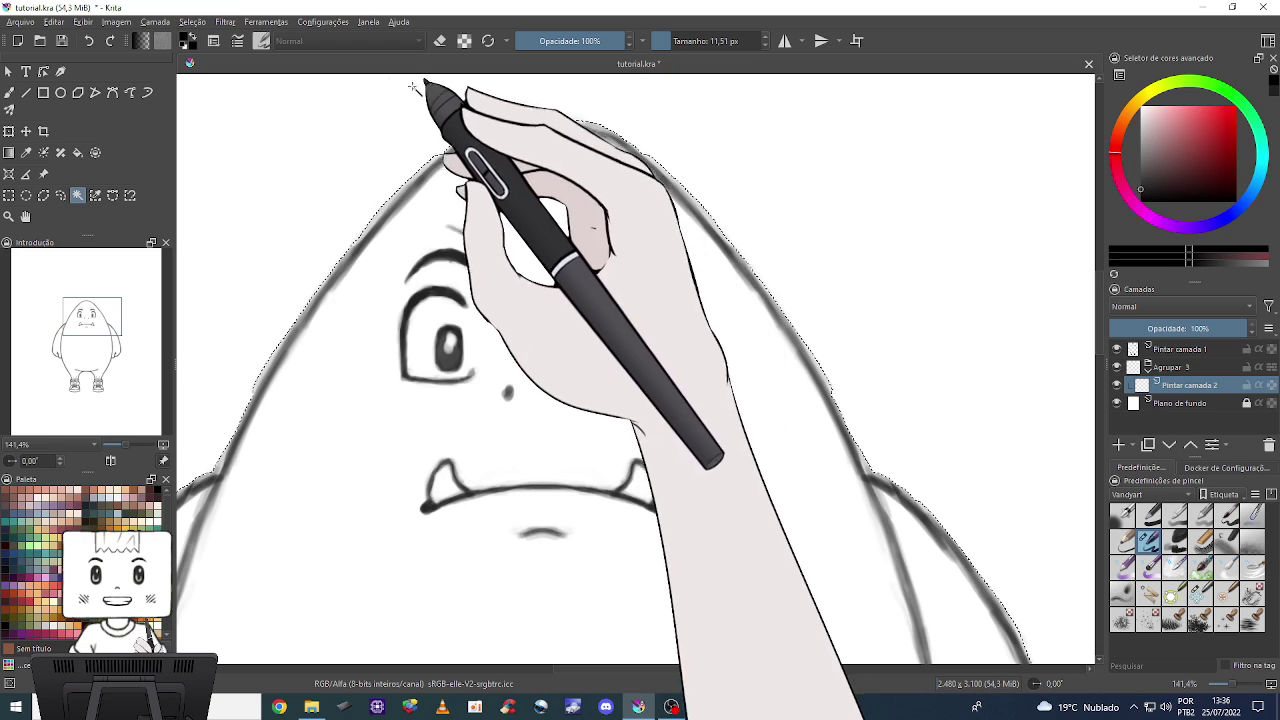
{"action": "left_click", "coordinate": [200, 17]}
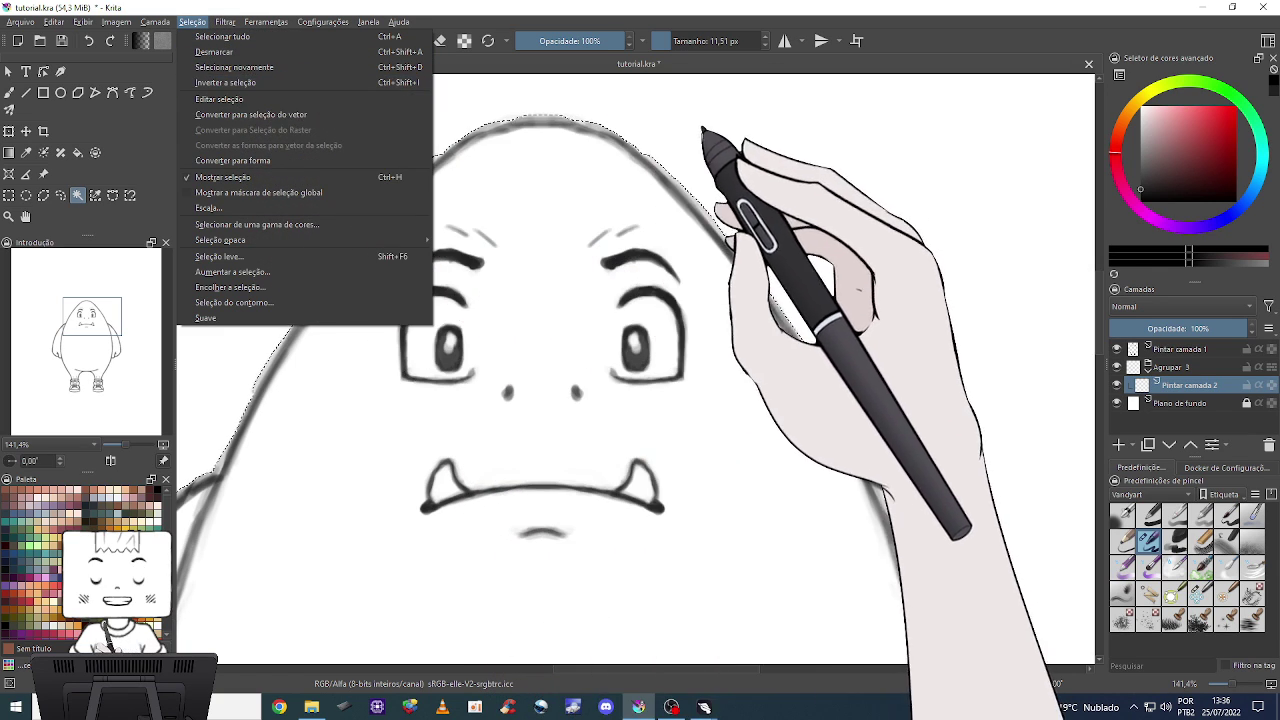
Switch to the brush with red colour and a large preset, testing a stroke and undoing it.
{"action": "left_click", "coordinate": [703, 130]}
{"action": "key", "text": "minus"}
{"action": "key", "text": "minus"}
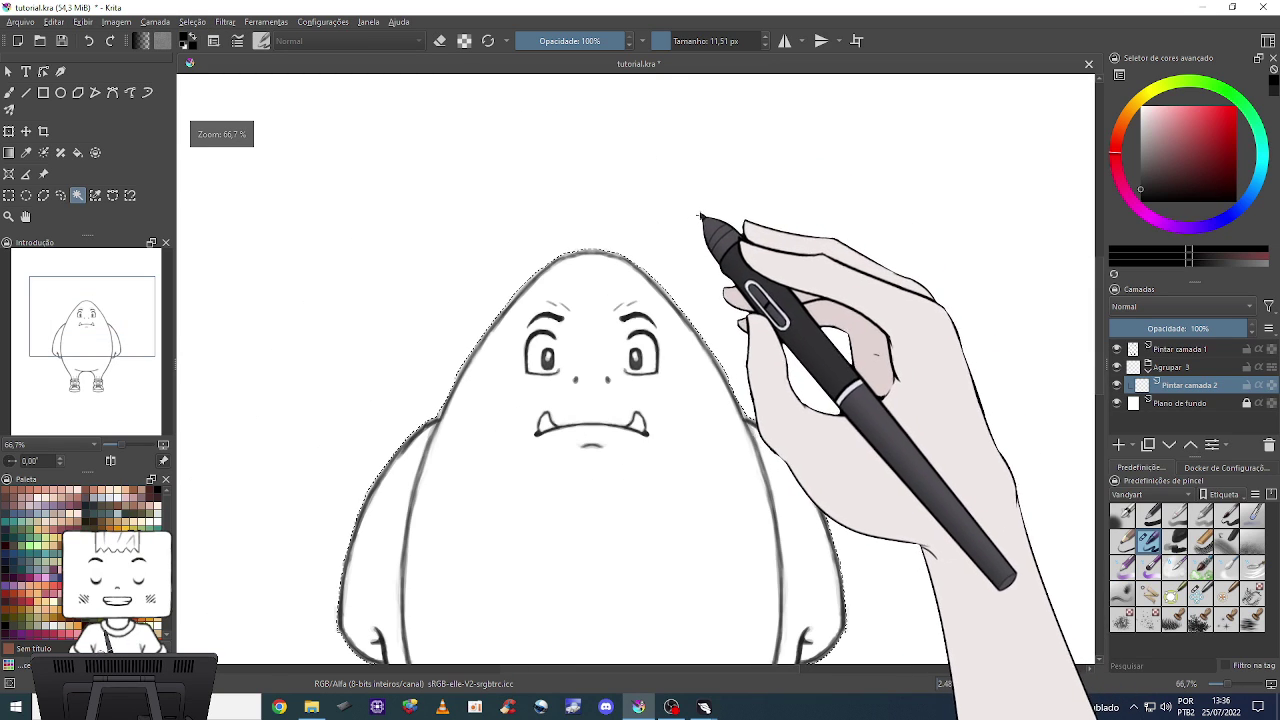
{"action": "key", "text": "b"}
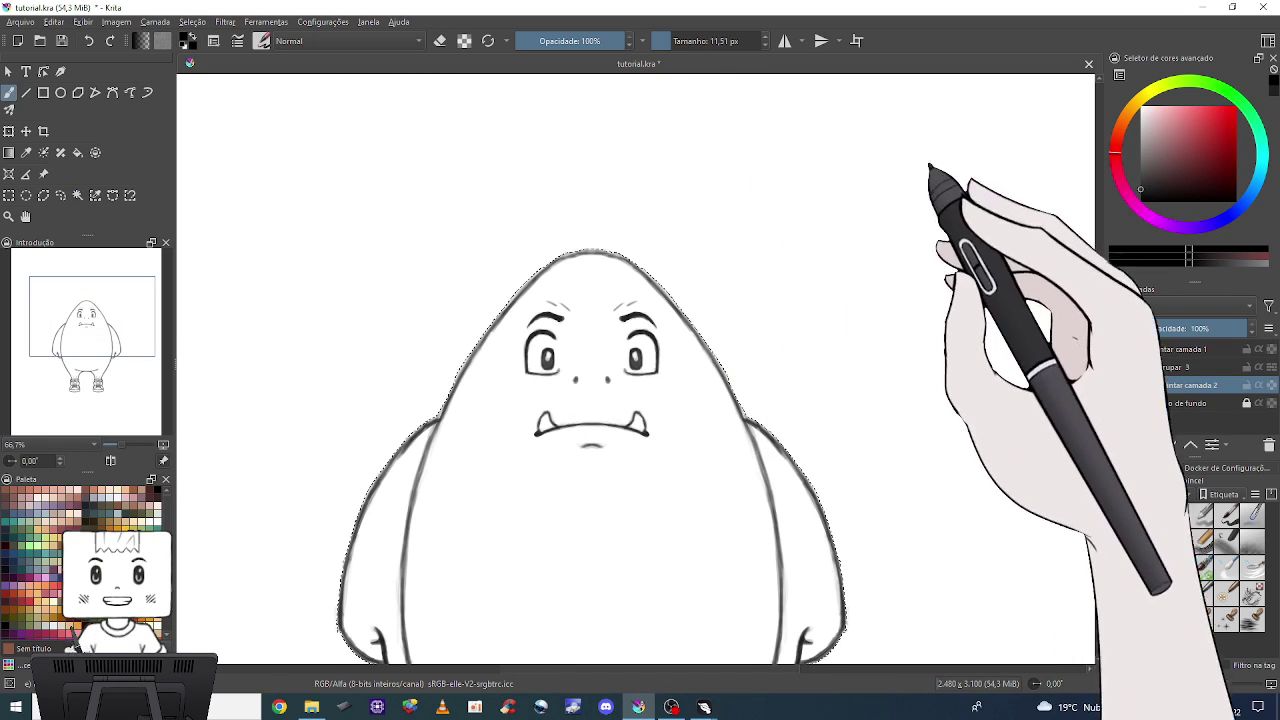
{"action": "left_click", "coordinate": [1205, 122]}
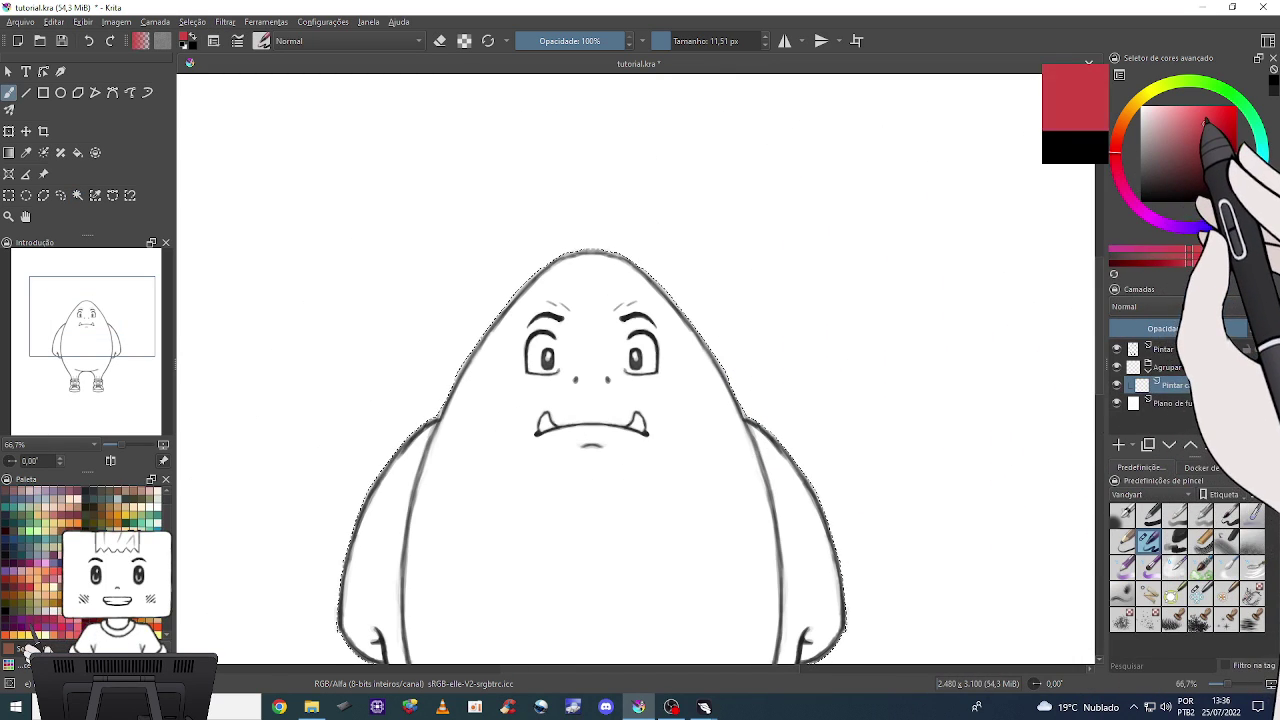
{"action": "left_click", "coordinate": [1149, 514]}
{"action": "left_click_drag", "start_coordinate": [757, 329], "coordinate": [920, 250]}
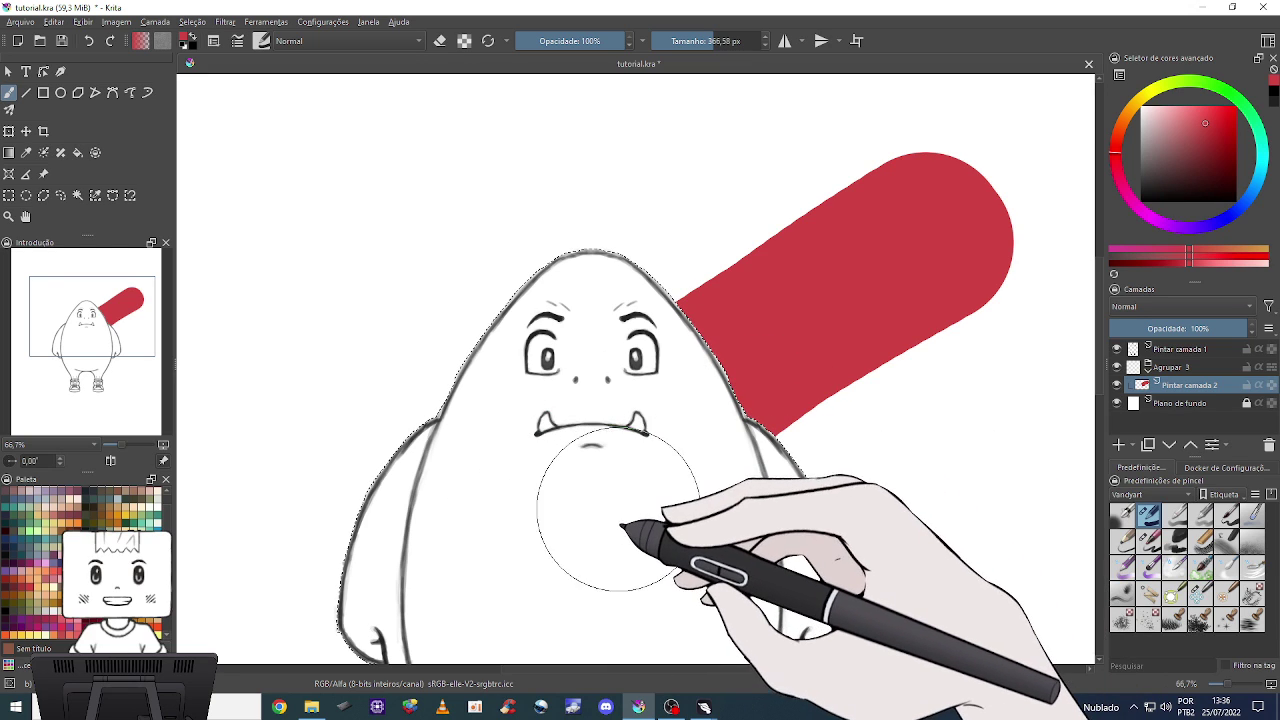
{"action": "key", "text": "ctrl+z"}
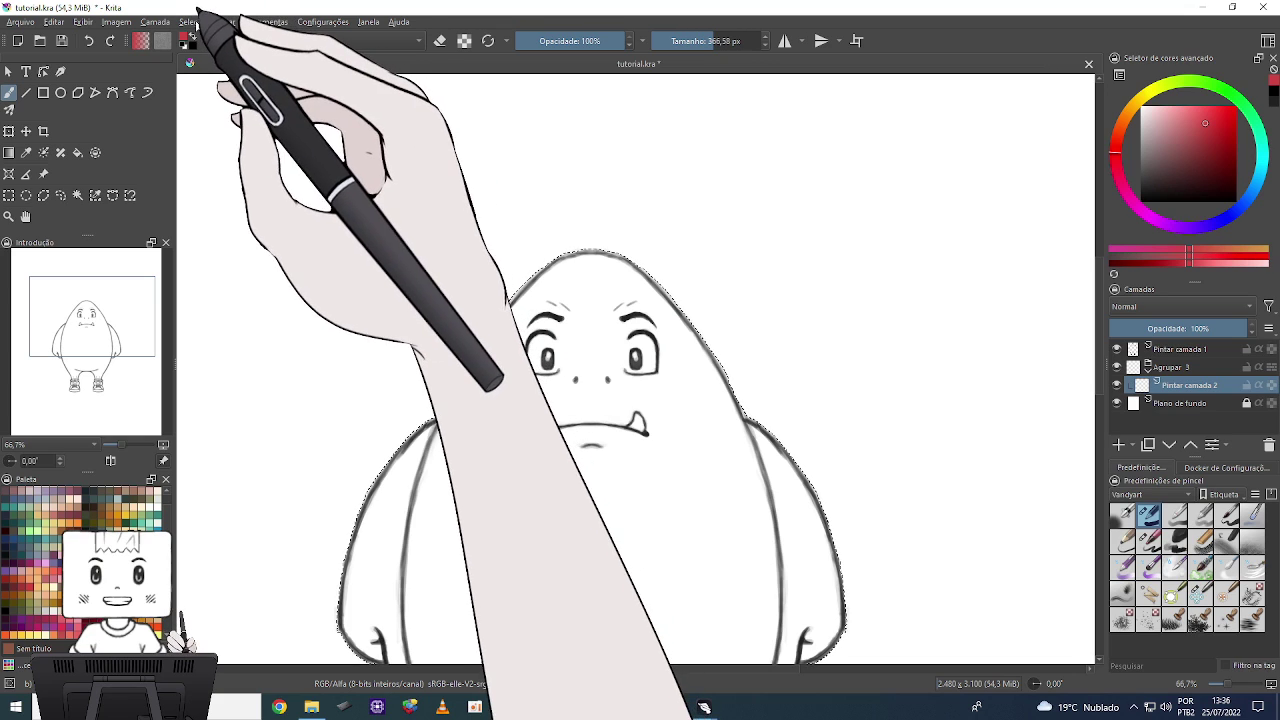
Invert the selection to cover the monster, then test a red stroke on the face and undo it.
{"action": "left_click", "coordinate": [192, 21]}
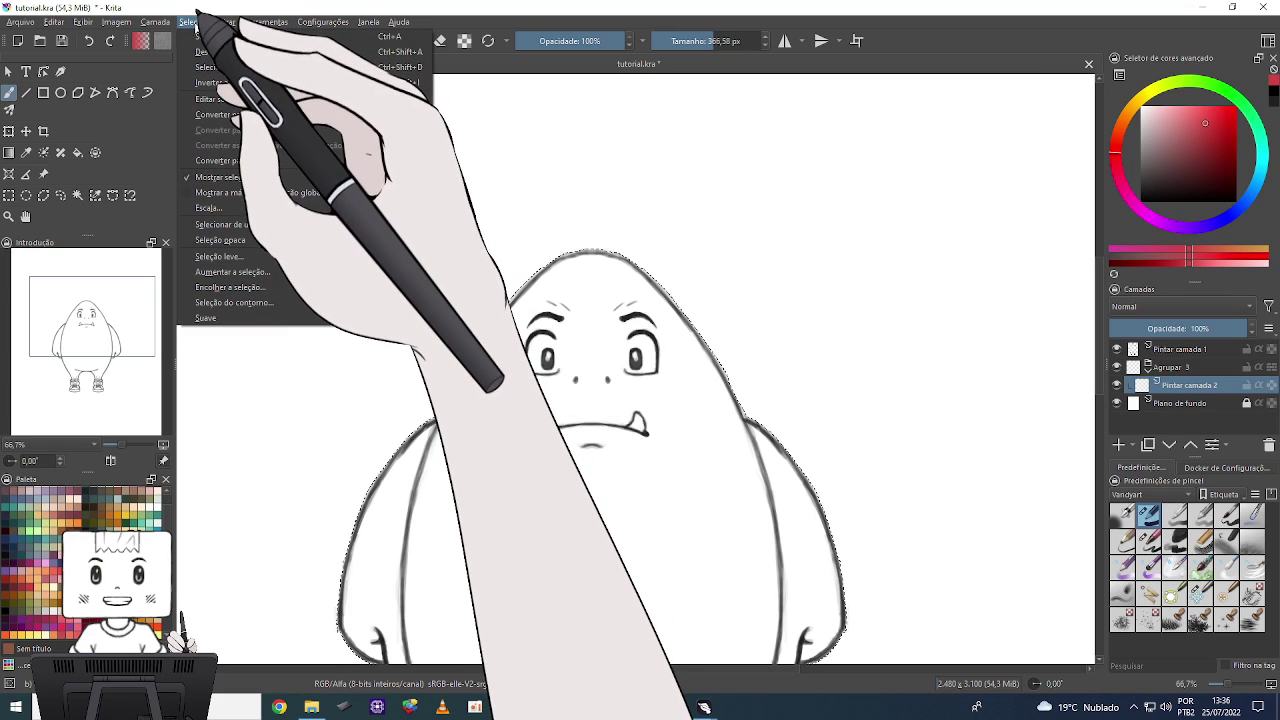
{"action": "left_click", "coordinate": [226, 82]}
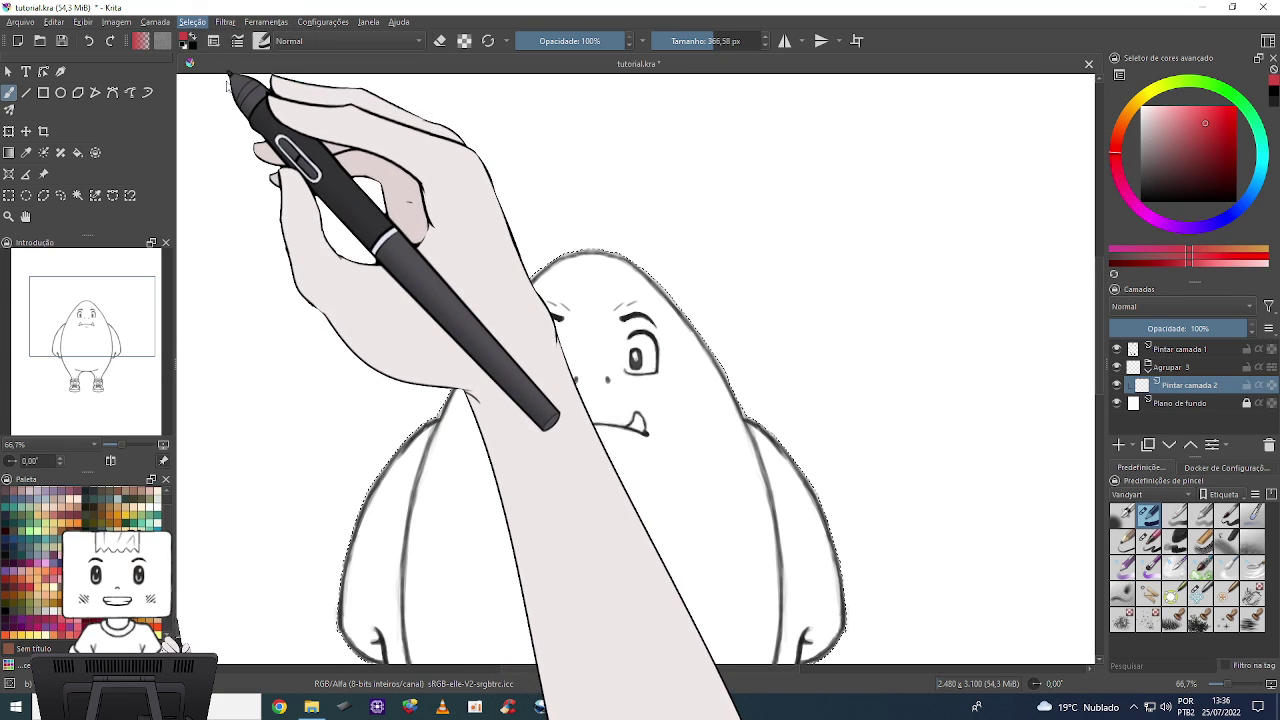
{"action": "mouse_move", "coordinate": [600, 430]}
{"action": "left_mouse_down"}
{"action": "mouse_move", "coordinate": [700, 514]}
{"action": "mouse_move", "coordinate": [848, 450]}
{"action": "left_mouse_up"}
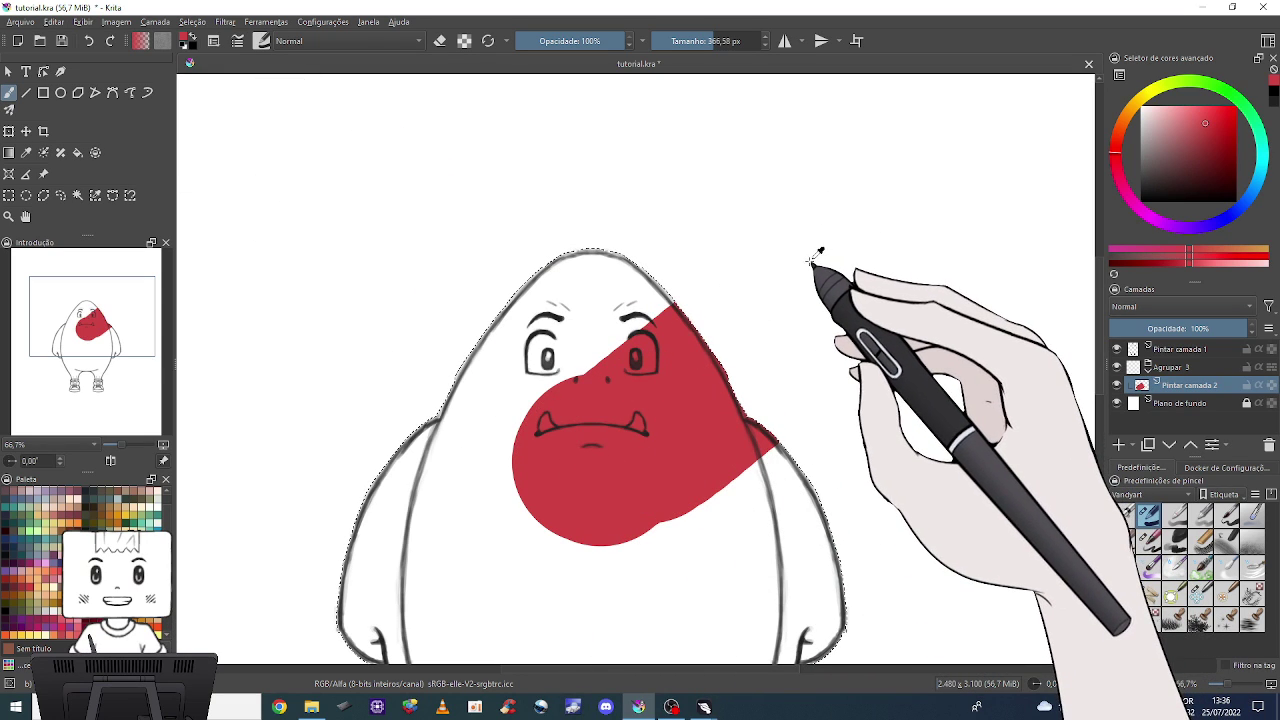
{"action": "key", "text": "ctrl+z"}
{"action": "key", "text": "minus"}
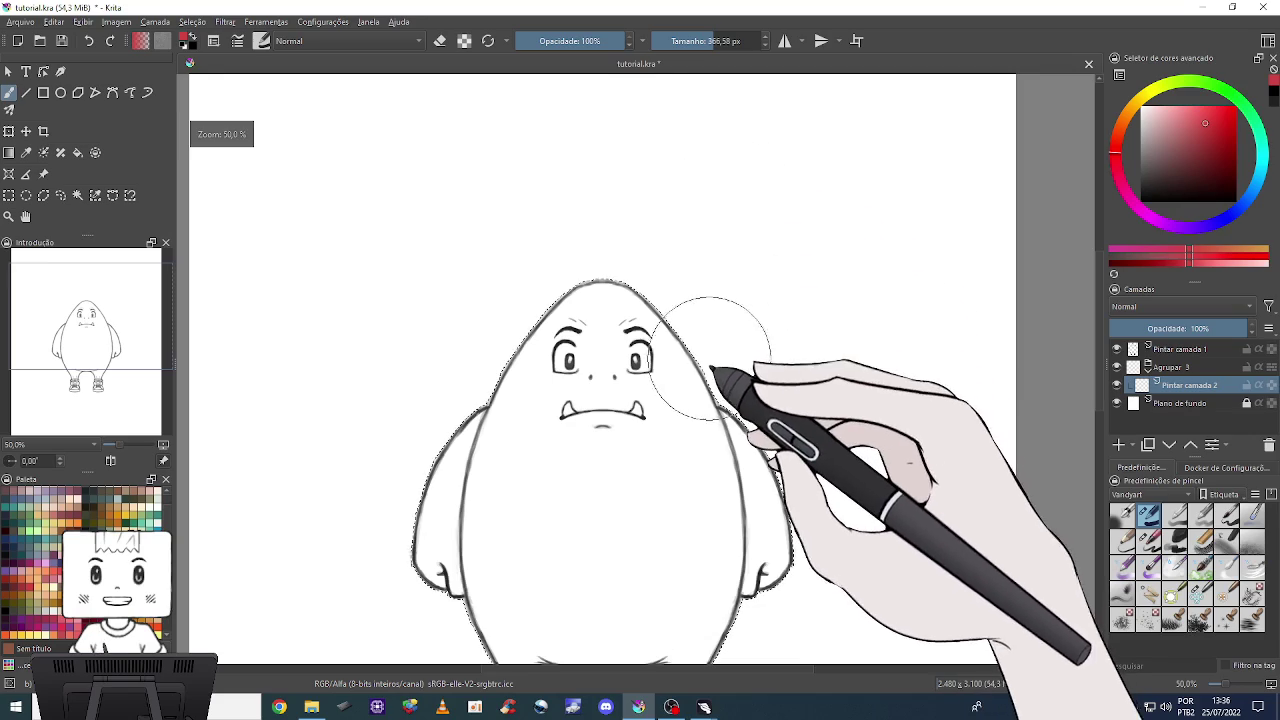
{"action": "key", "text": "plus"}
{"action": "key", "text": "plus"}
{"action": "key", "text": "plus"}
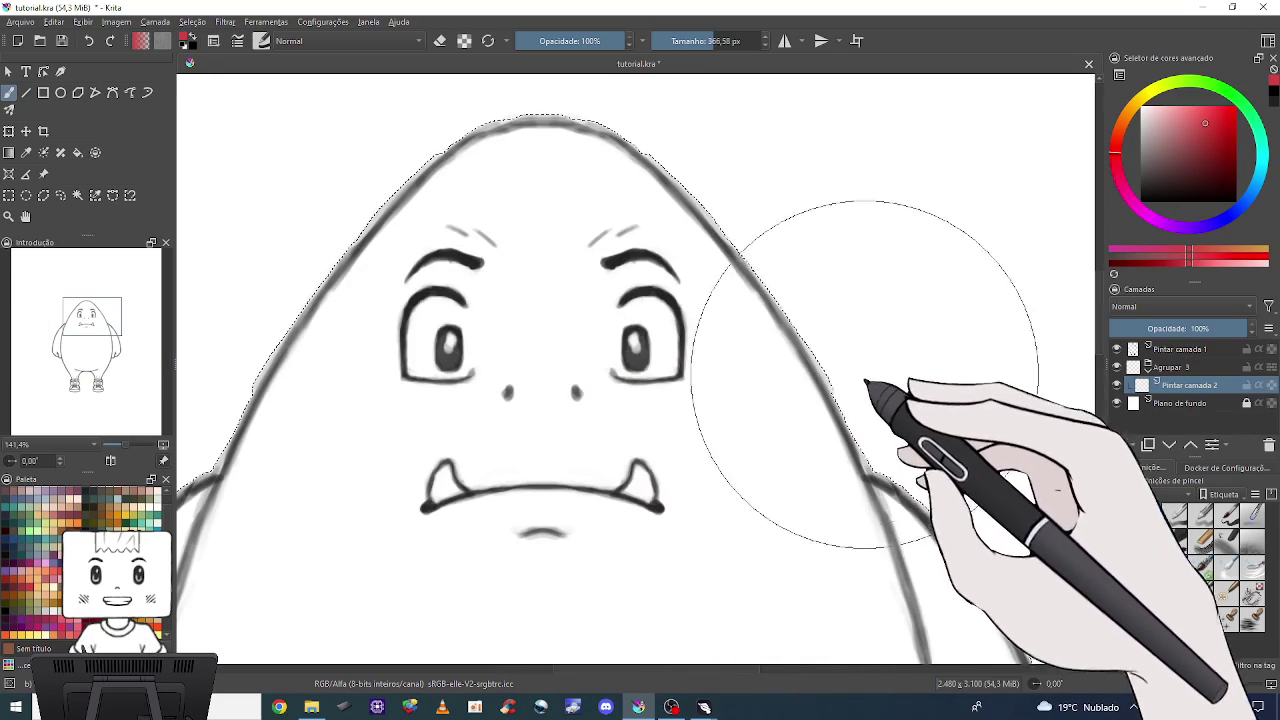
{"action": "left_click", "coordinate": [192, 21]}
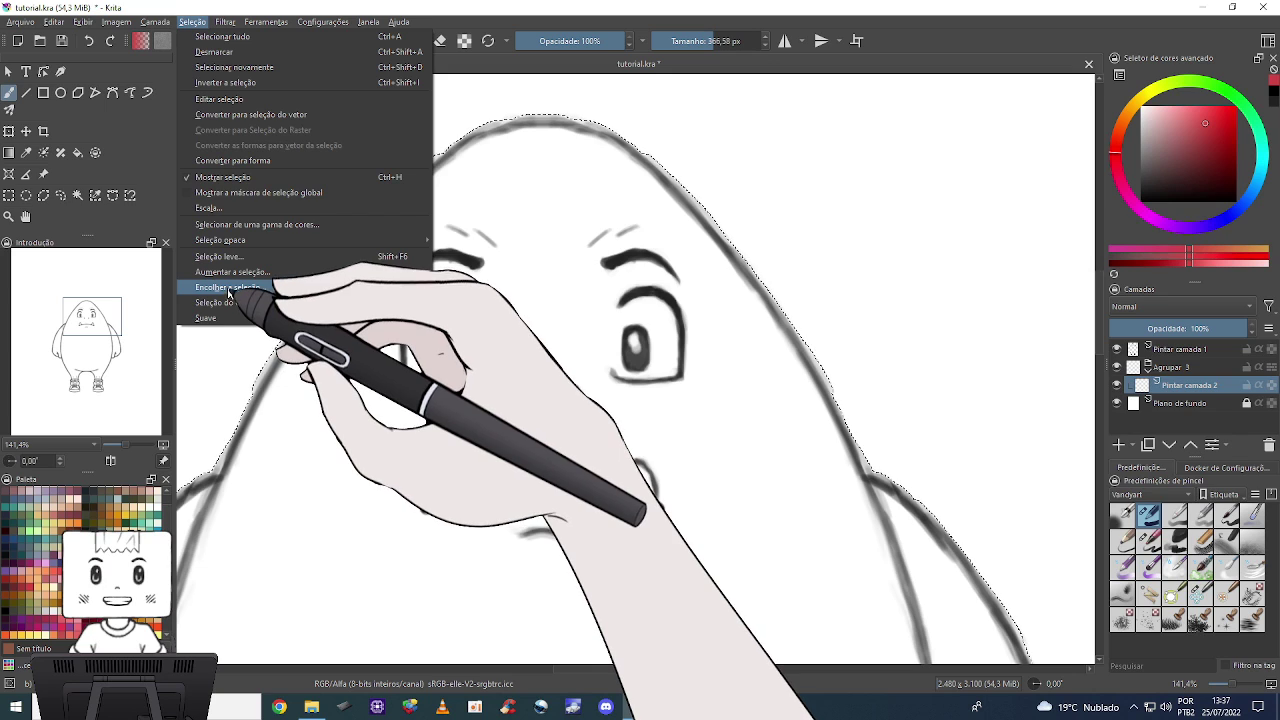
Shrink the monster selection inward by 4 pixels, then zoom out to see the figure.
{"action": "left_click", "coordinate": [228, 289]}
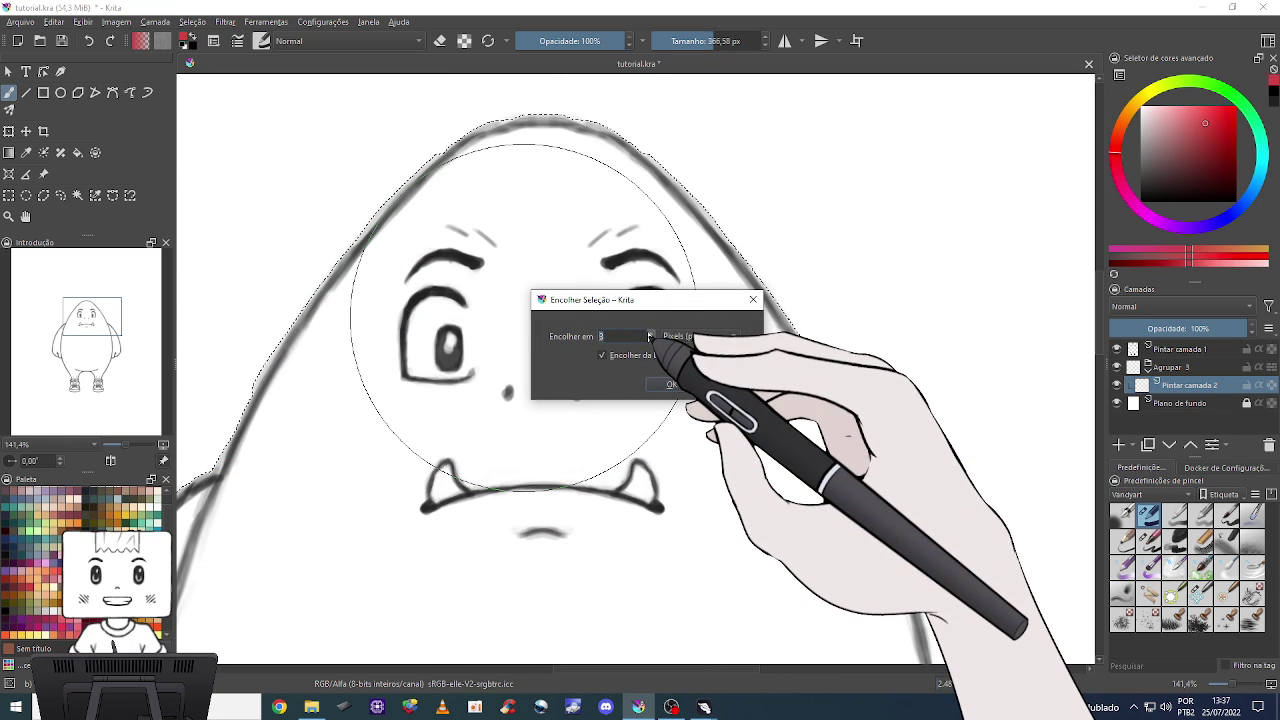
{"action": "left_click", "coordinate": [651, 333]}
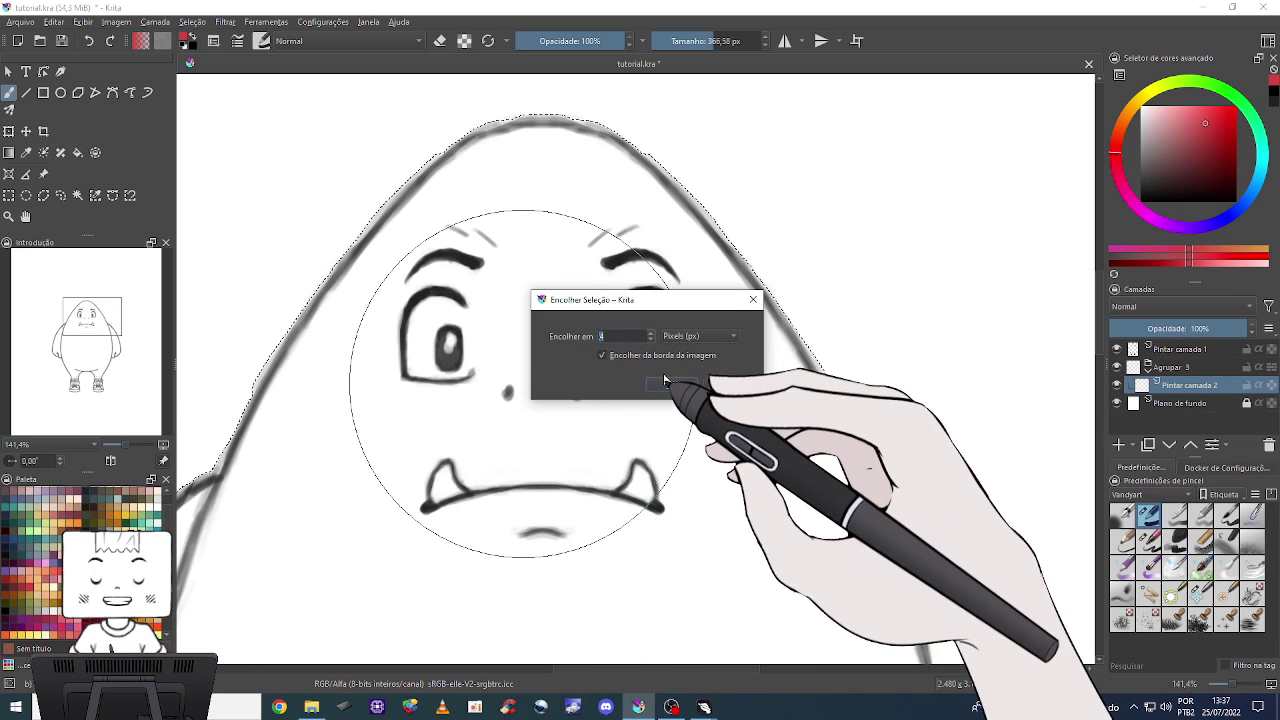
{"action": "left_click", "coordinate": [671, 386]}
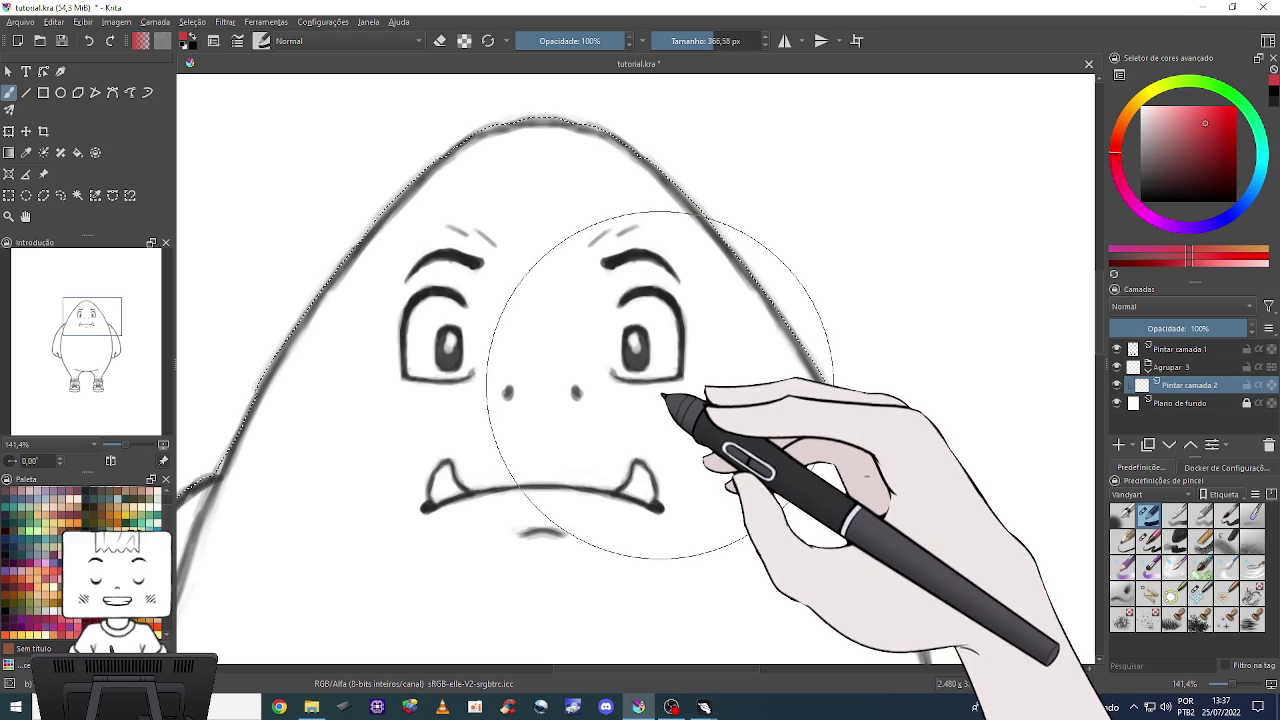
{"action": "key", "text": "minus"}
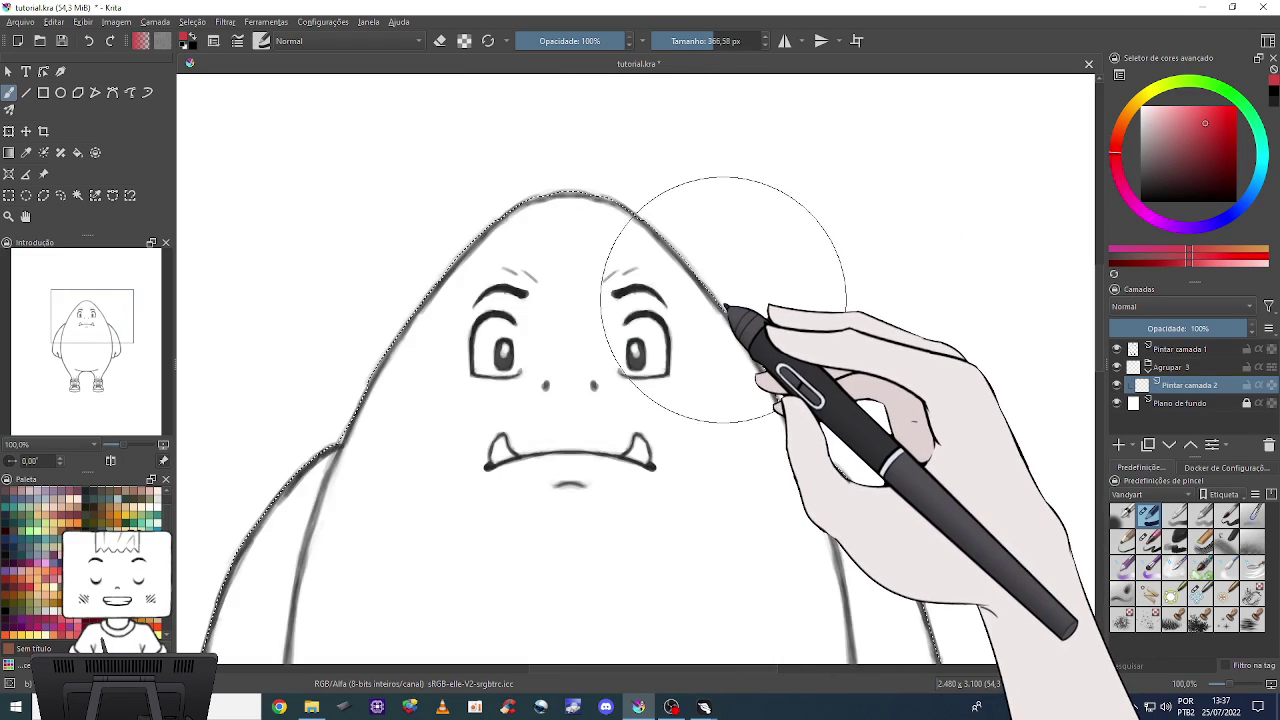
{"action": "key", "text": "minus"}
{"action": "key", "text": "plus"}
{"action": "key", "text": "plus"}
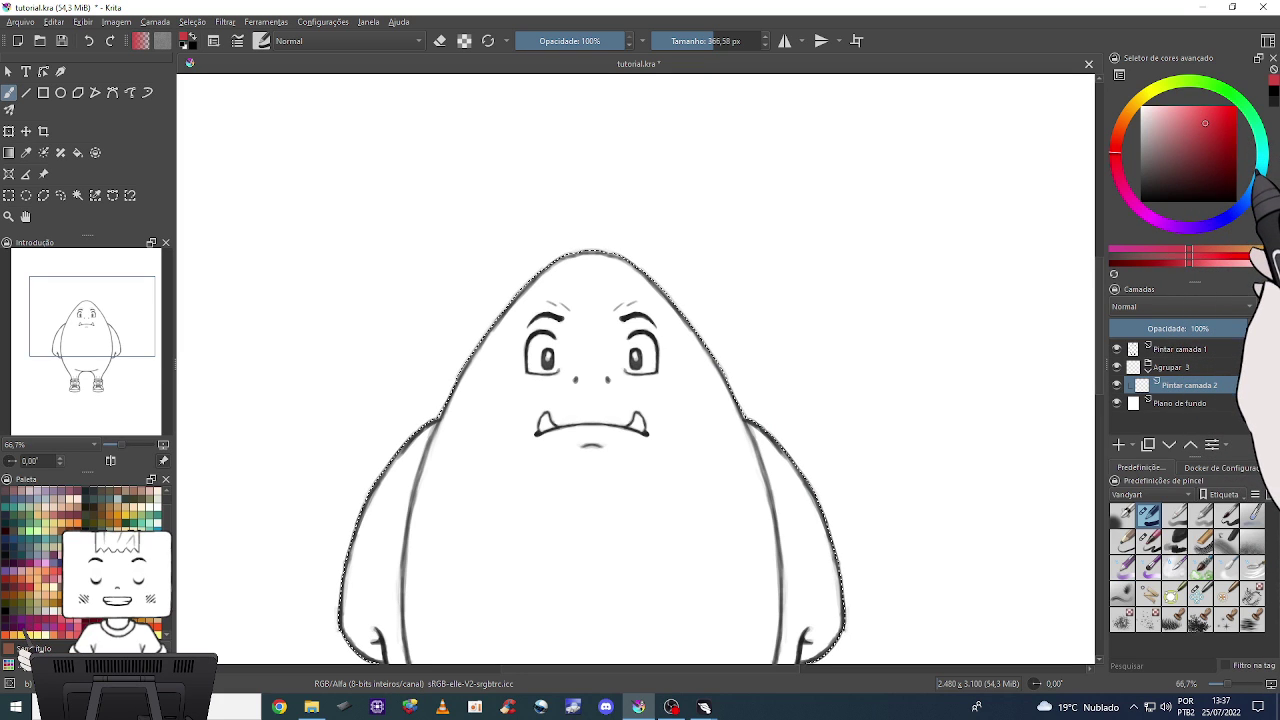
Pick cyan for the body fill, then clear the selection around the monster.
{"action": "left_click", "coordinate": [1258, 172]}
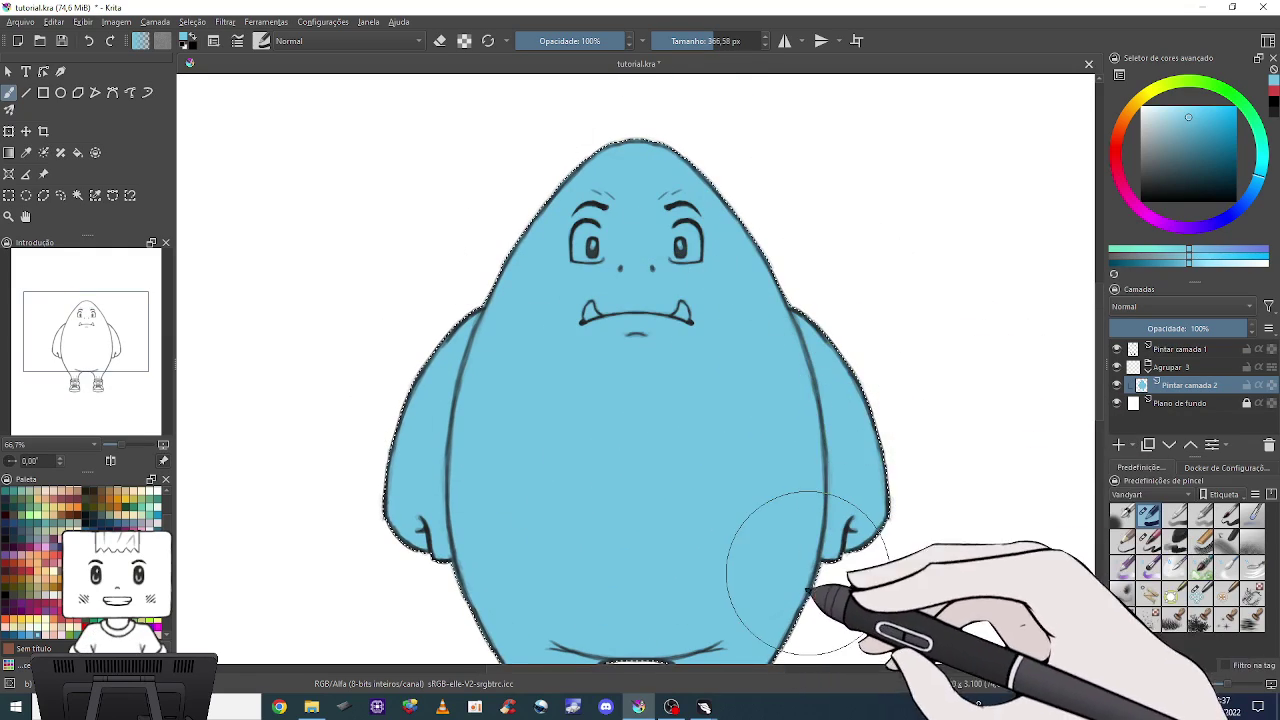
{"action": "key", "text": "minus"}
{"action": "key", "text": "minus"}
{"action": "key", "text": "minus"}
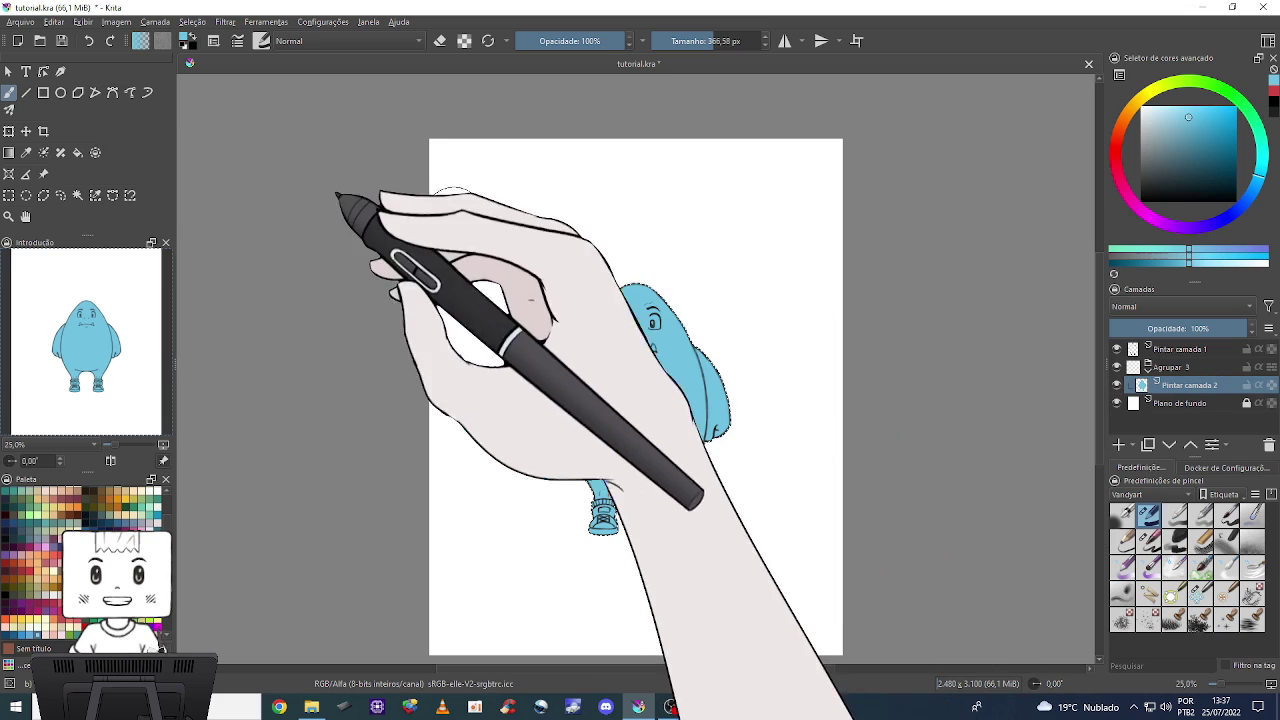
{"action": "left_click", "coordinate": [9, 195]}
{"action": "left_click", "coordinate": [733, 205]}
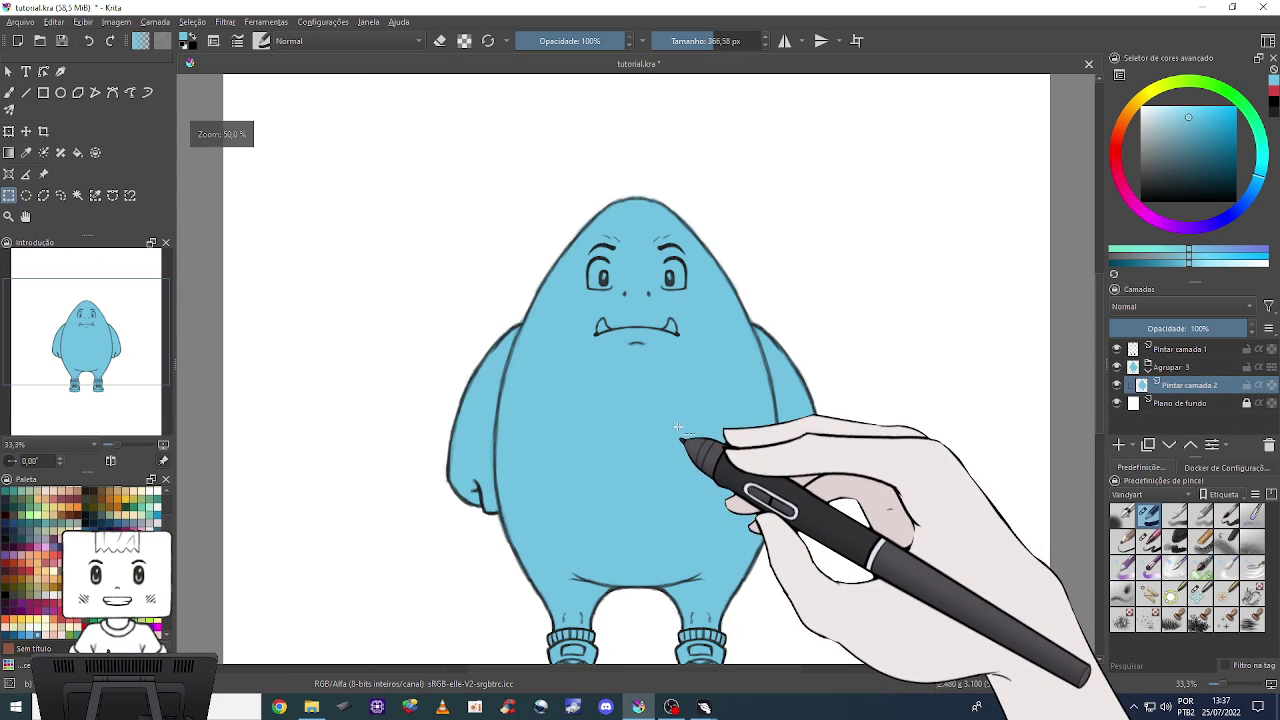
Centre the monster, test a pale blue brush stroke and undo it, and toggle the fill layer.
{"action": "key", "text": "plus"}
{"action": "key", "text": "plus"}
{"action": "left_click_drag", "start_coordinate": [679, 396], "coordinate": [712, 301]}
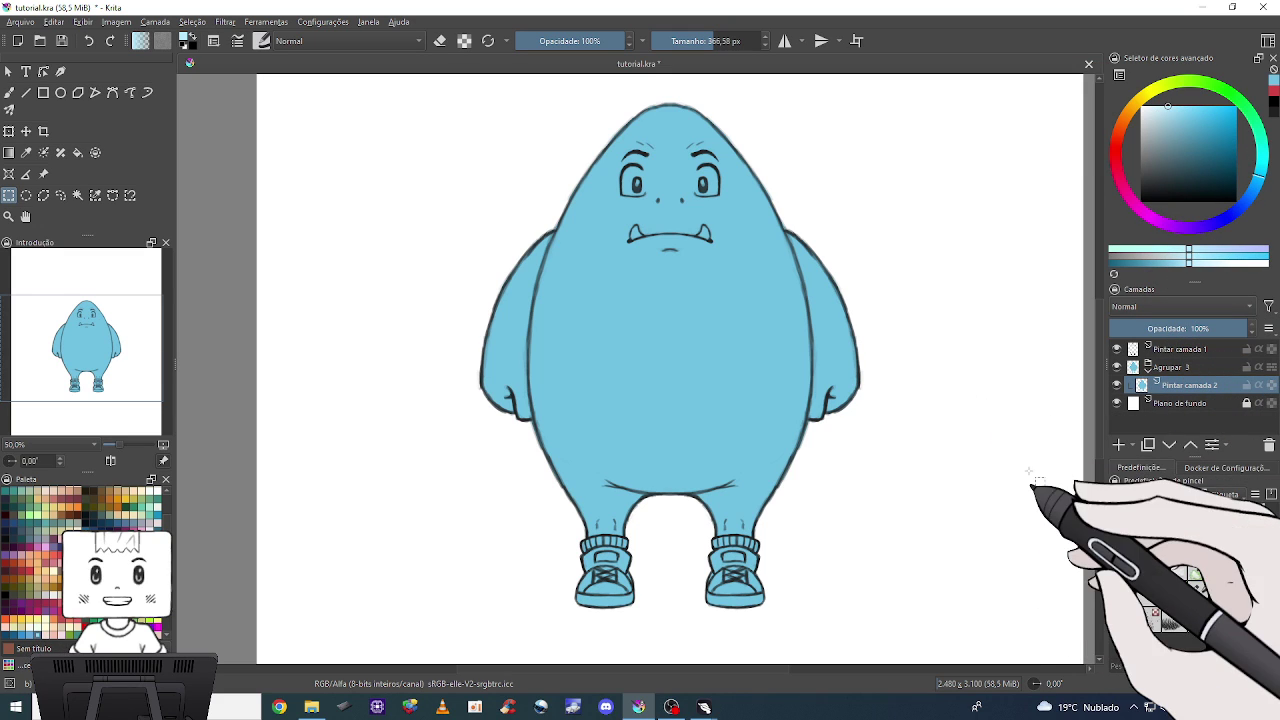
{"action": "key", "text": "b"}
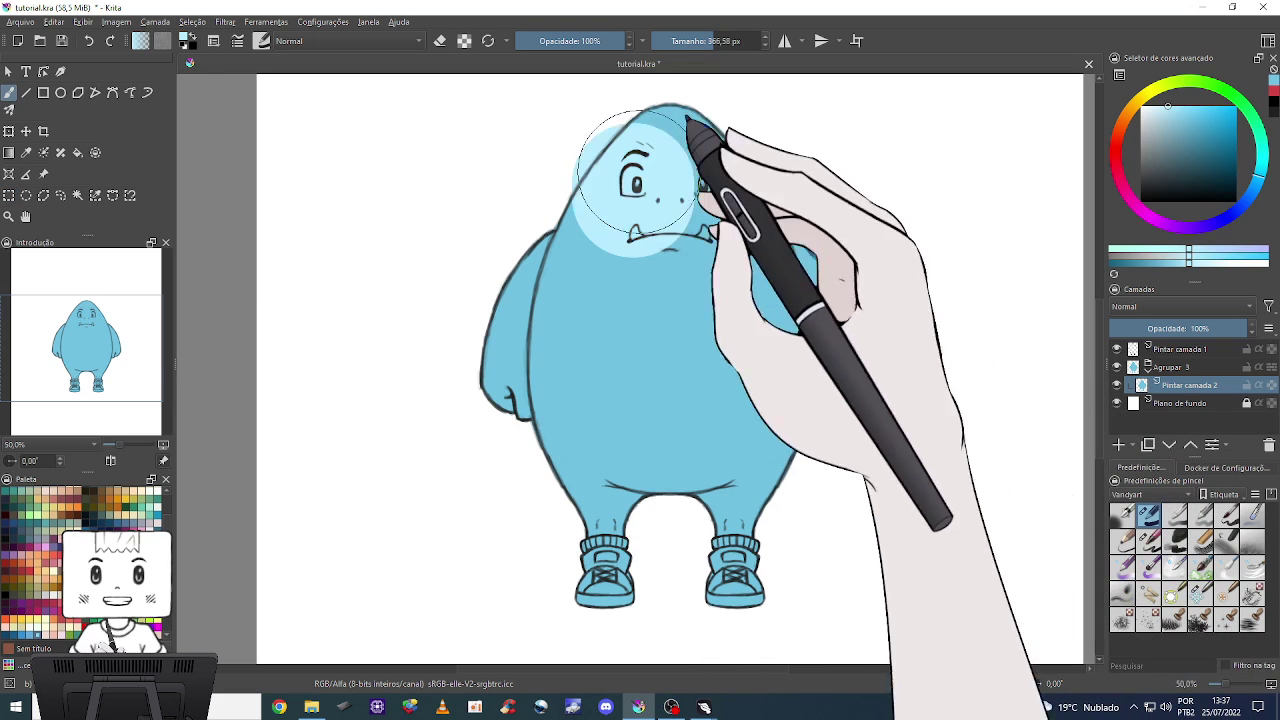
{"action": "left_click_drag", "start_coordinate": [651, 129], "coordinate": [739, 120]}
{"action": "key", "text": "ctrl+z"}
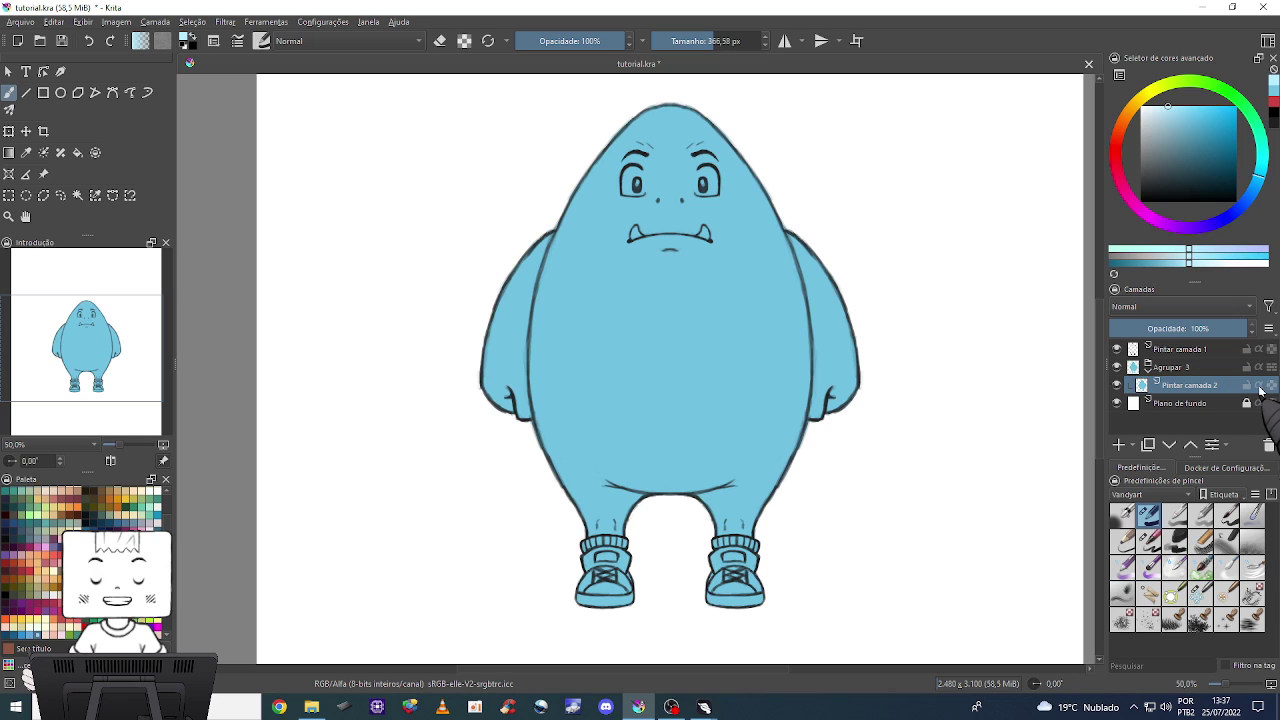
{"action": "left_click", "coordinate": [1264, 387]}
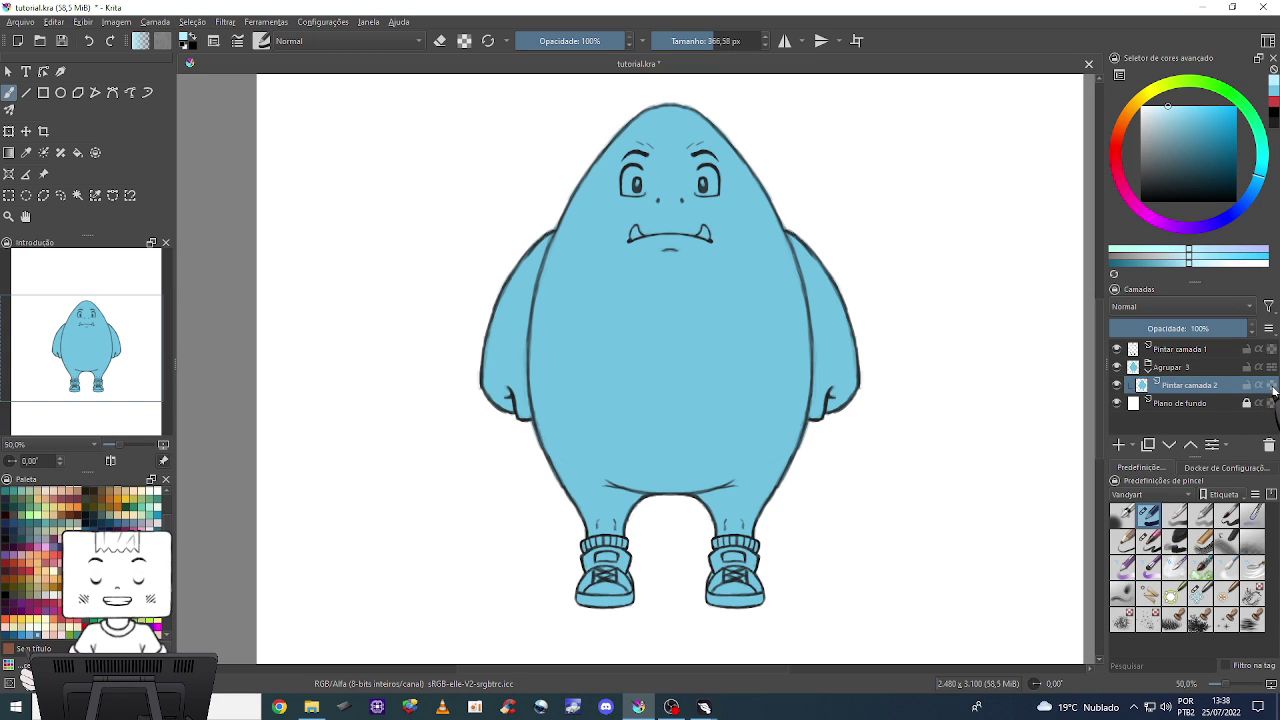
Repaint the body in lighter blue and add the new paint layer Pintar camada 4 above it.
{"action": "mouse_move", "coordinate": [700, 115]}
{"action": "left_mouse_down"}
{"action": "mouse_move", "coordinate": [771, 143]}
{"action": "mouse_move", "coordinate": [514, 200]}
{"action": "mouse_move", "coordinate": [771, 229]}
{"action": "mouse_move", "coordinate": [684, 348]}
{"action": "left_mouse_up"}
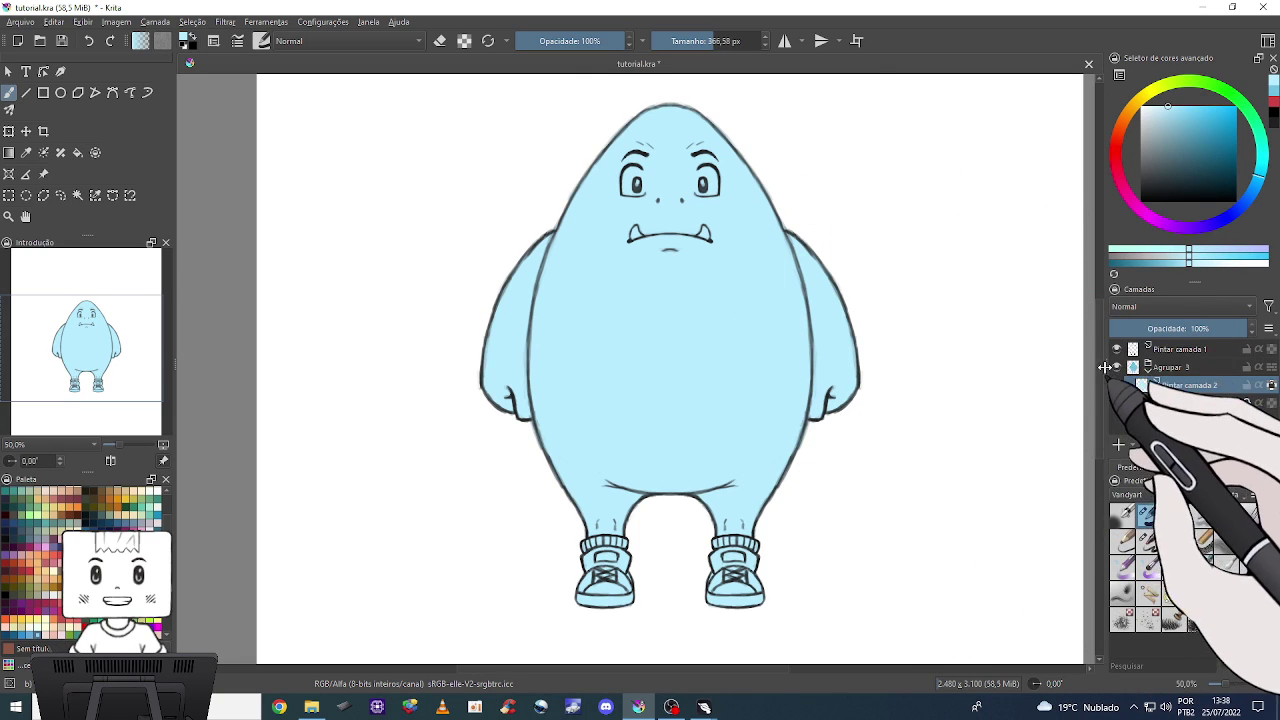
{"action": "left_click", "coordinate": [1119, 446]}
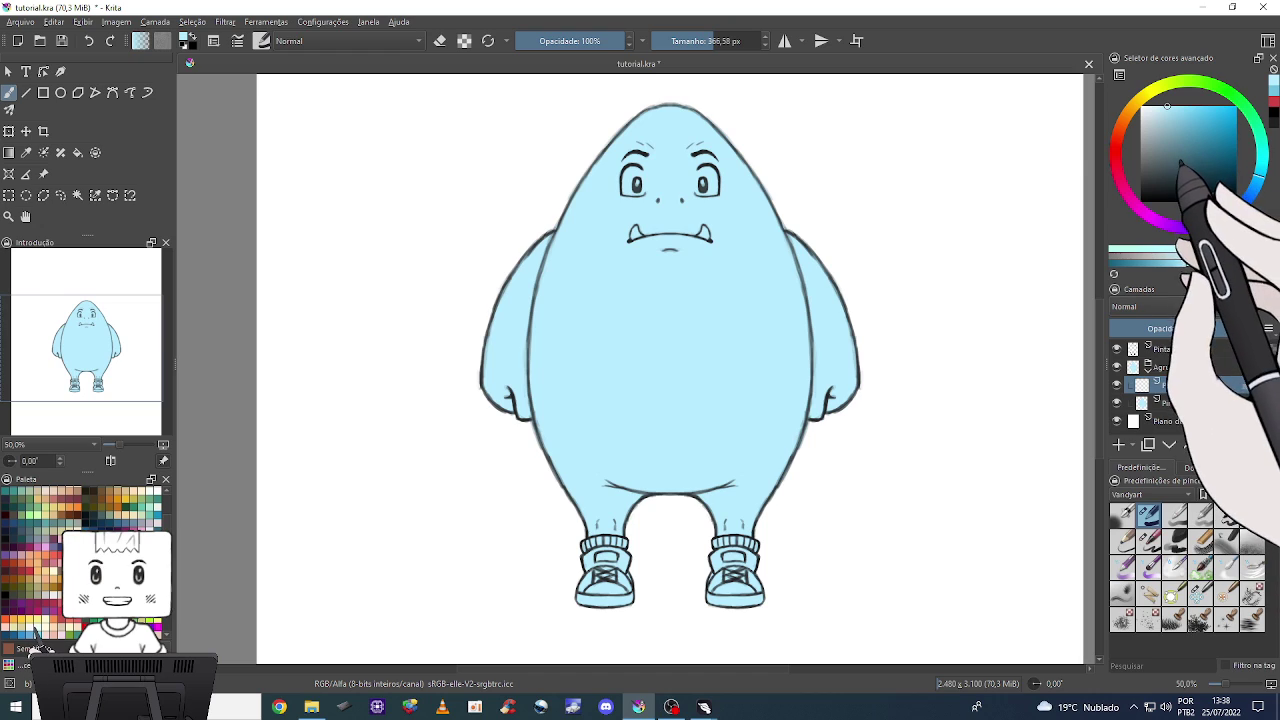
Try a dark teal stroke, undo it, and choose medium blue for shading.
{"action": "left_click", "coordinate": [1183, 182]}
{"action": "left_click_drag", "start_coordinate": [665, 395], "coordinate": [922, 237]}
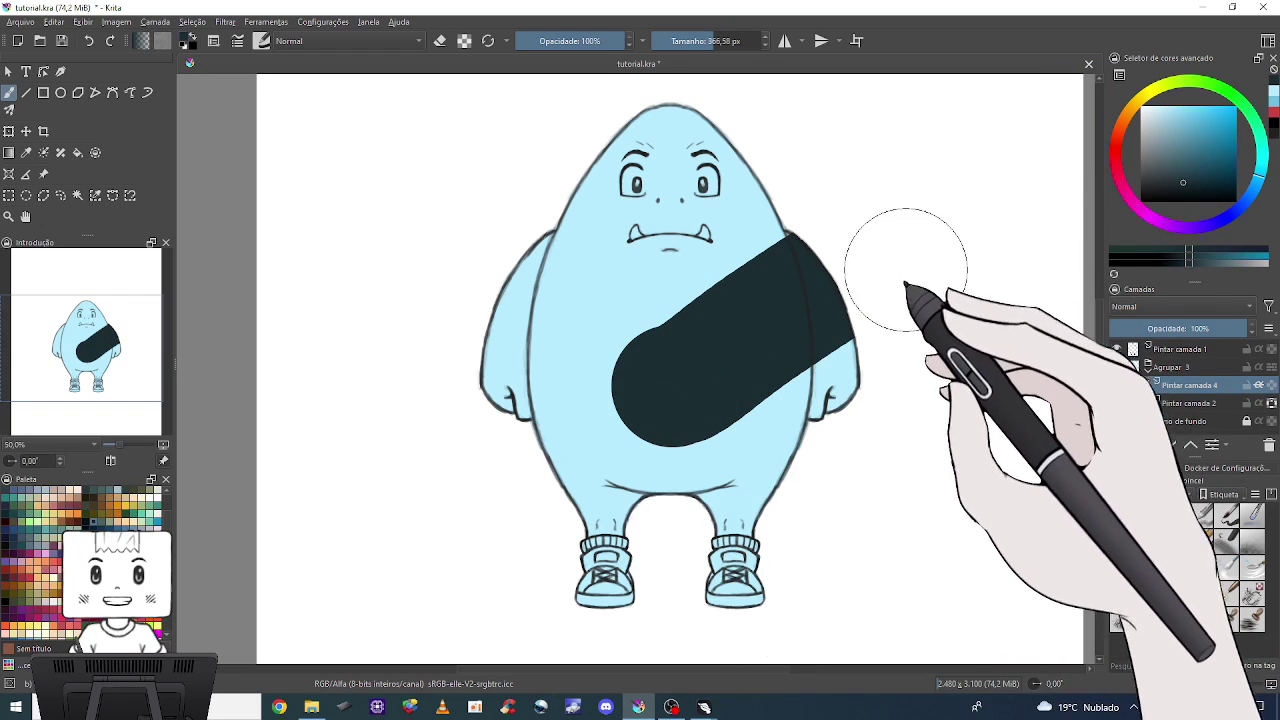
{"action": "key", "text": "ctrl+z"}
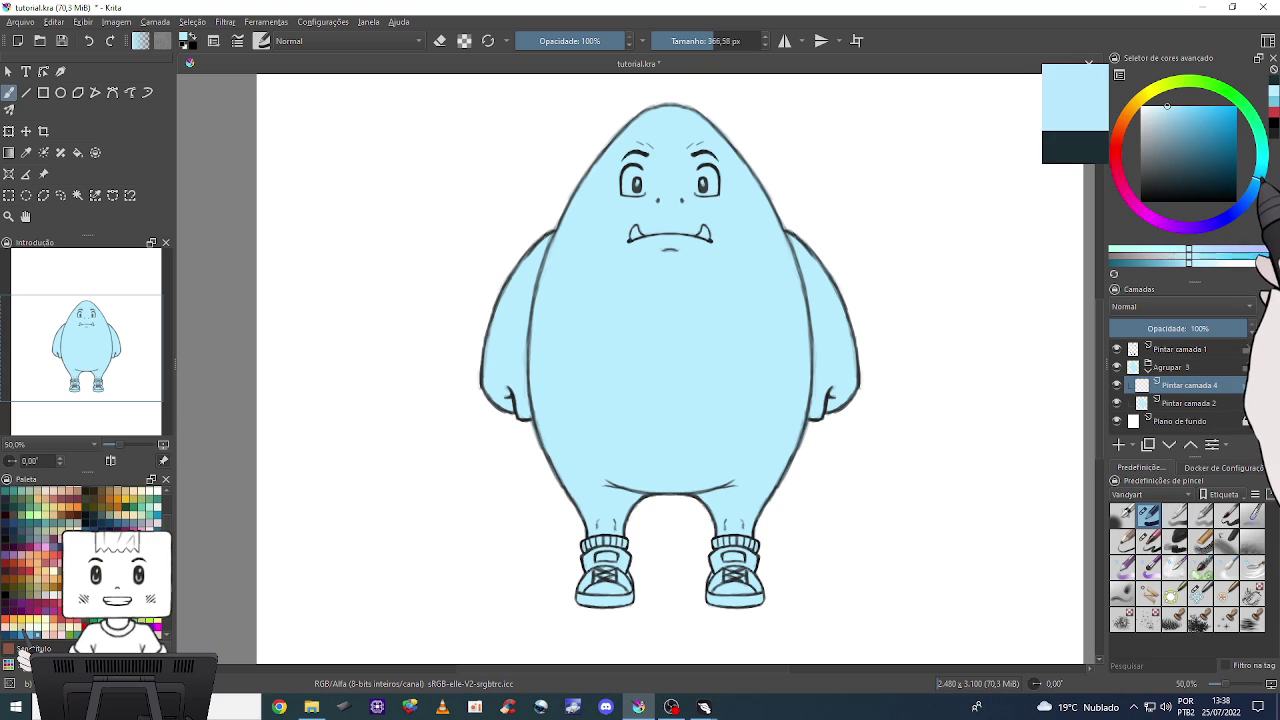
{"action": "left_click", "coordinate": [1188, 126]}
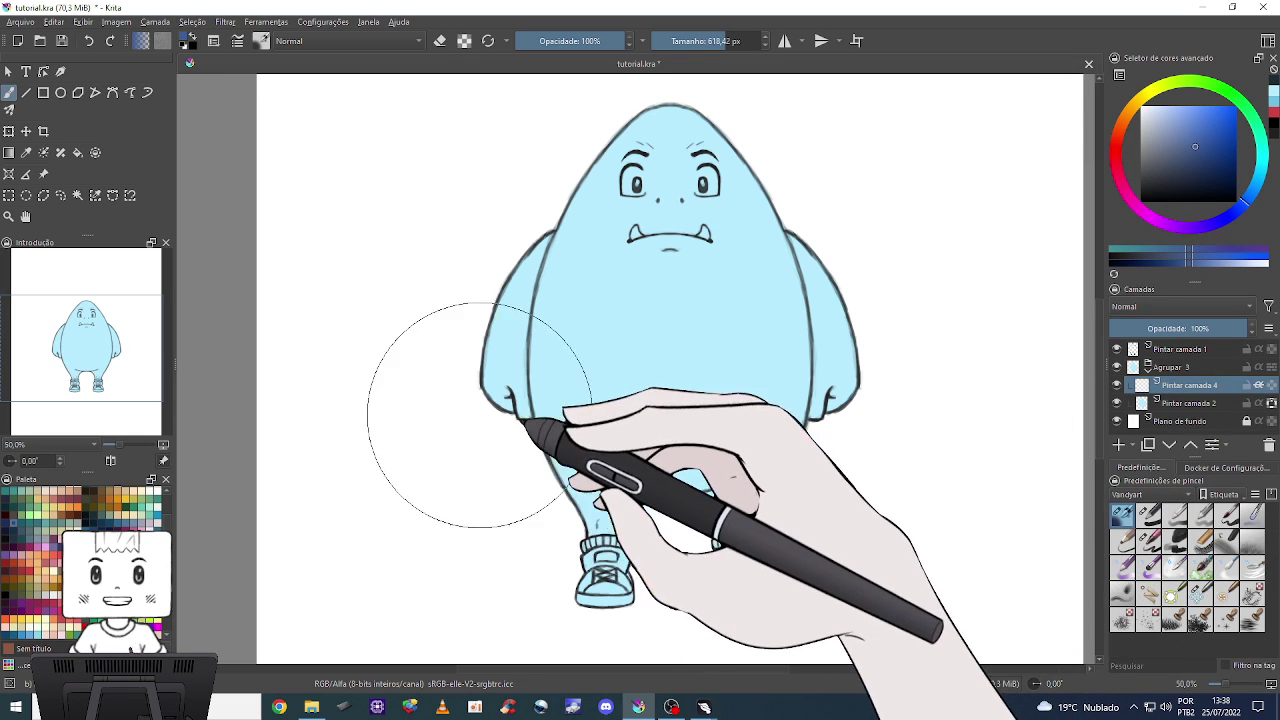
Airbrush medium-blue shading along the edges, arms and lower body, toggling eraser mode to soften.
{"action": "key", "text": "bracketright"}
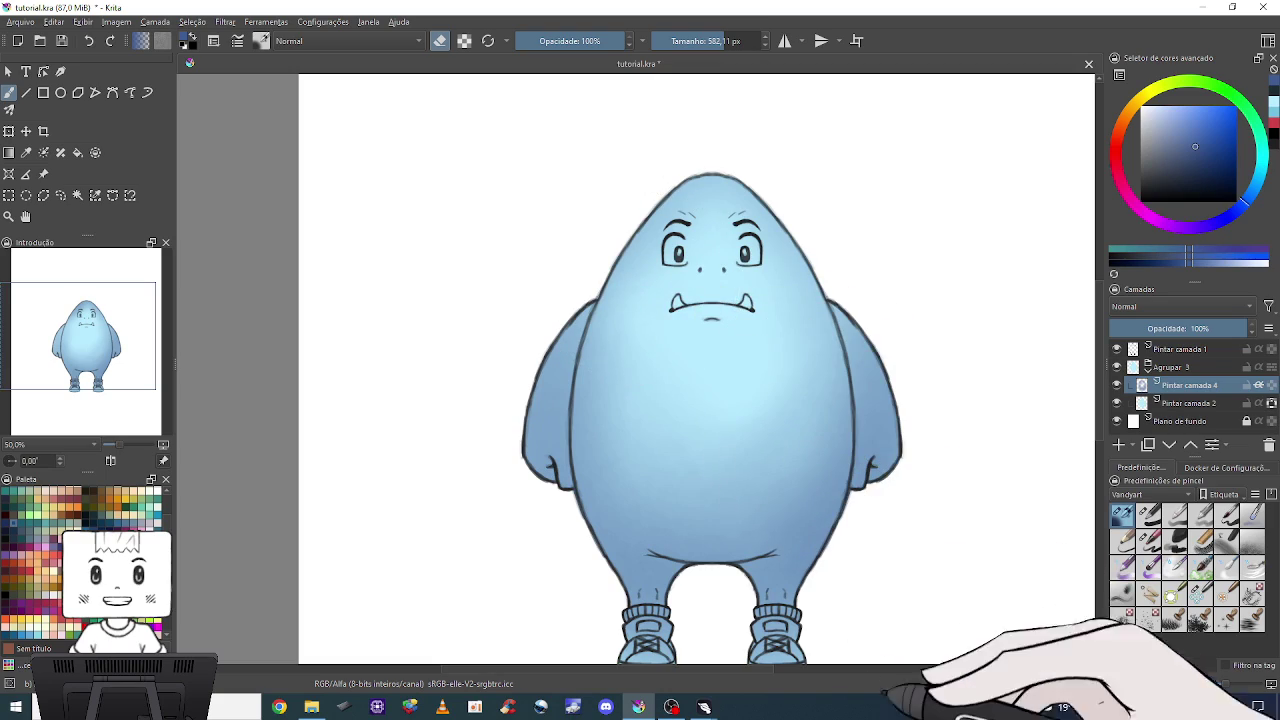
{"action": "key", "text": "e"}
{"action": "left_click_drag", "start_coordinate": [784, 346], "coordinate": [790, 290]}
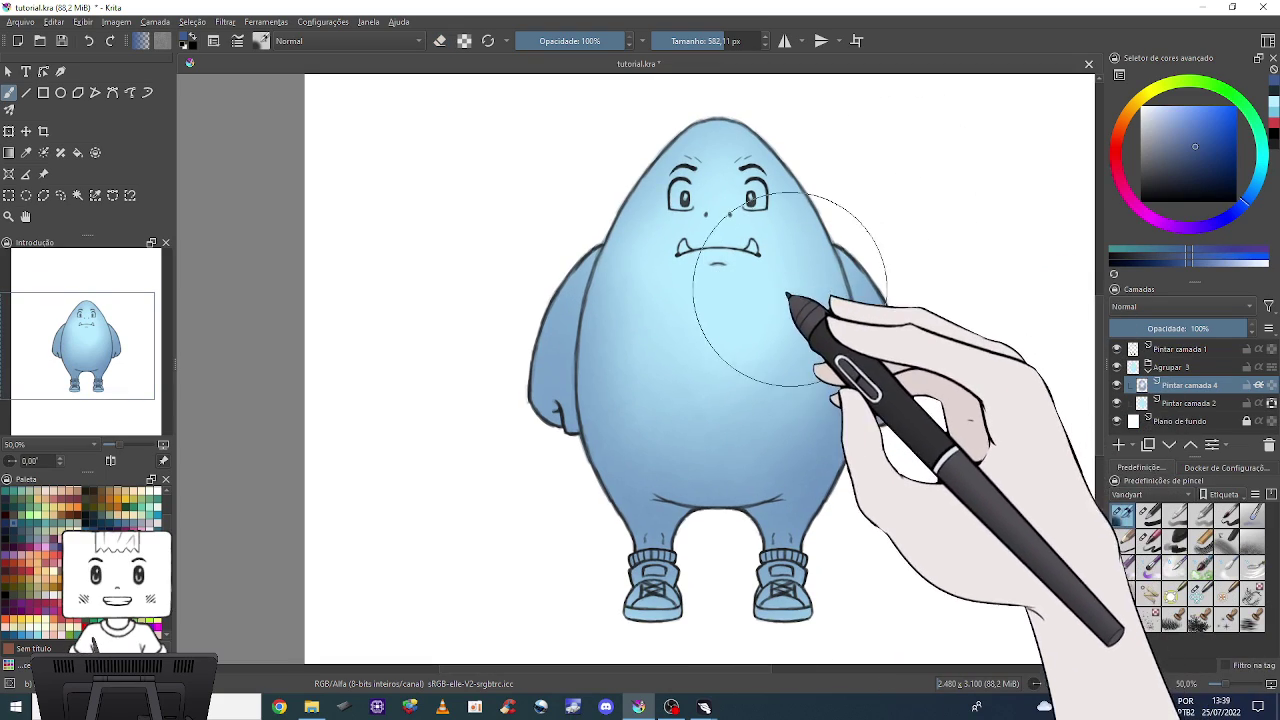
{"action": "key", "text": "e"}
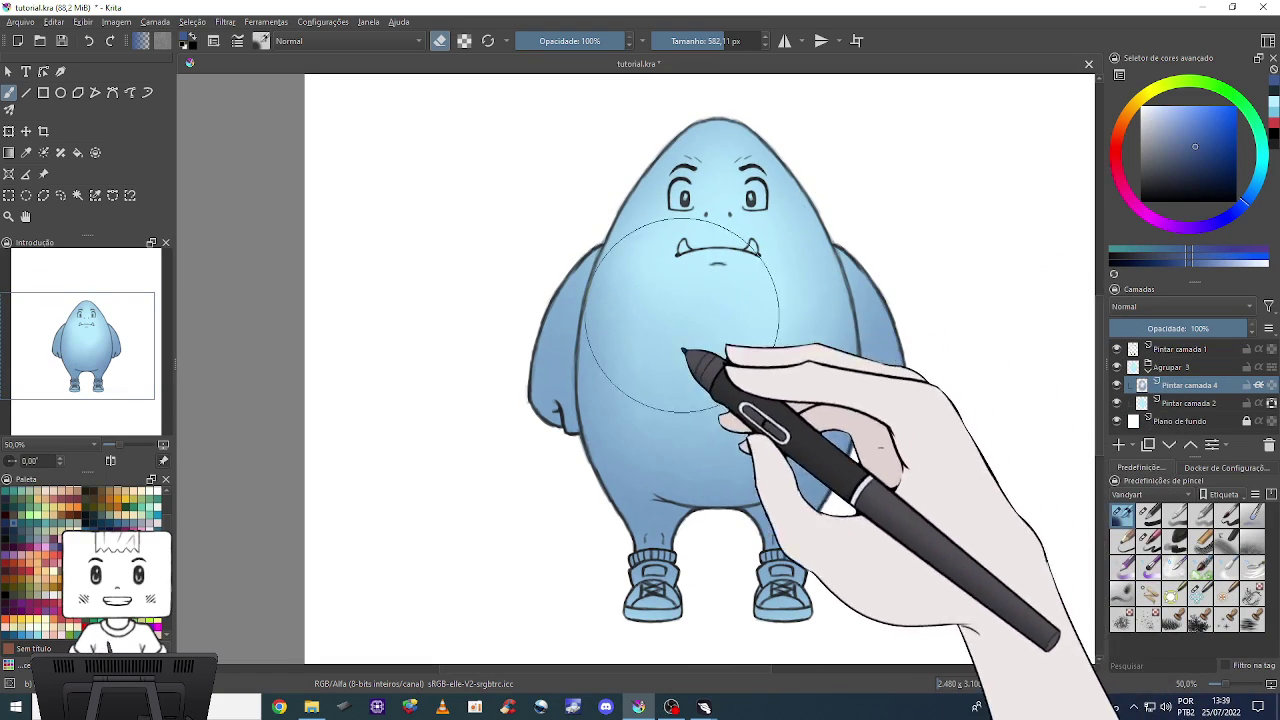
{"action": "key", "text": "e"}
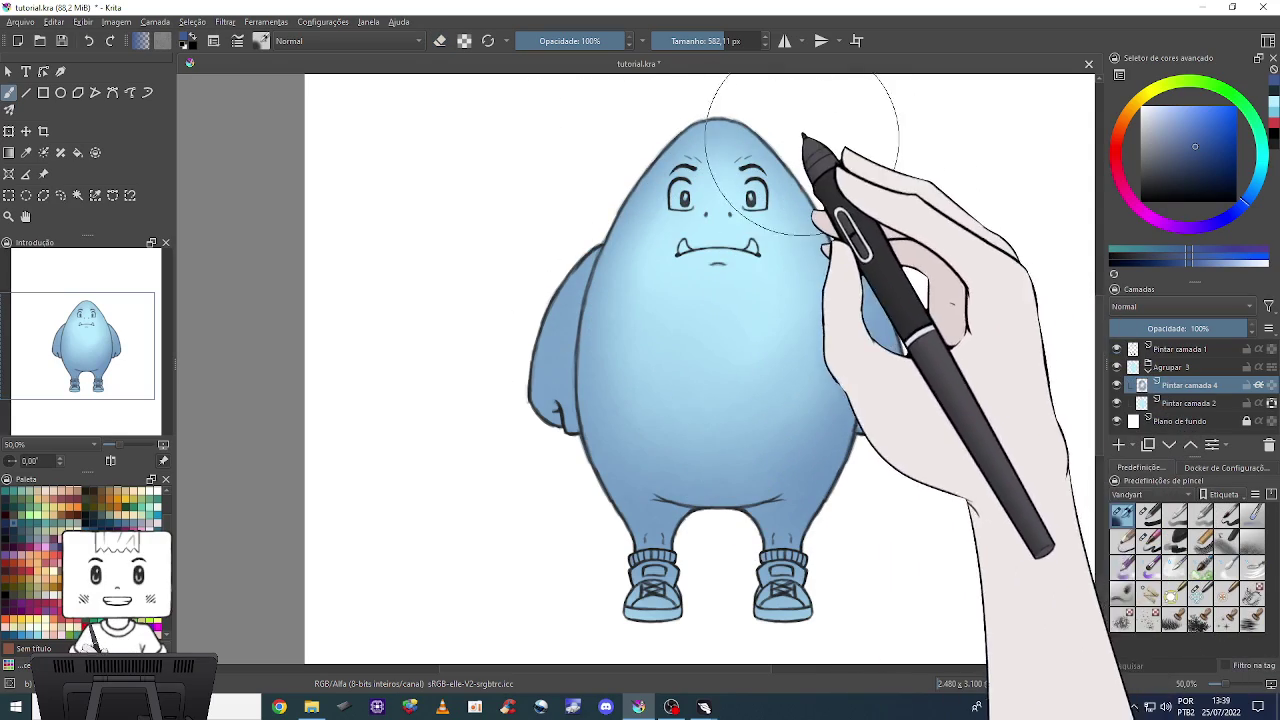
{"action": "key", "text": "e"}
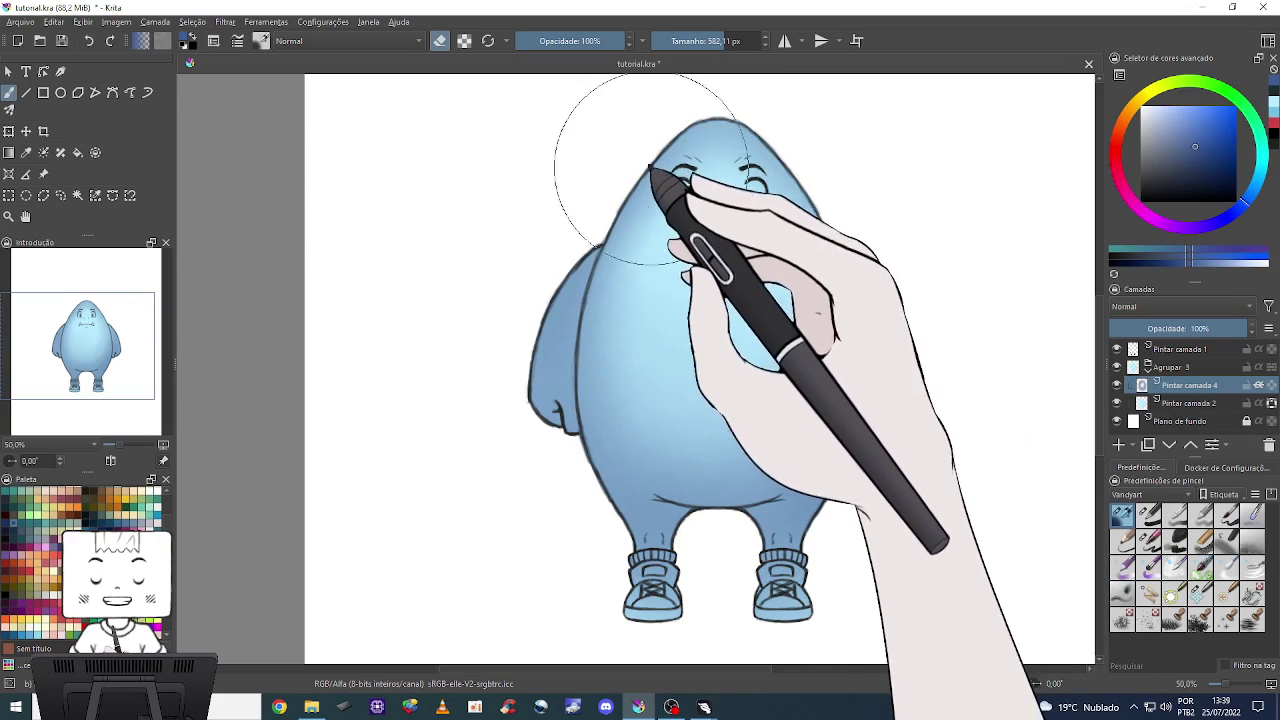
{"action": "key", "text": "e"}
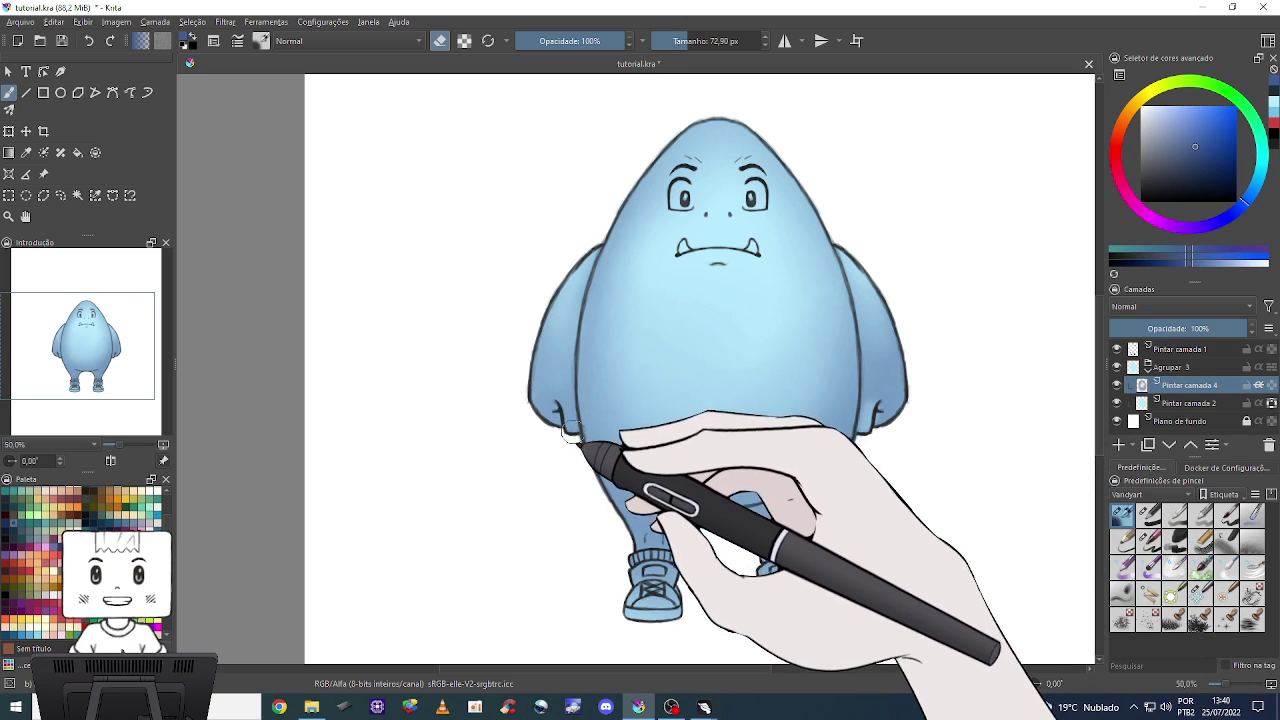
{"action": "key", "text": "bracketleft"}
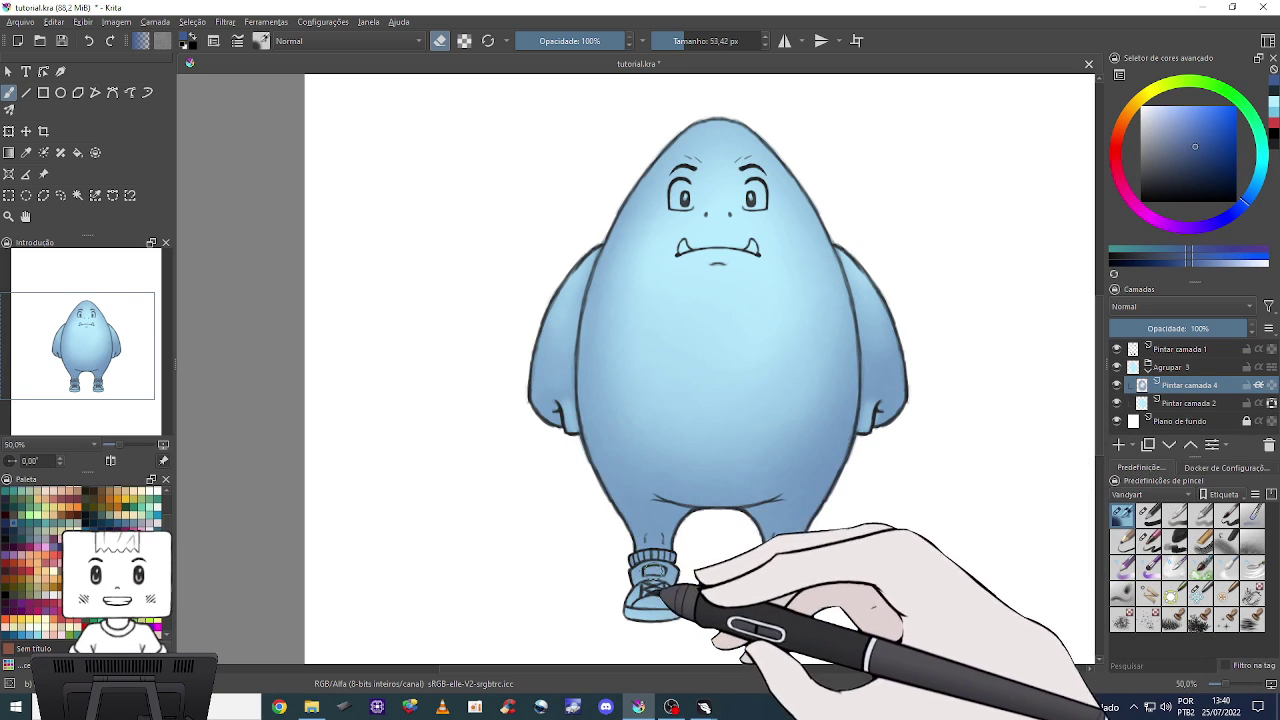
{"action": "key", "text": "bracketright"}
{"action": "key", "text": "bracketright"}
{"action": "key", "text": "bracketright"}
{"action": "key", "text": "minus"}
{"action": "key", "text": "equal"}
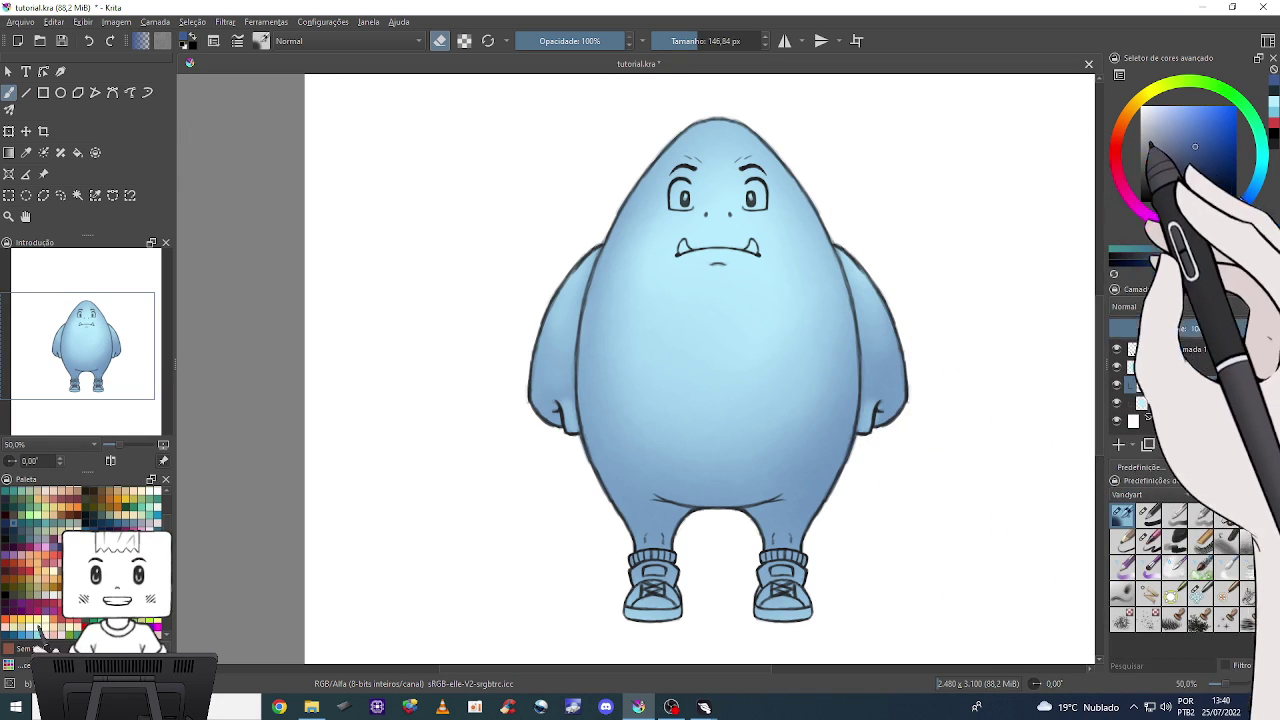
Check the base and shading layers' visibility, then pick a darker blue for deeper shading.
{"action": "left_click", "coordinate": [1117, 403]}
{"action": "left_click", "coordinate": [1117, 403]}
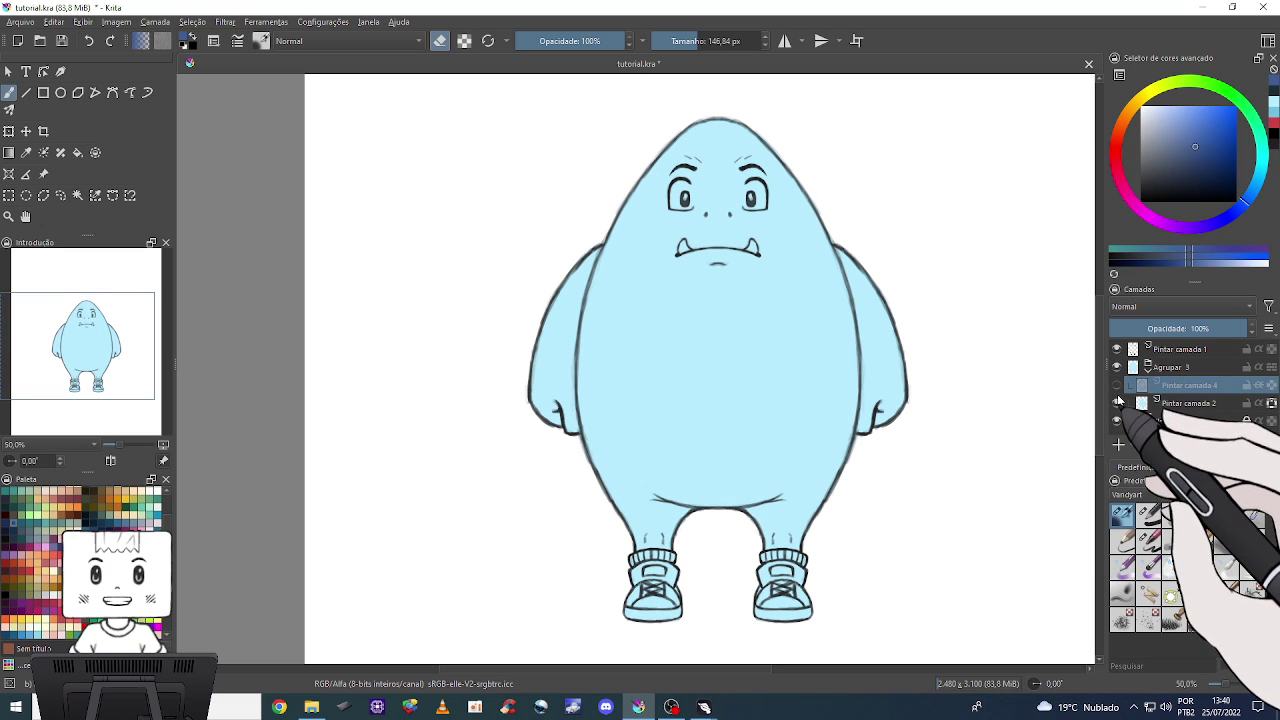
{"action": "left_click", "coordinate": [1117, 385]}
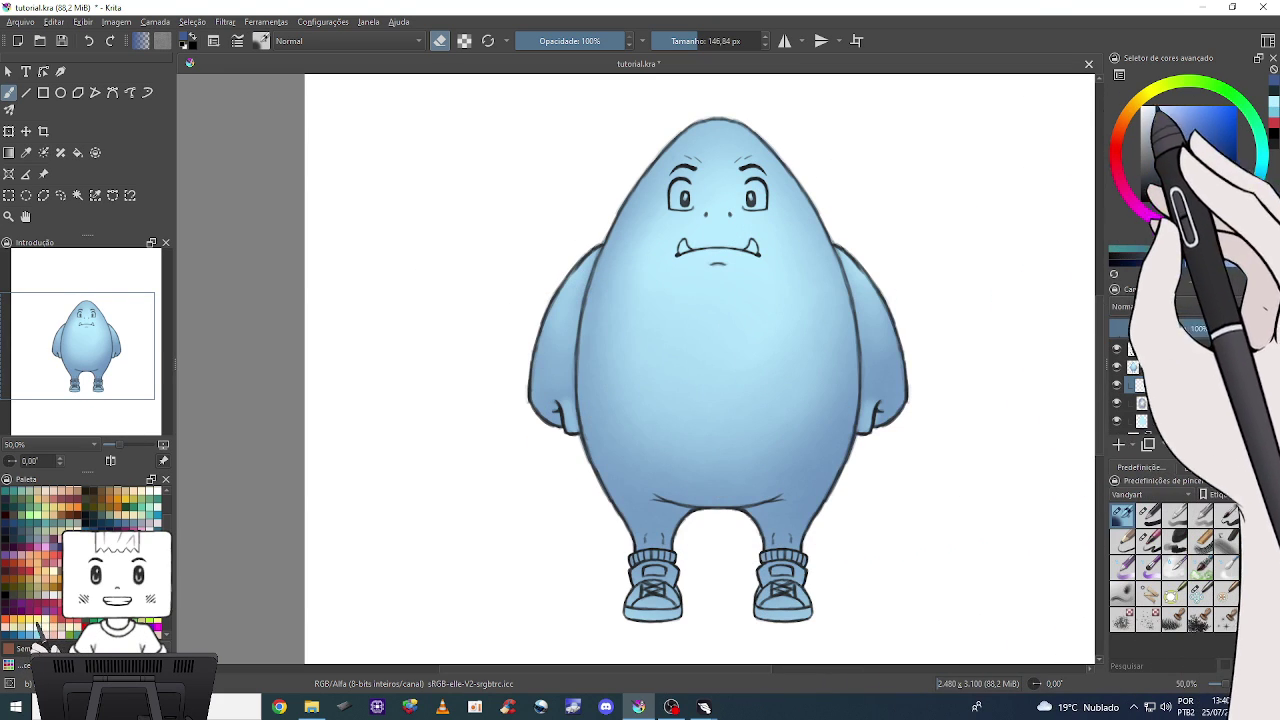
{"action": "key", "text": "e"}
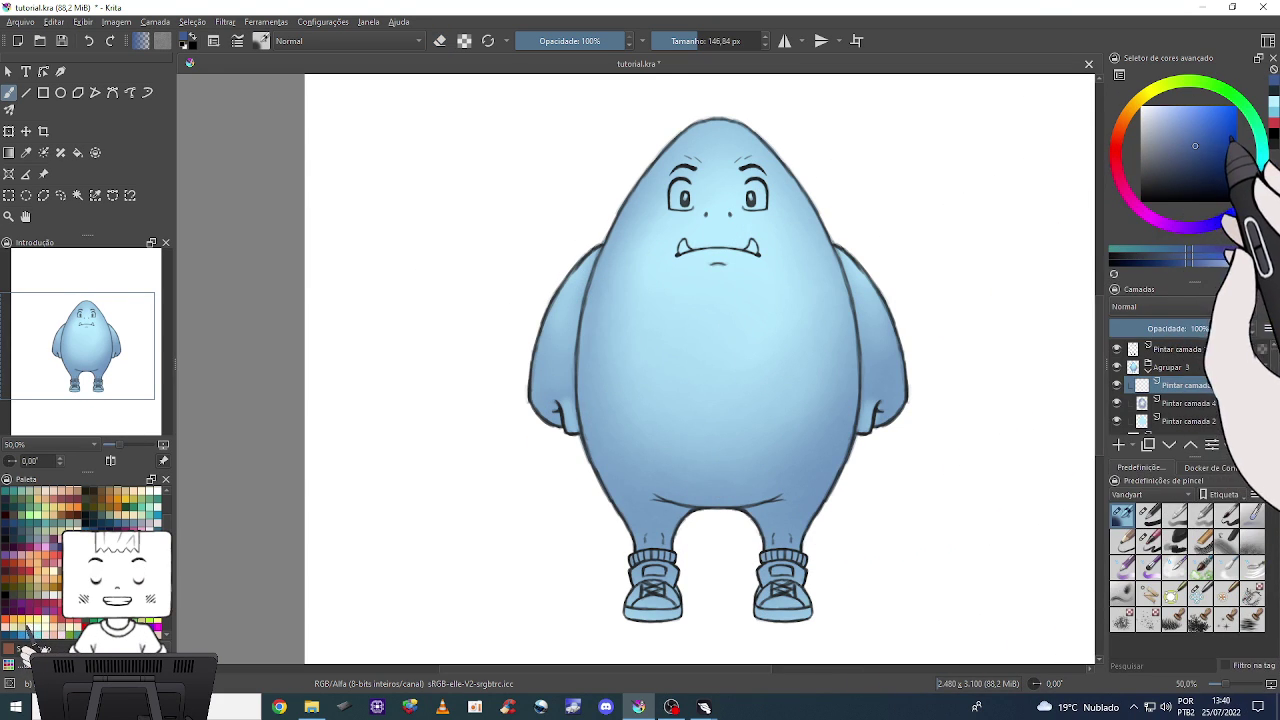
{"action": "left_click", "coordinate": [1206, 162]}
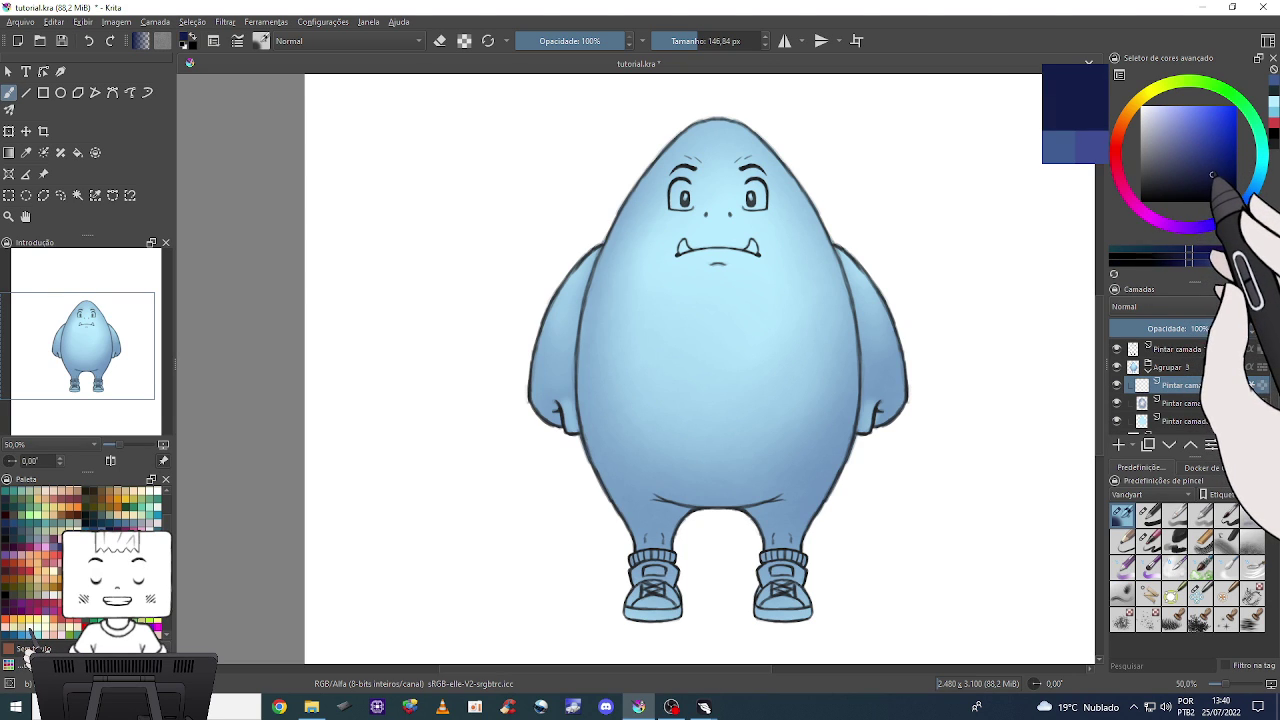
Deepen the lower-body shading above the legs with a larger brush, erasing excess near the legs.
{"action": "mouse_move", "coordinate": [702, 536]}
{"action": "left_mouse_down"}
{"action": "mouse_move", "coordinate": [672, 462]}
{"action": "mouse_move", "coordinate": [650, 460]}
{"action": "left_mouse_up"}
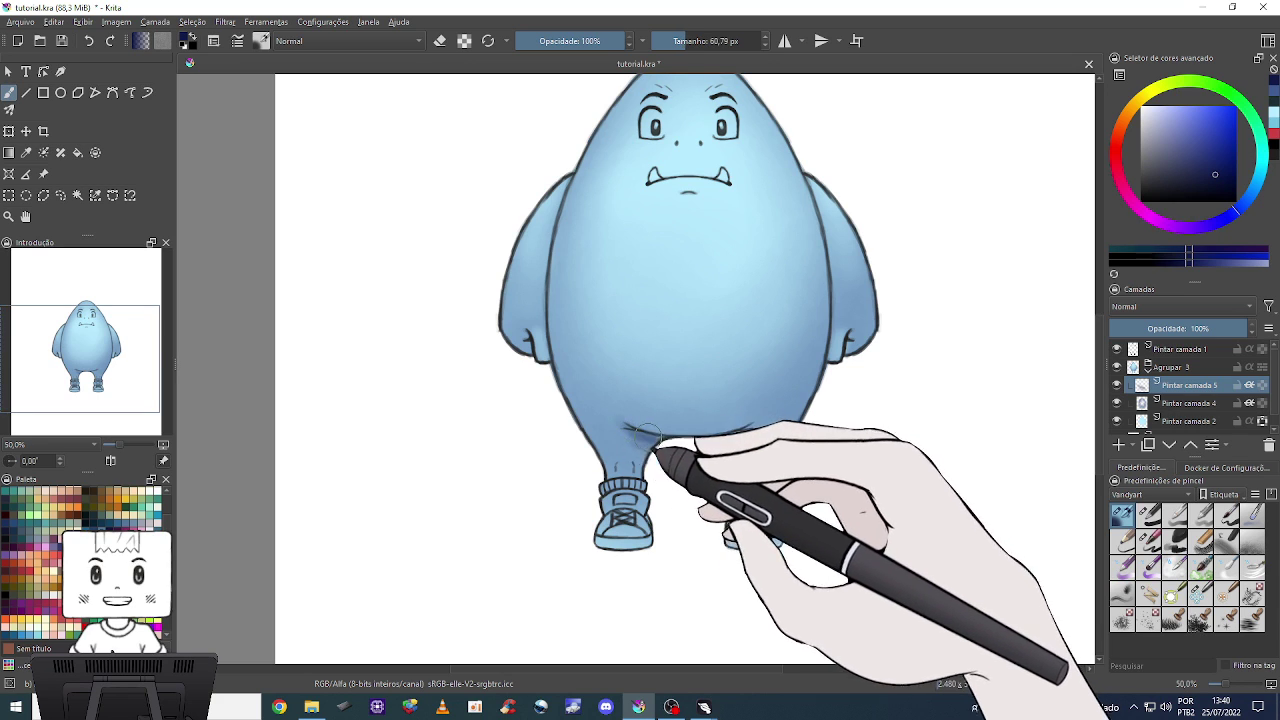
{"action": "mouse_move", "coordinate": [645, 432]}
{"action": "left_mouse_down"}
{"action": "mouse_move", "coordinate": [632, 442]}
{"action": "mouse_move", "coordinate": [653, 478]}
{"action": "left_mouse_up"}
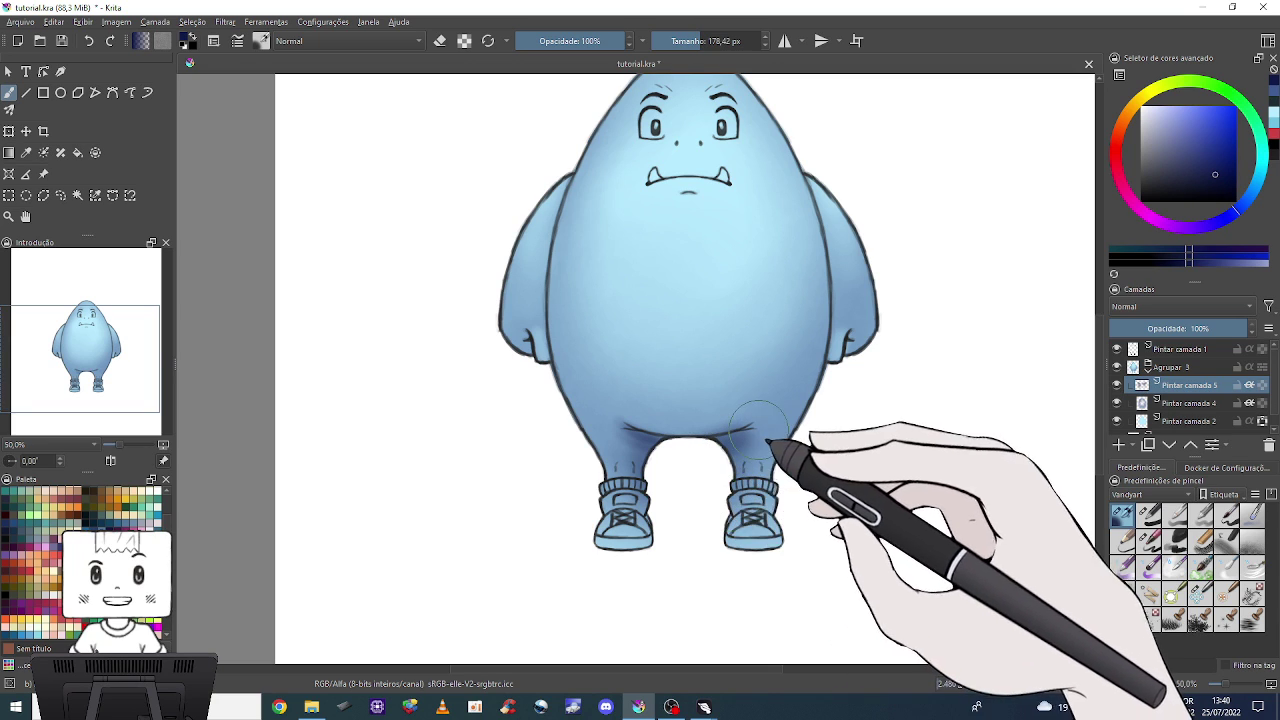
{"action": "key", "text": "bracketright"}
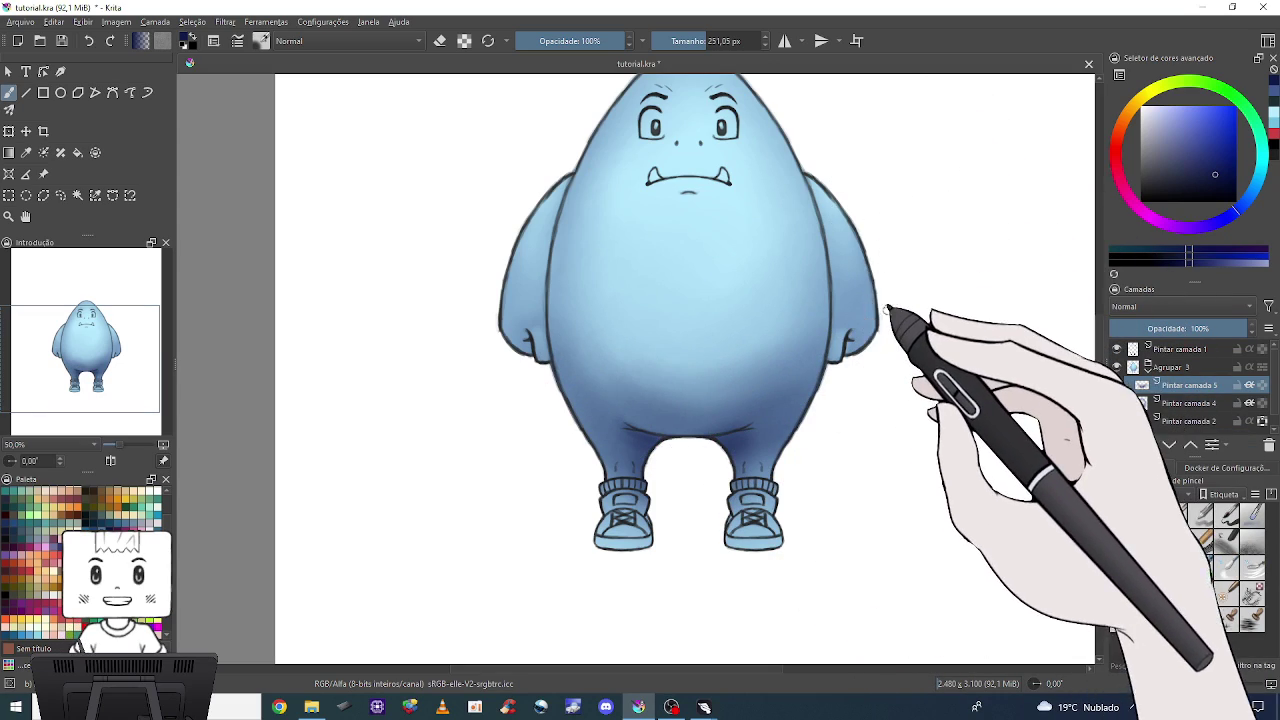
{"action": "key", "text": "minus"}
{"action": "key", "text": "minus"}
{"action": "key", "text": "plus"}
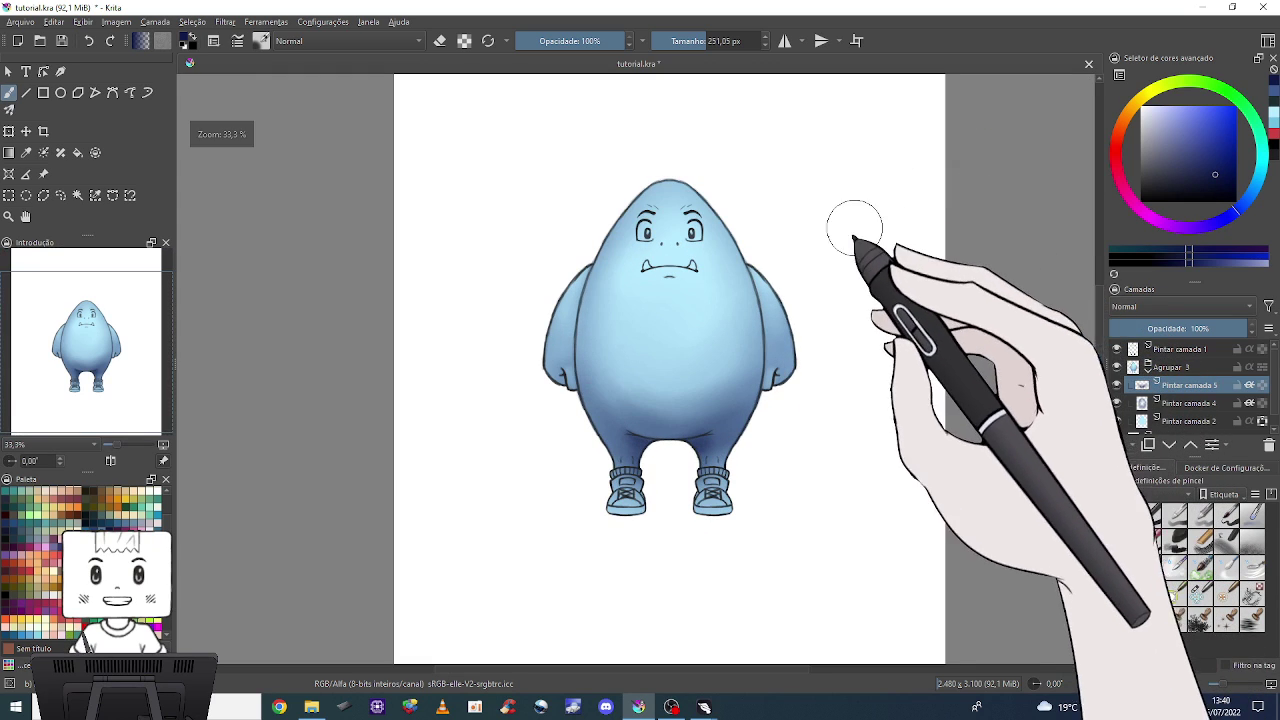
{"action": "key", "text": "bracketright"}
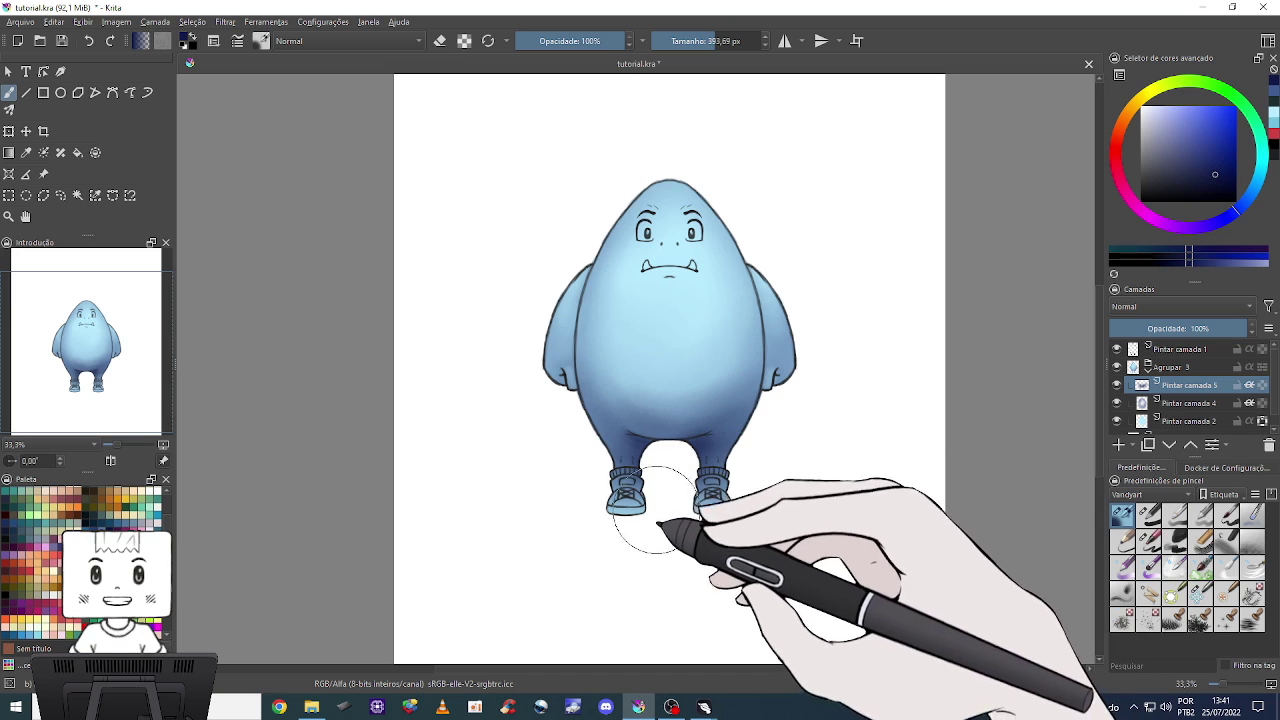
{"action": "key", "text": "e"}
{"action": "left_click_drag", "start_coordinate": [714, 478], "coordinate": [614, 395]}
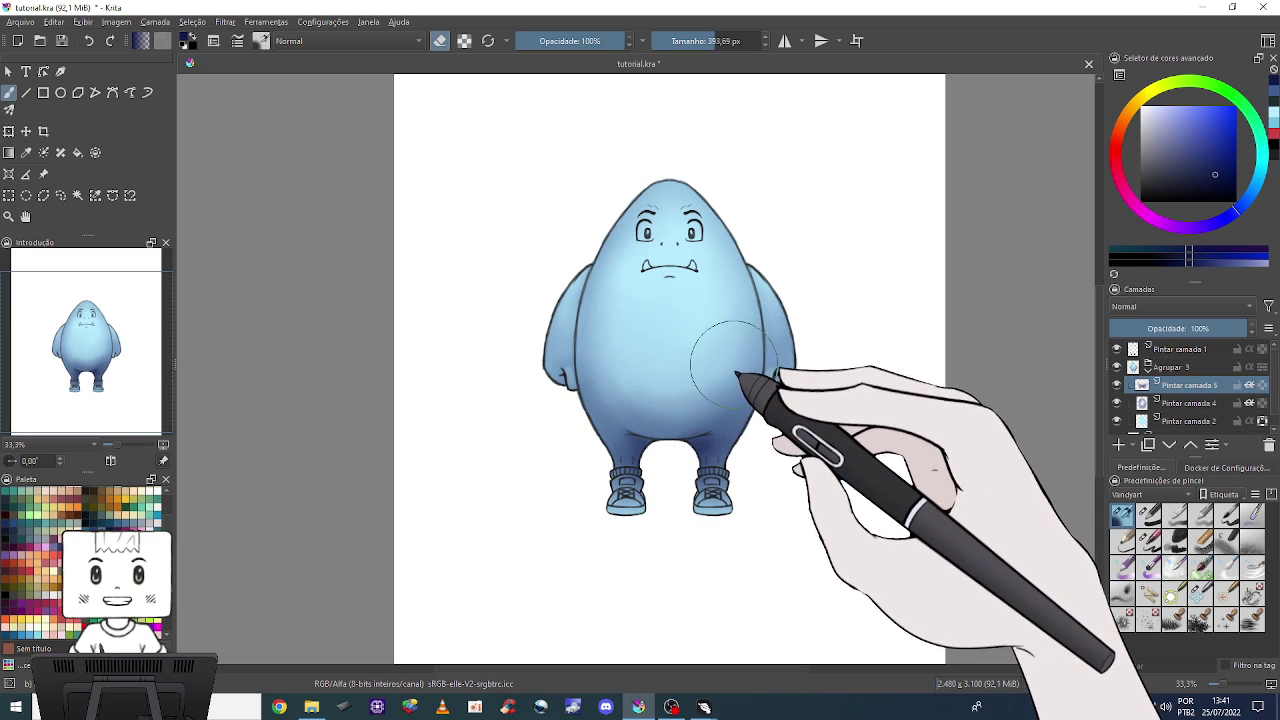
{"action": "key", "text": "e"}
{"action": "mouse_move", "coordinate": [743, 371]}
{"action": "left_mouse_down"}
{"action": "mouse_move", "coordinate": [614, 434]}
{"action": "mouse_move", "coordinate": [663, 471]}
{"action": "mouse_move", "coordinate": [745, 440]}
{"action": "left_mouse_up"}
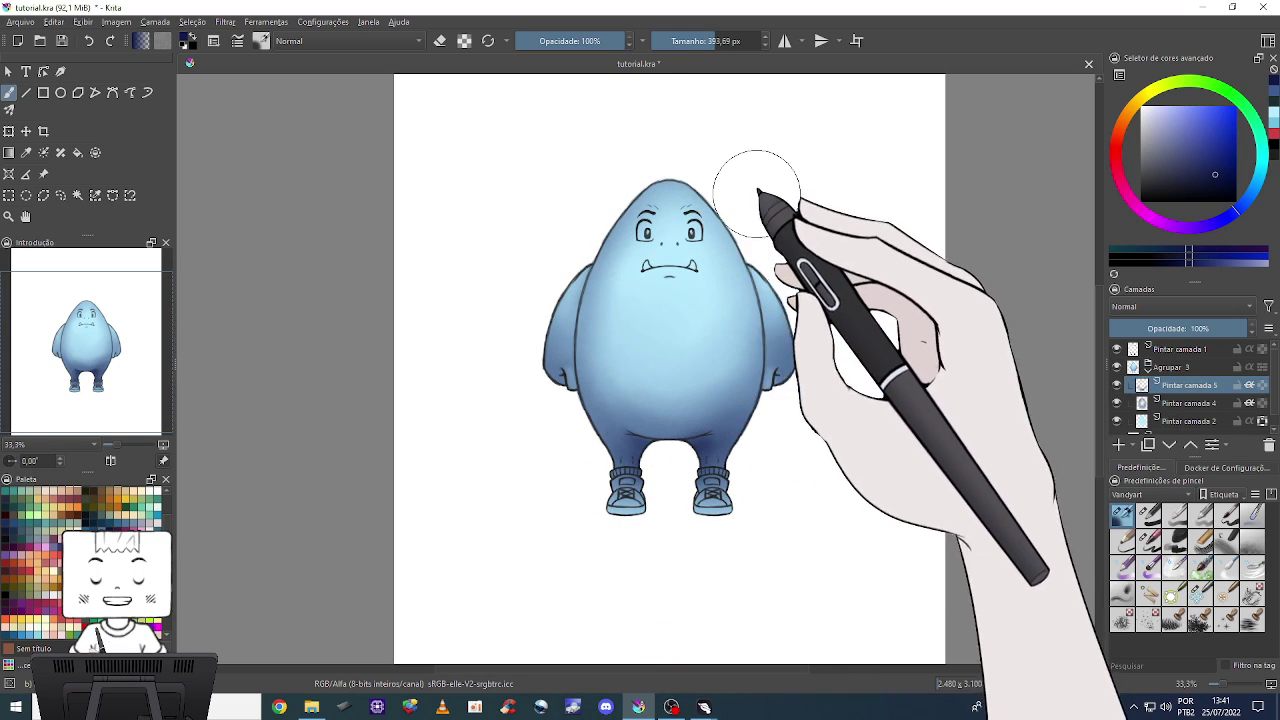
On Pintar camada 4, softly paint a lighter blue onto the monster's lower belly.
{"action": "key", "text": "e"}
{"action": "left_click", "coordinate": [1188, 403]}
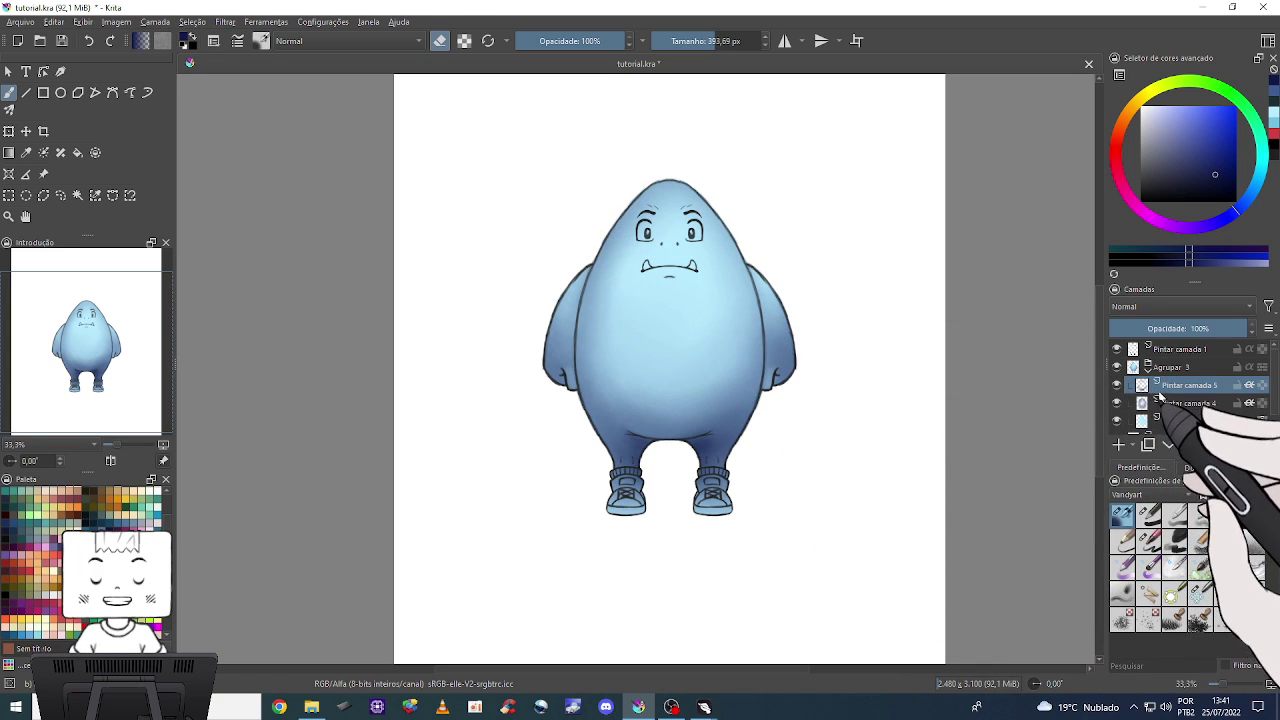
{"action": "key", "text": "e"}
{"action": "key", "text": "e"}
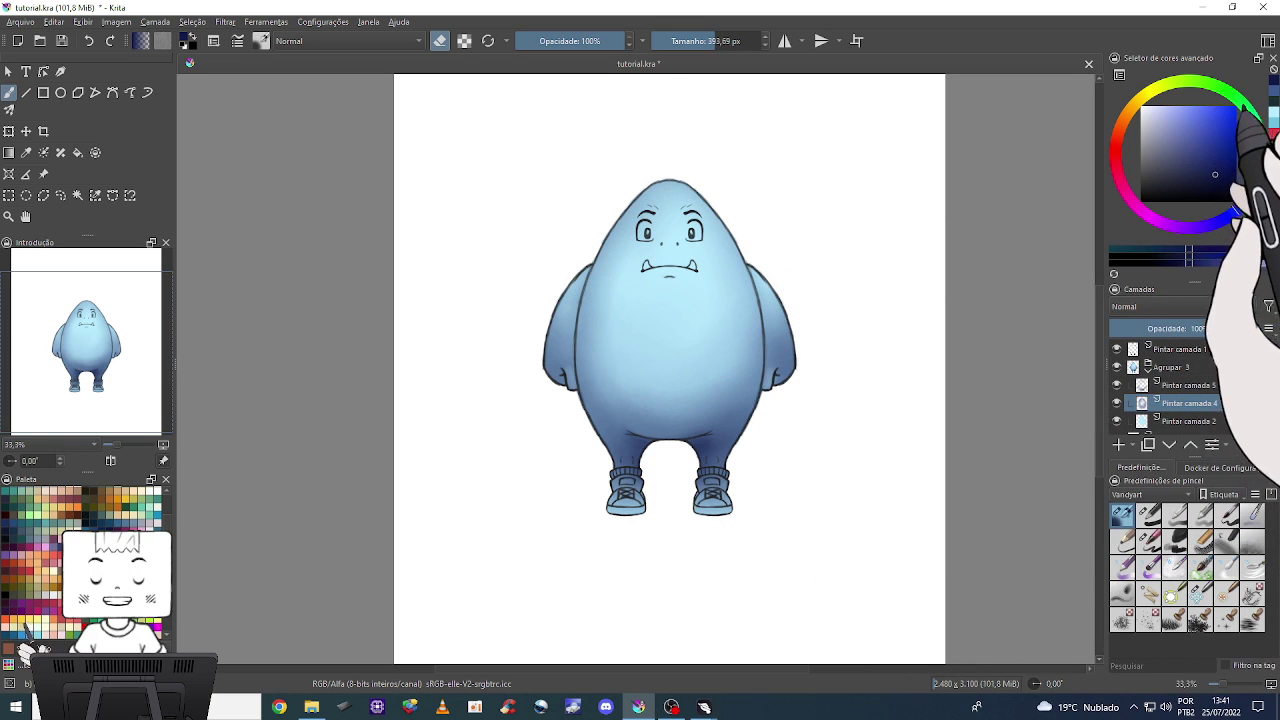
{"action": "left_click", "coordinate": [1194, 146]}
{"action": "key", "text": "e"}
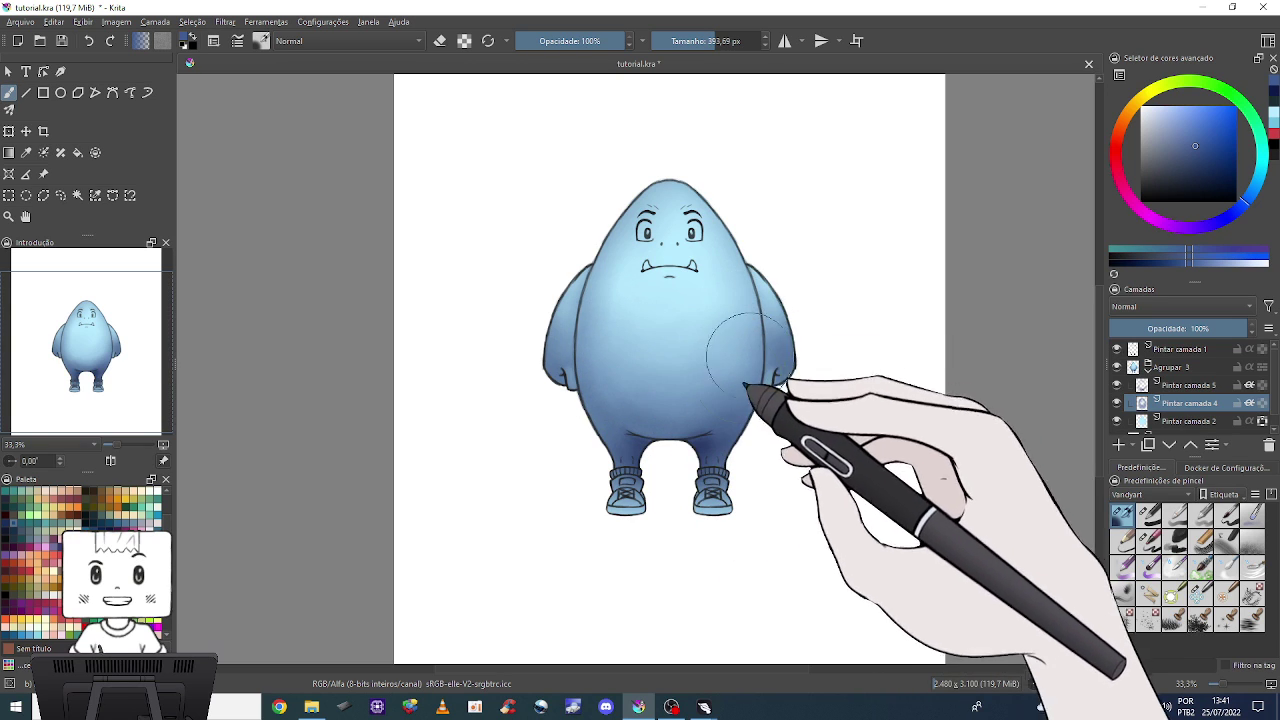
{"action": "left_click_drag", "start_coordinate": [686, 386], "coordinate": [636, 400]}
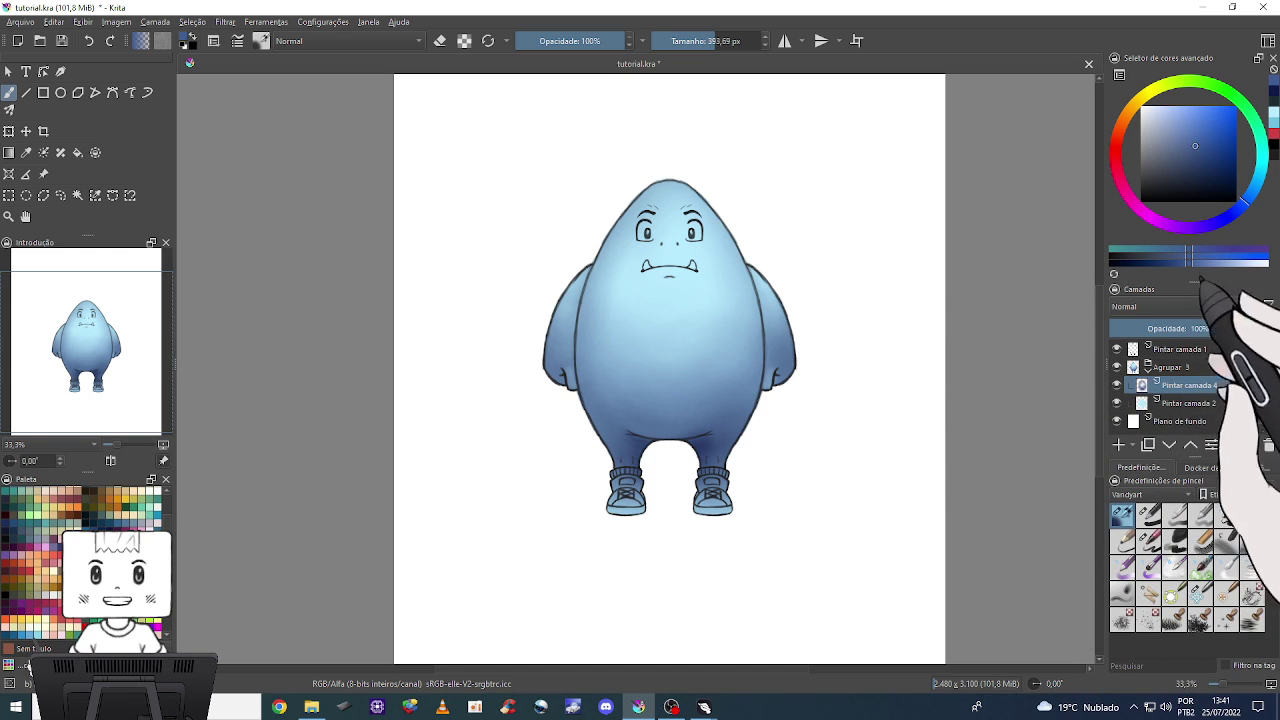
Switch brush preset, fine-tune its size with [ and ], and hide the Pintar camada 1 line art.
{"action": "left_click", "coordinate": [1228, 567]}
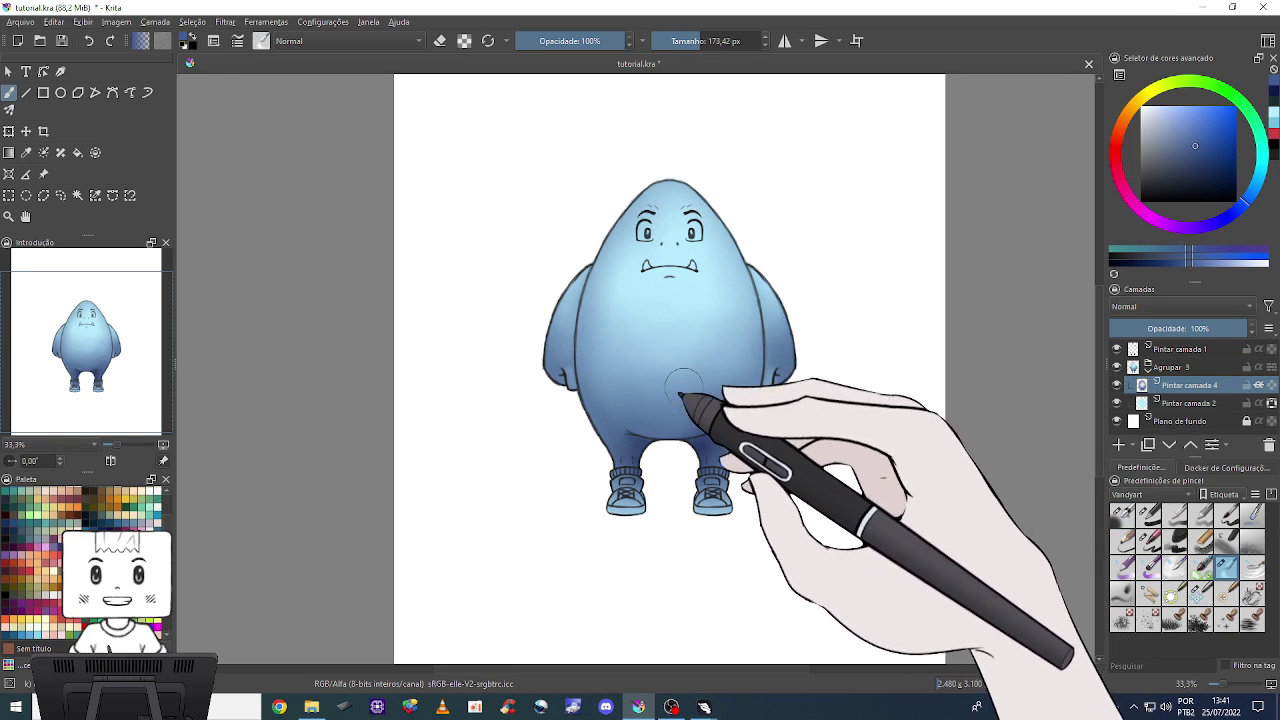
{"action": "key", "text": "bracketright"}
{"action": "key", "text": "bracketright"}
{"action": "key", "text": "bracketright"}
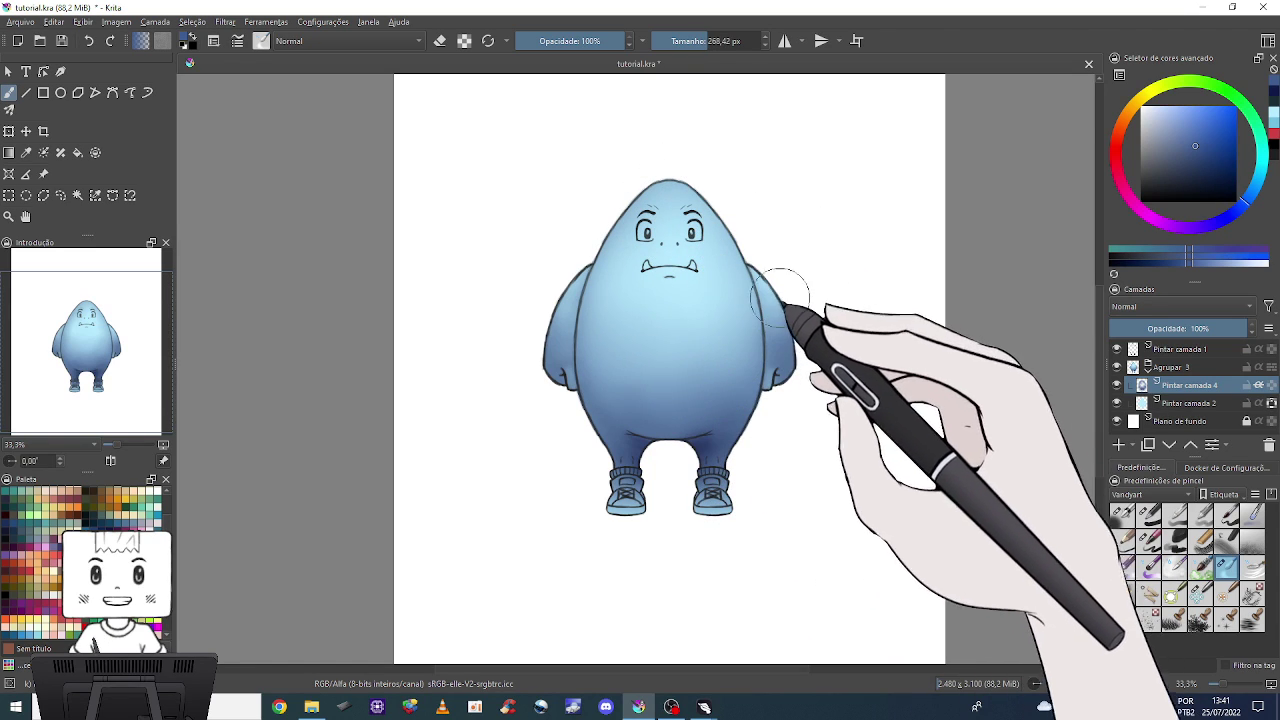
{"action": "key", "text": "bracketleft"}
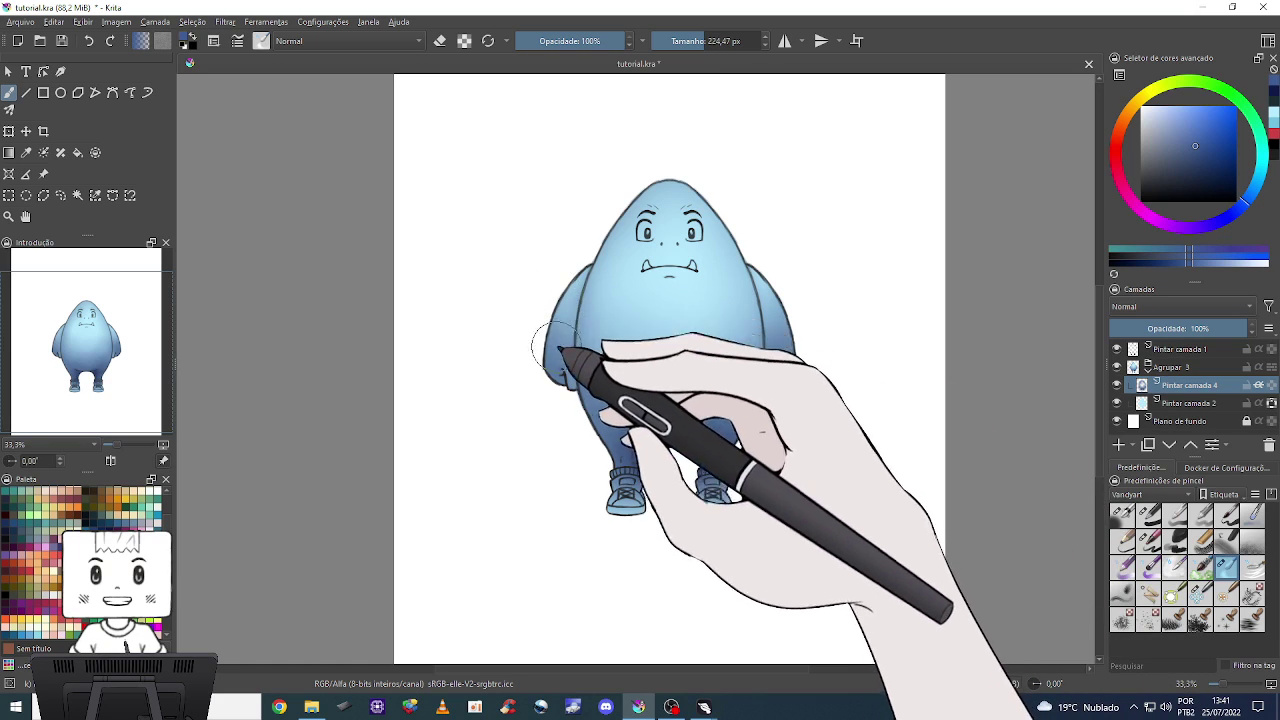
{"action": "key", "text": "bracketleft"}
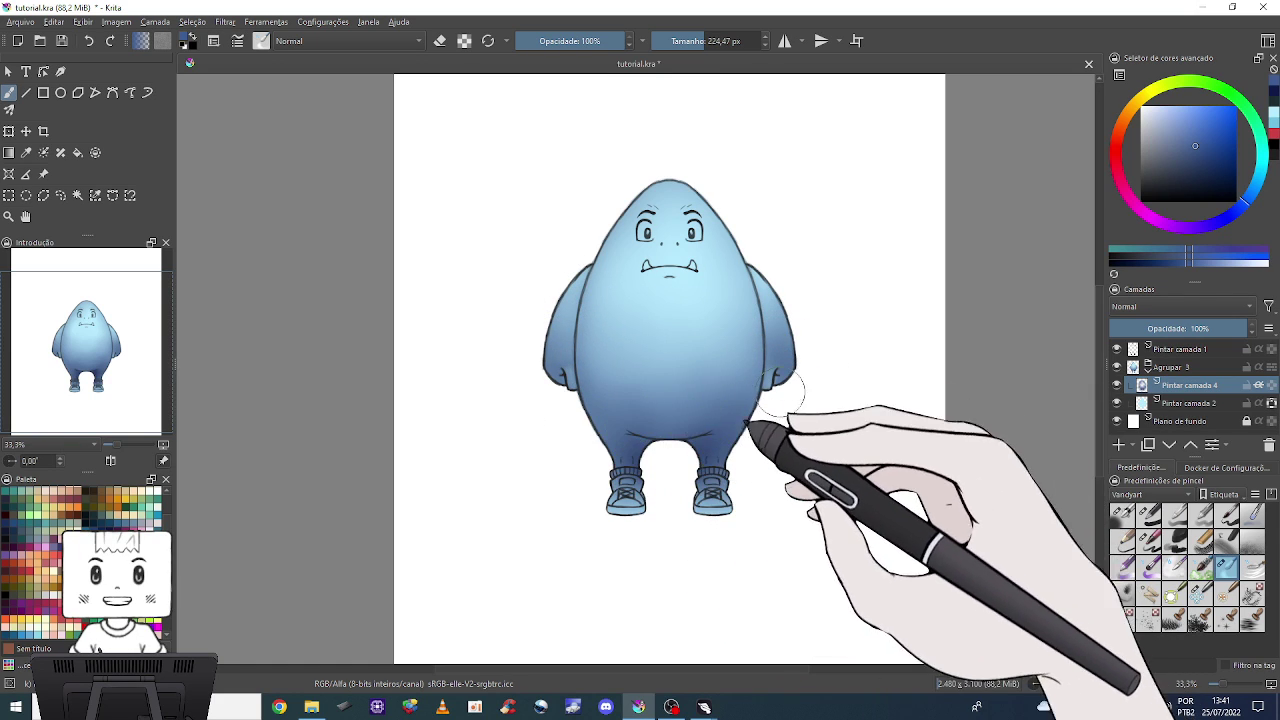
{"action": "key", "text": "bracketright"}
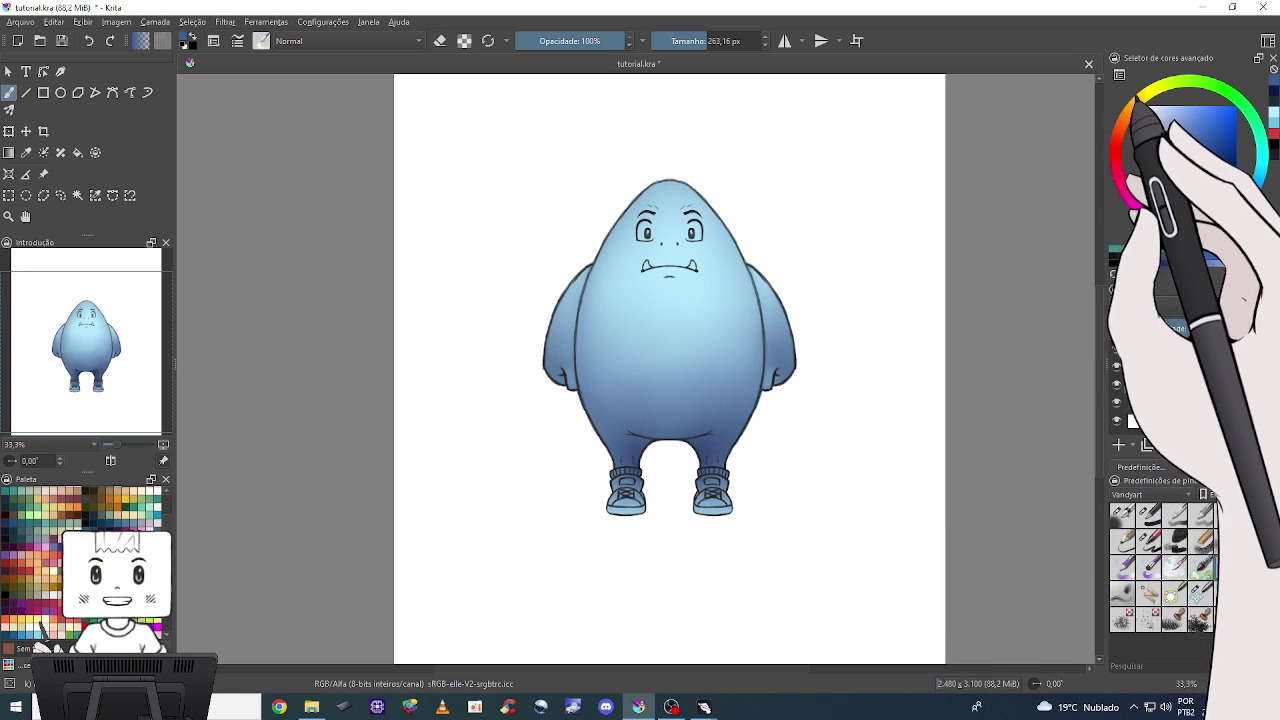
{"action": "left_click", "coordinate": [1117, 349]}
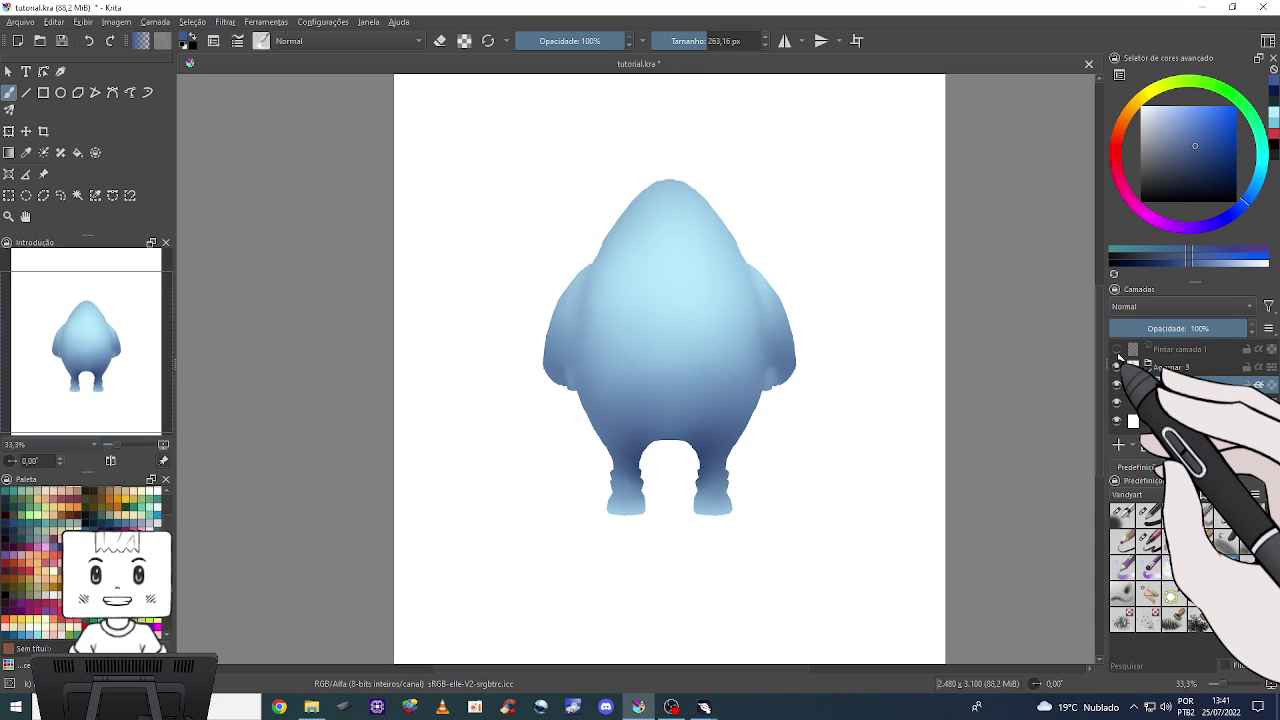
{"action": "mouse_move", "coordinate": [1180, 349]}
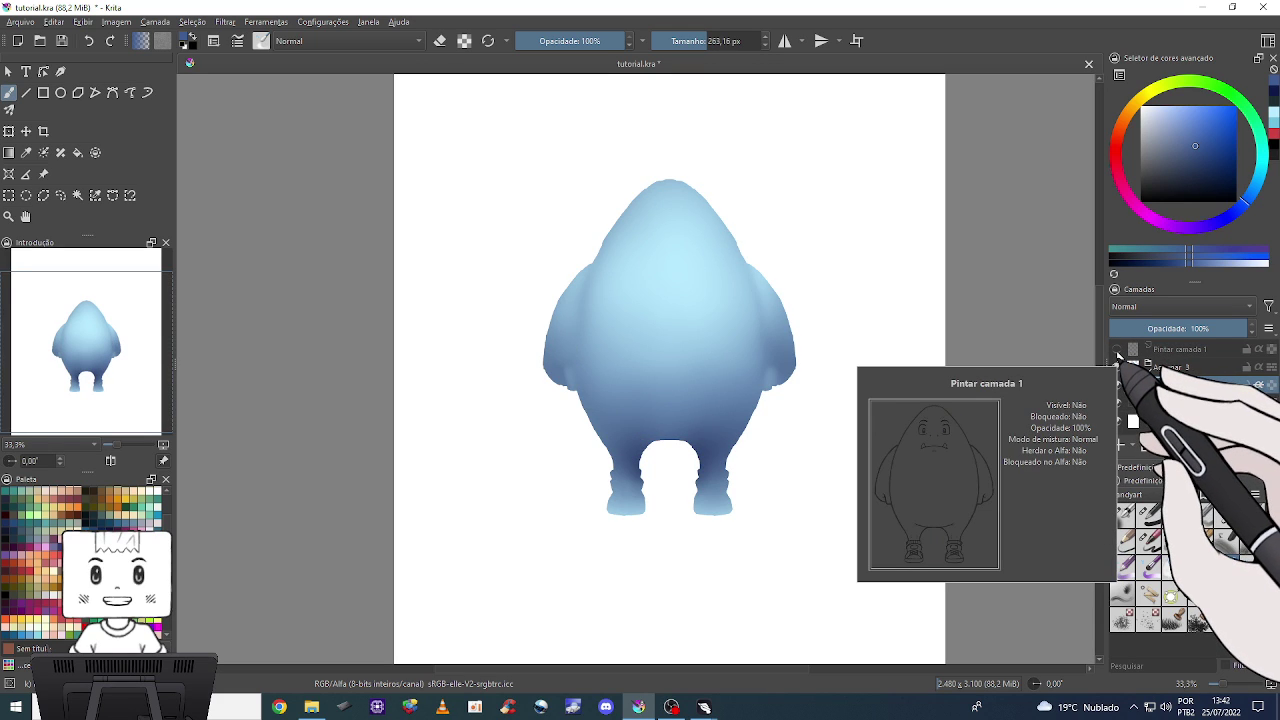
Show the line art again and lower Pintar camada 1 opacity to 12%.
{"action": "left_click", "coordinate": [1117, 351]}
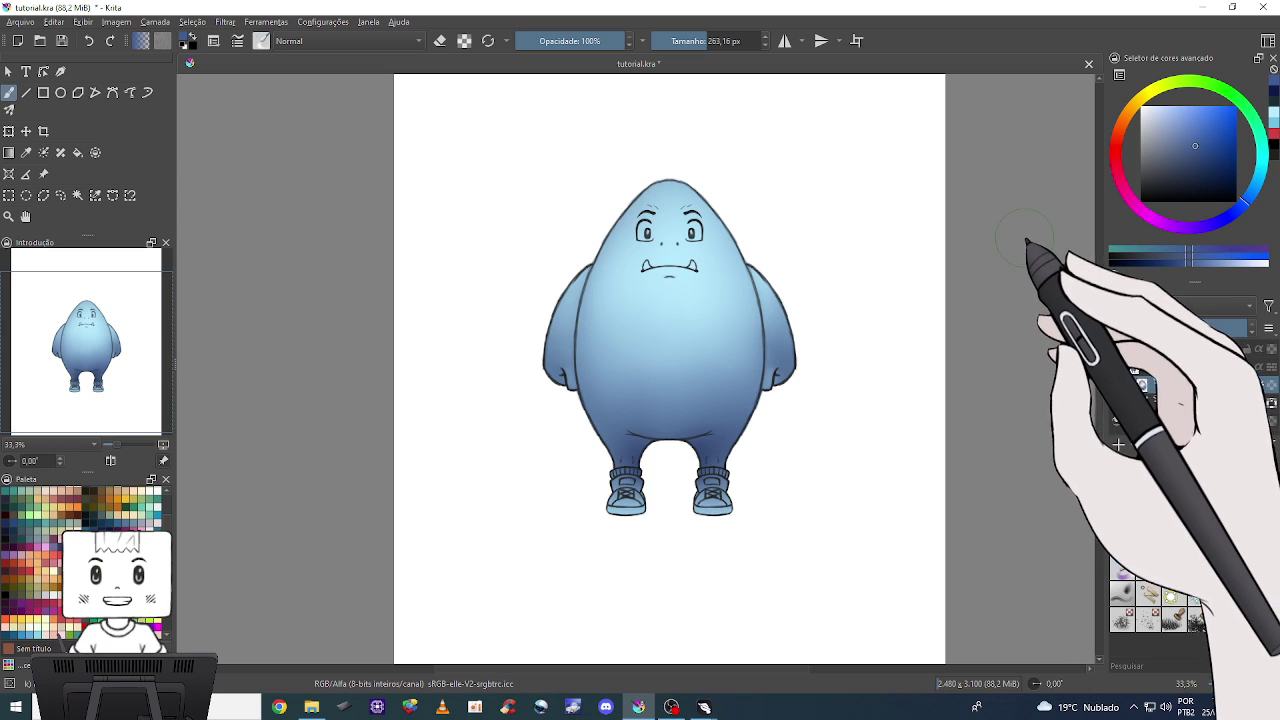
{"action": "key", "text": "plus"}
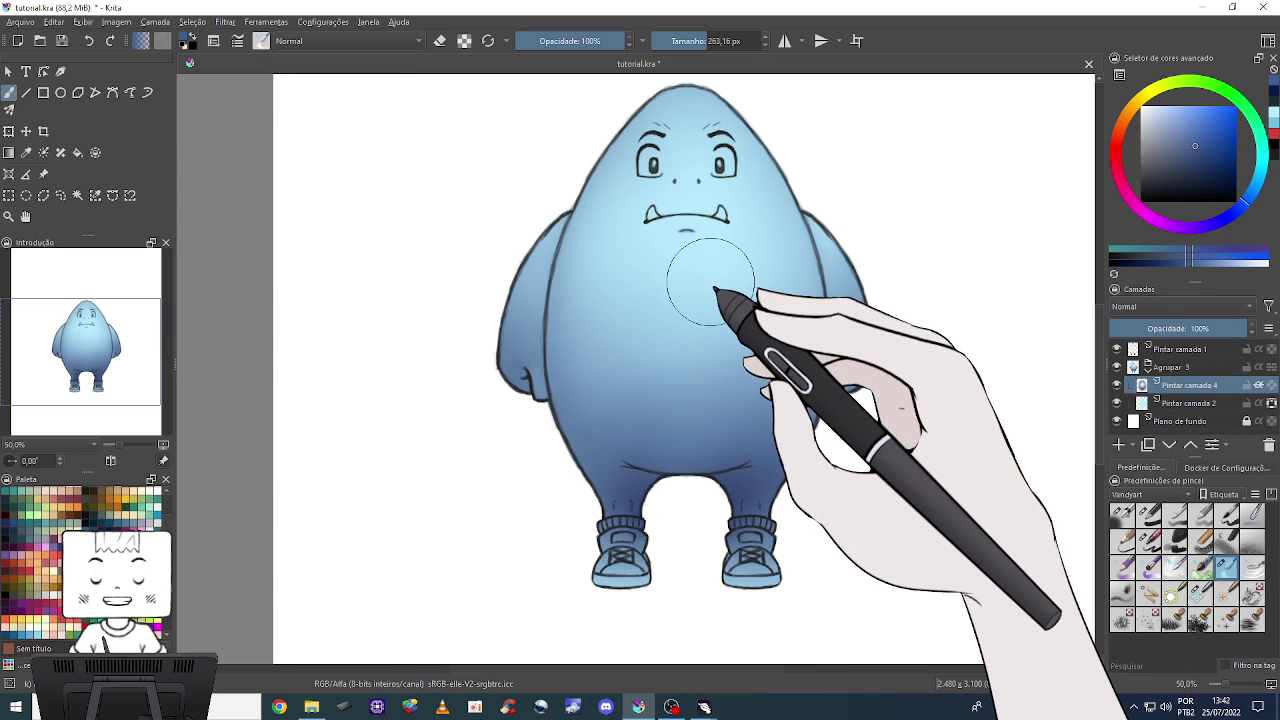
{"action": "key", "text": "minus"}
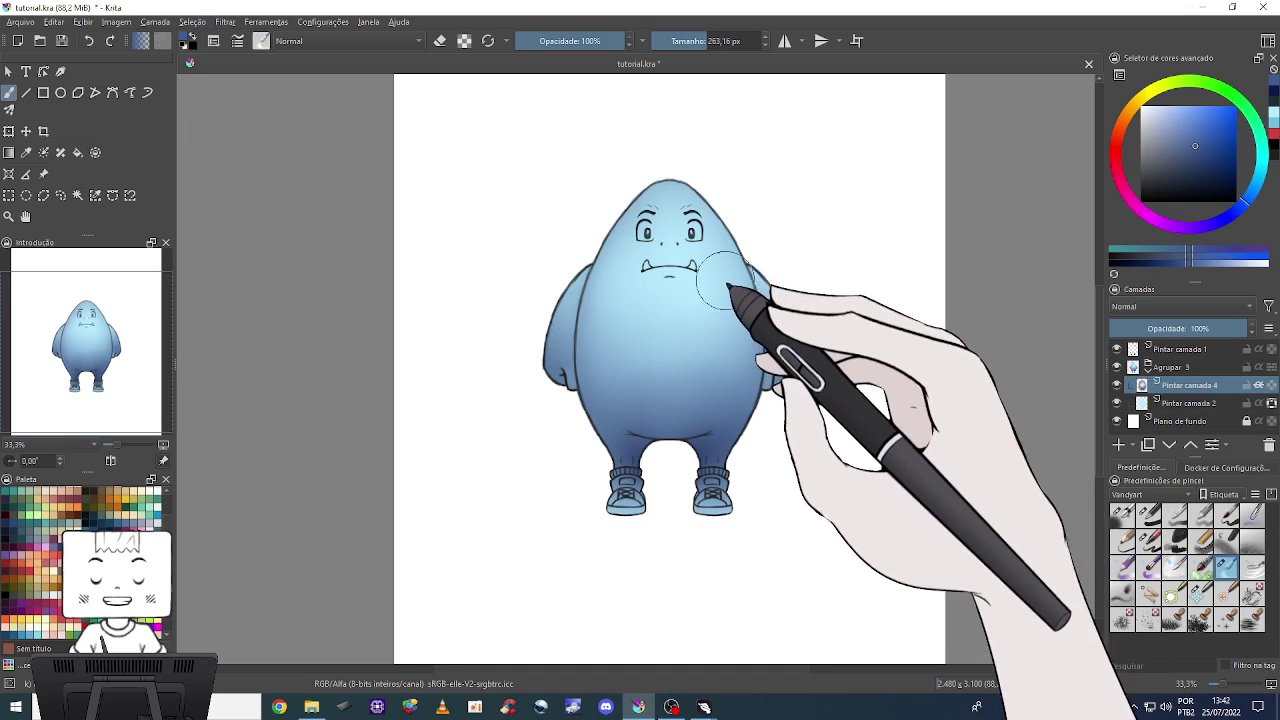
{"action": "key", "text": "plus"}
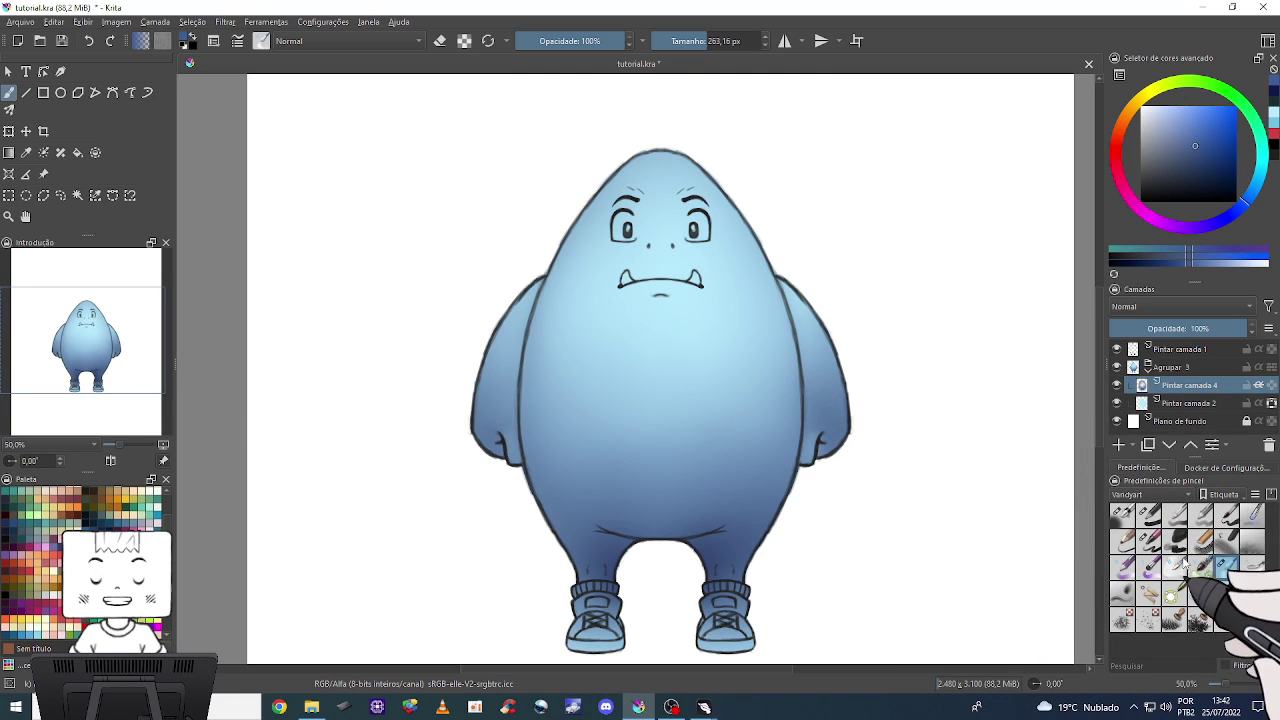
{"action": "key", "text": "e"}
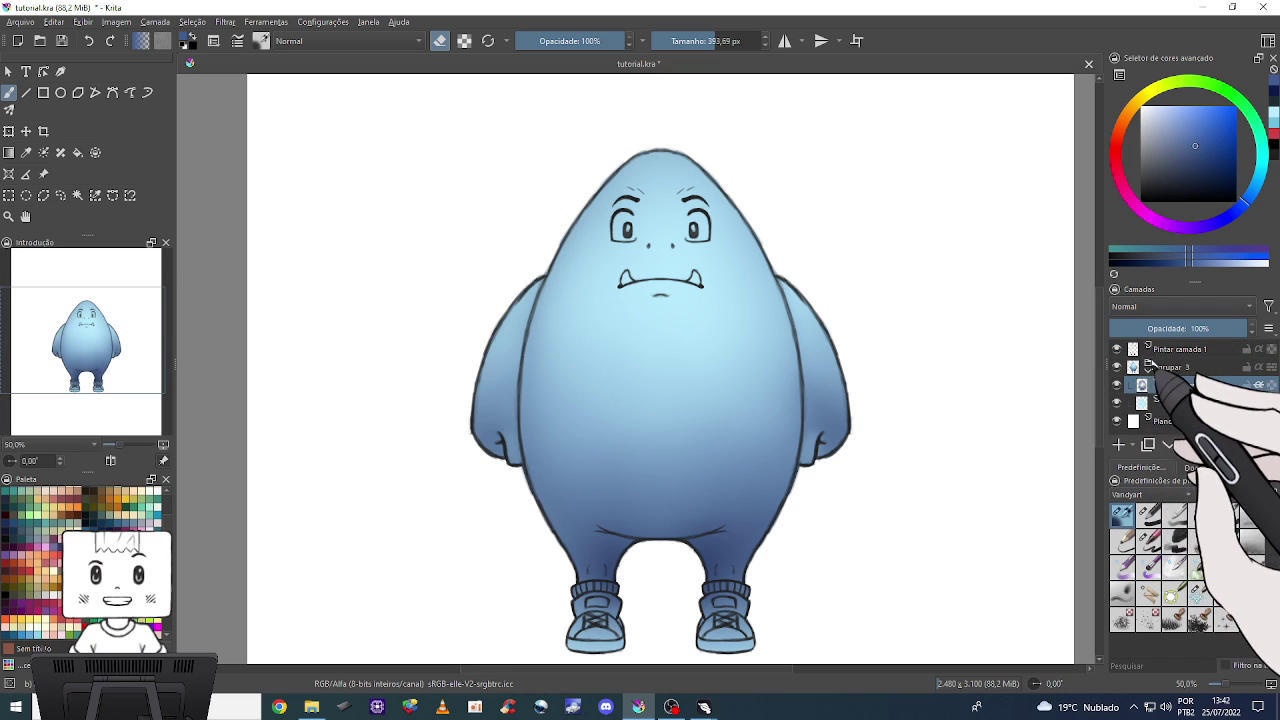
{"action": "left_click", "coordinate": [1117, 349]}
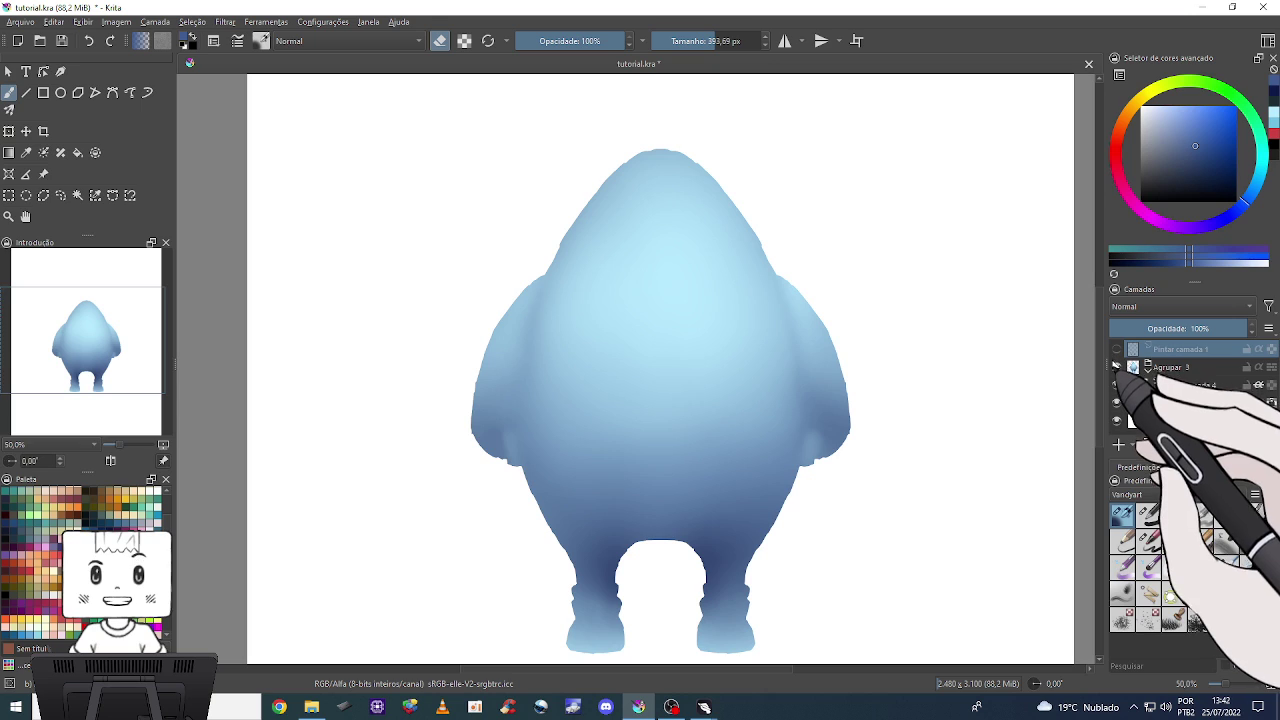
{"action": "left_click", "coordinate": [1117, 349]}
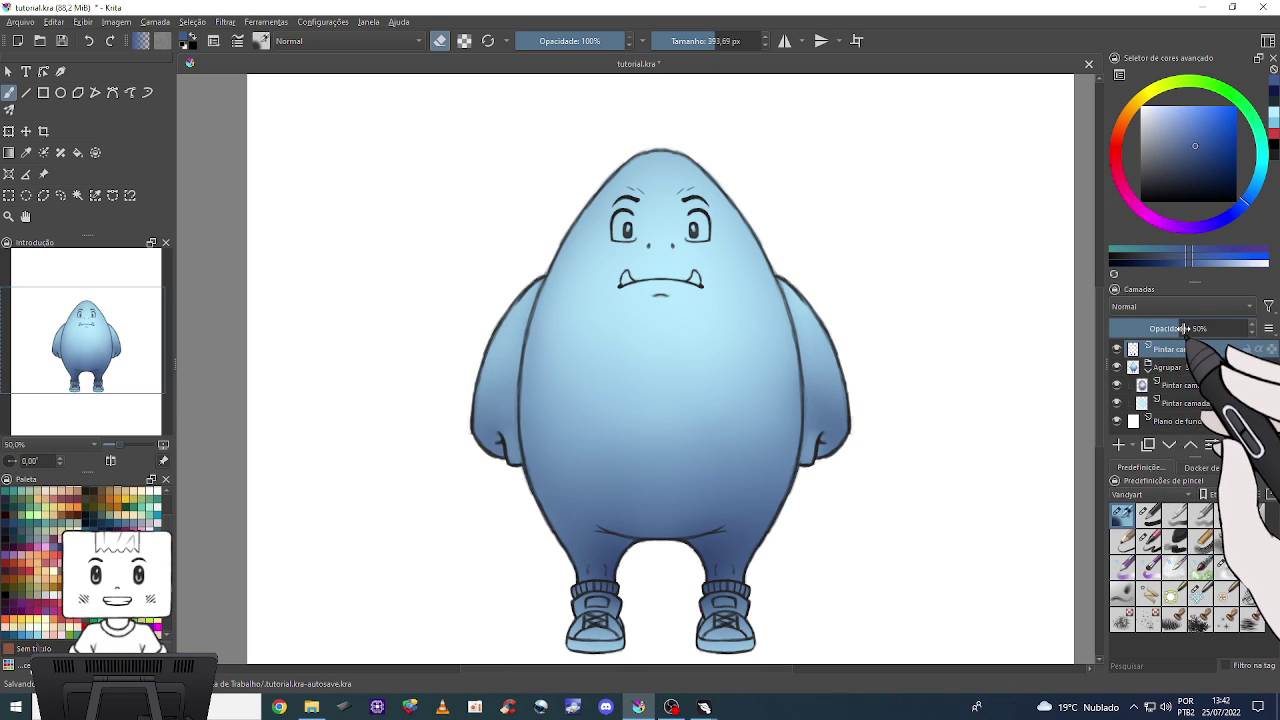
{"action": "left_click_drag", "start_coordinate": [1183, 329], "coordinate": [1162, 329]}
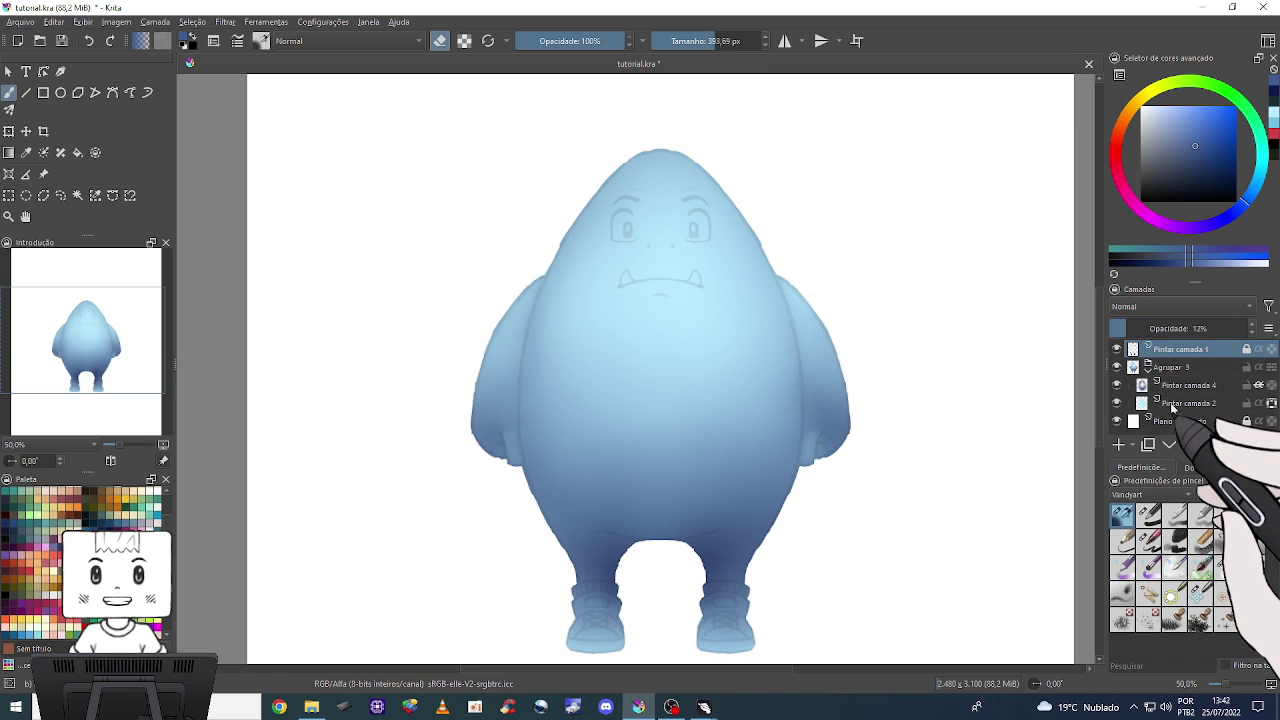
With the shading hidden, eyedrop the light cyan body base, then select Pintar camada 2.
{"action": "left_click", "coordinate": [1117, 385]}
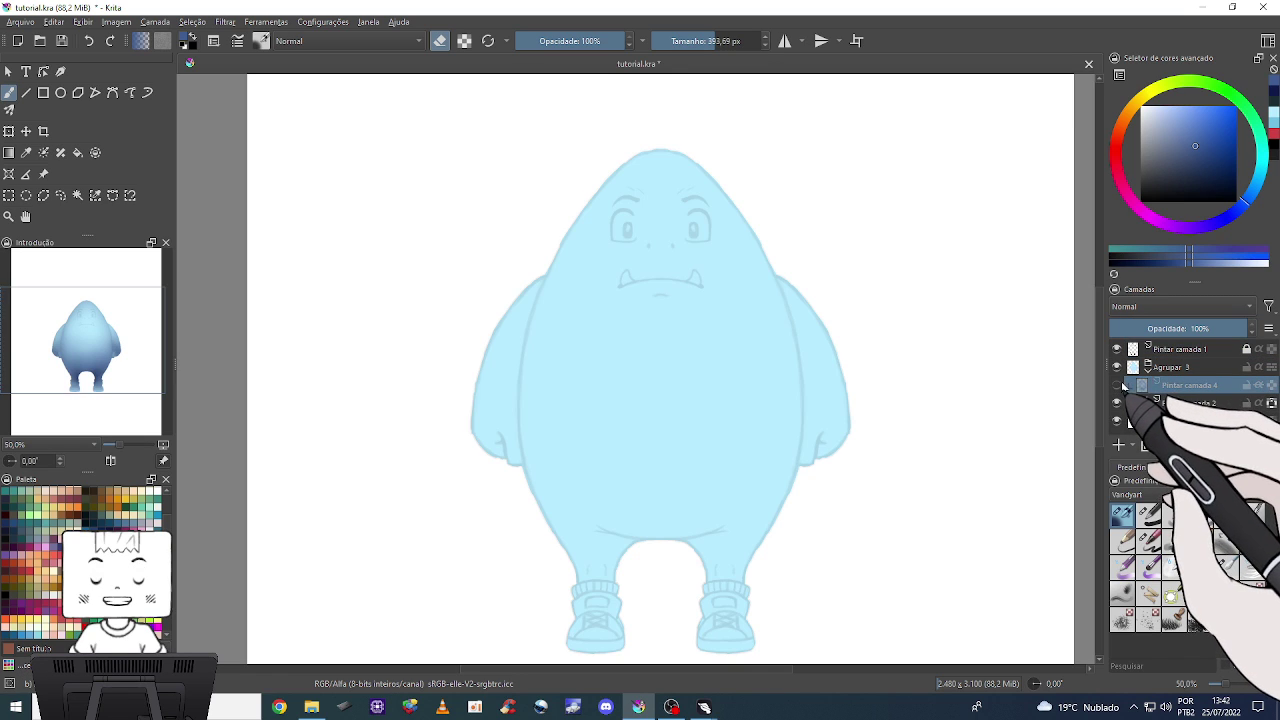
{"action": "left_click", "coordinate": [1117, 385]}
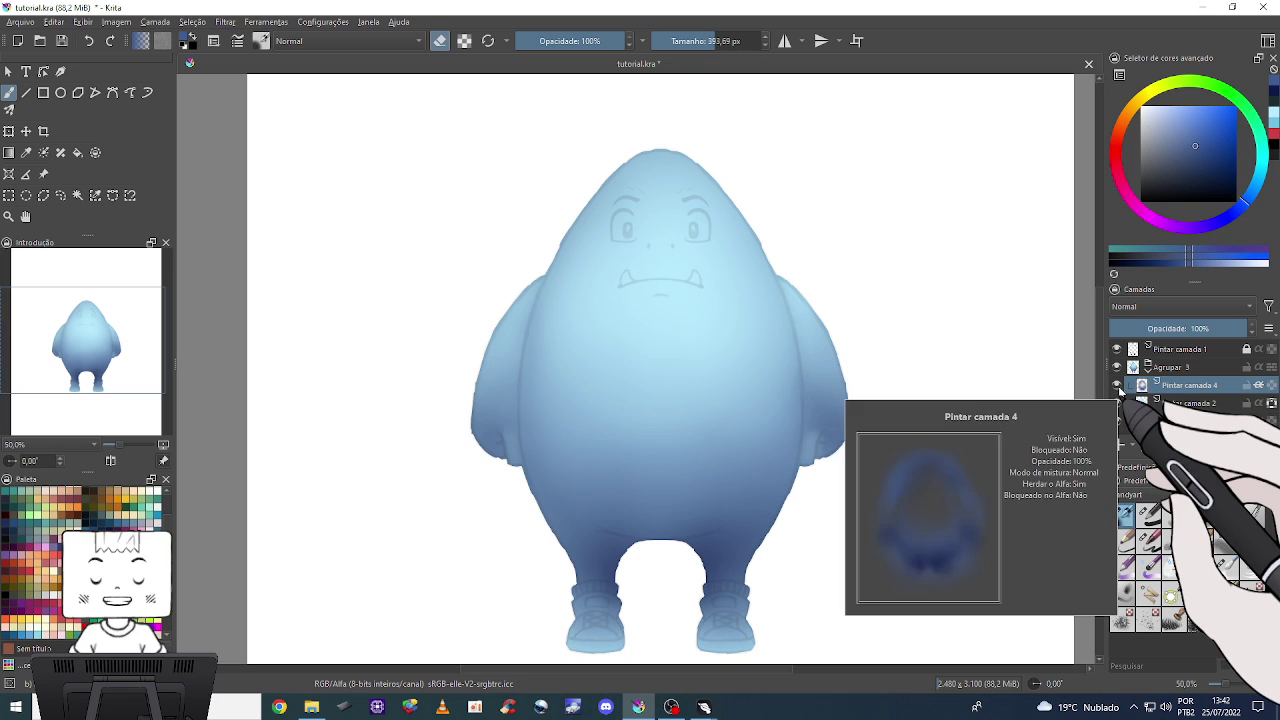
{"action": "left_click", "coordinate": [1117, 385]}
{"action": "left_click", "coordinate": [678, 360], "text": "ctrl"}
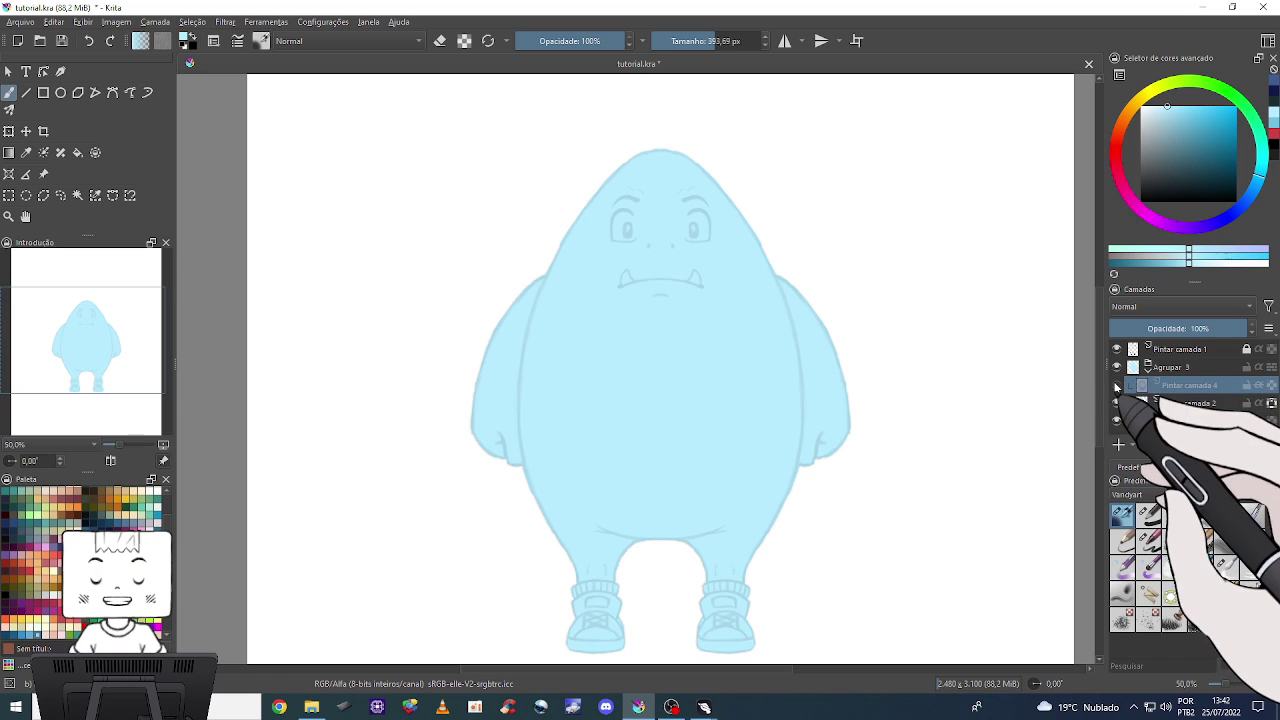
{"action": "left_click", "coordinate": [1117, 385]}
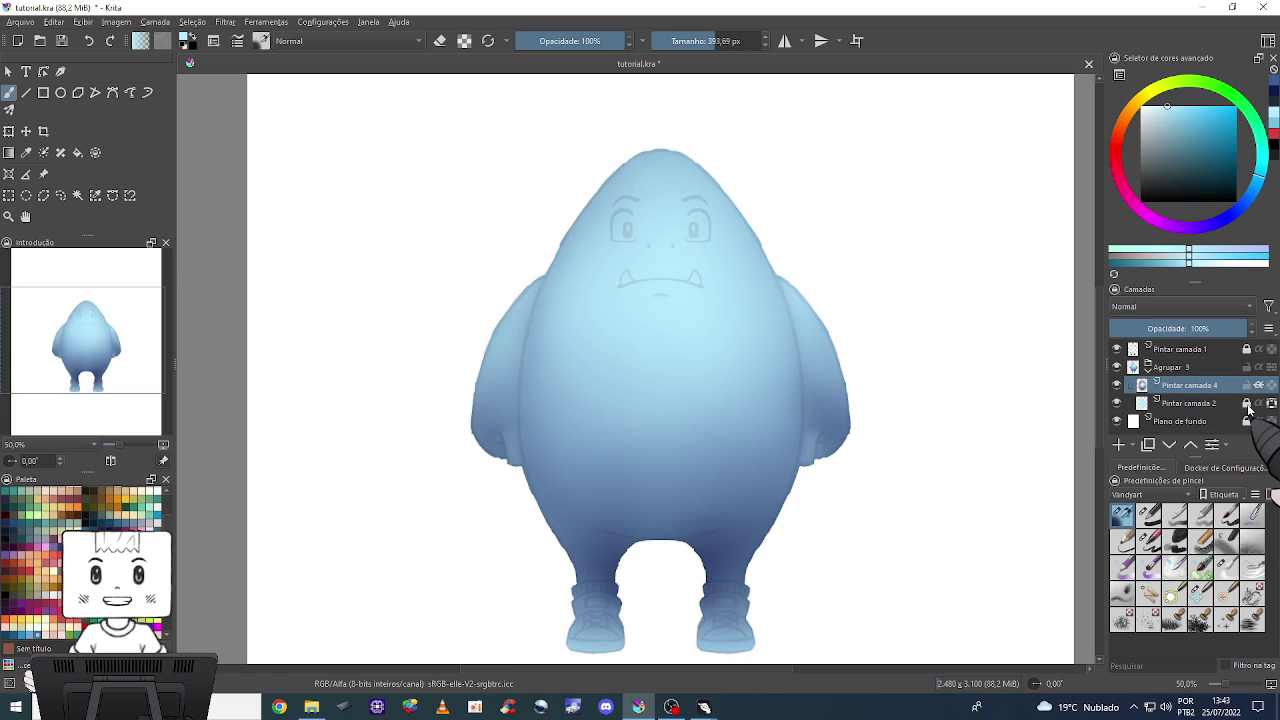
{"action": "left_click", "coordinate": [1183, 404]}
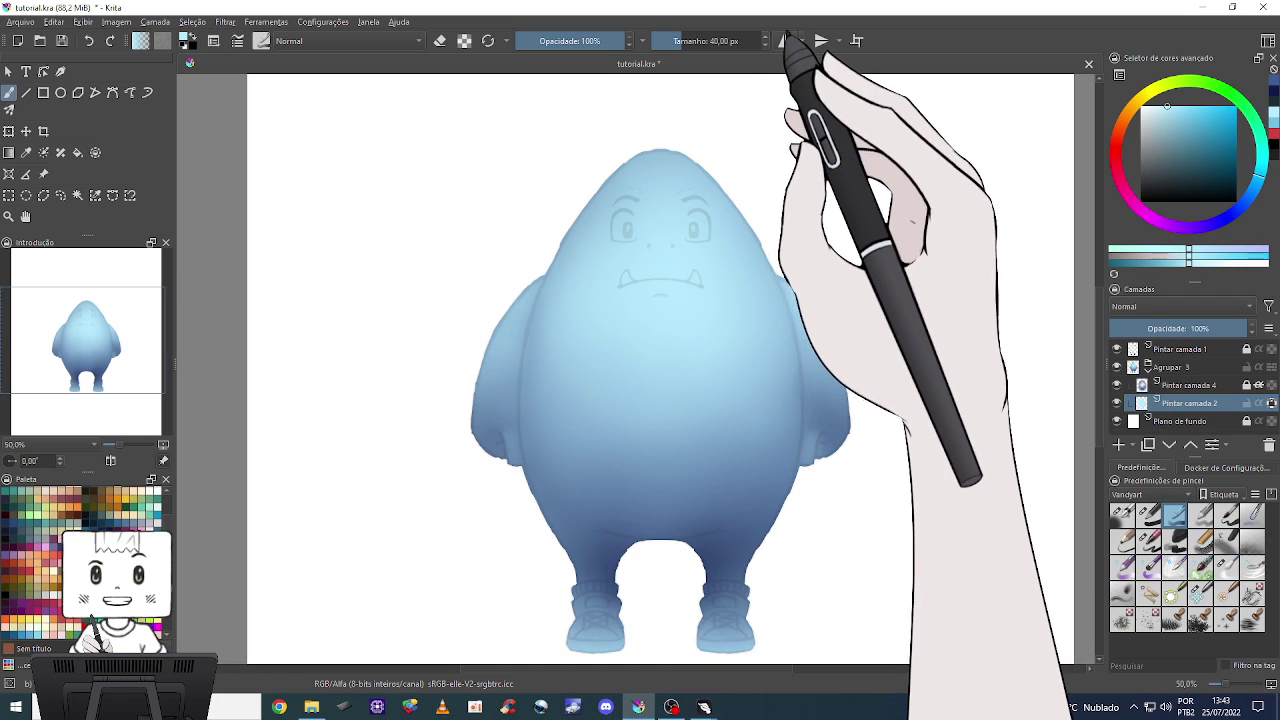
Enable mirror painting, zoom to 282.8%, and check the base shape by toggling Pintar camada 4.
{"action": "left_click", "coordinate": [784, 41]}
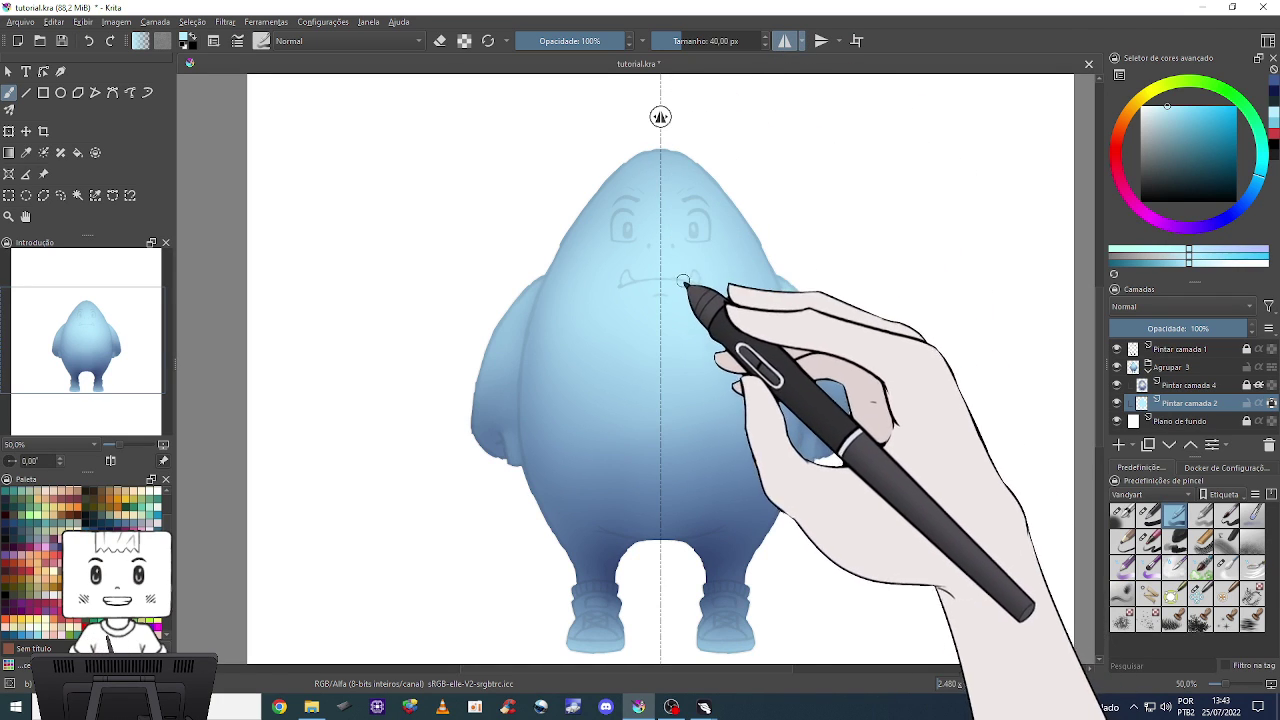
{"action": "scroll", "coordinate": [686, 270], "scroll_direction": "up", "scroll_amount": 2}
{"action": "scroll", "coordinate": [666, 300], "scroll_direction": "up", "scroll_amount": 1}
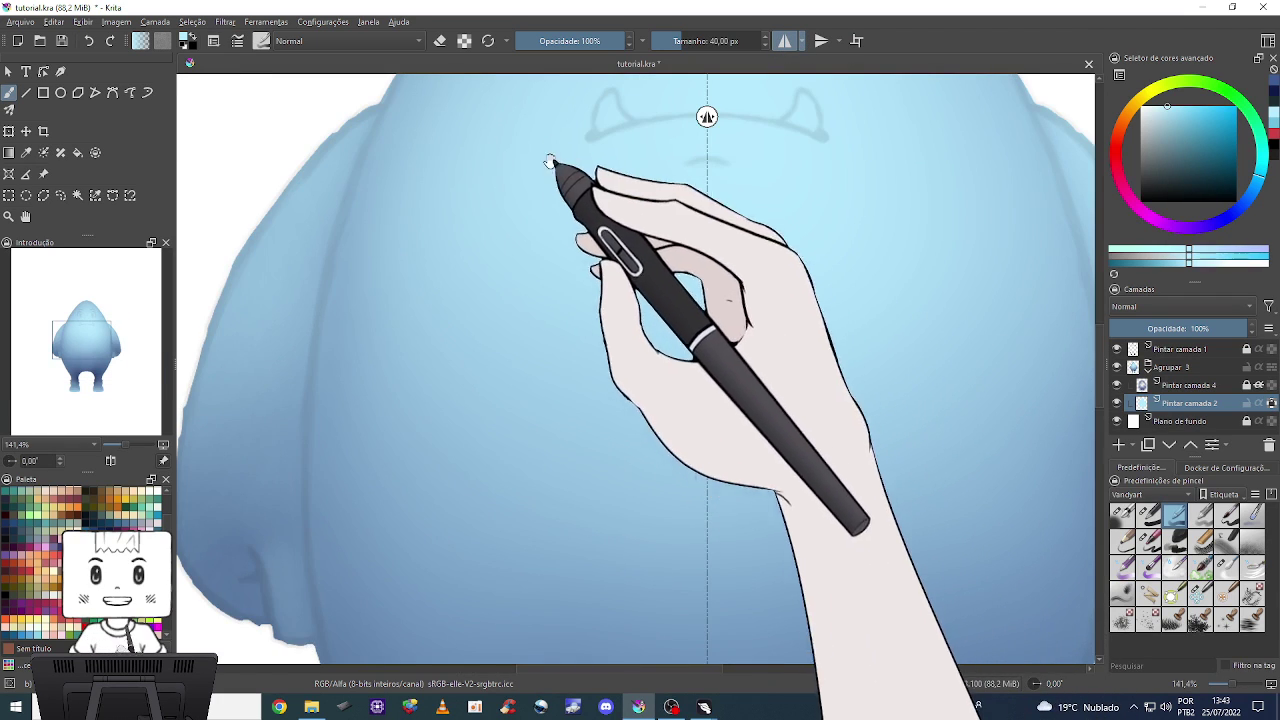
{"action": "scroll", "coordinate": [586, 400], "scroll_direction": "up", "scroll_amount": 5}
{"action": "scroll", "coordinate": [676, 290], "scroll_direction": "up", "scroll_amount": 2}
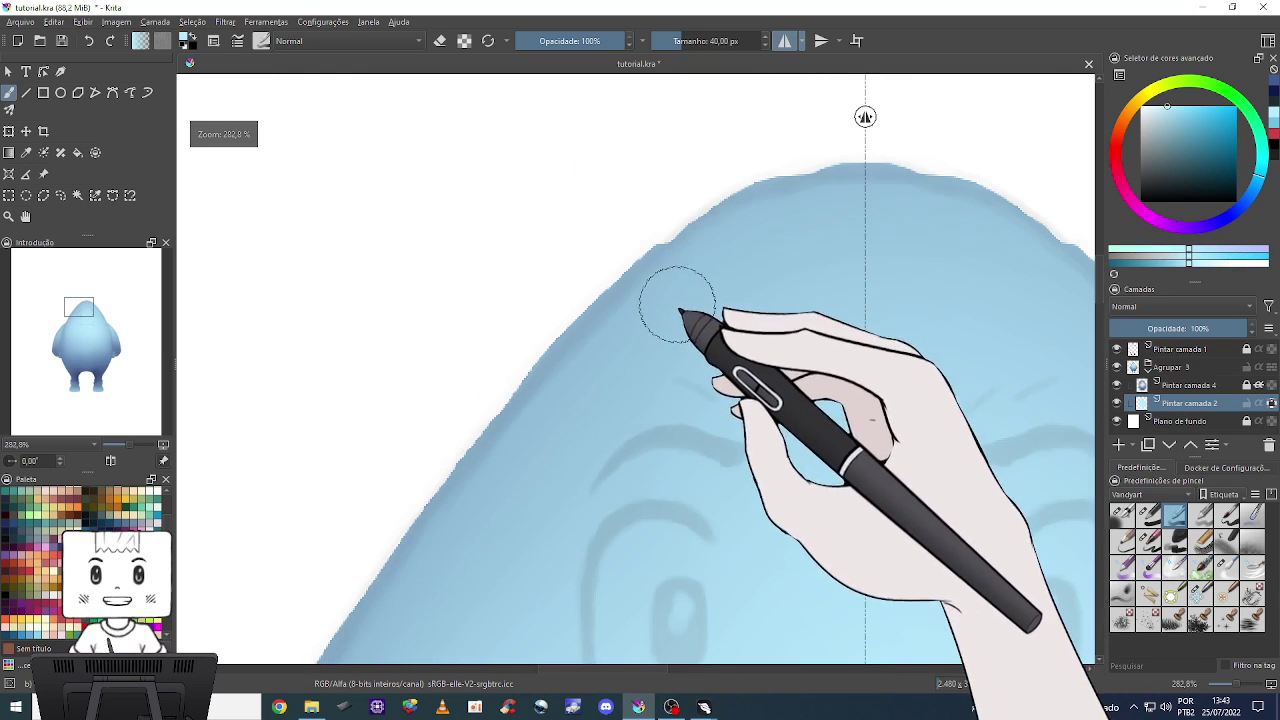
{"action": "scroll", "coordinate": [740, 230], "scroll_direction": "up", "scroll_amount": 2}
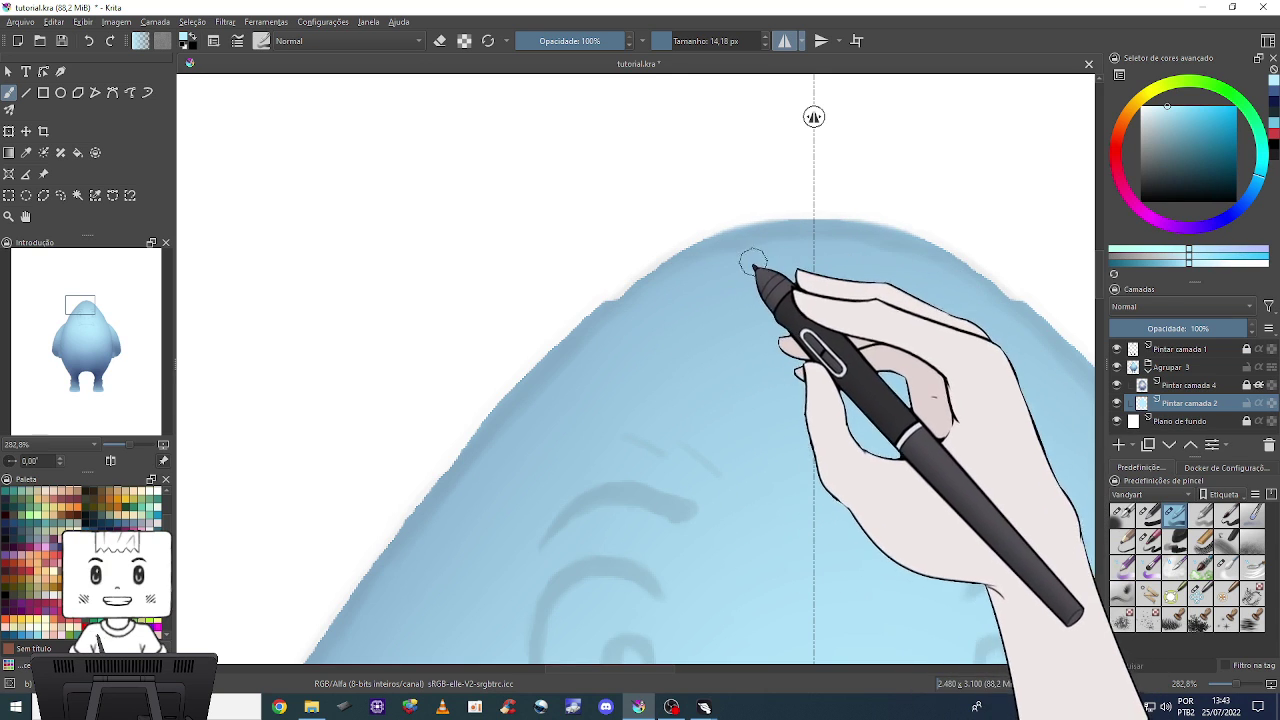
{"action": "left_click", "coordinate": [1117, 385]}
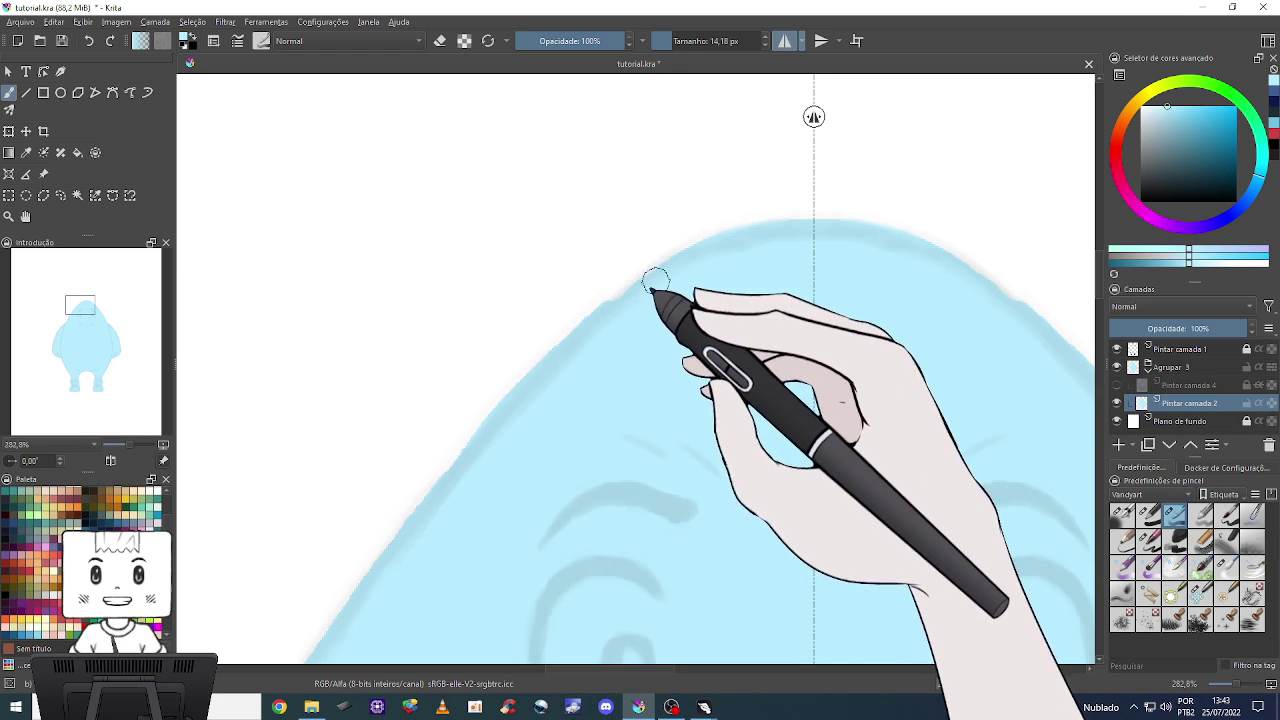
{"action": "key", "text": "e"}
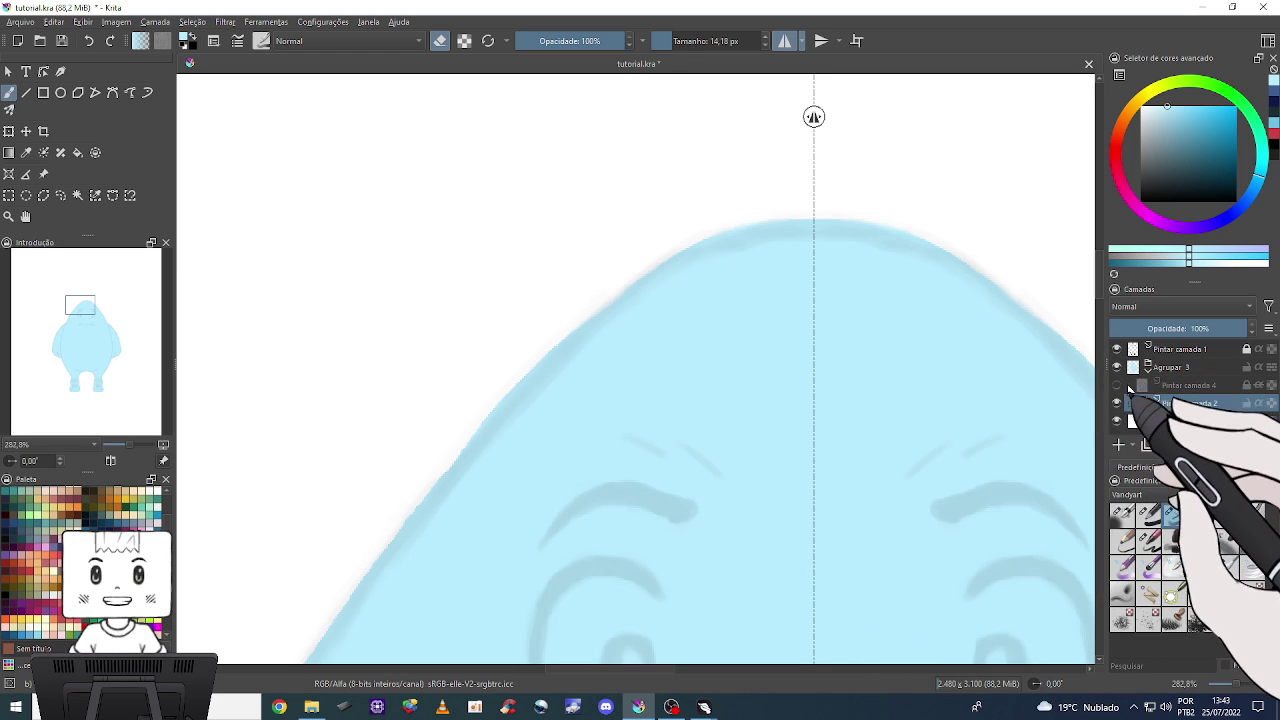
{"action": "left_click", "coordinate": [1117, 385]}
{"action": "key", "text": "e"}
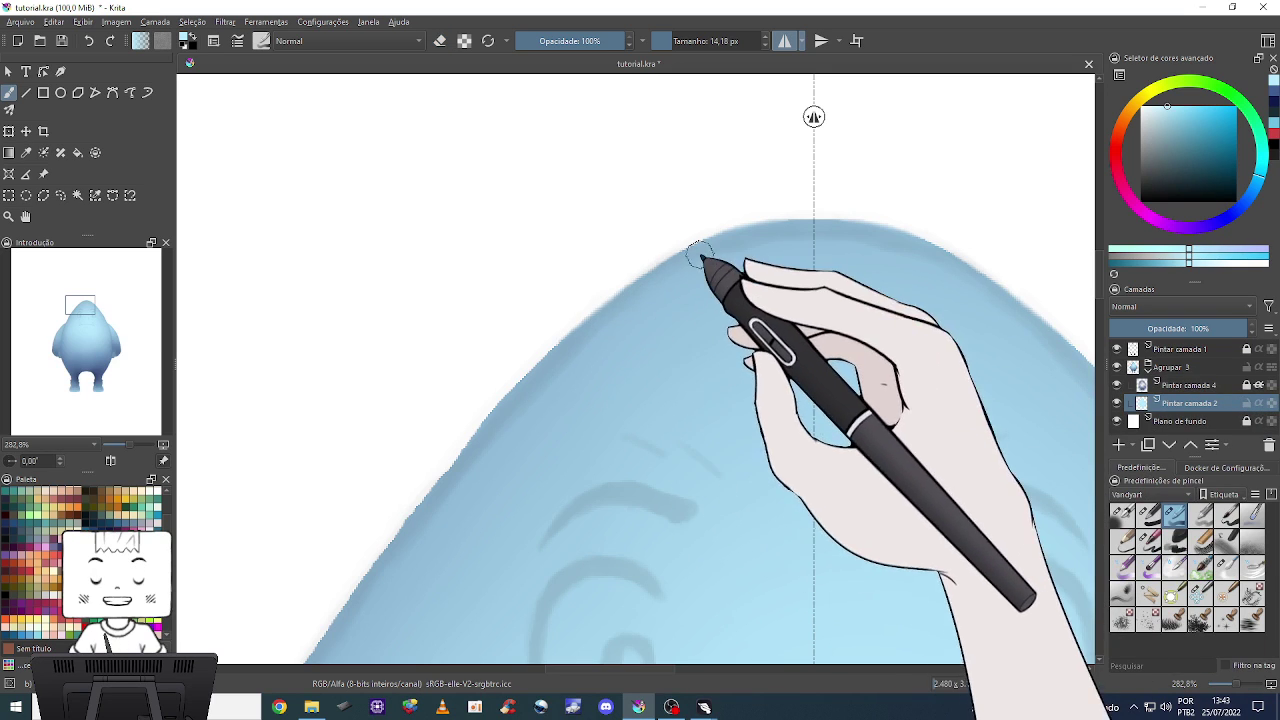
Erase to soften the upper-left edge of the monster's head.
{"action": "mouse_move", "coordinate": [573, 361]}
{"action": "left_mouse_down"}
{"action": "mouse_move", "coordinate": [597, 326]}
{"action": "mouse_move", "coordinate": [538, 414]}
{"action": "mouse_move", "coordinate": [586, 309]}
{"action": "left_mouse_up"}
{"action": "key", "text": "e"}
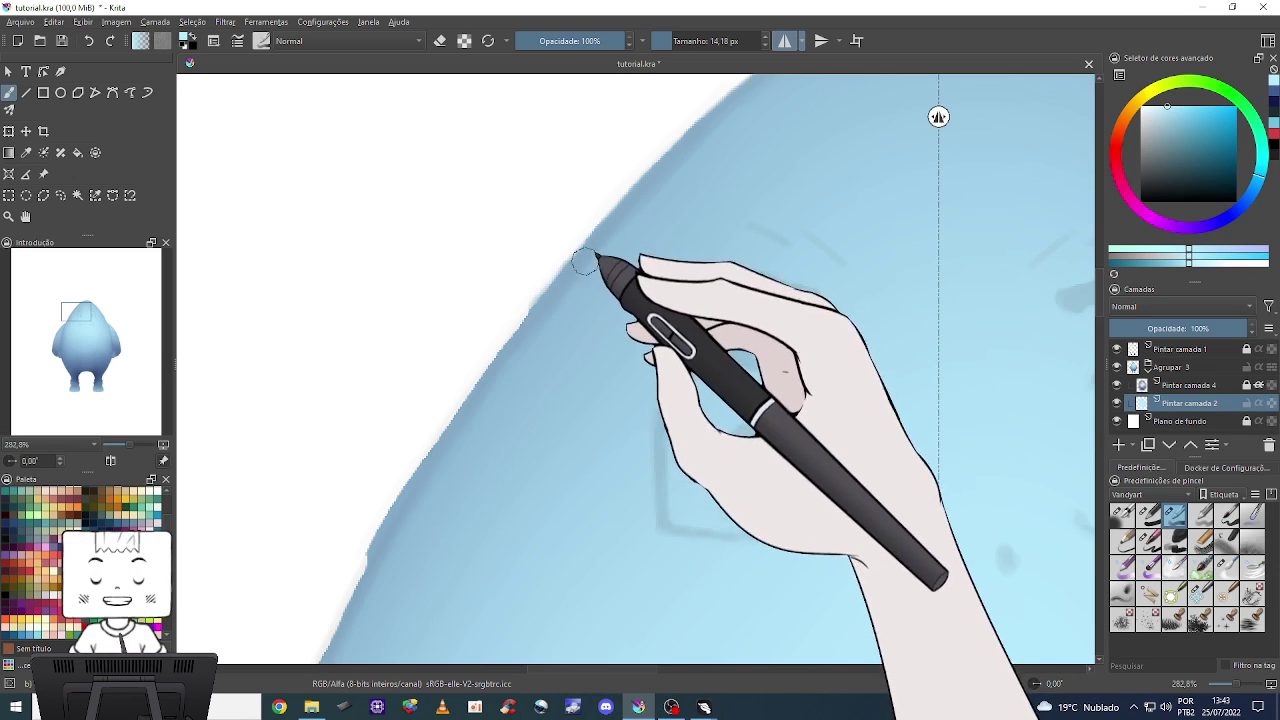
{"action": "left_click_drag", "start_coordinate": [600, 263], "coordinate": [509, 386]}
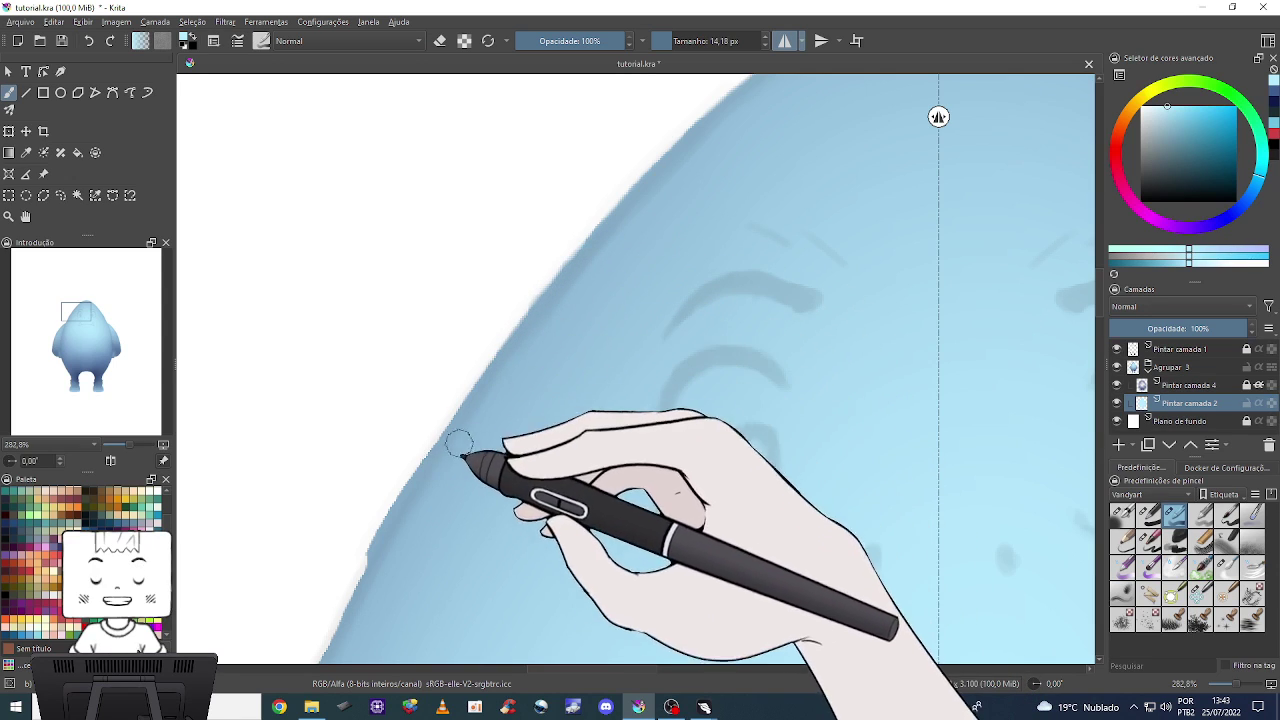
{"action": "left_click_drag", "start_coordinate": [457, 434], "coordinate": [474, 349]}
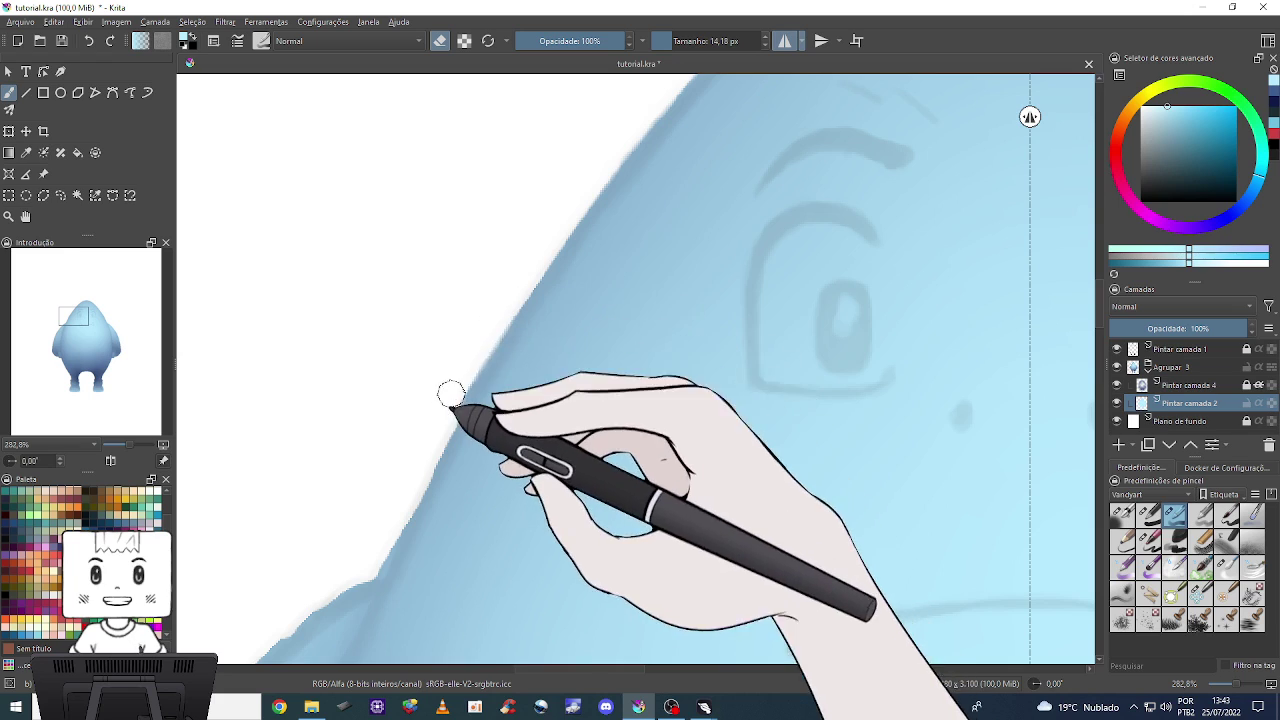
{"action": "mouse_move", "coordinate": [449, 391]}
{"action": "left_mouse_down"}
{"action": "mouse_move", "coordinate": [614, 153]}
{"action": "mouse_move", "coordinate": [510, 377]}
{"action": "mouse_move", "coordinate": [457, 443]}
{"action": "mouse_move", "coordinate": [500, 371]}
{"action": "mouse_move", "coordinate": [443, 514]}
{"action": "mouse_move", "coordinate": [439, 477]}
{"action": "mouse_move", "coordinate": [472, 430]}
{"action": "mouse_move", "coordinate": [423, 523]}
{"action": "mouse_move", "coordinate": [457, 491]}
{"action": "mouse_move", "coordinate": [509, 371]}
{"action": "mouse_move", "coordinate": [509, 294]}
{"action": "mouse_move", "coordinate": [400, 517]}
{"action": "mouse_move", "coordinate": [506, 294]}
{"action": "mouse_move", "coordinate": [429, 449]}
{"action": "mouse_move", "coordinate": [580, 176]}
{"action": "mouse_move", "coordinate": [523, 274]}
{"action": "mouse_move", "coordinate": [586, 177]}
{"action": "mouse_move", "coordinate": [471, 514]}
{"action": "mouse_move", "coordinate": [711, 271]}
{"action": "mouse_move", "coordinate": [557, 400]}
{"action": "mouse_move", "coordinate": [678, 240]}
{"action": "mouse_move", "coordinate": [708, 246]}
{"action": "left_mouse_up"}
Lightly erase along the body's left edge further down, leaving the brush in painting mode.
{"action": "key", "text": "e"}
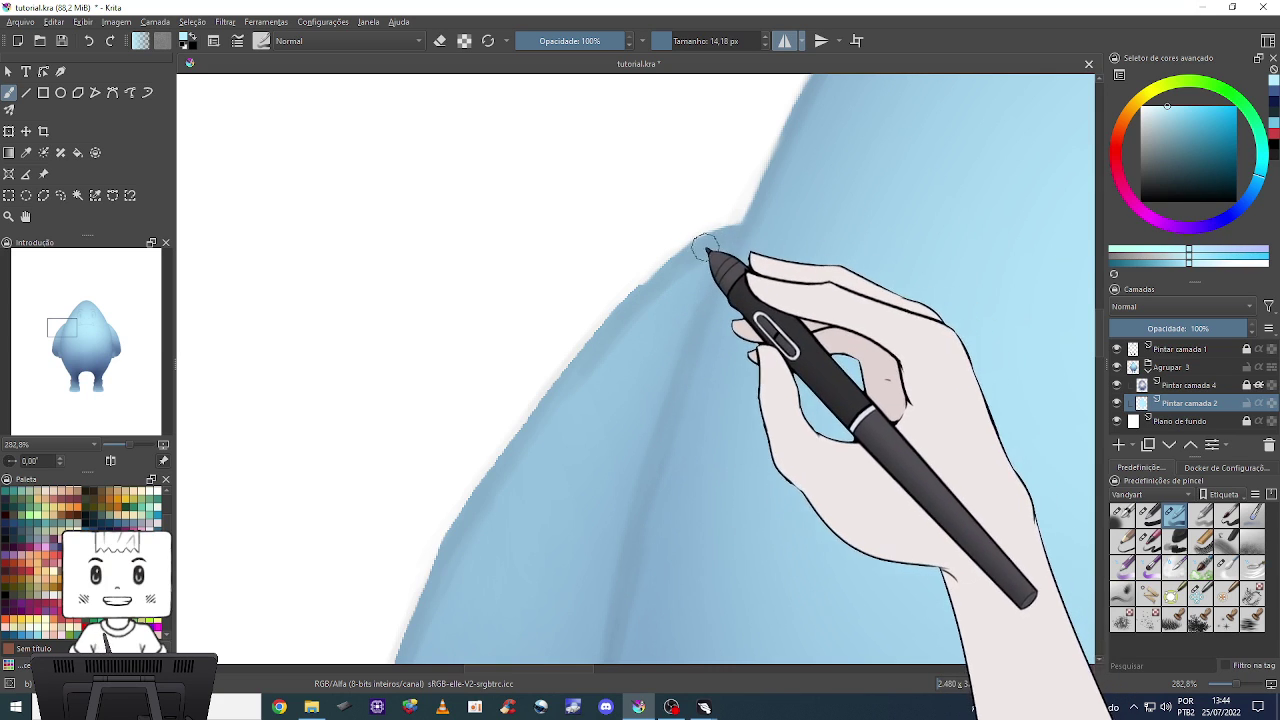
{"action": "key", "text": "e"}
{"action": "mouse_move", "coordinate": [640, 257]}
{"action": "left_mouse_down"}
{"action": "mouse_move", "coordinate": [586, 337]}
{"action": "mouse_move", "coordinate": [617, 290]}
{"action": "left_mouse_up"}
{"action": "mouse_move", "coordinate": [565, 348]}
{"action": "left_mouse_down"}
{"action": "mouse_move", "coordinate": [523, 400]}
{"action": "mouse_move", "coordinate": [589, 326]}
{"action": "mouse_move", "coordinate": [557, 397]}
{"action": "mouse_move", "coordinate": [657, 277]}
{"action": "left_mouse_up"}
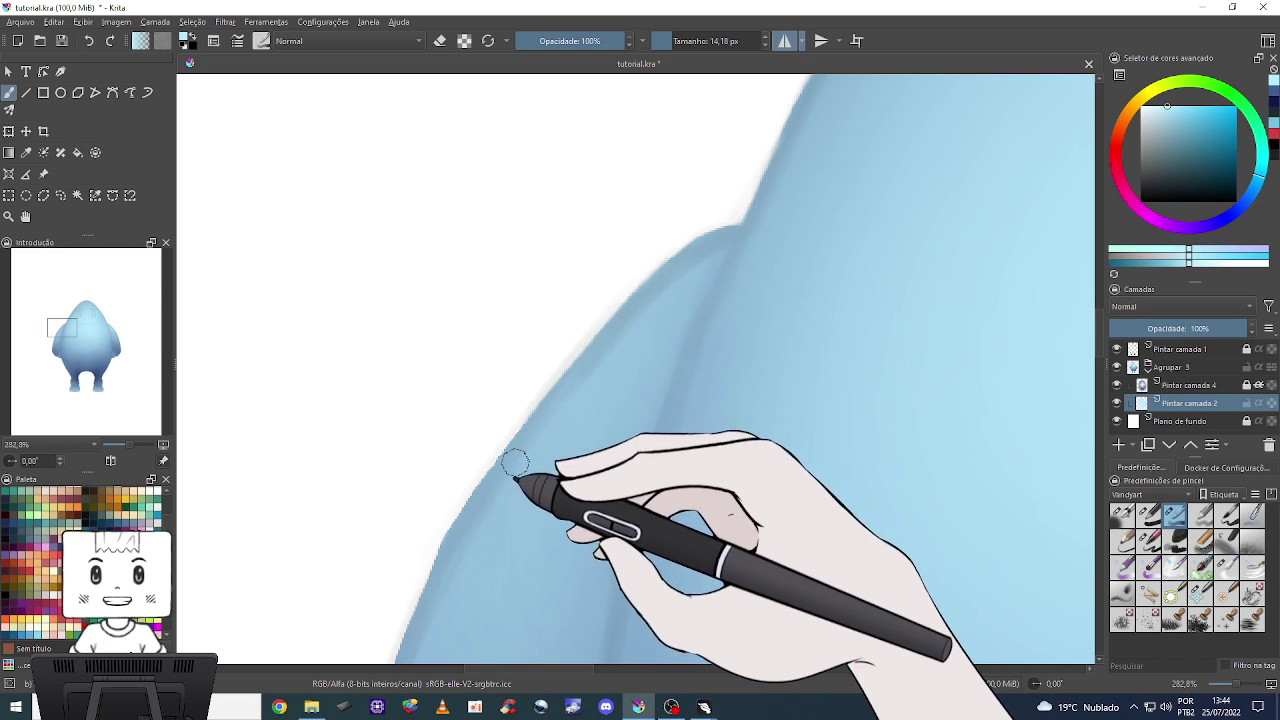
{"action": "mouse_move", "coordinate": [514, 471]}
{"action": "left_mouse_down"}
{"action": "mouse_move", "coordinate": [586, 357]}
{"action": "mouse_move", "coordinate": [608, 266]}
{"action": "mouse_move", "coordinate": [489, 480]}
{"action": "mouse_move", "coordinate": [640, 220]}
{"action": "mouse_move", "coordinate": [560, 331]}
{"action": "mouse_move", "coordinate": [509, 446]}
{"action": "mouse_move", "coordinate": [539, 349]}
{"action": "mouse_move", "coordinate": [509, 423]}
{"action": "left_mouse_up"}
{"action": "key", "text": "e"}
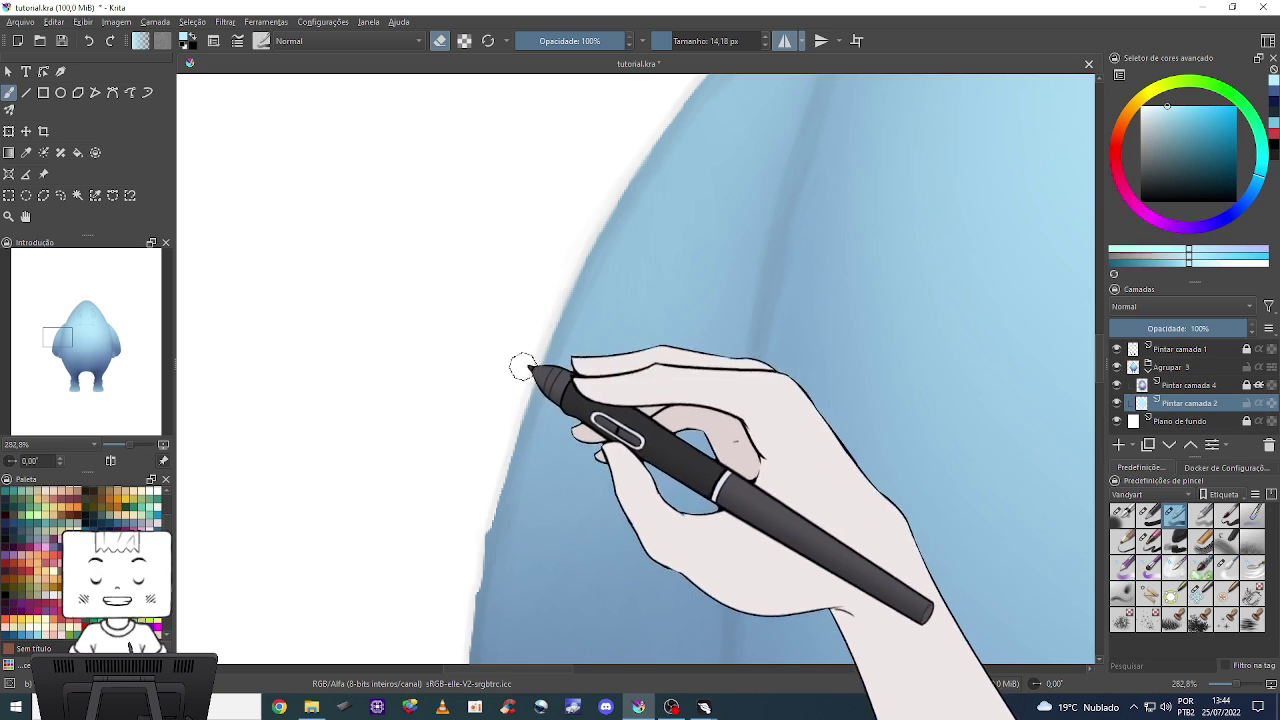
{"action": "mouse_move", "coordinate": [522, 367]}
{"action": "left_mouse_down"}
{"action": "mouse_move", "coordinate": [460, 606]}
{"action": "mouse_move", "coordinate": [541, 392]}
{"action": "mouse_move", "coordinate": [525, 457]}
{"action": "left_mouse_up"}
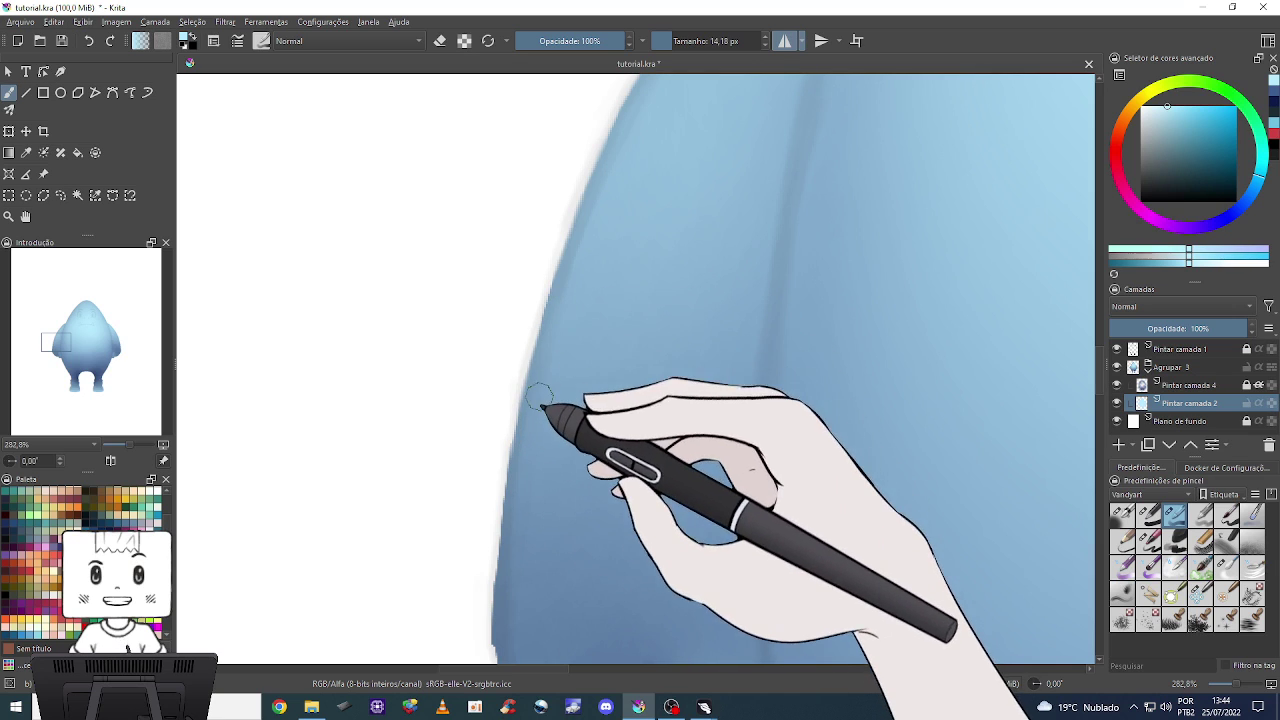
{"action": "scroll", "coordinate": [530, 400], "scroll_direction": "down", "scroll_amount": 2}
{"action": "key", "text": "e"}
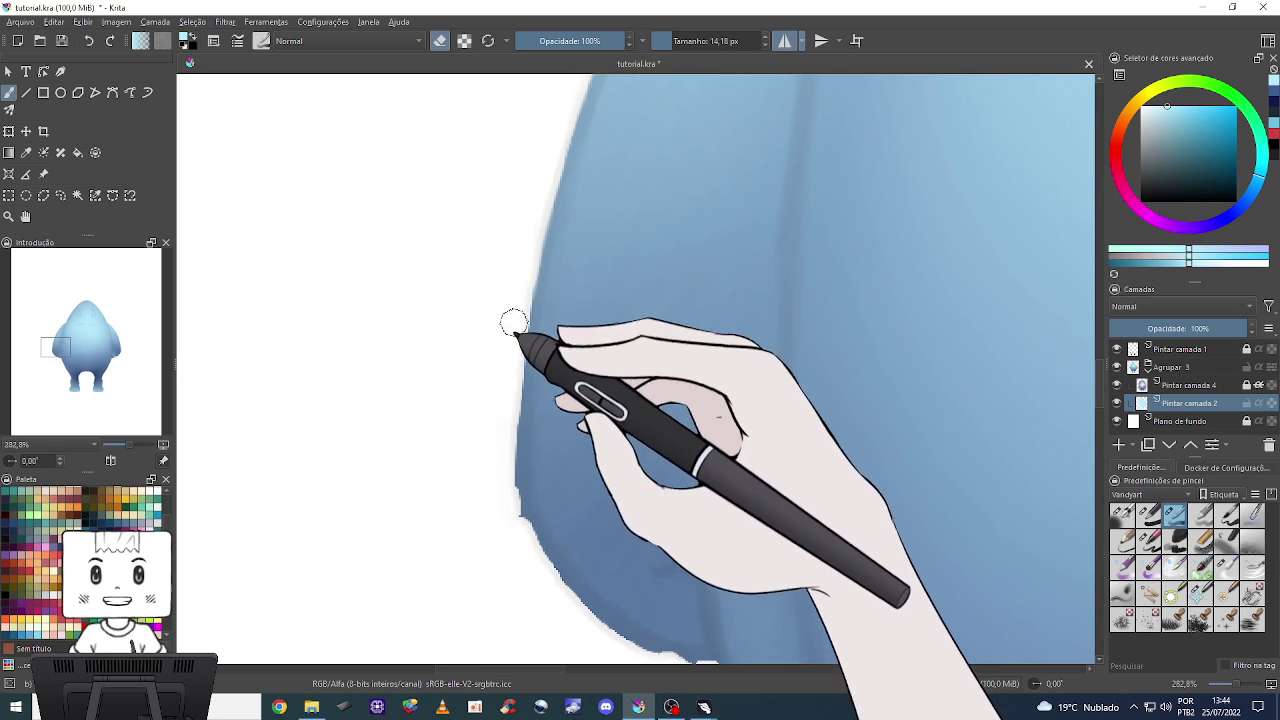
{"action": "key", "text": "e"}
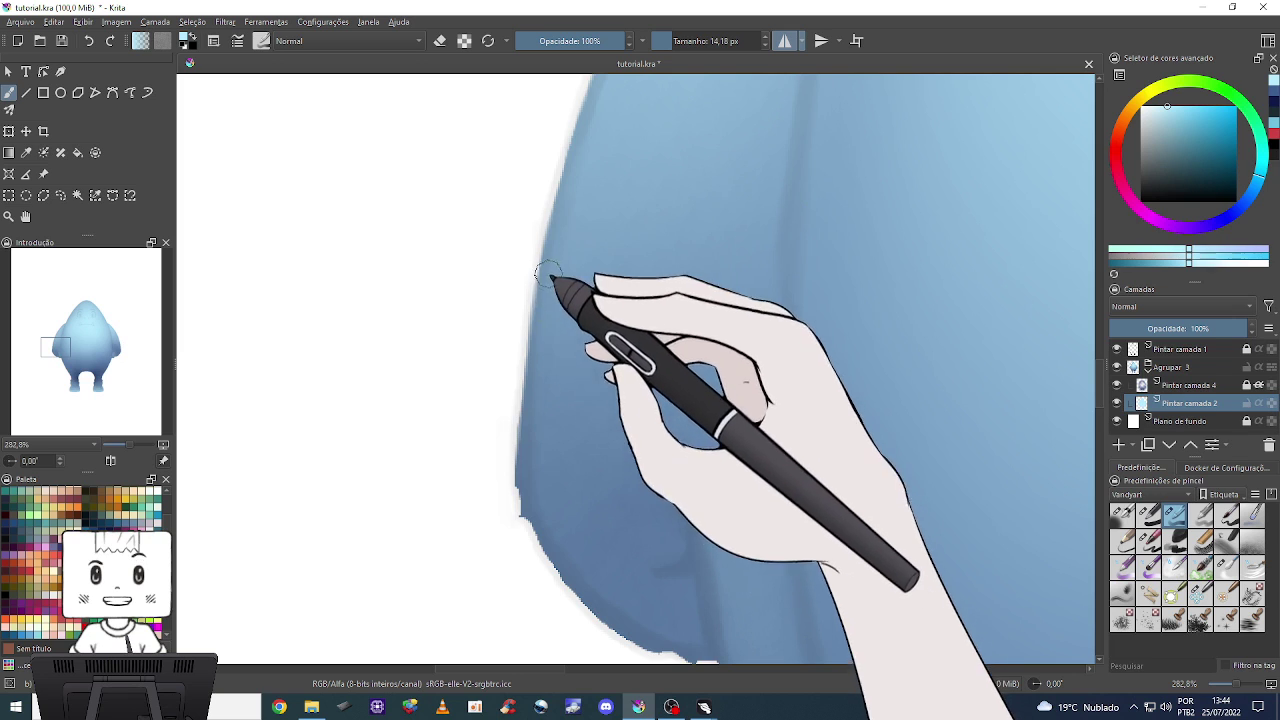
Paint along the lower-left body edge, undoing one bad stroke with Ctrl+Z.
{"action": "left_click_drag", "start_coordinate": [549, 429], "coordinate": [402, 329]}
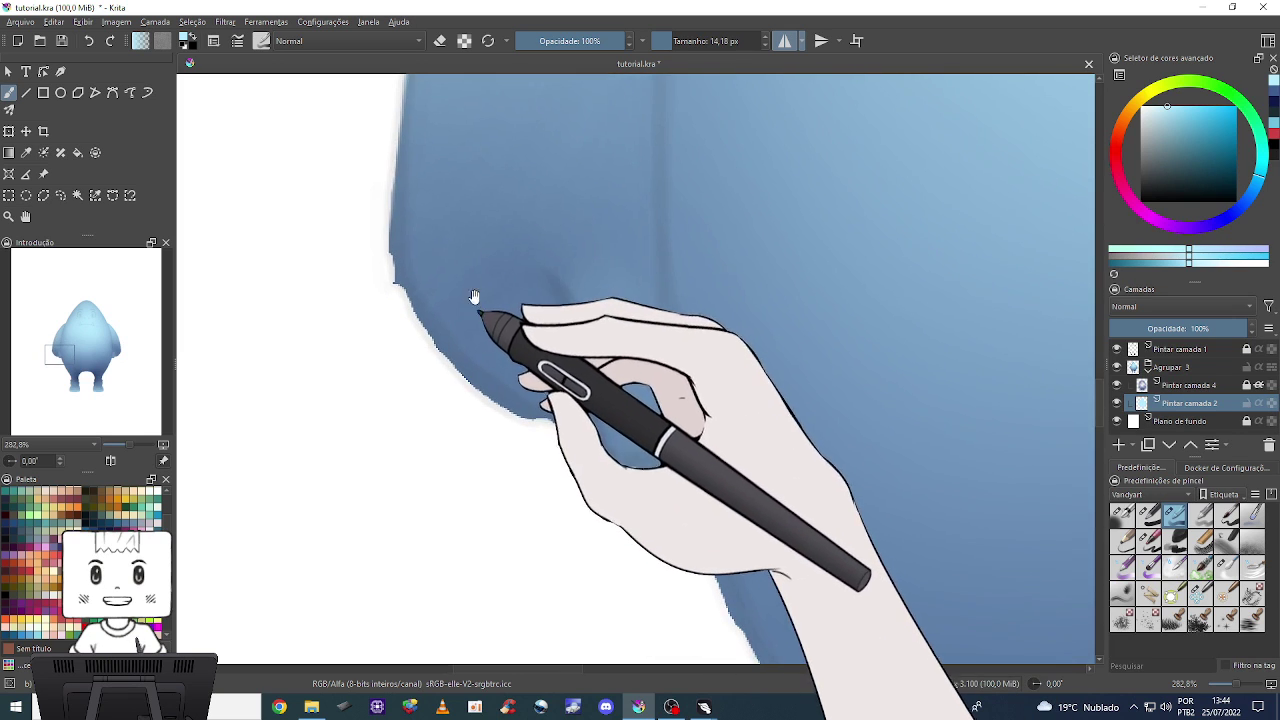
{"action": "key", "text": "e"}
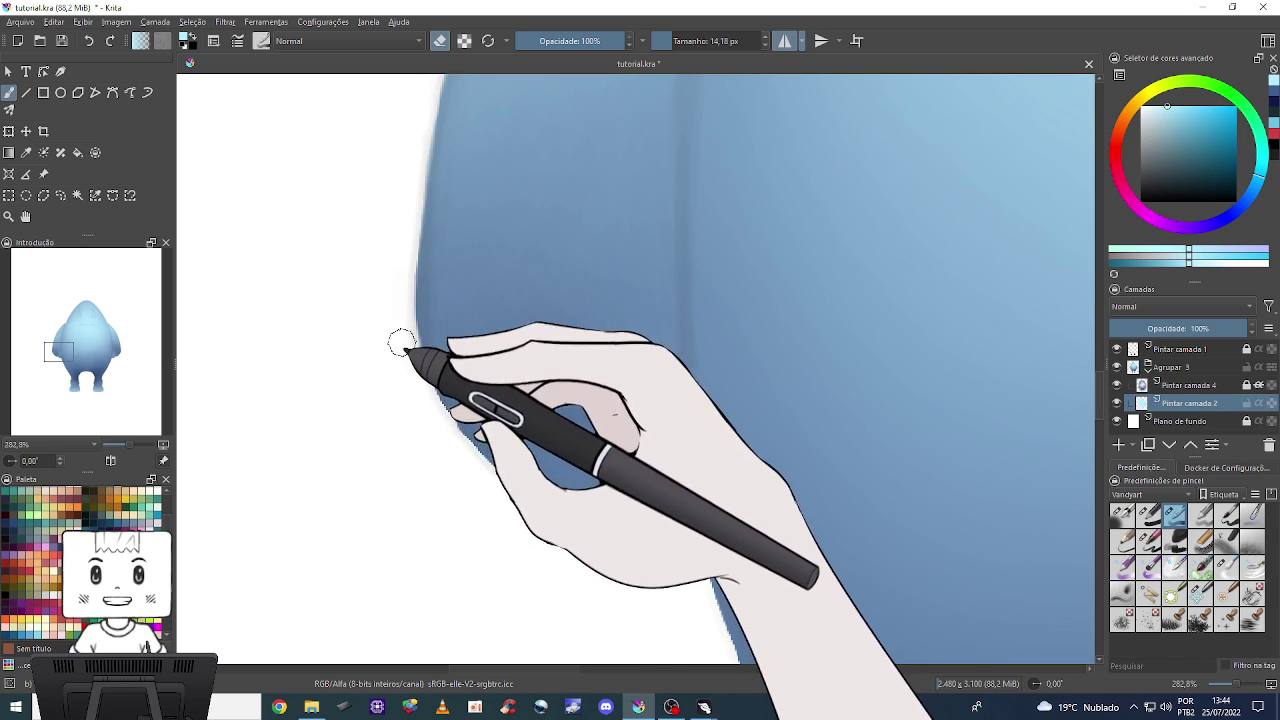
{"action": "key", "text": "e"}
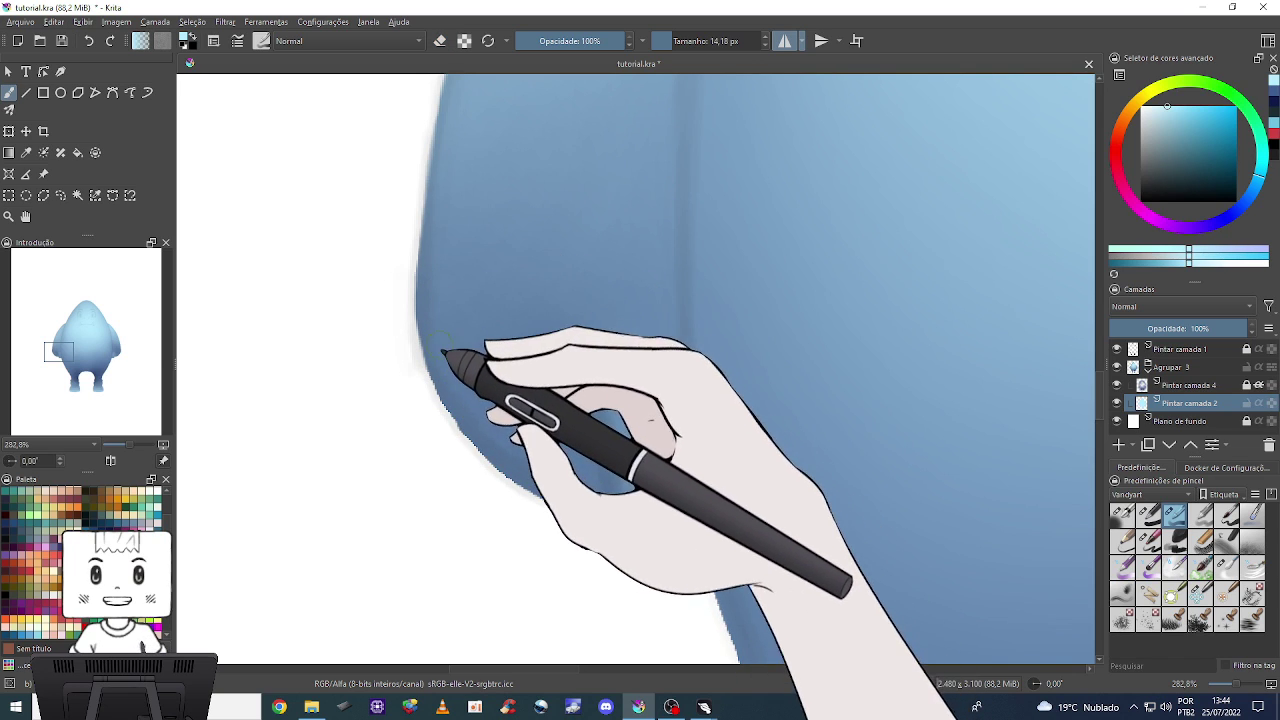
{"action": "left_click_drag", "start_coordinate": [442, 352], "coordinate": [444, 372]}
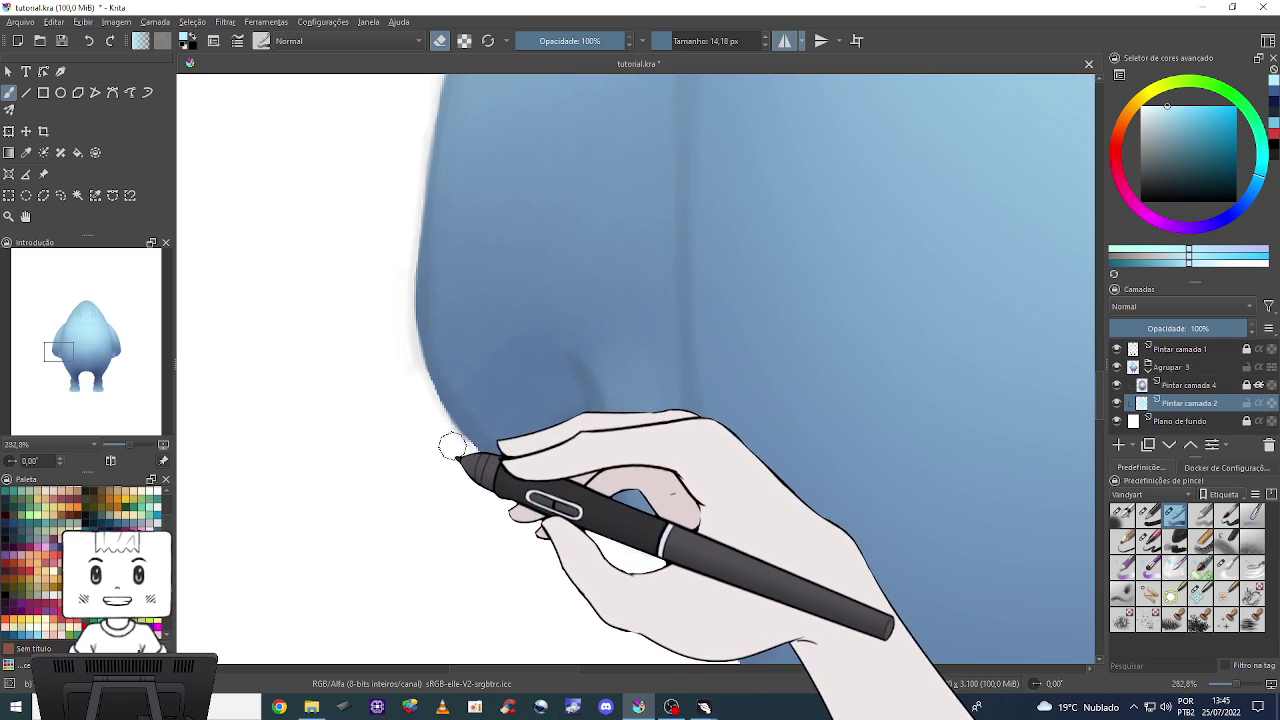
{"action": "key", "text": "e"}
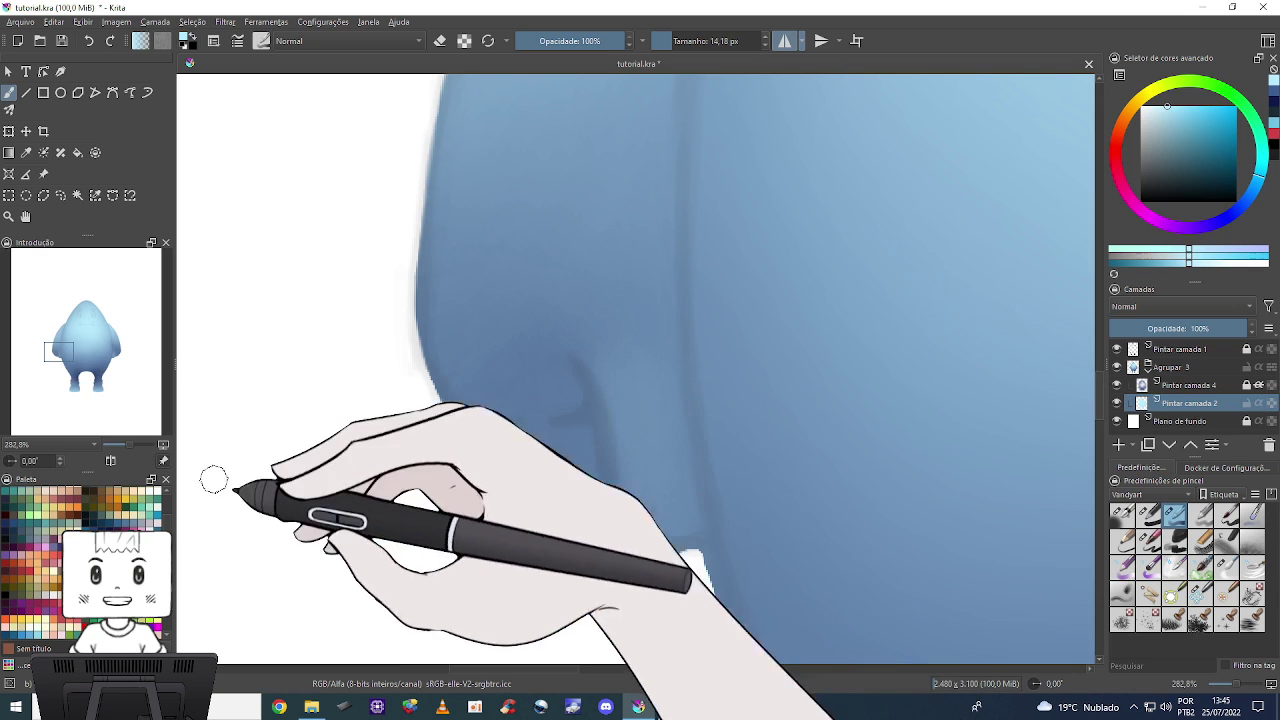
{"action": "key", "text": "ctrl+z"}
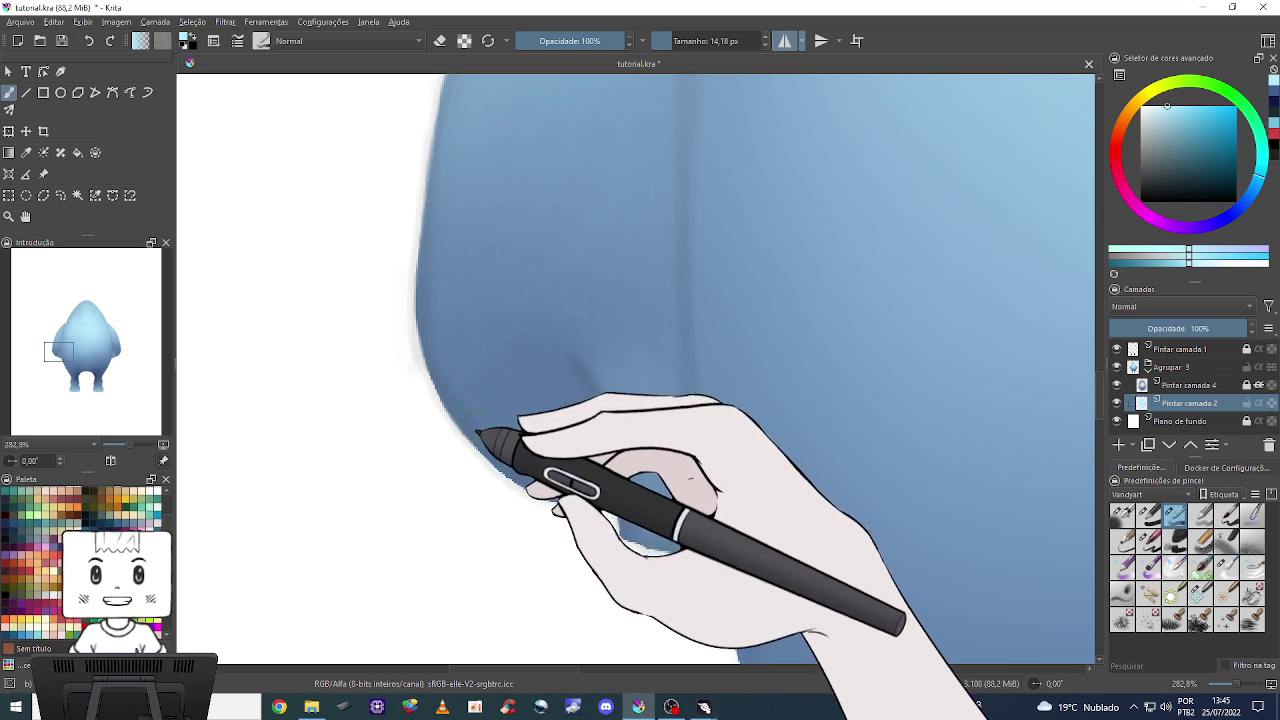
{"action": "left_click_drag", "start_coordinate": [505, 467], "coordinate": [548, 500]}
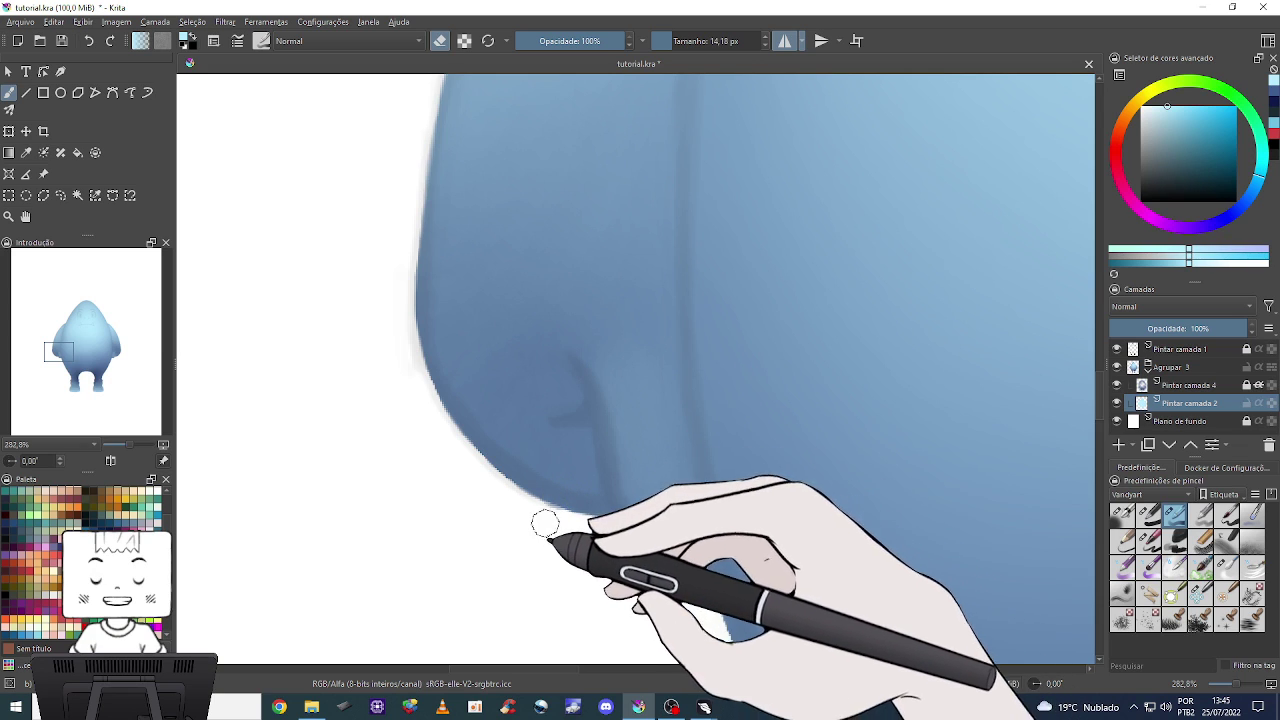
Erase to clean the edge where the body curves down into the leg.
{"action": "left_click_drag", "start_coordinate": [546, 517], "coordinate": [537, 502]}
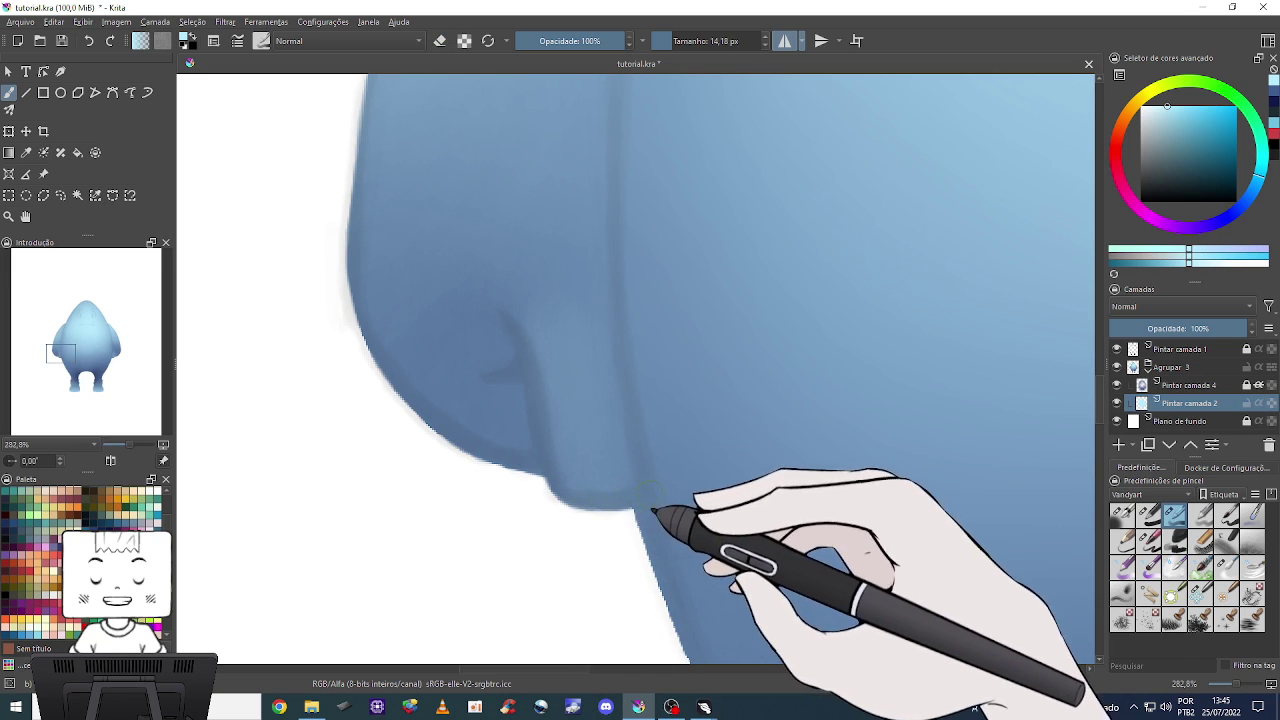
{"action": "mouse_move", "coordinate": [657, 514]}
{"action": "left_mouse_down"}
{"action": "mouse_move", "coordinate": [628, 371]}
{"action": "mouse_move", "coordinate": [563, 251]}
{"action": "mouse_move", "coordinate": [462, 313]}
{"action": "left_mouse_up"}
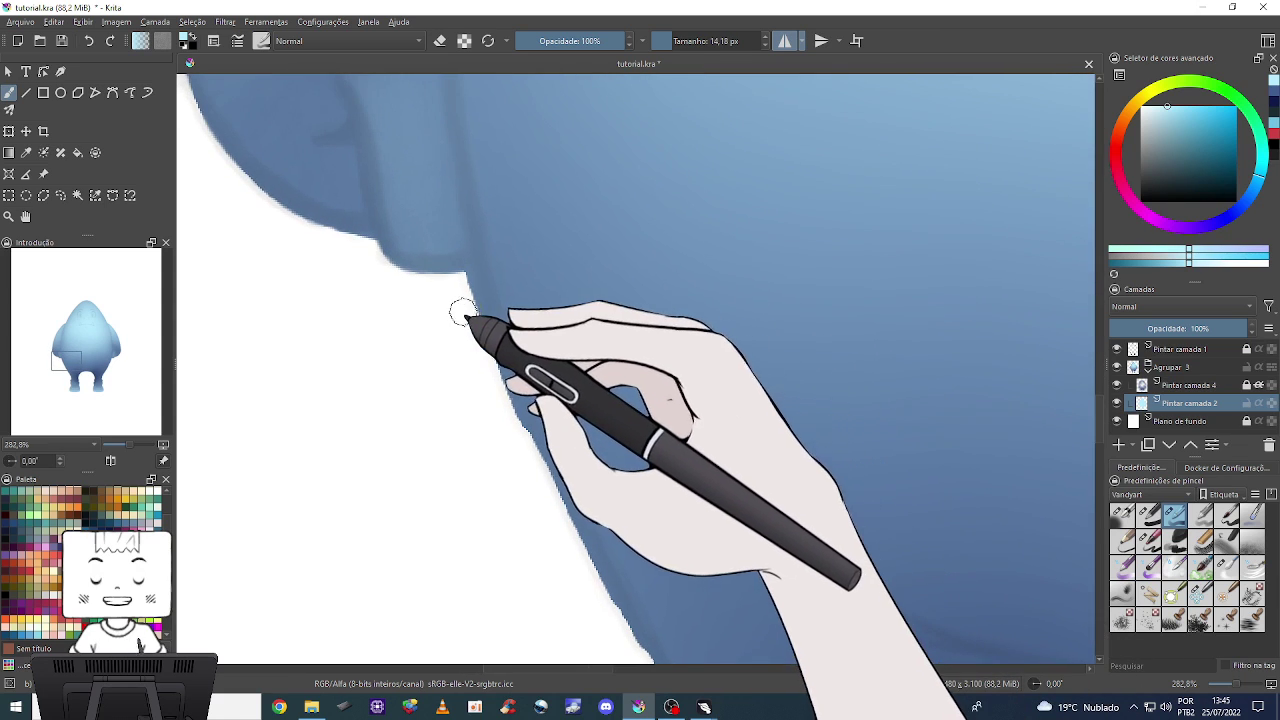
{"action": "key", "text": "e"}
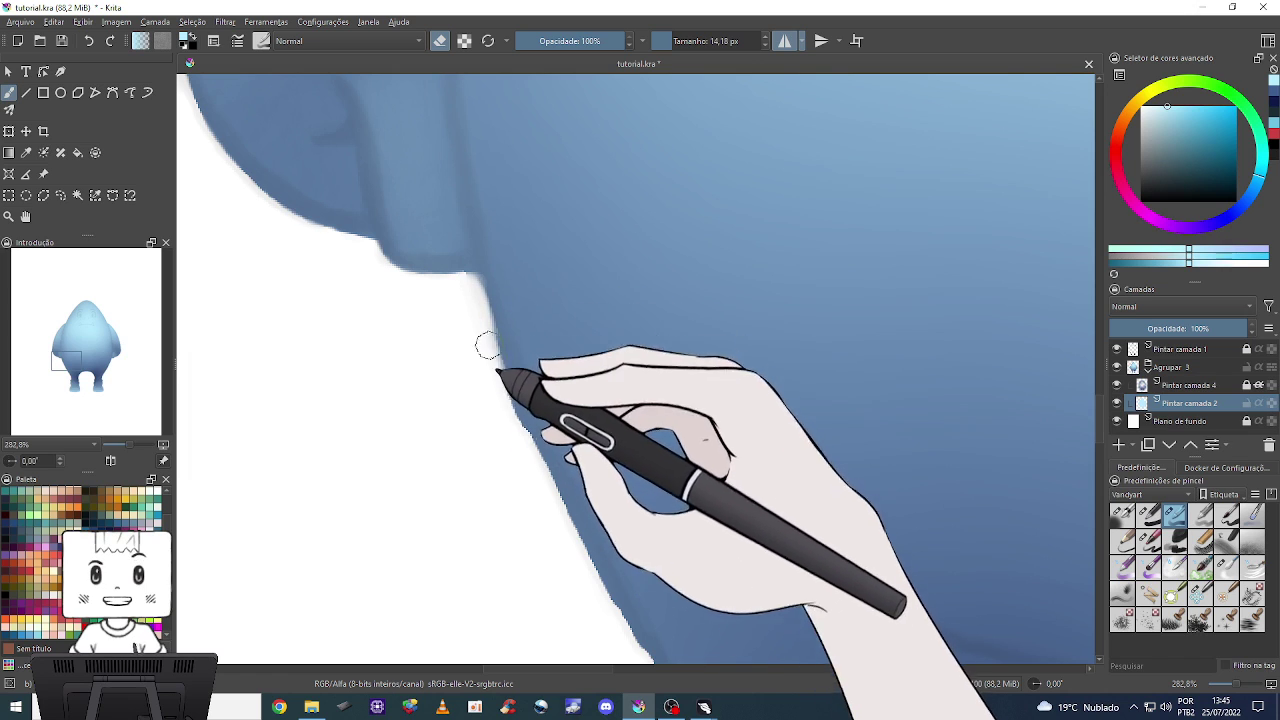
{"action": "left_click_drag", "start_coordinate": [504, 411], "coordinate": [504, 399]}
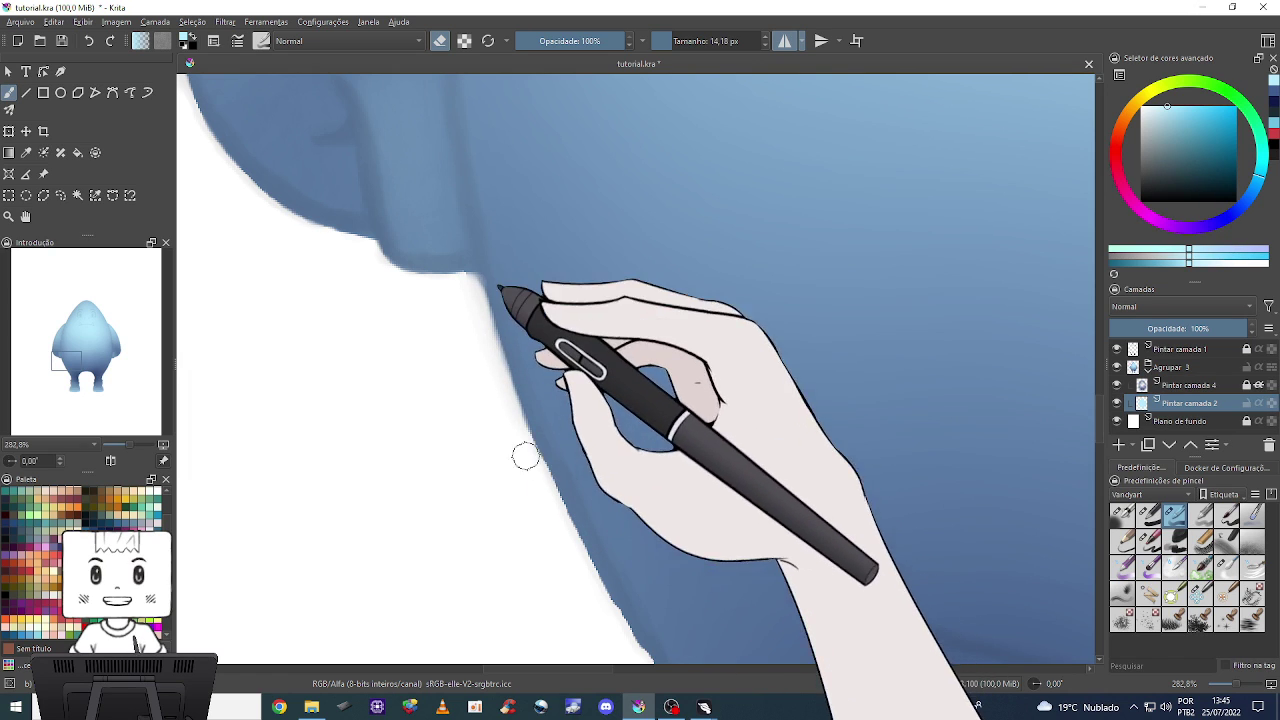
{"action": "scroll", "coordinate": [512, 370], "scroll_direction": "down", "scroll_amount": 3}
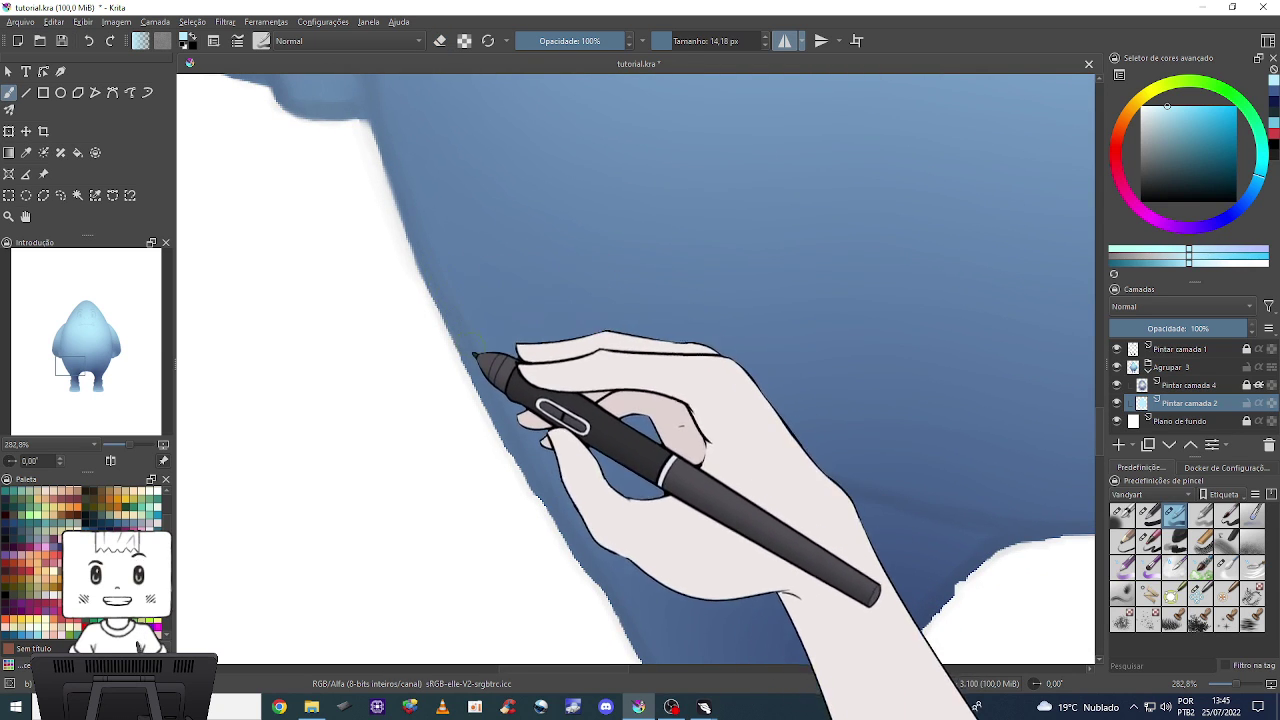
{"action": "key", "text": "e"}
{"action": "left_click_drag", "start_coordinate": [400, 241], "coordinate": [414, 300]}
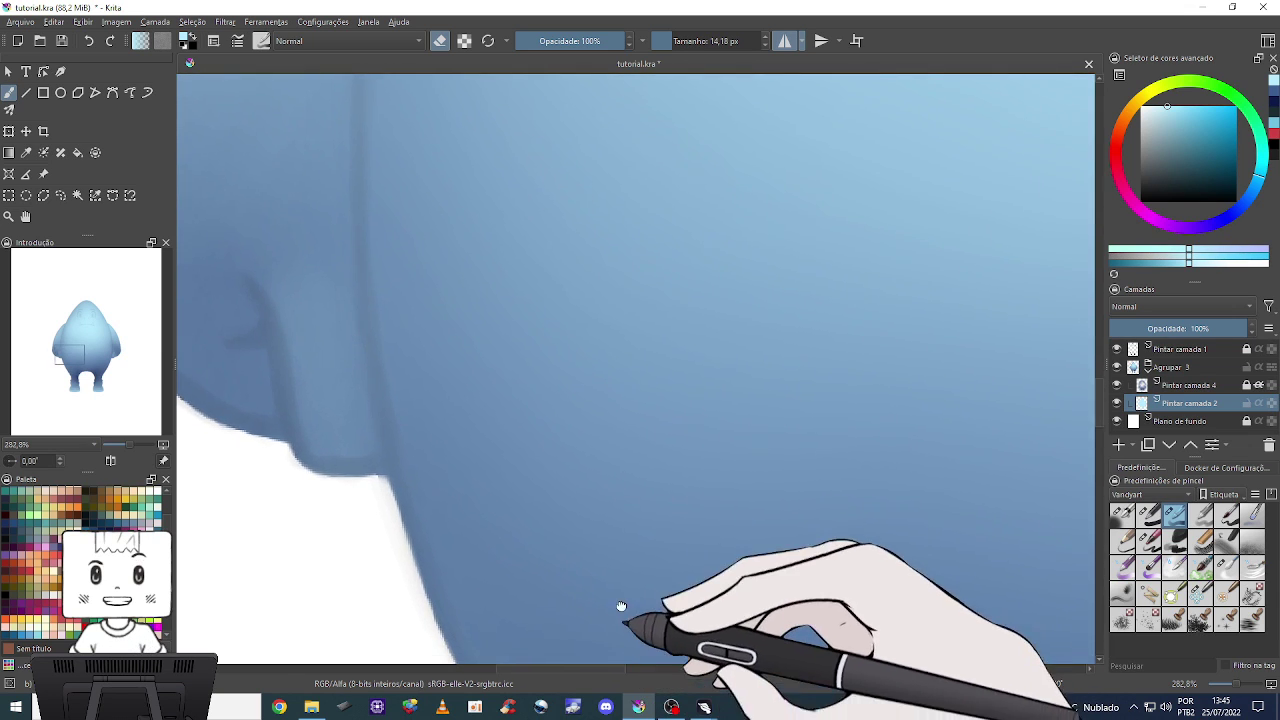
{"action": "left_click_drag", "start_coordinate": [620, 606], "coordinate": [425, 355]}
{"action": "left_click_drag", "start_coordinate": [434, 274], "coordinate": [600, 291]}
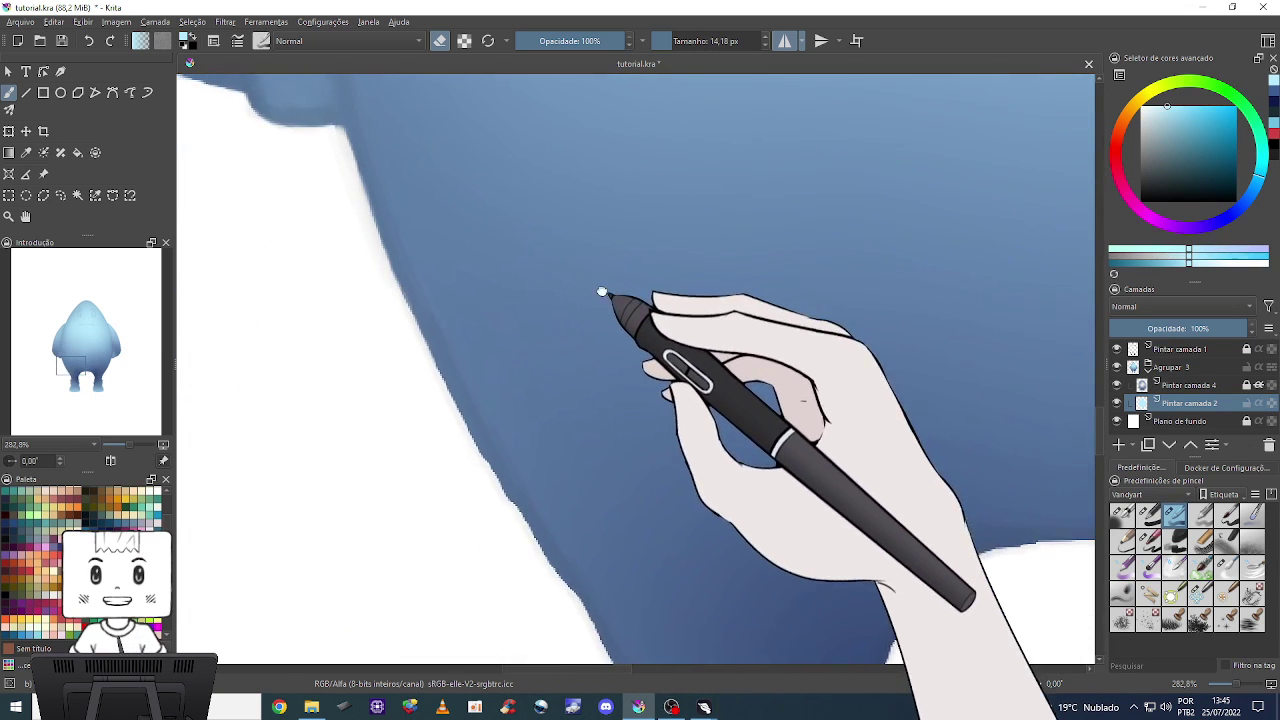
Compare with Pintar camada 4 toggled, then tidy the left edge down to the gap between the legs.
{"action": "left_click", "coordinate": [1117, 385]}
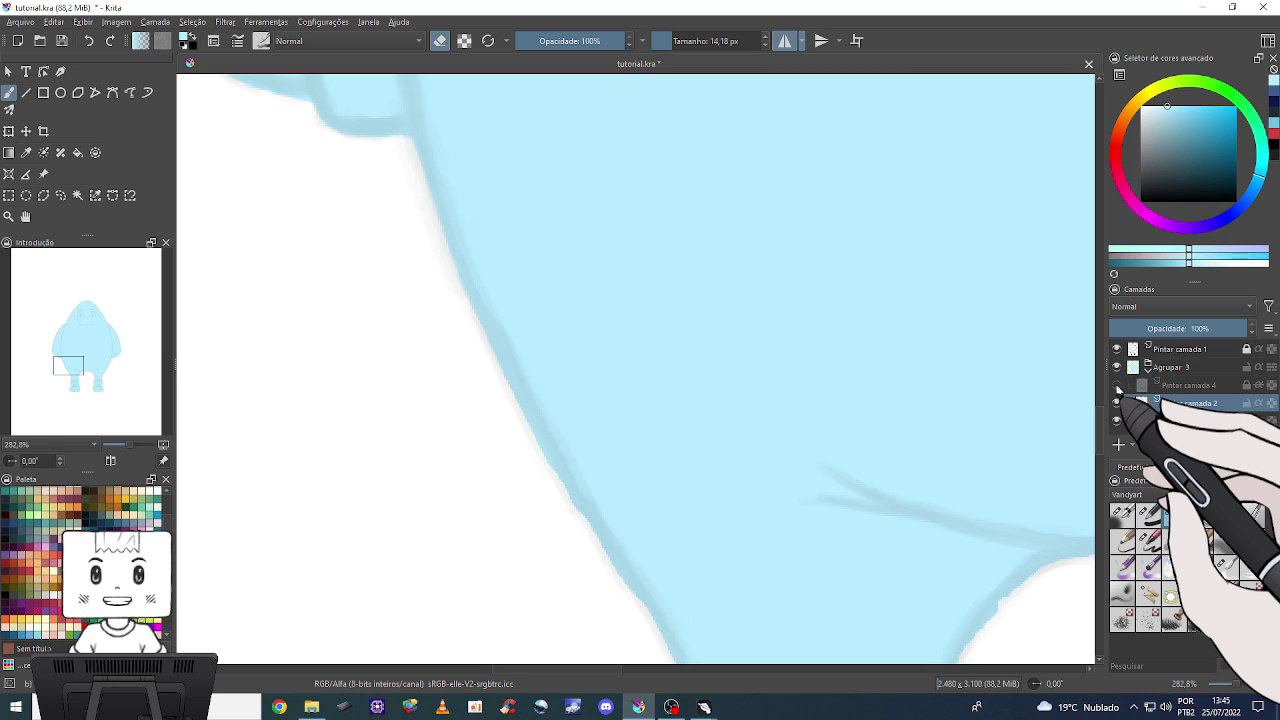
{"action": "left_click", "coordinate": [1117, 385]}
{"action": "left_click", "coordinate": [1117, 385]}
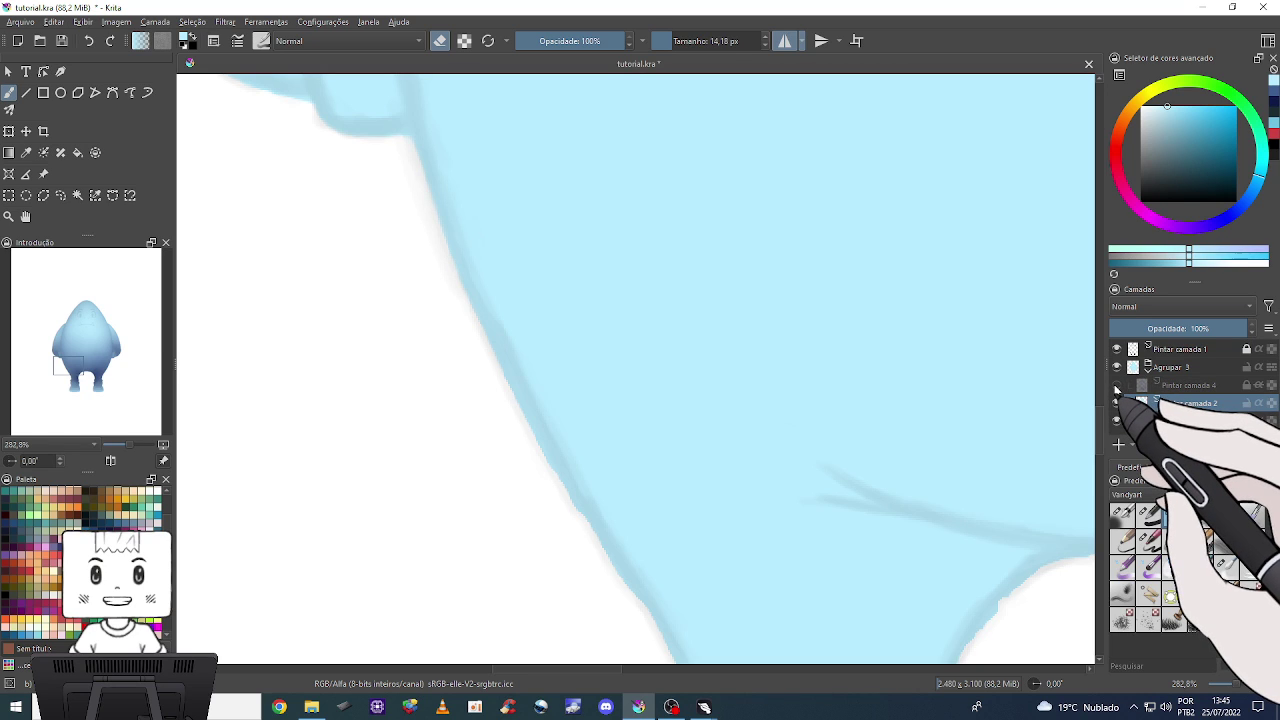
{"action": "left_click", "coordinate": [1117, 385]}
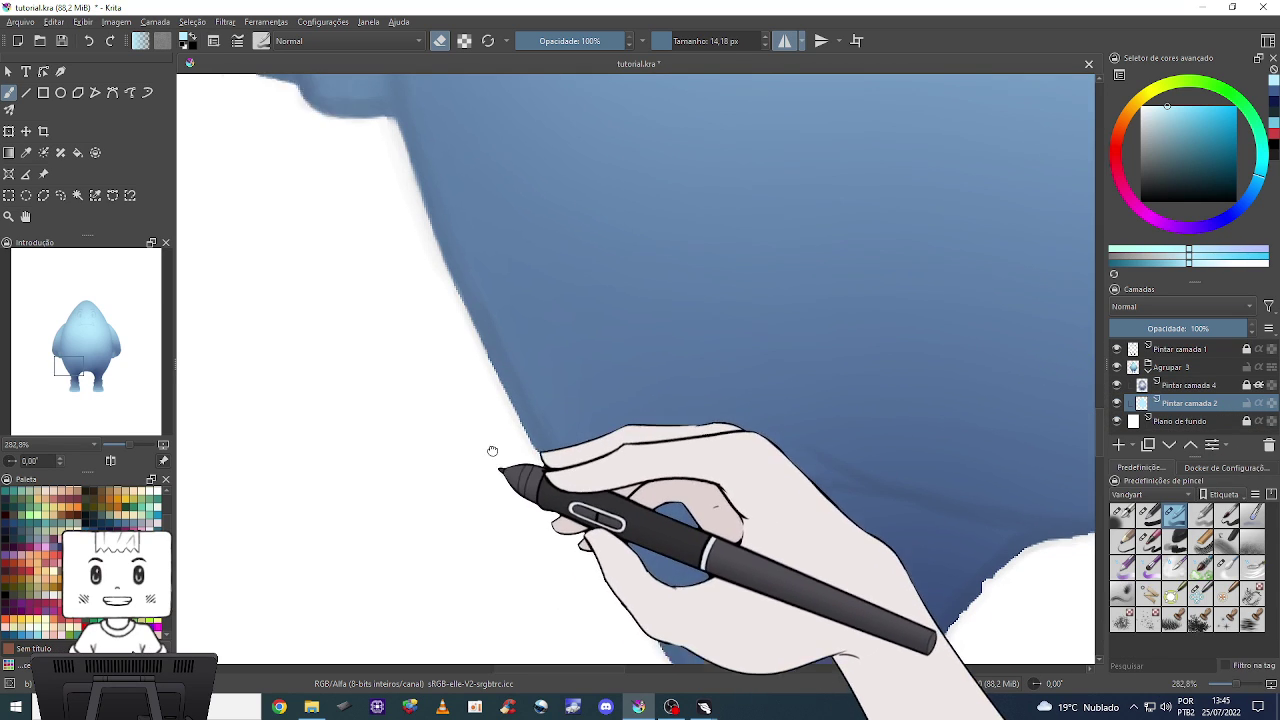
{"action": "left_click_drag", "start_coordinate": [491, 449], "coordinate": [471, 343]}
{"action": "key", "text": "e"}
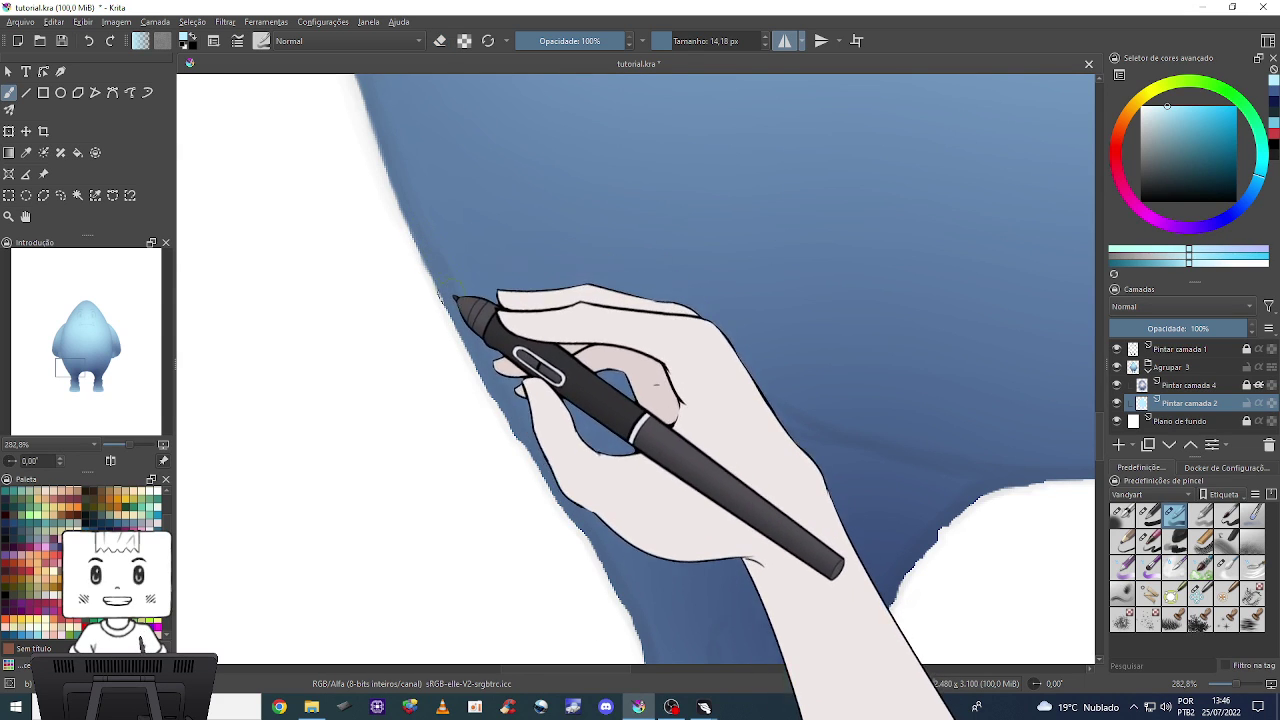
{"action": "key", "text": "e"}
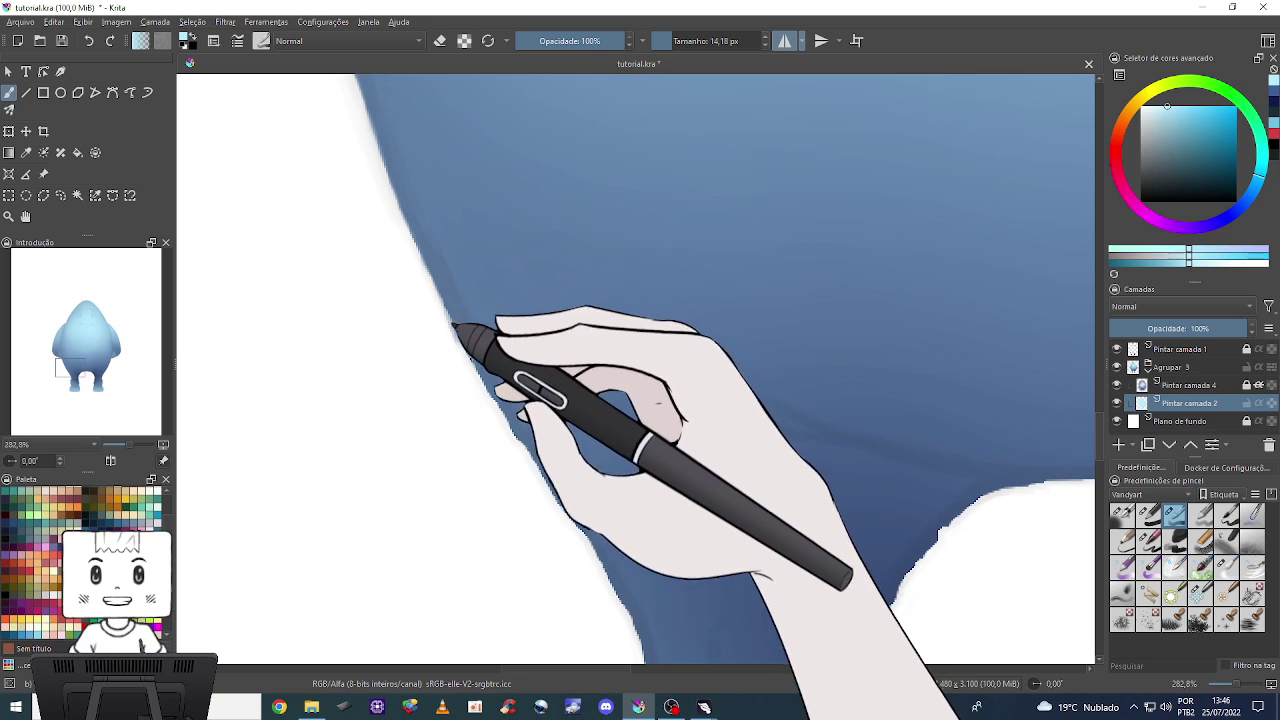
{"action": "key", "text": "e"}
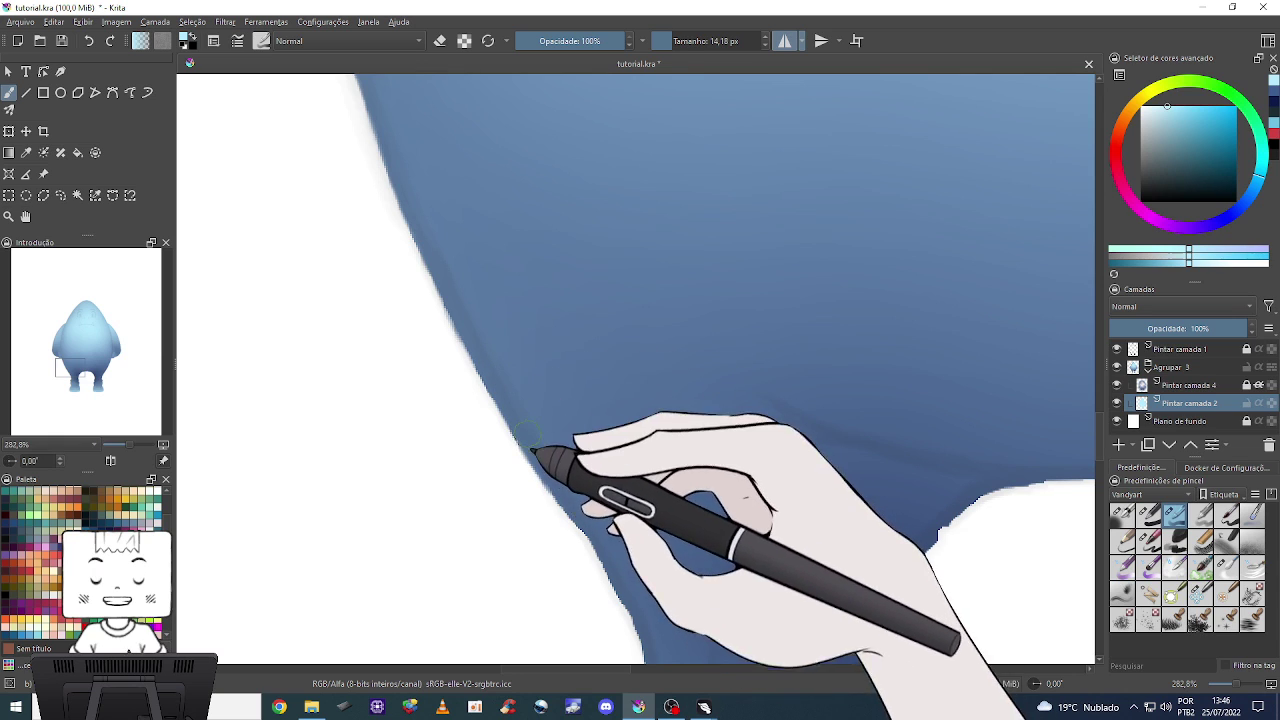
{"action": "left_click_drag", "start_coordinate": [610, 566], "coordinate": [571, 440]}
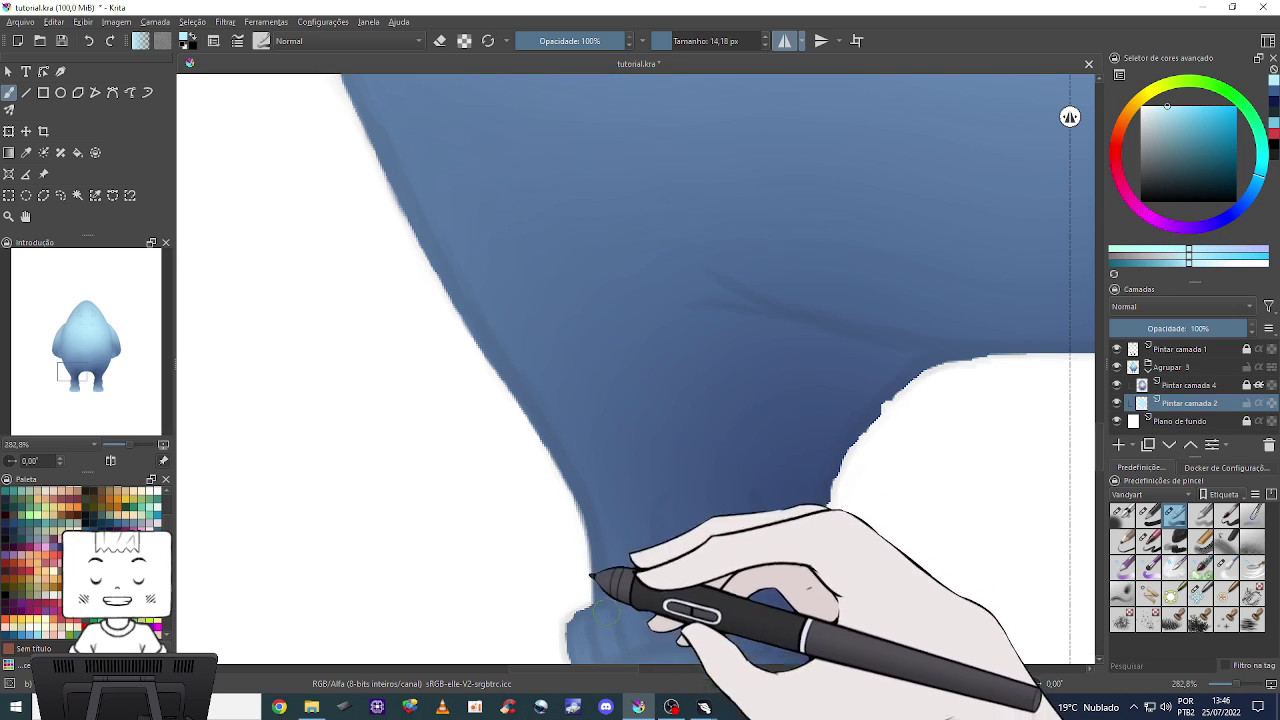
{"action": "mouse_move", "coordinate": [591, 580]}
{"action": "left_mouse_down"}
{"action": "mouse_move", "coordinate": [570, 390]}
{"action": "mouse_move", "coordinate": [575, 423]}
{"action": "left_mouse_up"}
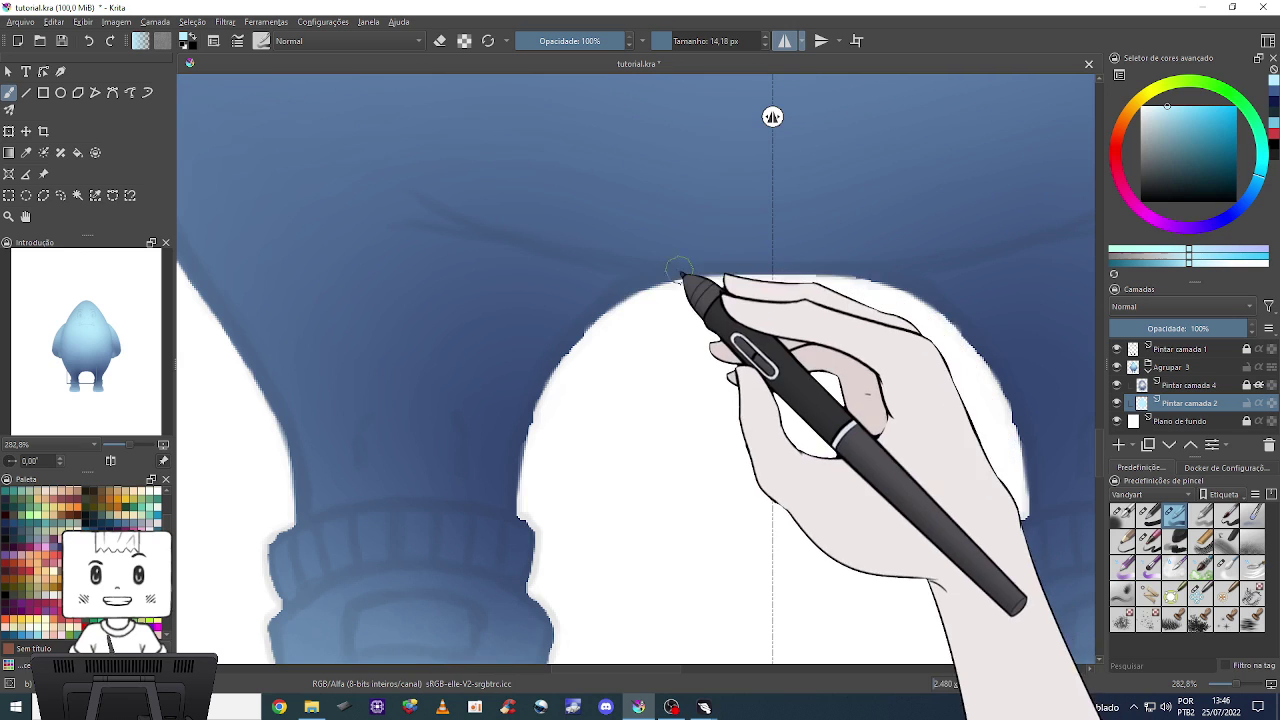
Fill out and smooth the shoe's right and lower right edges.
{"action": "key", "text": "e"}
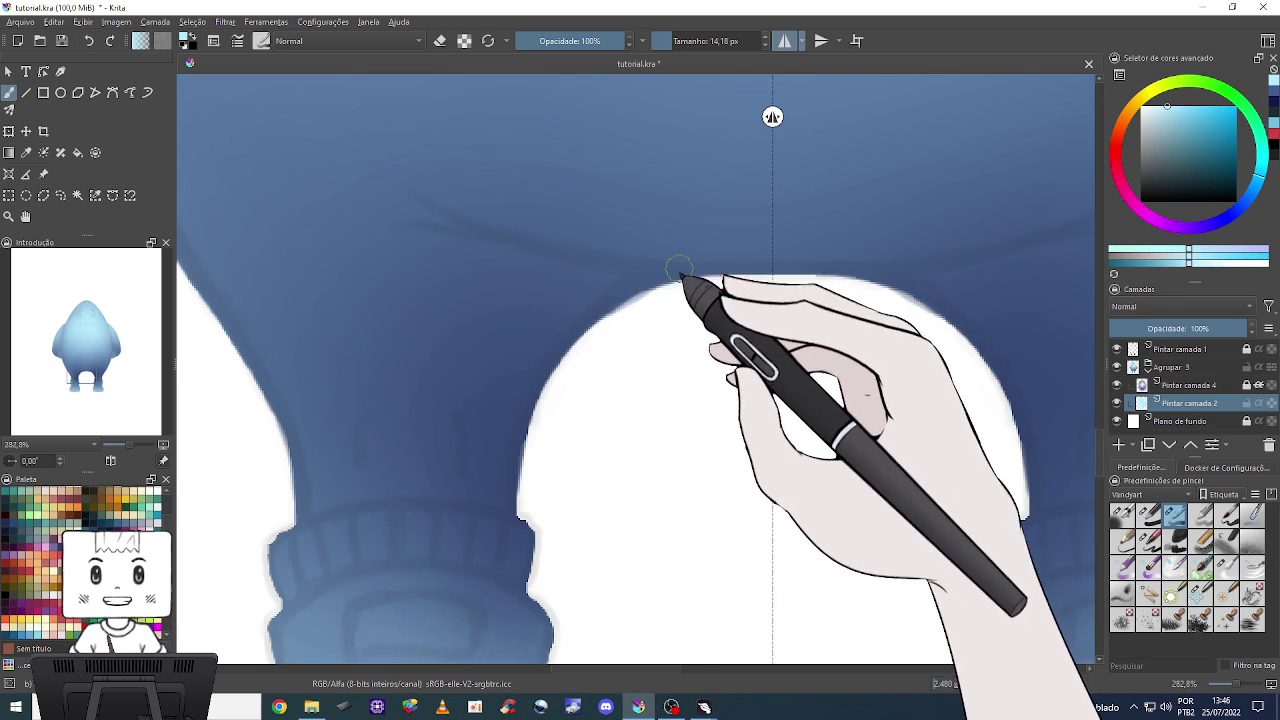
{"action": "key", "text": "e"}
{"action": "left_click_drag", "start_coordinate": [579, 547], "coordinate": [636, 297]}
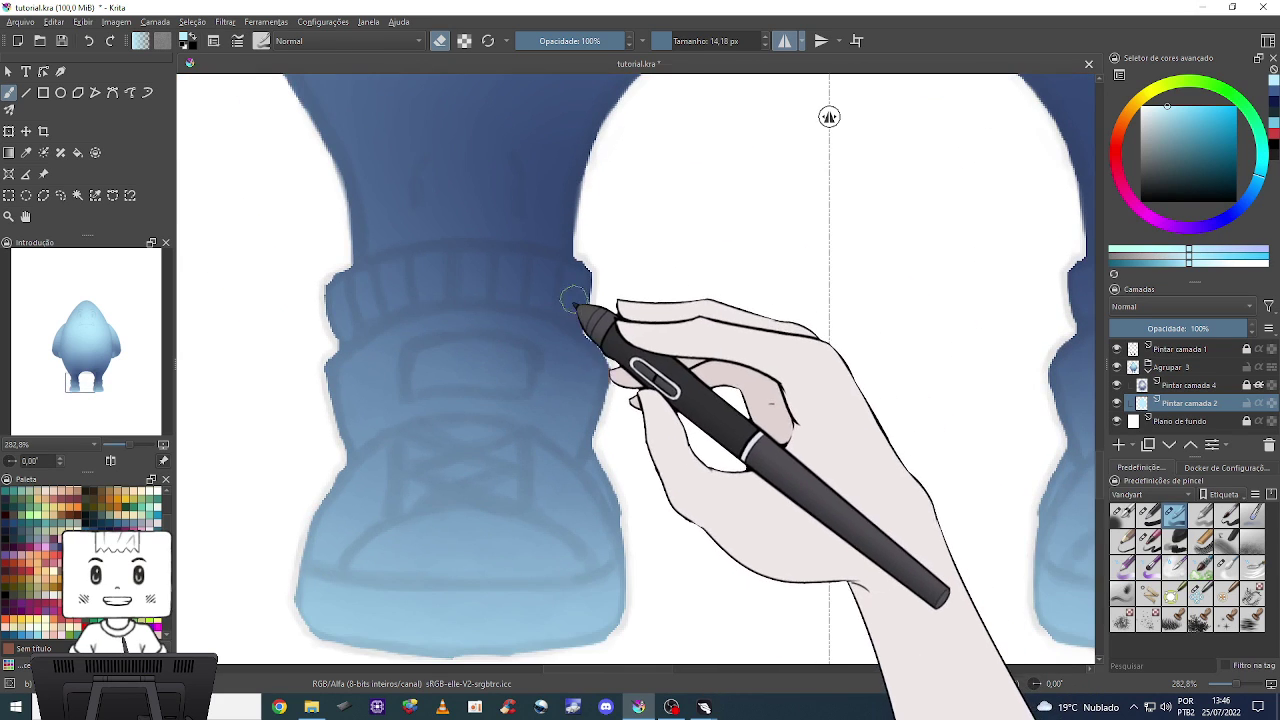
{"action": "key", "text": "e"}
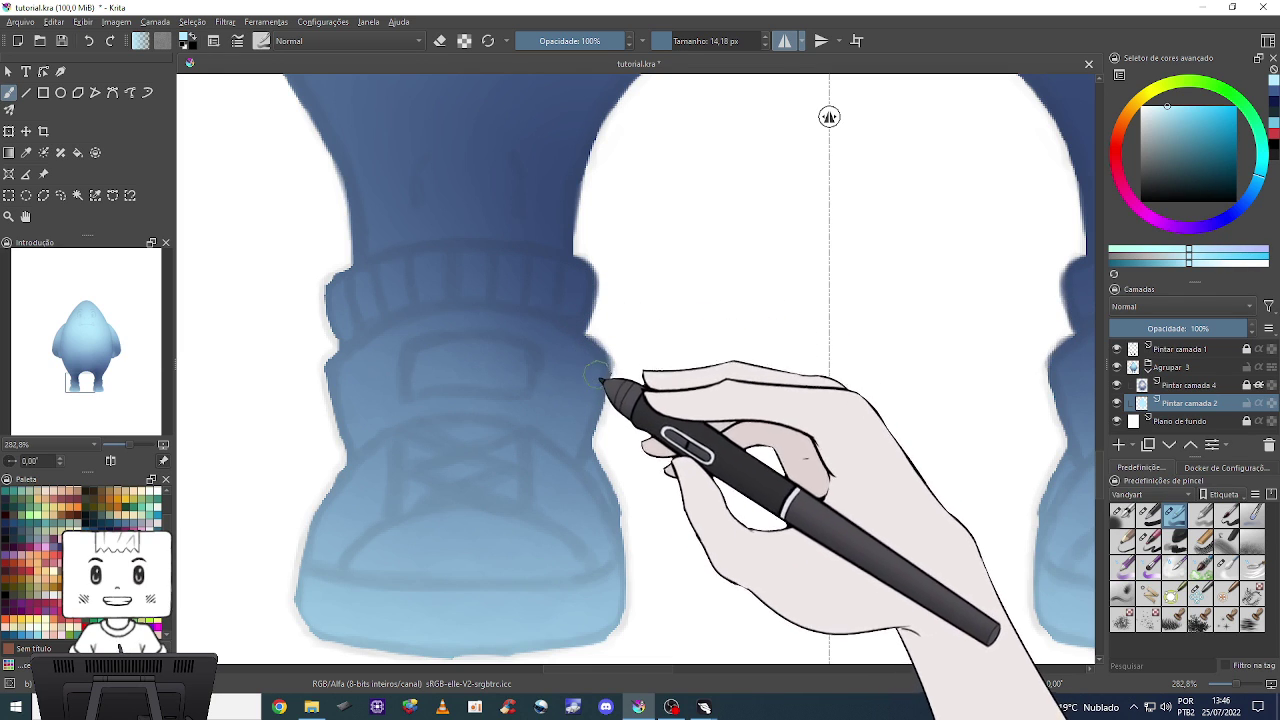
{"action": "left_click_drag", "start_coordinate": [591, 355], "coordinate": [596, 424]}
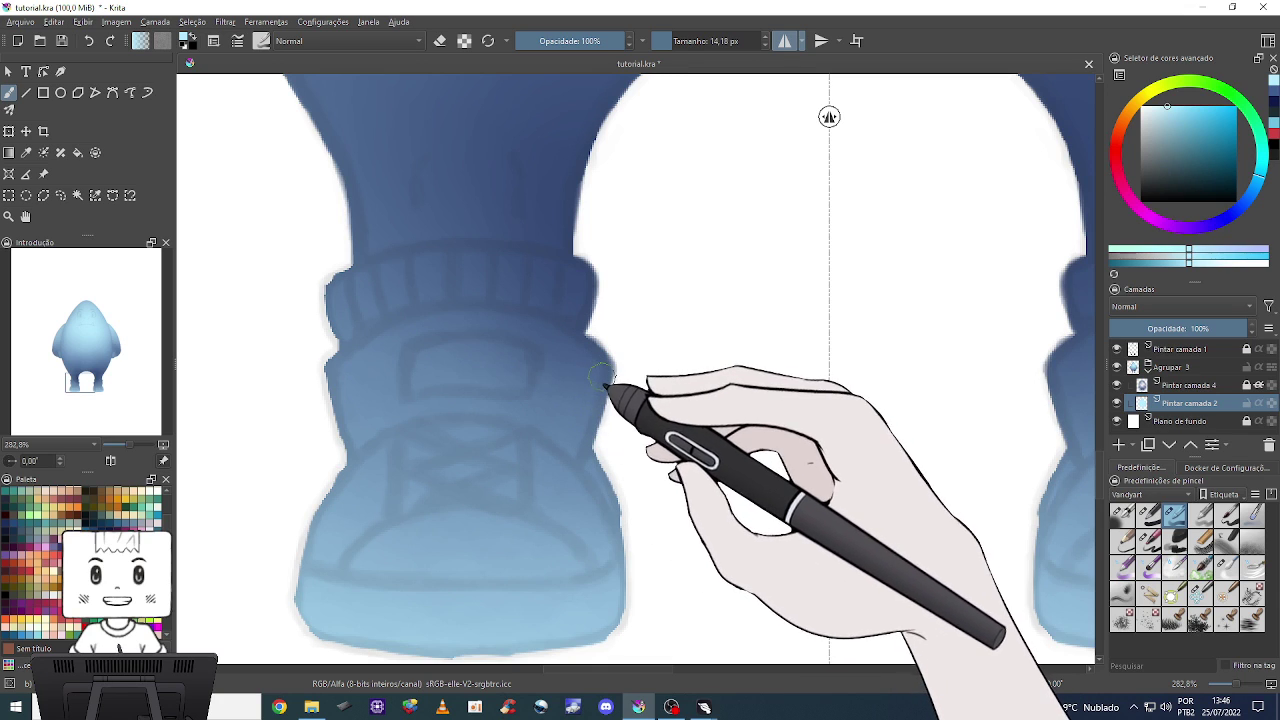
{"action": "left_click_drag", "start_coordinate": [603, 378], "coordinate": [608, 428]}
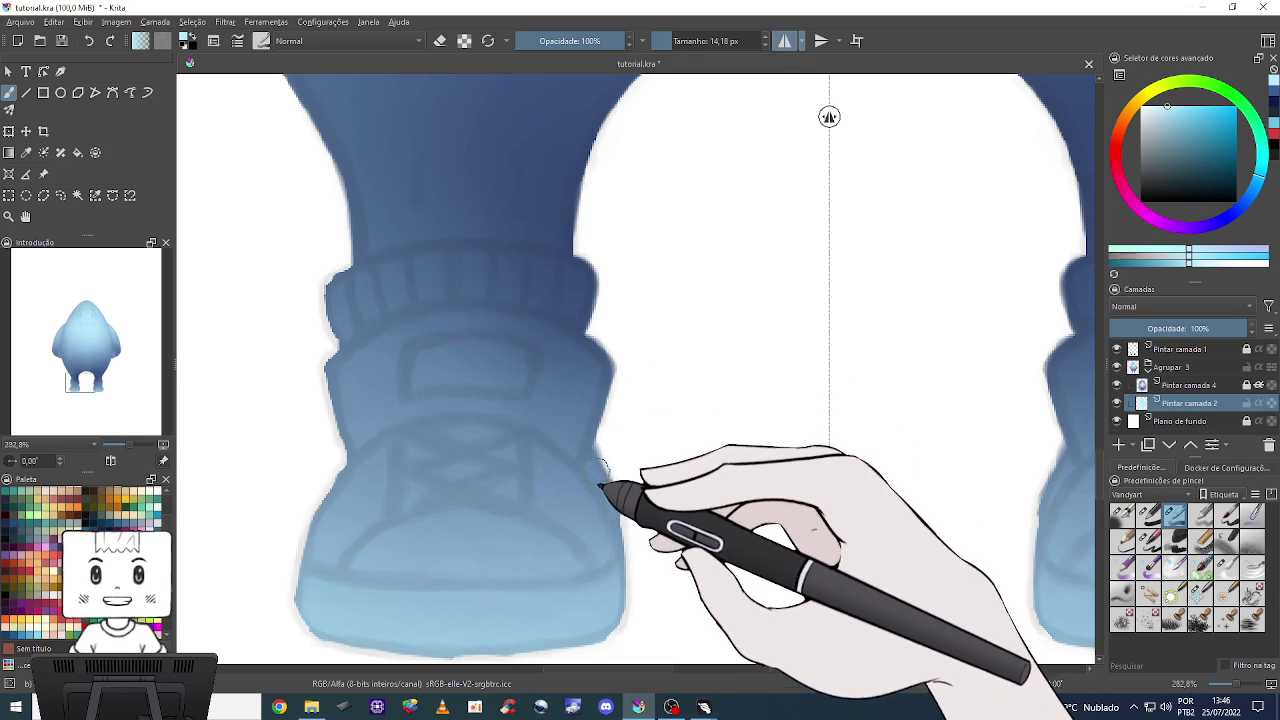
{"action": "left_click_drag", "start_coordinate": [614, 530], "coordinate": [614, 617]}
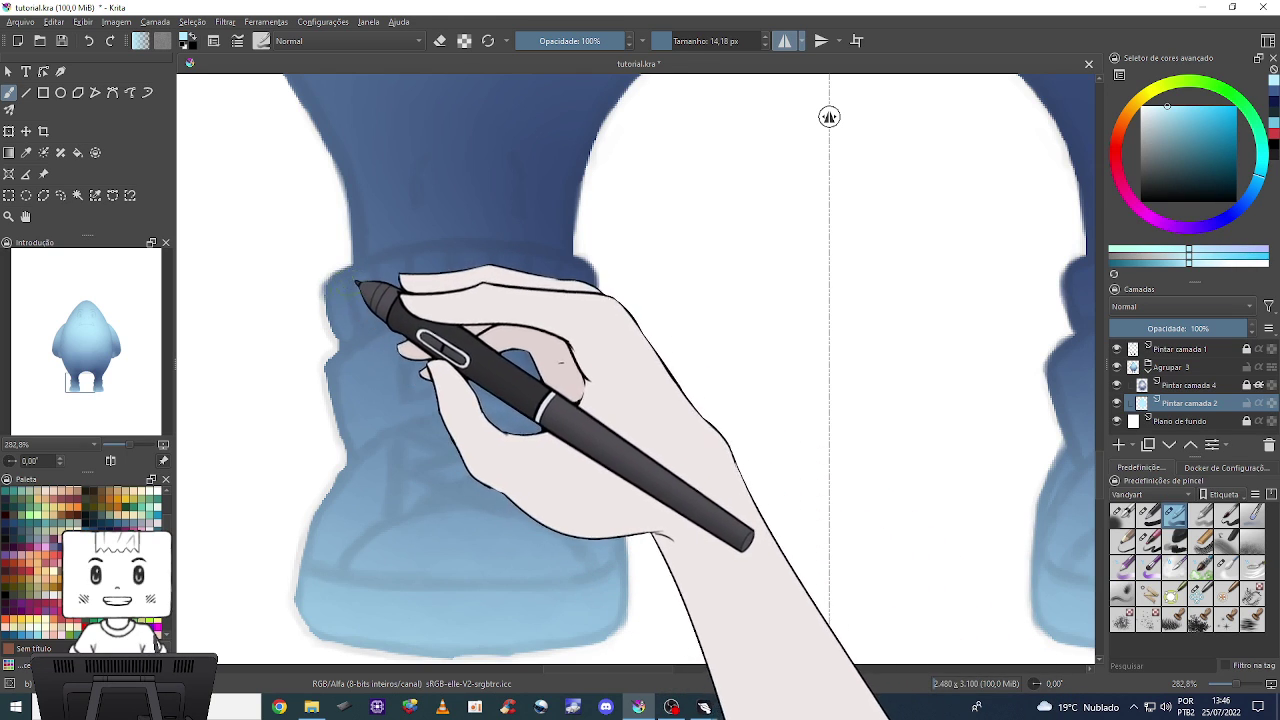
Draw rib lines across the sock cuff and trim the sock's left edge.
{"action": "mouse_move", "coordinate": [357, 284]}
{"action": "left_mouse_down"}
{"action": "mouse_move", "coordinate": [338, 304]}
{"action": "mouse_move", "coordinate": [323, 375]}
{"action": "mouse_move", "coordinate": [346, 432]}
{"action": "left_mouse_up"}
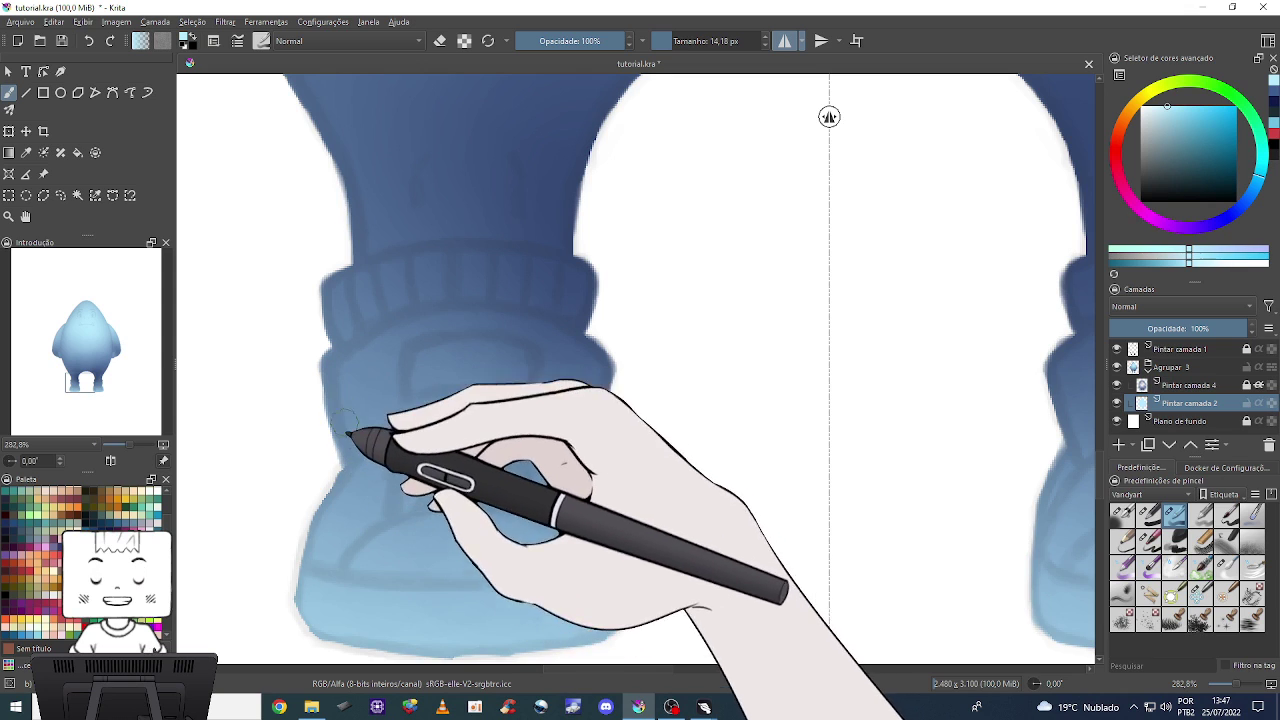
{"action": "mouse_move", "coordinate": [343, 394]}
{"action": "left_mouse_down"}
{"action": "mouse_move", "coordinate": [360, 495]}
{"action": "mouse_move", "coordinate": [397, 393]}
{"action": "mouse_move", "coordinate": [370, 485]}
{"action": "mouse_move", "coordinate": [380, 514]}
{"action": "mouse_move", "coordinate": [386, 471]}
{"action": "mouse_move", "coordinate": [380, 514]}
{"action": "mouse_move", "coordinate": [373, 482]}
{"action": "mouse_move", "coordinate": [349, 534]}
{"action": "mouse_move", "coordinate": [420, 528]}
{"action": "mouse_move", "coordinate": [388, 508]}
{"action": "mouse_move", "coordinate": [371, 509]}
{"action": "mouse_move", "coordinate": [449, 545]}
{"action": "mouse_move", "coordinate": [457, 523]}
{"action": "mouse_move", "coordinate": [531, 547]}
{"action": "mouse_move", "coordinate": [423, 551]}
{"action": "mouse_move", "coordinate": [517, 567]}
{"action": "mouse_move", "coordinate": [448, 528]}
{"action": "mouse_move", "coordinate": [648, 525]}
{"action": "left_mouse_up"}
{"action": "key", "text": "e"}
{"action": "key", "text": "e"}
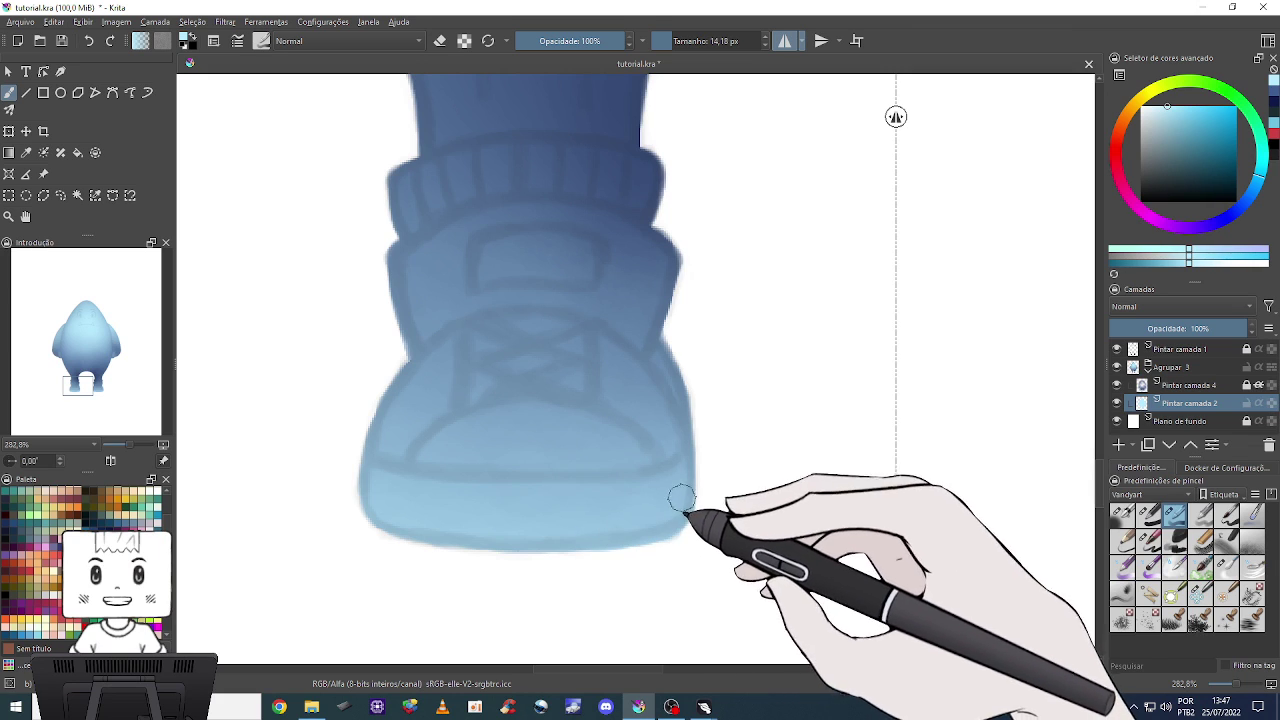
{"action": "key", "text": "e"}
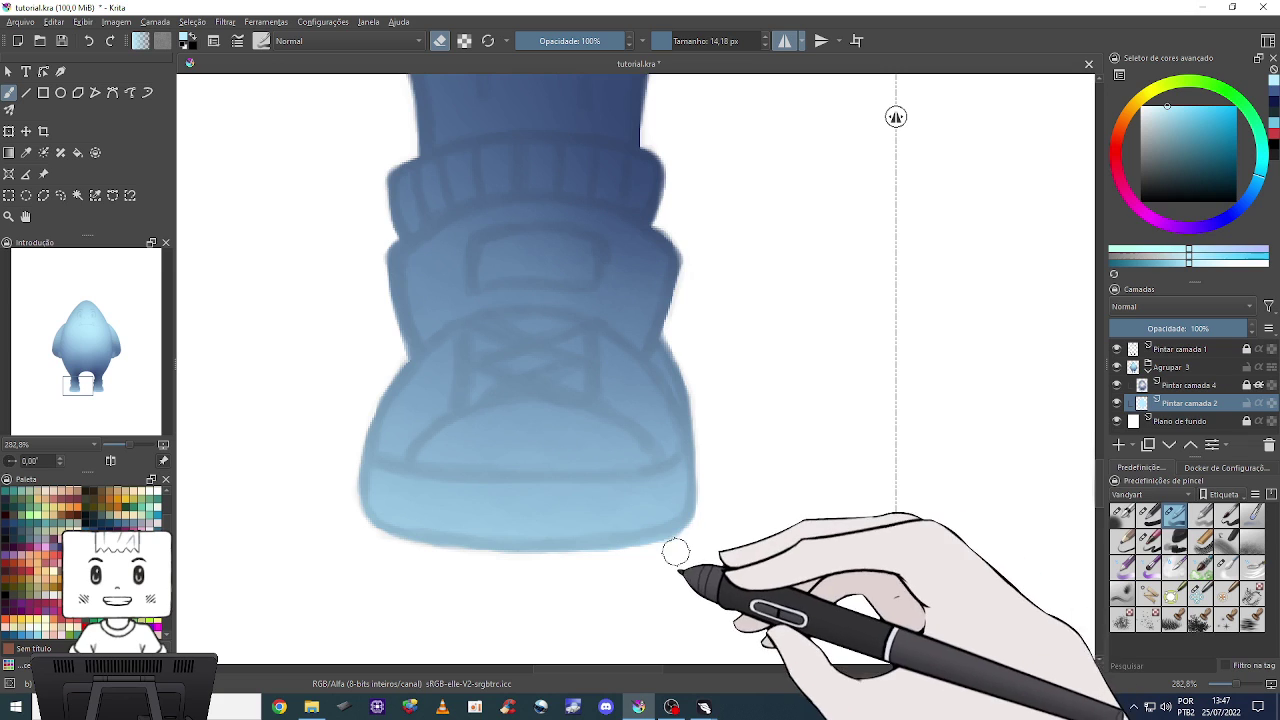
{"action": "key", "text": "e"}
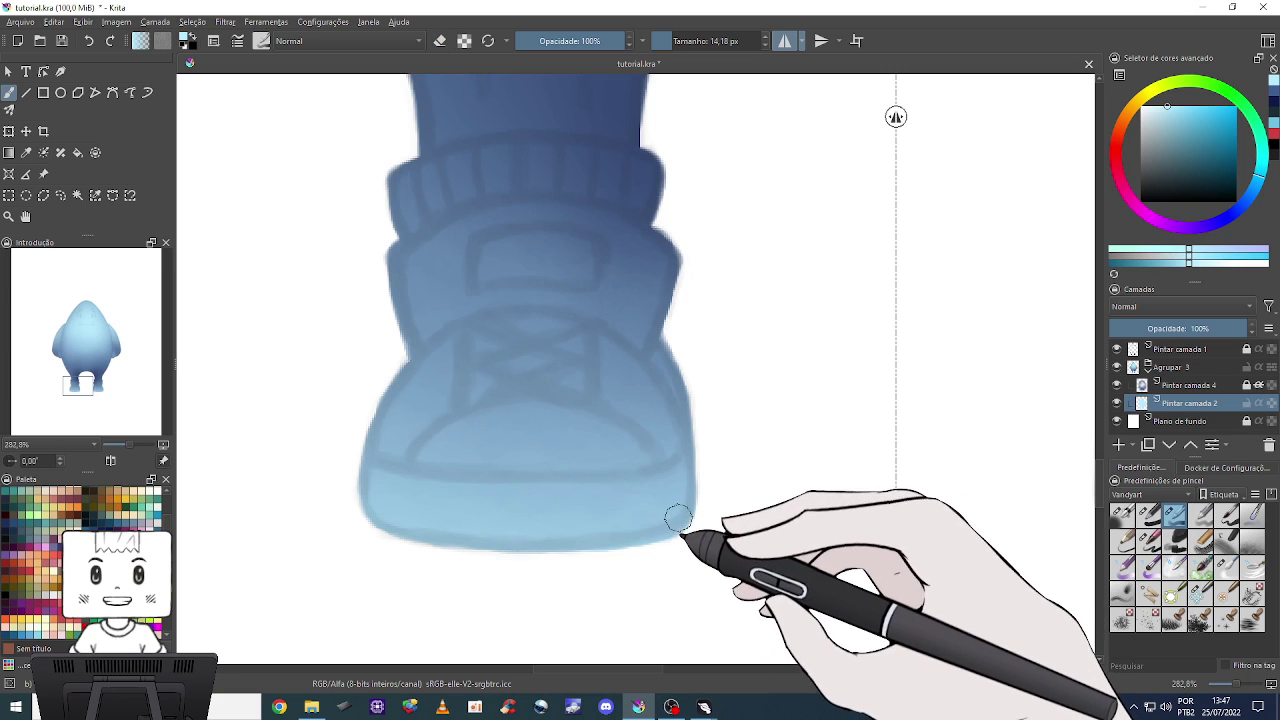
Disable the mirror tool, compare with the face sketch toggled, and view the whole monster at 50%.
{"action": "key", "text": "minus"}
{"action": "key", "text": "minus"}
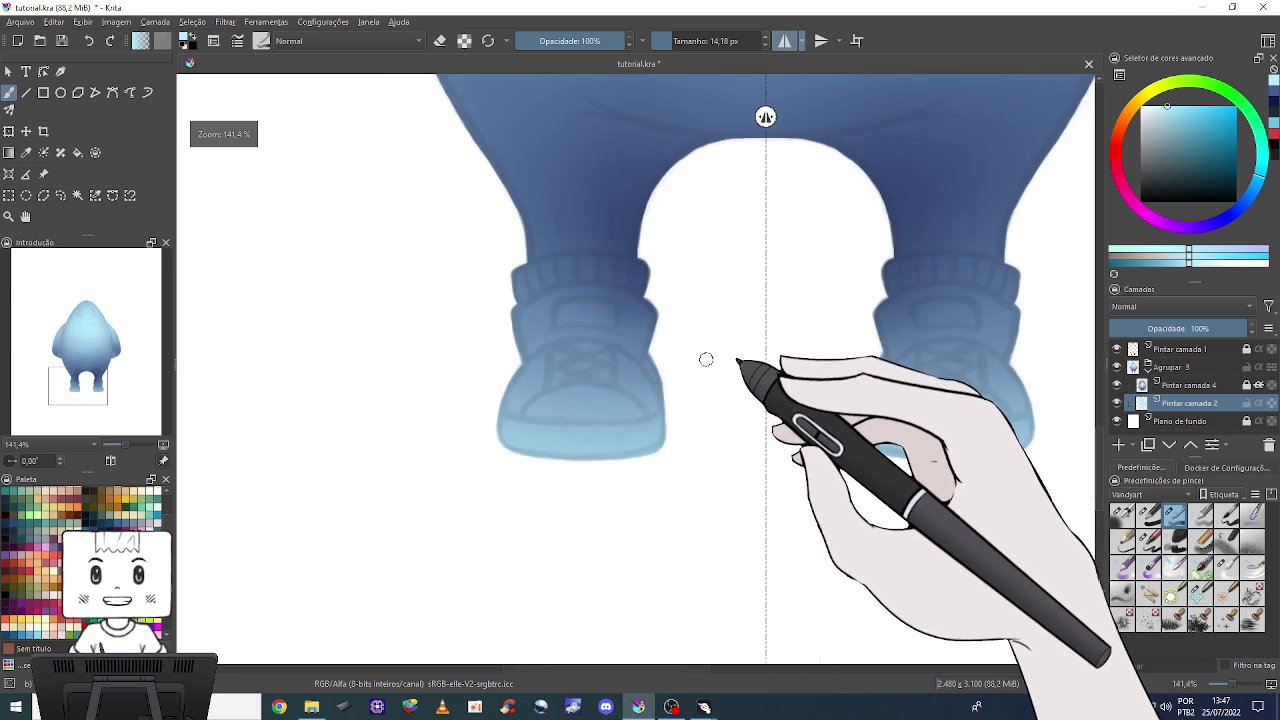
{"action": "key", "text": "minus"}
{"action": "key", "text": "minus"}
{"action": "key", "text": "minus"}
{"action": "key", "text": "minus"}
{"action": "key", "text": "minus"}
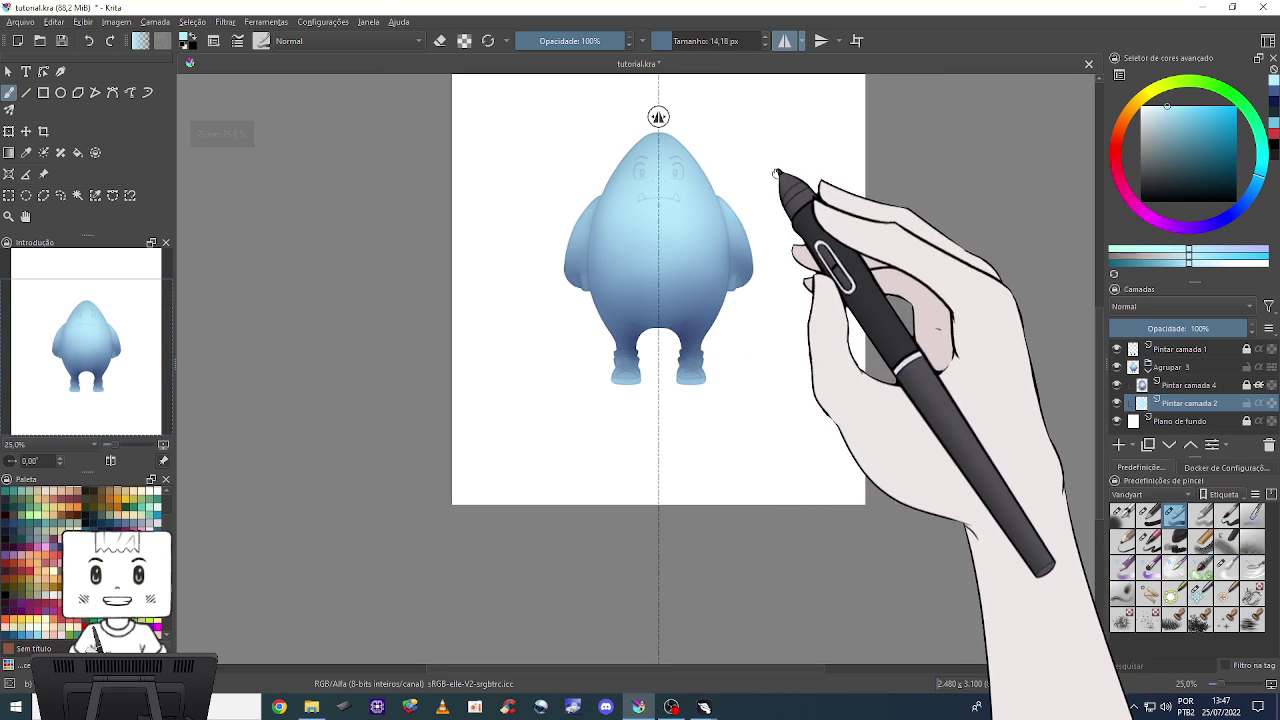
{"action": "key", "text": "plus"}
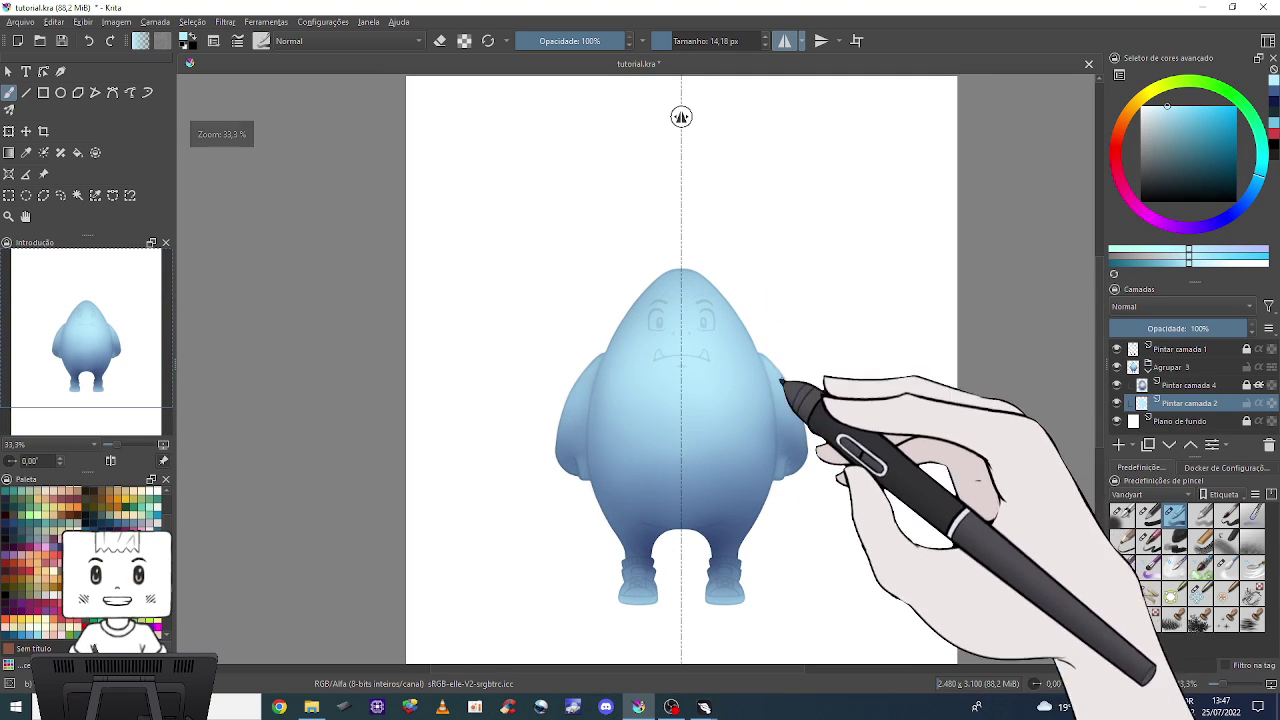
{"action": "scroll", "coordinate": [812, 308], "scroll_direction": "down", "scroll_amount": 1}
{"action": "left_click", "coordinate": [784, 40]}
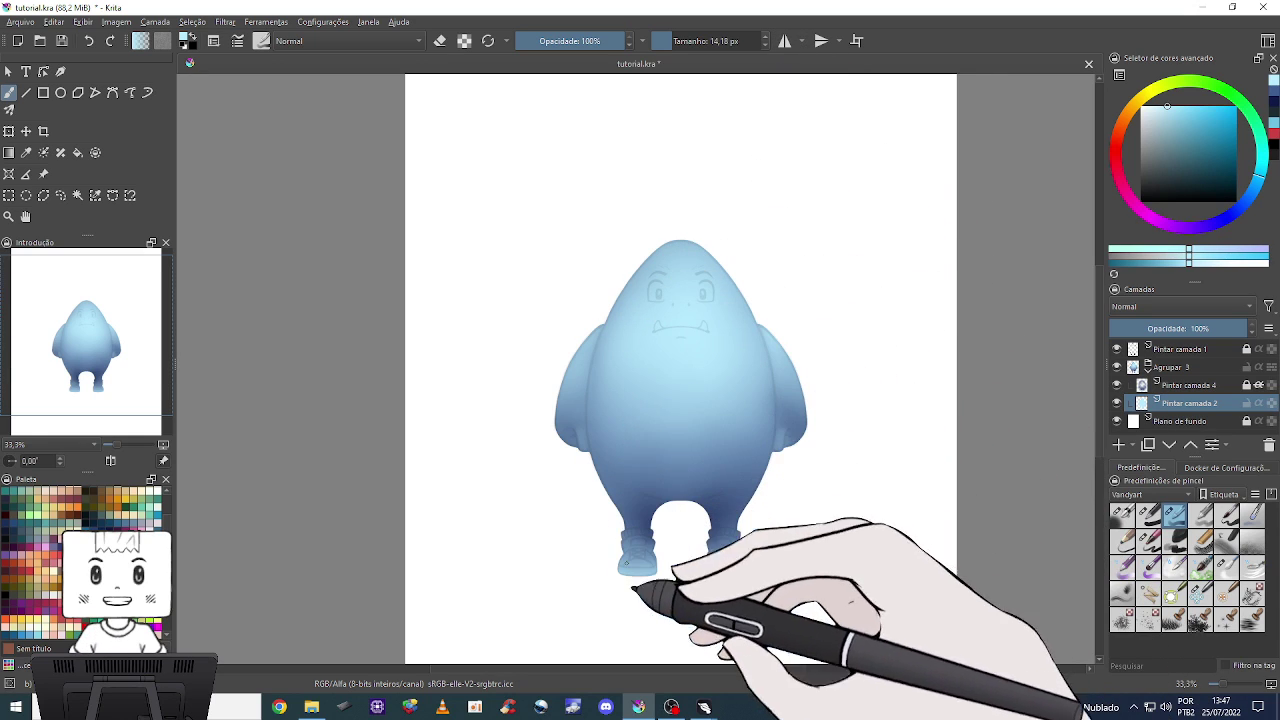
{"action": "left_click", "coordinate": [1116, 349]}
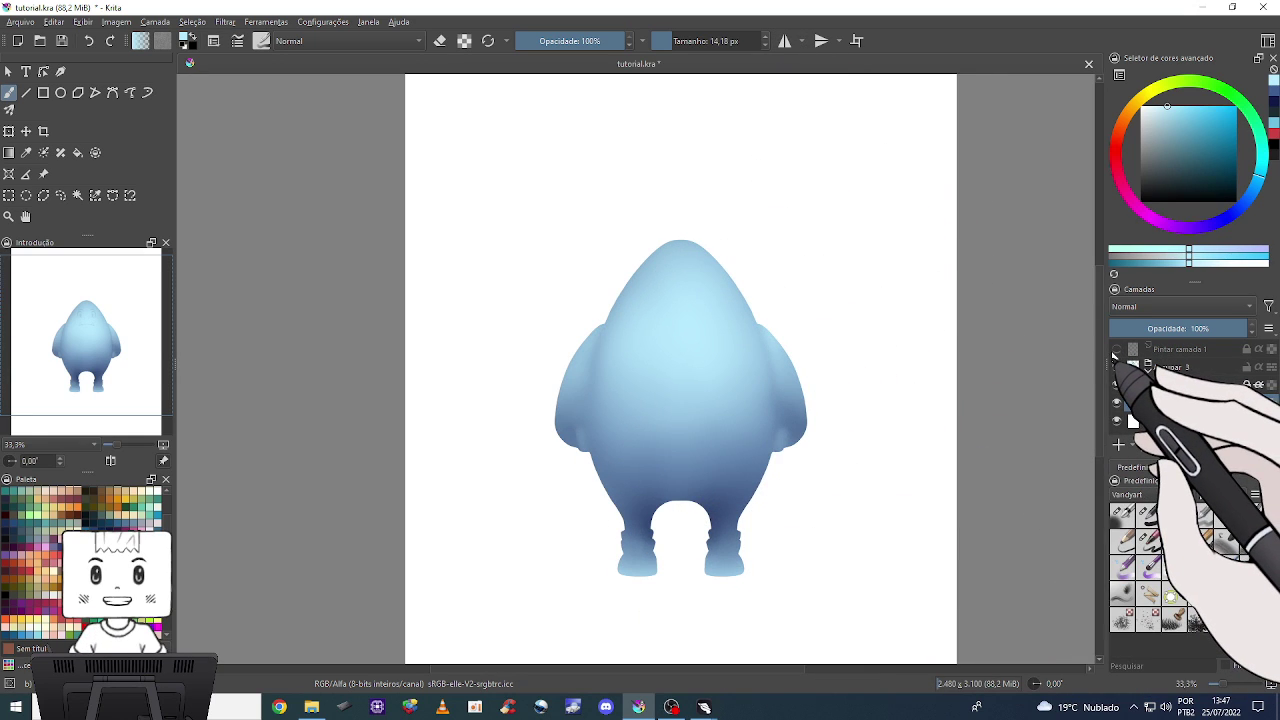
{"action": "left_click", "coordinate": [1116, 349]}
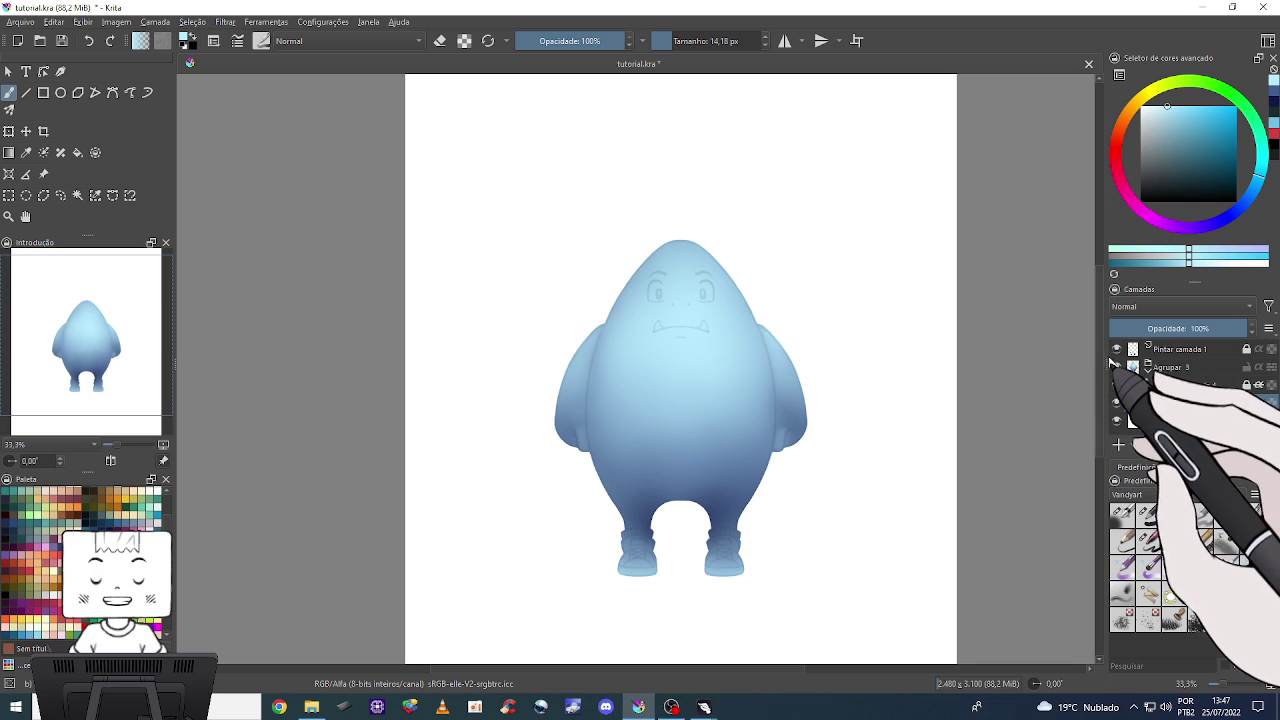
{"action": "key", "text": "plus"}
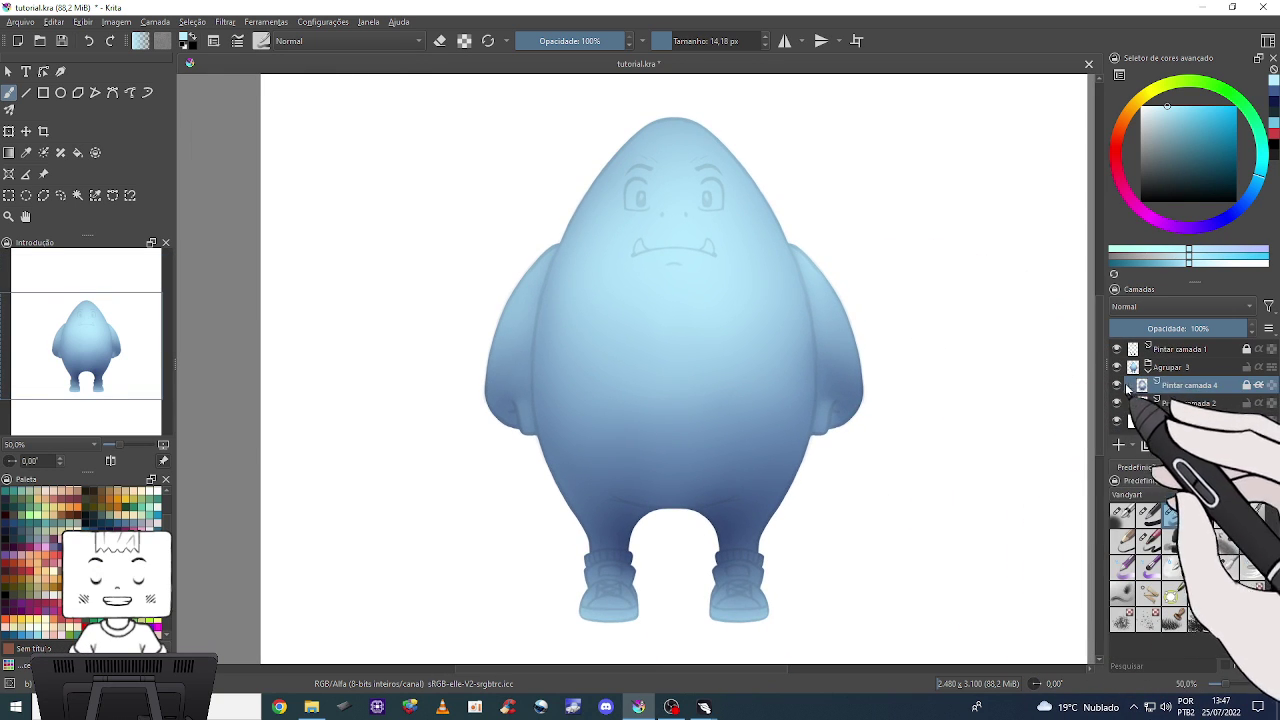
Set Pintar camada 5's blend mode to Luz forte.
{"action": "left_click", "coordinate": [1117, 388]}
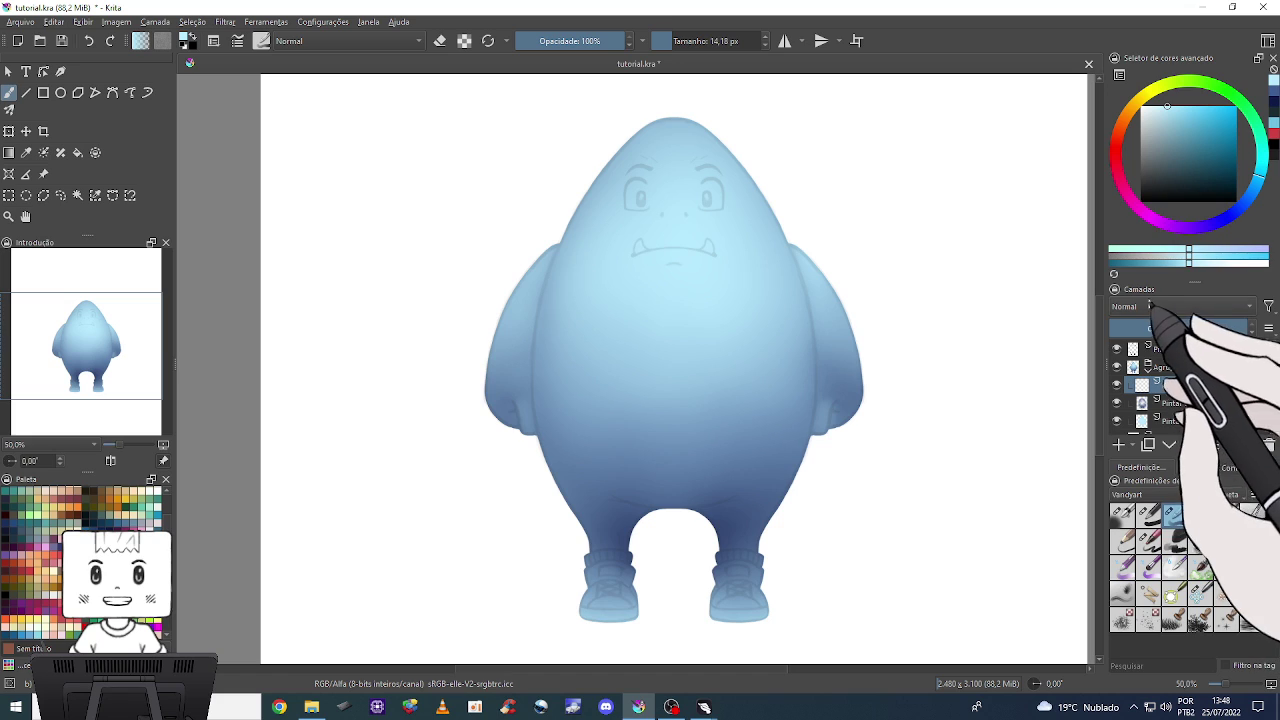
{"action": "left_click", "coordinate": [1151, 310]}
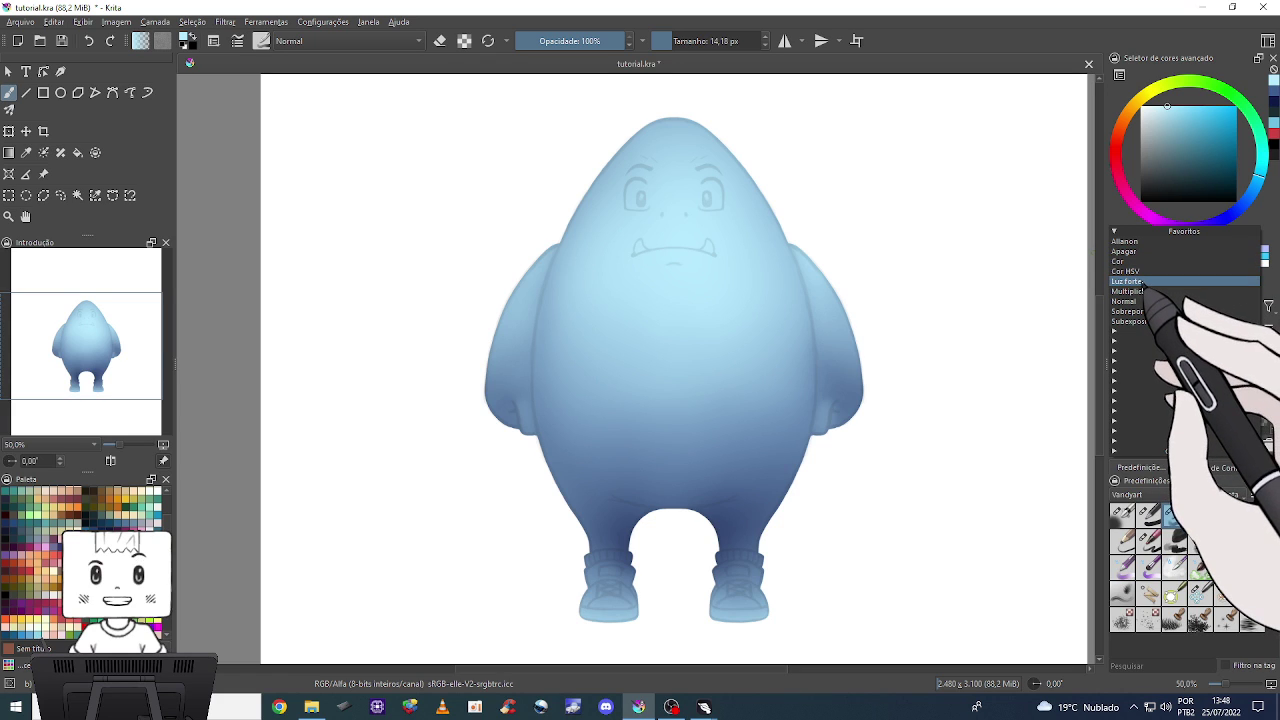
{"action": "left_click", "coordinate": [1130, 281]}
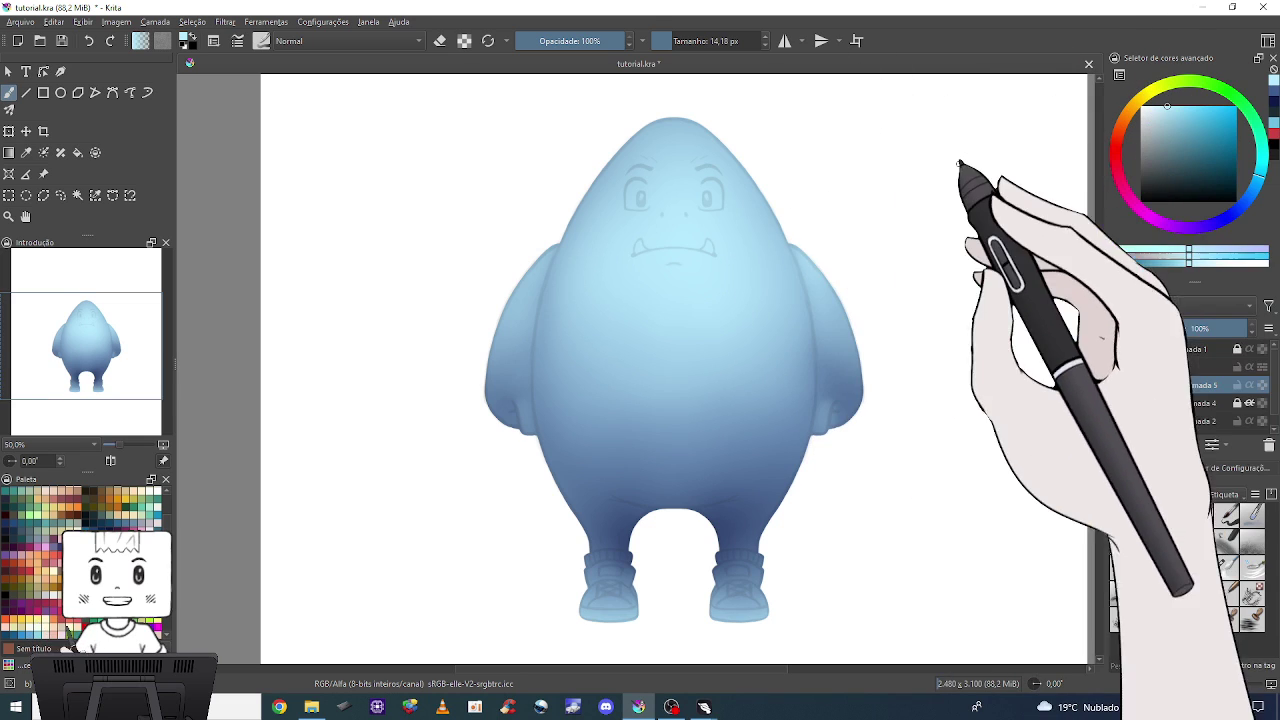
Pick a pale mint colour and a large soft airbrush preset.
{"action": "left_click", "coordinate": [1117, 404]}
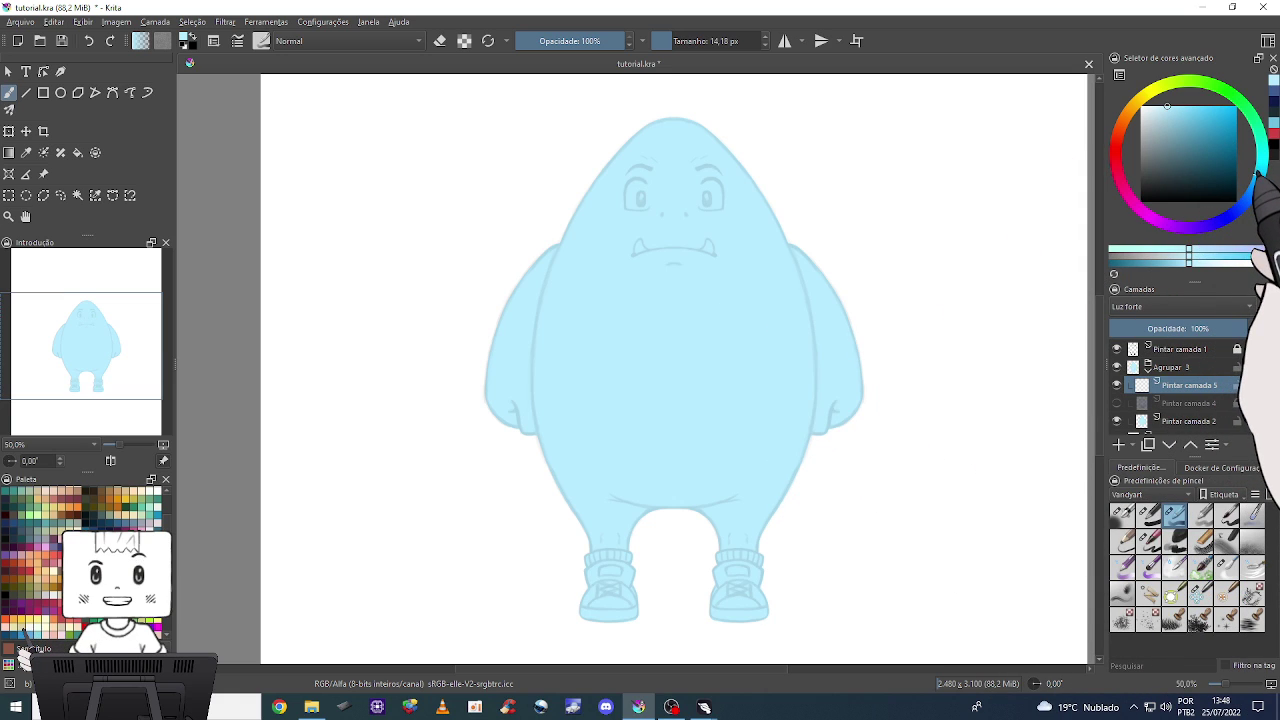
{"action": "left_click", "coordinate": [1117, 403]}
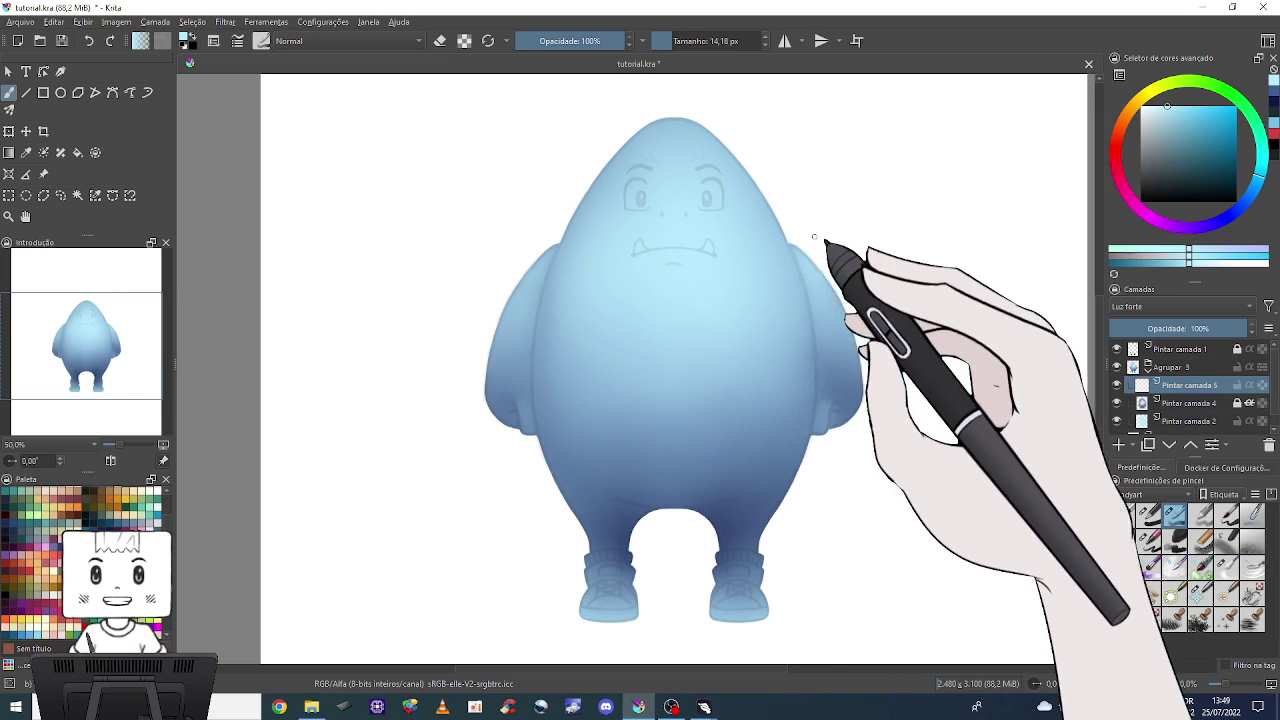
{"action": "left_click", "coordinate": [1260, 150]}
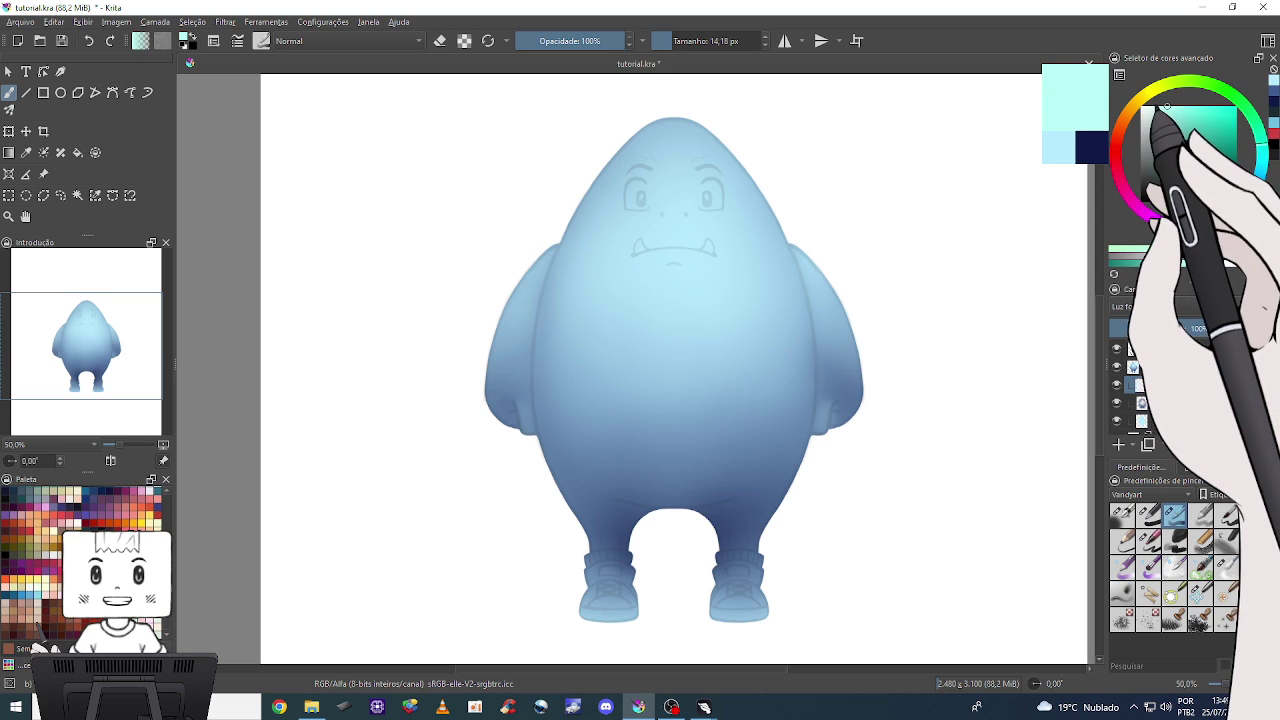
{"action": "left_click", "coordinate": [1160, 110]}
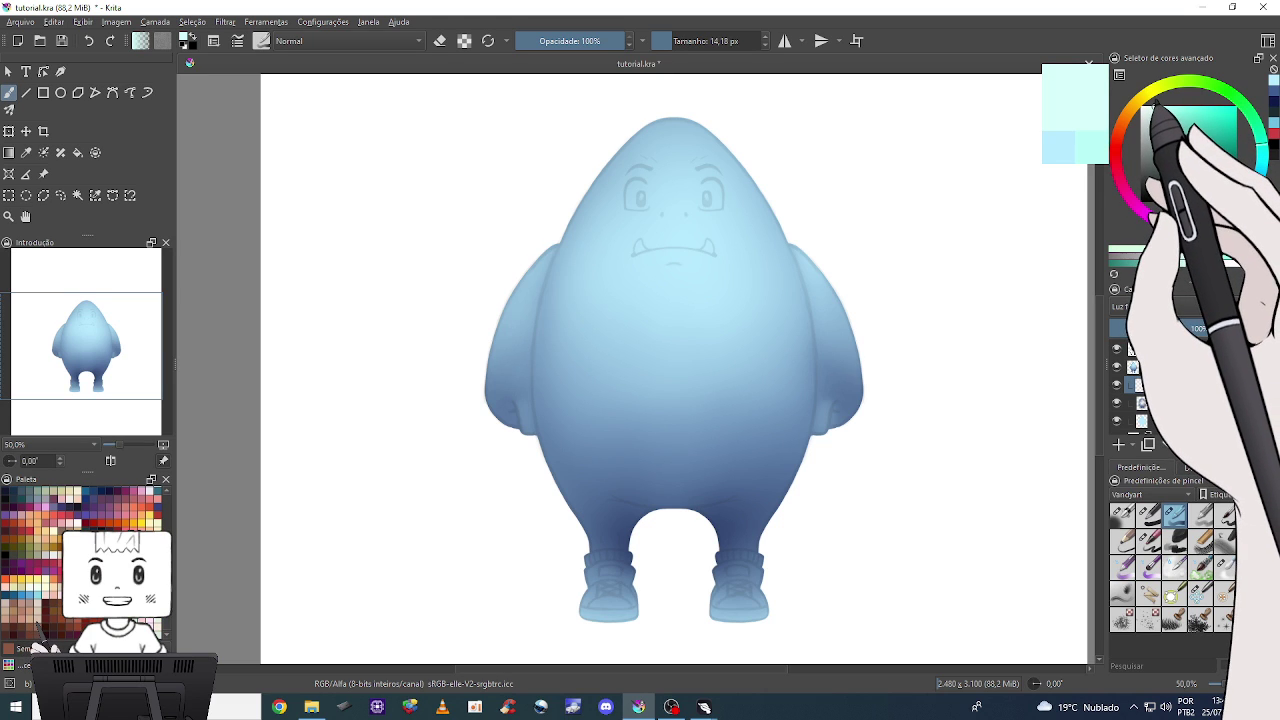
{"action": "left_click", "coordinate": [1122, 515]}
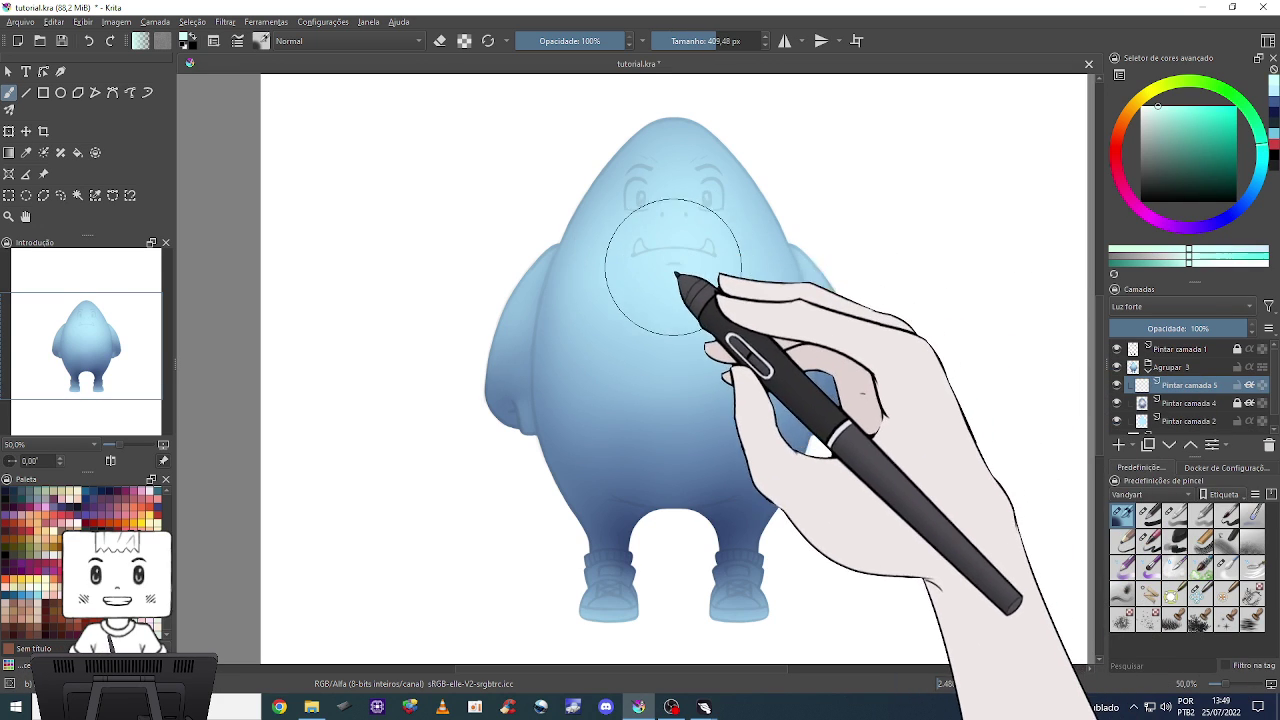
Airbrush a pale mint glow over chest and head, then a faint glow along the right arm.
{"action": "key", "text": "bracketright"}
{"action": "key", "text": "bracketright"}
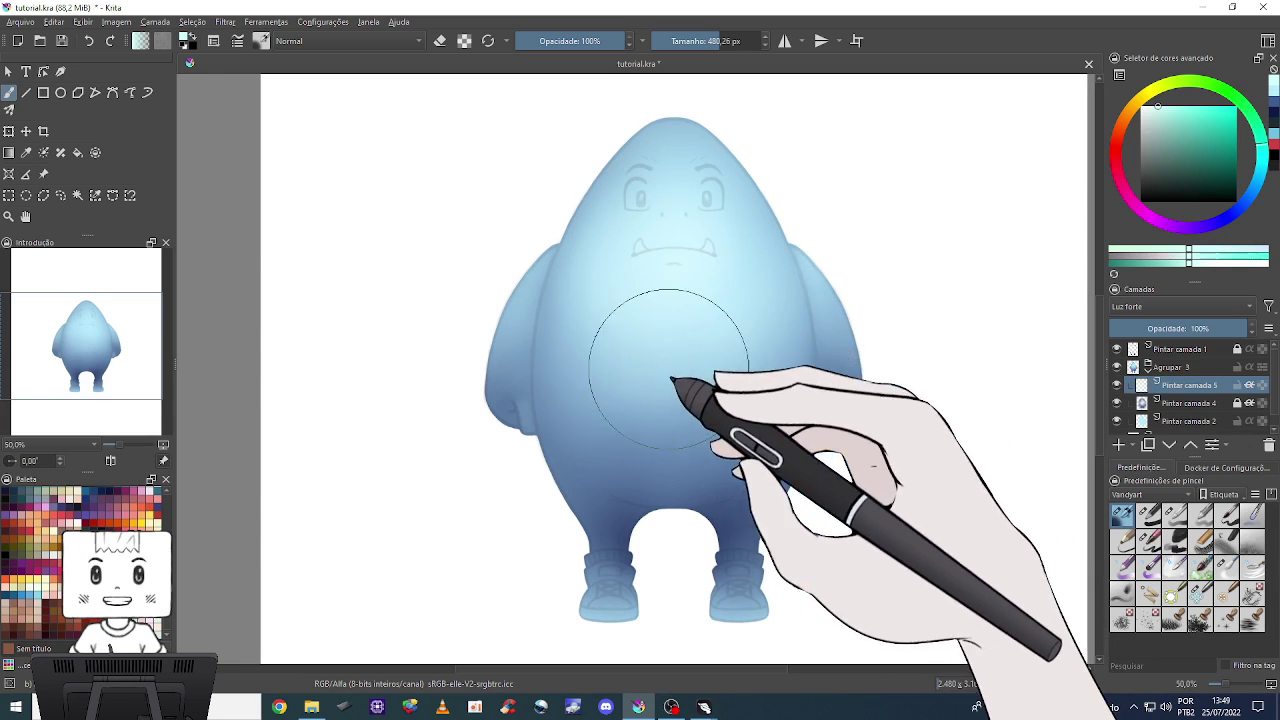
{"action": "left_click_drag", "start_coordinate": [739, 310], "coordinate": [725, 238]}
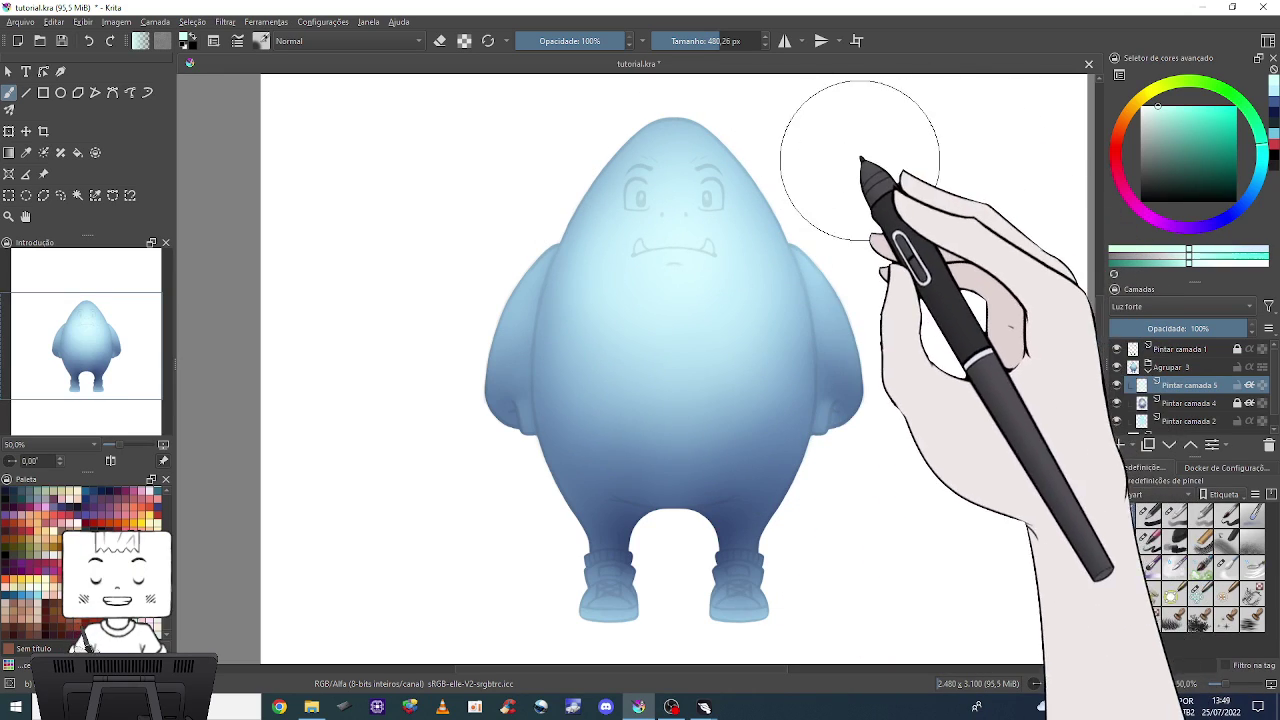
{"action": "key", "text": "bracketleft"}
{"action": "key", "text": "bracketleft"}
{"action": "key", "text": "bracketleft"}
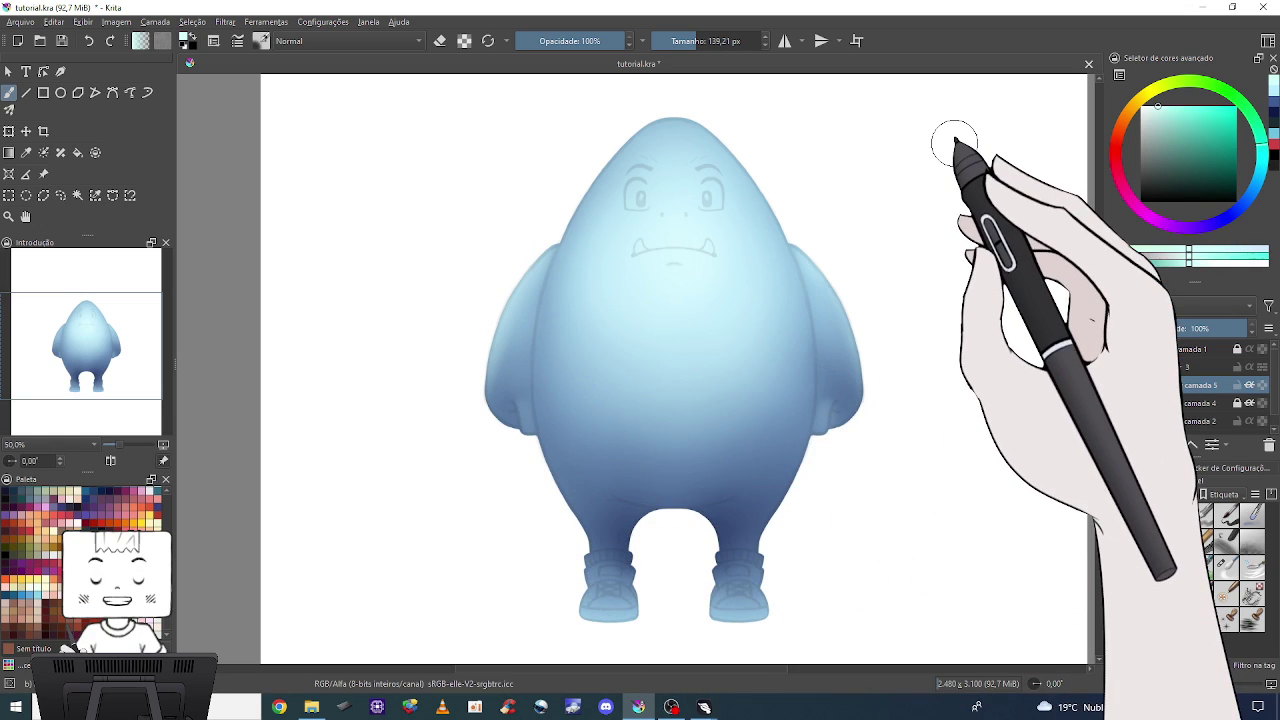
{"action": "left_click_drag", "start_coordinate": [866, 257], "coordinate": [737, 343]}
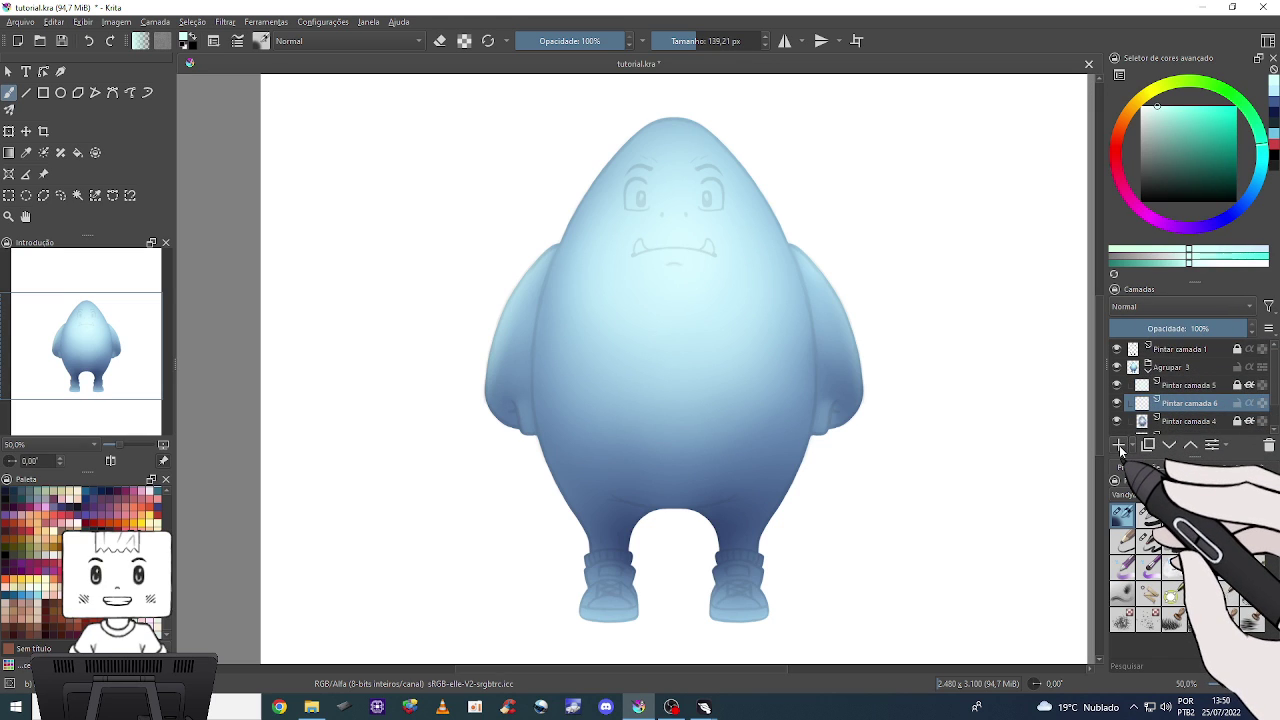
Set Pintar camada 6 to Multiplicar blending and zoom the canvas to 100%.
{"action": "left_click", "coordinate": [1150, 309]}
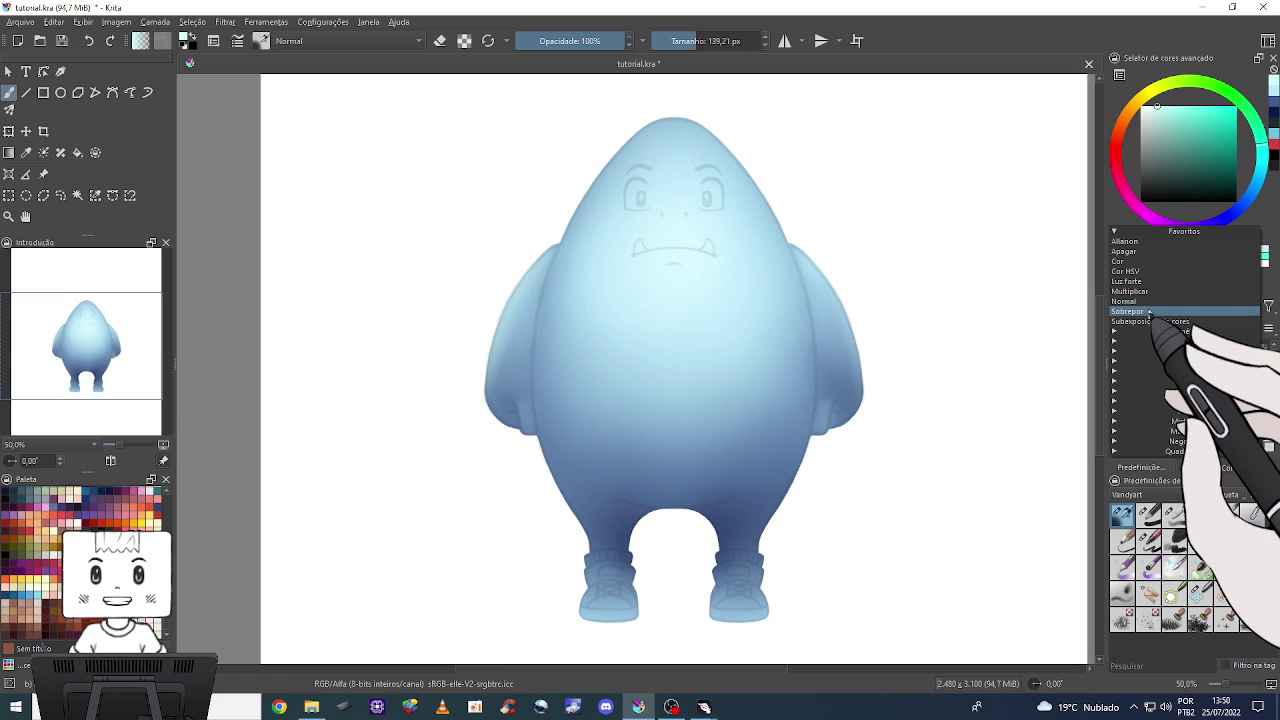
{"action": "left_click", "coordinate": [1145, 292]}
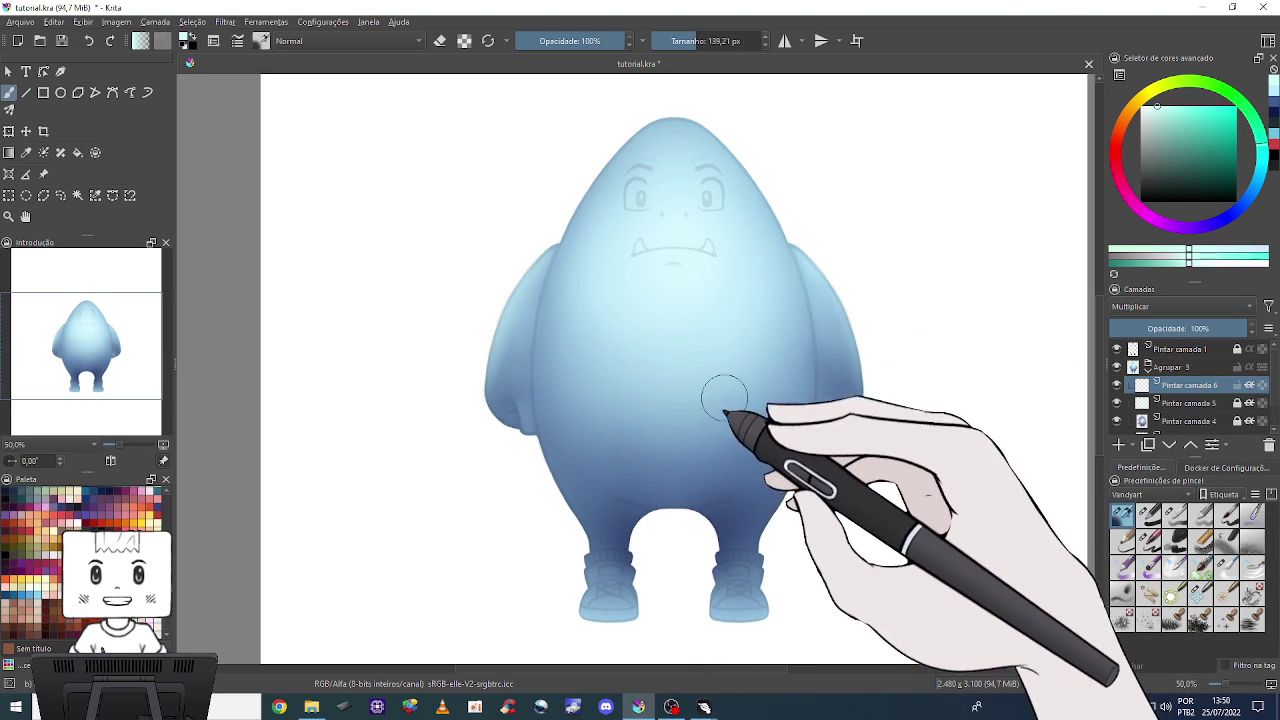
{"action": "key", "text": "1"}
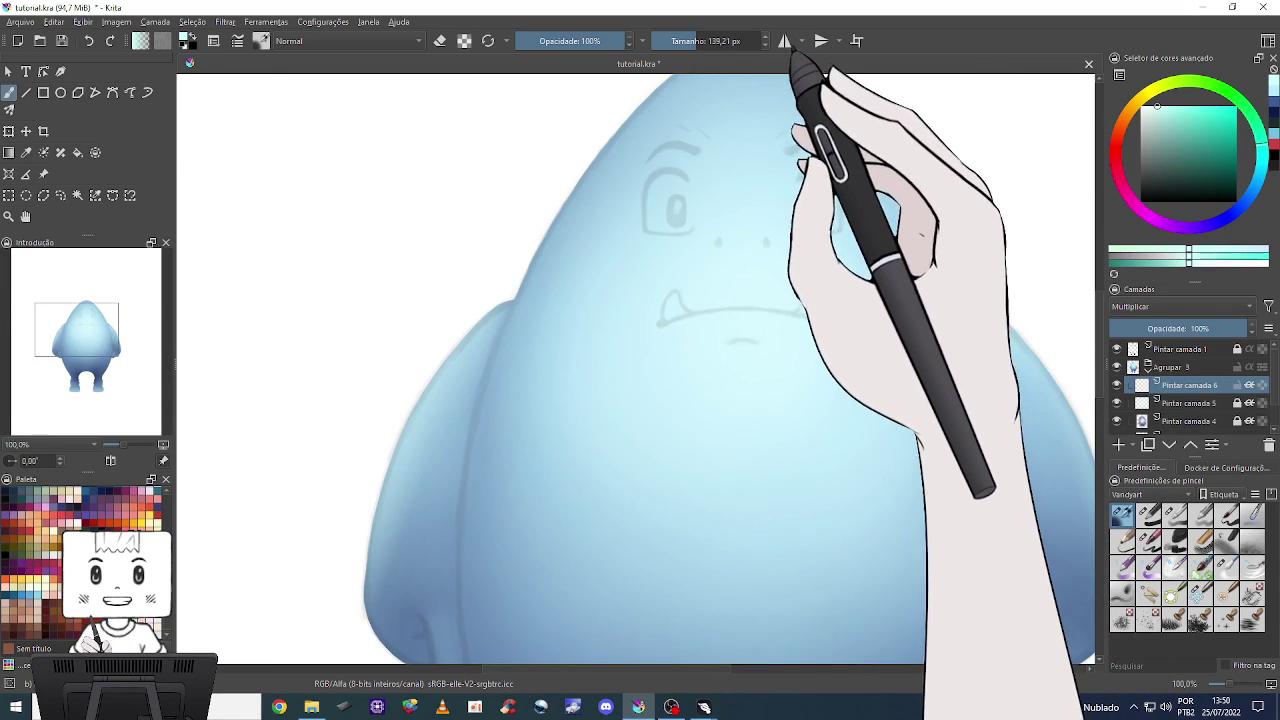
Turn on horizontal mirror, zoom to 200%, sample a medium blue and shrink the brush to 8 px.
{"action": "left_click", "coordinate": [785, 40]}
{"action": "key", "text": "2"}
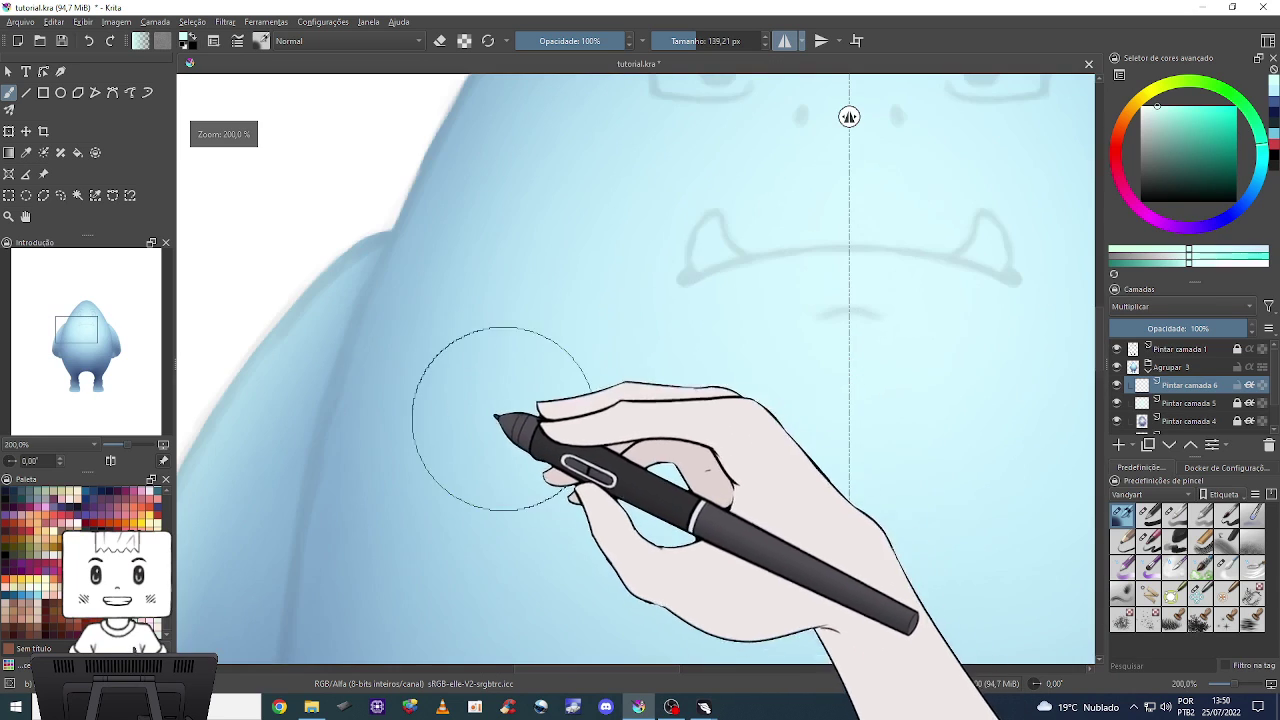
{"action": "left_click_drag", "start_coordinate": [414, 420], "coordinate": [651, 135]}
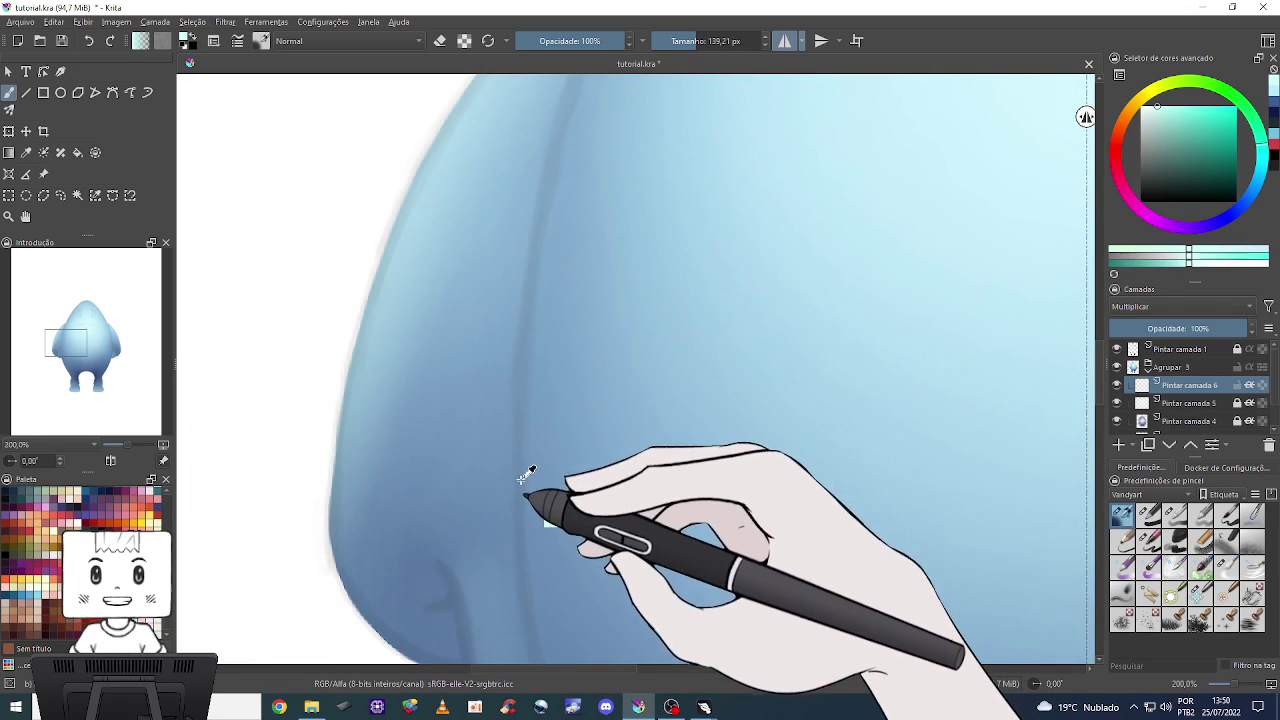
{"action": "left_click", "coordinate": [467, 495], "text": "ctrl"}
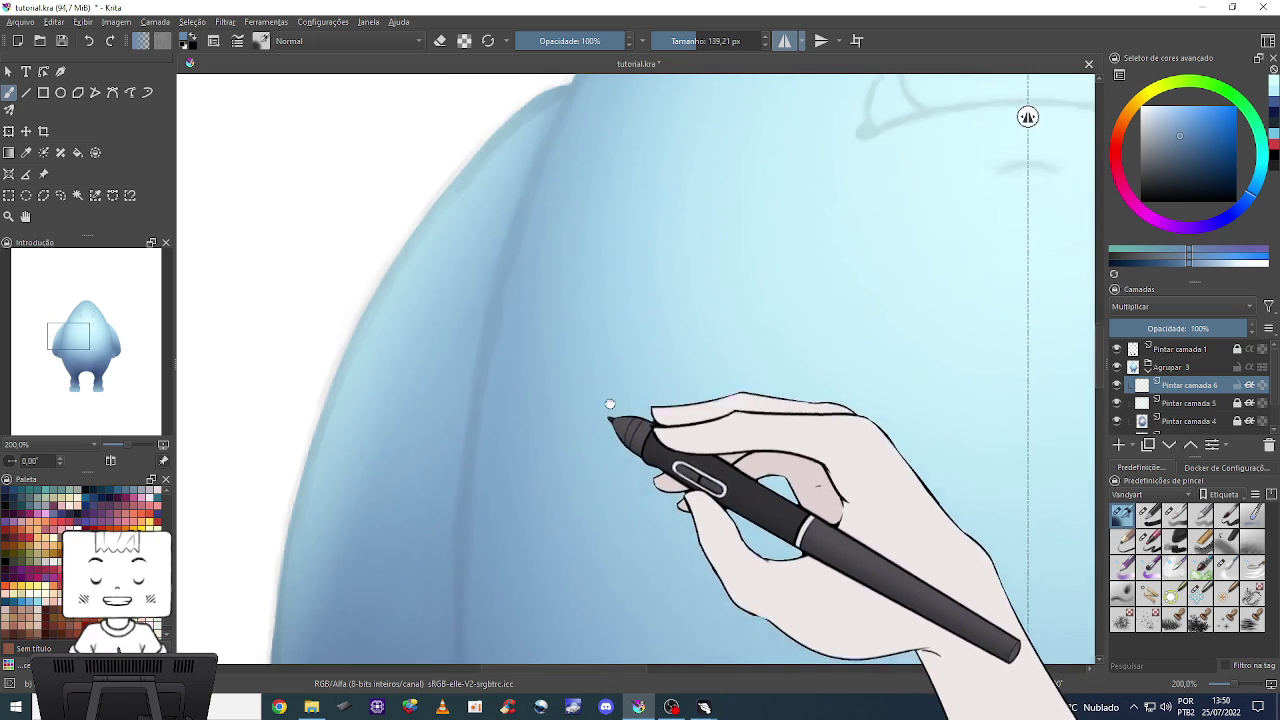
{"action": "left_click_drag", "start_coordinate": [609, 293], "coordinate": [493, 440]}
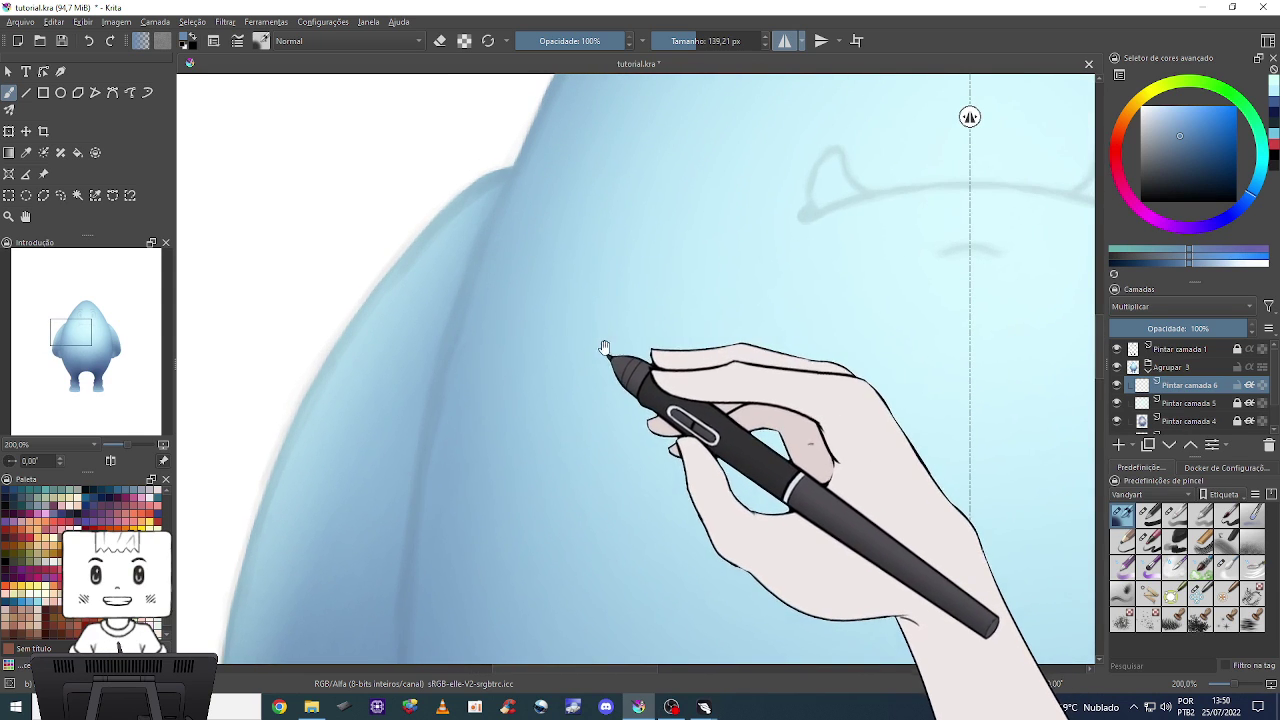
{"action": "left_click_drag", "start_coordinate": [620, 213], "coordinate": [423, 257]}
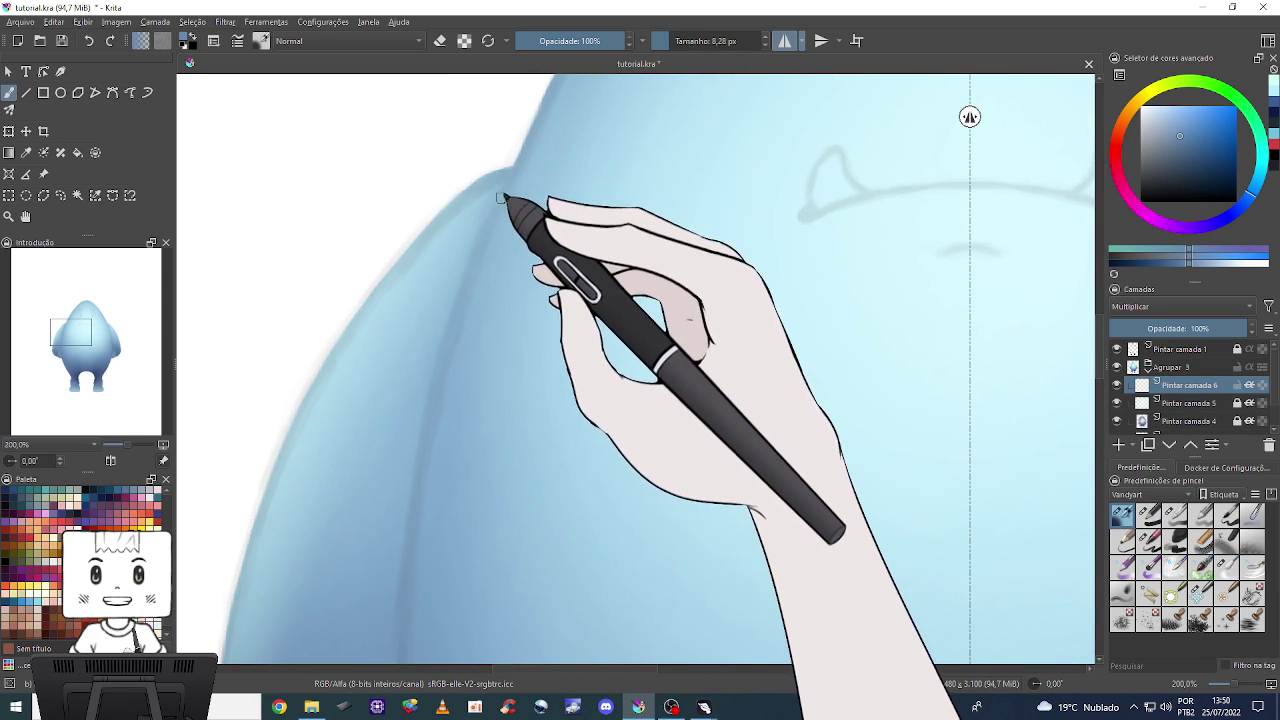
Paint a thin dark mirrored shadow line down the body's left edge.
{"action": "mouse_move", "coordinate": [514, 163]}
{"action": "left_mouse_down"}
{"action": "mouse_move", "coordinate": [478, 250]}
{"action": "mouse_move", "coordinate": [408, 534]}
{"action": "left_mouse_up"}
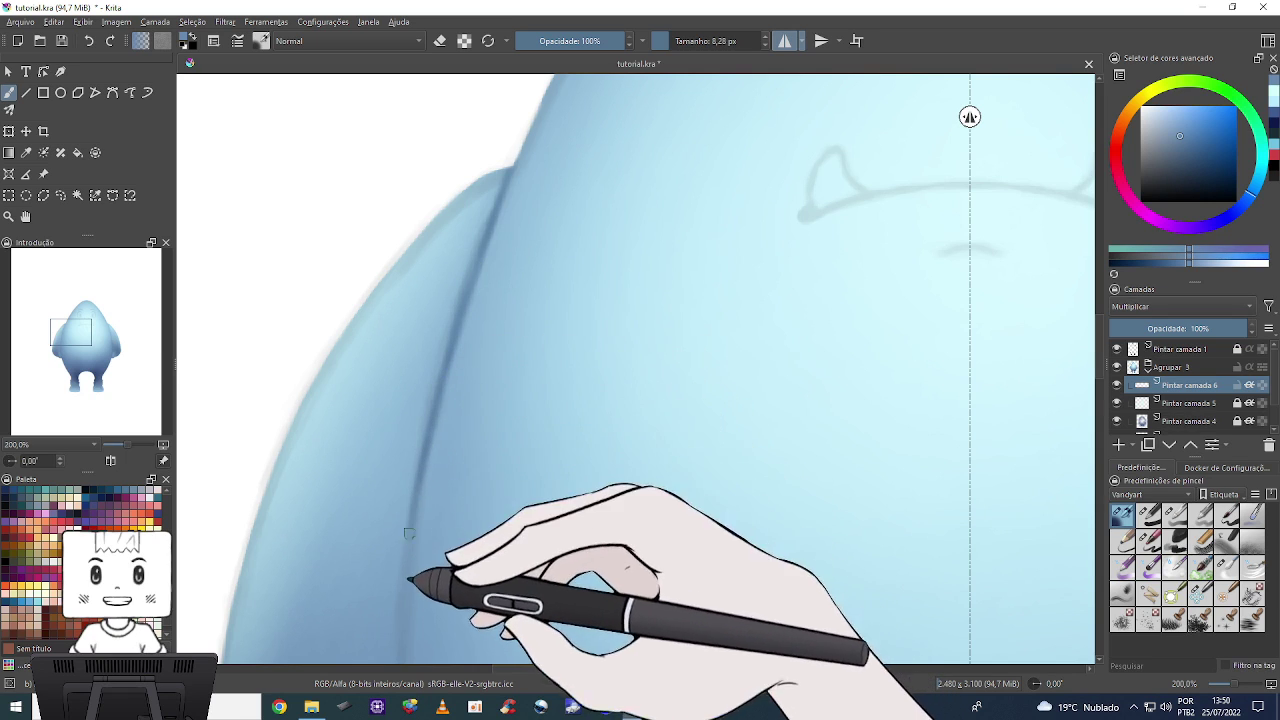
{"action": "left_click_drag", "start_coordinate": [400, 620], "coordinate": [468, 446]}
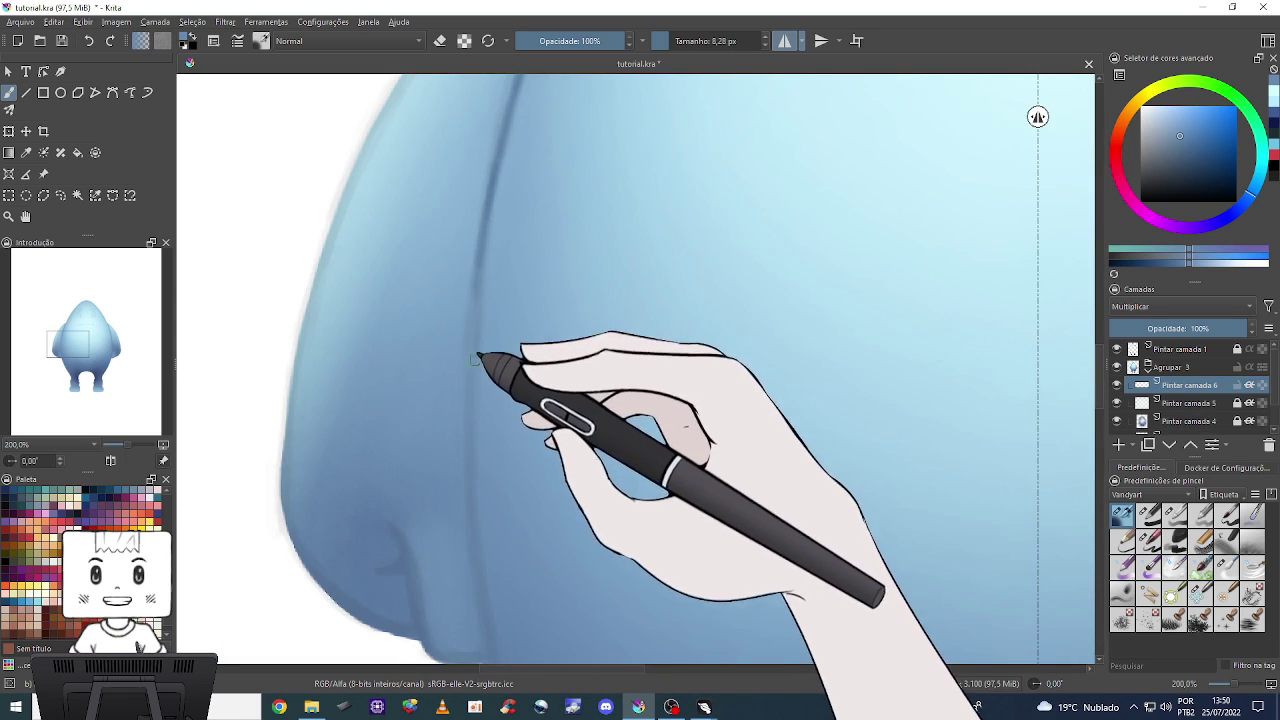
{"action": "left_click_drag", "start_coordinate": [480, 286], "coordinate": [466, 418]}
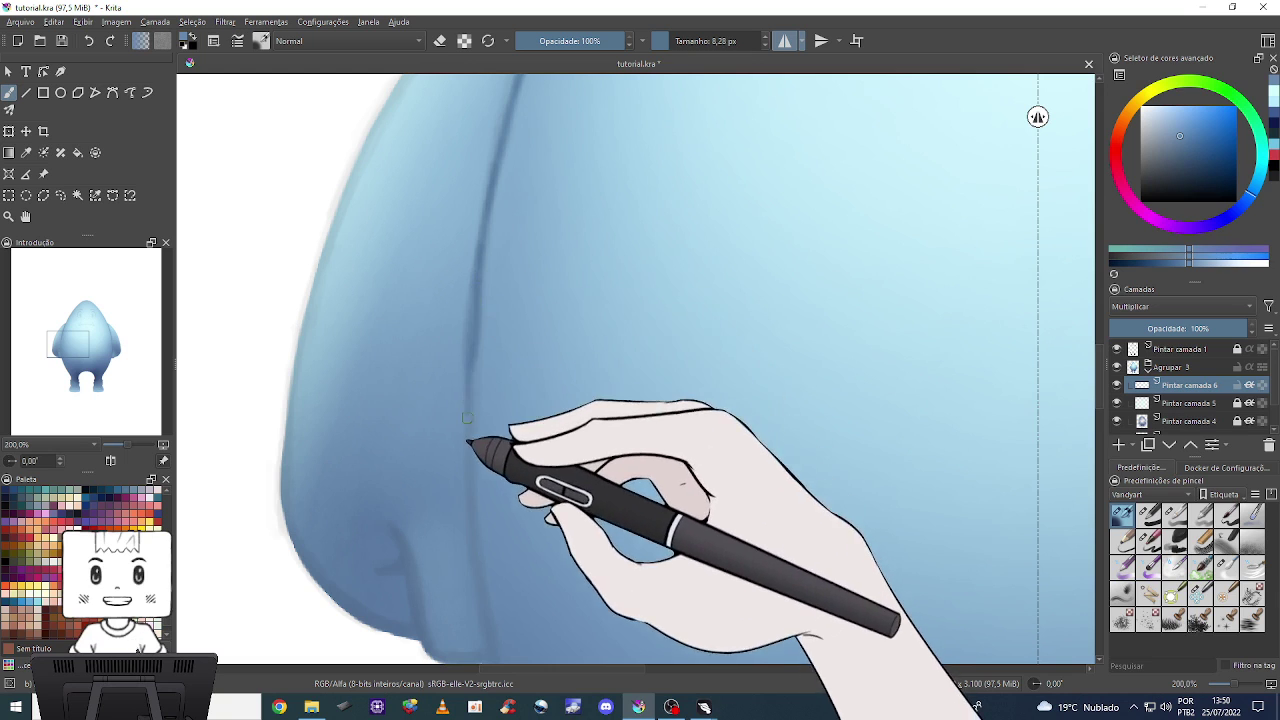
{"action": "left_click_drag", "start_coordinate": [486, 351], "coordinate": [478, 582]}
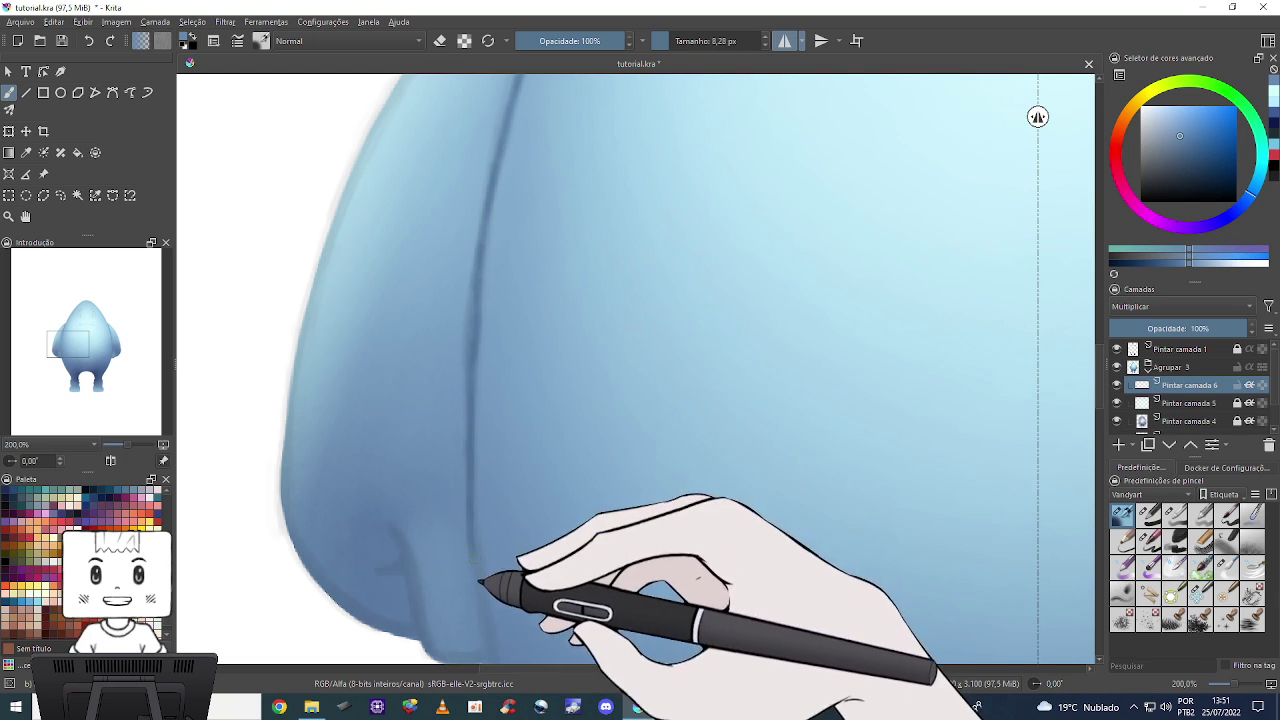
{"action": "left_click_drag", "start_coordinate": [517, 537], "coordinate": [477, 434]}
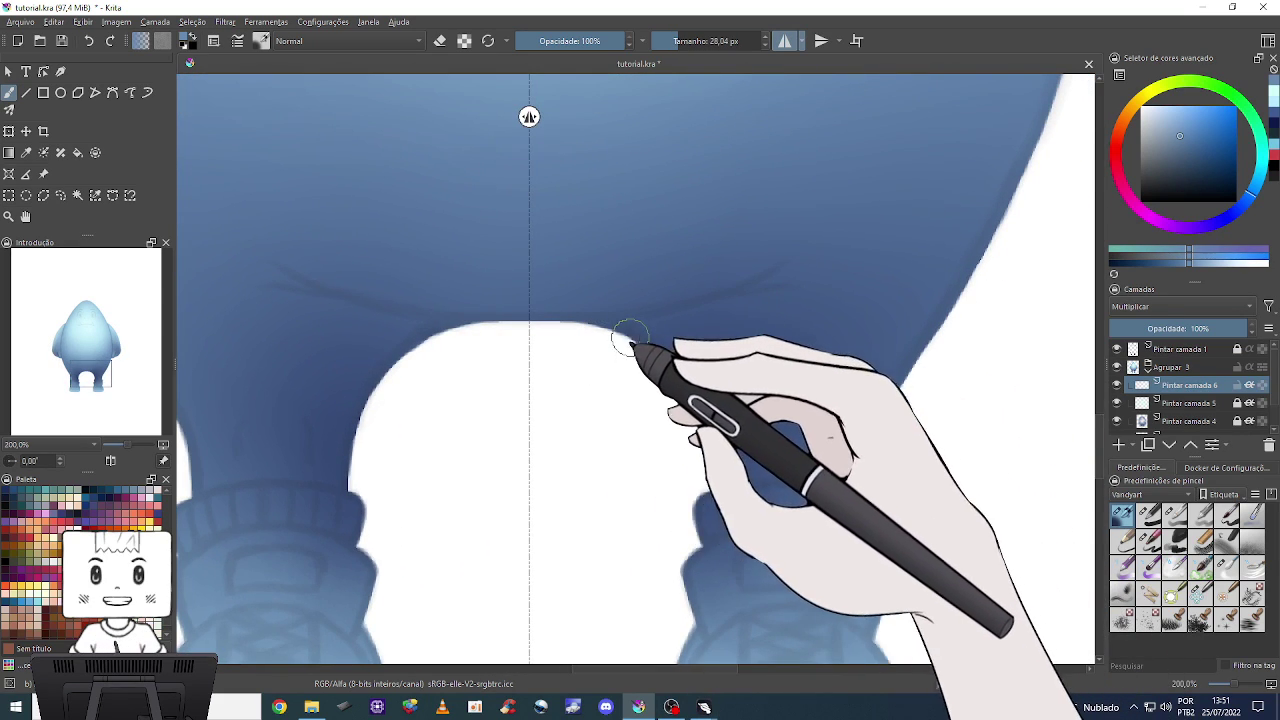
Shade the gap between the legs along the sock cuff edges.
{"action": "mouse_move", "coordinate": [591, 338]}
{"action": "left_mouse_down"}
{"action": "mouse_move", "coordinate": [779, 285]}
{"action": "mouse_move", "coordinate": [643, 363]}
{"action": "left_mouse_up"}
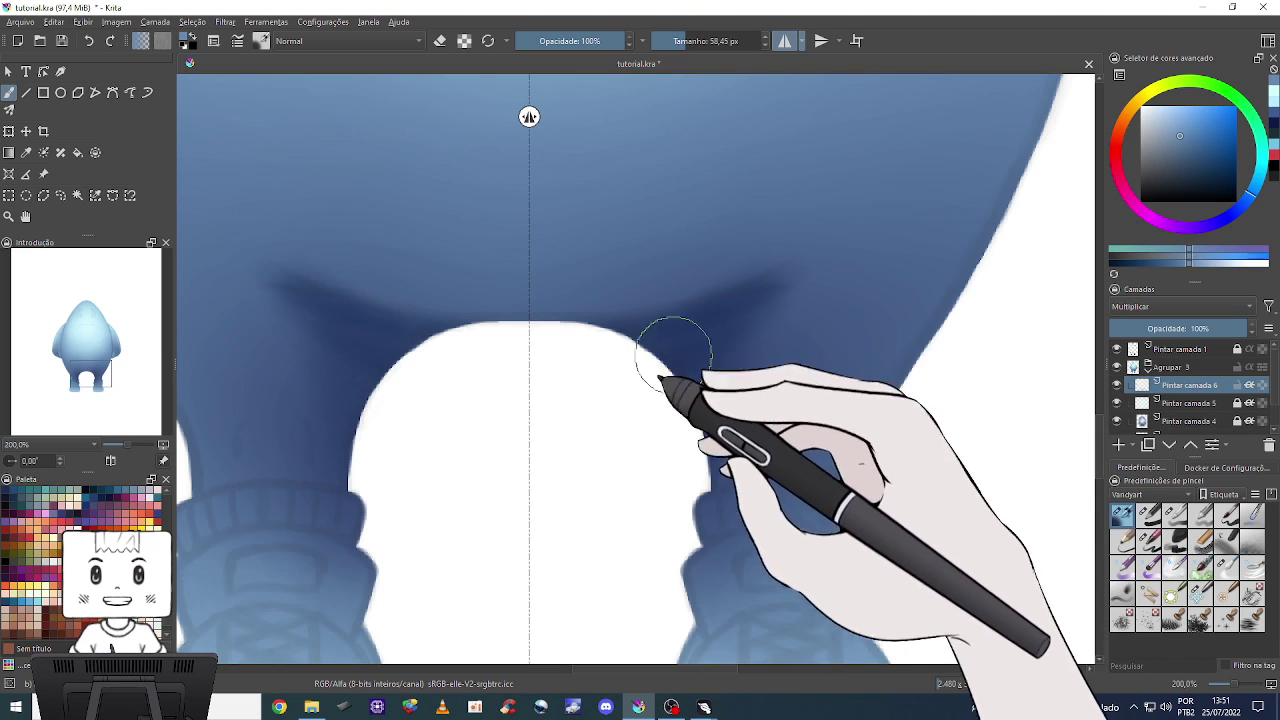
{"action": "key", "text": "["}
{"action": "key", "text": "["}
{"action": "key", "text": "["}
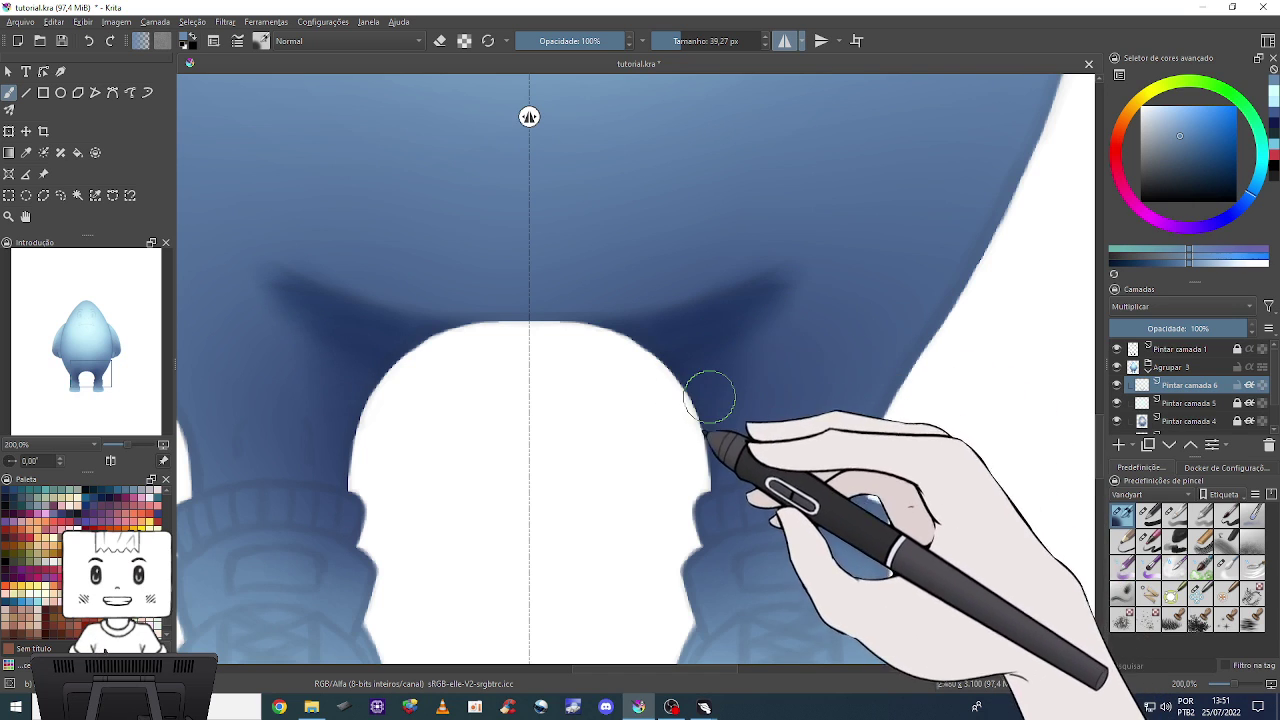
{"action": "left_click_drag", "start_coordinate": [800, 496], "coordinate": [710, 408]}
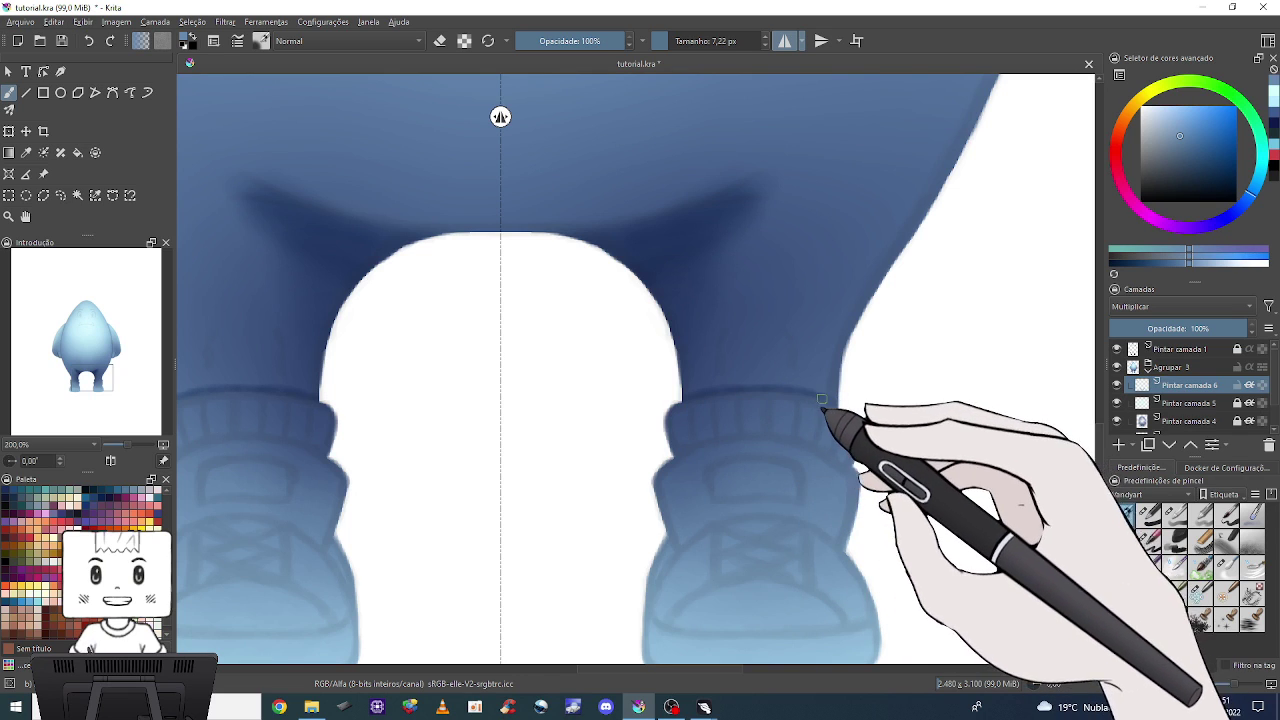
{"action": "left_click_drag", "start_coordinate": [826, 403], "coordinate": [752, 391]}
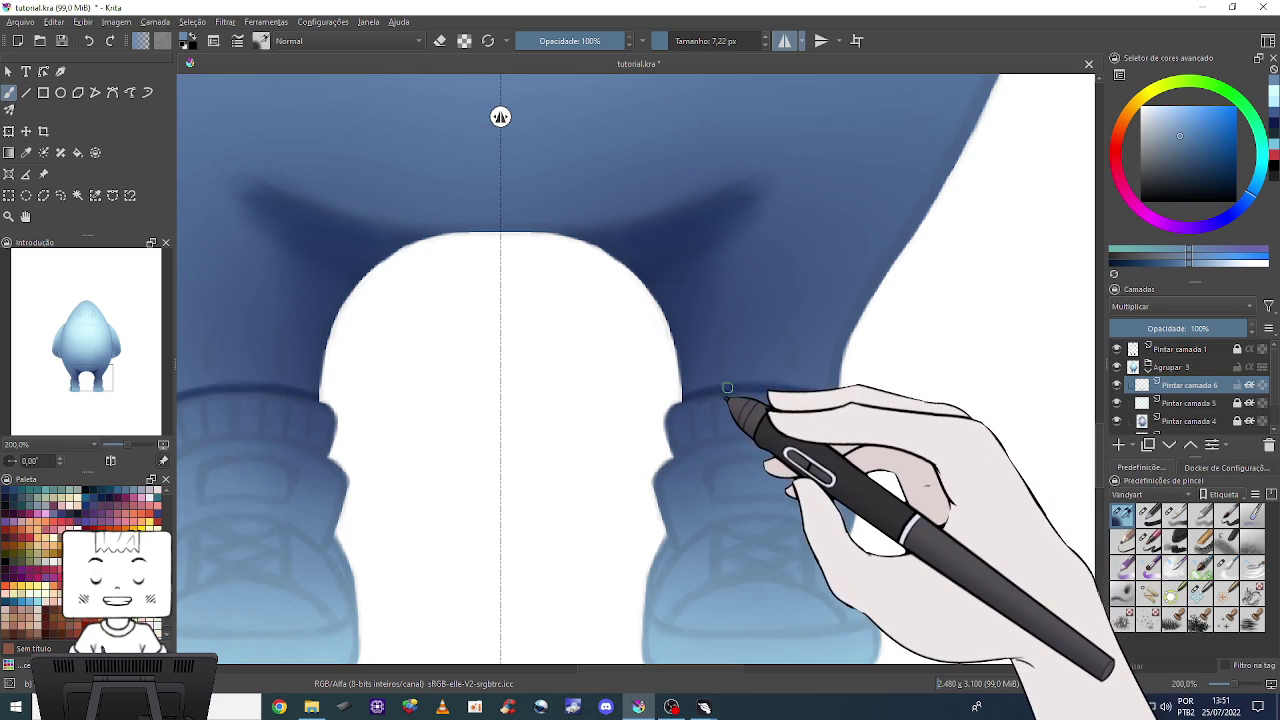
{"action": "left_click_drag", "start_coordinate": [677, 408], "coordinate": [706, 380]}
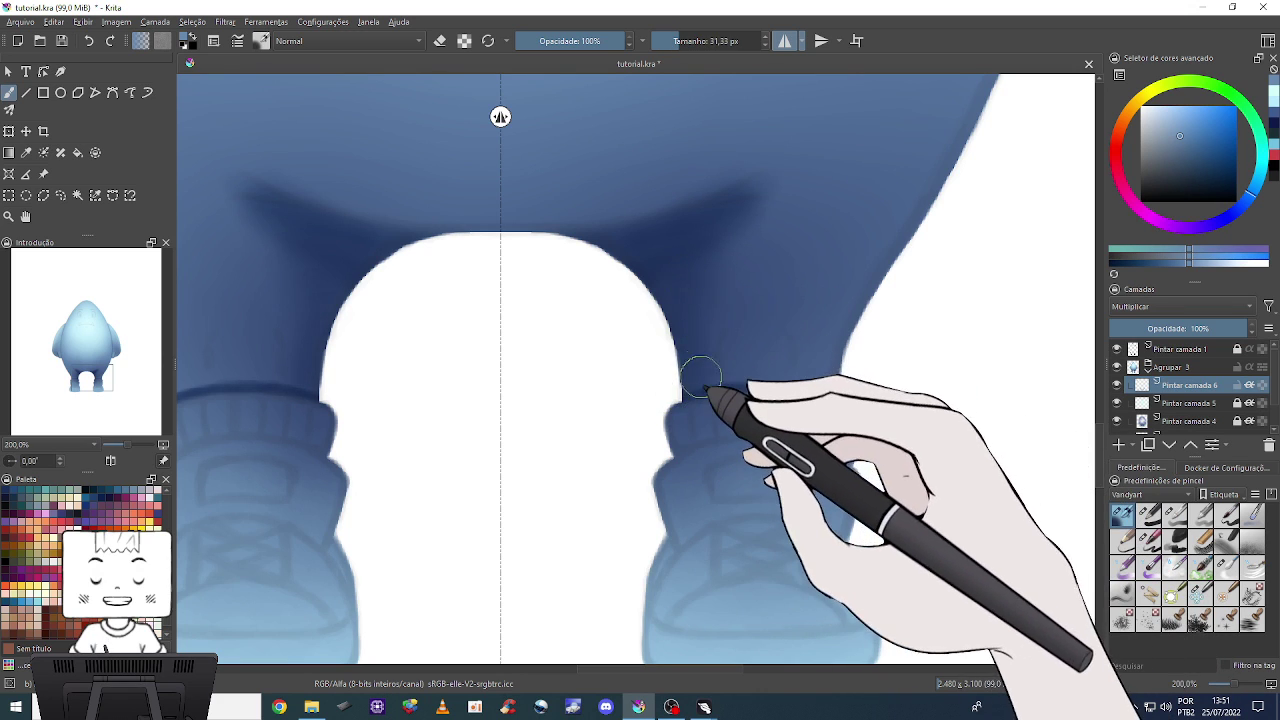
Zoom out, then centre the monster's body at 100% zoom.
{"action": "key", "text": "minus"}
{"action": "key", "text": "minus"}
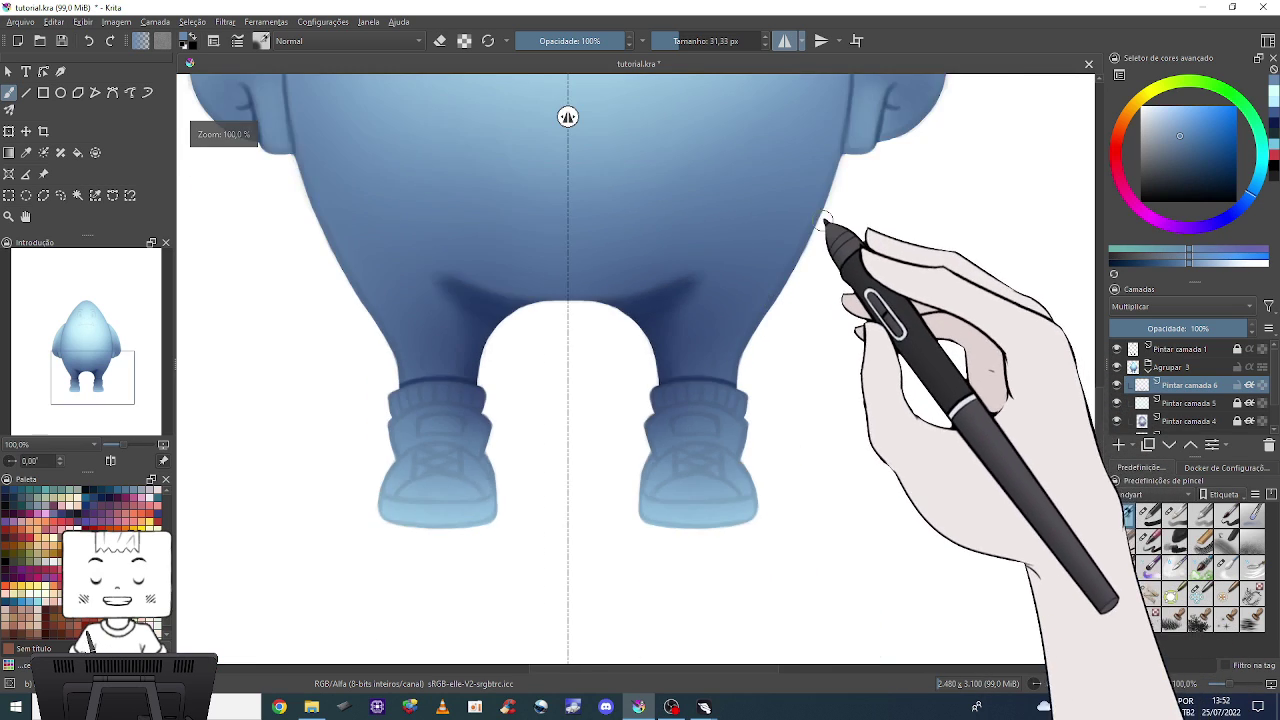
{"action": "key", "text": "minus"}
{"action": "key", "text": "minus"}
{"action": "key", "text": "minus"}
{"action": "key", "text": "plus"}
{"action": "key", "text": "plus"}
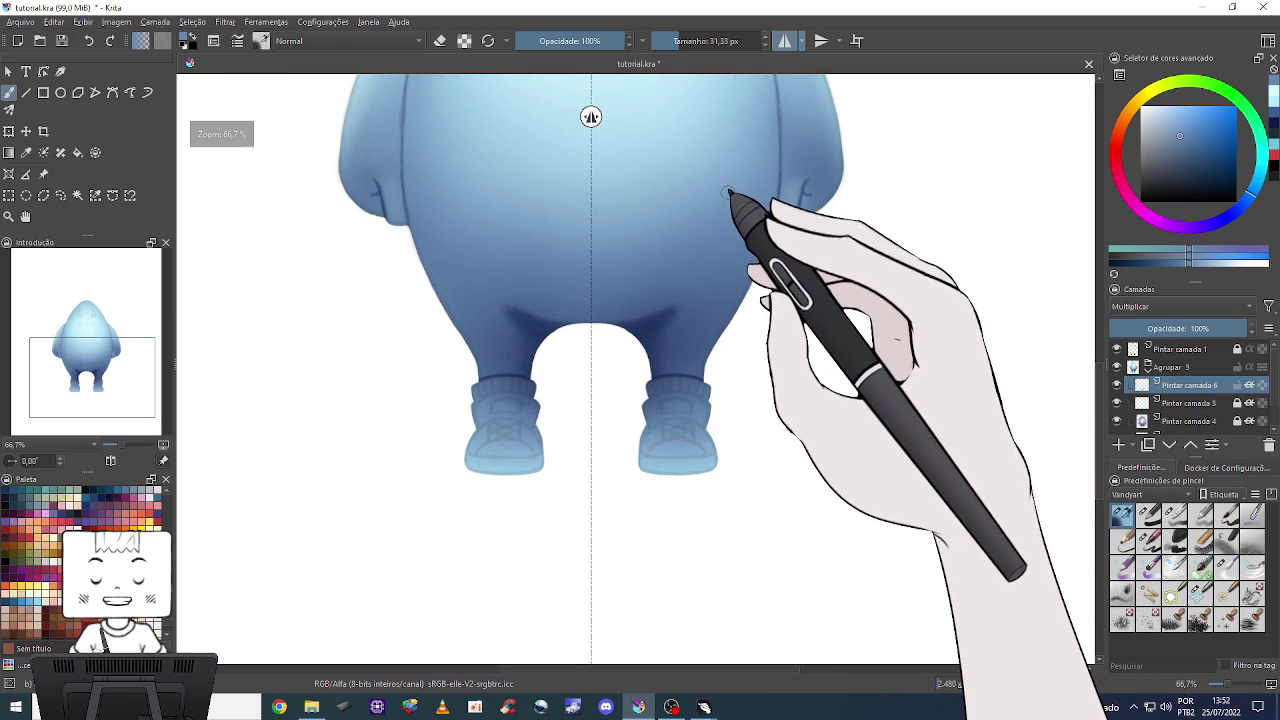
{"action": "left_click_drag", "start_coordinate": [734, 200], "coordinate": [734, 393]}
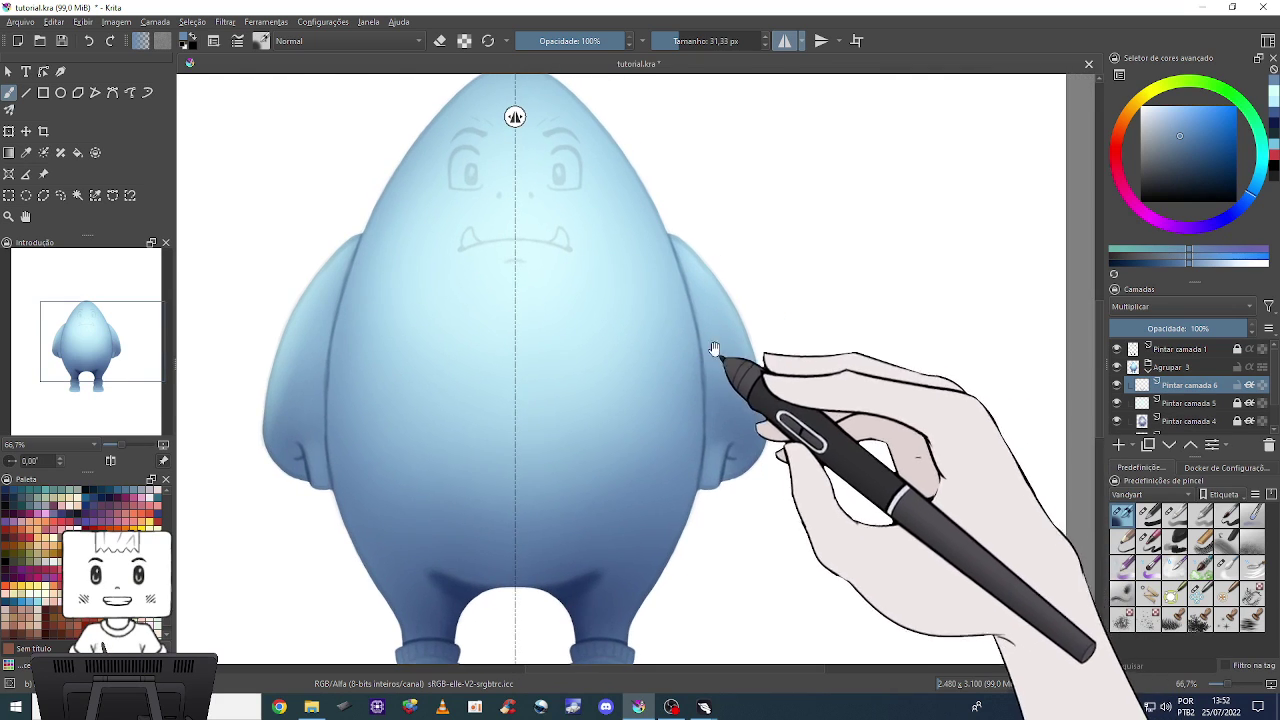
{"action": "left_click_drag", "start_coordinate": [462, 330], "coordinate": [708, 320]}
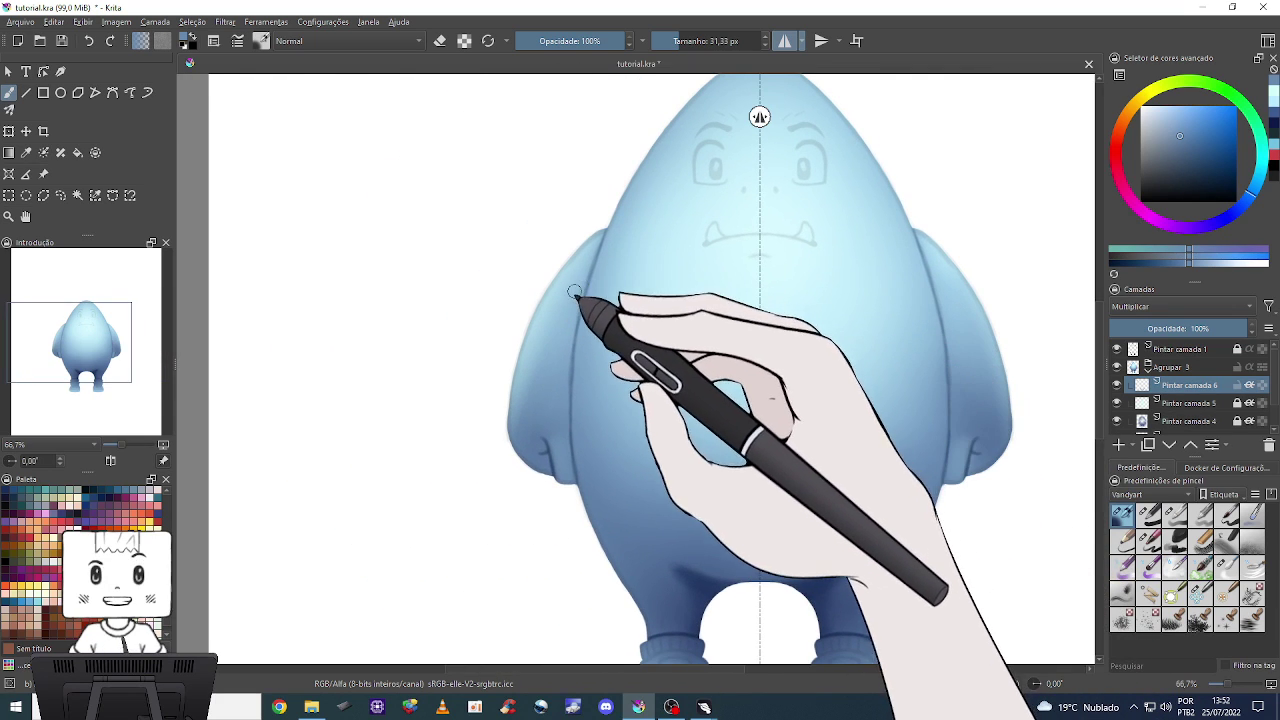
{"action": "key", "text": "plus"}
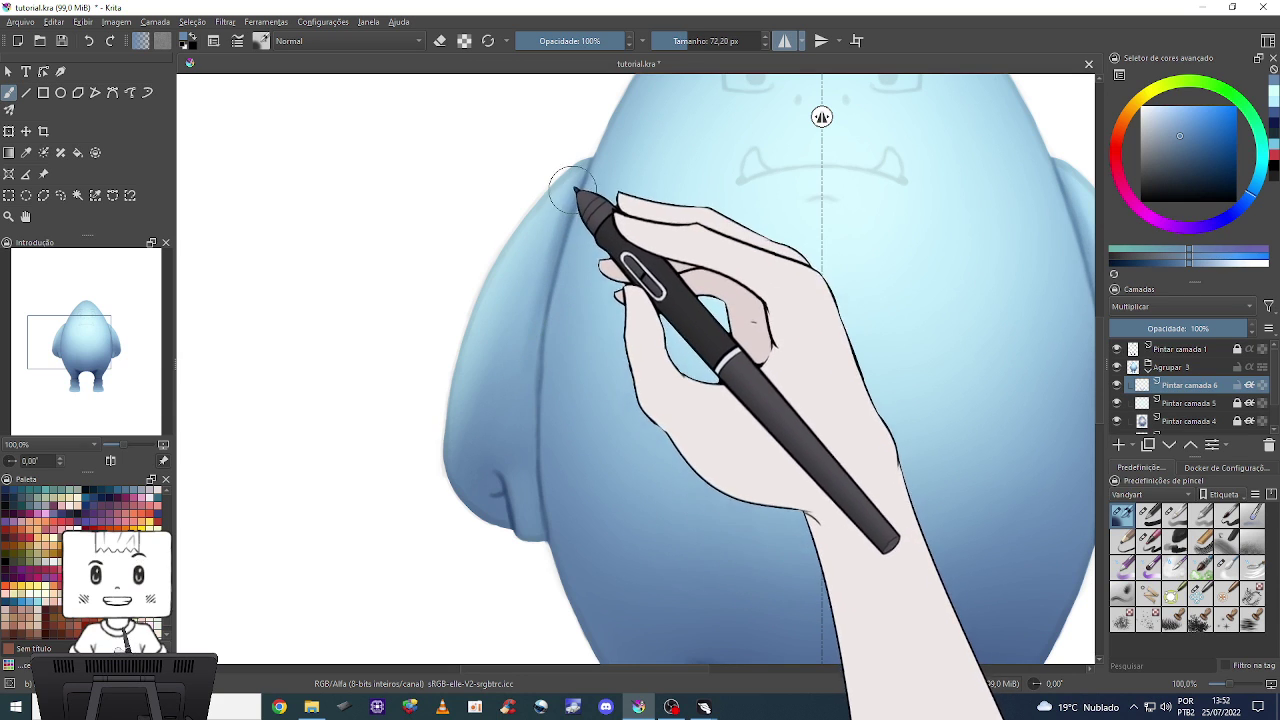
Paint soft mirrored multiply shading where the arms meet the body, adjusting brush size.
{"action": "left_click_drag", "start_coordinate": [528, 340], "coordinate": [551, 265]}
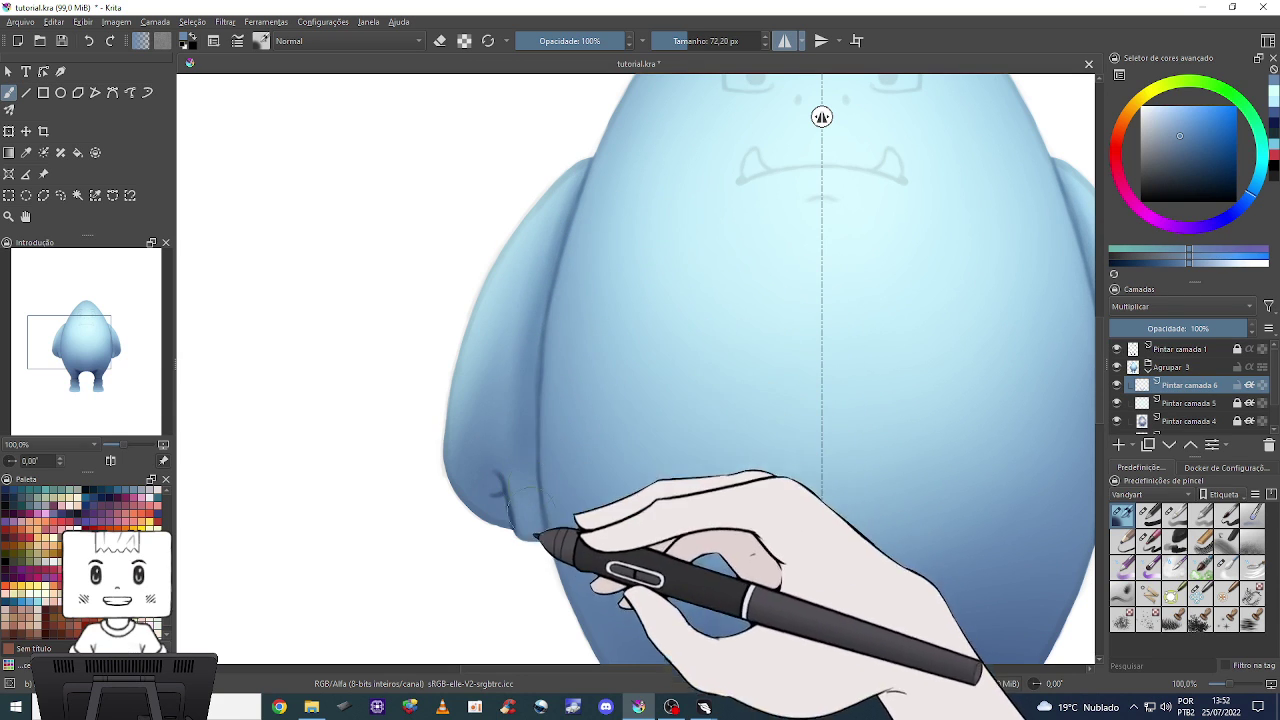
{"action": "mouse_move", "coordinate": [543, 530]}
{"action": "left_mouse_down"}
{"action": "mouse_move", "coordinate": [538, 315]}
{"action": "mouse_move", "coordinate": [537, 326]}
{"action": "left_mouse_up"}
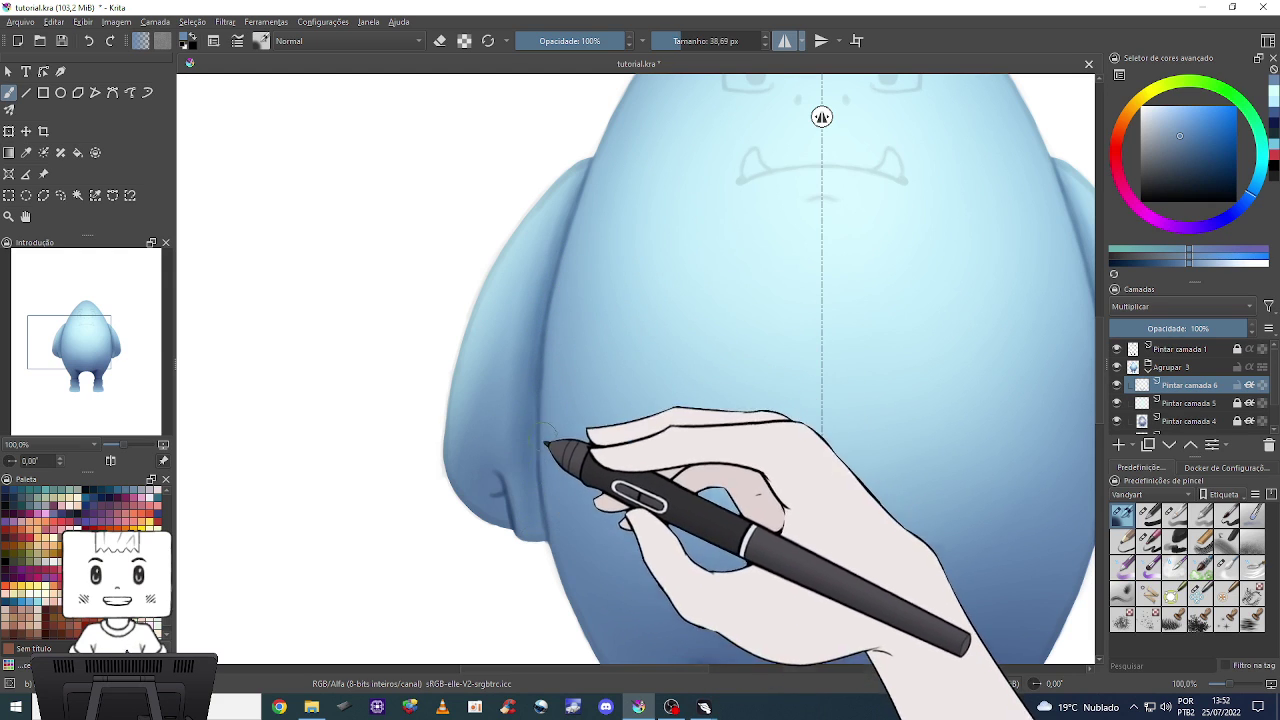
{"action": "key", "text": "e"}
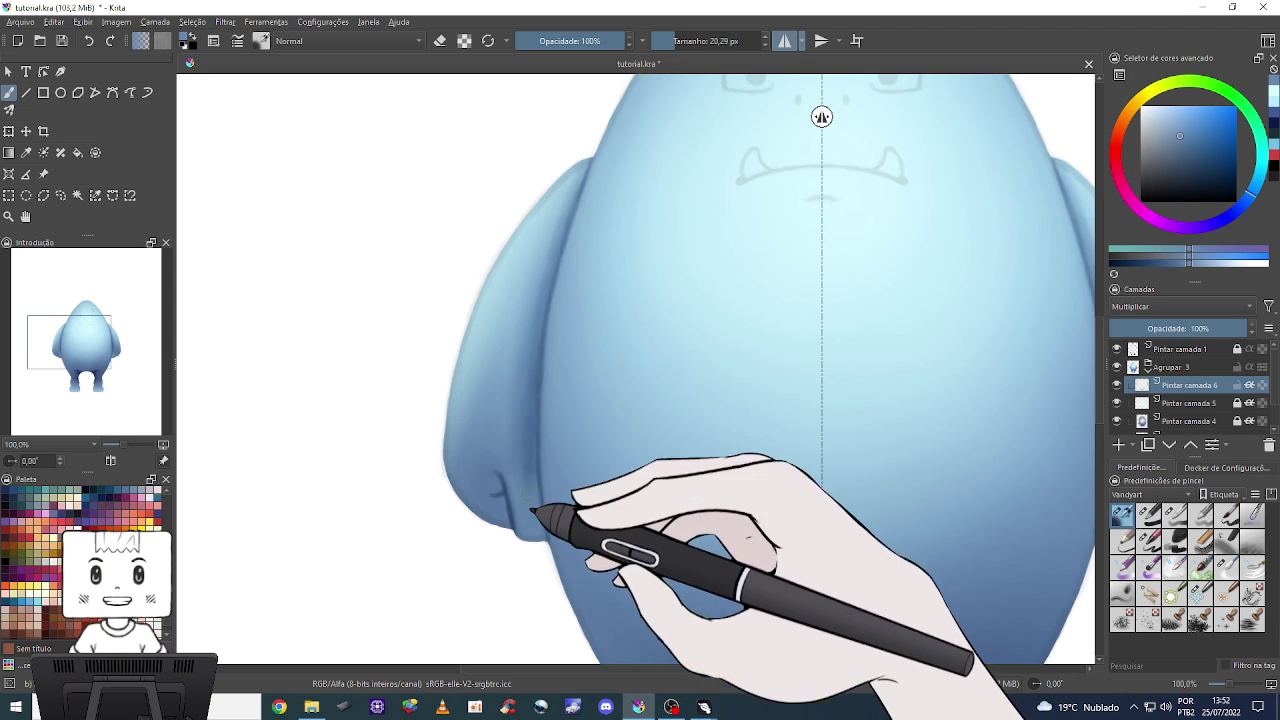
{"action": "left_click_drag", "start_coordinate": [537, 415], "coordinate": [517, 412]}
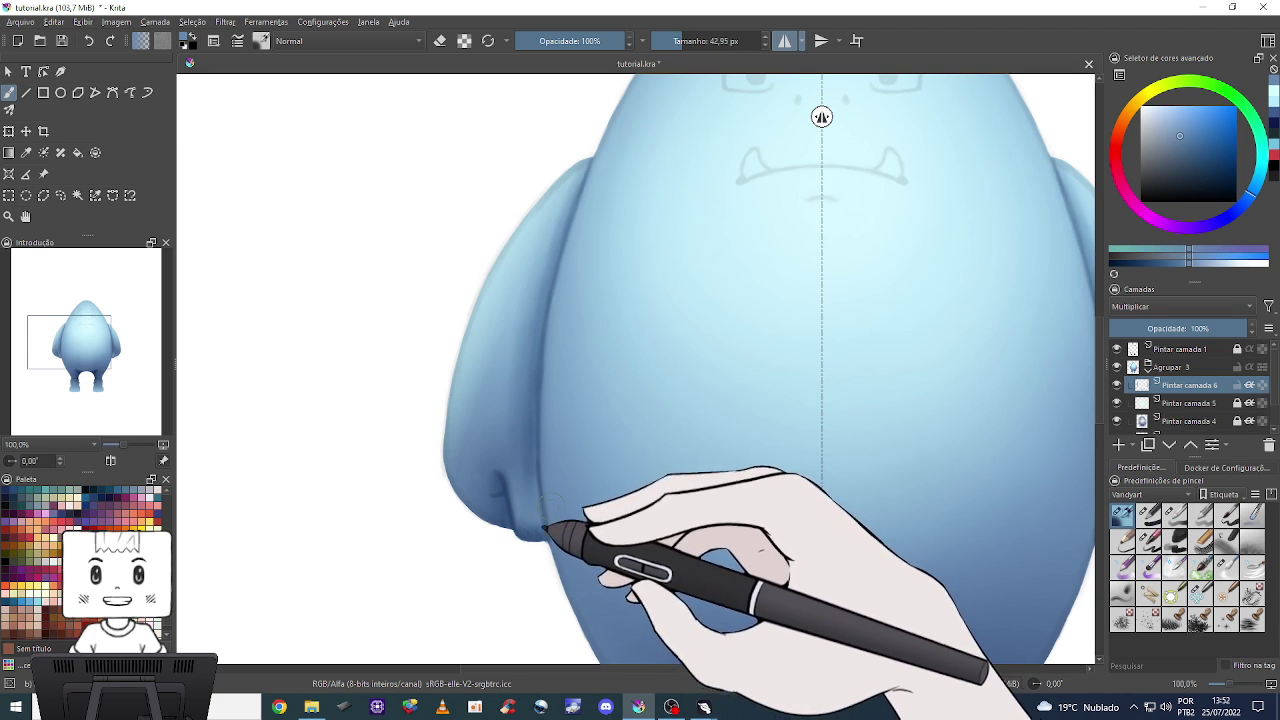
{"action": "key", "text": "bracketleft"}
{"action": "key", "text": "bracketleft"}
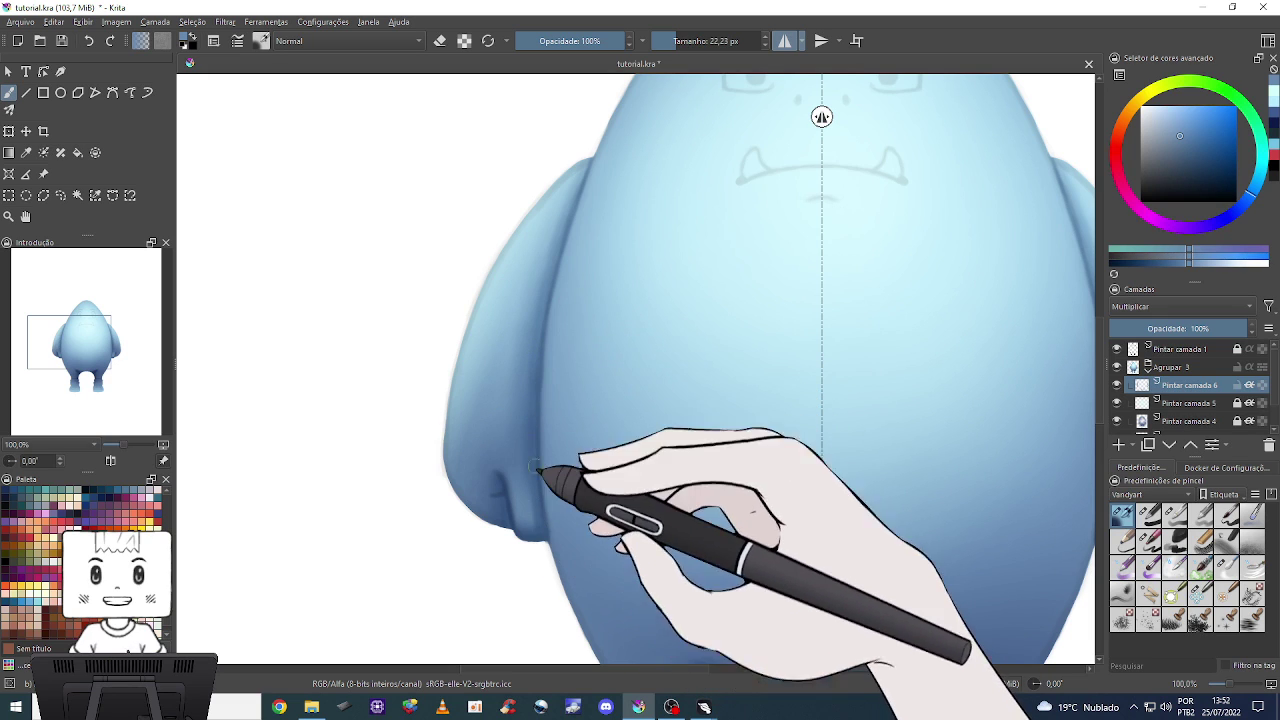
{"action": "left_click_drag", "start_coordinate": [766, 120], "coordinate": [687, 255]}
{"action": "key", "text": "bracketleft"}
{"action": "key", "text": "bracketleft"}
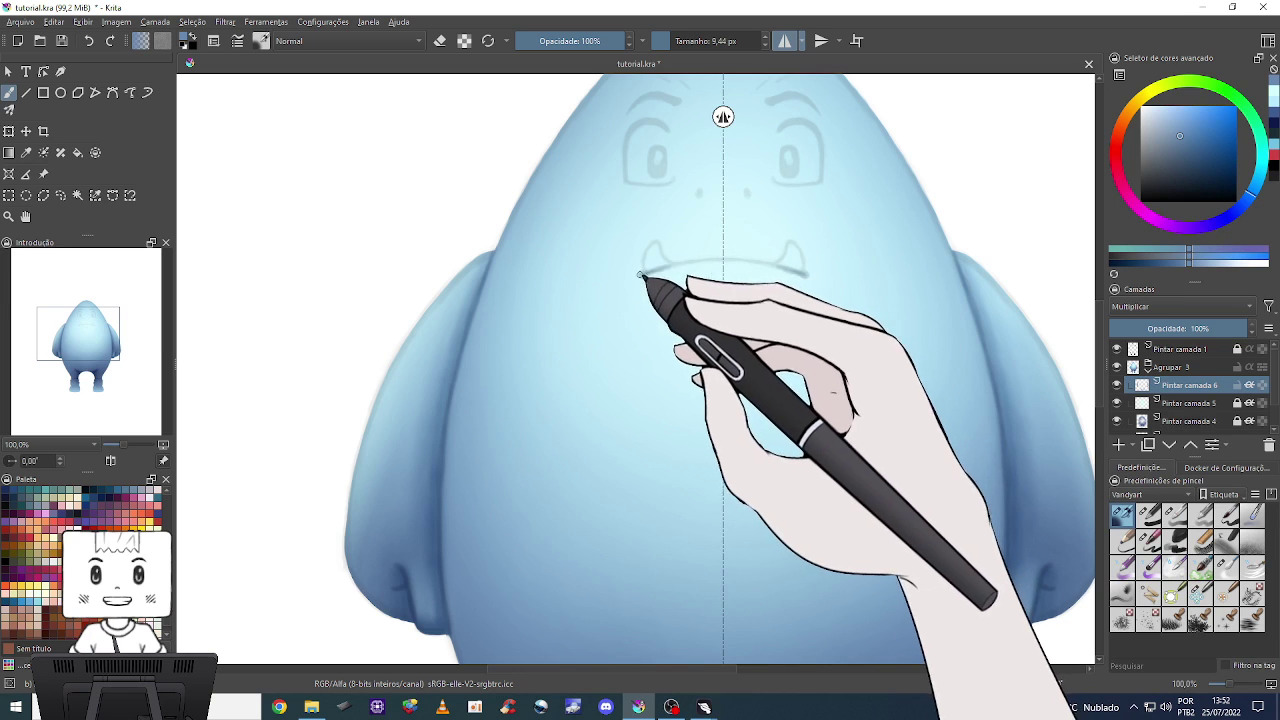
Draw and darken the mirrored mouth line, then add a shadow beneath it and nostril dots.
{"action": "left_click_drag", "start_coordinate": [638, 275], "coordinate": [711, 262]}
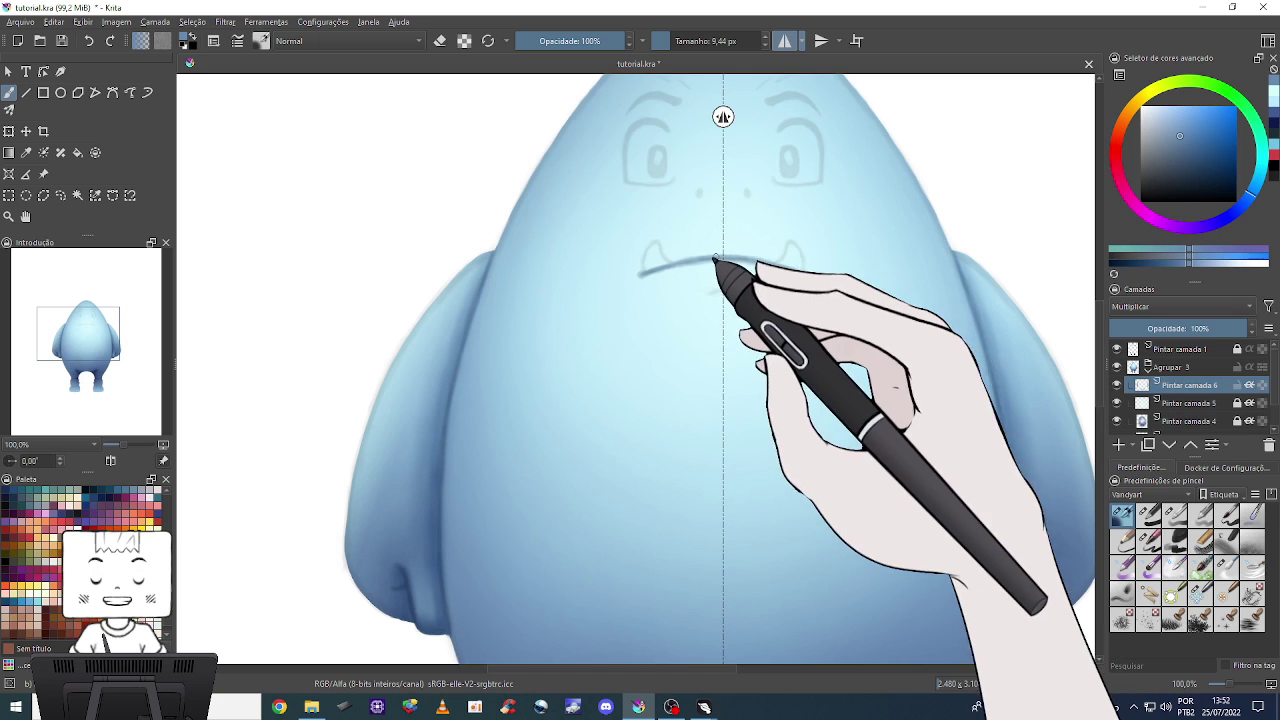
{"action": "mouse_move", "coordinate": [640, 273]}
{"action": "left_mouse_down"}
{"action": "mouse_move", "coordinate": [722, 262]}
{"action": "mouse_move", "coordinate": [736, 299]}
{"action": "left_mouse_up"}
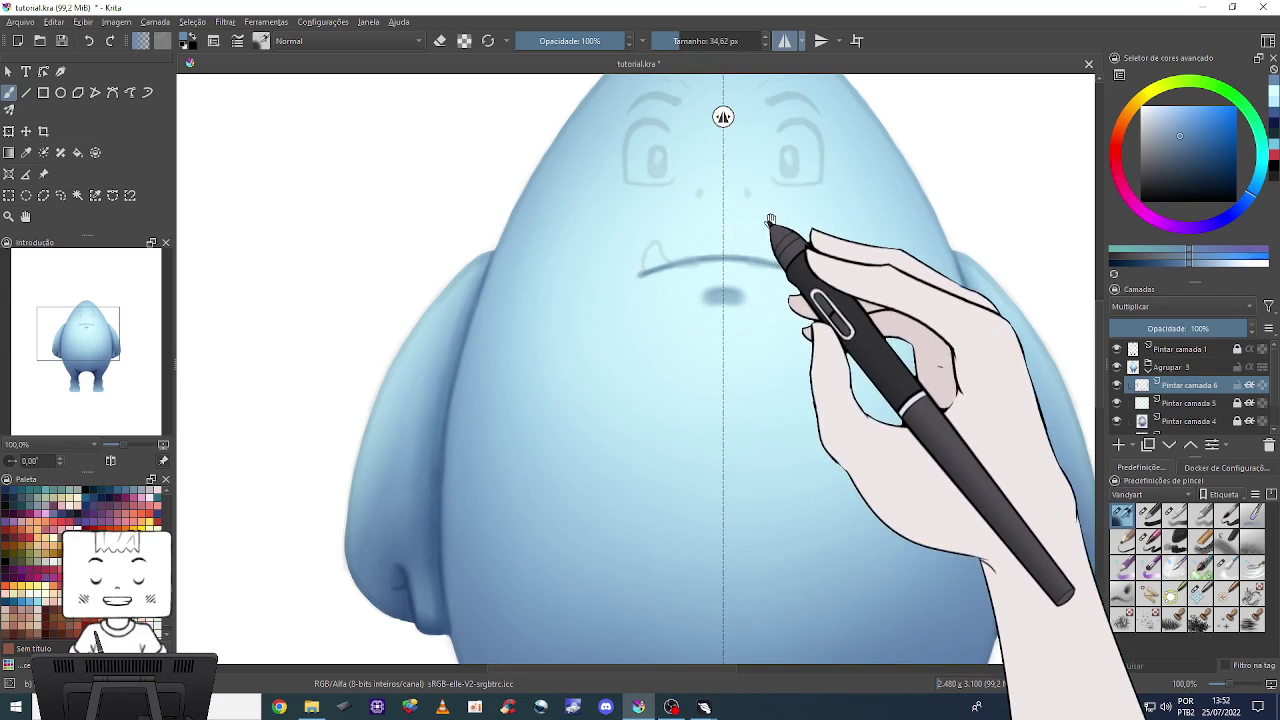
{"action": "mouse_move", "coordinate": [771, 223]}
{"action": "left_mouse_down"}
{"action": "mouse_move", "coordinate": [690, 327]}
{"action": "mouse_move", "coordinate": [704, 356]}
{"action": "left_mouse_up"}
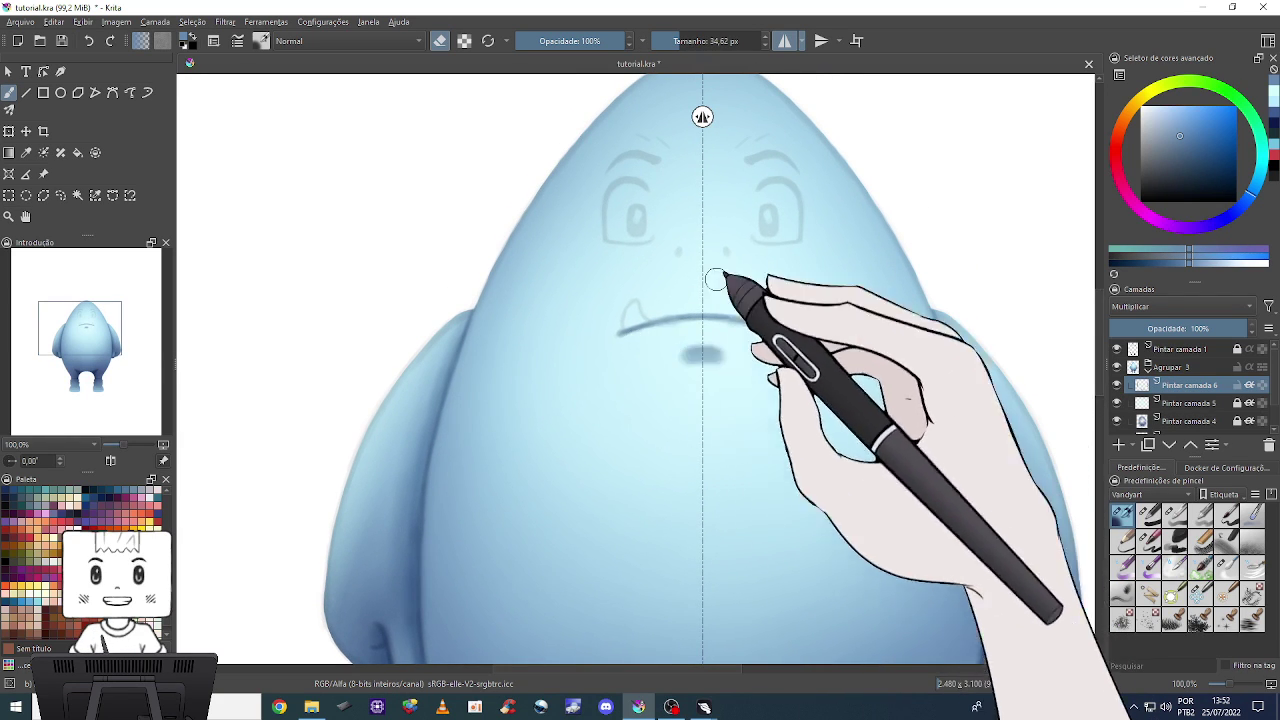
{"action": "left_click_drag", "start_coordinate": [716, 281], "coordinate": [707, 326]}
{"action": "key", "text": "["}
{"action": "key", "text": "["}
{"action": "key", "text": "["}
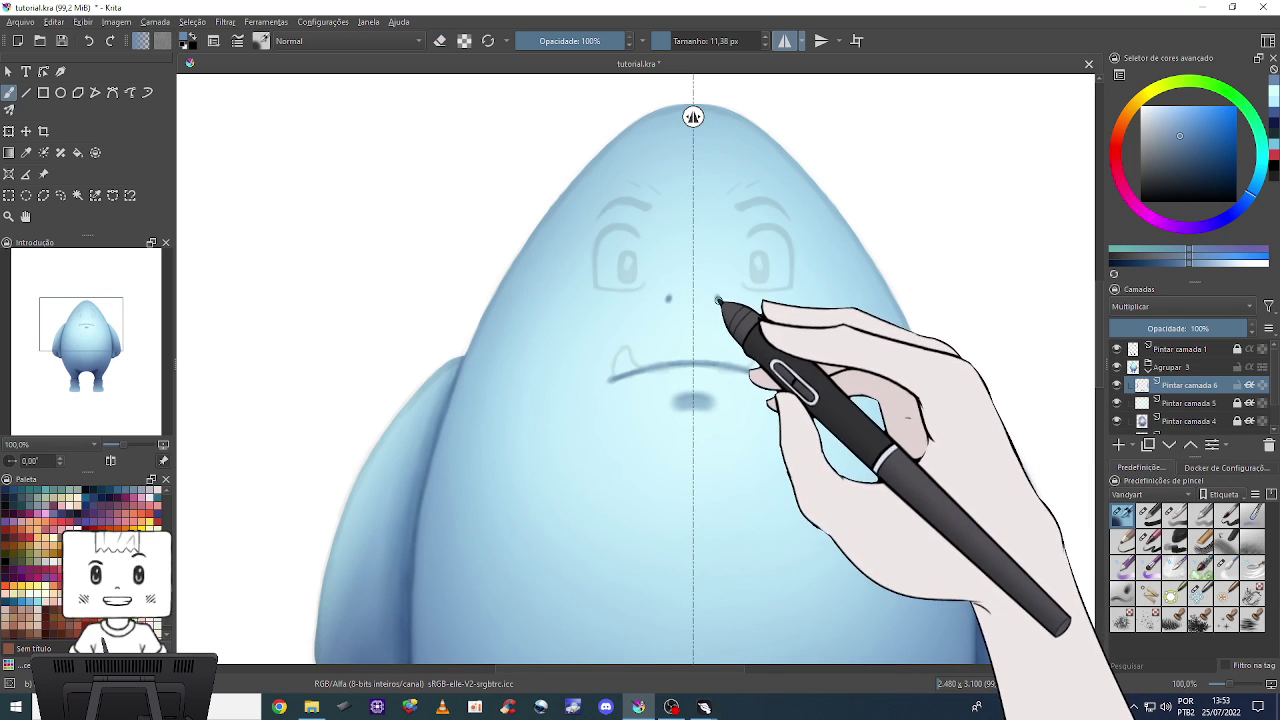
{"action": "key", "text": "minus"}
{"action": "key", "text": "minus"}
{"action": "key", "text": "minus"}
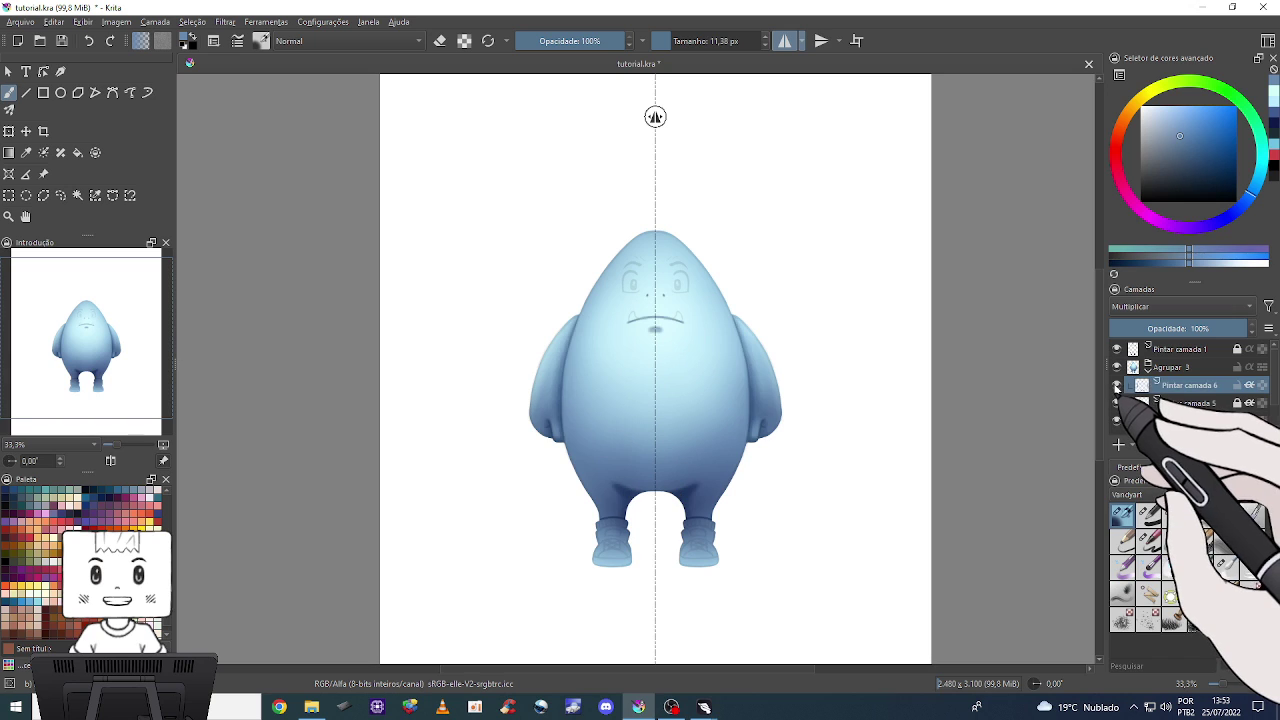
Hide the Pintar camada 1 sketch layer and pick a large soft brush of about 80 px.
{"action": "left_click", "coordinate": [1117, 349]}
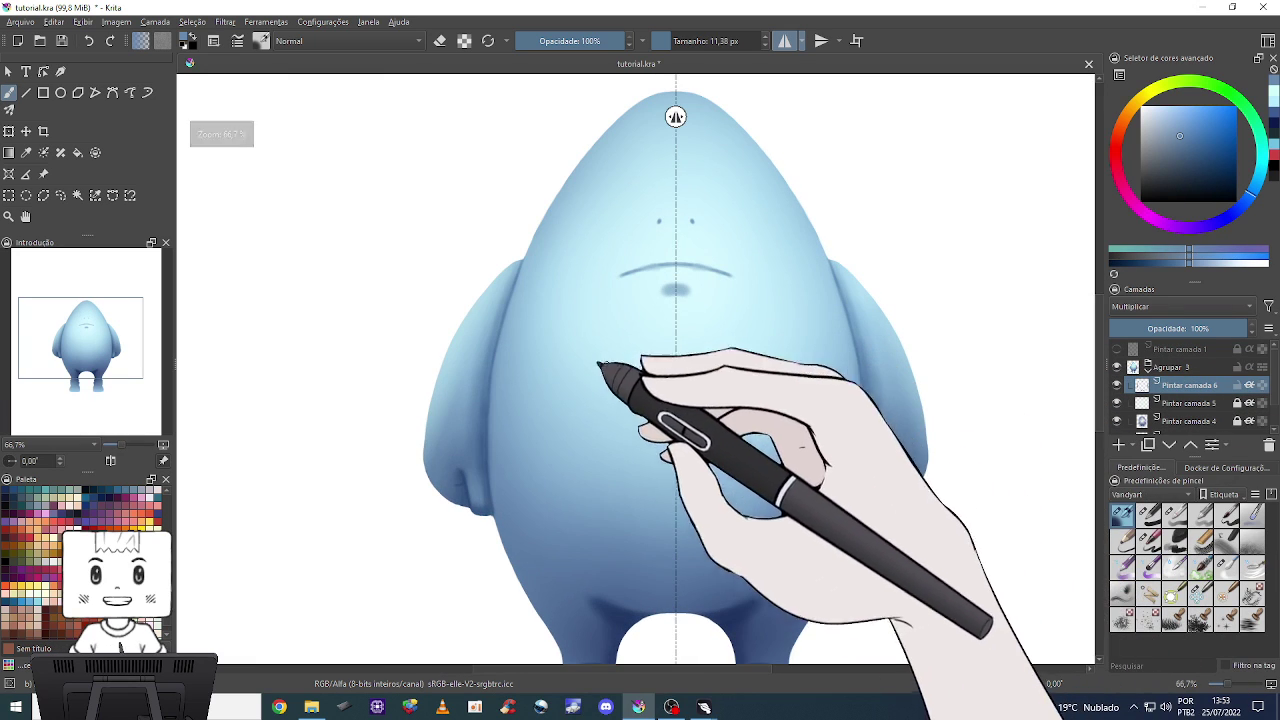
{"action": "left_click_drag", "start_coordinate": [500, 428], "coordinate": [572, 408]}
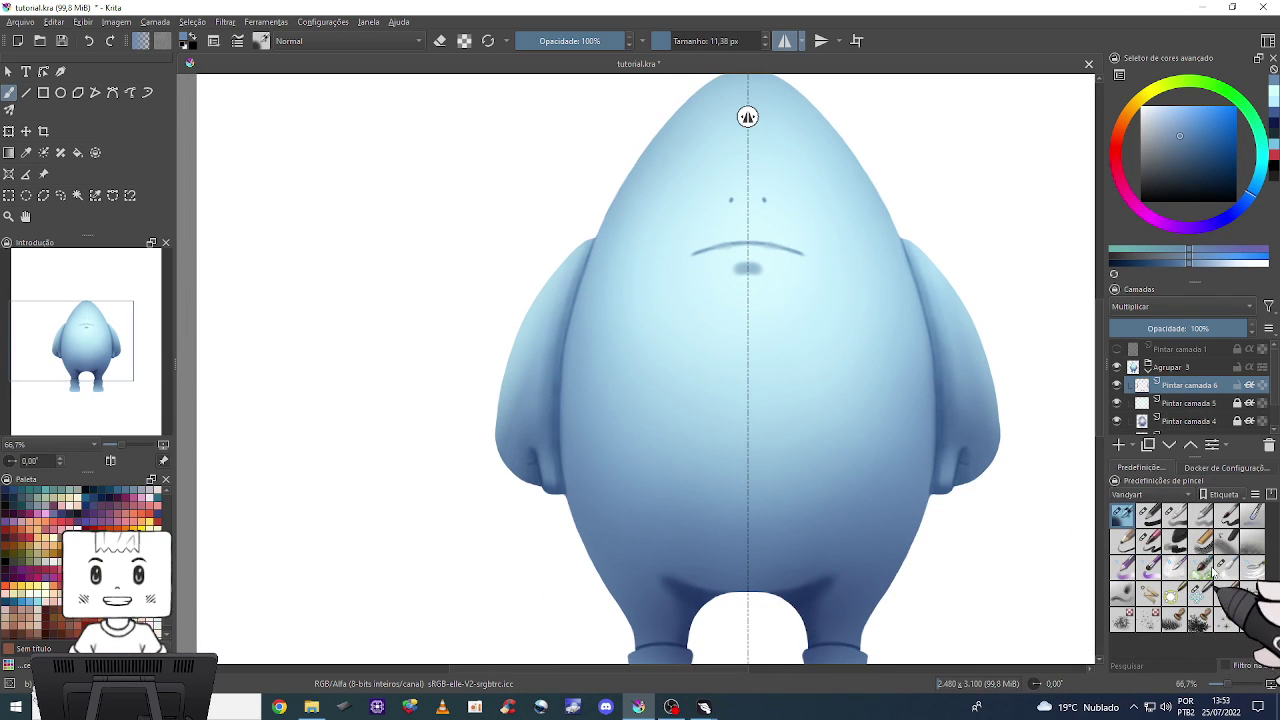
{"action": "left_click", "coordinate": [1226, 566]}
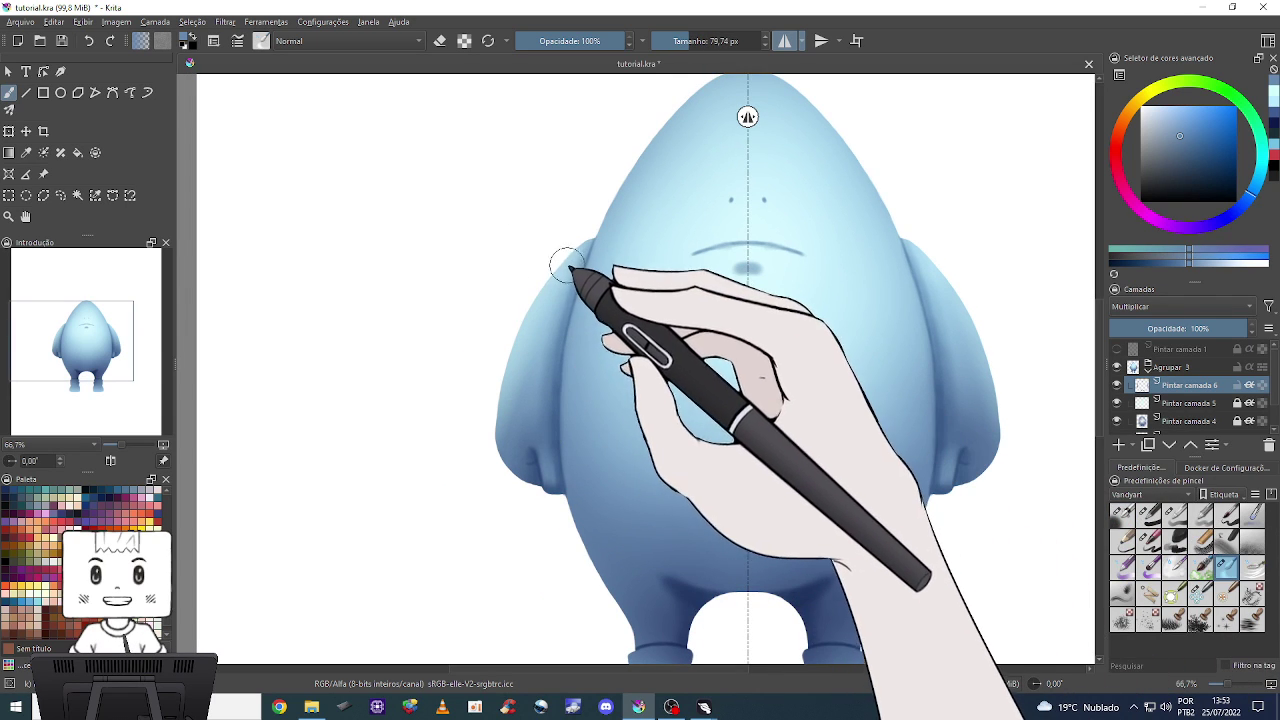
Soften the left-edge shading with a bigger soft brush, then frame the character at 50%.
{"action": "left_click_drag", "start_coordinate": [573, 251], "coordinate": [530, 445]}
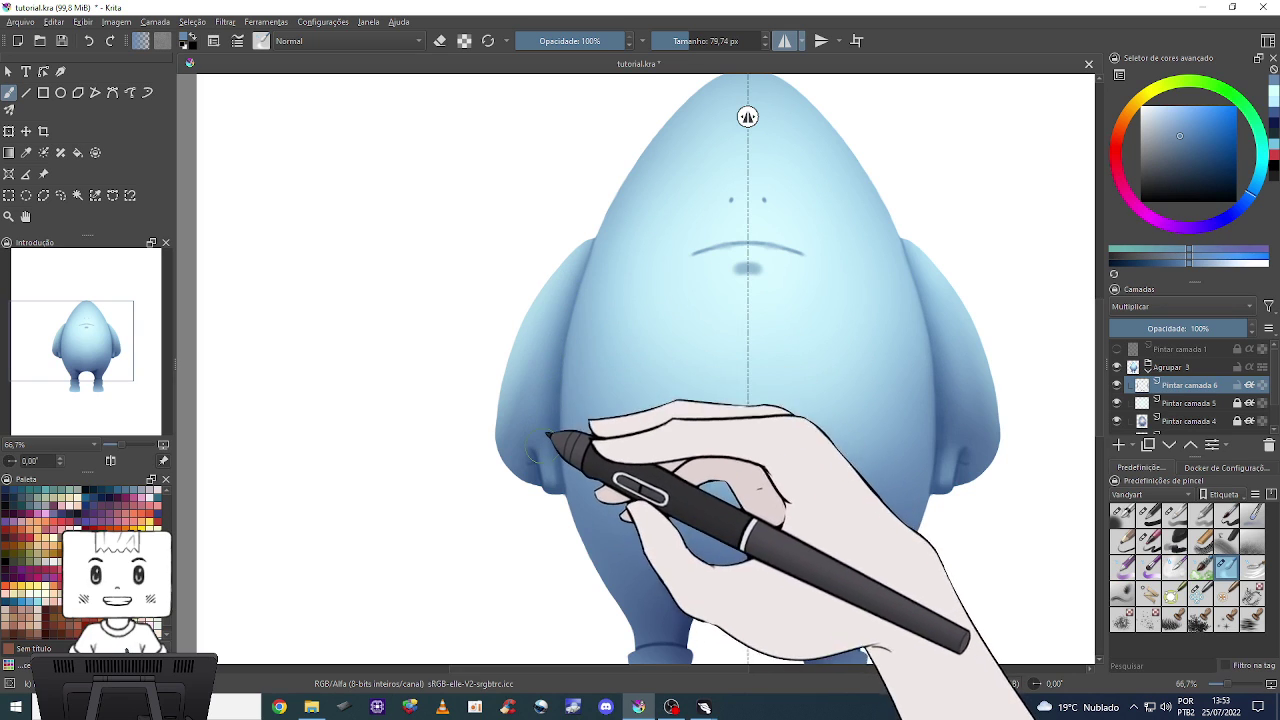
{"action": "left_click_drag", "start_coordinate": [541, 388], "coordinate": [548, 462]}
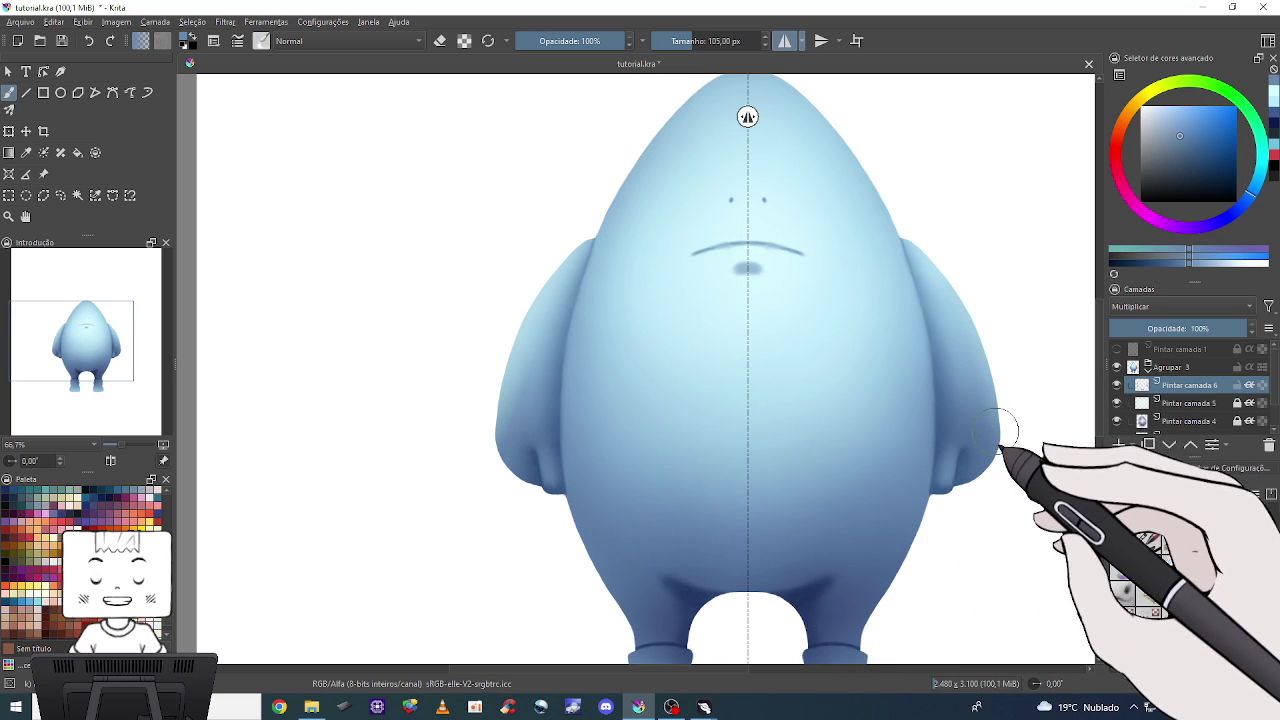
{"action": "left_click", "coordinate": [1198, 526]}
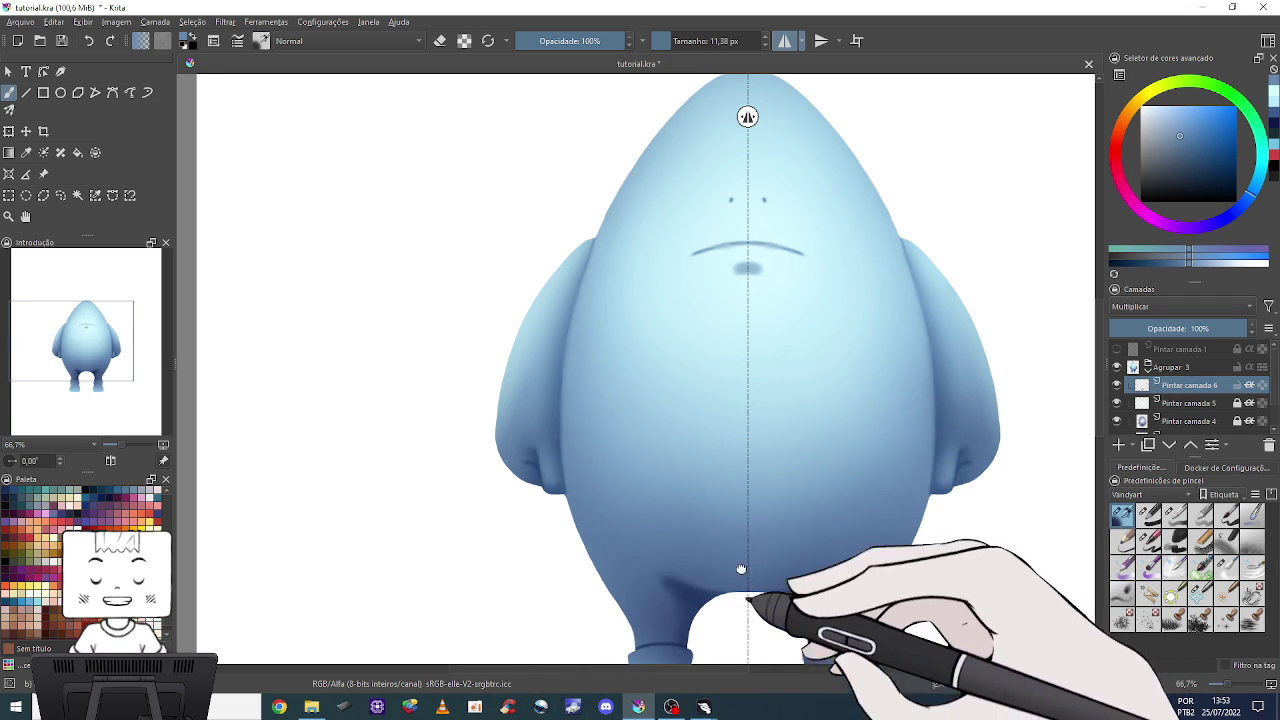
{"action": "left_click_drag", "start_coordinate": [737, 566], "coordinate": [766, 441]}
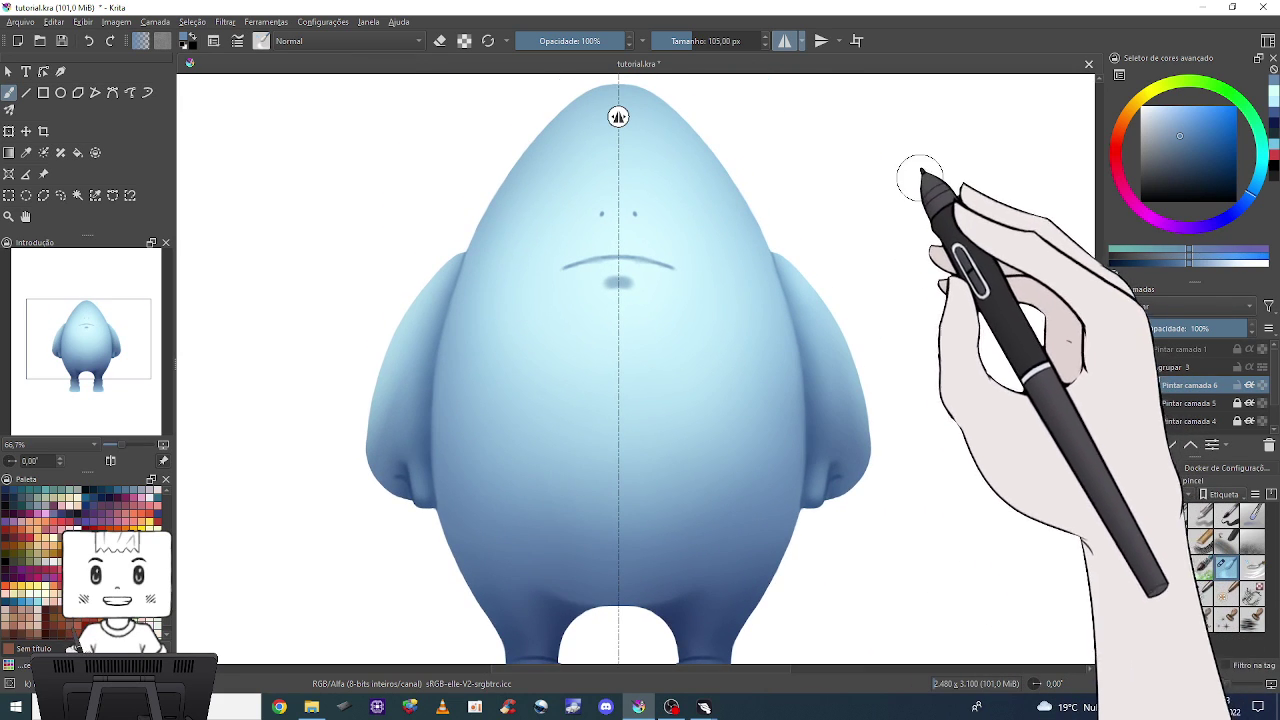
{"action": "key", "text": "bracketleft"}
{"action": "key", "text": "bracketleft"}
{"action": "key", "text": "bracketleft"}
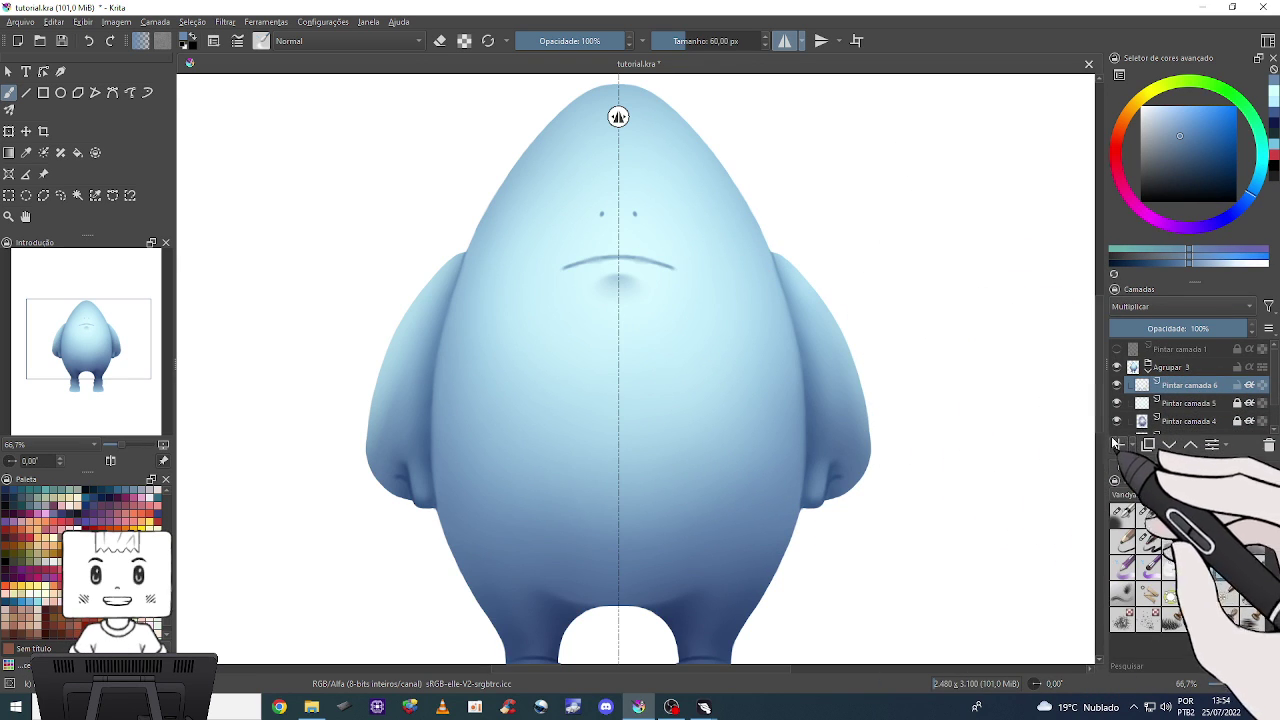
{"action": "key", "text": "minus"}
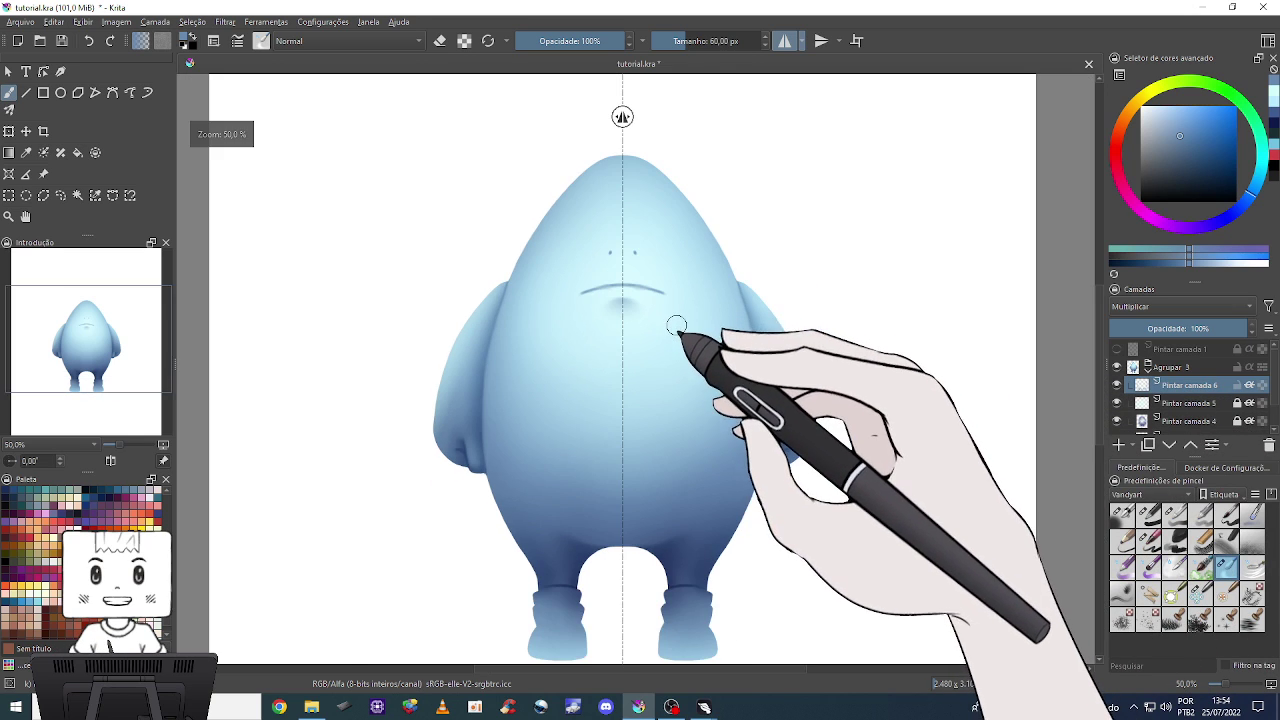
{"action": "key", "text": "minus"}
{"action": "key", "text": "plus"}
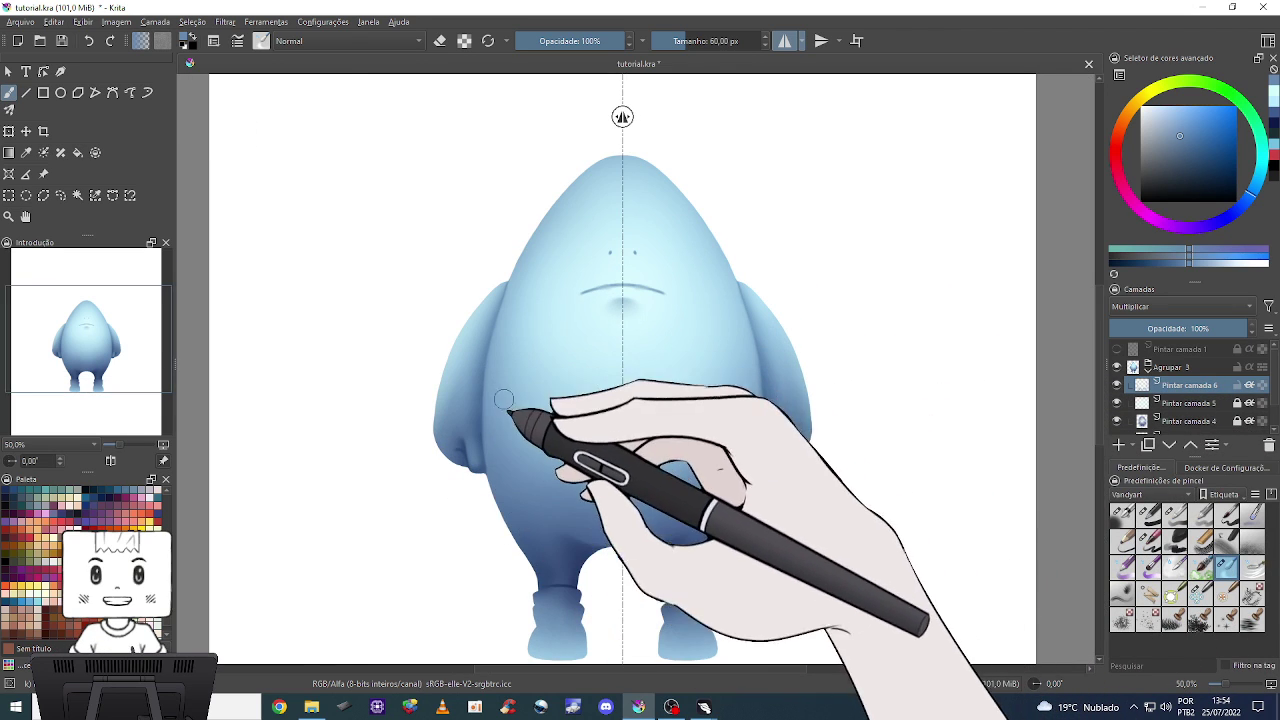
{"action": "scroll", "coordinate": [694, 380], "scroll_direction": "down", "scroll_amount": 2}
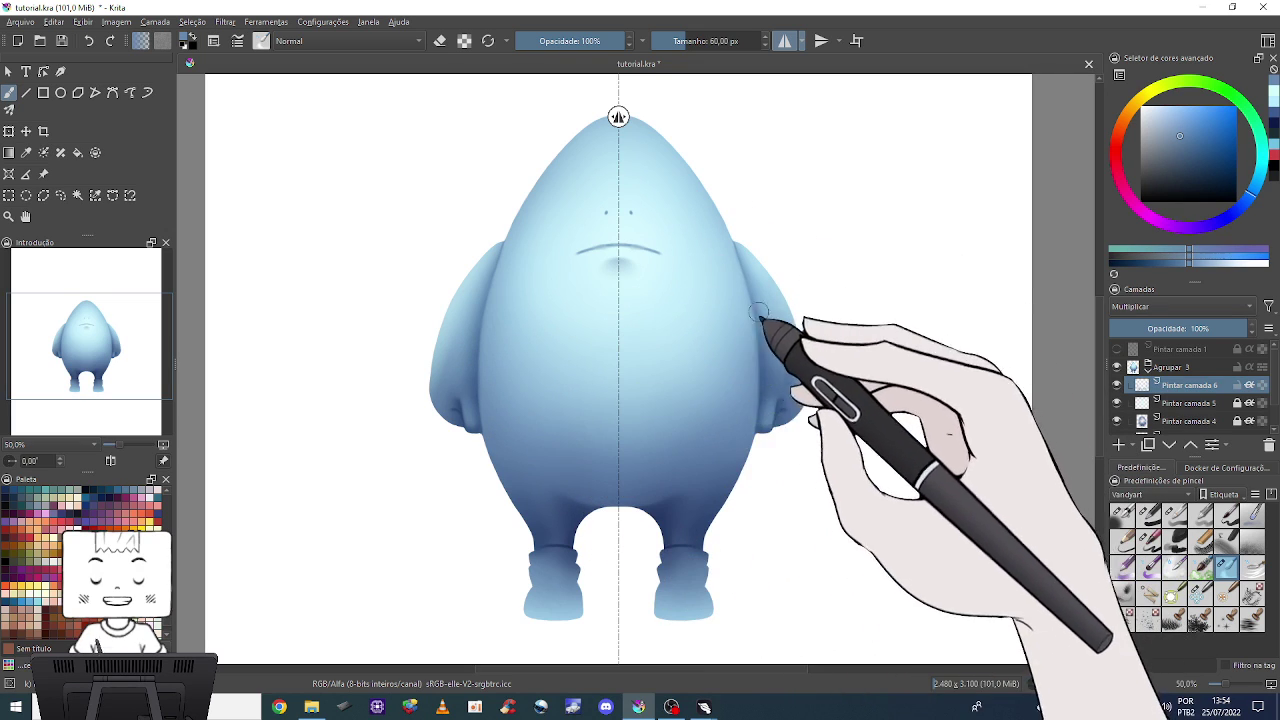
{"action": "left_click_drag", "start_coordinate": [802, 316], "coordinate": [866, 309]}
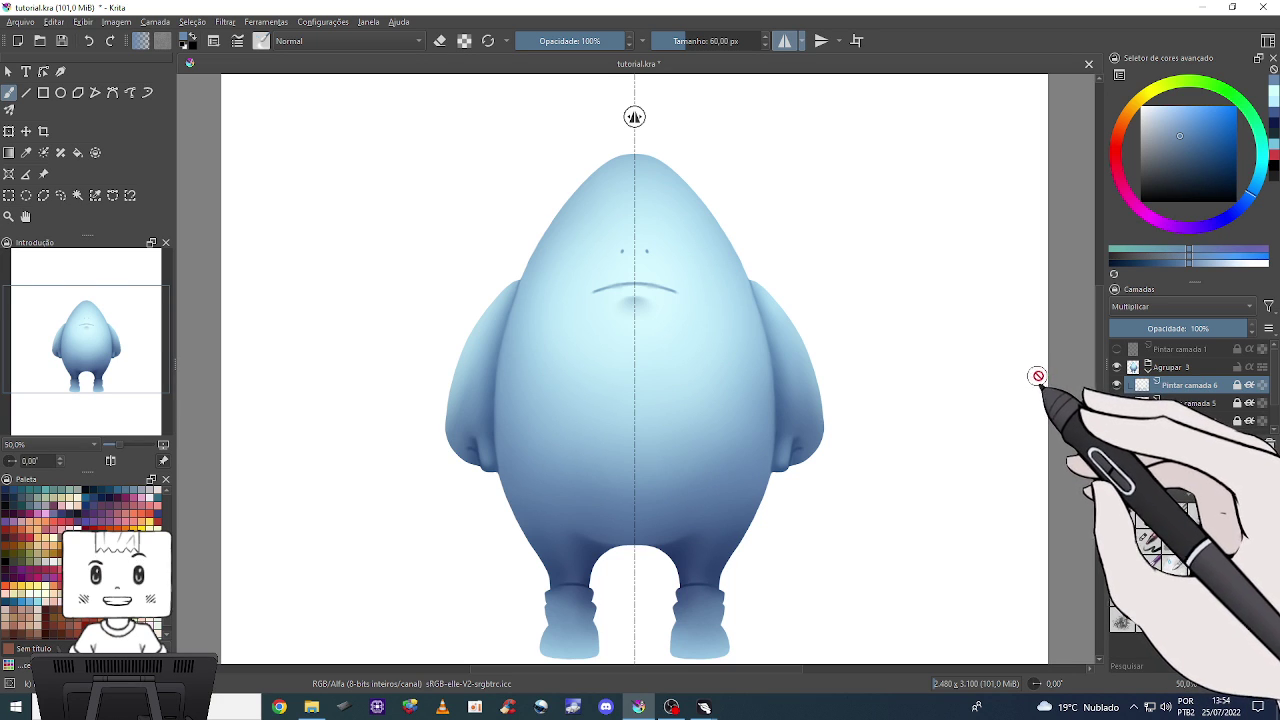
{"action": "left_click", "coordinate": [1118, 445]}
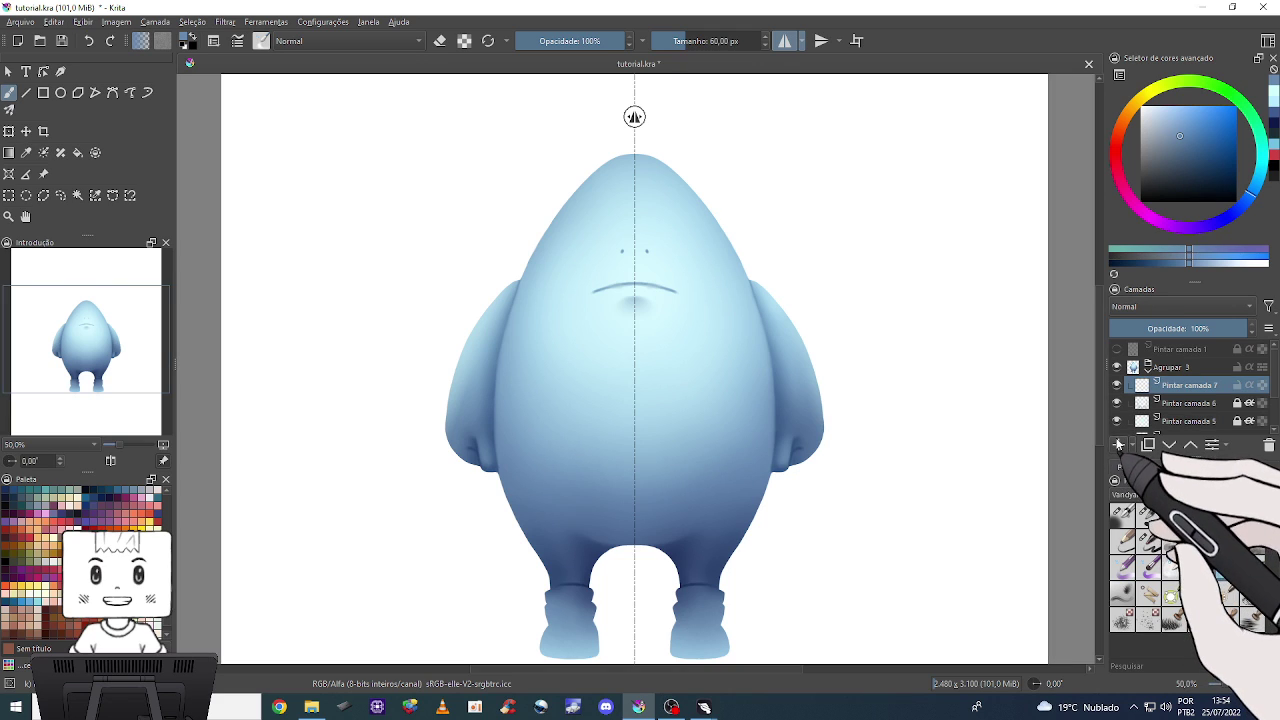
{"action": "left_click", "coordinate": [1159, 306]}
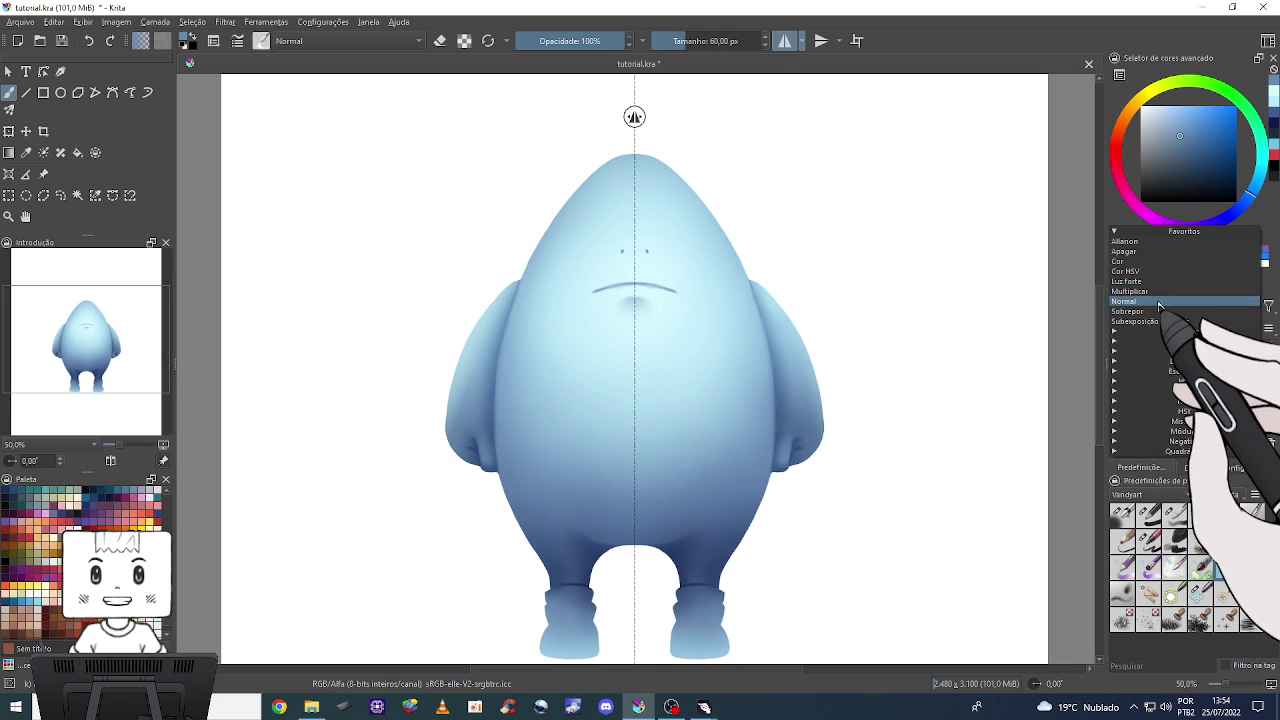
{"action": "left_click", "coordinate": [1140, 282]}
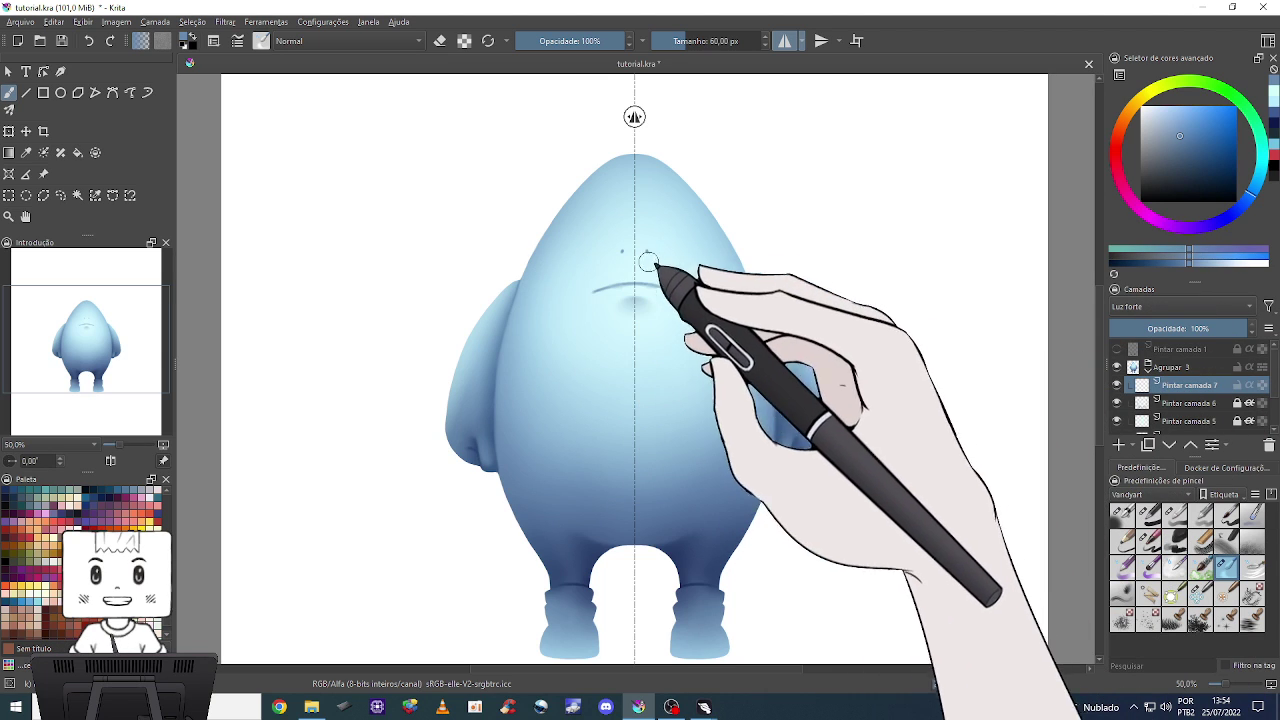
{"action": "scroll", "coordinate": [662, 292], "scroll_direction": "up", "scroll_amount": 1}
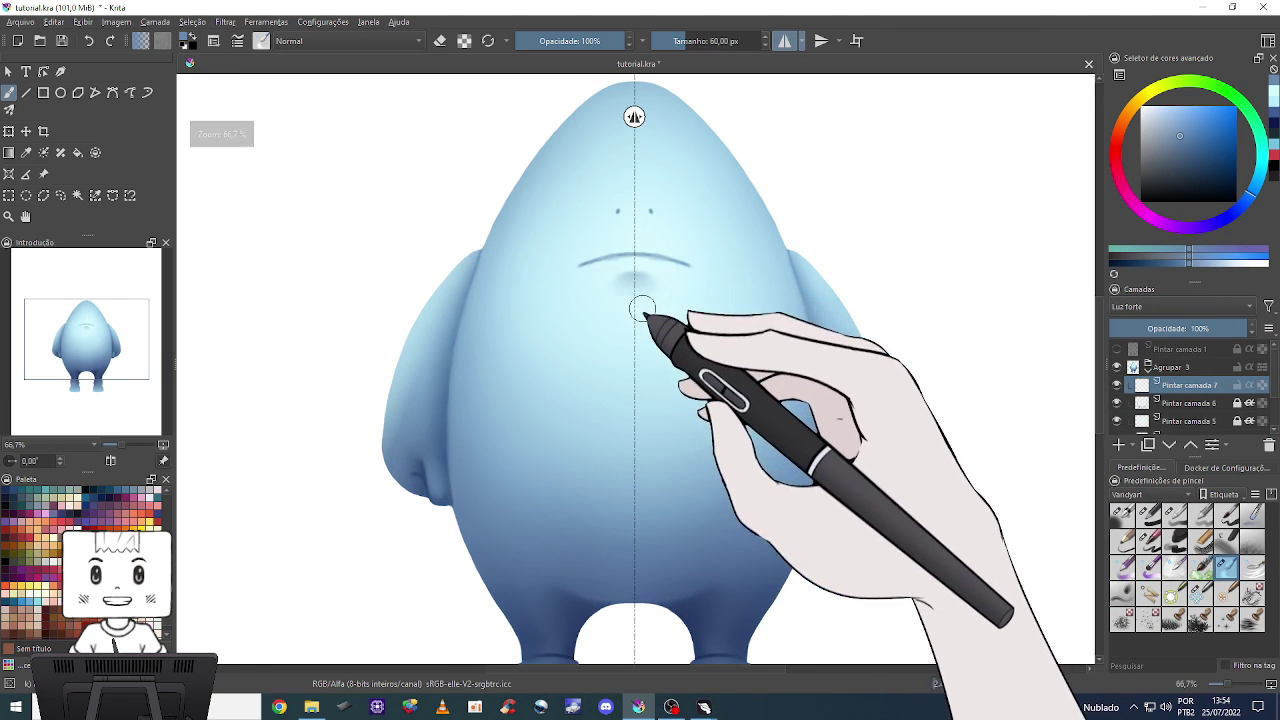
{"action": "scroll", "coordinate": [700, 300], "scroll_direction": "up", "scroll_amount": 1}
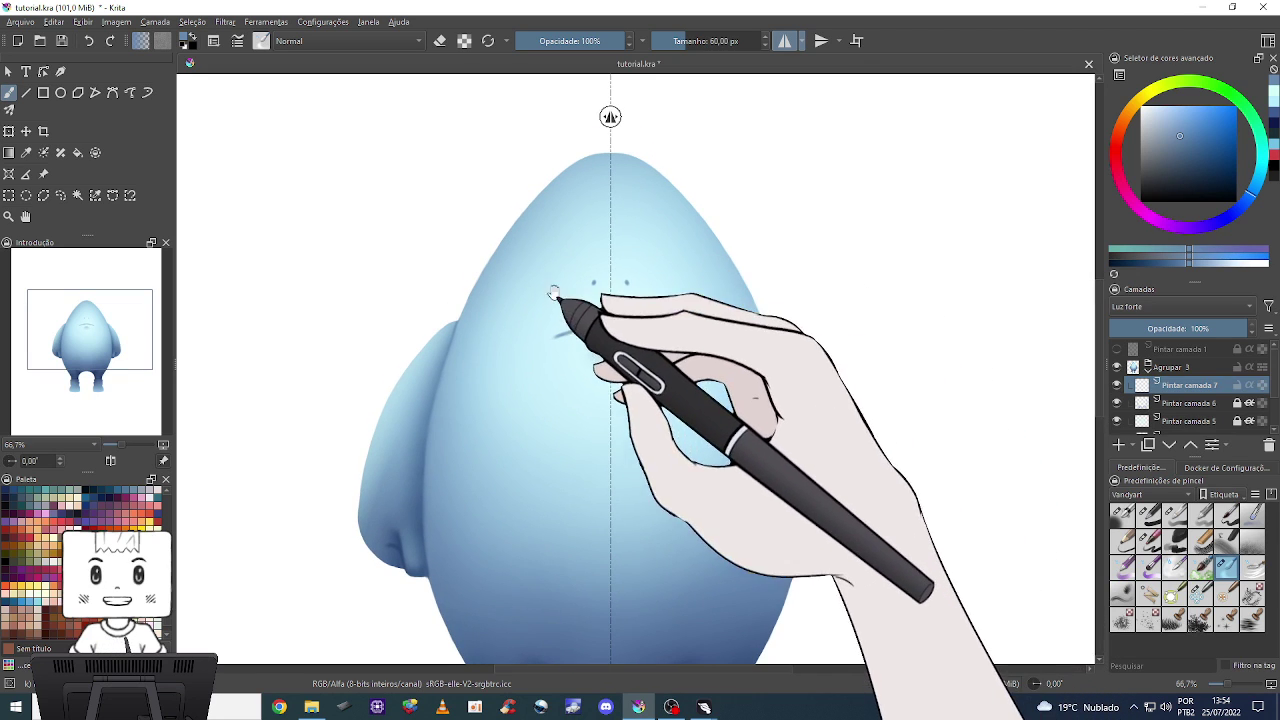
{"action": "left_click_drag", "start_coordinate": [440, 455], "coordinate": [505, 390]}
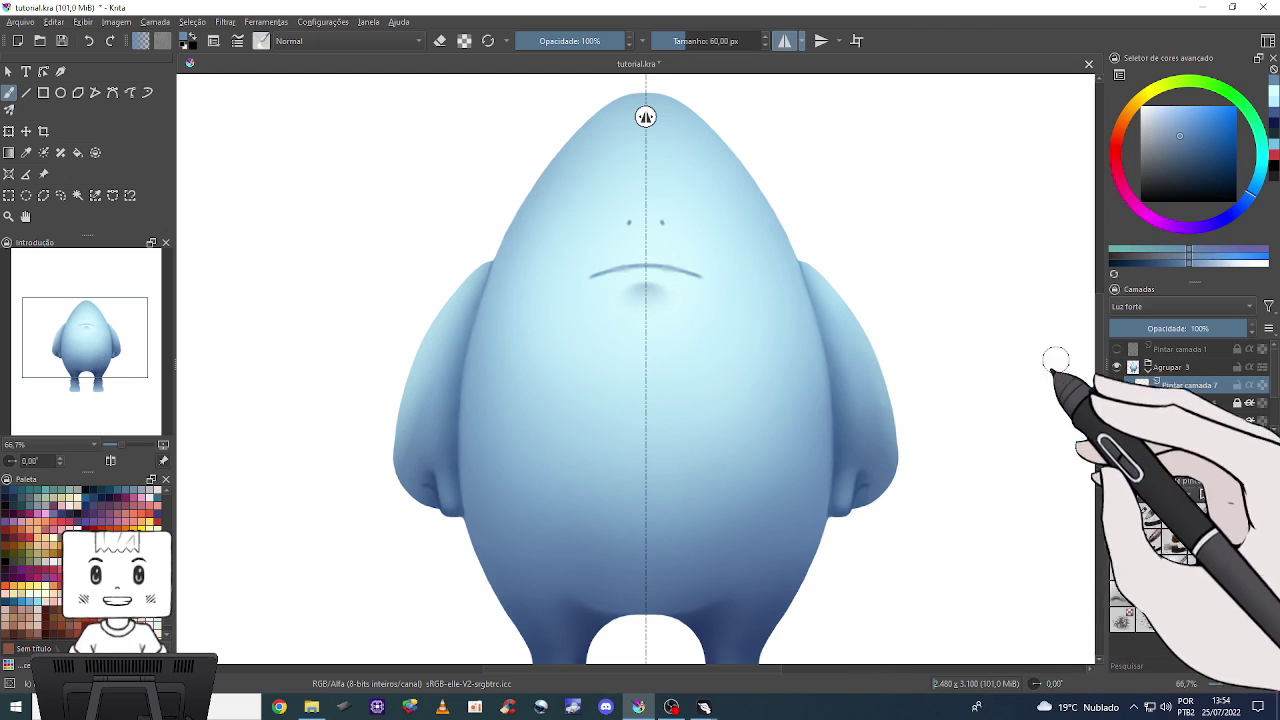
{"action": "left_click_drag", "start_coordinate": [829, 277], "coordinate": [900, 225]}
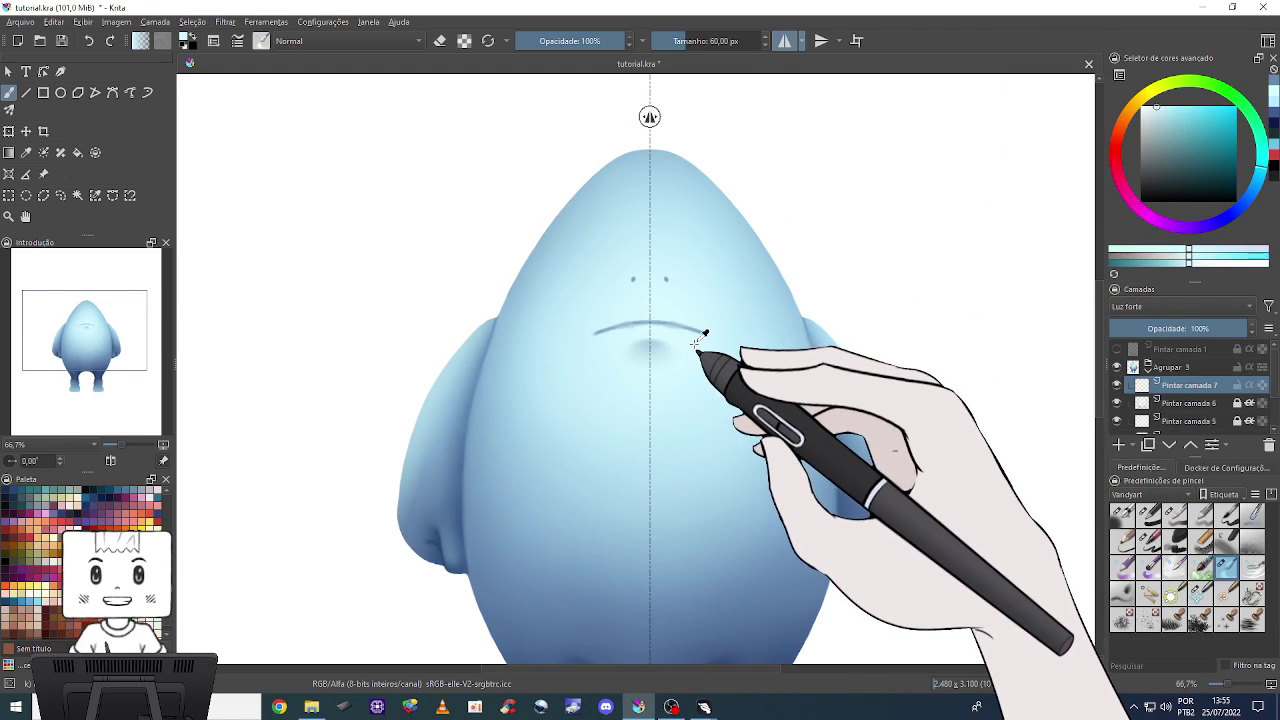
Set up a pale mint soft airbrush of about 113 px with eraser and mirroring off.
{"action": "left_click", "coordinate": [1155, 110]}
{"action": "left_click_drag", "start_coordinate": [1153, 108], "coordinate": [1152, 104]}
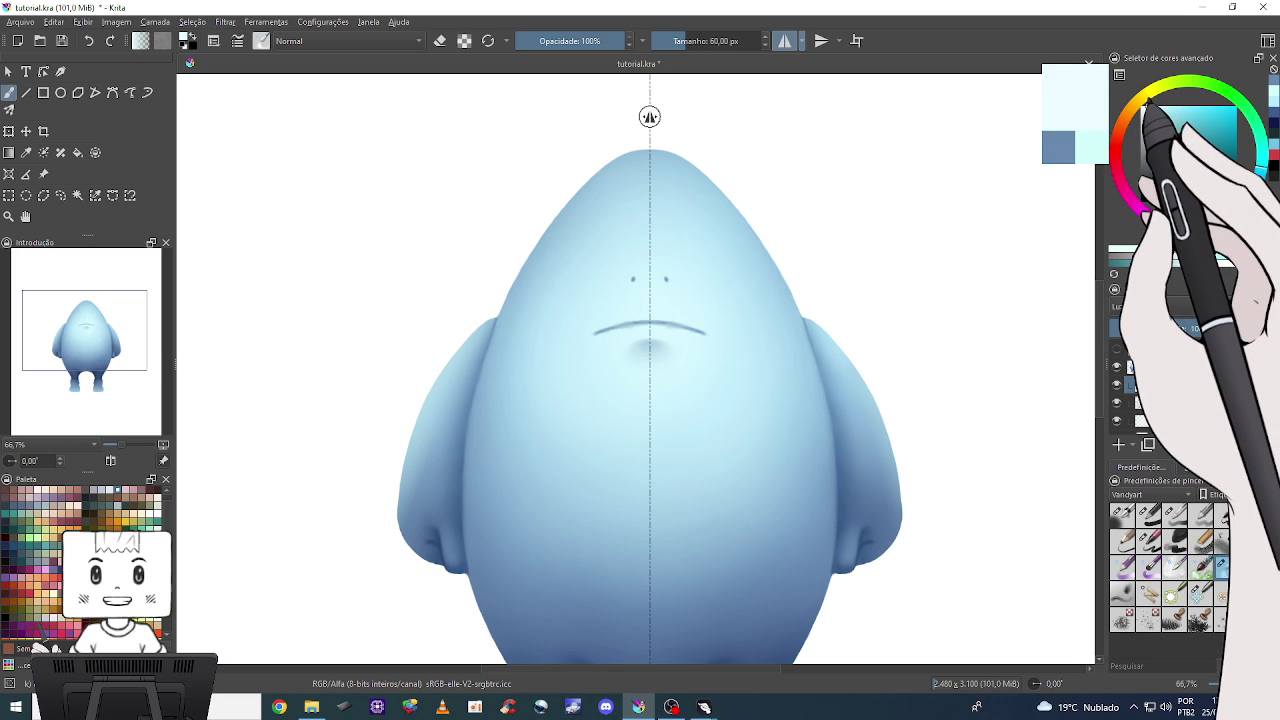
{"action": "left_click", "coordinate": [1254, 120]}
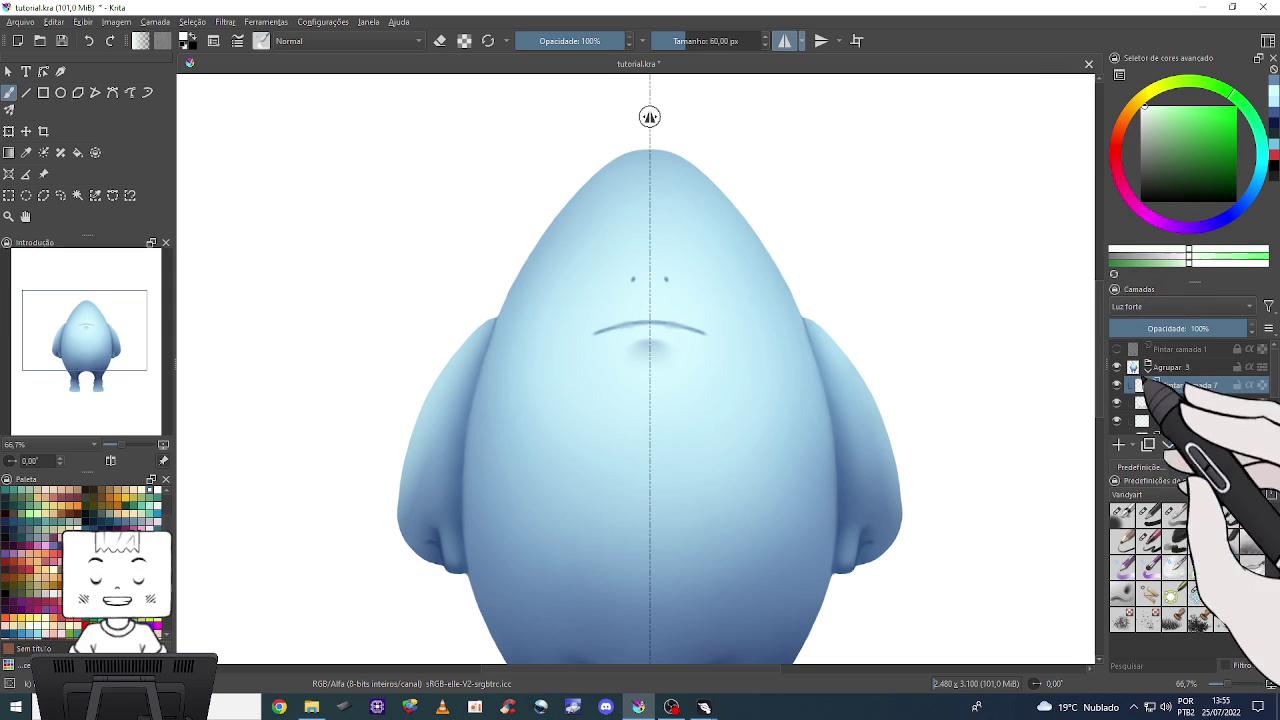
{"action": "left_click", "coordinate": [1122, 515]}
{"action": "left_click_drag", "start_coordinate": [556, 160], "coordinate": [529, 229]}
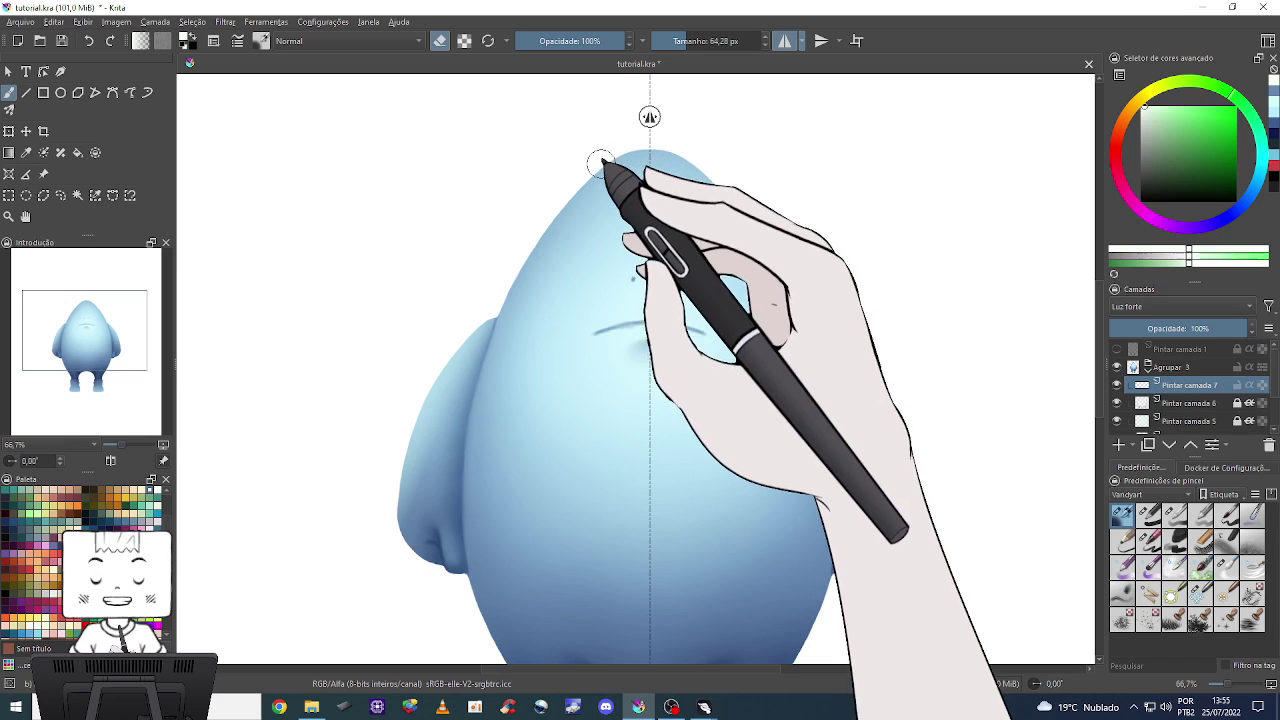
{"action": "key", "text": "e"}
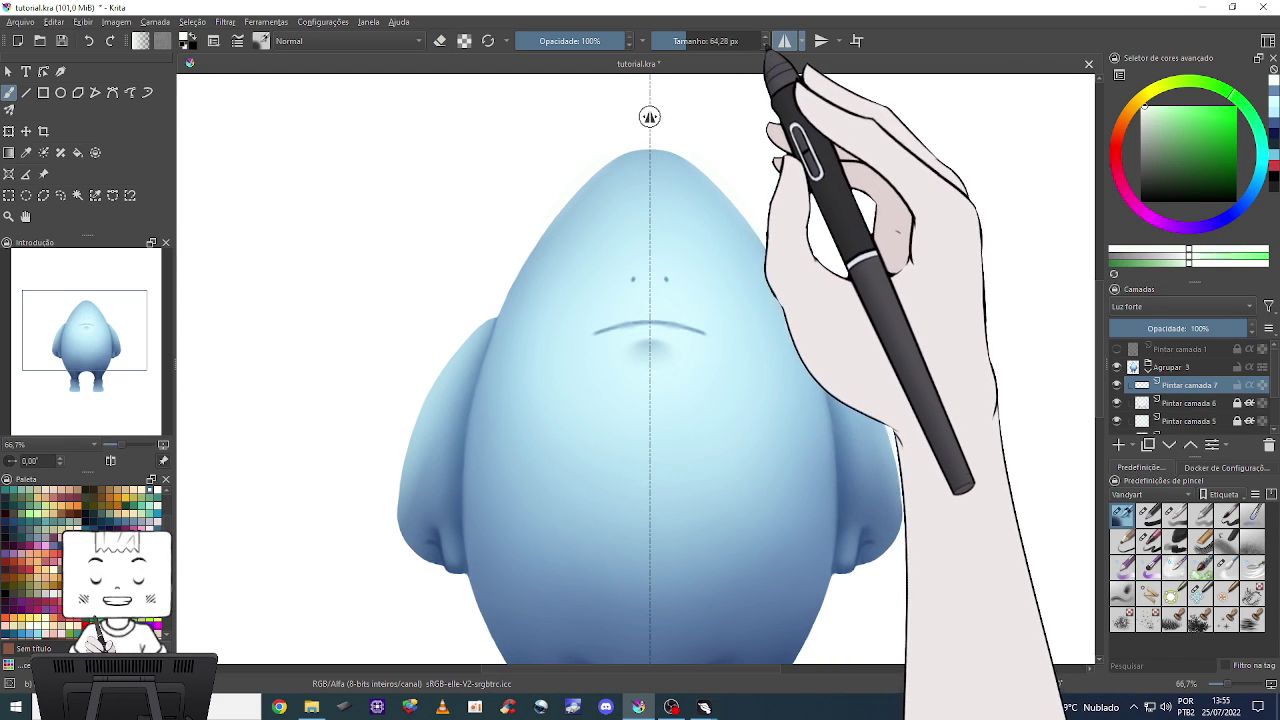
{"action": "left_click", "coordinate": [785, 40]}
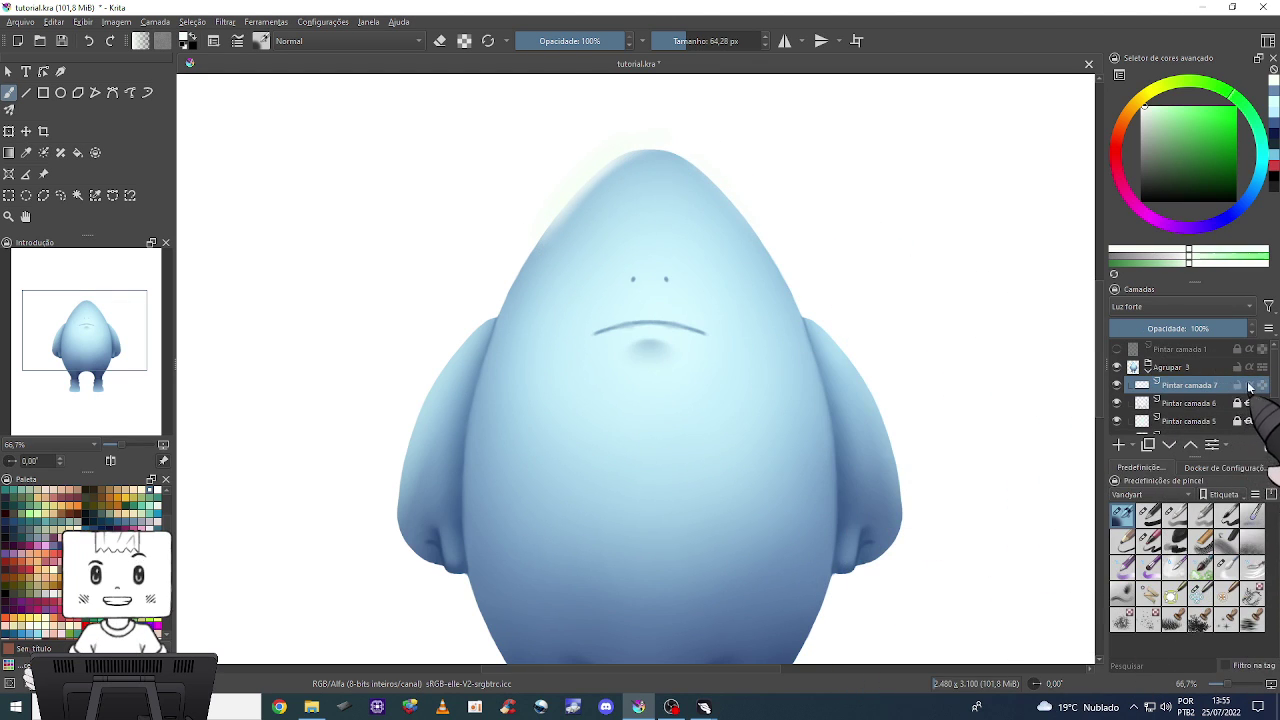
{"action": "left_click_drag", "start_coordinate": [591, 194], "coordinate": [640, 194]}
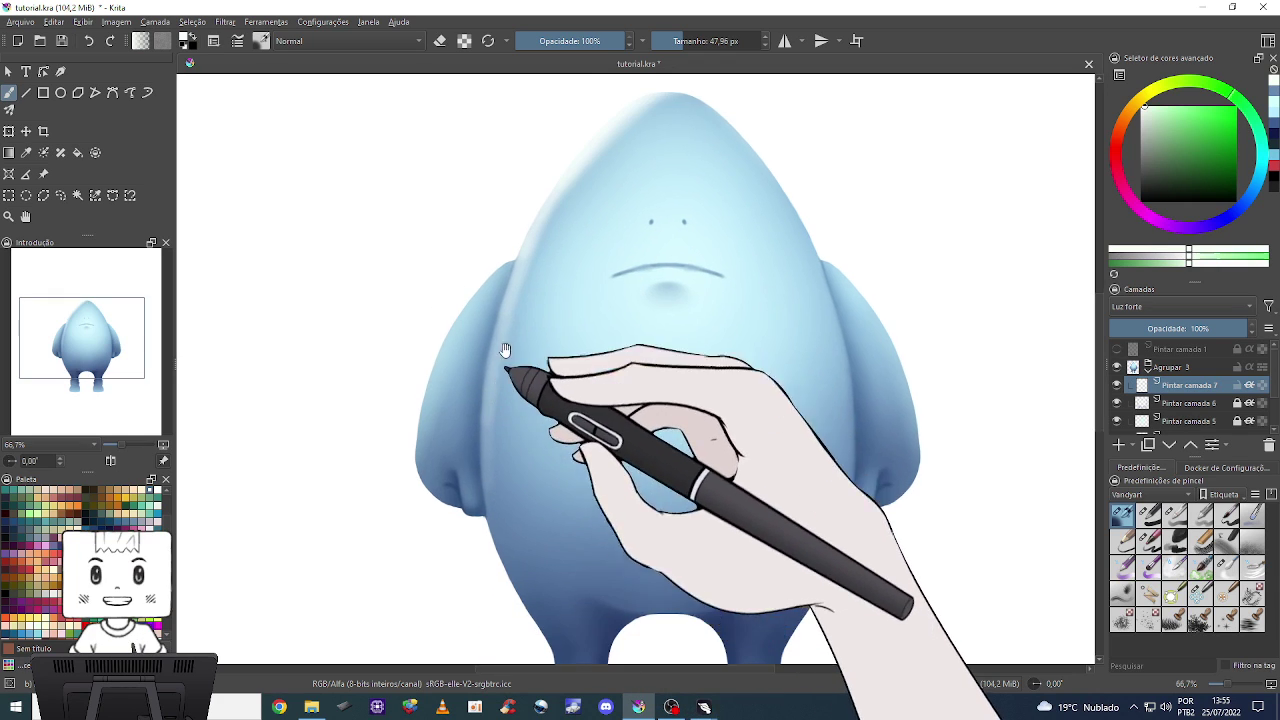
Enlarge the brush to about 177 px and extend the pale rim glow along the right head and arm.
{"action": "left_click_drag", "start_coordinate": [480, 404], "coordinate": [505, 370]}
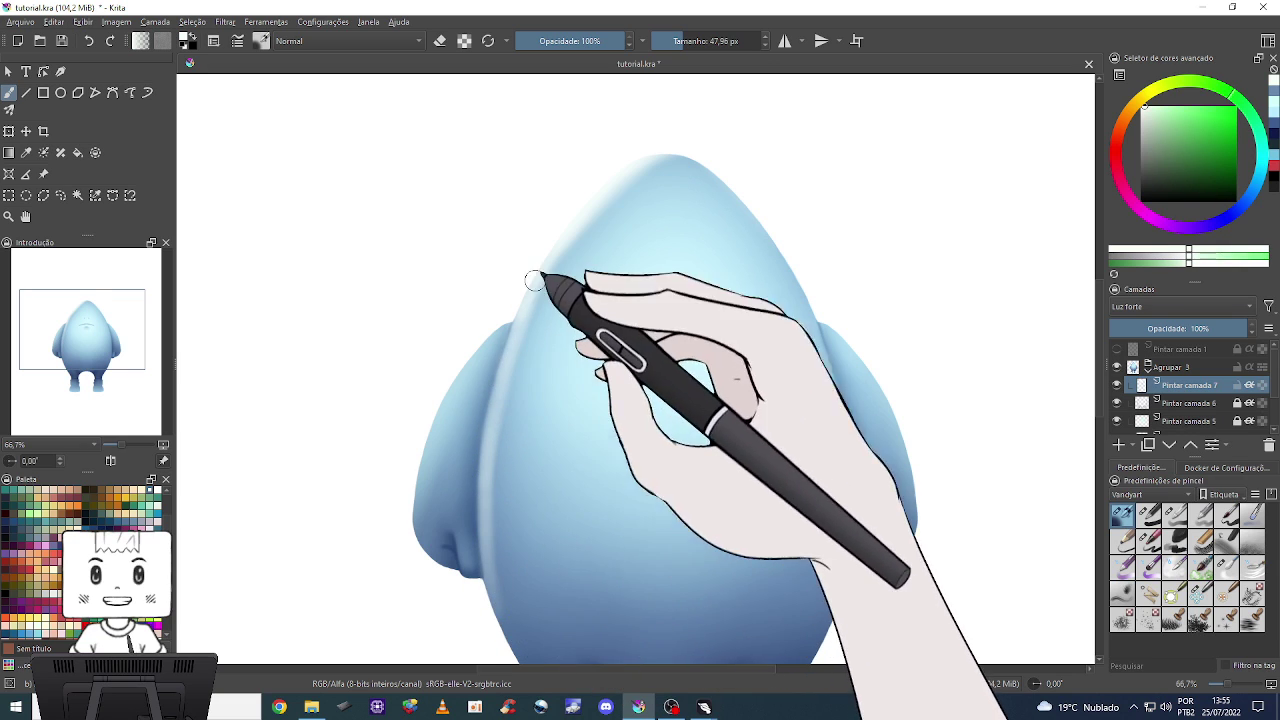
{"action": "left_click_drag", "start_coordinate": [530, 277], "coordinate": [614, 186]}
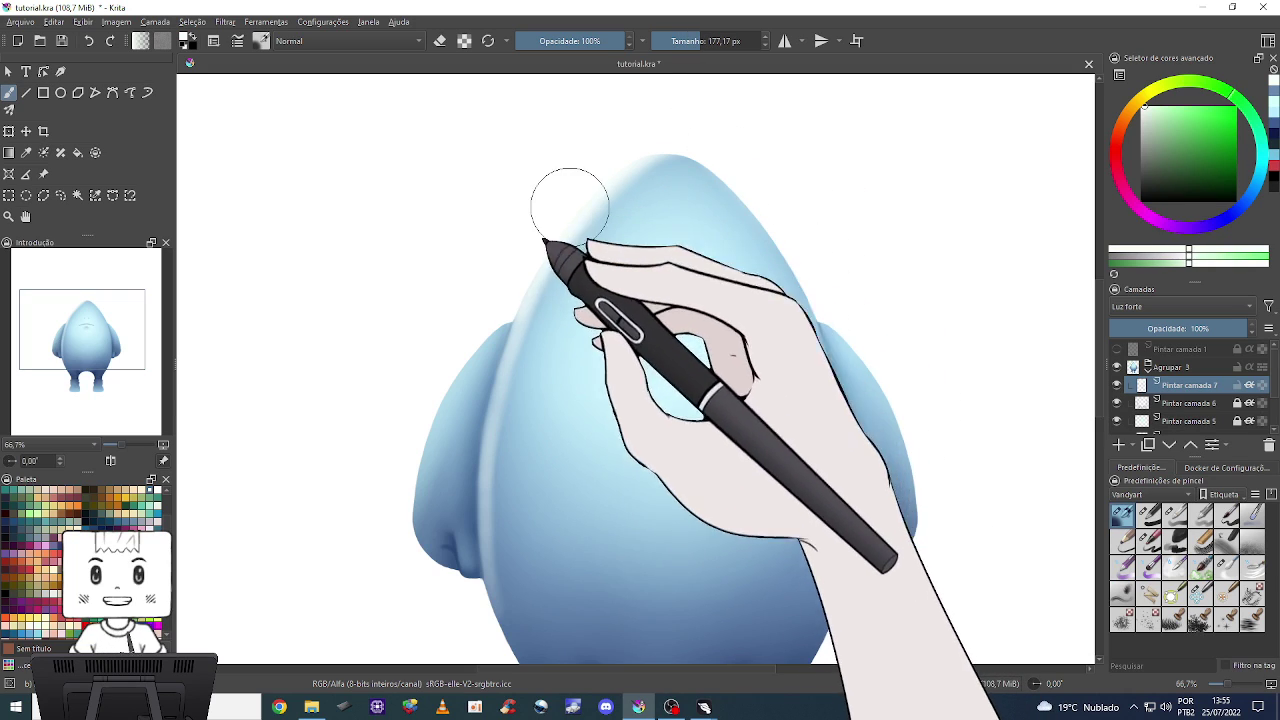
{"action": "left_click_drag", "start_coordinate": [595, 200], "coordinate": [620, 162]}
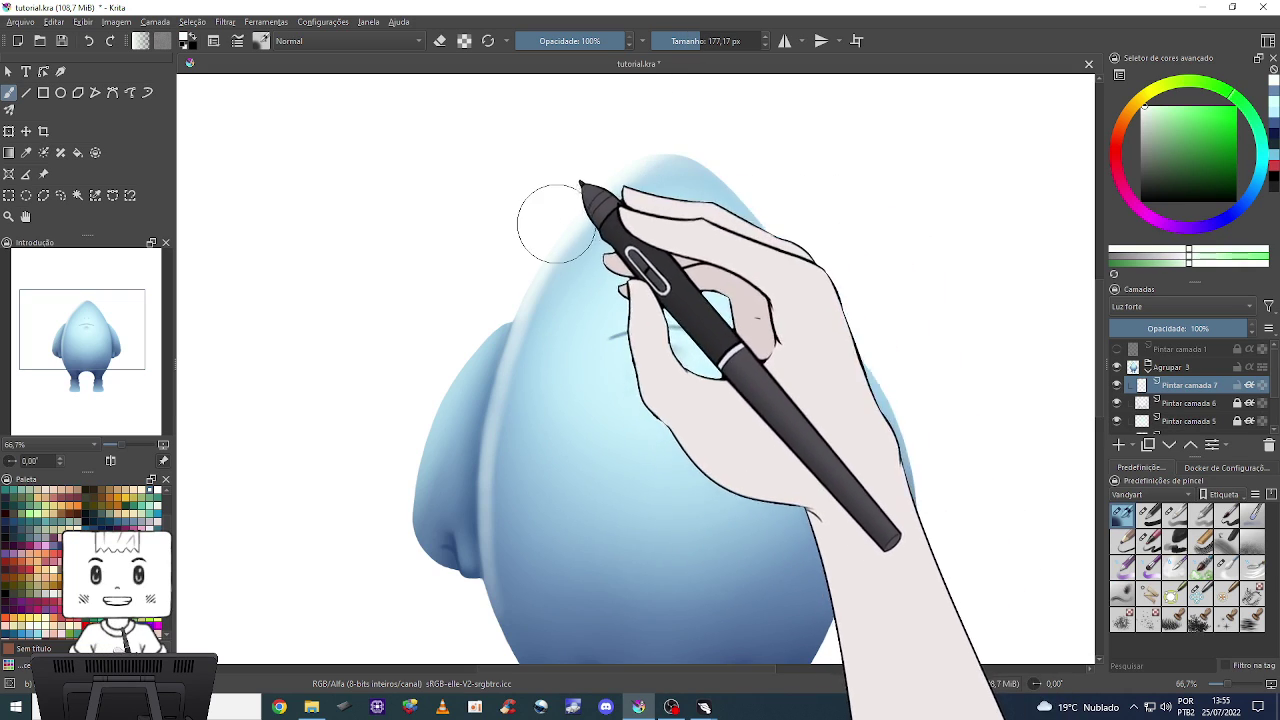
{"action": "left_click_drag", "start_coordinate": [500, 470], "coordinate": [548, 258]}
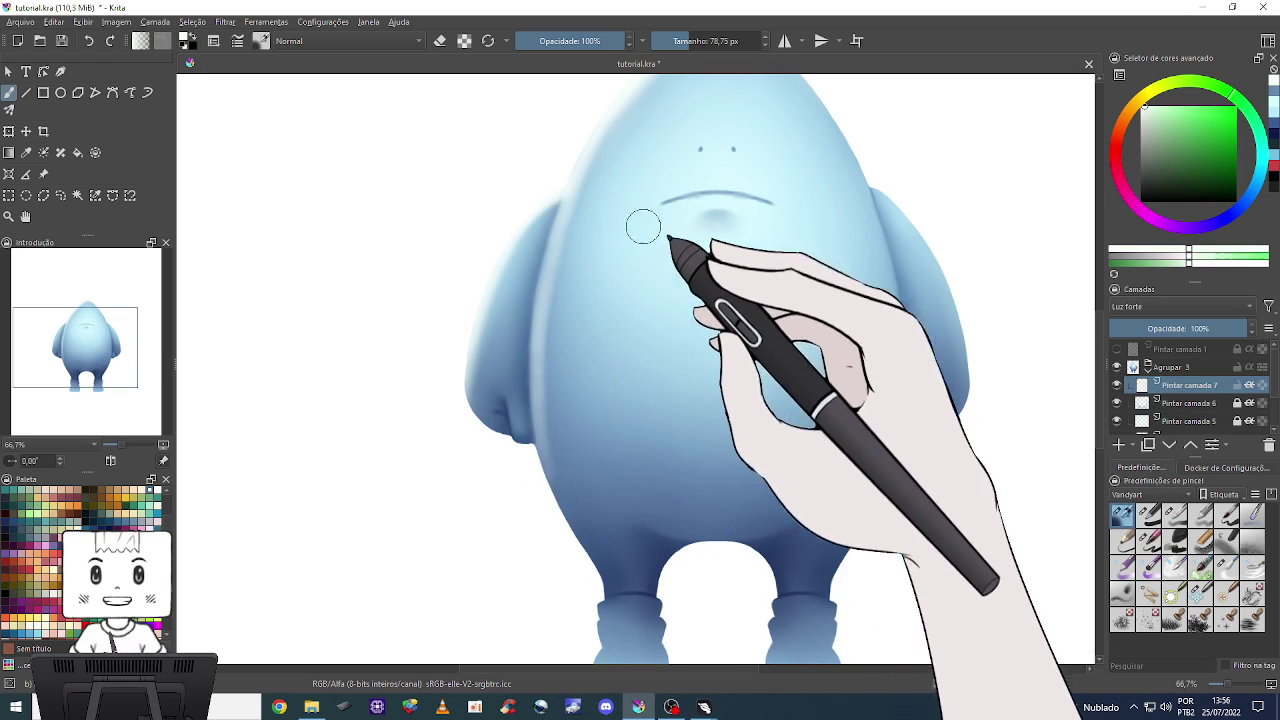
{"action": "mouse_move", "coordinate": [924, 324]}
{"action": "left_mouse_down"}
{"action": "mouse_move", "coordinate": [870, 330]}
{"action": "mouse_move", "coordinate": [759, 379]}
{"action": "left_mouse_up"}
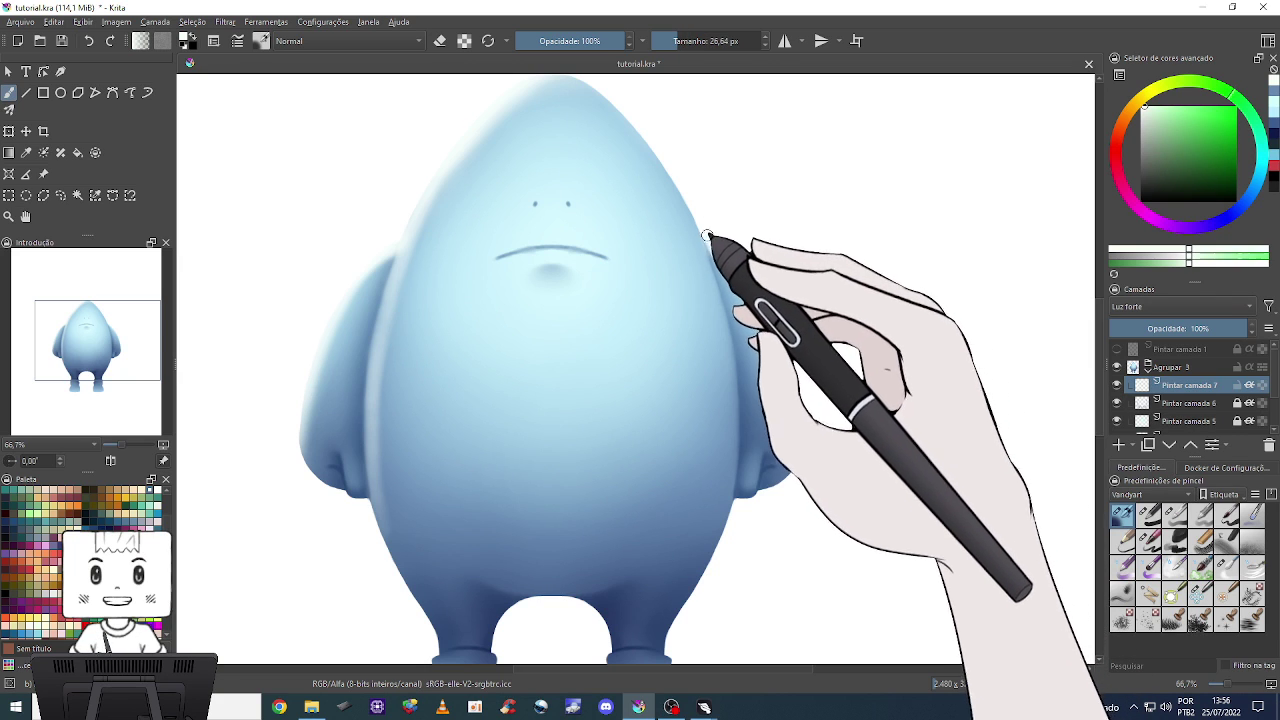
{"action": "key", "text": "e"}
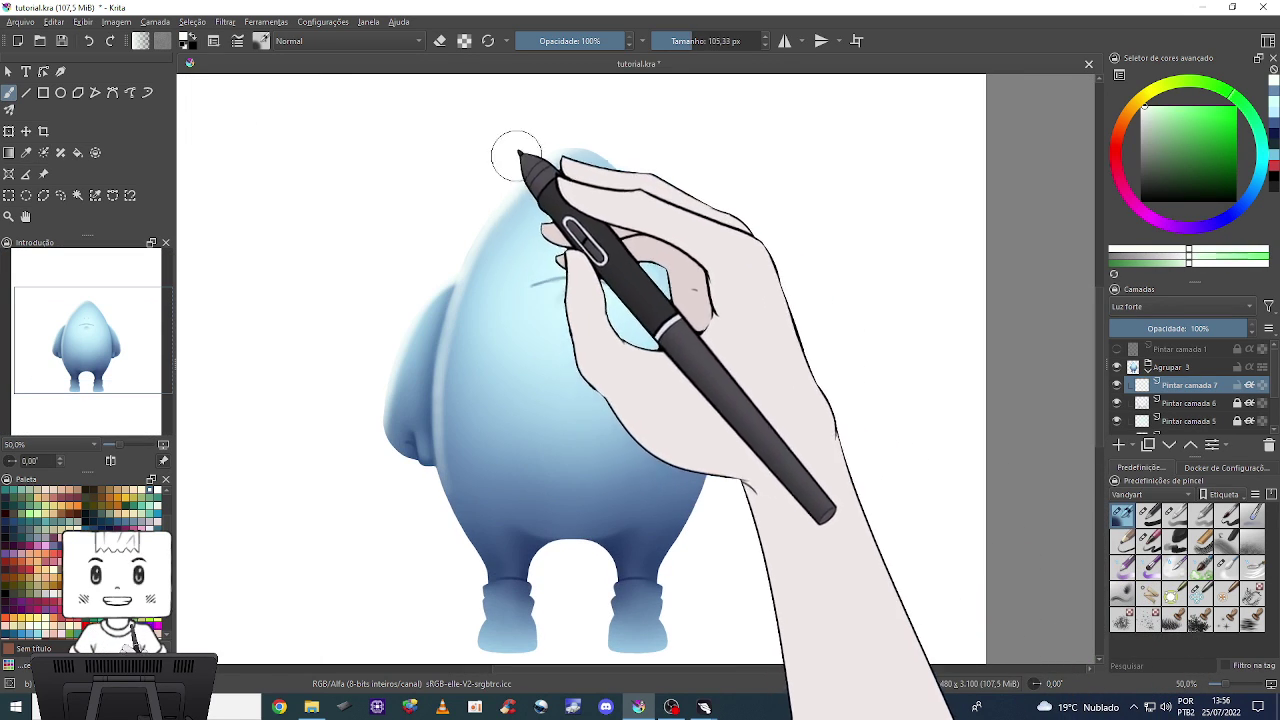
Soften the glow along the head's top-left edge with a 236 px brush.
{"action": "key", "text": "bracketright"}
{"action": "key", "text": "bracketright"}
{"action": "key", "text": "bracketright"}
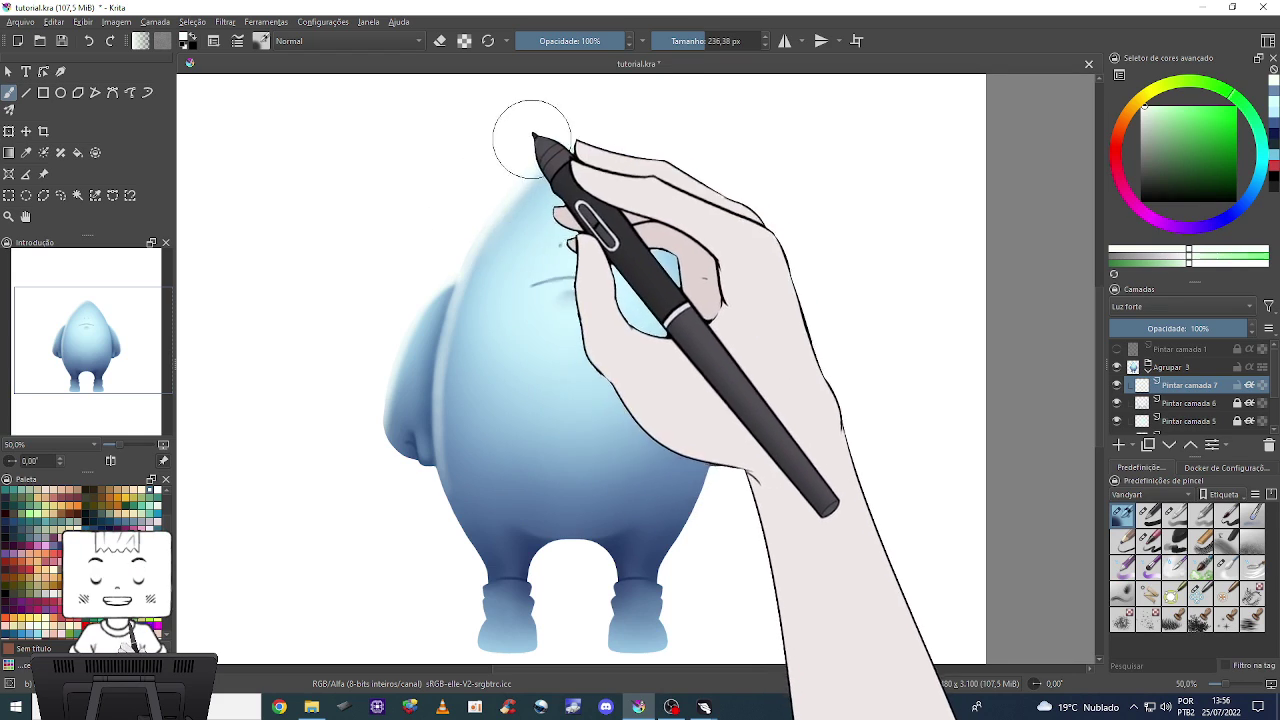
{"action": "mouse_move", "coordinate": [569, 115]}
{"action": "left_mouse_down"}
{"action": "mouse_move", "coordinate": [523, 143]}
{"action": "mouse_move", "coordinate": [443, 251]}
{"action": "left_mouse_up"}
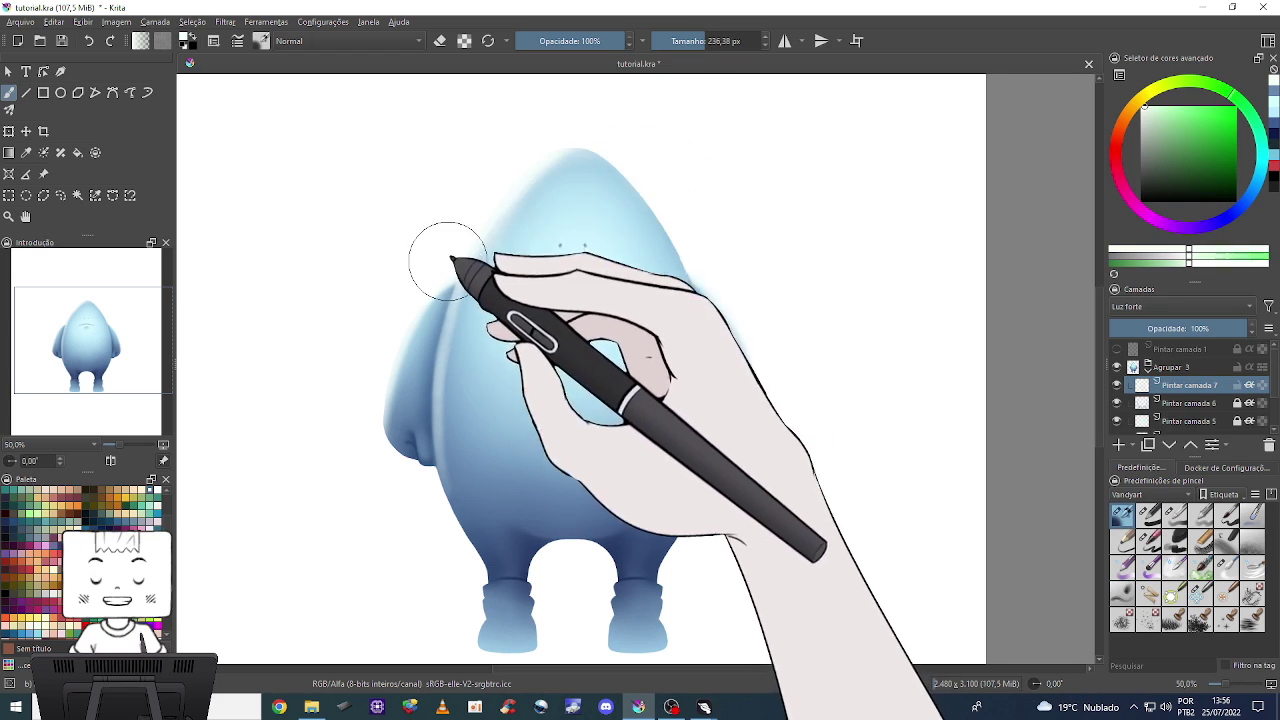
{"action": "key", "text": "bracketleft"}
{"action": "key", "text": "bracketleft"}
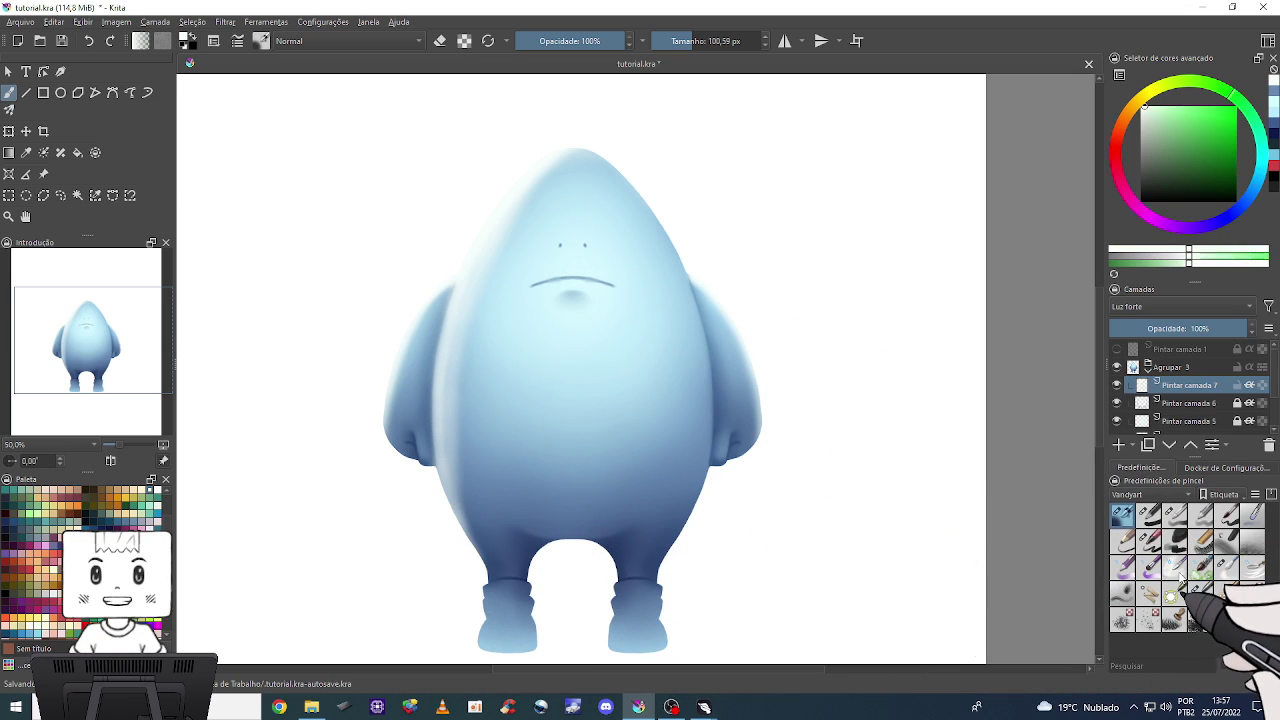
Switch to another soft preset at about 254 px and rework the rim glow around the head's top-left.
{"action": "left_click", "coordinate": [1224, 568]}
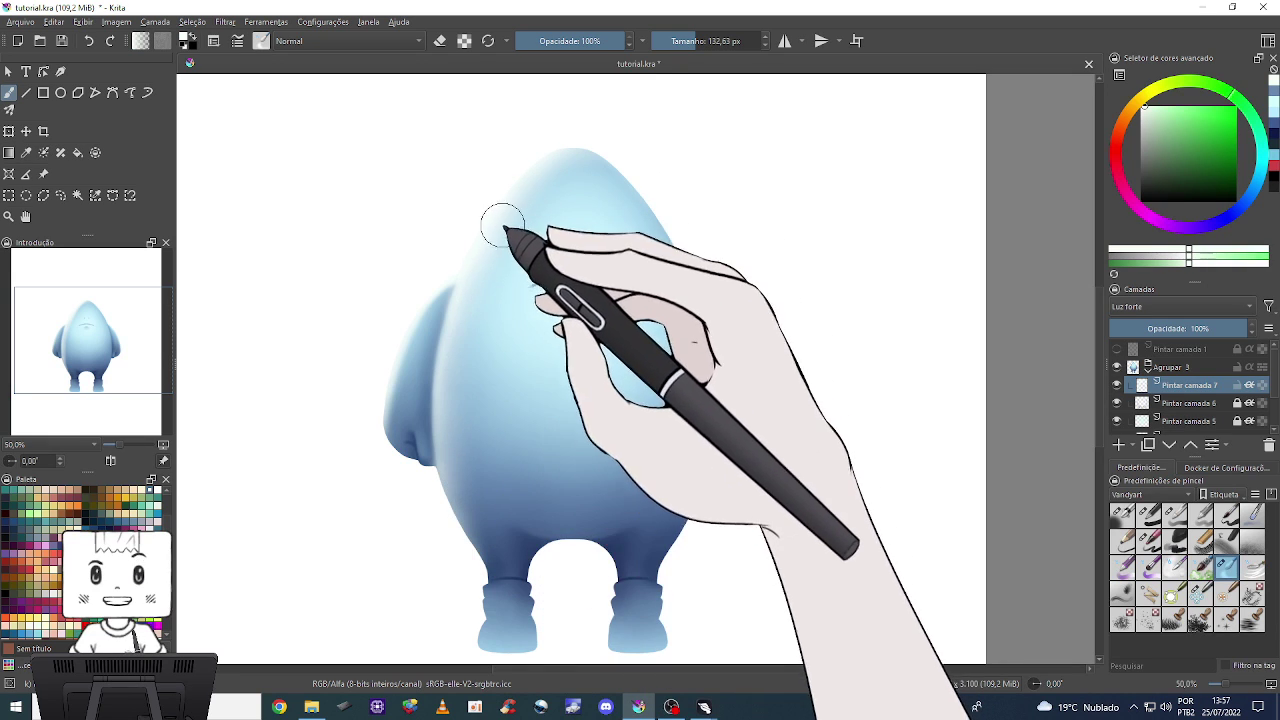
{"action": "key", "text": "bracketleft"}
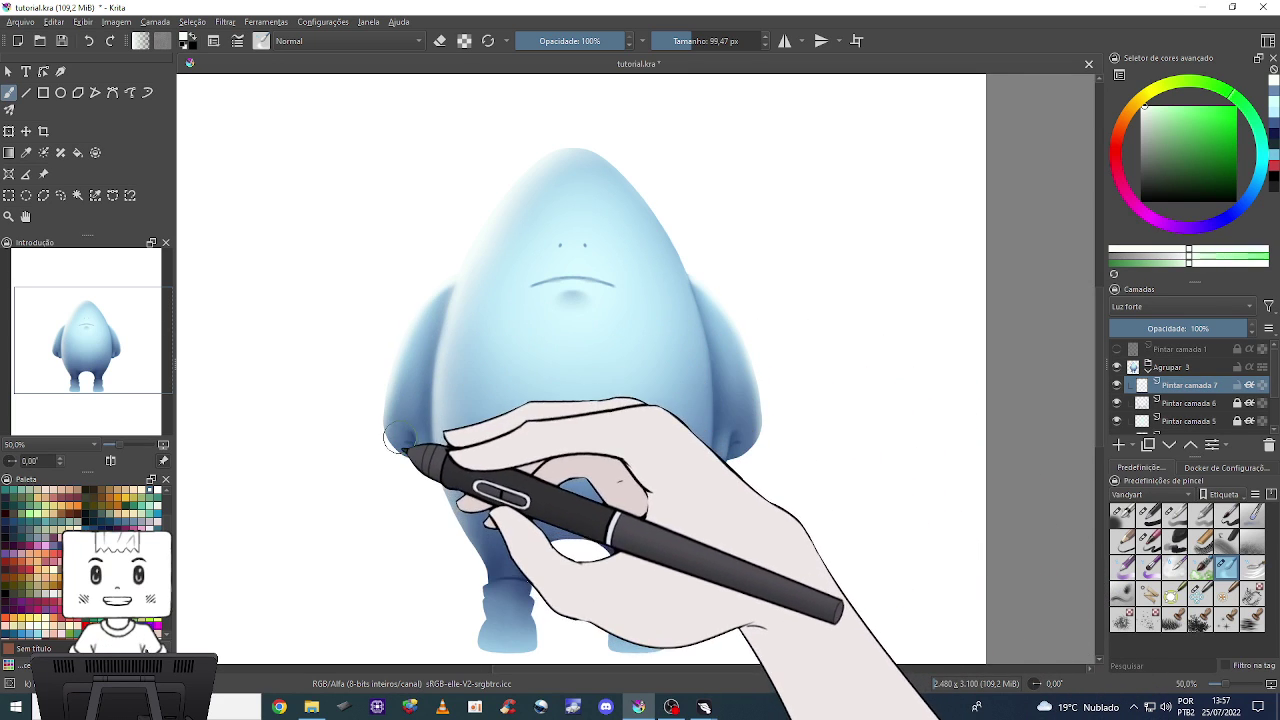
{"action": "key", "text": "bracketright"}
{"action": "key", "text": "bracketright"}
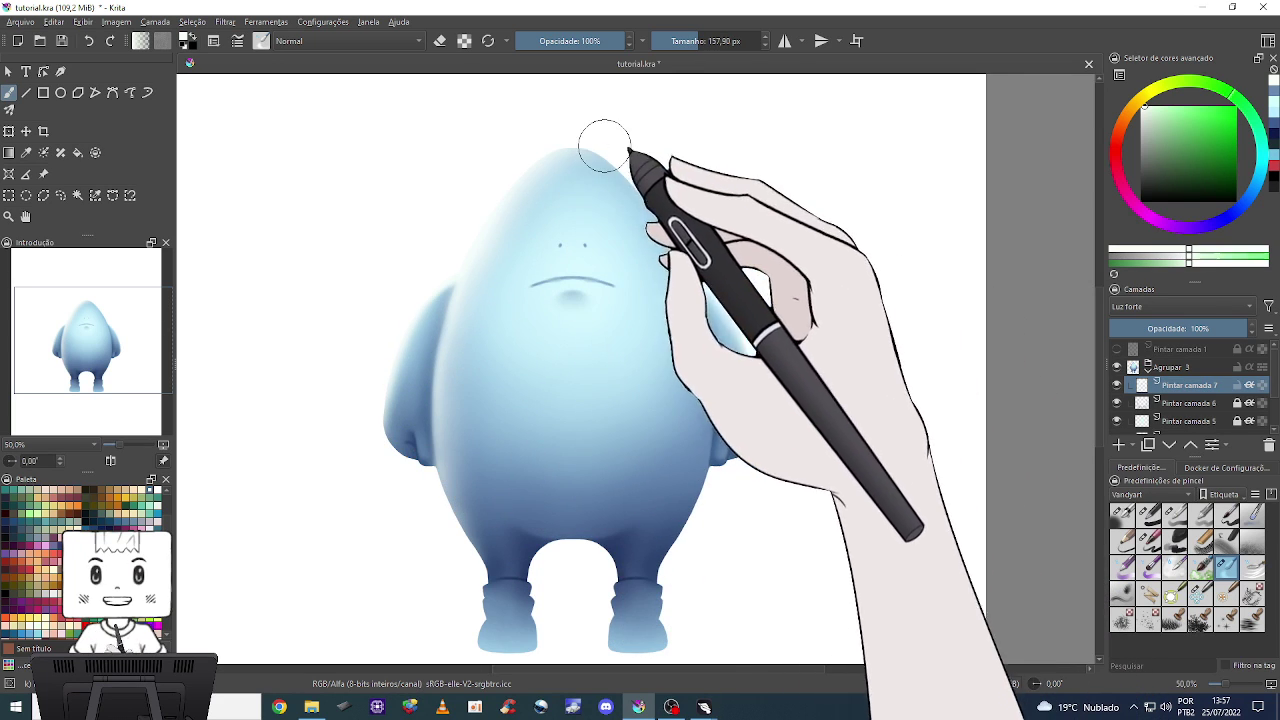
{"action": "key", "text": "bracketright"}
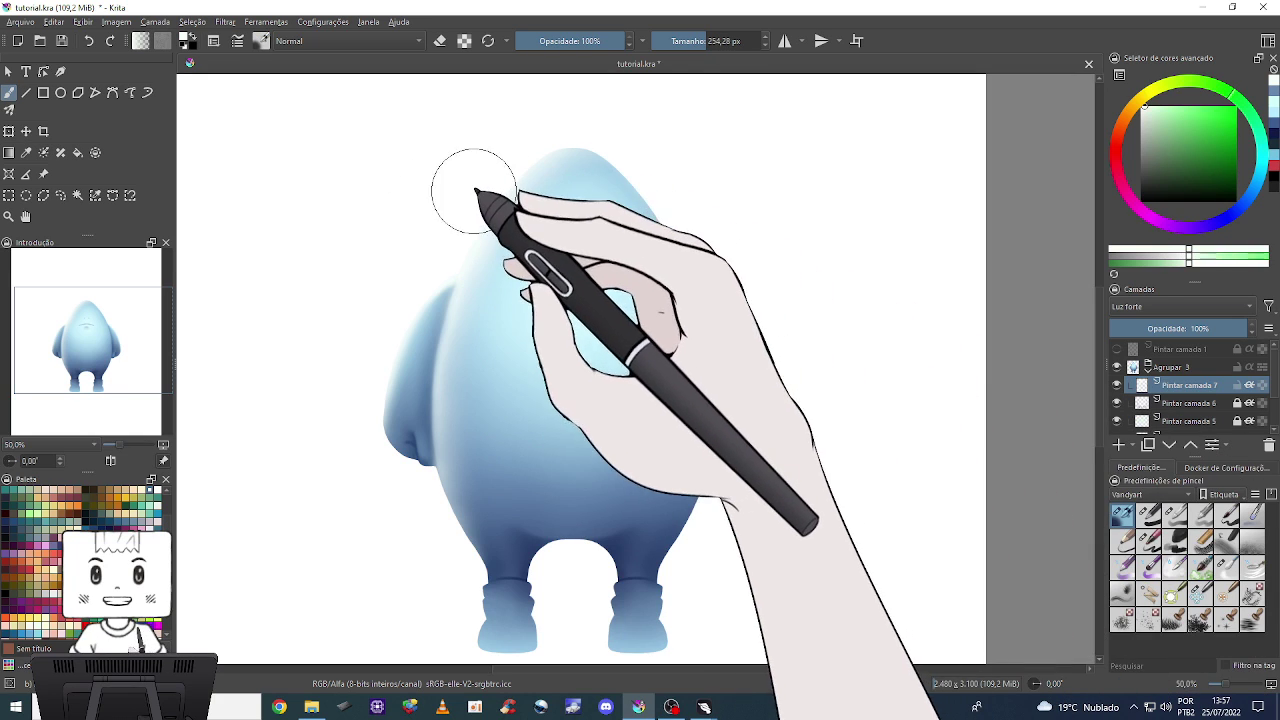
{"action": "key", "text": "bracketright"}
{"action": "key", "text": "bracketright"}
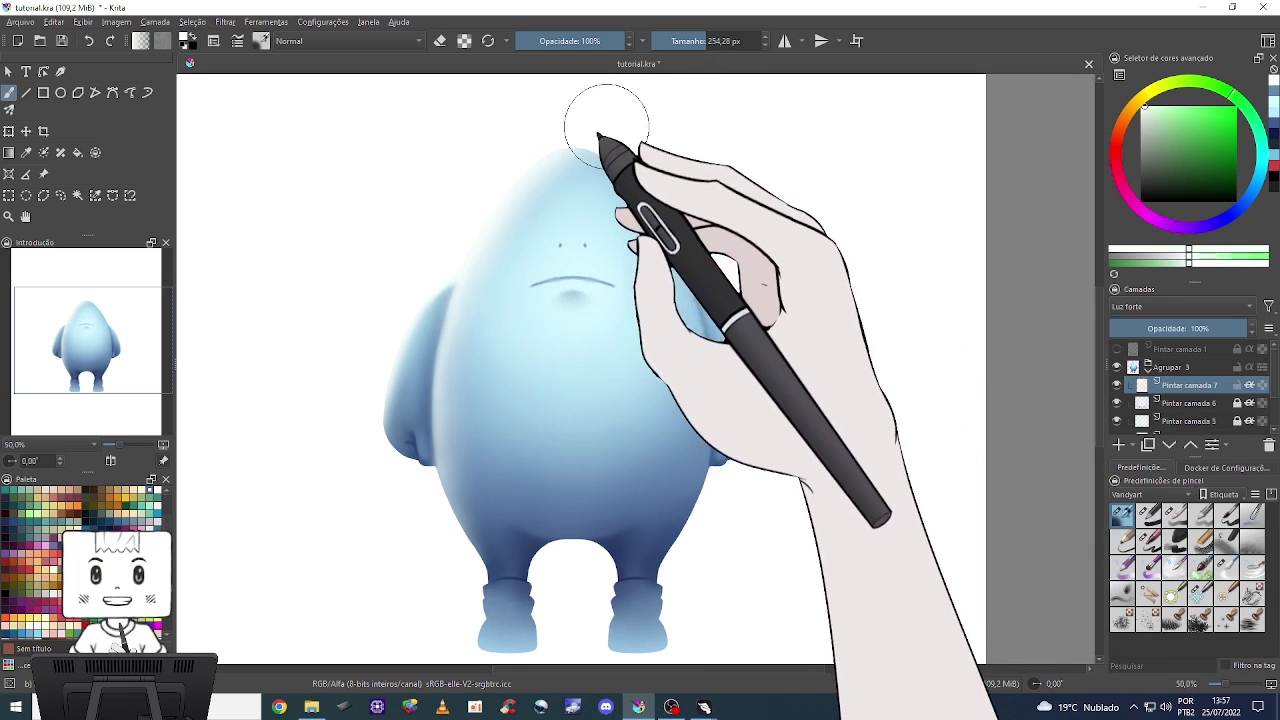
{"action": "mouse_move", "coordinate": [581, 140]}
{"action": "left_mouse_down"}
{"action": "mouse_move", "coordinate": [543, 137]}
{"action": "mouse_move", "coordinate": [491, 160]}
{"action": "mouse_move", "coordinate": [480, 223]}
{"action": "mouse_move", "coordinate": [658, 227]}
{"action": "left_mouse_up"}
{"action": "key", "text": "bracketleft"}
{"action": "key", "text": "bracketleft"}
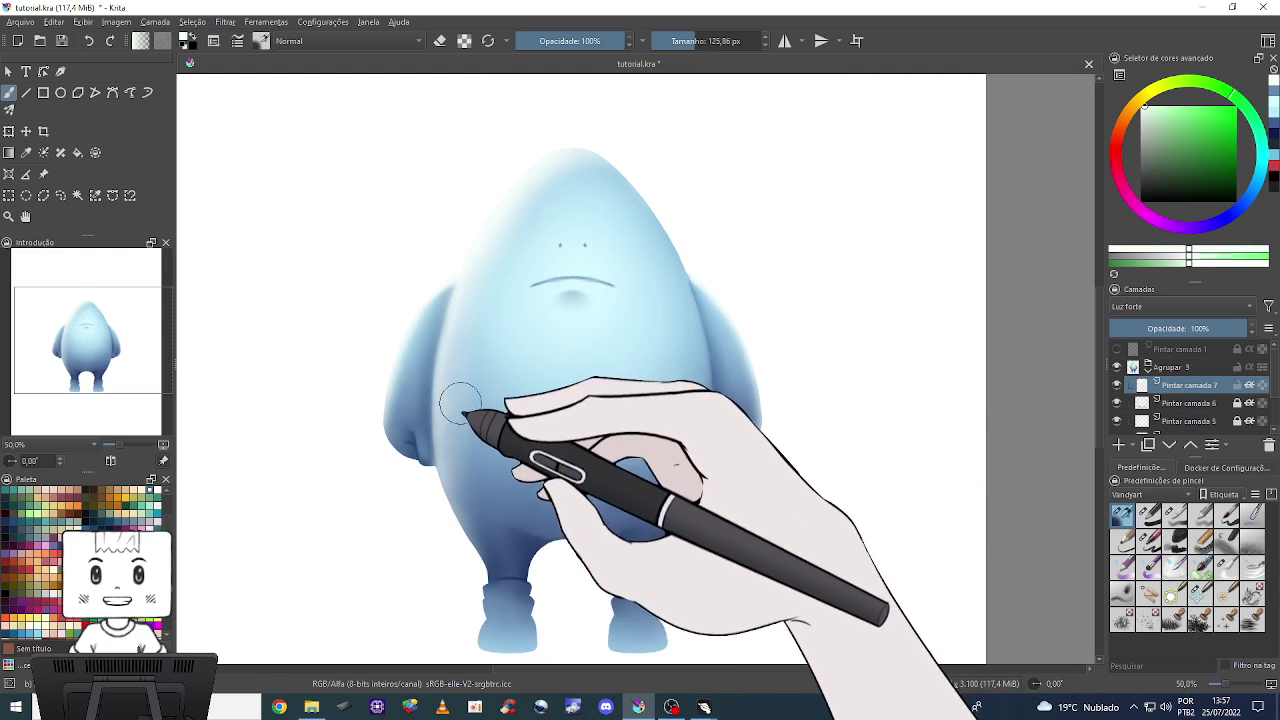
{"action": "key", "text": "bracketleft"}
{"action": "key", "text": "bracketleft"}
{"action": "key", "text": "bracketleft"}
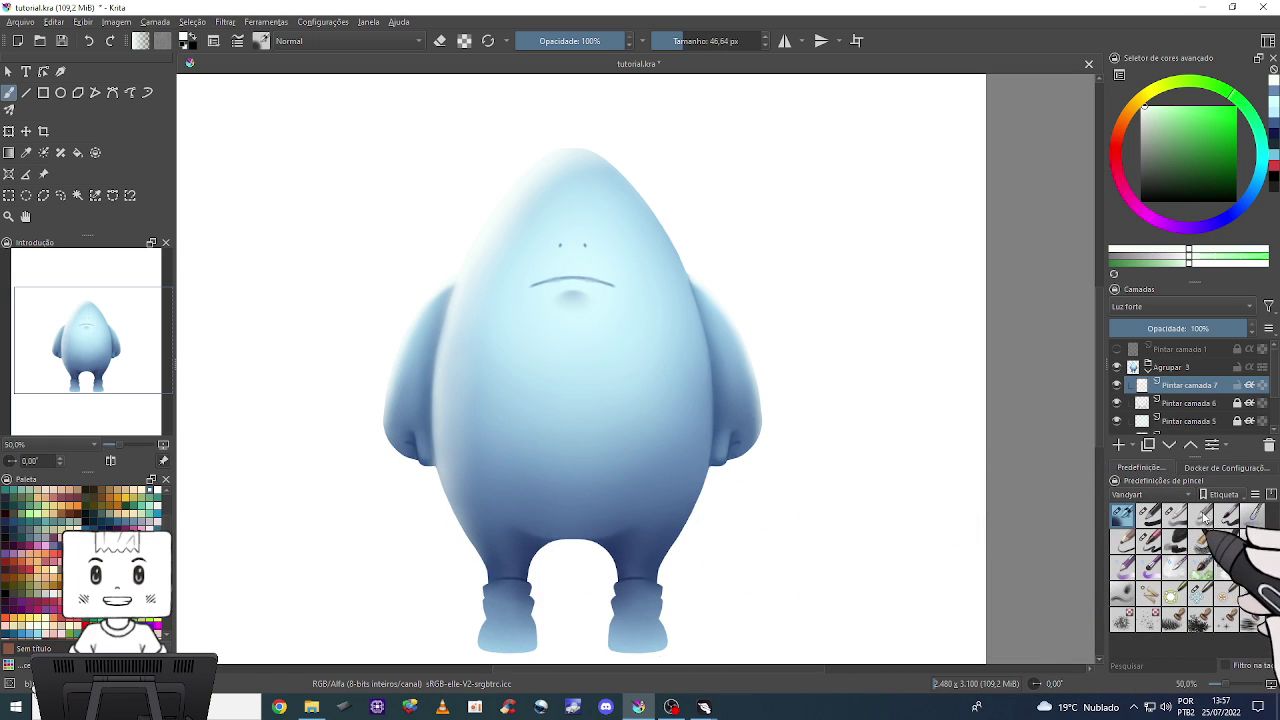
{"action": "left_click", "coordinate": [1201, 515]}
Zoom in on the left arm and erase excess rim highlight along its outer edge with a 46 px brush.
{"action": "key", "text": "1"}
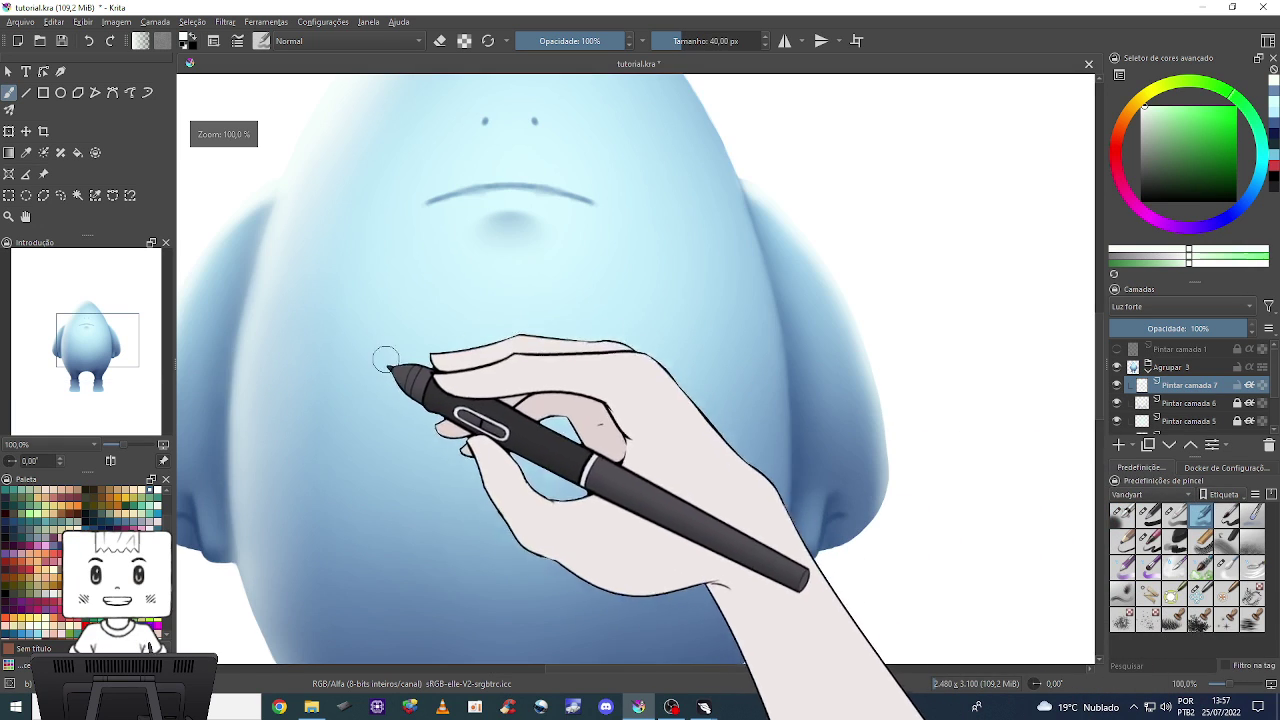
{"action": "left_click_drag", "start_coordinate": [301, 360], "coordinate": [632, 216]}
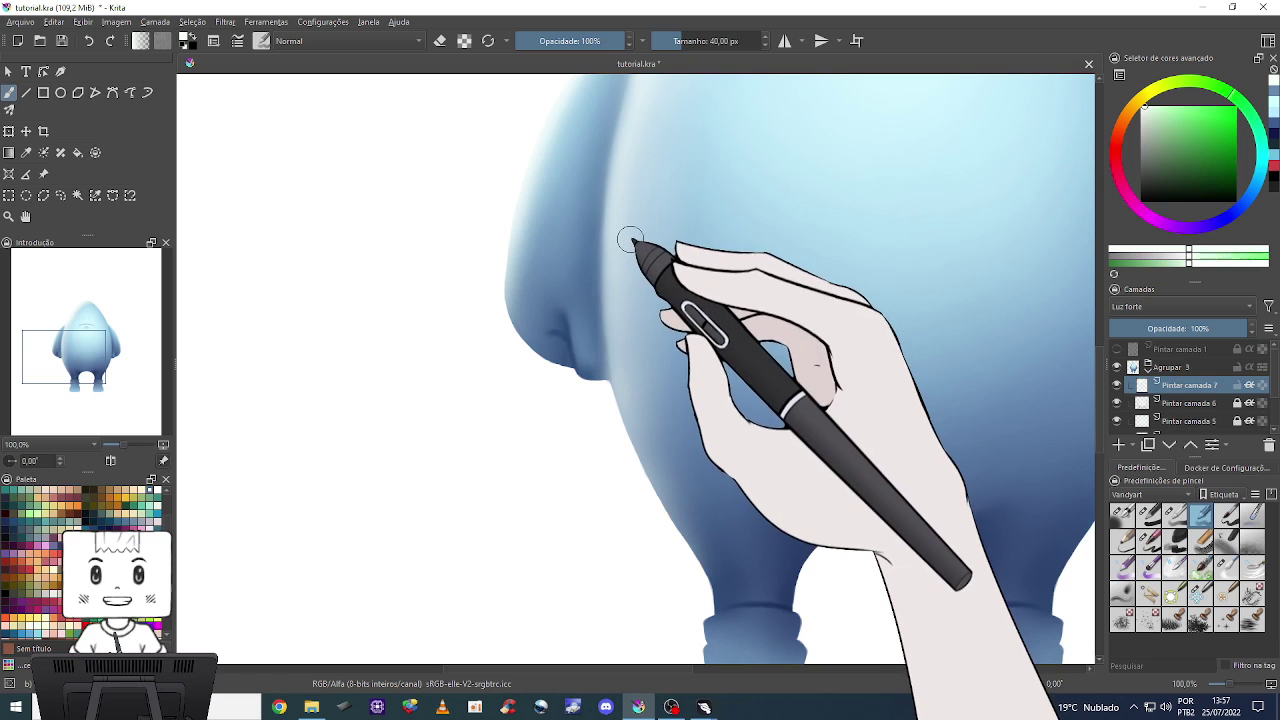
{"action": "key", "text": "plus"}
{"action": "mouse_move", "coordinate": [620, 271]}
{"action": "left_mouse_down"}
{"action": "mouse_move", "coordinate": [484, 419]}
{"action": "mouse_move", "coordinate": [502, 404]}
{"action": "left_mouse_up"}
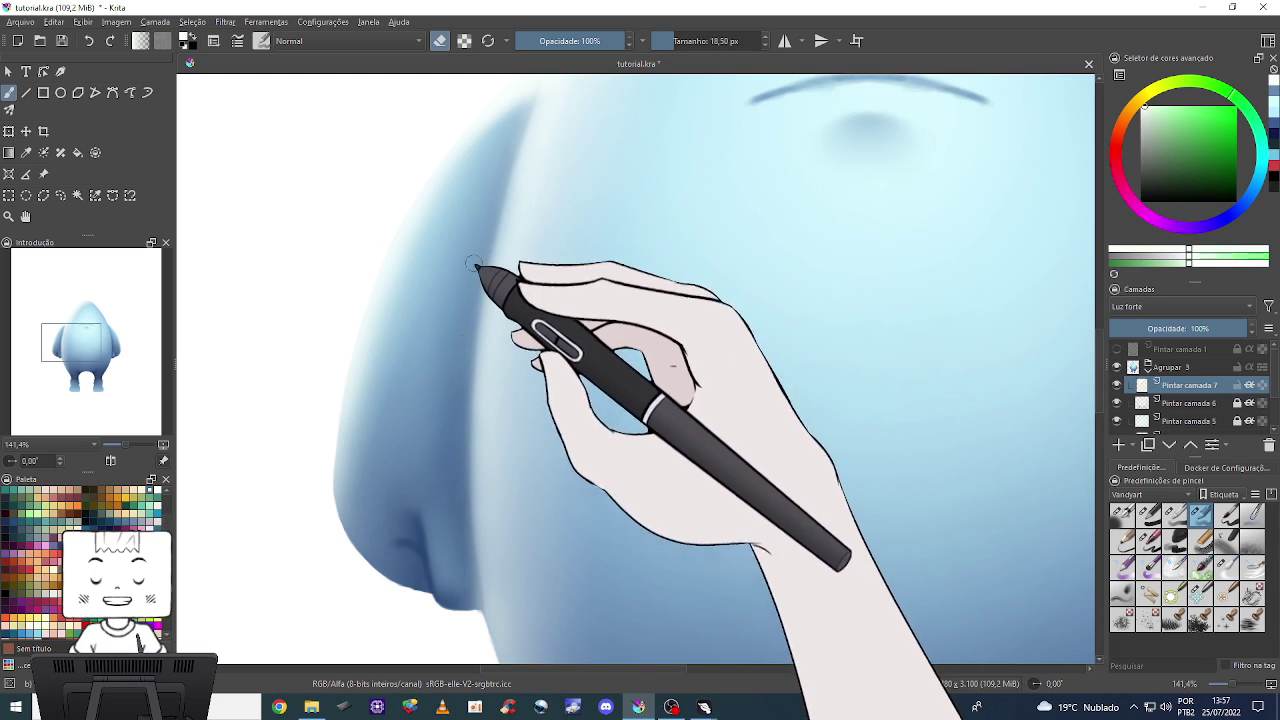
{"action": "key", "text": "bracketright"}
{"action": "key", "text": "bracketright"}
{"action": "key", "text": "bracketright"}
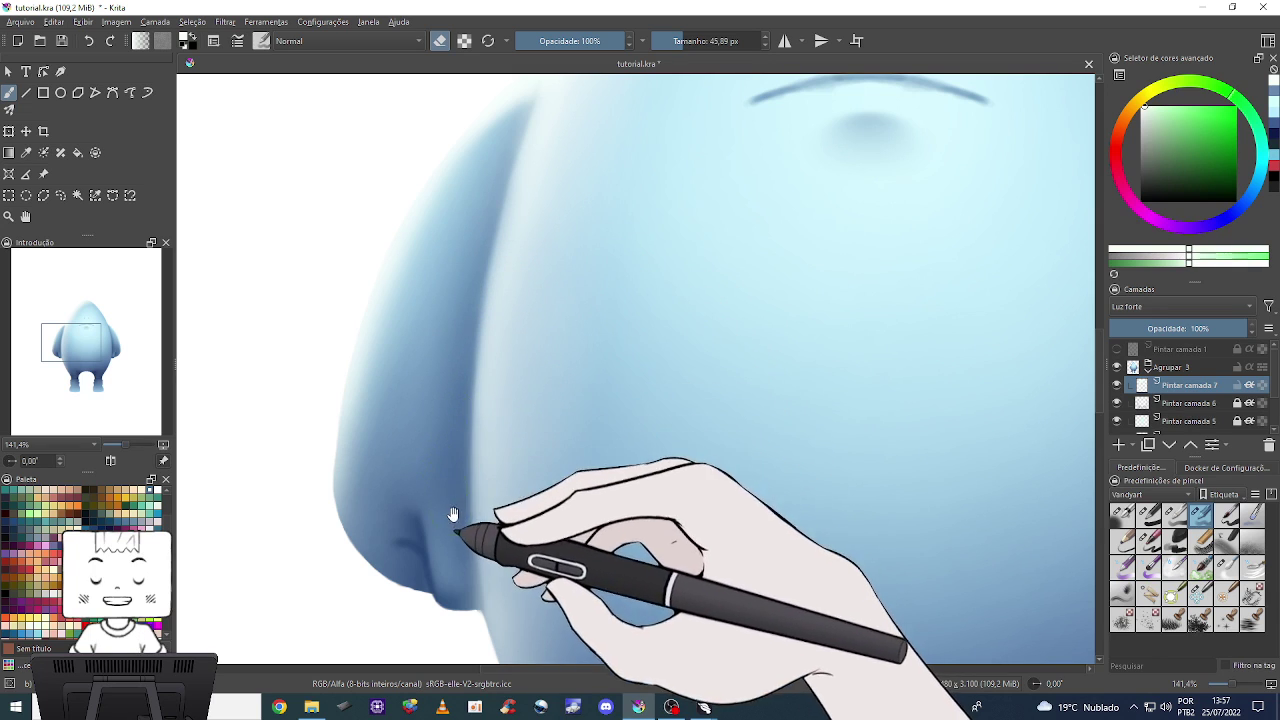
{"action": "scroll", "coordinate": [452, 498], "scroll_direction": "down", "scroll_amount": 2}
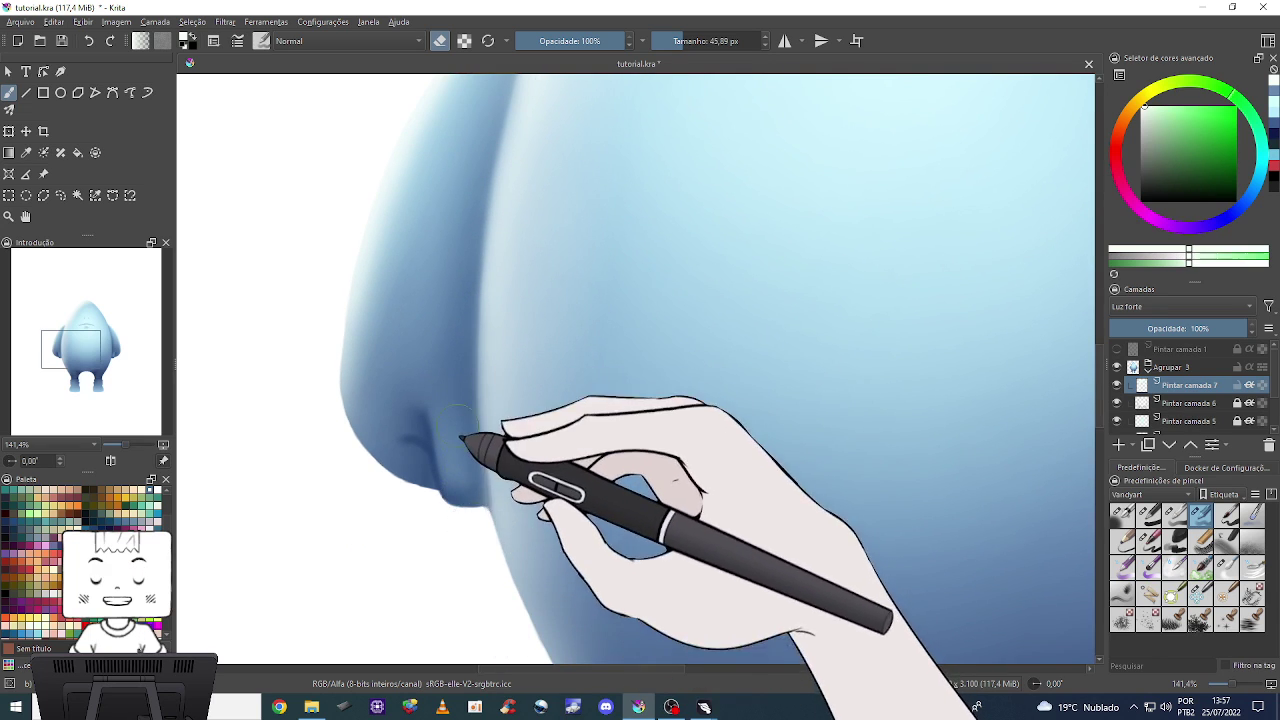
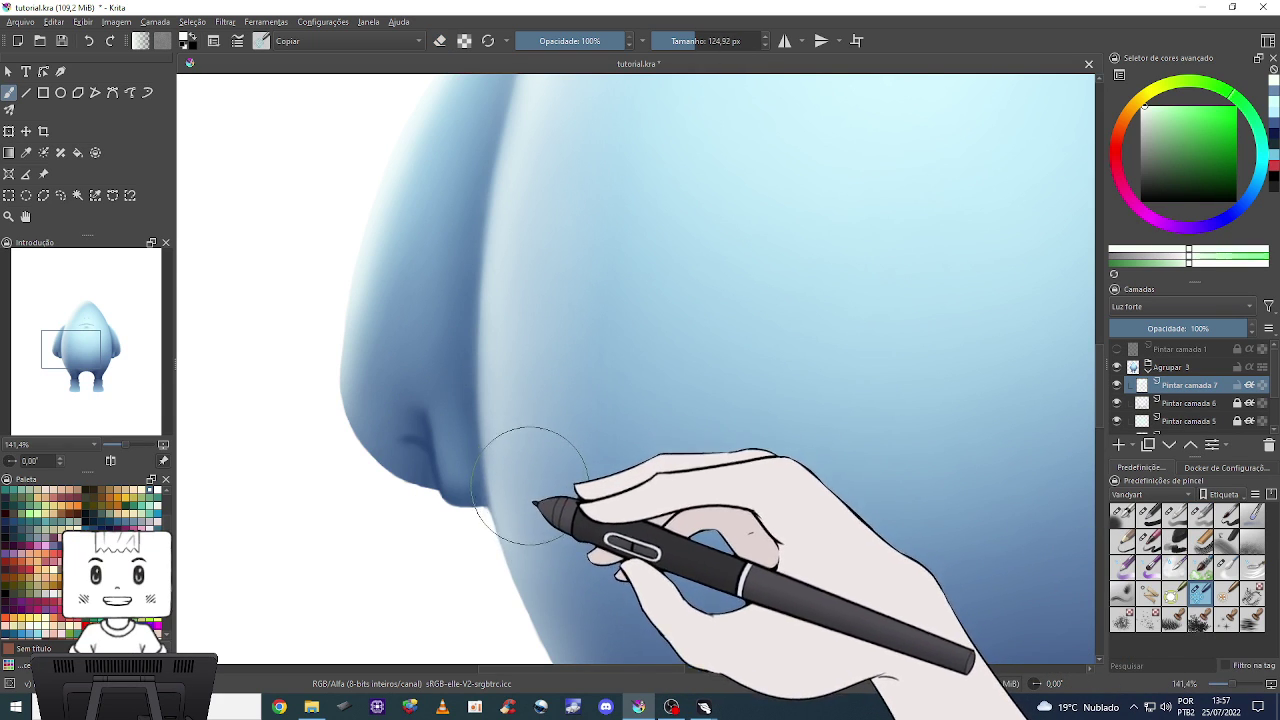
Shrink the brush slightly and zoom out to 33.3% so the whole blue character shows.
{"action": "key", "text": "bracketleft"}
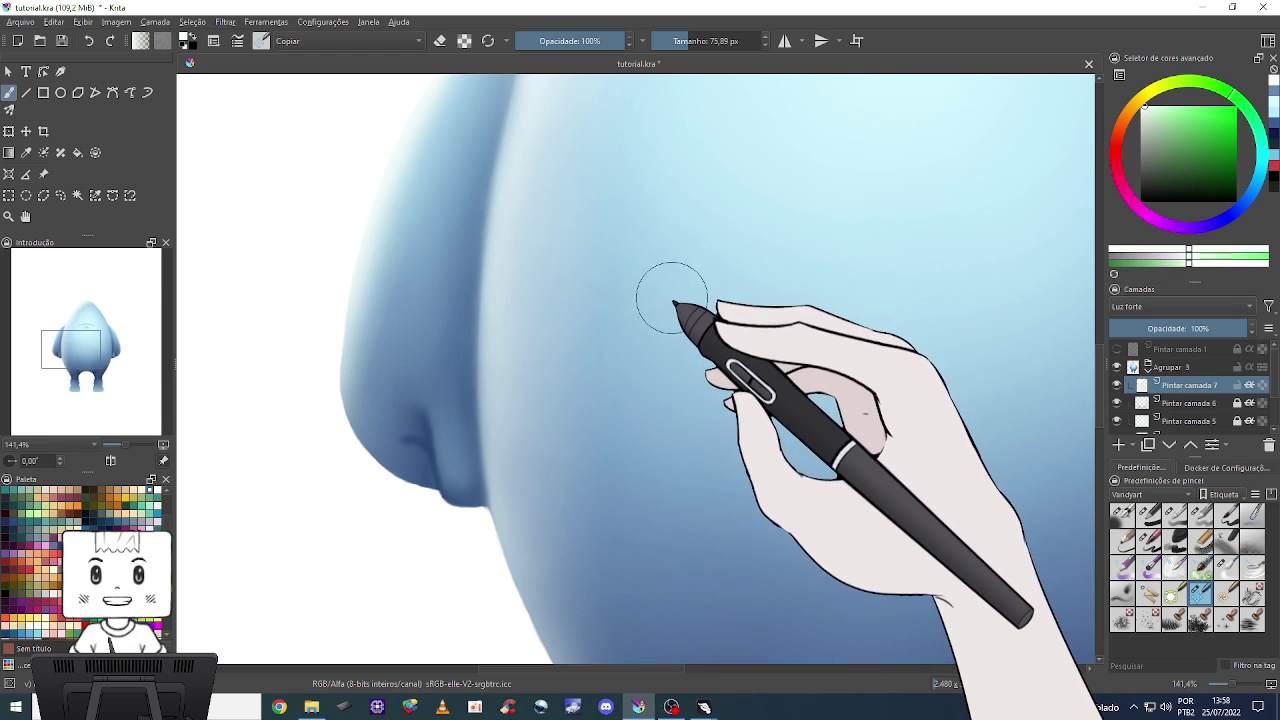
{"action": "scroll", "coordinate": [676, 285], "scroll_direction": "down", "scroll_amount": 5}
{"action": "scroll", "coordinate": [850, 250], "scroll_direction": "up", "scroll_amount": 1}
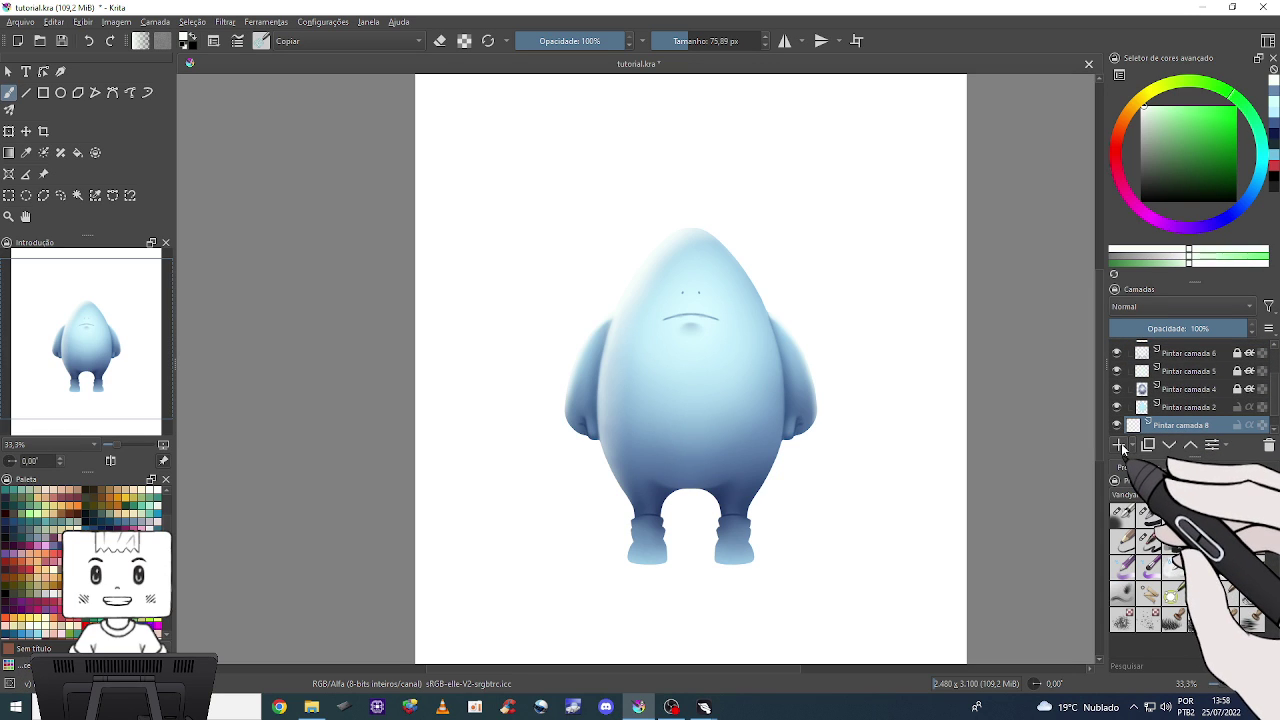
Fill the white background with medium grey, then zoom to 50% and recentre the character.
{"action": "left_click_drag", "start_coordinate": [1141, 124], "coordinate": [1136, 134]}
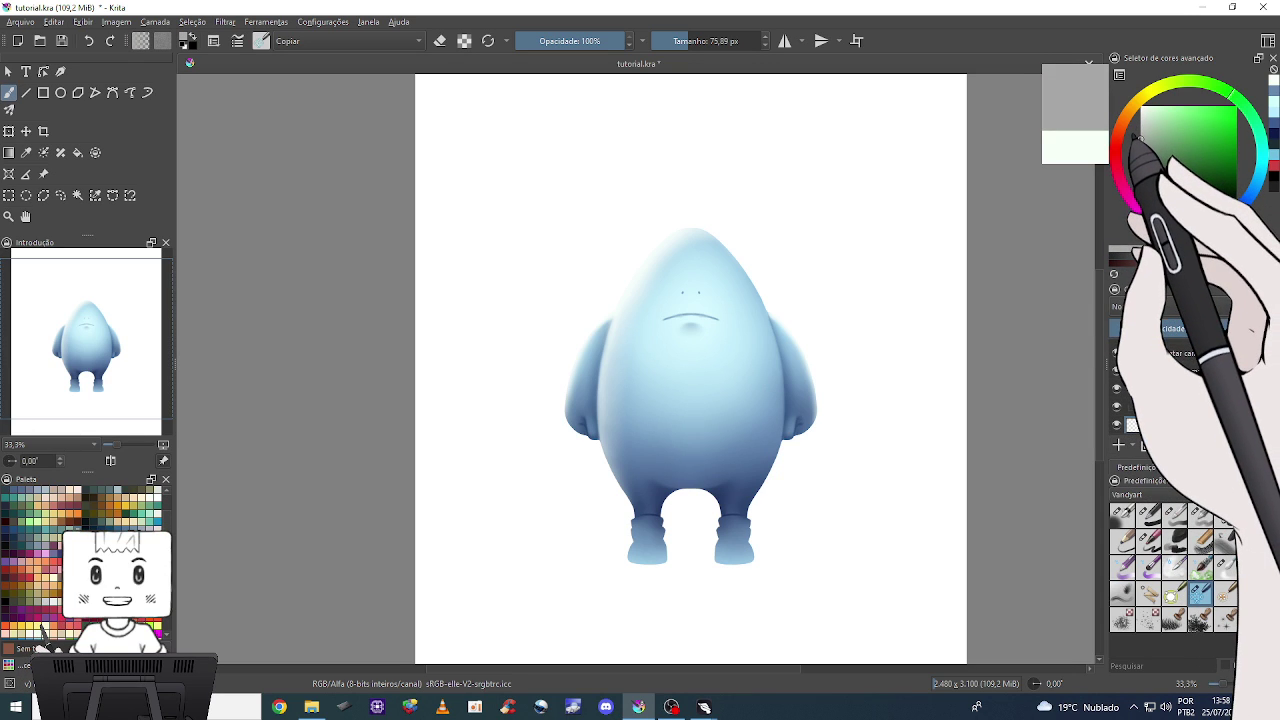
{"action": "left_click", "coordinate": [78, 152]}
{"action": "left_click", "coordinate": [445, 345]}
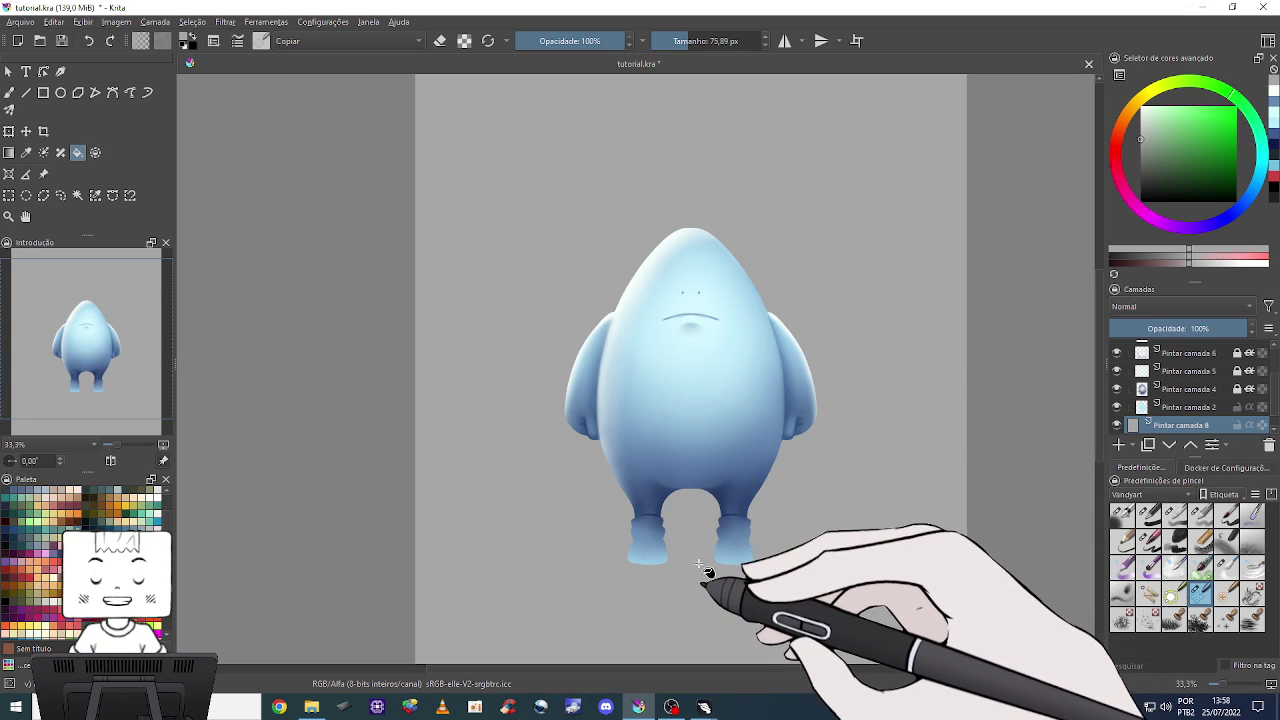
{"action": "key", "text": "plus"}
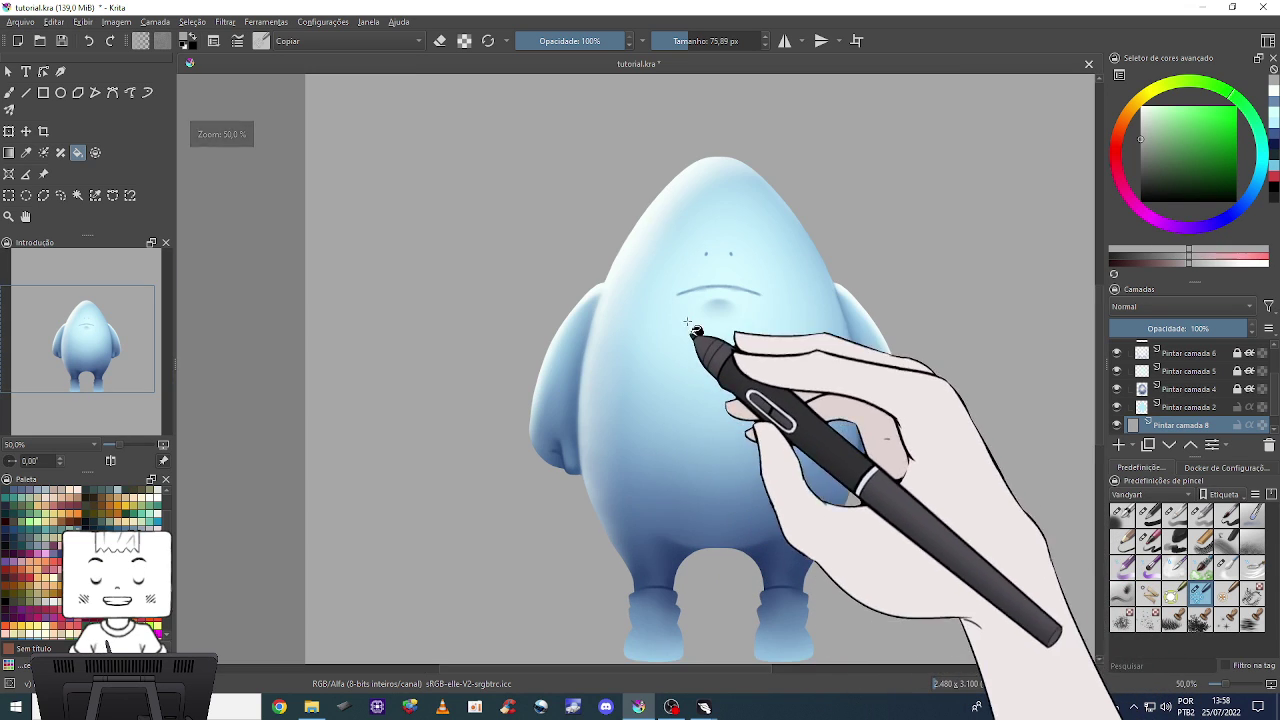
{"action": "left_click_drag", "start_coordinate": [688, 300], "coordinate": [663, 250]}
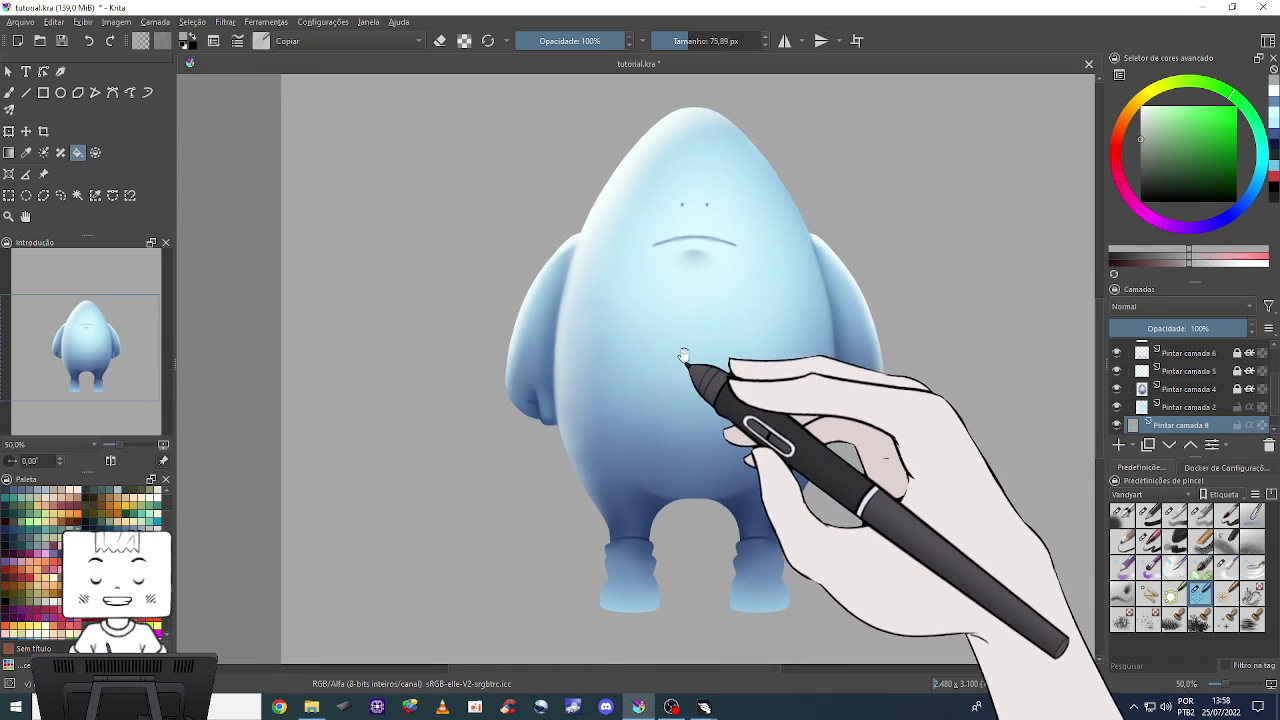
{"action": "left_click_drag", "start_coordinate": [683, 357], "coordinate": [636, 380]}
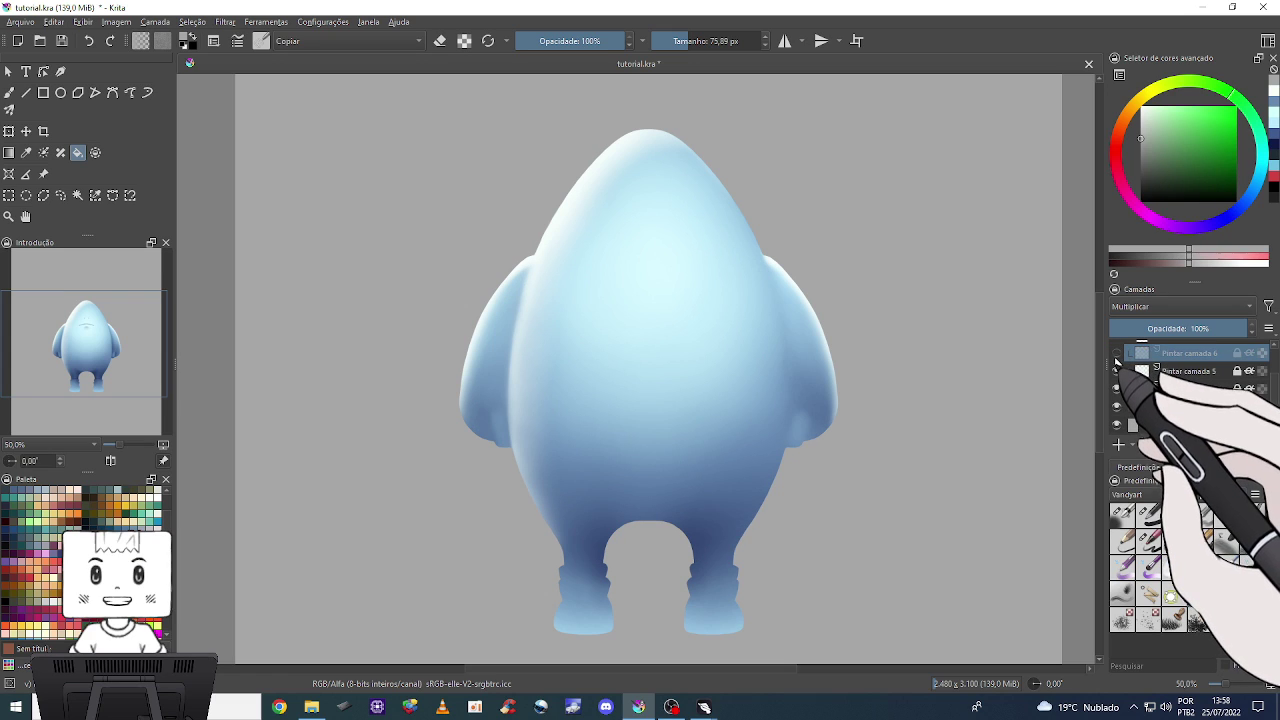
Toggle the body highlight, dark blue shading and base colour layers to compare, then enlarge the layer list.
{"action": "left_click", "coordinate": [1117, 353]}
{"action": "left_click", "coordinate": [1117, 371]}
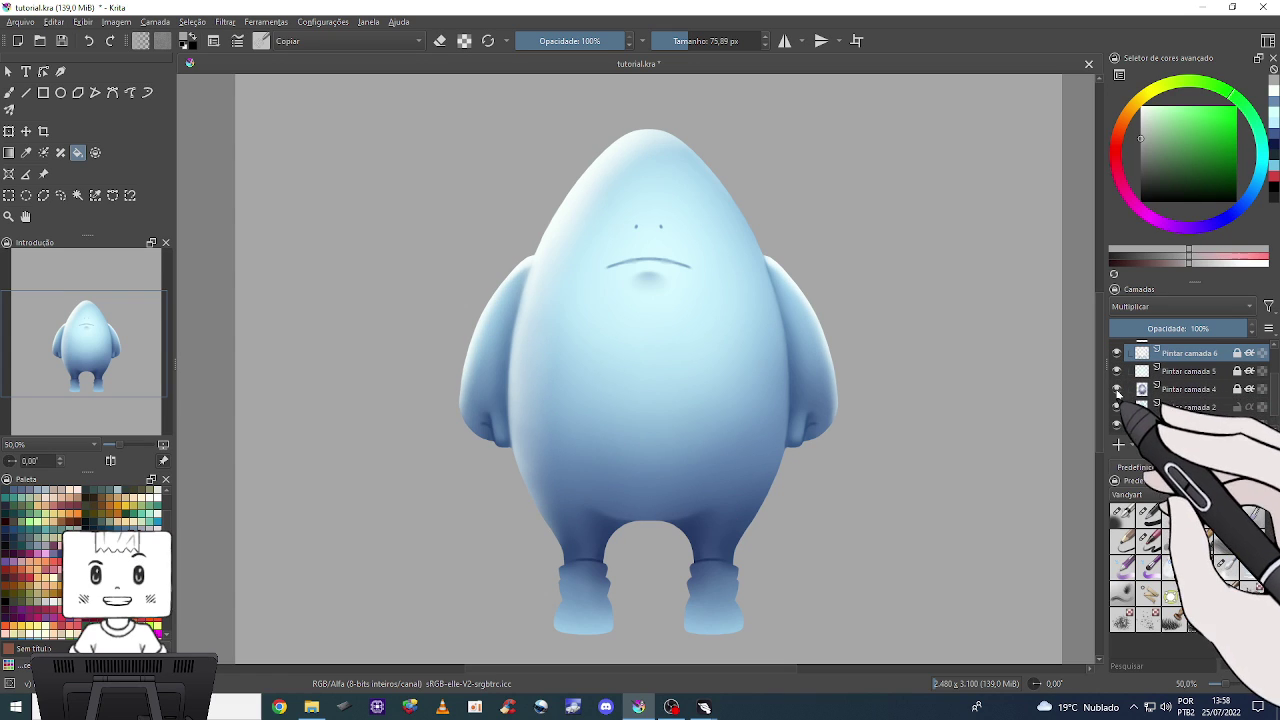
{"action": "left_click", "coordinate": [1117, 389]}
{"action": "left_click", "coordinate": [1117, 389]}
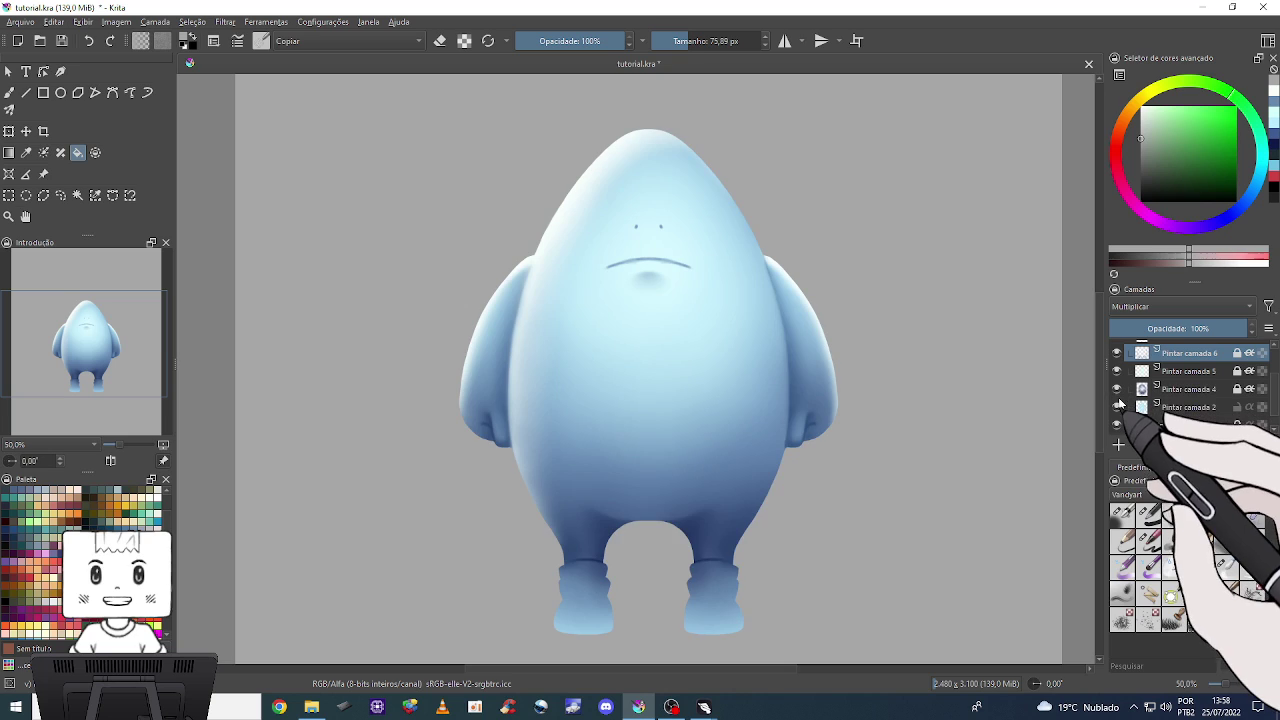
{"action": "left_click", "coordinate": [1117, 407]}
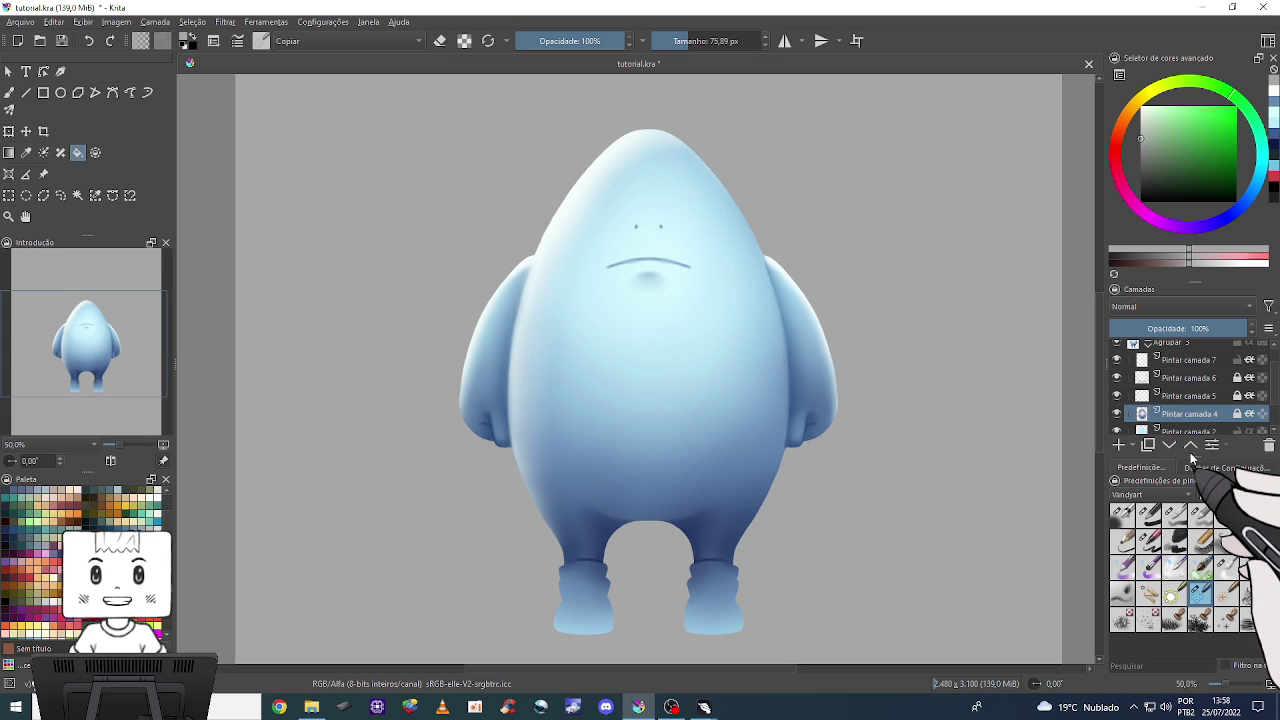
{"action": "left_click_drag", "start_coordinate": [1194, 509], "coordinate": [1193, 521]}
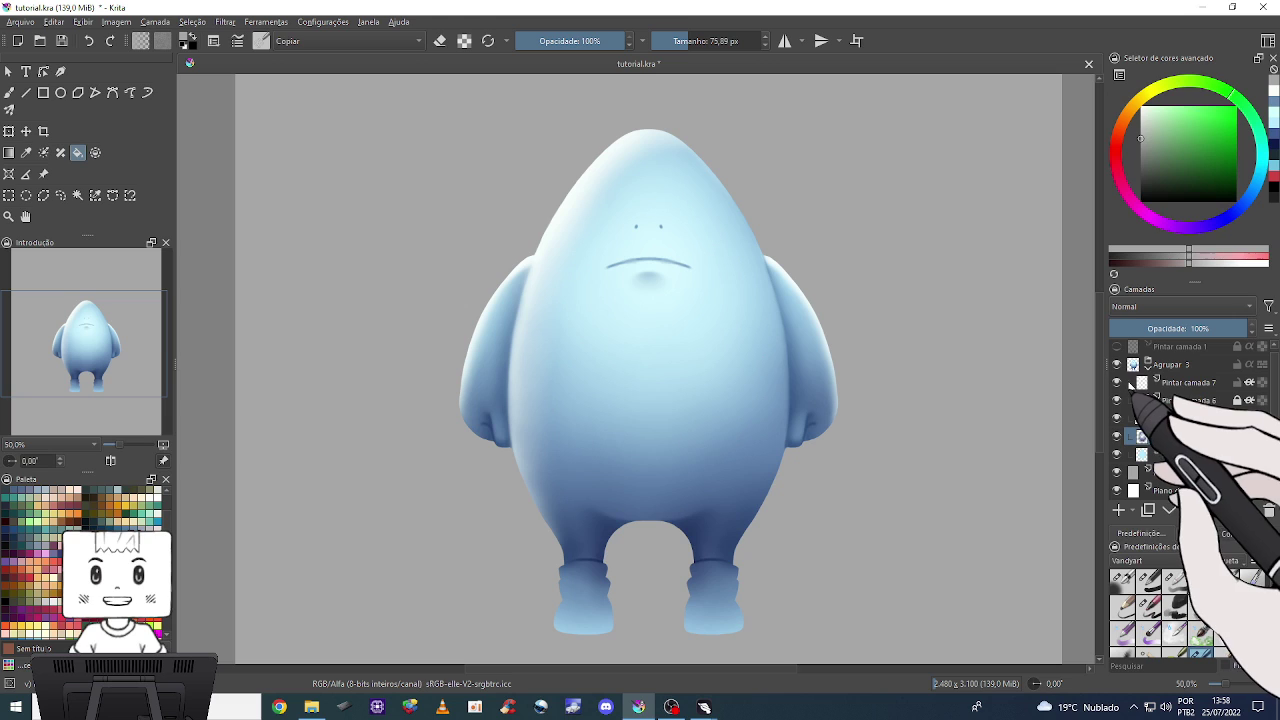
Hide the face detail, bright highlight and gradient shading layers, then show gradient and highlight again.
{"action": "left_click", "coordinate": [1117, 382]}
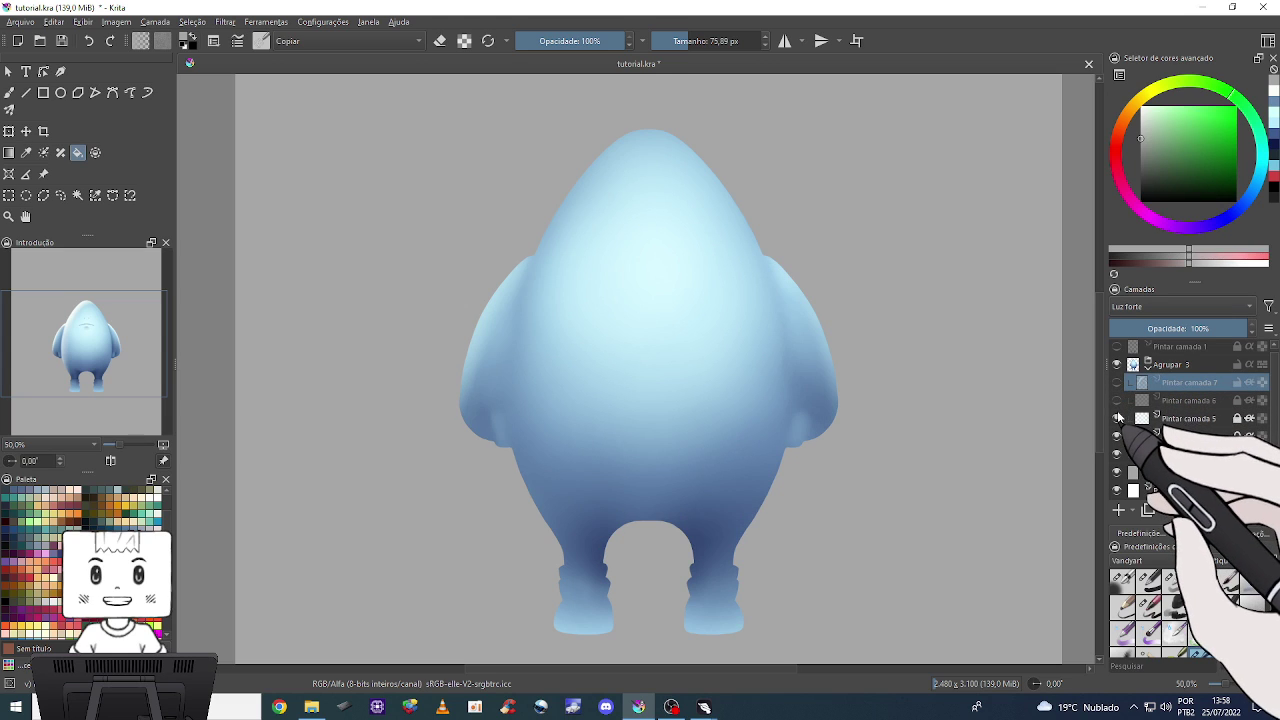
{"action": "left_click", "coordinate": [1117, 418]}
{"action": "left_click", "coordinate": [1117, 436]}
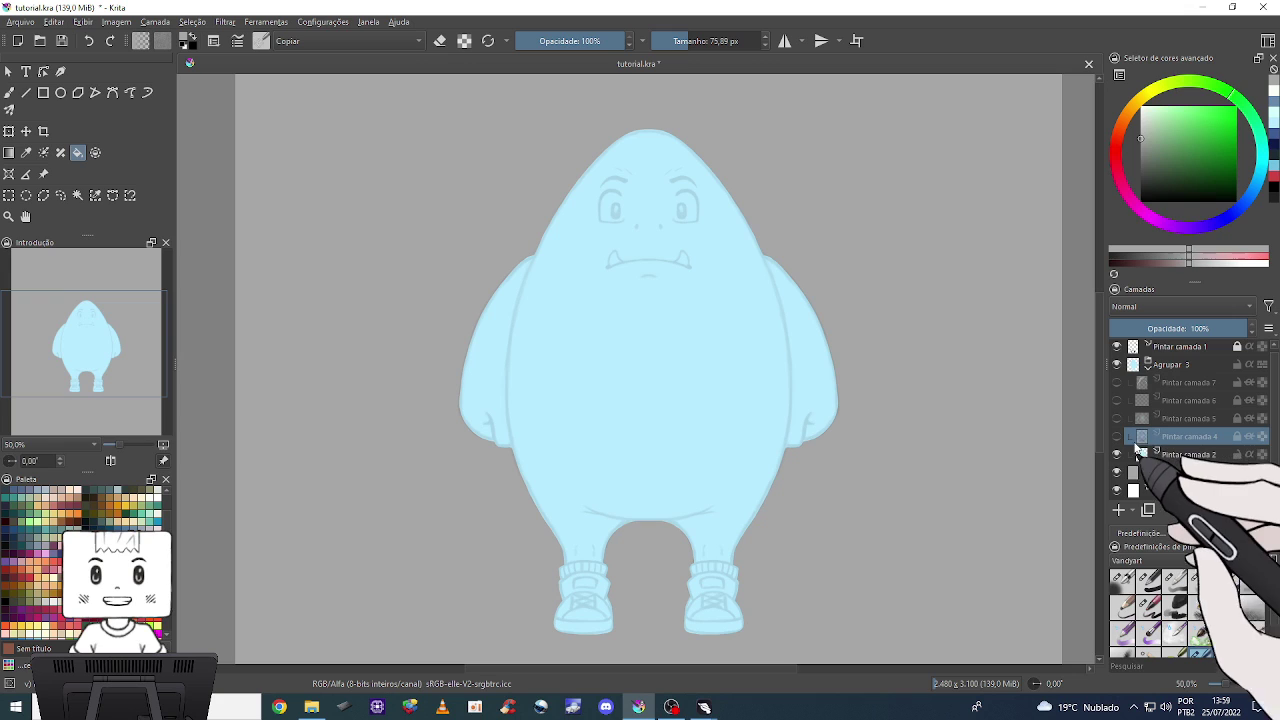
{"action": "left_click", "coordinate": [1117, 436]}
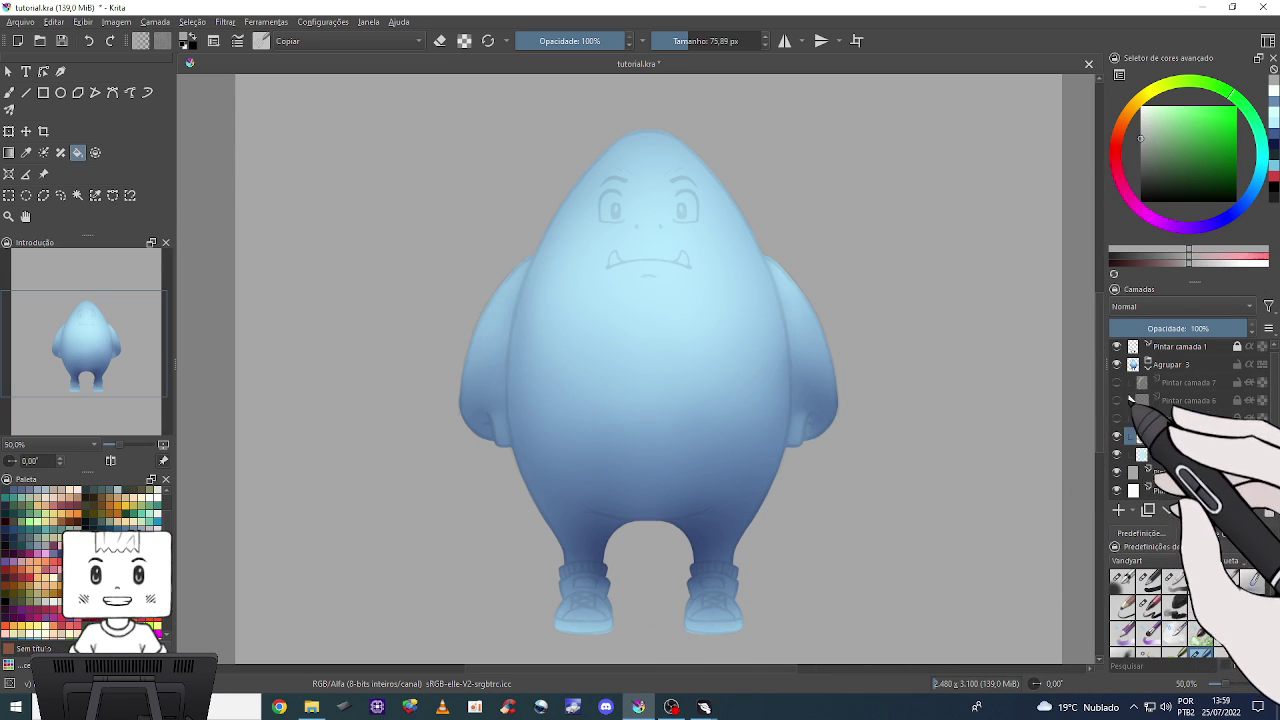
{"action": "left_click", "coordinate": [1117, 419]}
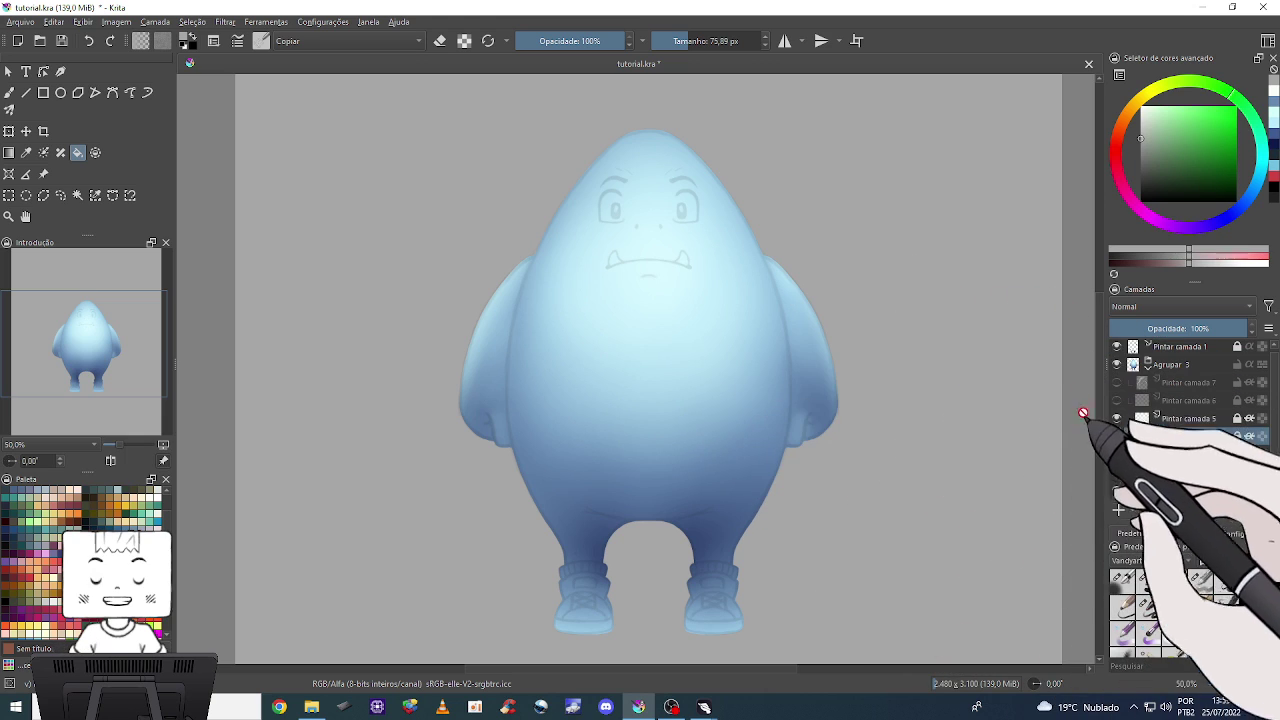
Select and re-show Pintar camada 6 and Pintar camada 7, ending on Pintar camada 7.
{"action": "left_click", "coordinate": [1134, 401]}
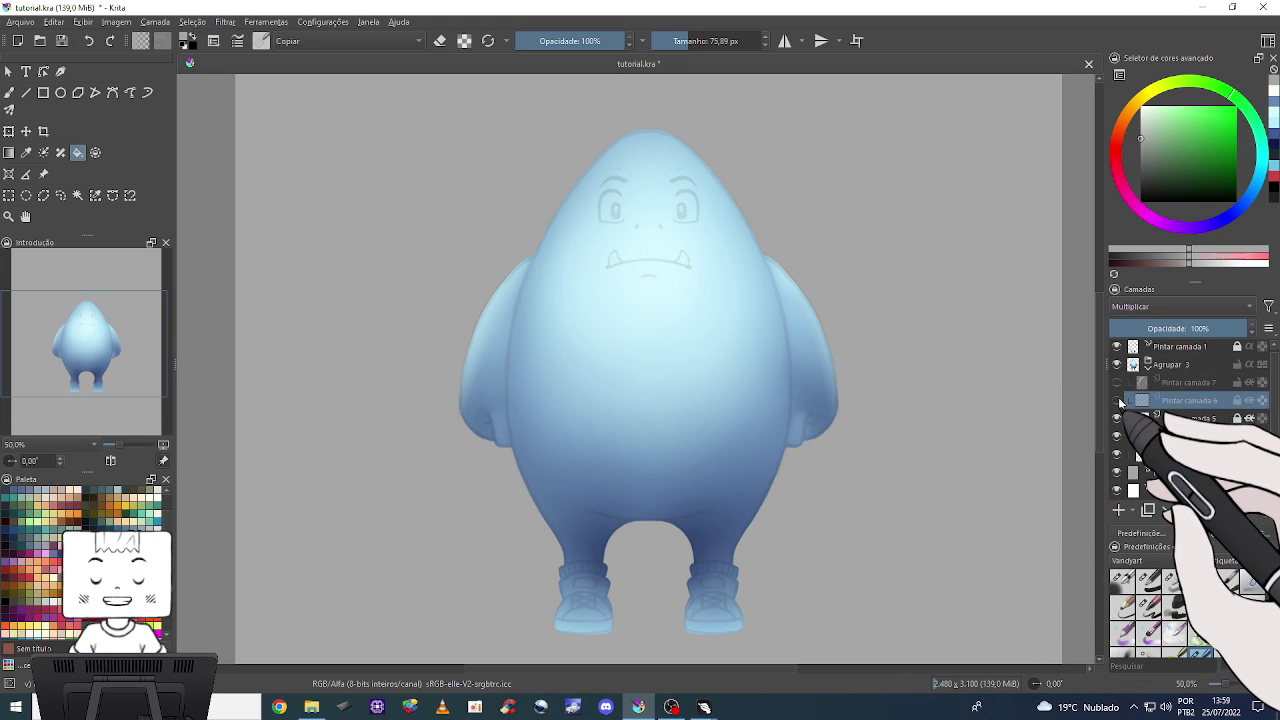
{"action": "left_click", "coordinate": [1117, 400]}
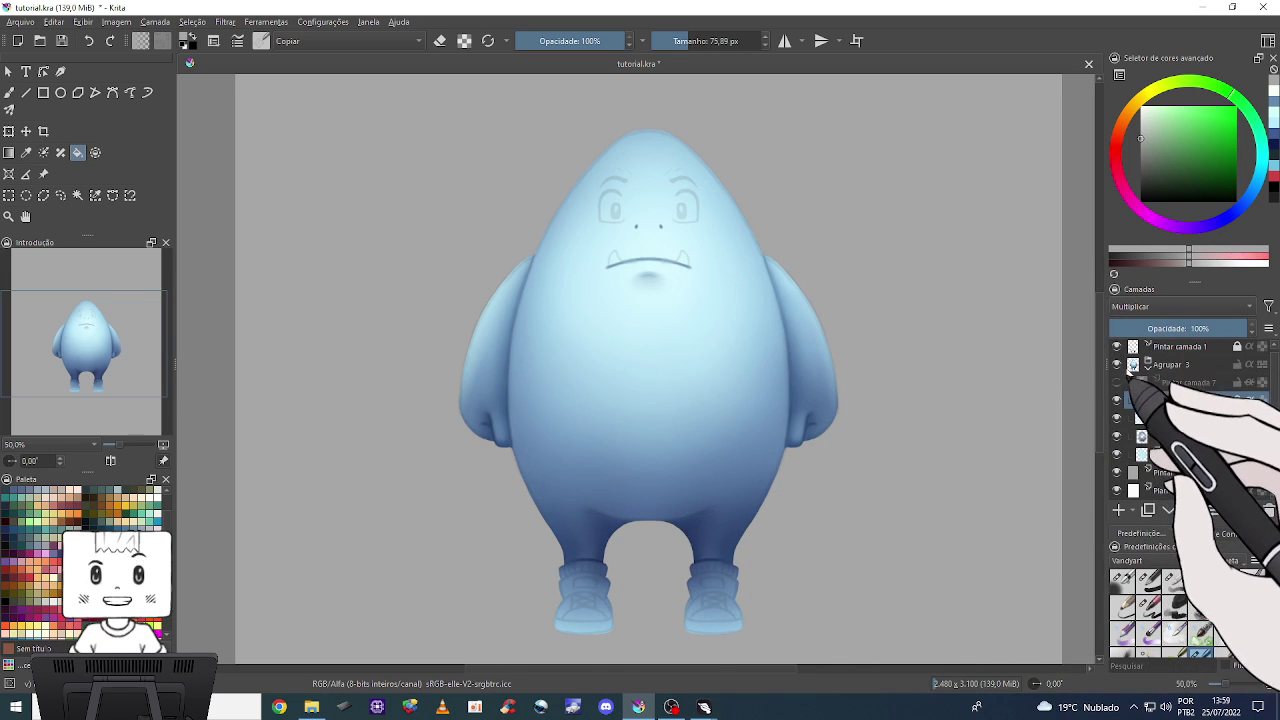
{"action": "left_click", "coordinate": [1140, 383]}
{"action": "left_click", "coordinate": [1117, 383]}
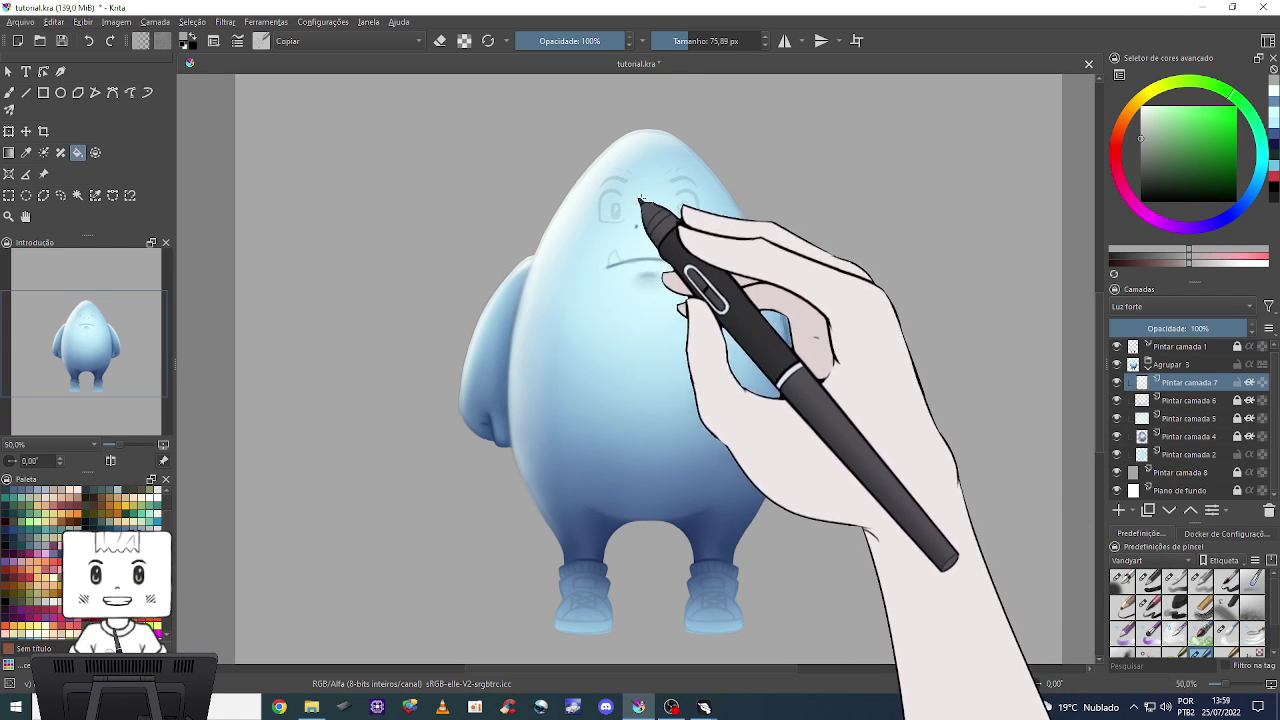
Extend the mouth line with a right fang and paint a soft grey shadow under the mouth.
{"action": "key", "text": "b"}
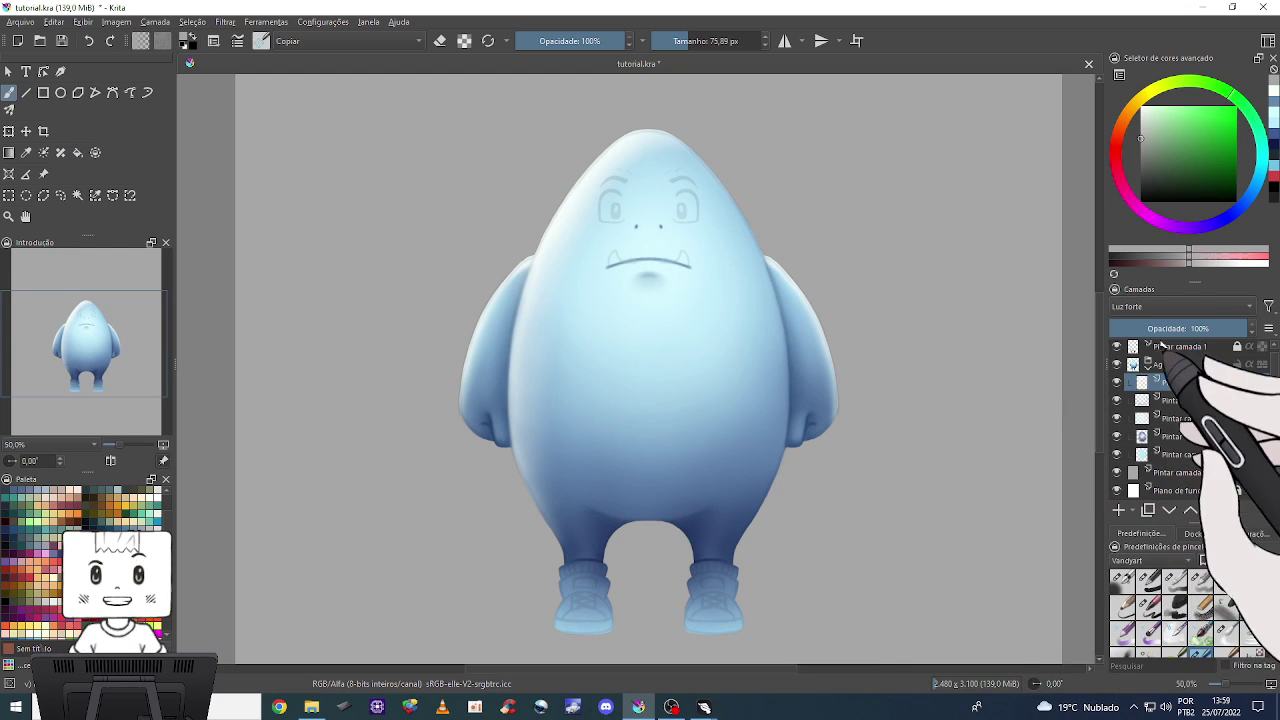
{"action": "scroll", "coordinate": [780, 340], "scroll_direction": "up", "scroll_amount": 1}
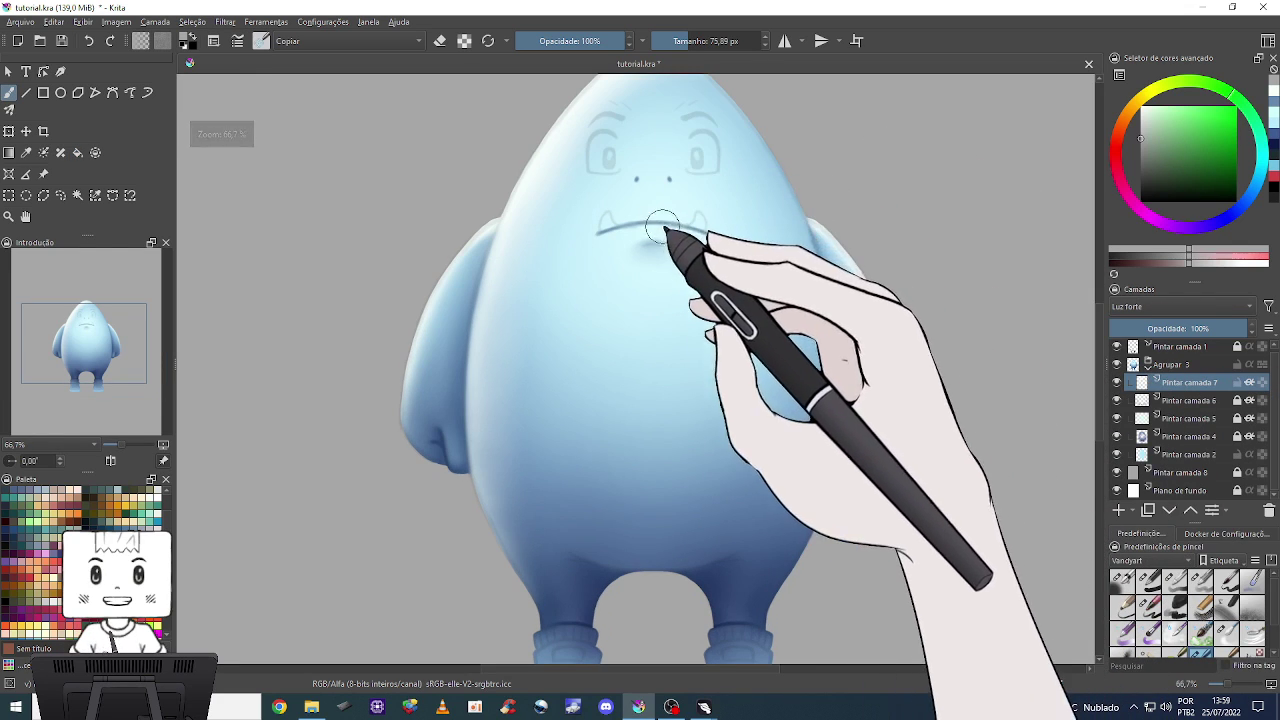
{"action": "left_click_drag", "start_coordinate": [738, 300], "coordinate": [669, 312]}
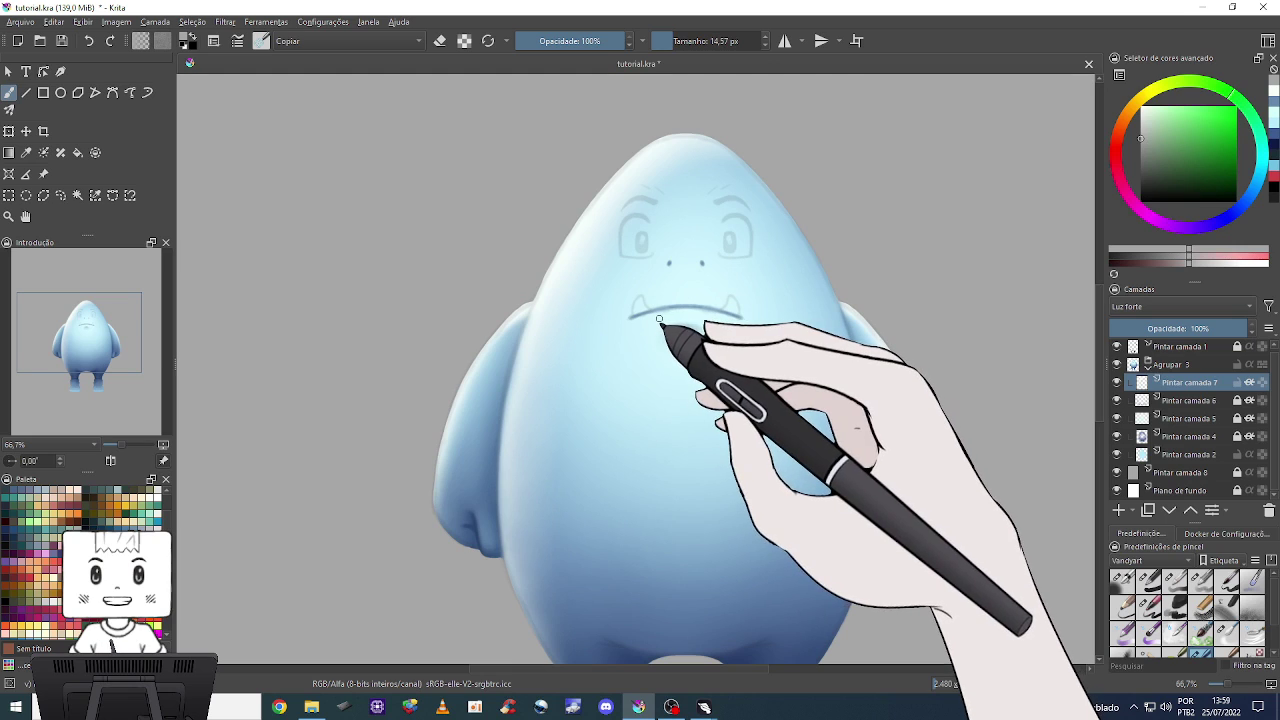
{"action": "left_click", "coordinate": [1176, 584]}
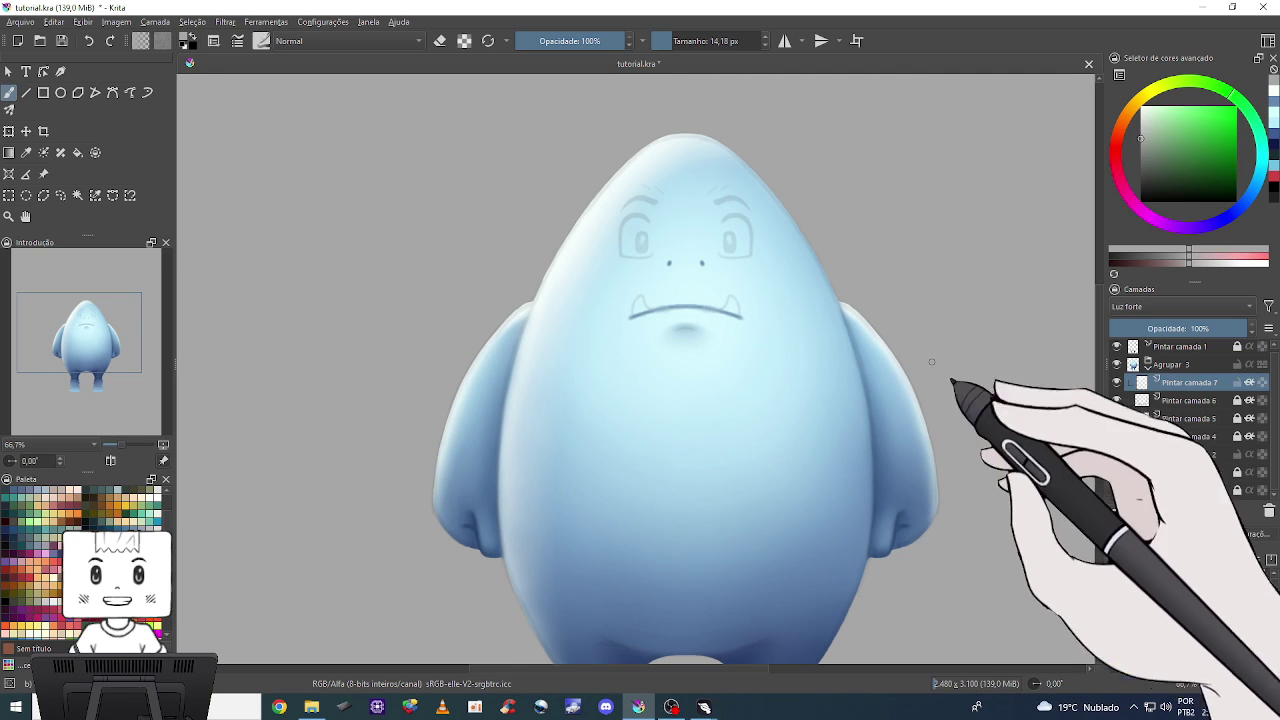
{"action": "left_click_drag", "start_coordinate": [660, 318], "coordinate": [686, 328]}
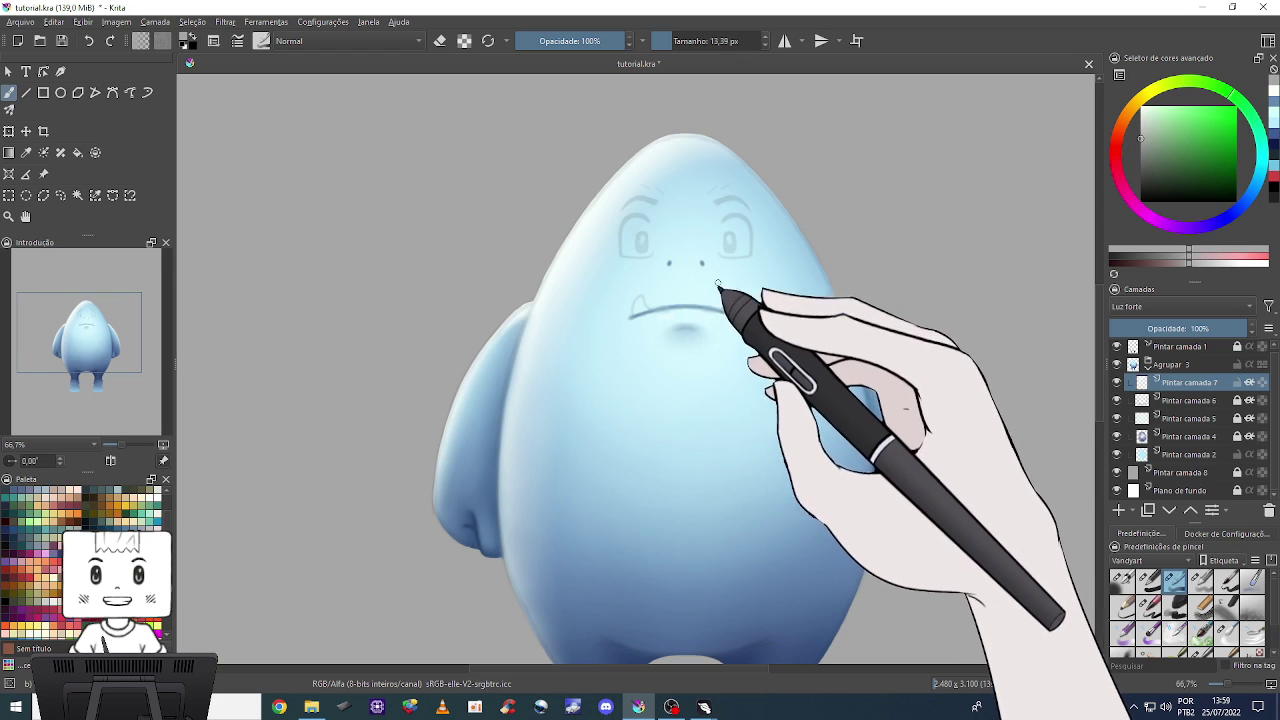
{"action": "key", "text": "bracketright"}
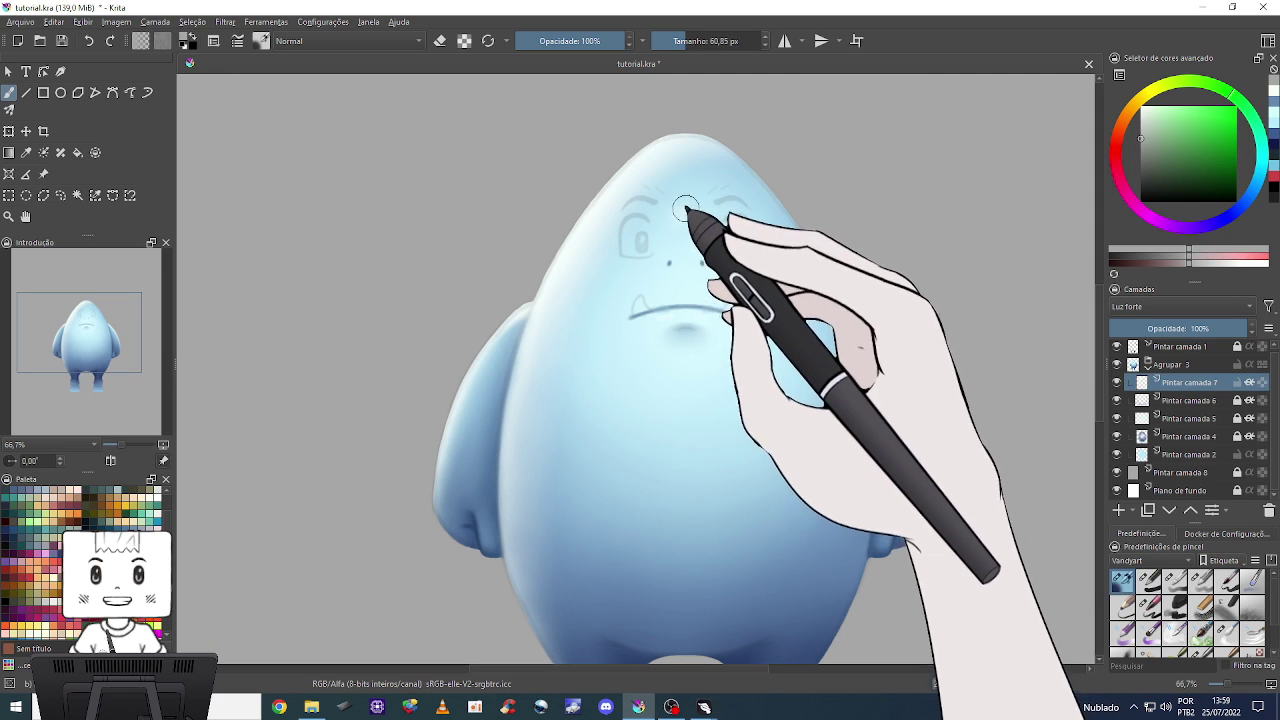
{"action": "left_click_drag", "start_coordinate": [672, 330], "coordinate": [698, 330]}
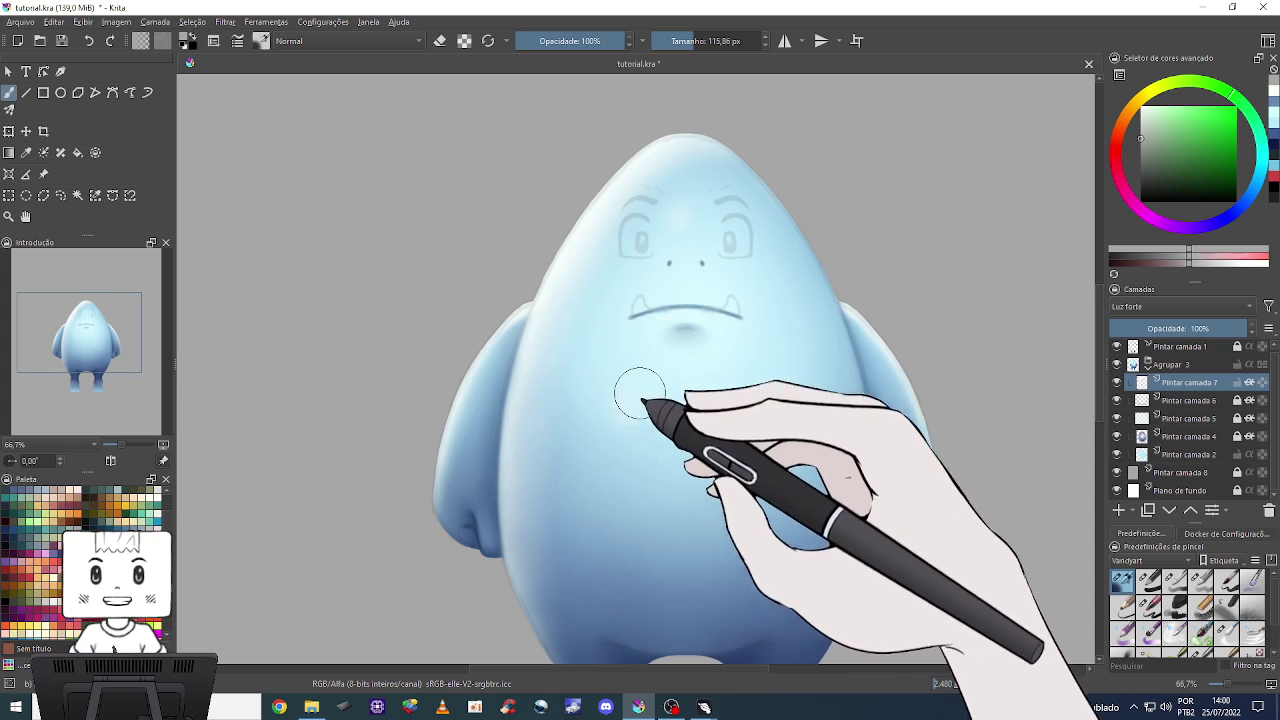
Pick a smaller large soft brush, check the whole character, and toggle Pintar camada 7 off and on.
{"action": "key", "text": "minus"}
{"action": "key", "text": "minus"}
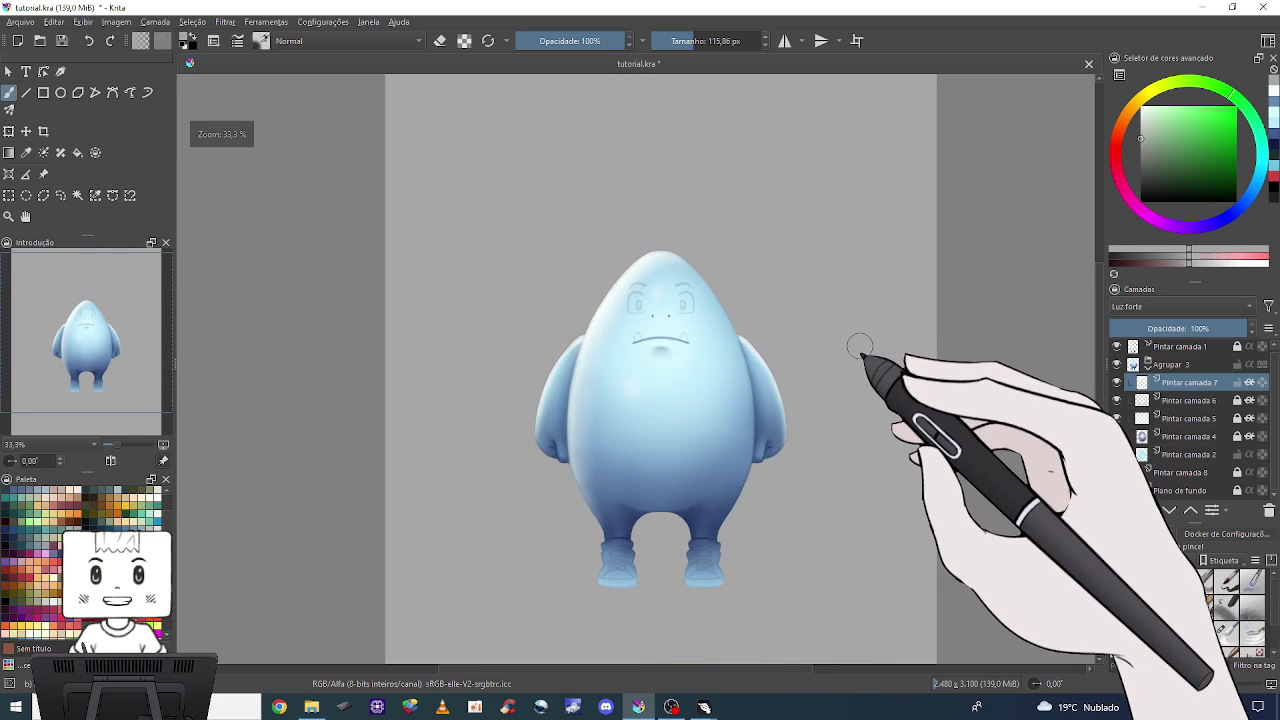
{"action": "key", "text": "plus"}
{"action": "key", "text": "plus"}
{"action": "left_click", "coordinate": [1226, 632]}
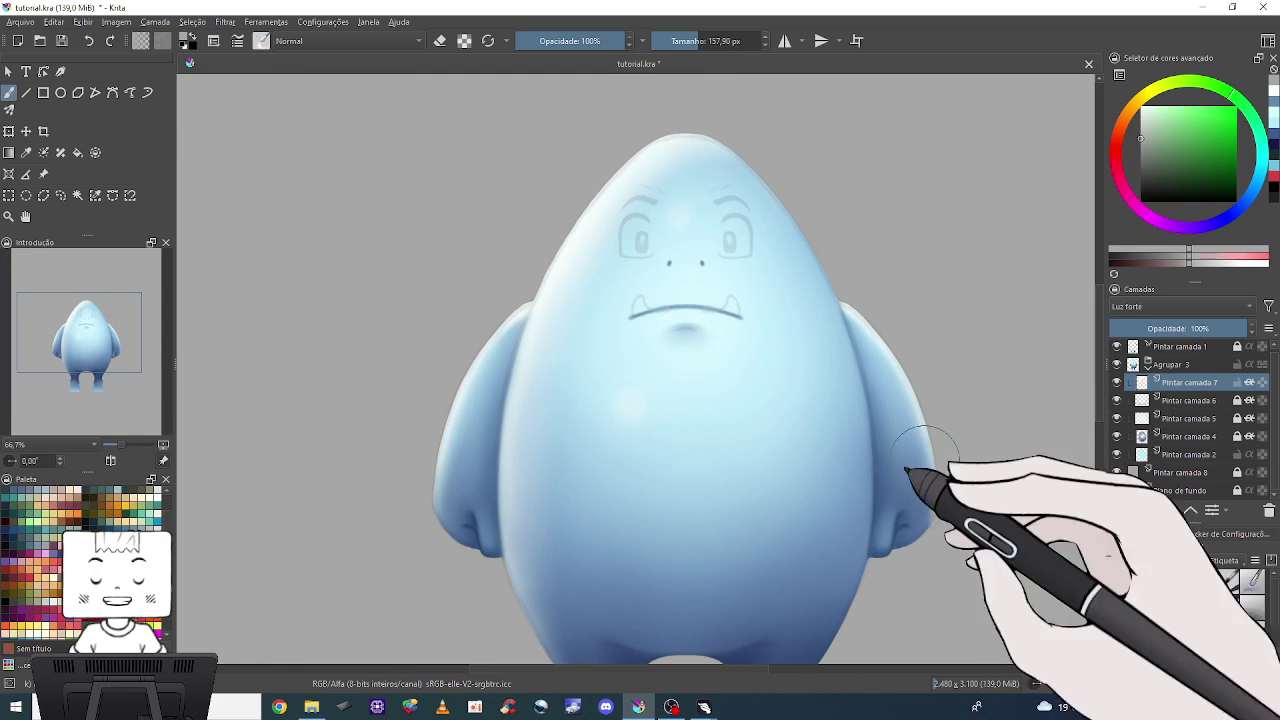
{"action": "key", "text": "bracketleft"}
{"action": "key", "text": "bracketleft"}
{"action": "key", "text": "bracketleft"}
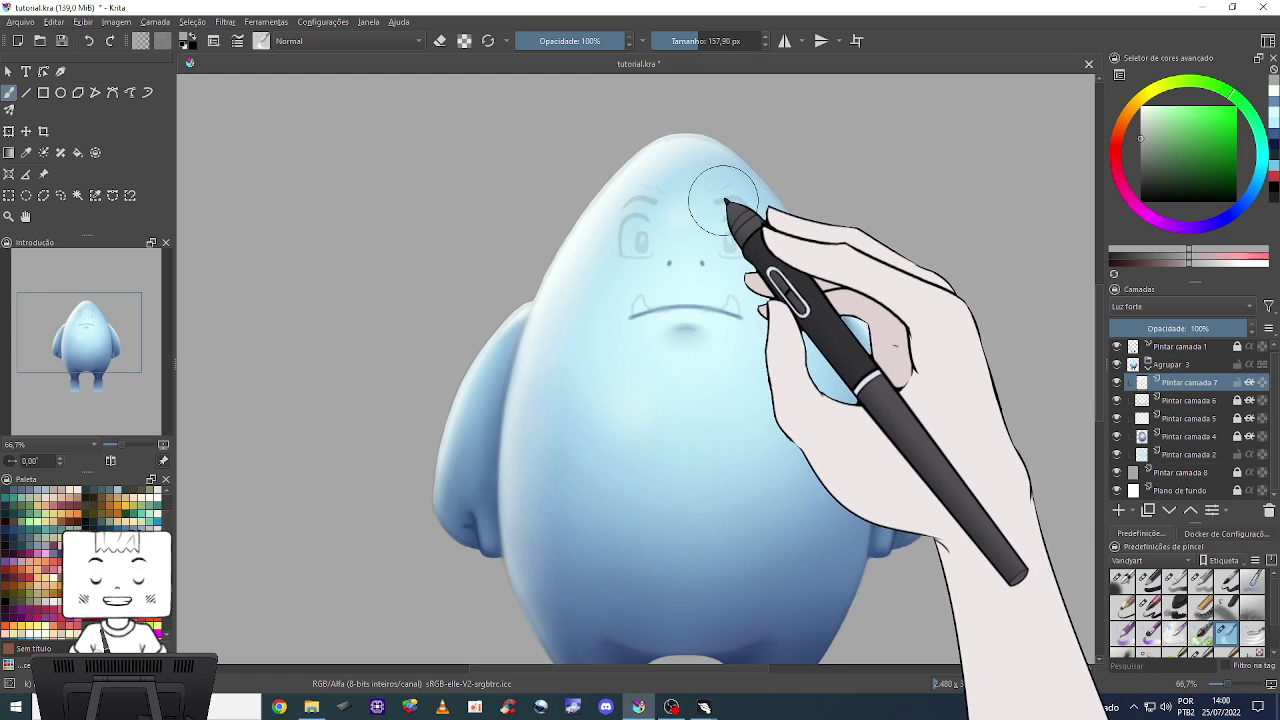
{"action": "key", "text": "minus"}
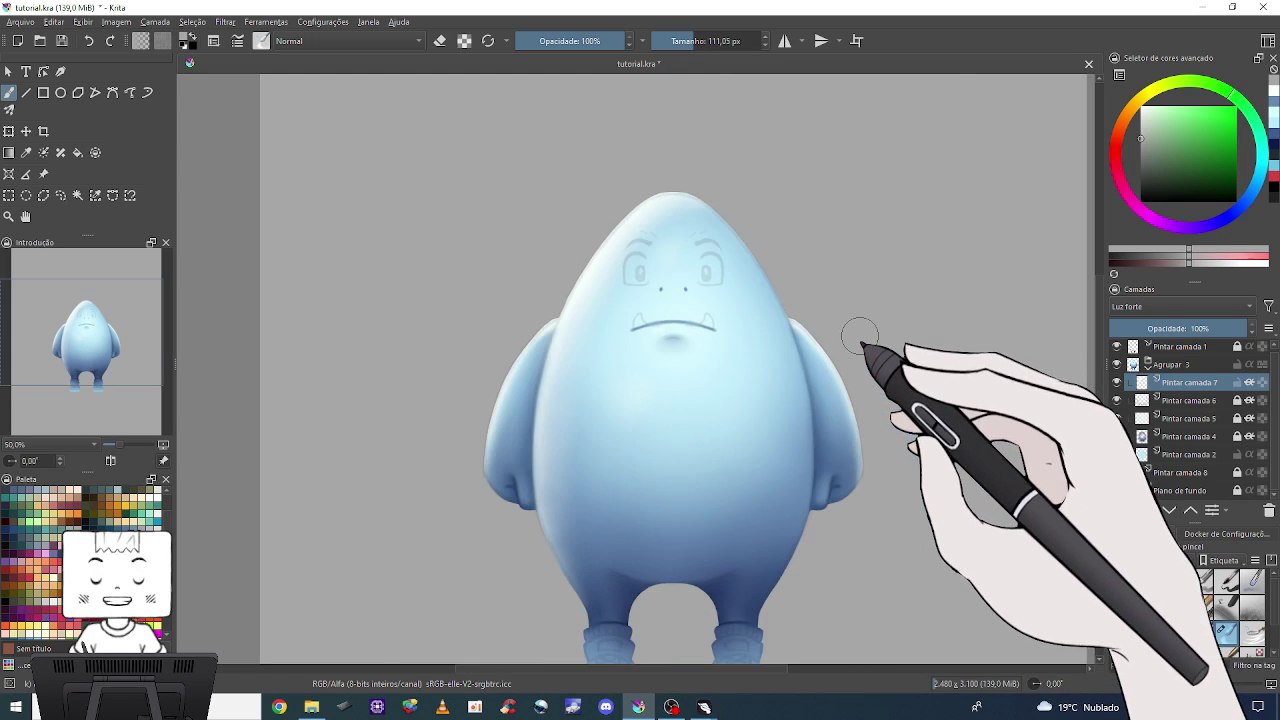
{"action": "key", "text": "minus"}
{"action": "key", "text": "plus"}
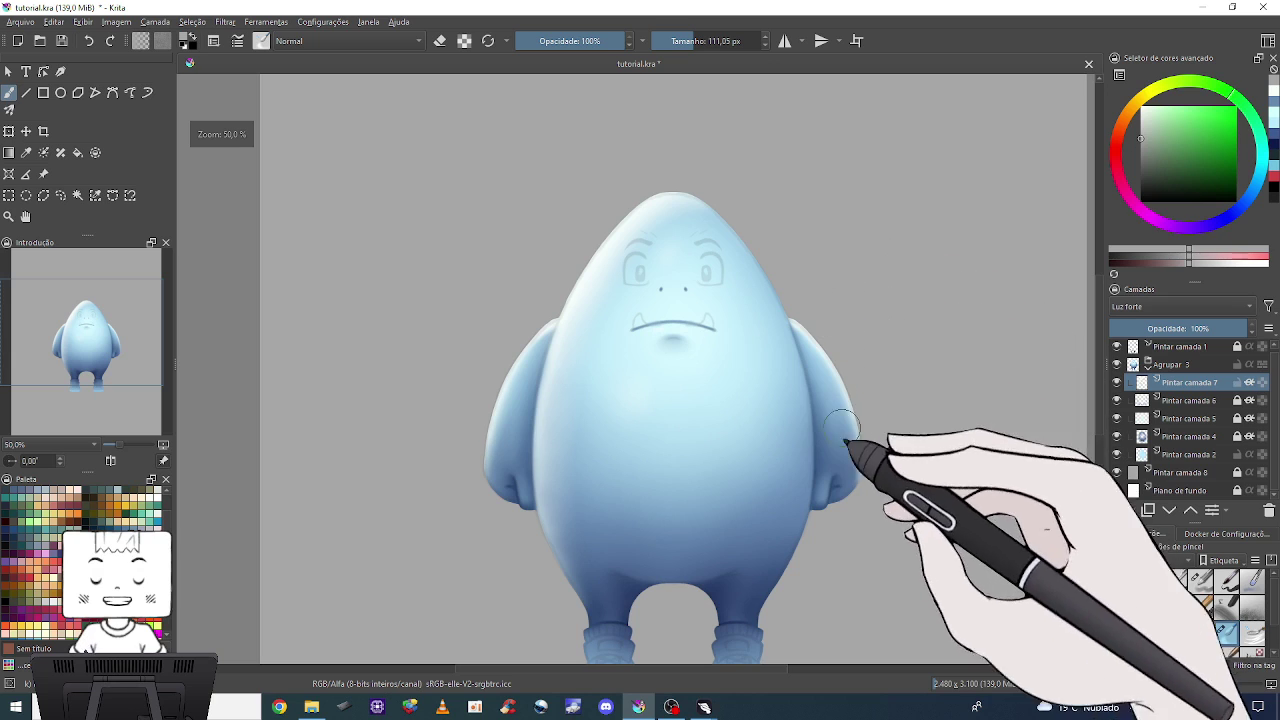
{"action": "scroll", "coordinate": [757, 306], "scroll_direction": "down", "scroll_amount": 2}
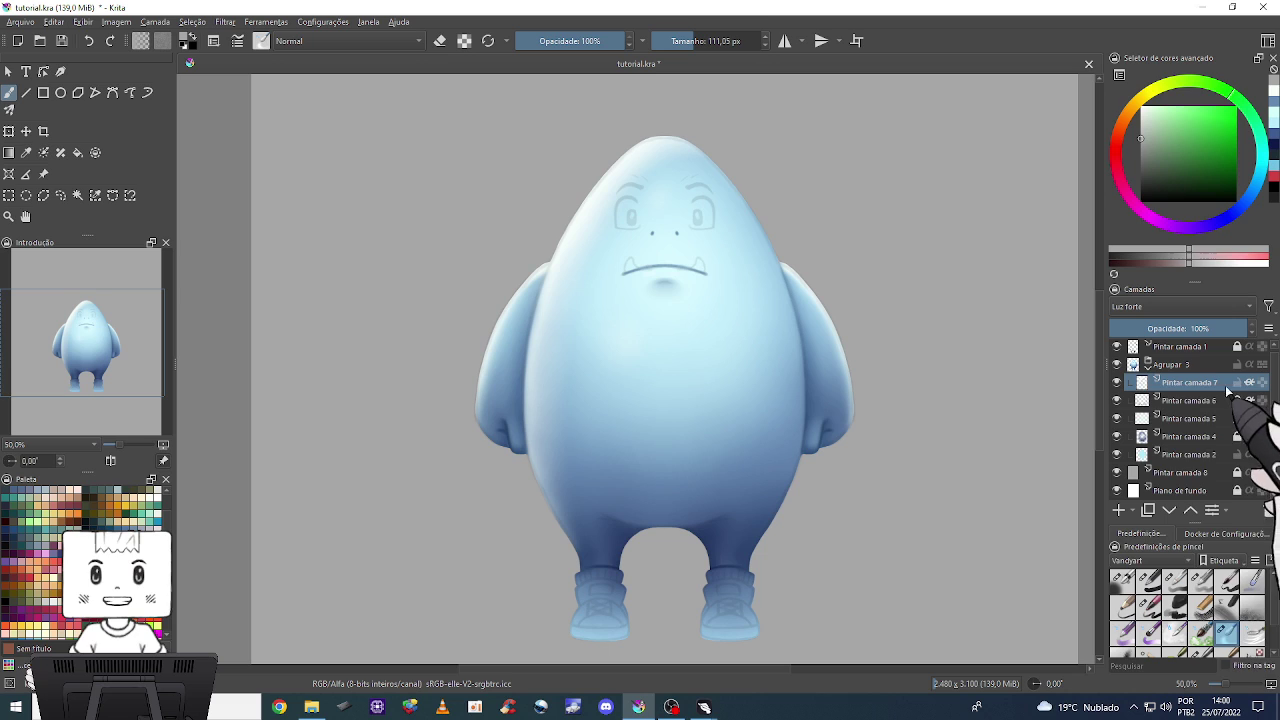
{"action": "left_click", "coordinate": [1117, 382]}
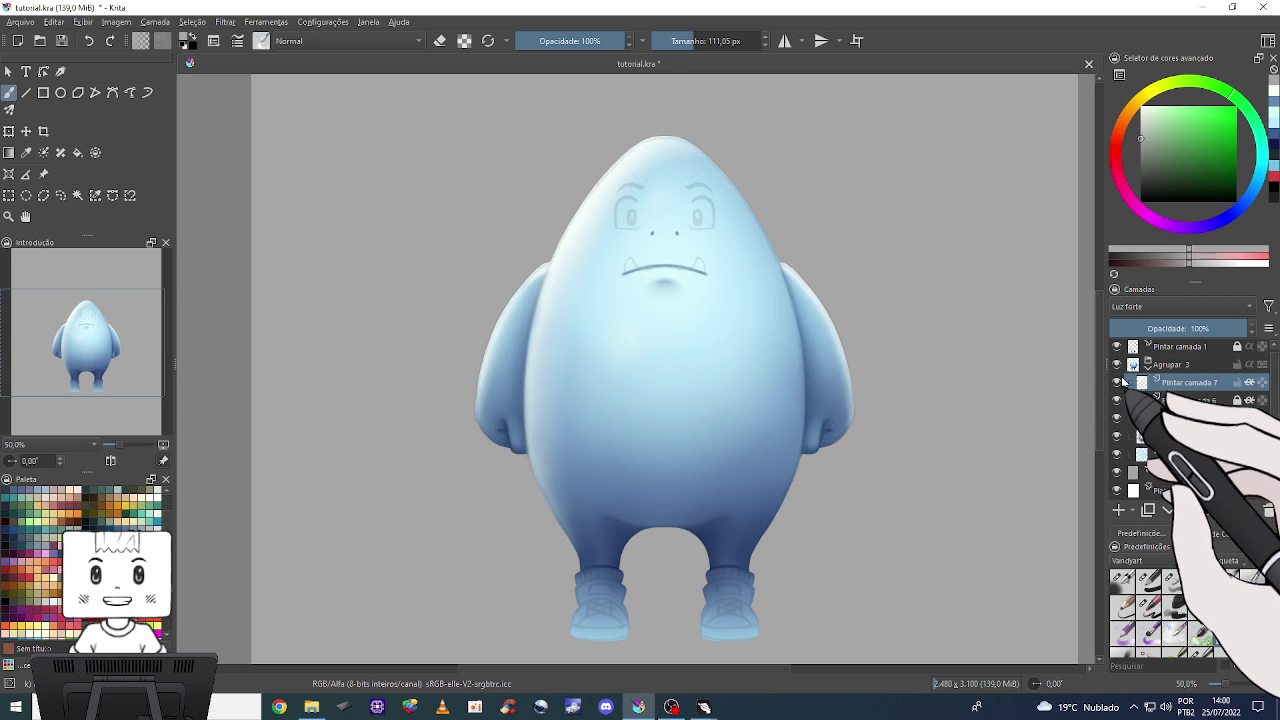
{"action": "left_click", "coordinate": [1117, 382]}
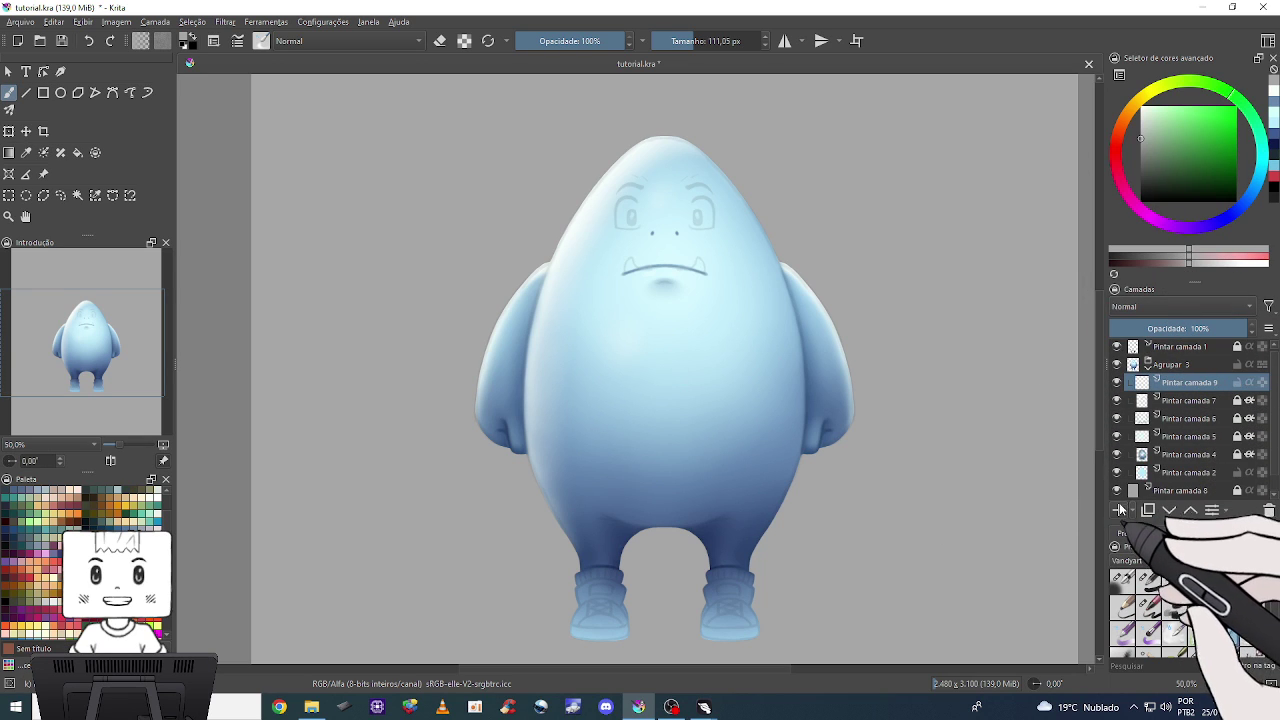
Set the new layer's blend mode to Luz forte and choose a bright green colour.
{"action": "left_click", "coordinate": [1148, 307]}
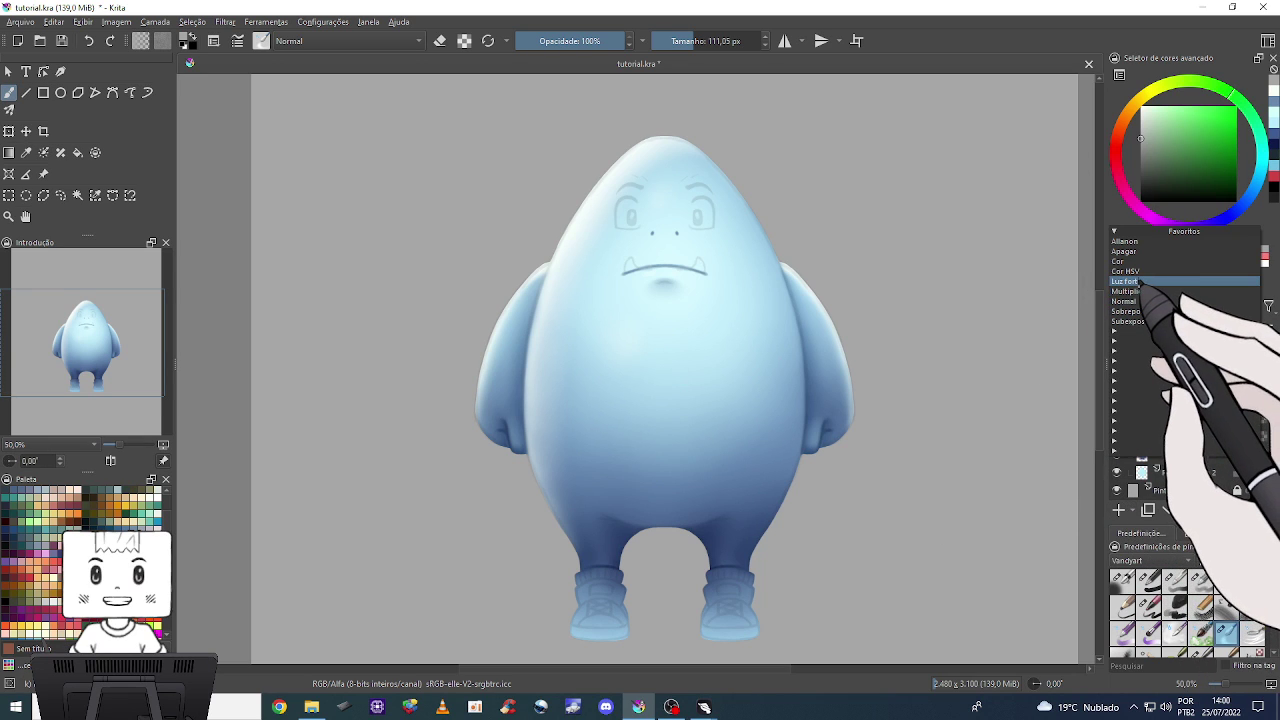
{"action": "left_click", "coordinate": [1139, 283]}
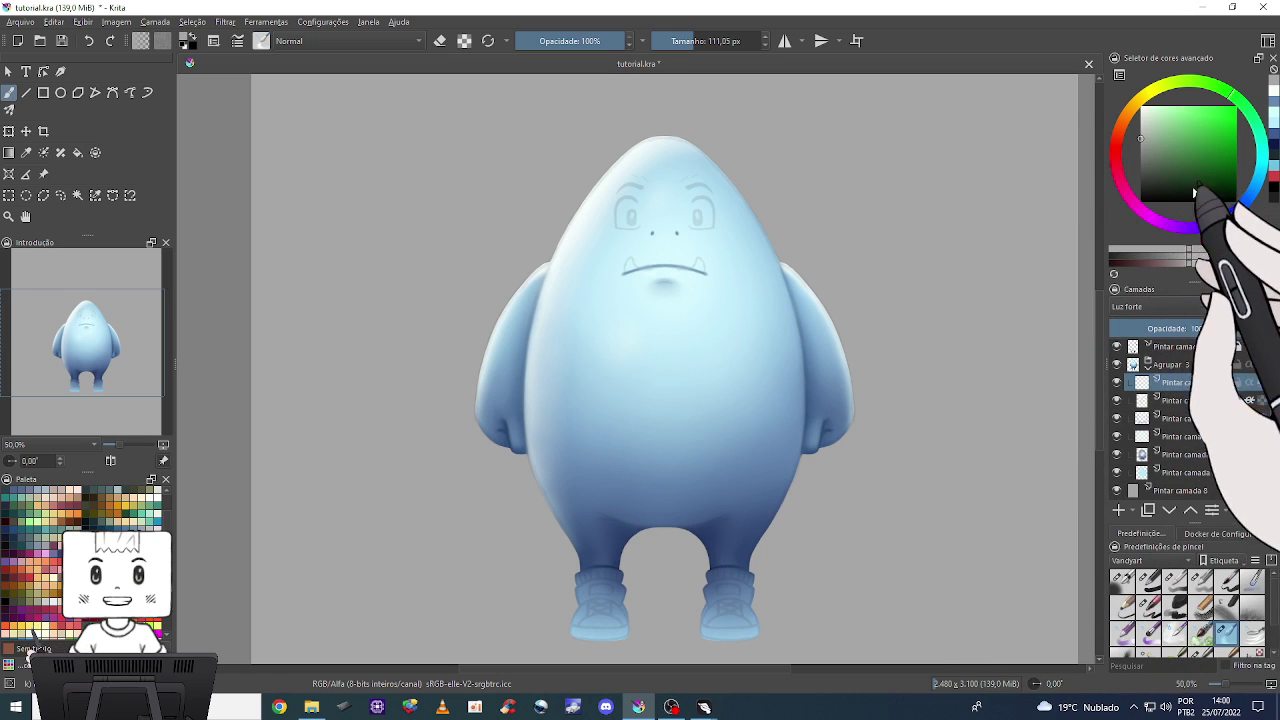
{"action": "left_click", "coordinate": [768, 432], "text": "ctrl"}
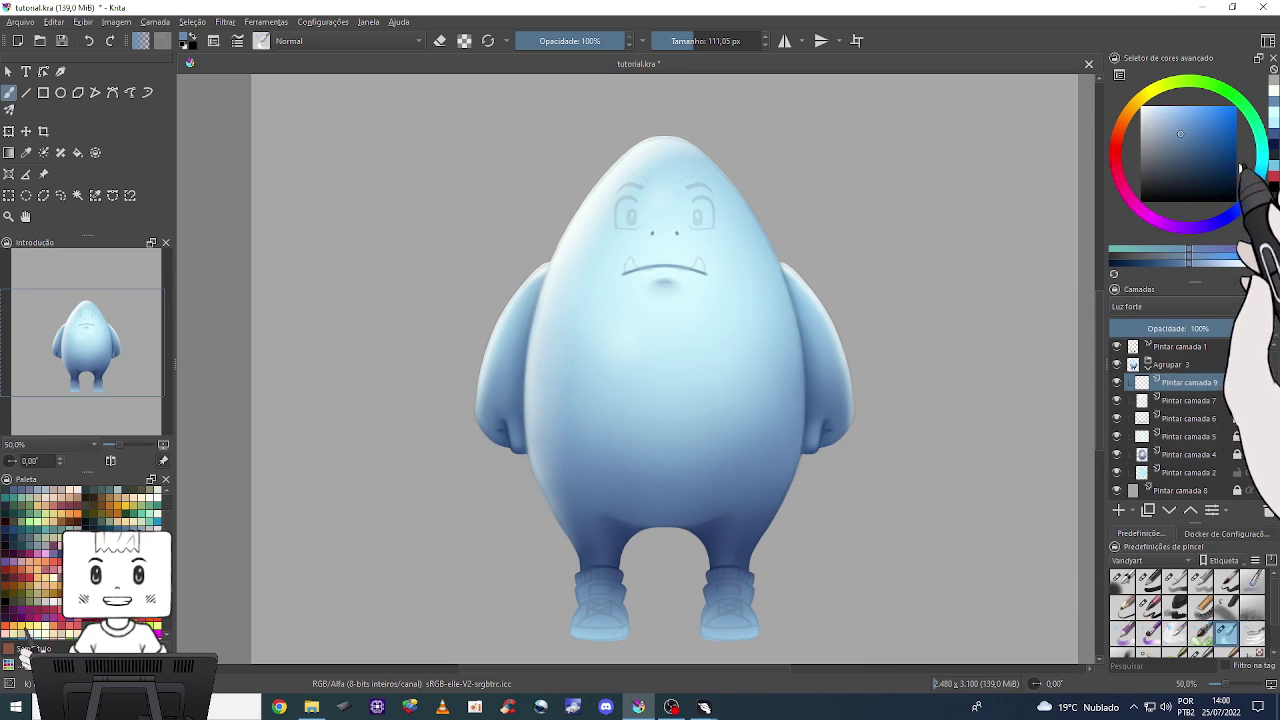
{"action": "left_click", "coordinate": [1142, 98]}
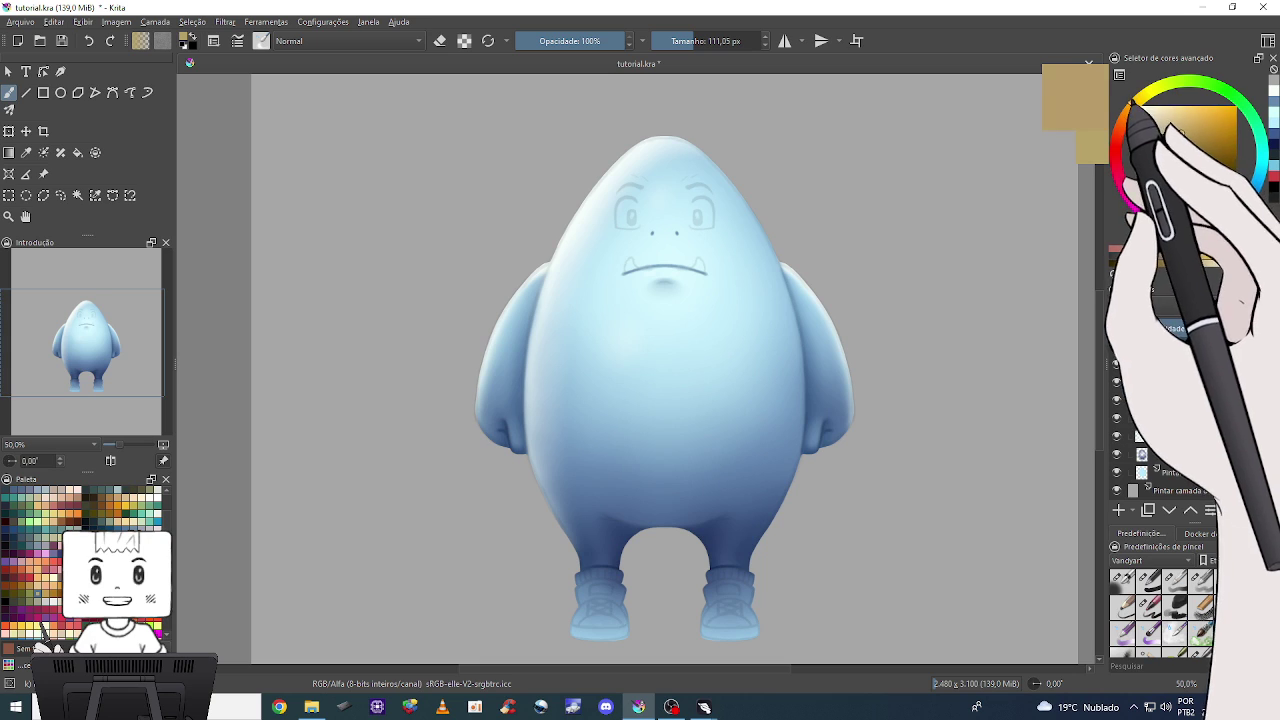
{"action": "left_click", "coordinate": [1200, 84]}
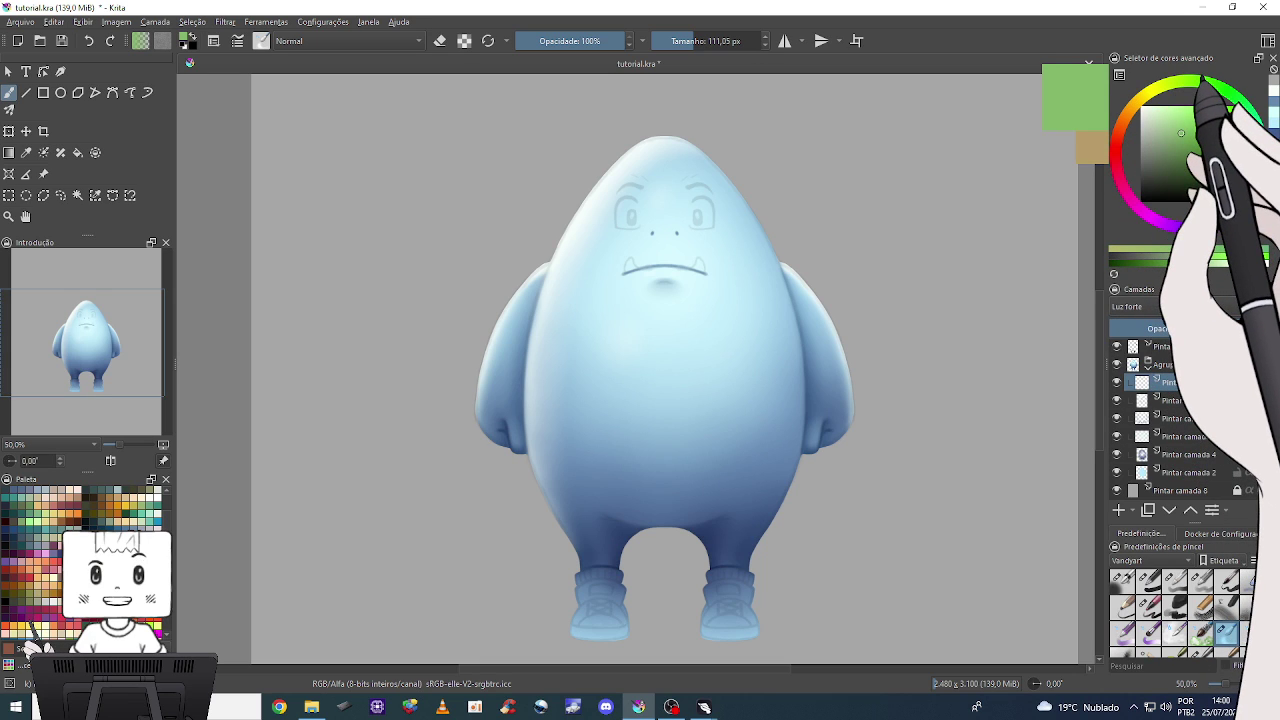
{"action": "left_click", "coordinate": [1210, 80]}
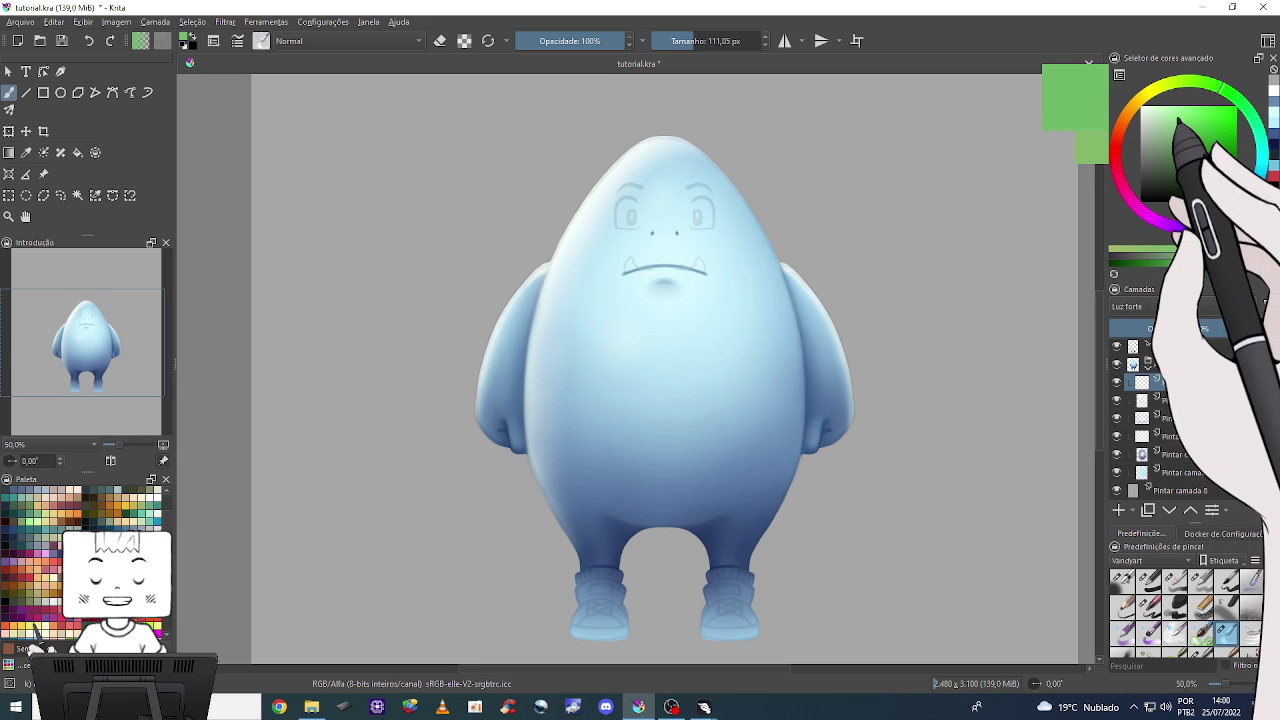
{"action": "left_click", "coordinate": [1188, 116]}
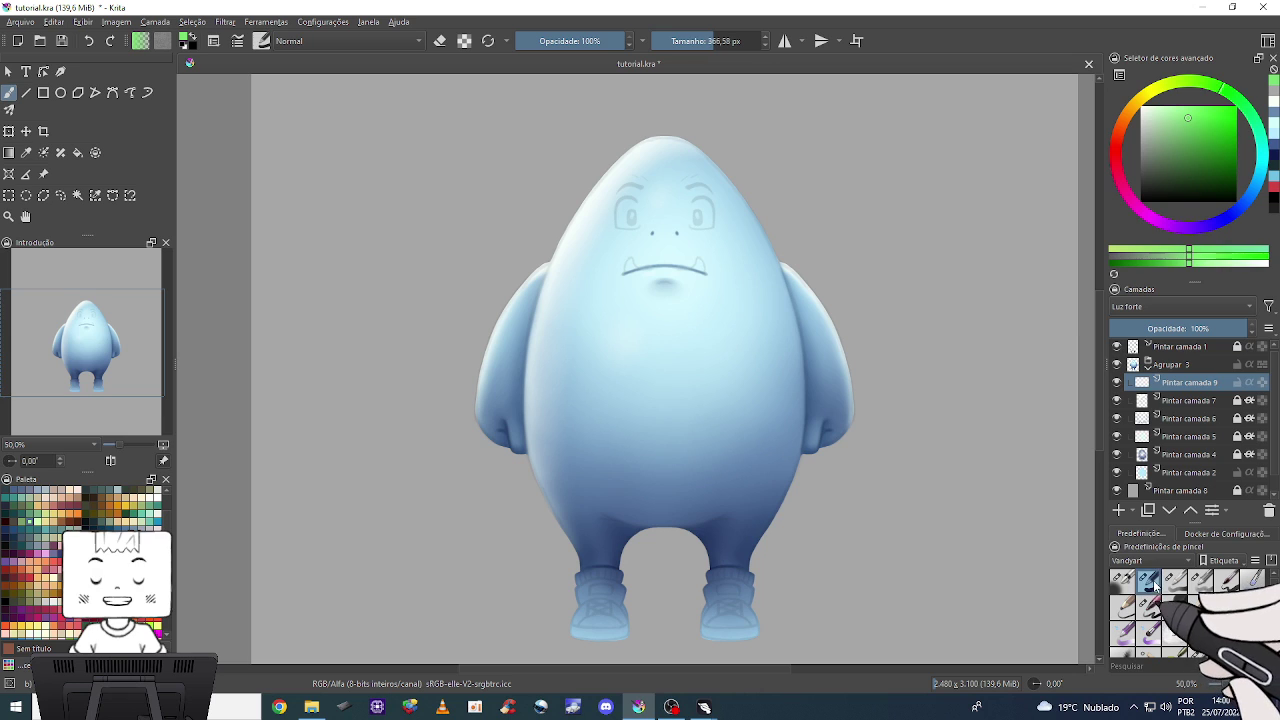
Undo a trial green blob over the legs and size a smaller soft brush to about 52 px.
{"action": "left_click_drag", "start_coordinate": [655, 562], "coordinate": [745, 518]}
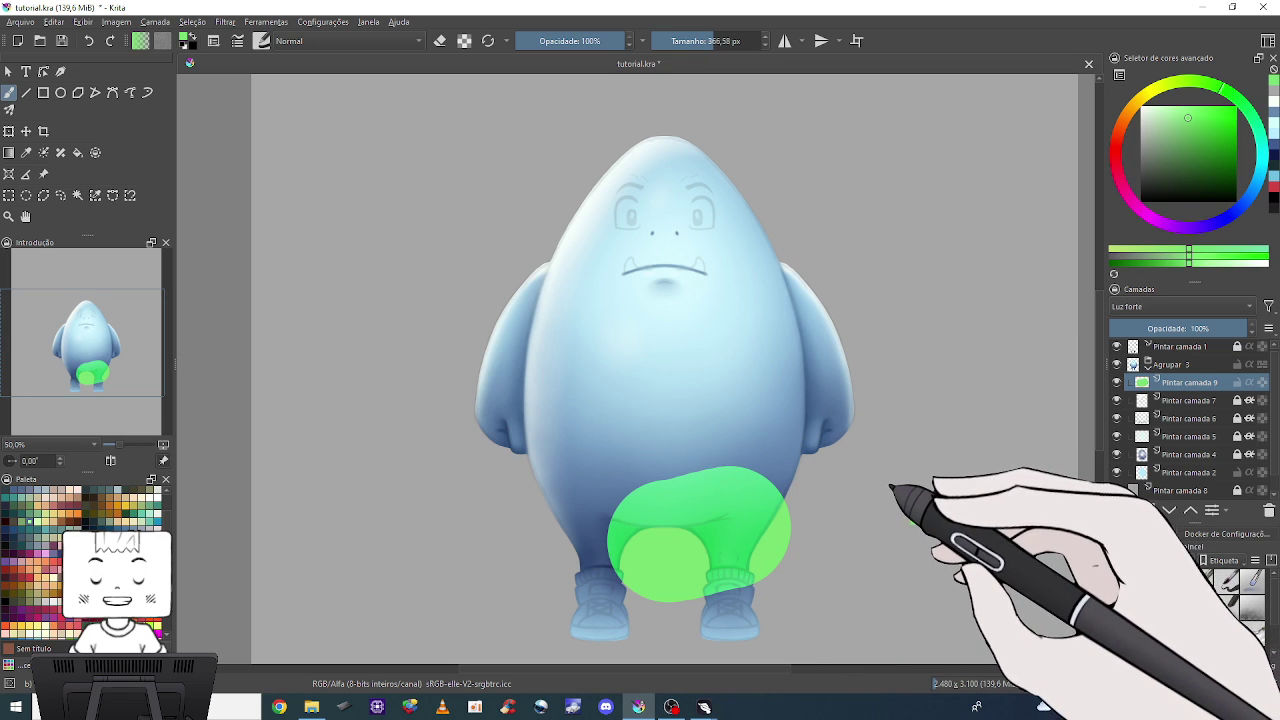
{"action": "key", "text": "ctrl+z"}
{"action": "left_click", "coordinate": [1123, 597]}
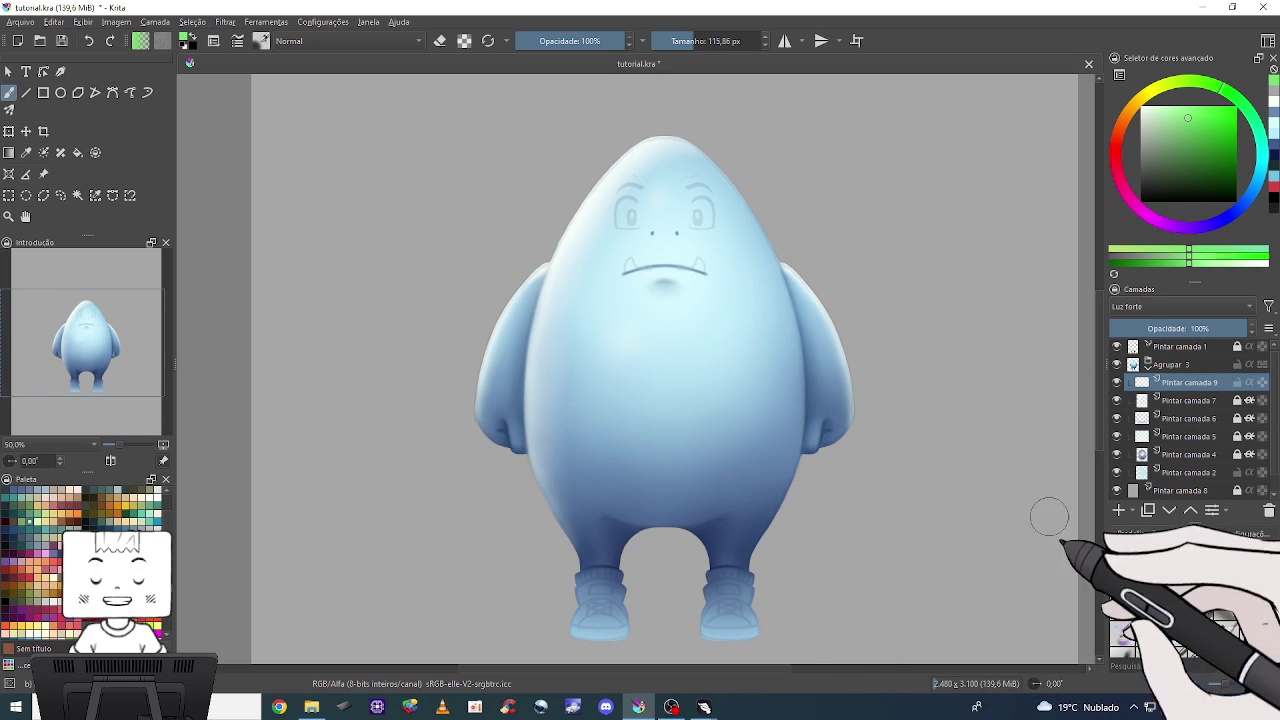
{"action": "scroll", "coordinate": [737, 440], "scroll_direction": "down", "scroll_amount": 2}
{"action": "left_click_drag", "start_coordinate": [781, 449], "coordinate": [784, 463]}
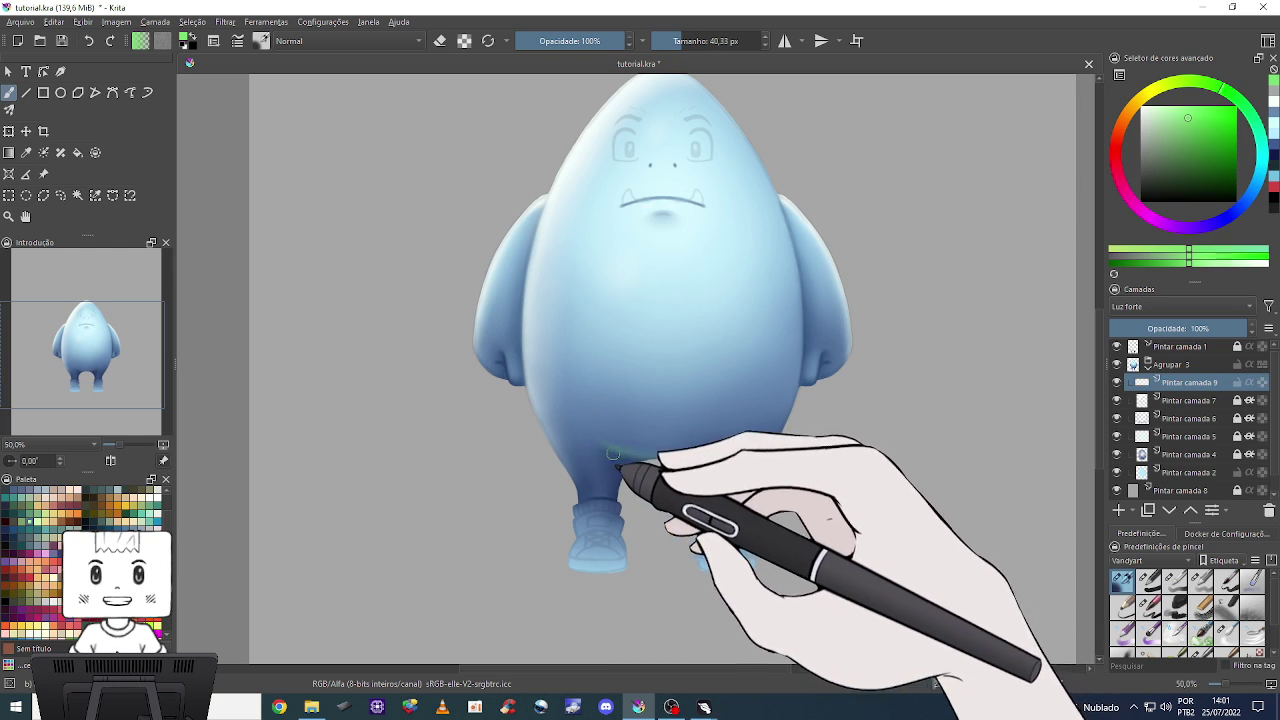
{"action": "mouse_move", "coordinate": [617, 452]}
{"action": "left_mouse_down"}
{"action": "mouse_move", "coordinate": [606, 458]}
{"action": "mouse_move", "coordinate": [666, 457]}
{"action": "mouse_move", "coordinate": [591, 449]}
{"action": "mouse_move", "coordinate": [657, 457]}
{"action": "mouse_move", "coordinate": [740, 437]}
{"action": "left_mouse_up"}
{"action": "left_click_drag", "start_coordinate": [790, 385], "coordinate": [800, 334]}
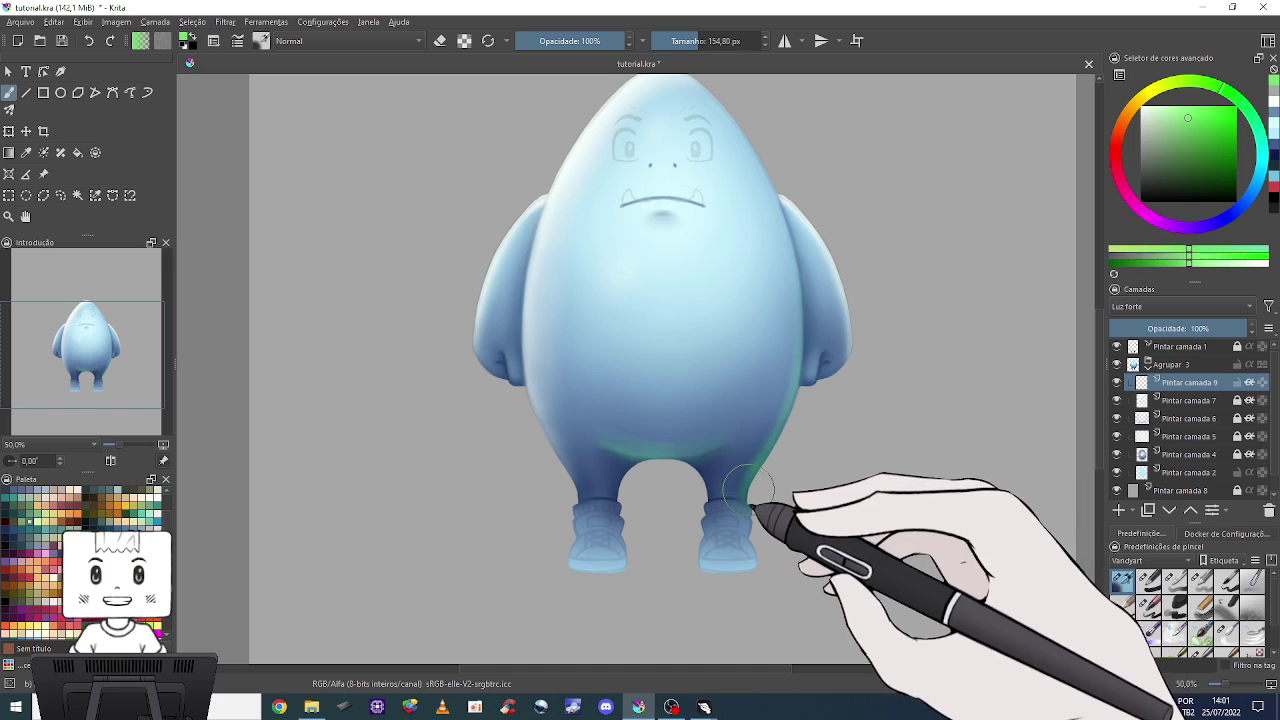
{"action": "key", "text": "bracketleft"}
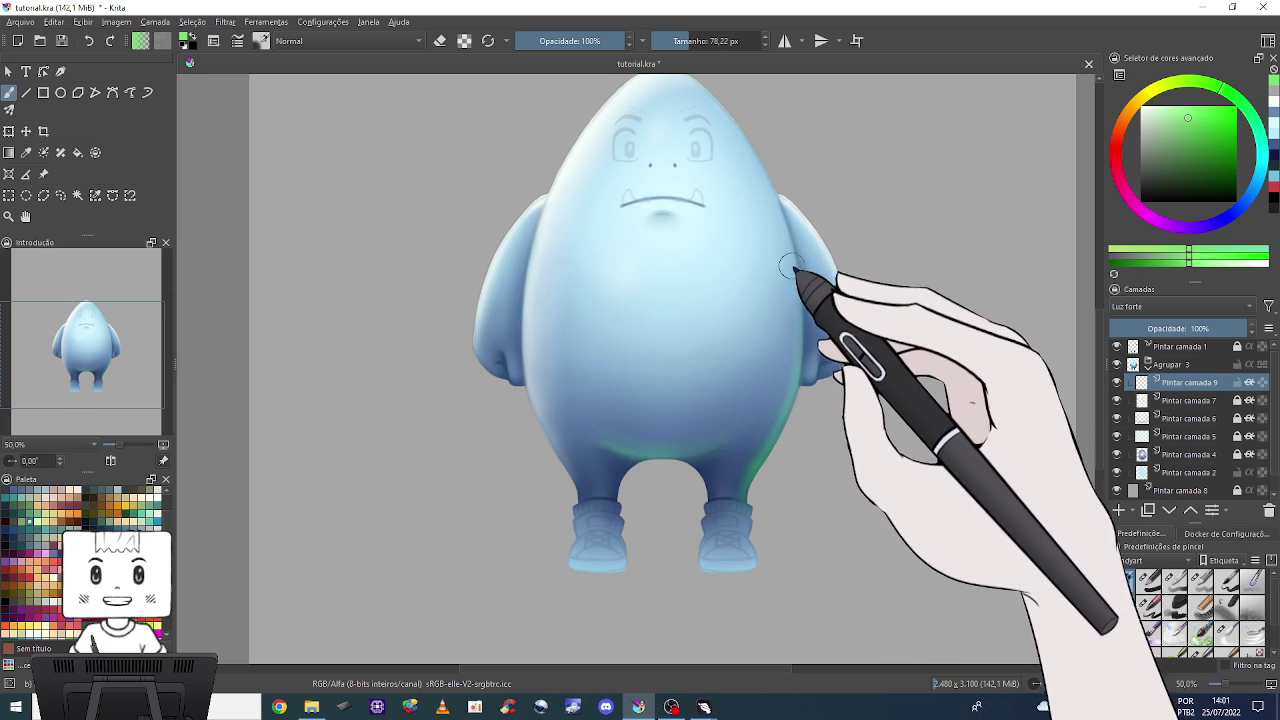
{"action": "key", "text": "bracketleft"}
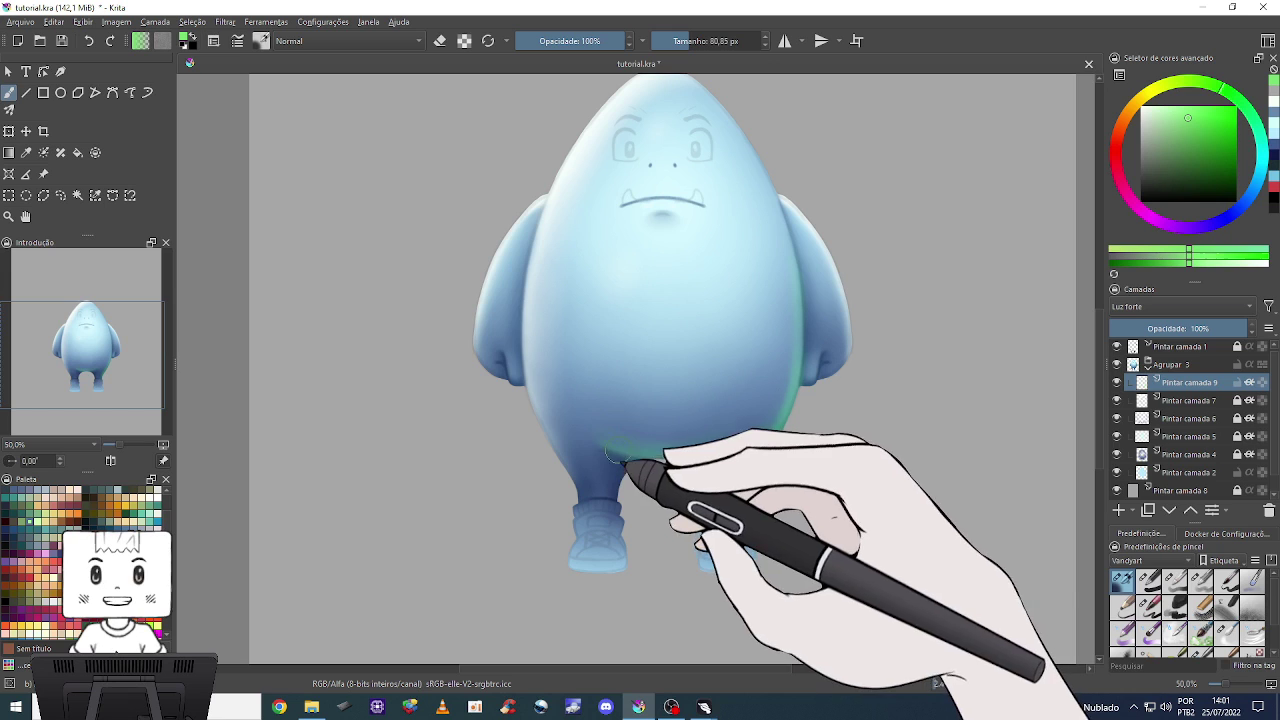
{"action": "key", "text": "bracketright"}
{"action": "key", "text": "bracketright"}
{"action": "key", "text": "bracketright"}
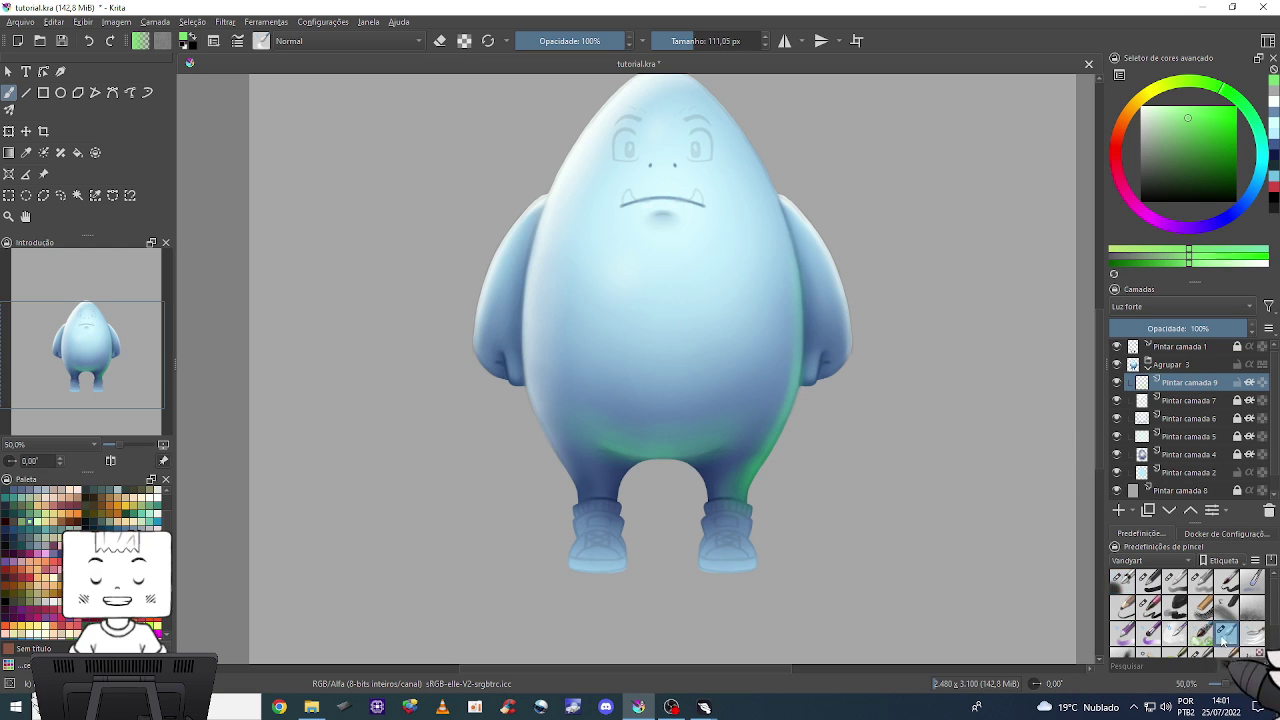
{"action": "key", "text": "bracketright"}
{"action": "key", "text": "bracketright"}
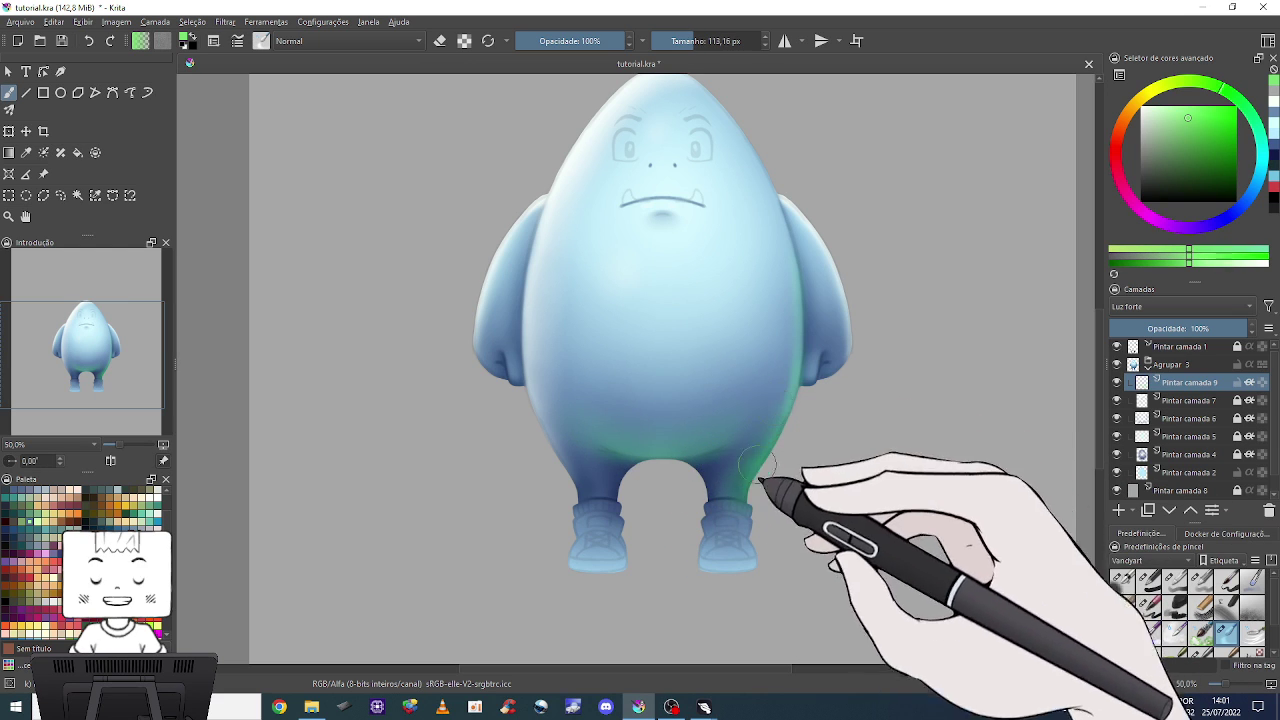
Paint green rim light along the body's right edge and around the gap between the legs.
{"action": "mouse_move", "coordinate": [757, 463]}
{"action": "left_mouse_down"}
{"action": "mouse_move", "coordinate": [800, 271]}
{"action": "mouse_move", "coordinate": [786, 471]}
{"action": "left_mouse_up"}
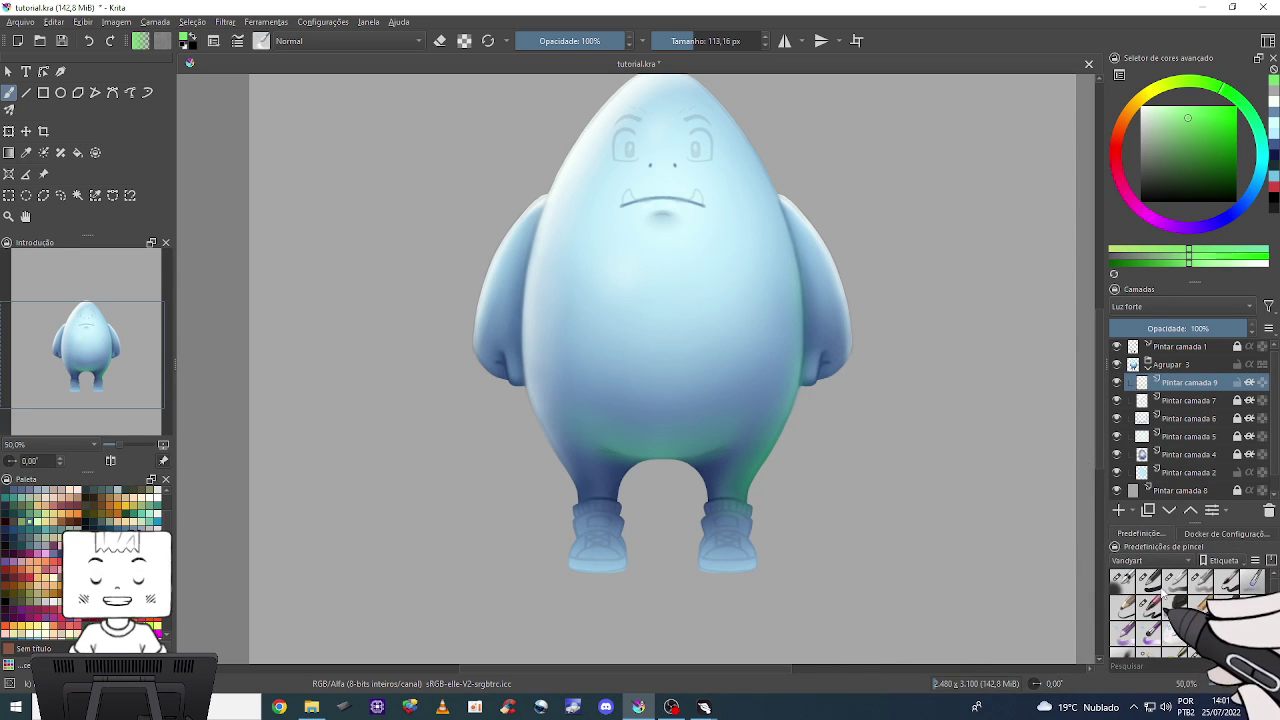
{"action": "left_click", "coordinate": [1123, 585]}
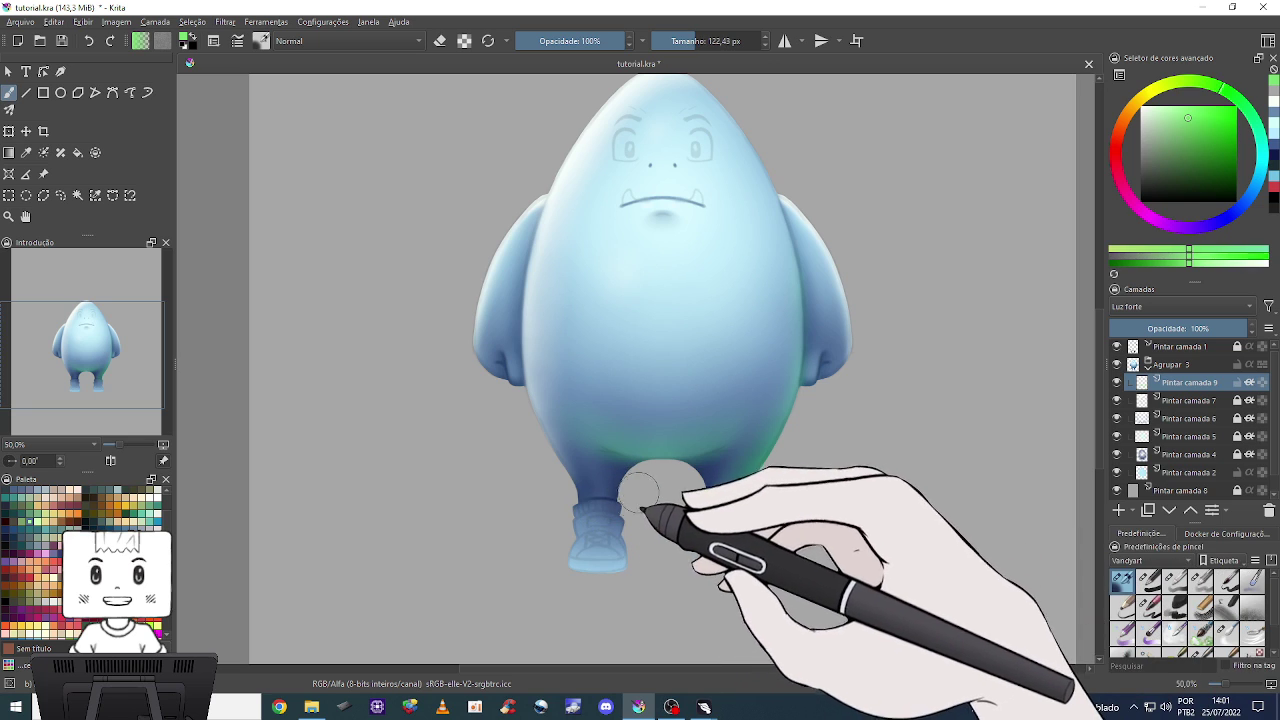
{"action": "mouse_move", "coordinate": [631, 472]}
{"action": "left_mouse_down"}
{"action": "mouse_move", "coordinate": [626, 490]}
{"action": "mouse_move", "coordinate": [616, 466]}
{"action": "left_mouse_up"}
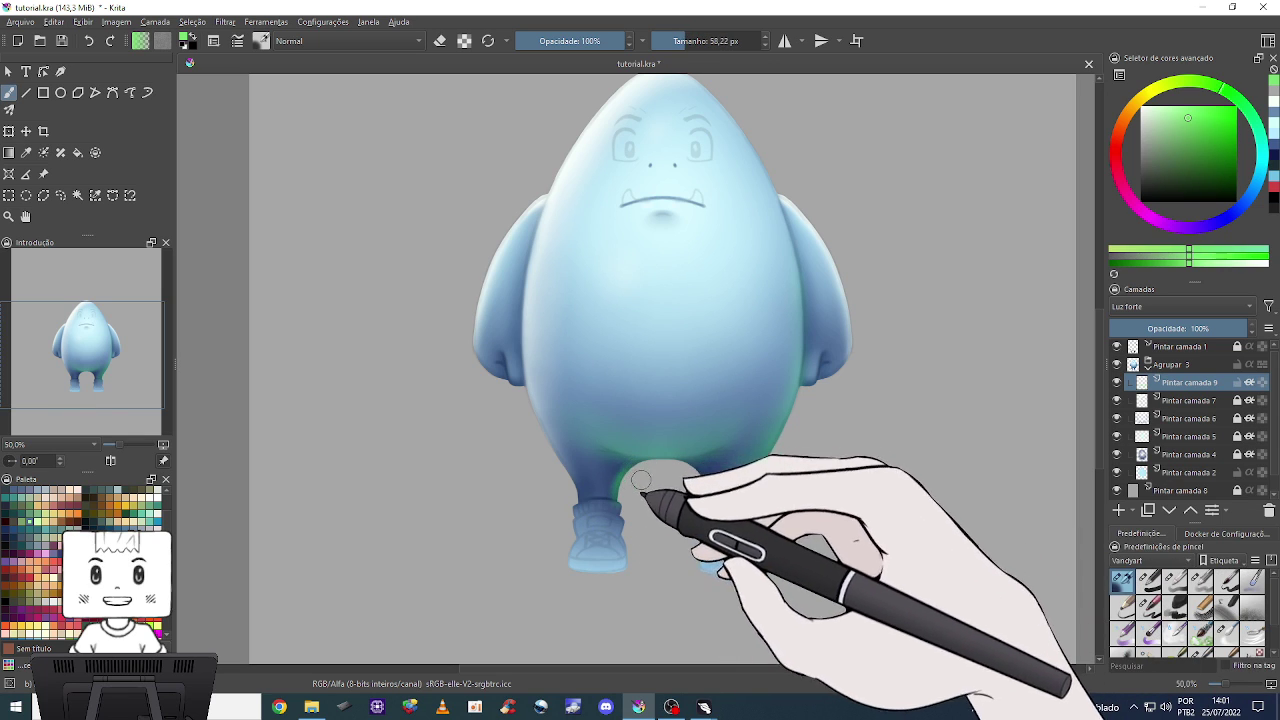
{"action": "key", "text": "plus"}
{"action": "key", "text": "plus"}
{"action": "key", "text": "plus"}
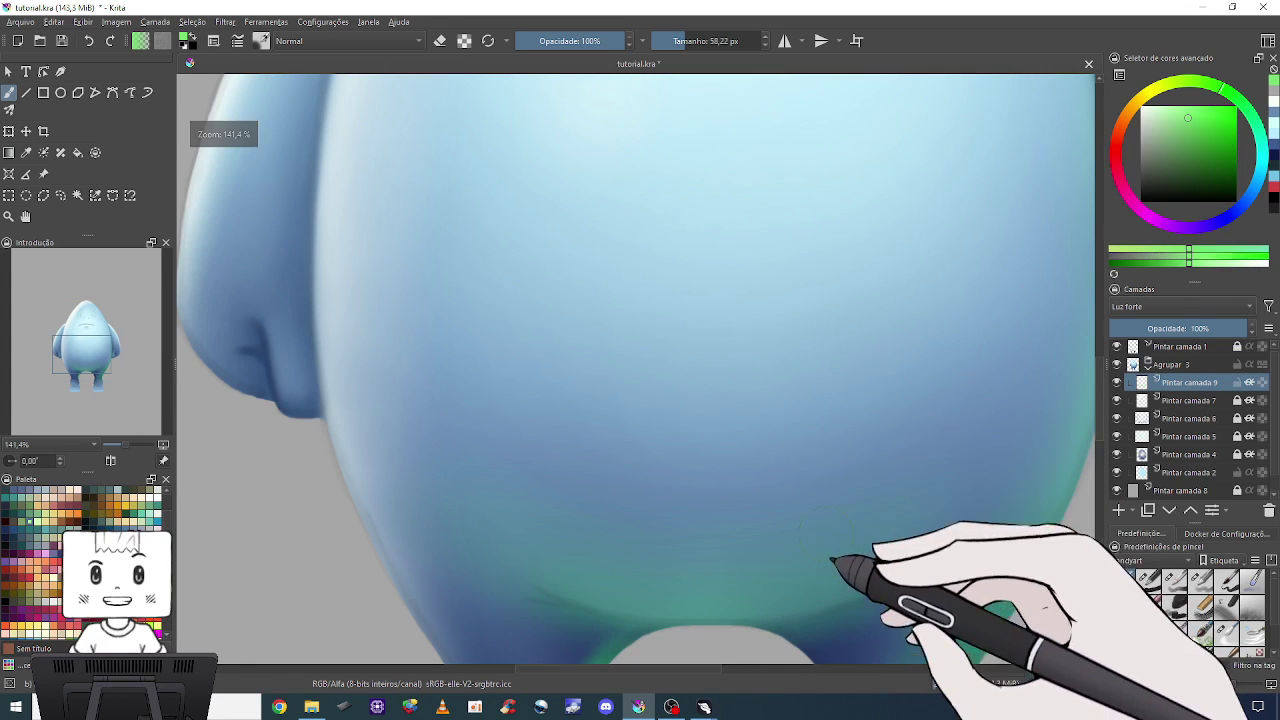
Erase the fill between the legs into an arch and extend blue-green shading over its left edge.
{"action": "left_click_drag", "start_coordinate": [831, 560], "coordinate": [789, 400]}
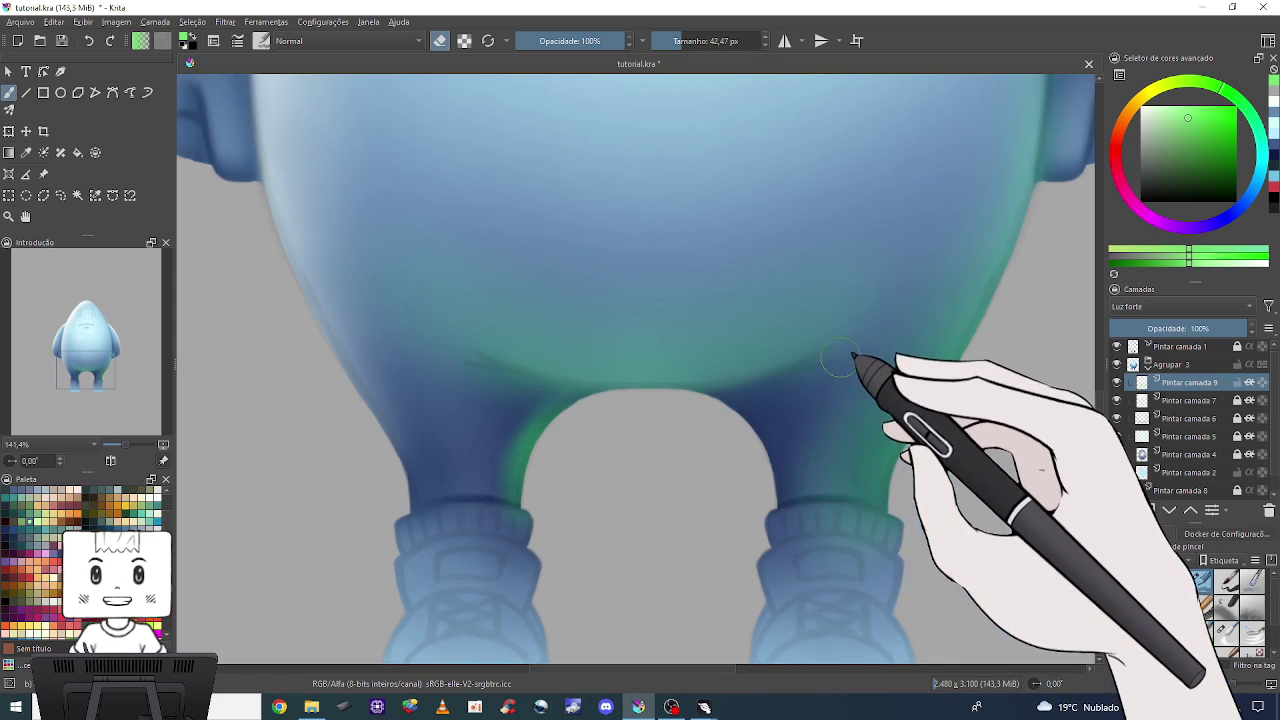
{"action": "key", "text": "bracketright"}
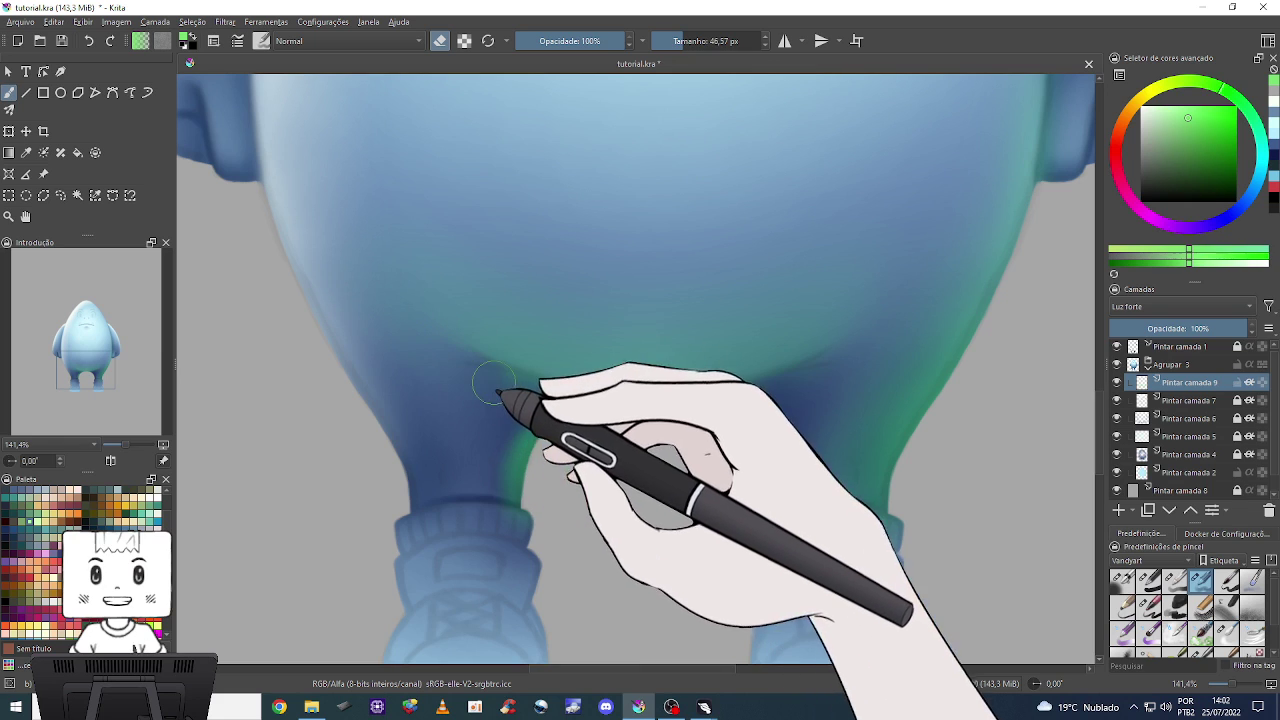
{"action": "key", "text": "bracketleft"}
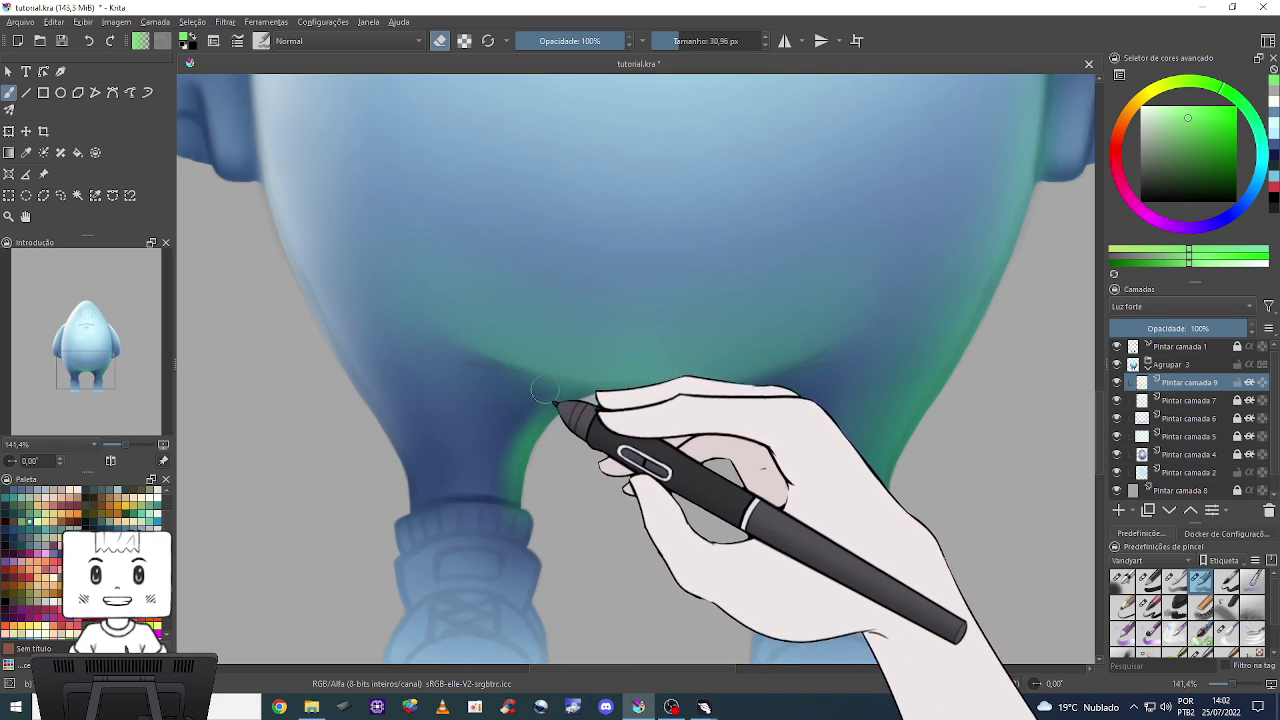
{"action": "left_click_drag", "start_coordinate": [533, 388], "coordinate": [845, 548]}
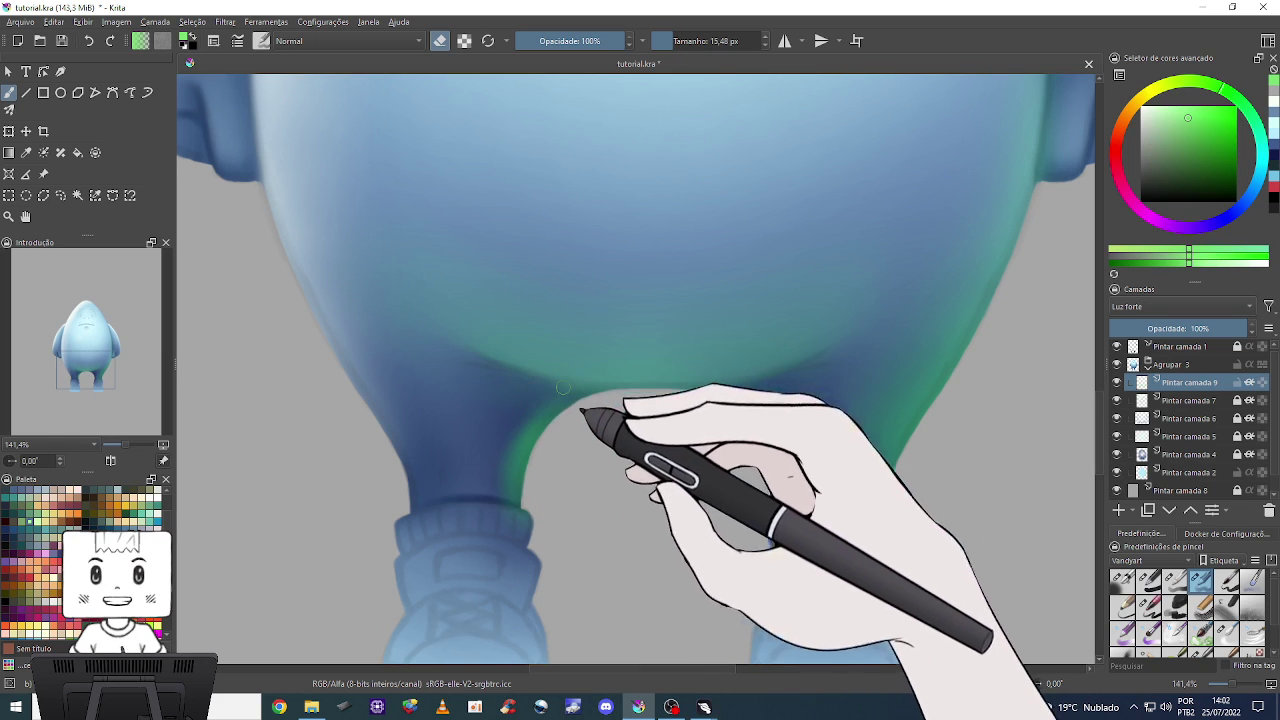
{"action": "left_click", "coordinate": [1226, 632]}
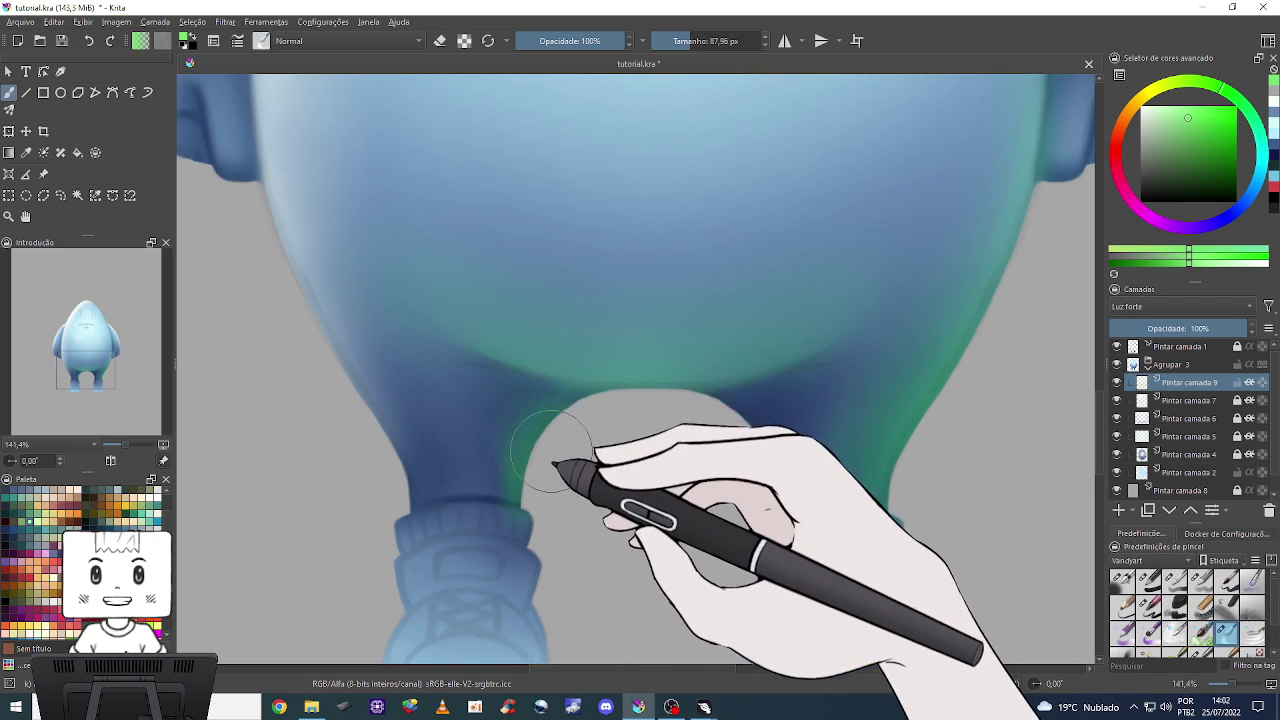
{"action": "key", "text": "bracketleft"}
{"action": "mouse_move", "coordinate": [543, 443]}
{"action": "left_mouse_down"}
{"action": "mouse_move", "coordinate": [514, 457]}
{"action": "mouse_move", "coordinate": [586, 414]}
{"action": "left_mouse_up"}
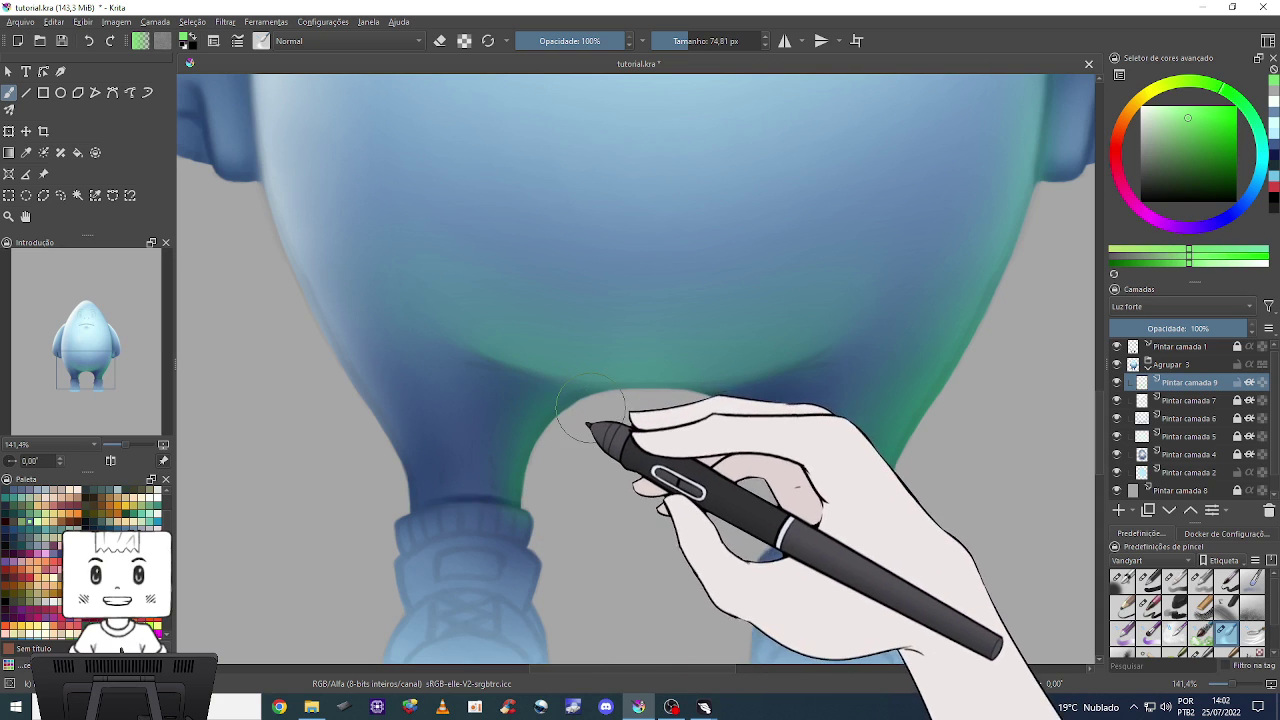
Paint a thin green glow along the left arm's outer edge with a small brush.
{"action": "key", "text": "minus"}
{"action": "key", "text": "minus"}
{"action": "key", "text": "minus"}
{"action": "key", "text": "equal"}
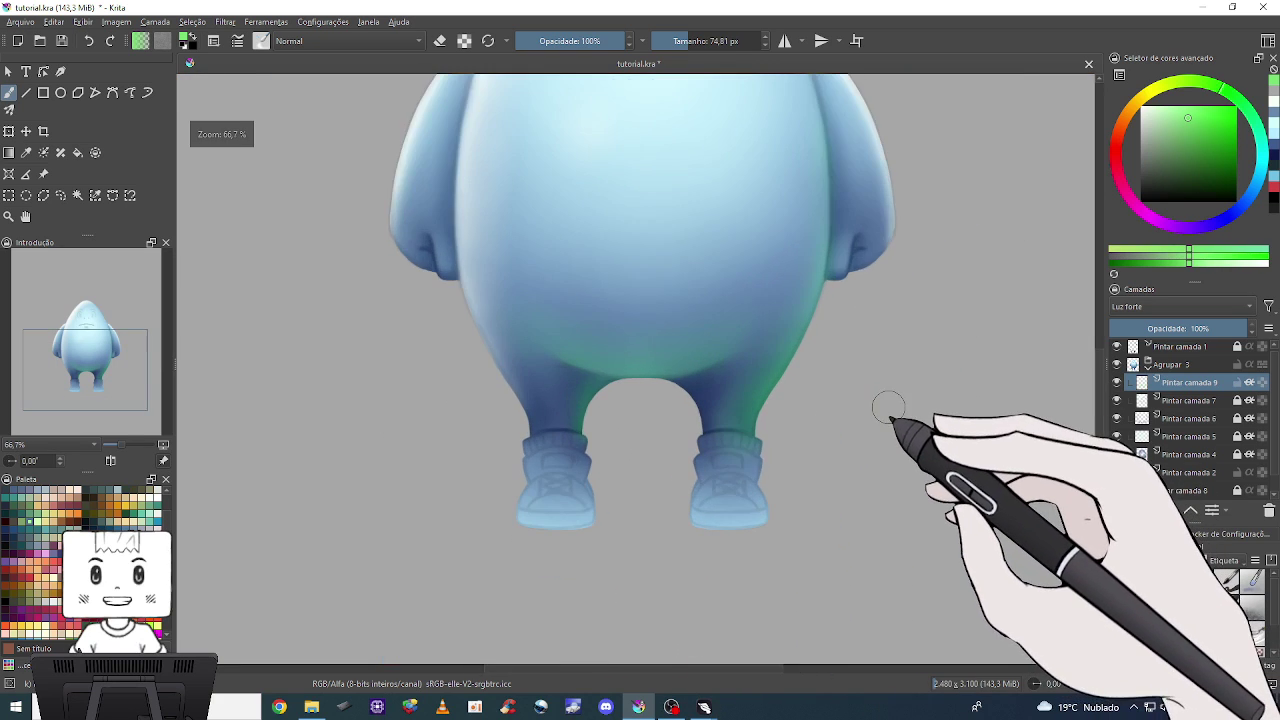
{"action": "key", "text": "1"}
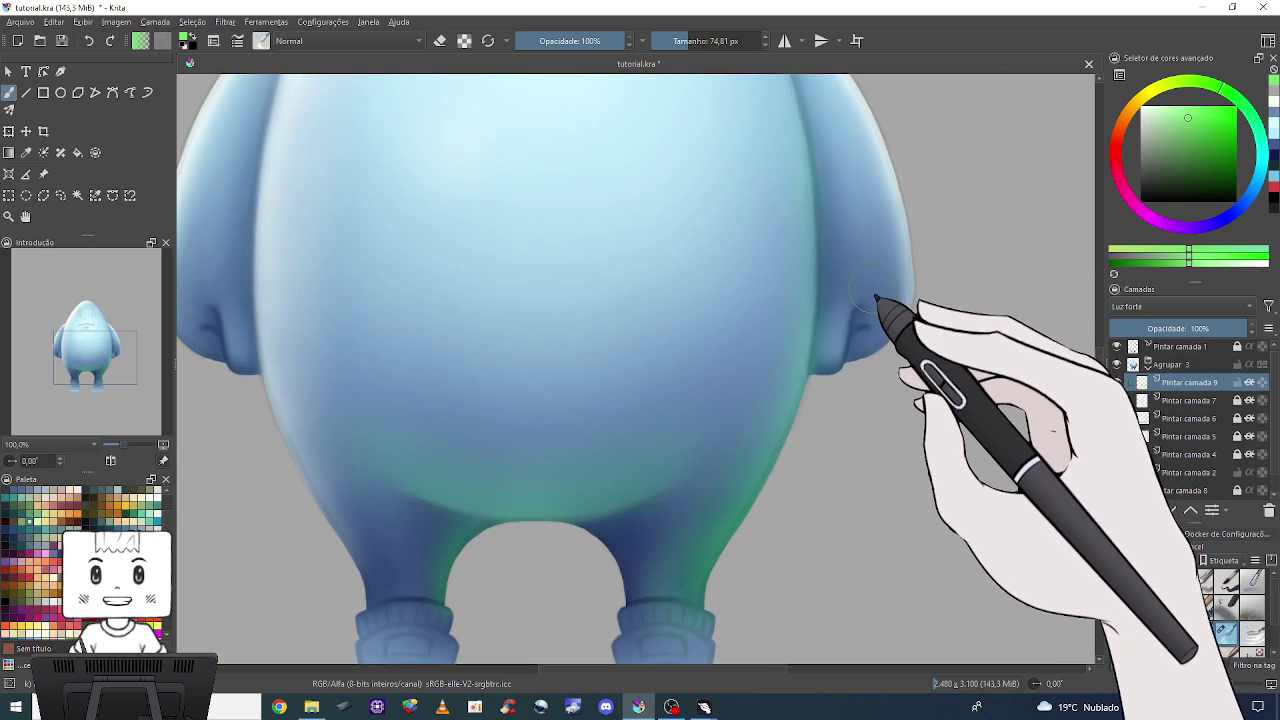
{"action": "left_click", "coordinate": [1203, 582]}
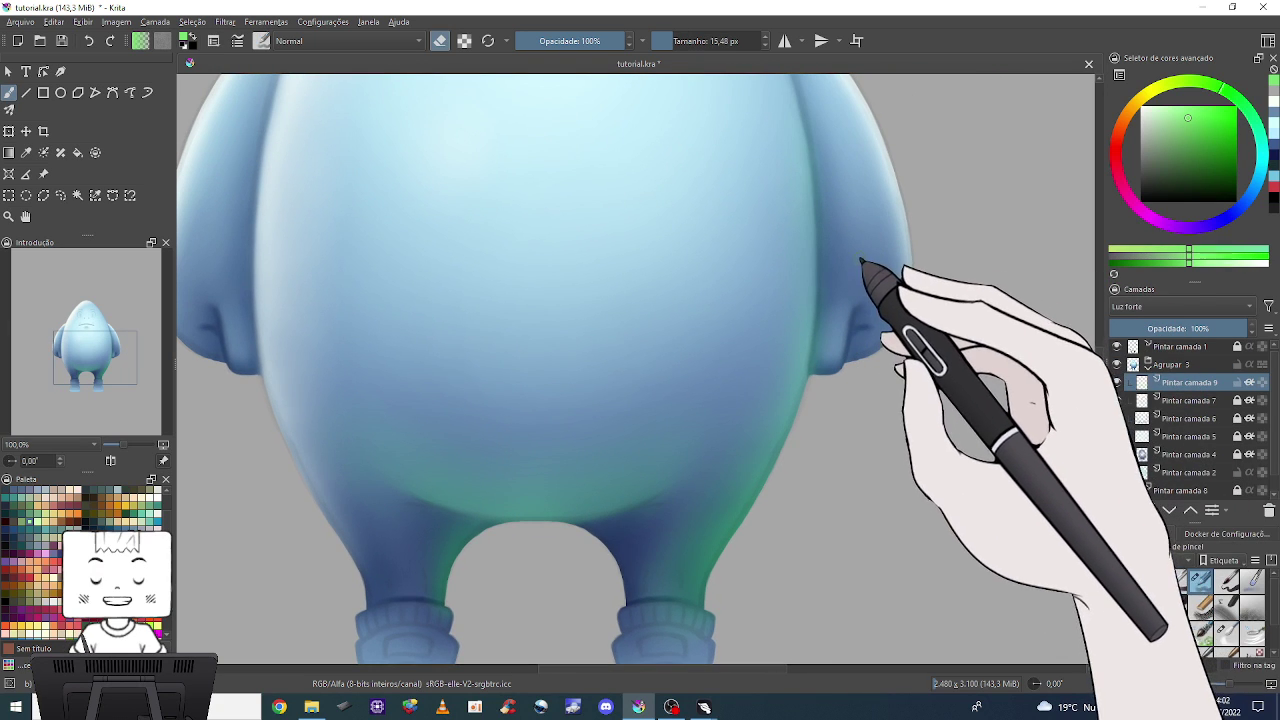
{"action": "key", "text": "bracketright"}
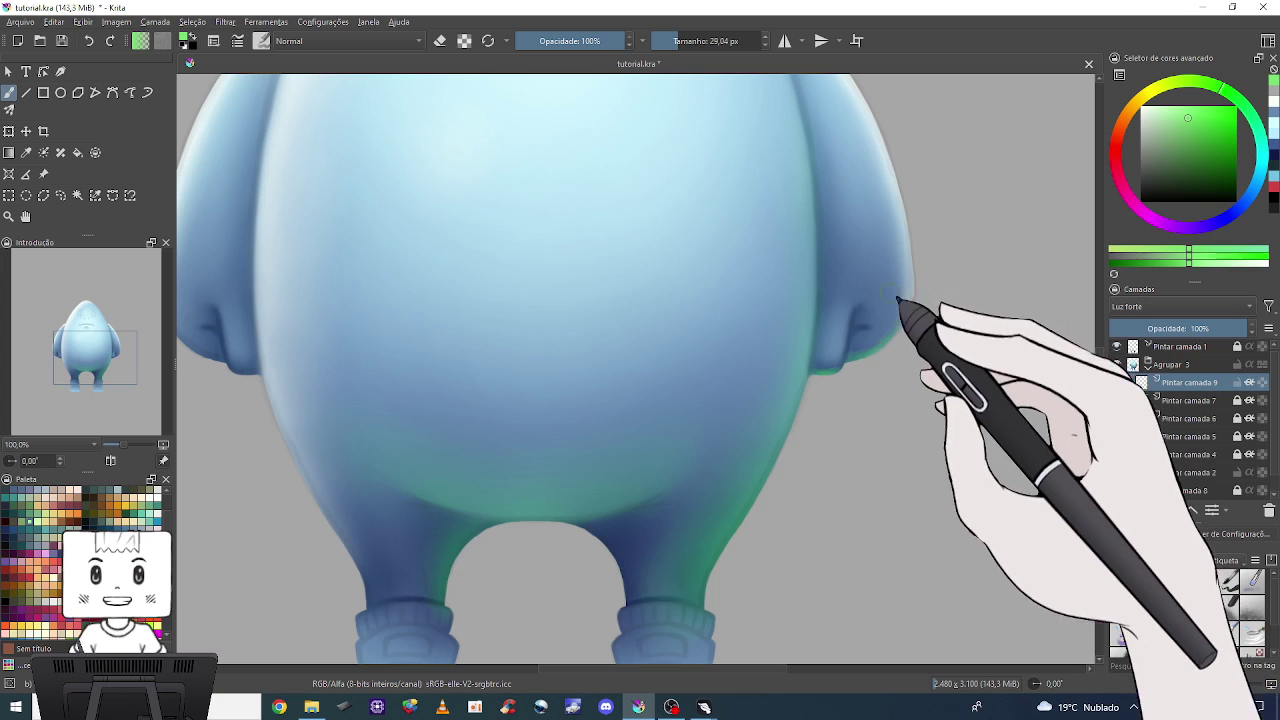
{"action": "left_click_drag", "start_coordinate": [406, 351], "coordinate": [680, 313]}
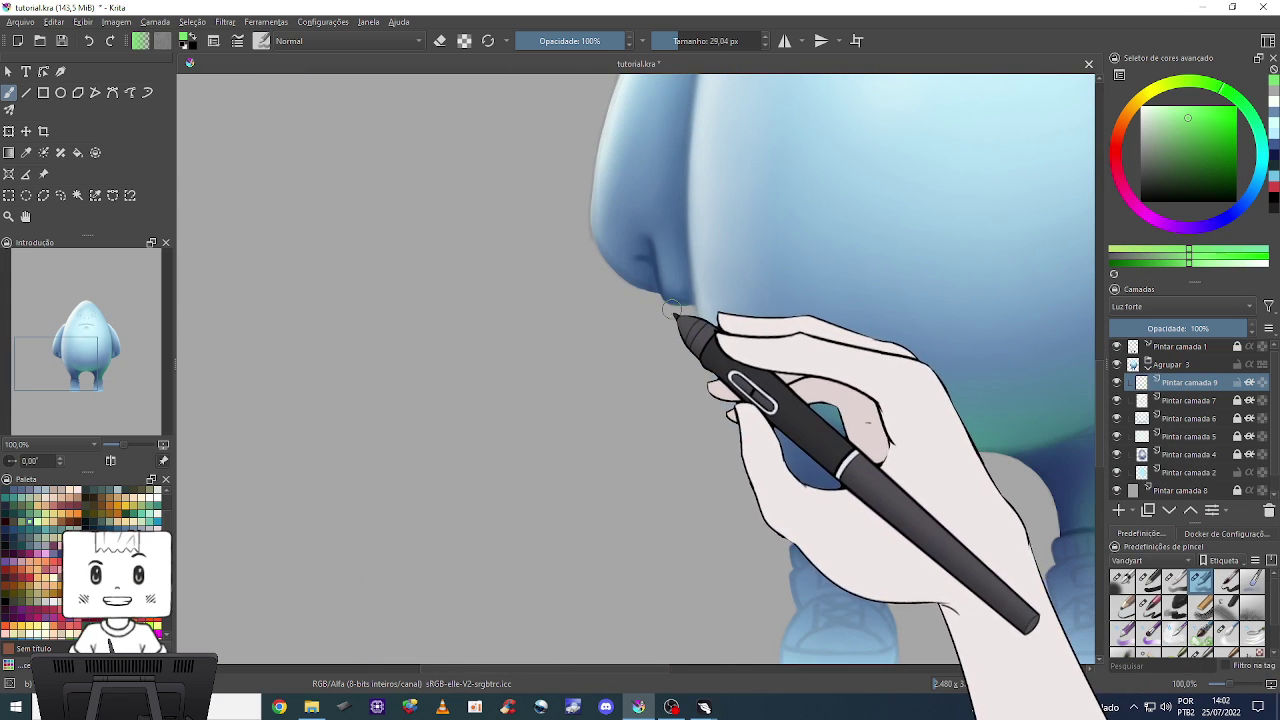
{"action": "key", "text": "bracketleft"}
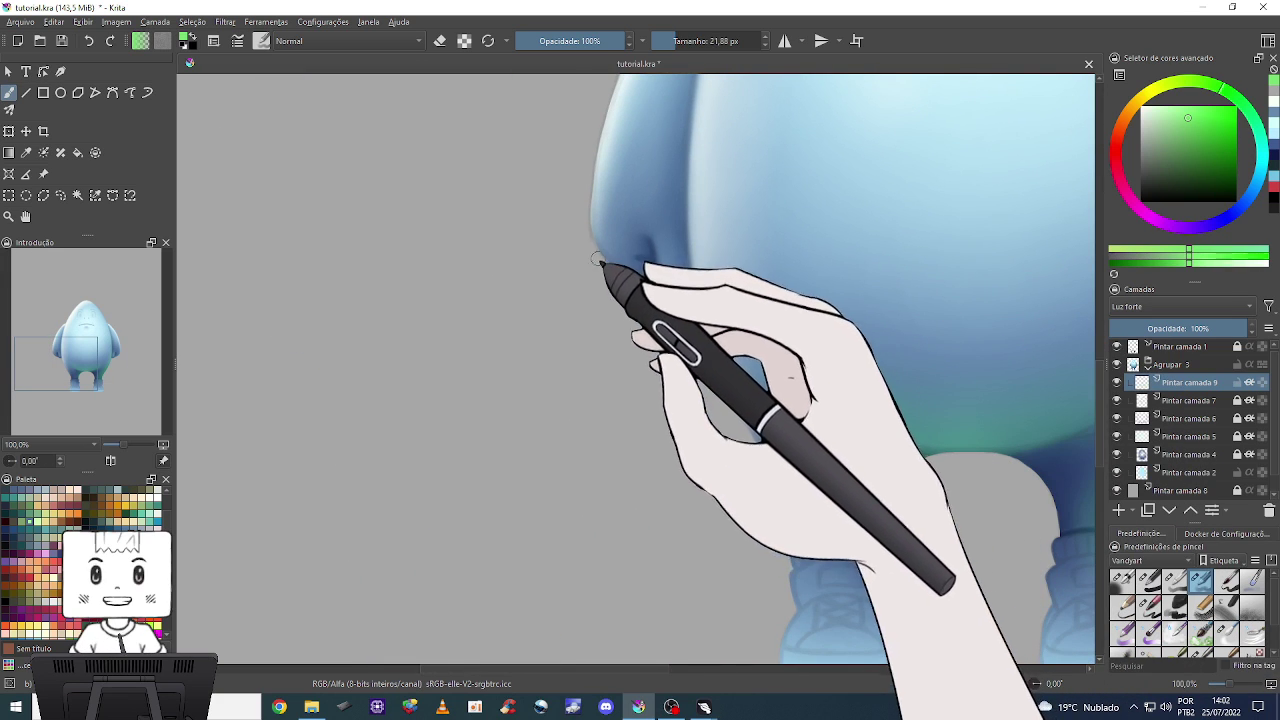
{"action": "left_click_drag", "start_coordinate": [609, 274], "coordinate": [637, 294]}
{"action": "key", "text": "e"}
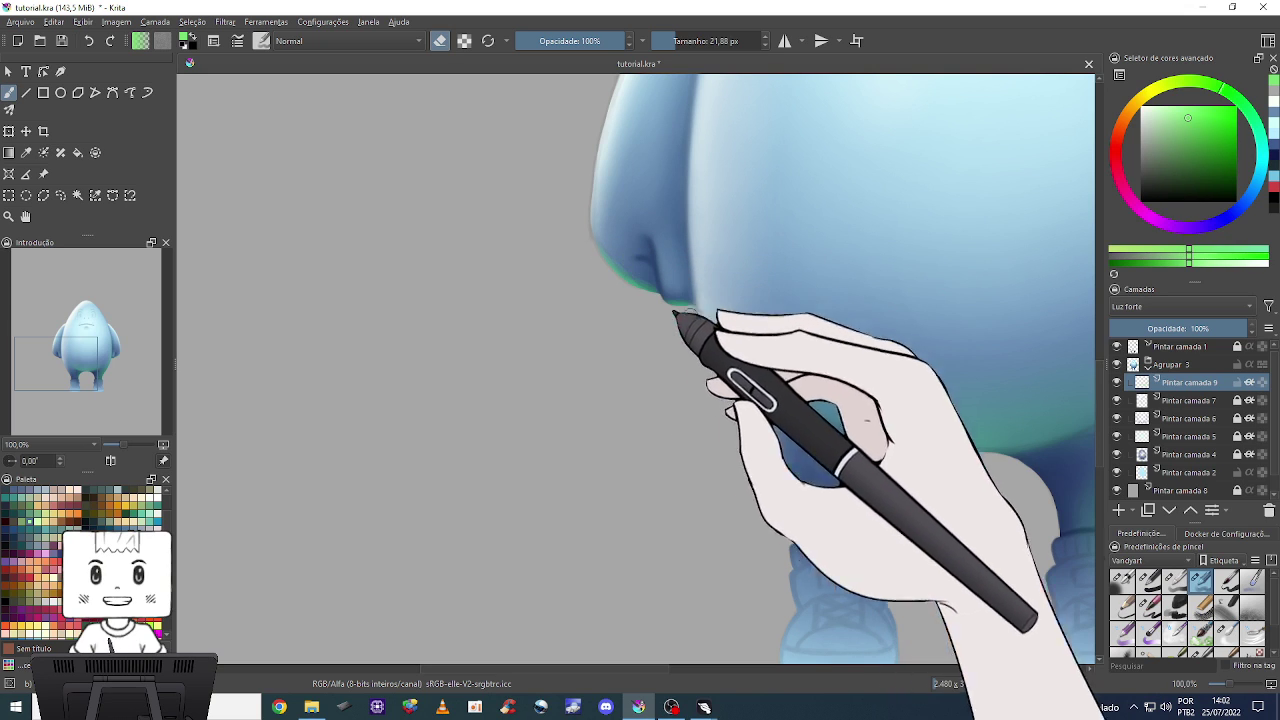
Zoom out and re-centre the view to see the whole character.
{"action": "key", "text": "minus"}
{"action": "key", "text": "minus"}
{"action": "key", "text": "minus"}
{"action": "key", "text": "plus"}
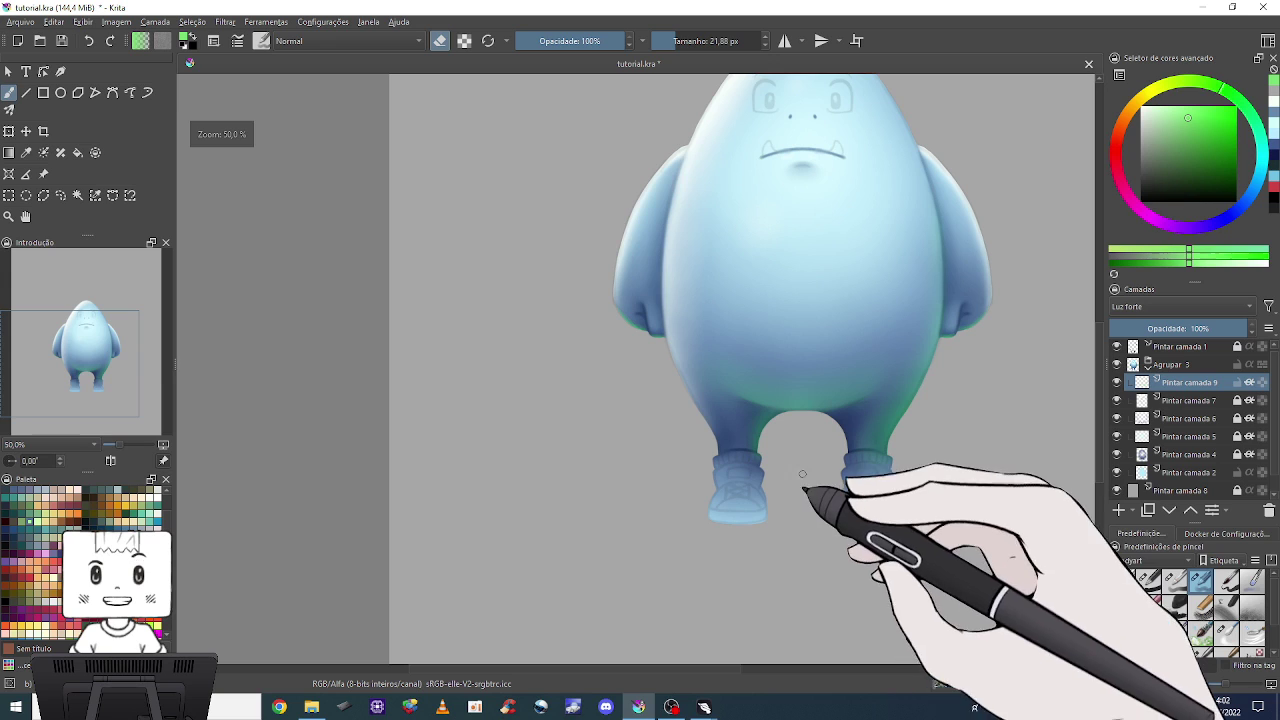
{"action": "left_click_drag", "start_coordinate": [762, 517], "coordinate": [630, 582]}
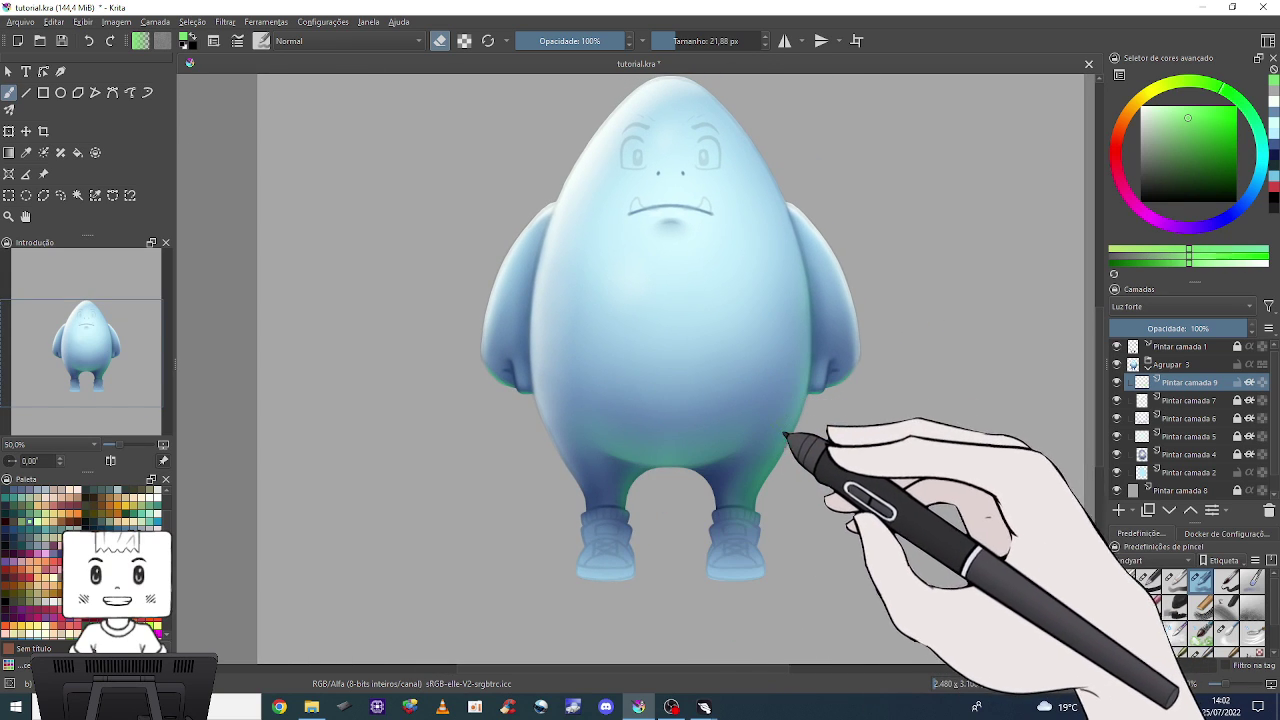
{"action": "key", "text": "minus"}
{"action": "key", "text": "plus"}
{"action": "key", "text": "minus"}
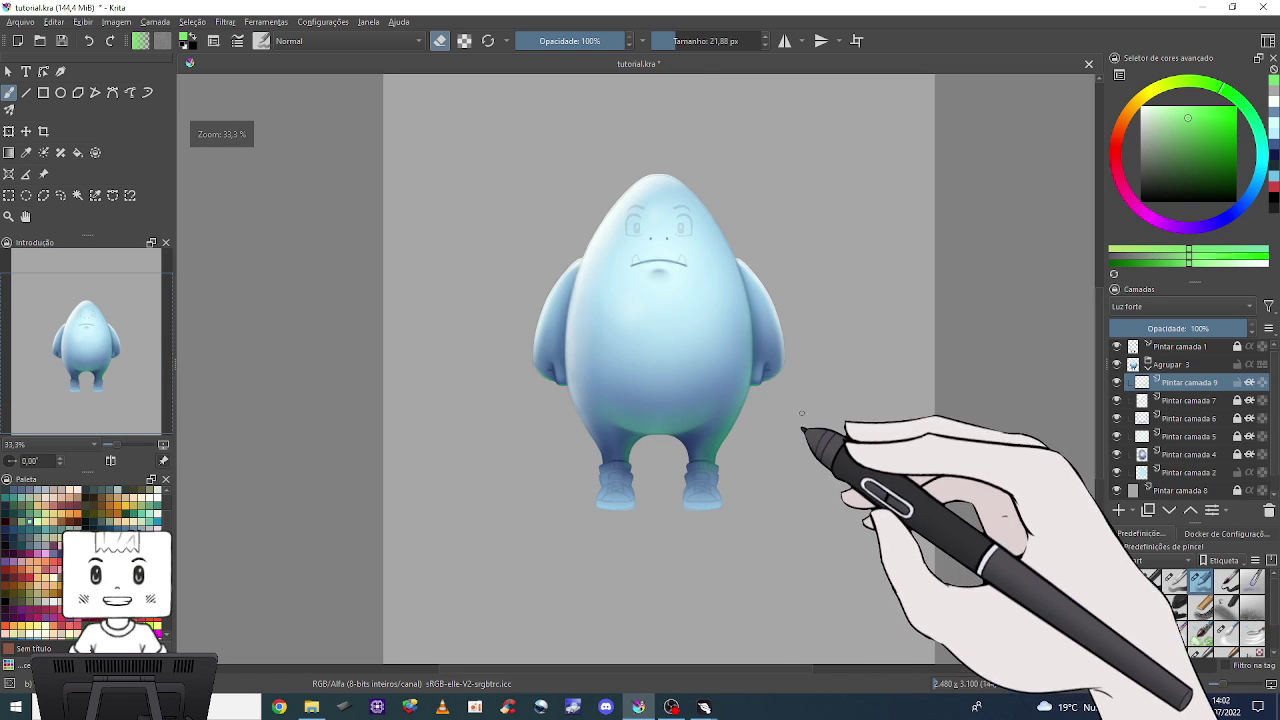
{"action": "left_click_drag", "start_coordinate": [834, 443], "coordinate": [846, 440]}
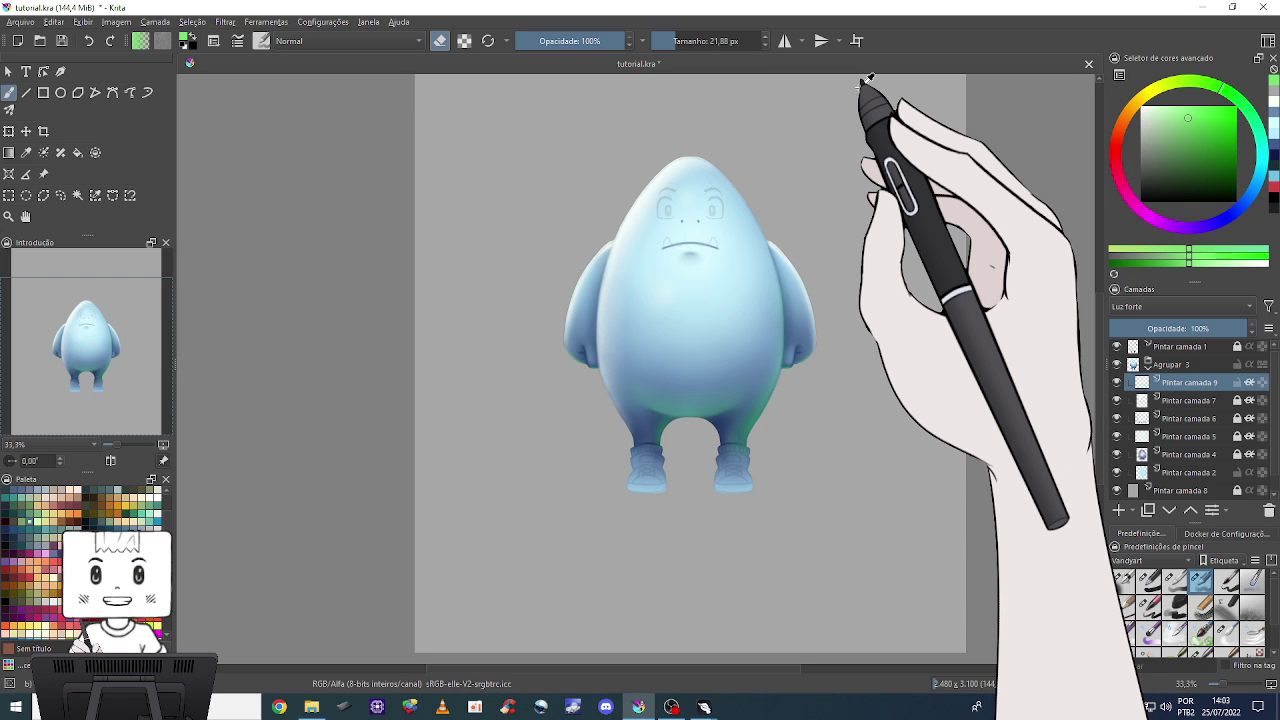
Apply an HSV/HSL adjustment of Hue -117, Saturation -7, Lightness -2 to the glow.
{"action": "key", "text": "ctrl+u"}
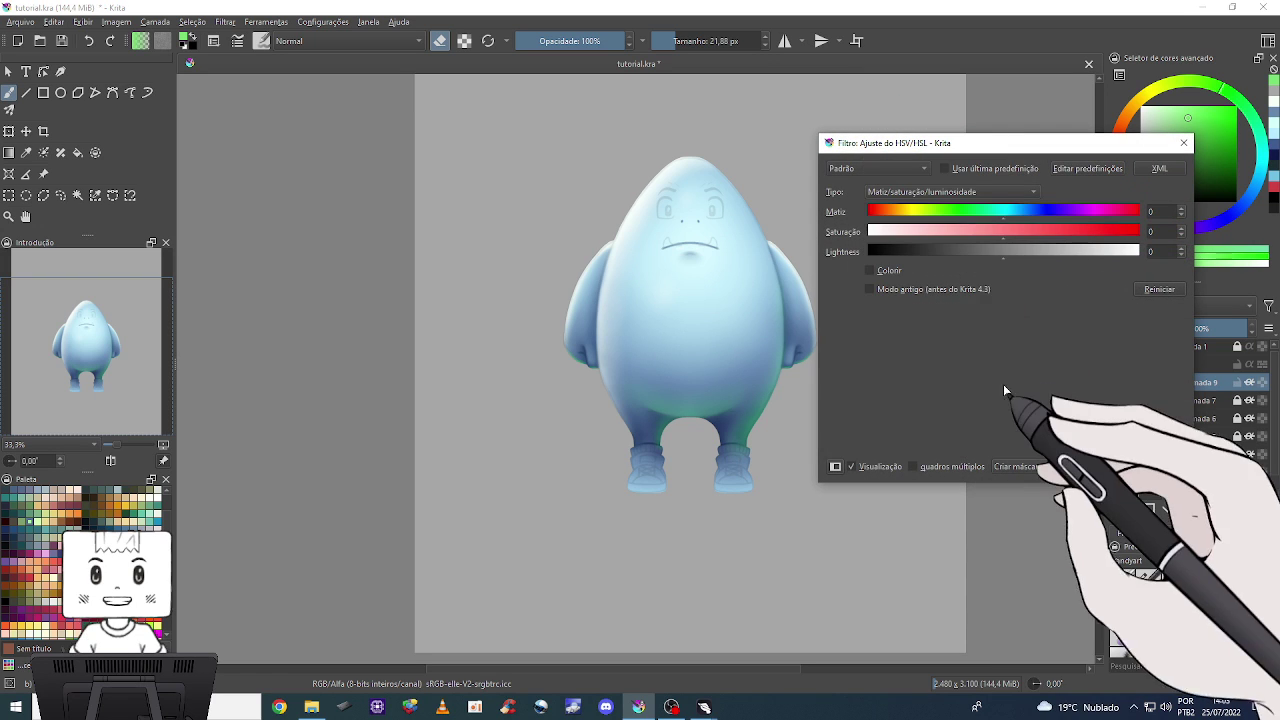
{"action": "left_click_drag", "start_coordinate": [967, 147], "coordinate": [1001, 141]}
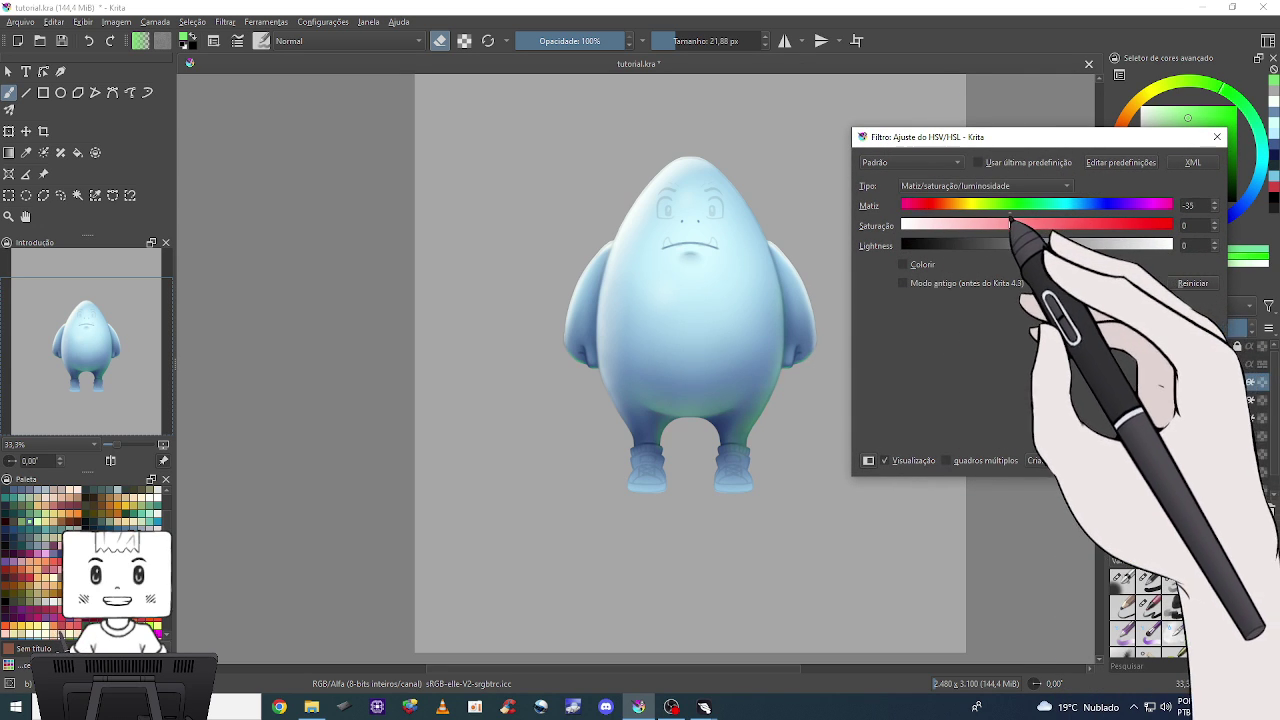
{"action": "left_click_drag", "start_coordinate": [1040, 212], "coordinate": [984, 222]}
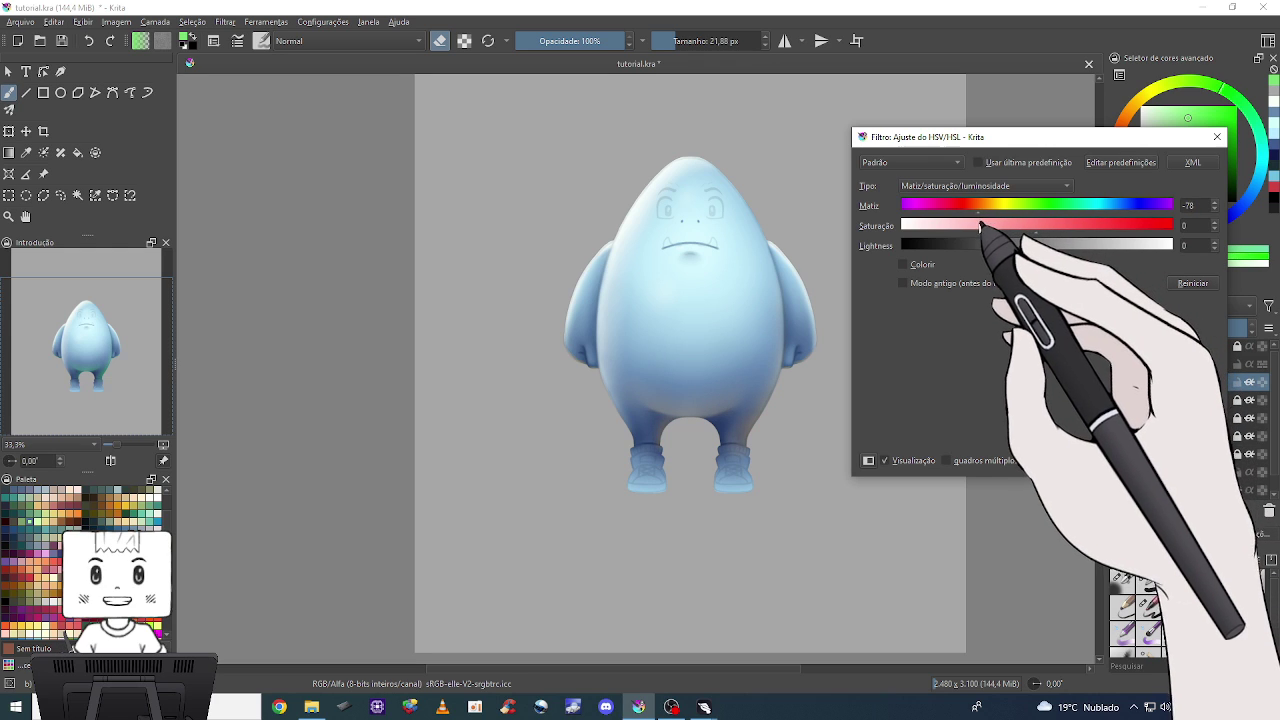
{"action": "left_click_drag", "start_coordinate": [980, 226], "coordinate": [906, 241]}
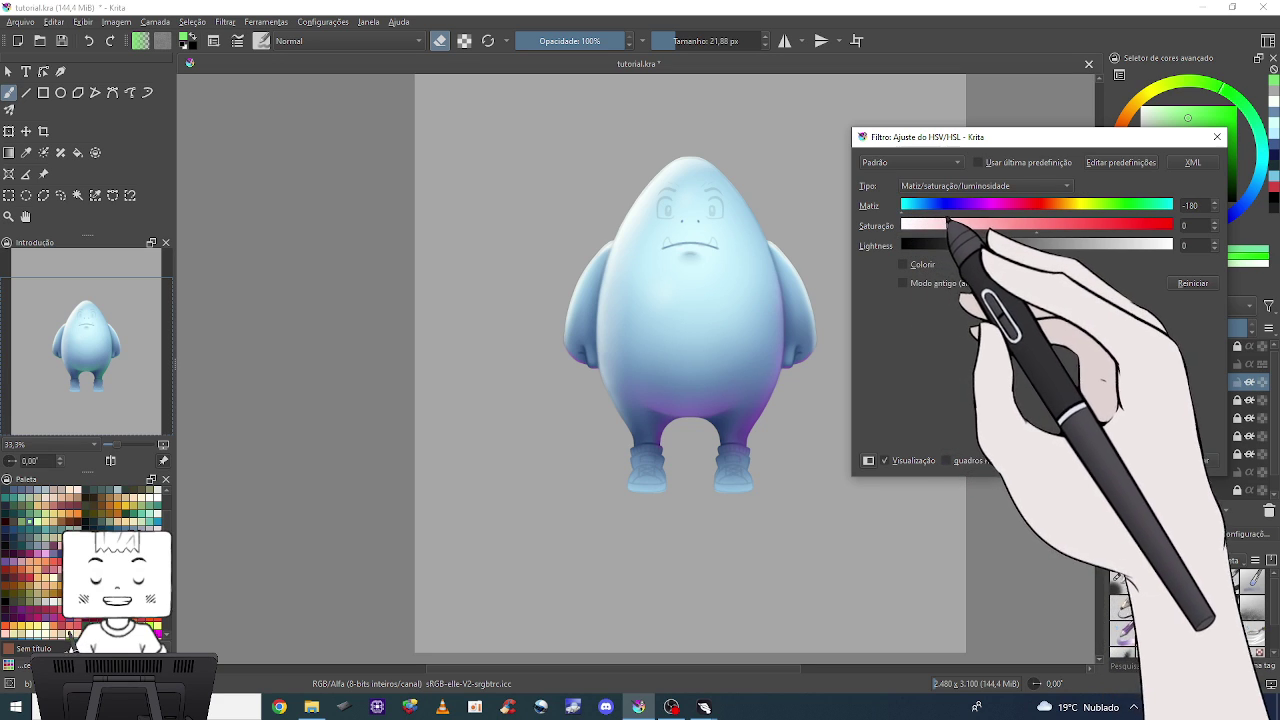
{"action": "left_click_drag", "start_coordinate": [903, 212], "coordinate": [1096, 206]}
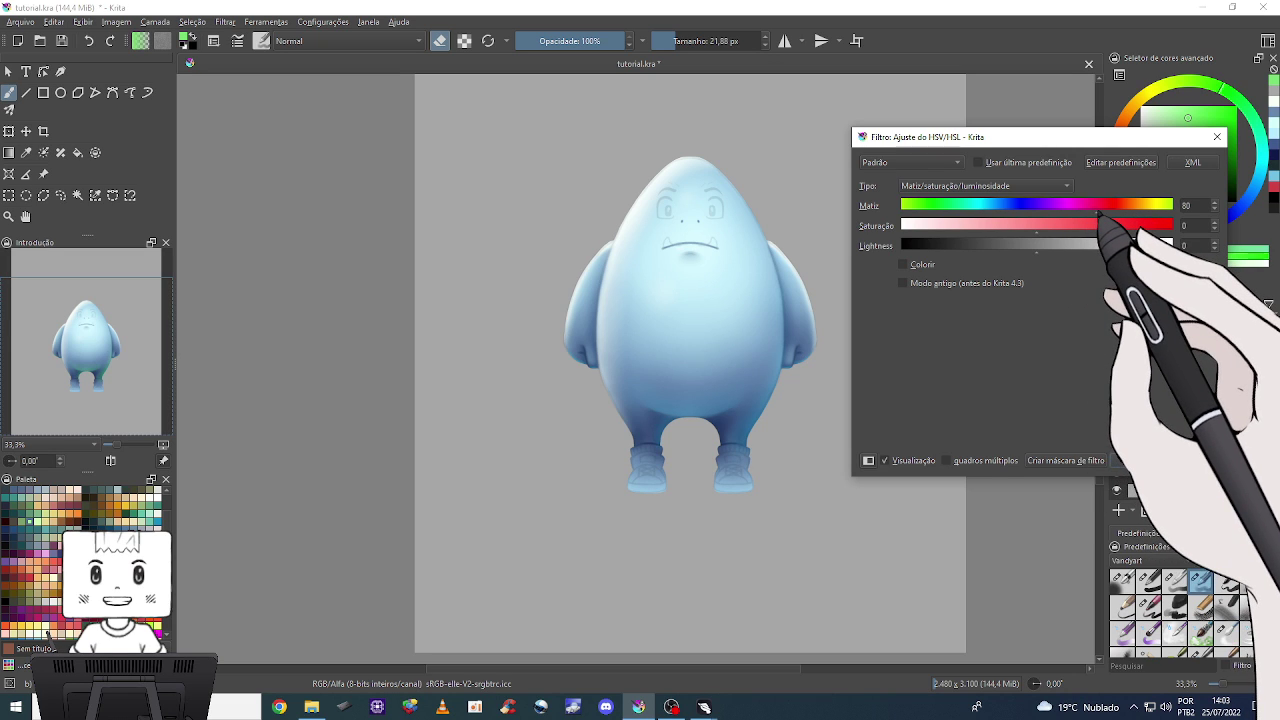
{"action": "mouse_move", "coordinate": [1108, 214]}
{"action": "left_mouse_down"}
{"action": "mouse_move", "coordinate": [1205, 205]}
{"action": "mouse_move", "coordinate": [1109, 221]}
{"action": "left_mouse_up"}
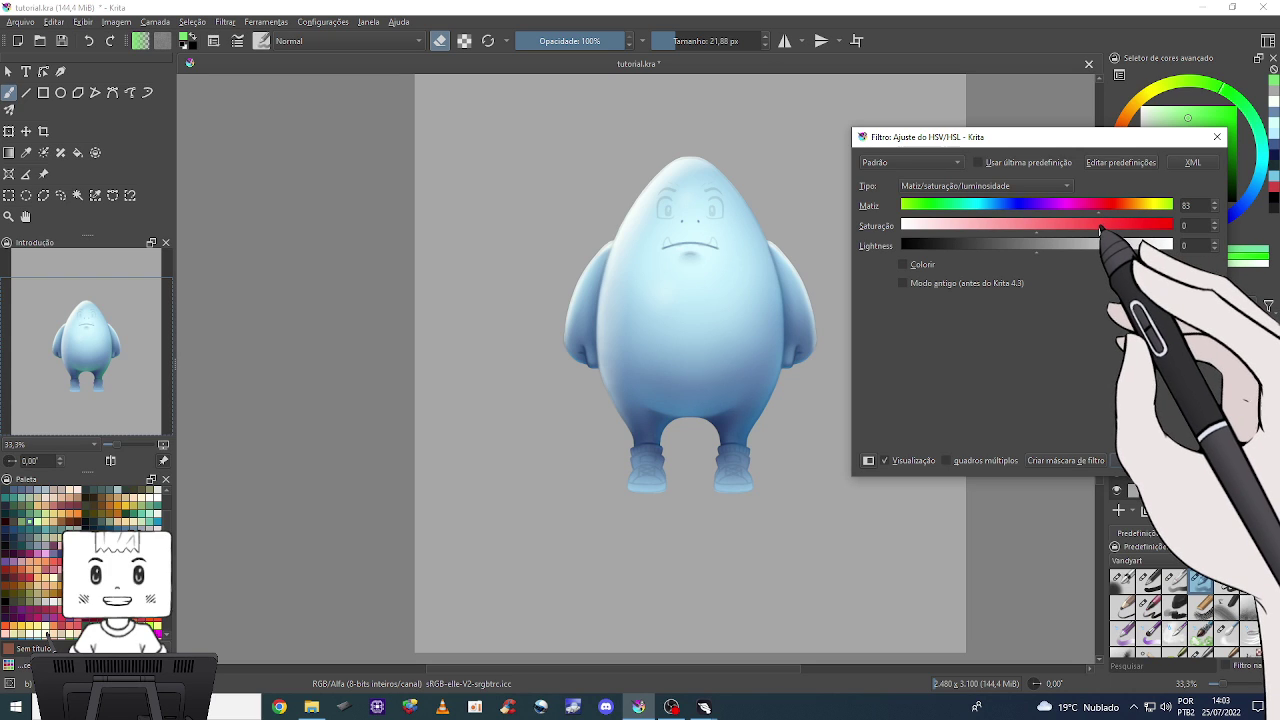
{"action": "mouse_move", "coordinate": [1093, 229]}
{"action": "left_mouse_down"}
{"action": "mouse_move", "coordinate": [1057, 246]}
{"action": "mouse_move", "coordinate": [953, 246]}
{"action": "left_mouse_up"}
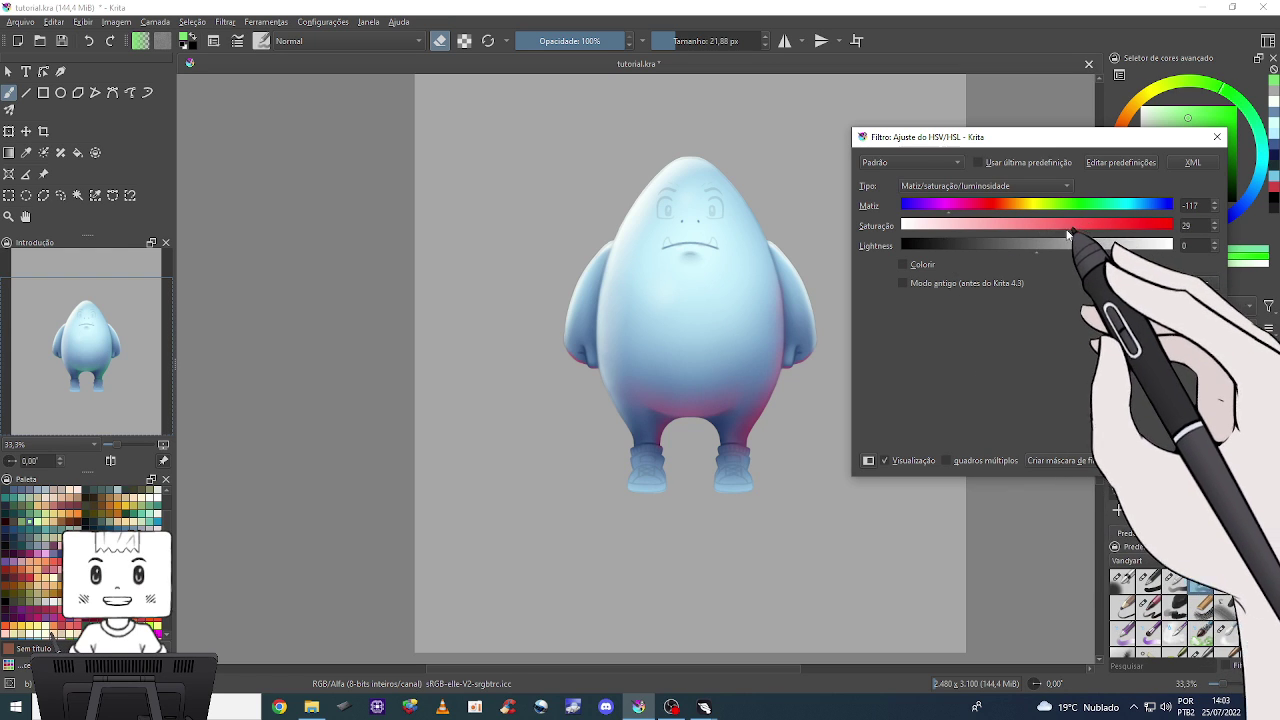
{"action": "left_click_drag", "start_coordinate": [1050, 237], "coordinate": [1026, 238]}
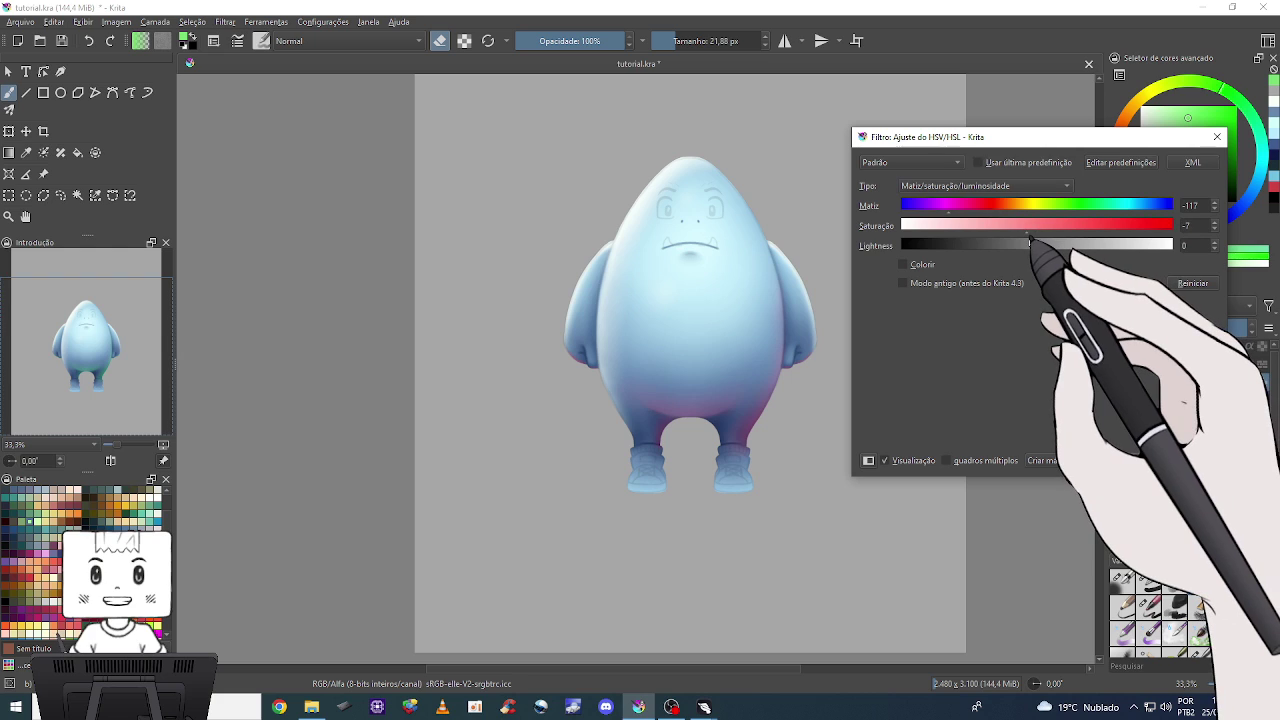
{"action": "mouse_move", "coordinate": [1038, 254]}
{"action": "left_mouse_down"}
{"action": "mouse_move", "coordinate": [1065, 252]}
{"action": "mouse_move", "coordinate": [1029, 256]}
{"action": "mouse_move", "coordinate": [1041, 252]}
{"action": "left_mouse_up"}
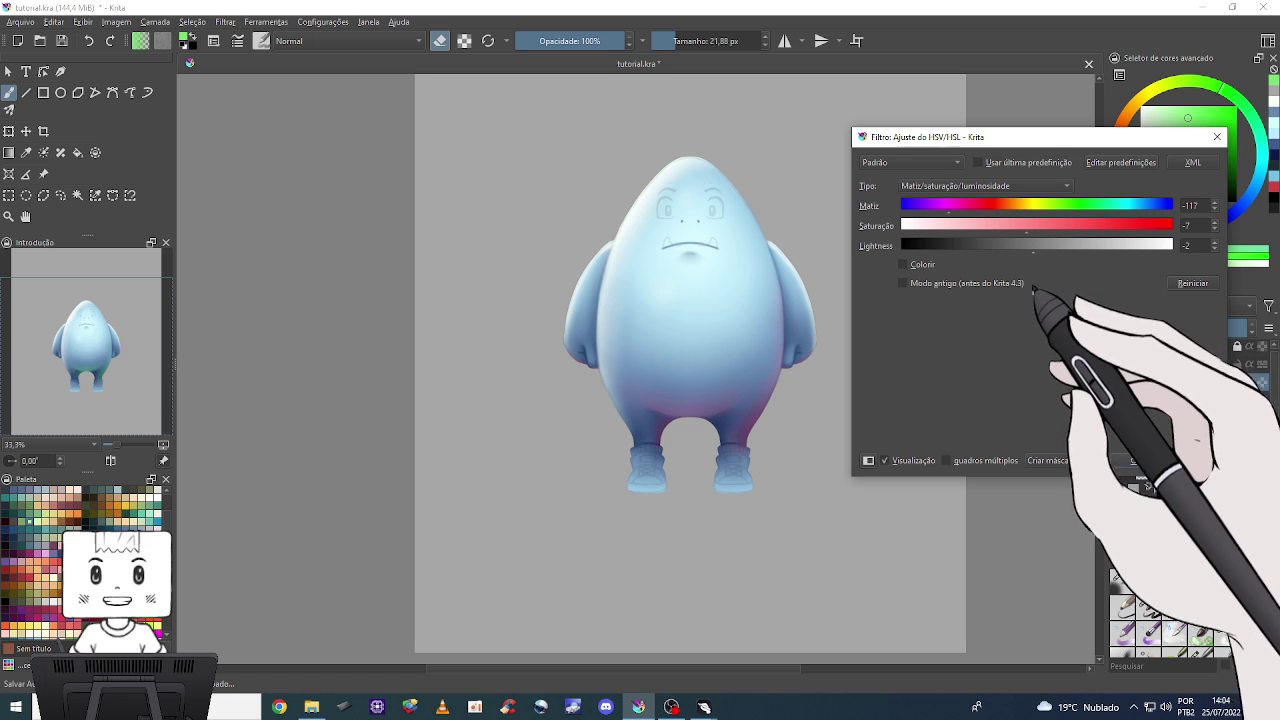
{"action": "left_click", "coordinate": [1135, 460]}
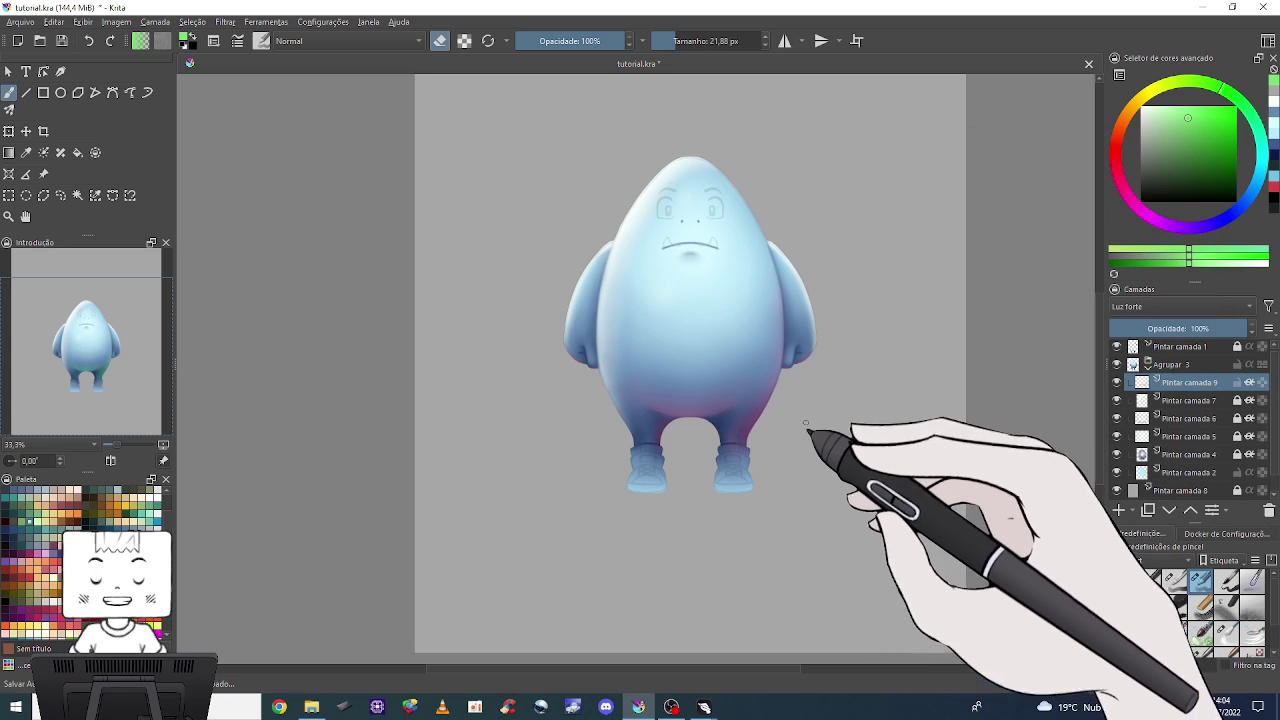
Zoom in and pan to inspect the recoloured pinkish-purple edges.
{"action": "key", "text": "plus"}
{"action": "key", "text": "plus"}
{"action": "key", "text": "plus"}
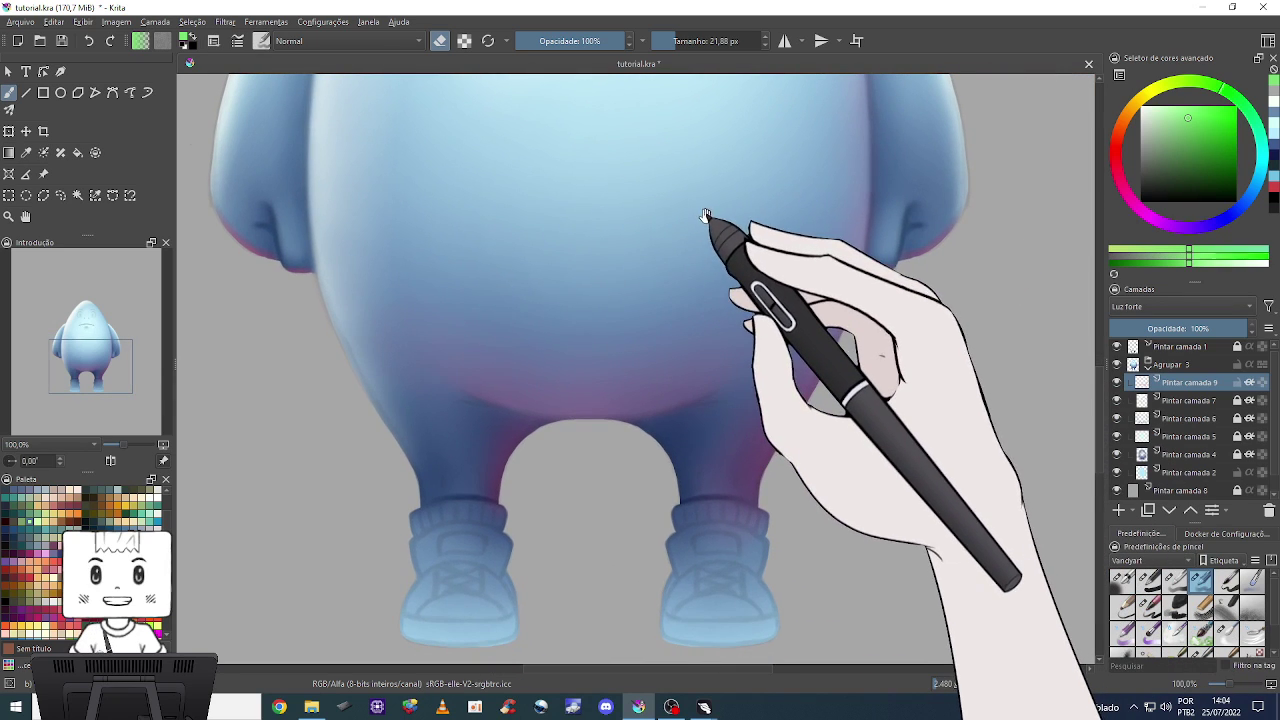
{"action": "mouse_move", "coordinate": [705, 215]}
{"action": "left_mouse_down"}
{"action": "mouse_move", "coordinate": [766, 280]}
{"action": "mouse_move", "coordinate": [874, 323]}
{"action": "mouse_move", "coordinate": [734, 303]}
{"action": "mouse_move", "coordinate": [772, 320]}
{"action": "mouse_move", "coordinate": [807, 388]}
{"action": "left_mouse_up"}
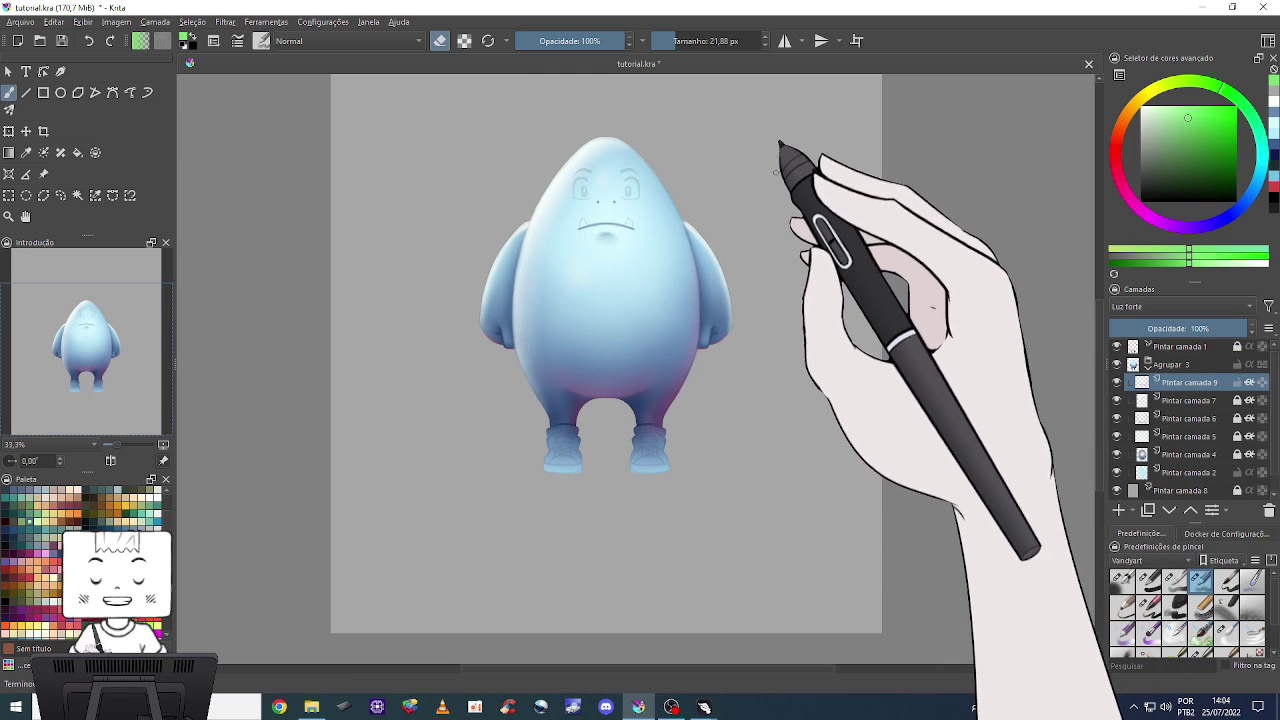
{"action": "left_click_drag", "start_coordinate": [772, 368], "coordinate": [829, 400]}
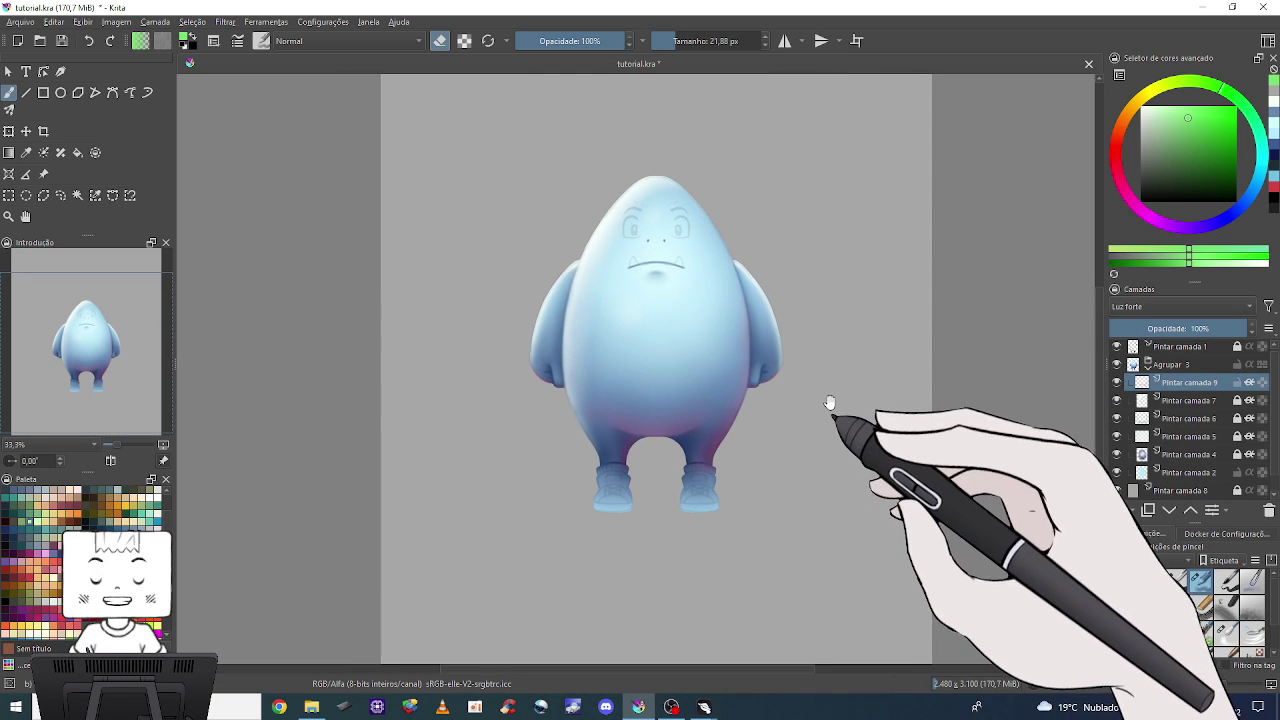
Add a new paint layer above Pintar camada 8 and load a large brush with dark teal-green.
{"action": "scroll", "coordinate": [1275, 450], "scroll_direction": "down", "scroll_amount": 1}
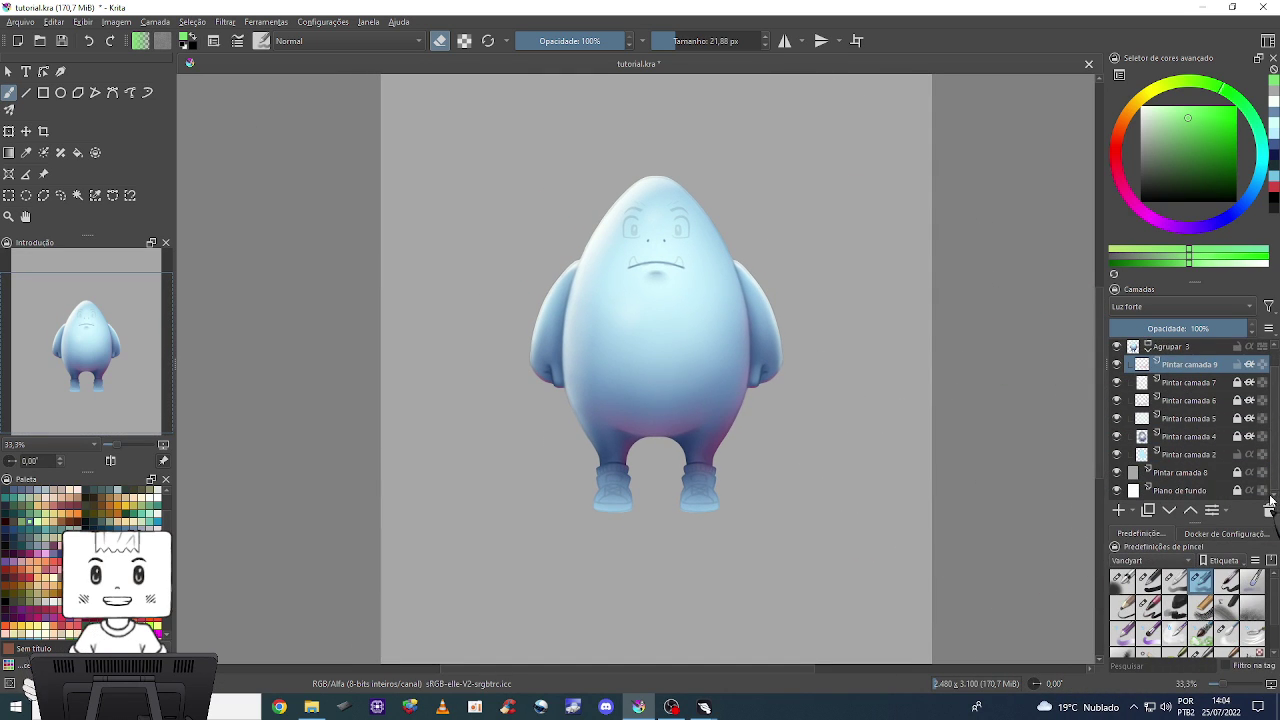
{"action": "left_click", "coordinate": [1165, 472]}
{"action": "left_click", "coordinate": [1118, 510]}
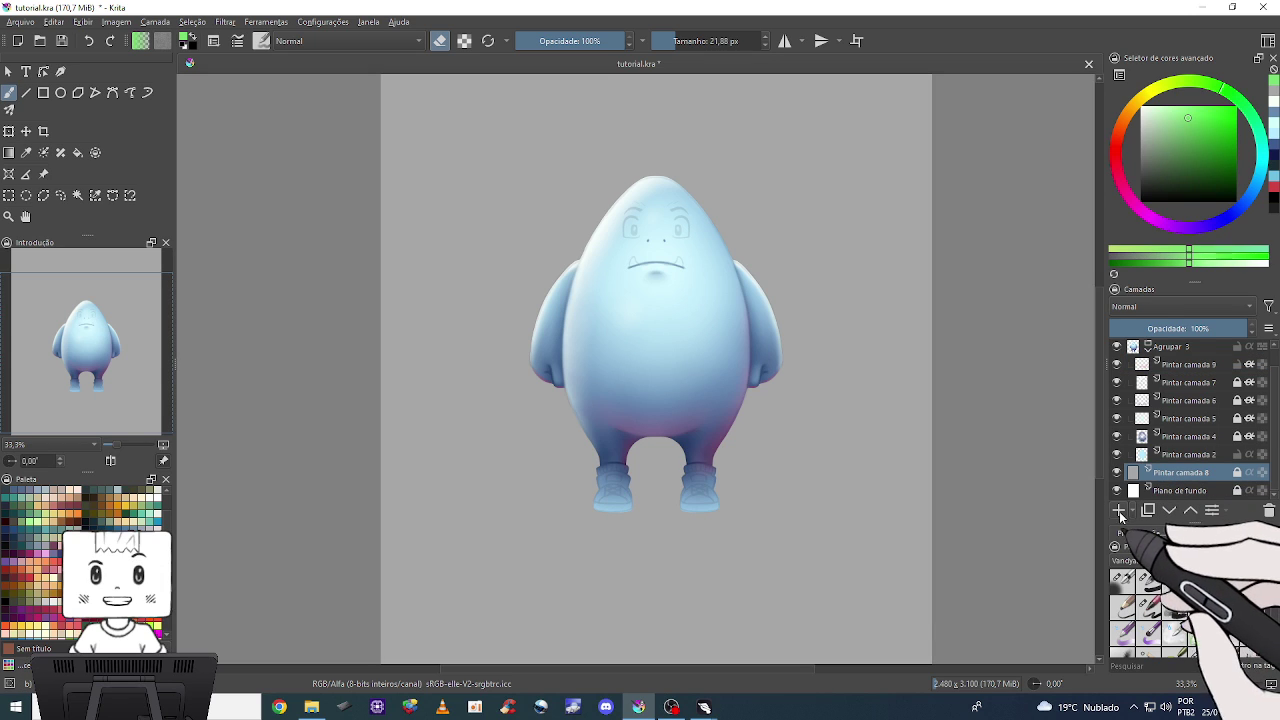
{"action": "left_click", "coordinate": [1177, 608]}
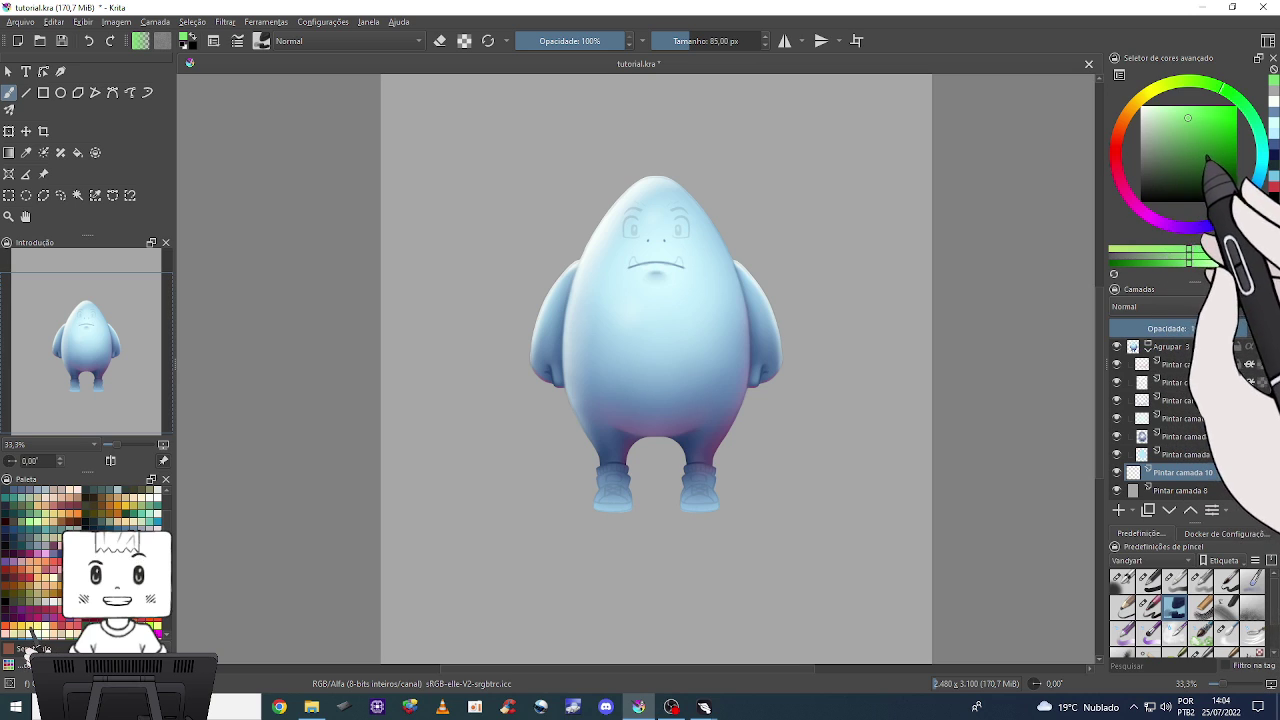
{"action": "left_click_drag", "start_coordinate": [1200, 140], "coordinate": [1219, 166]}
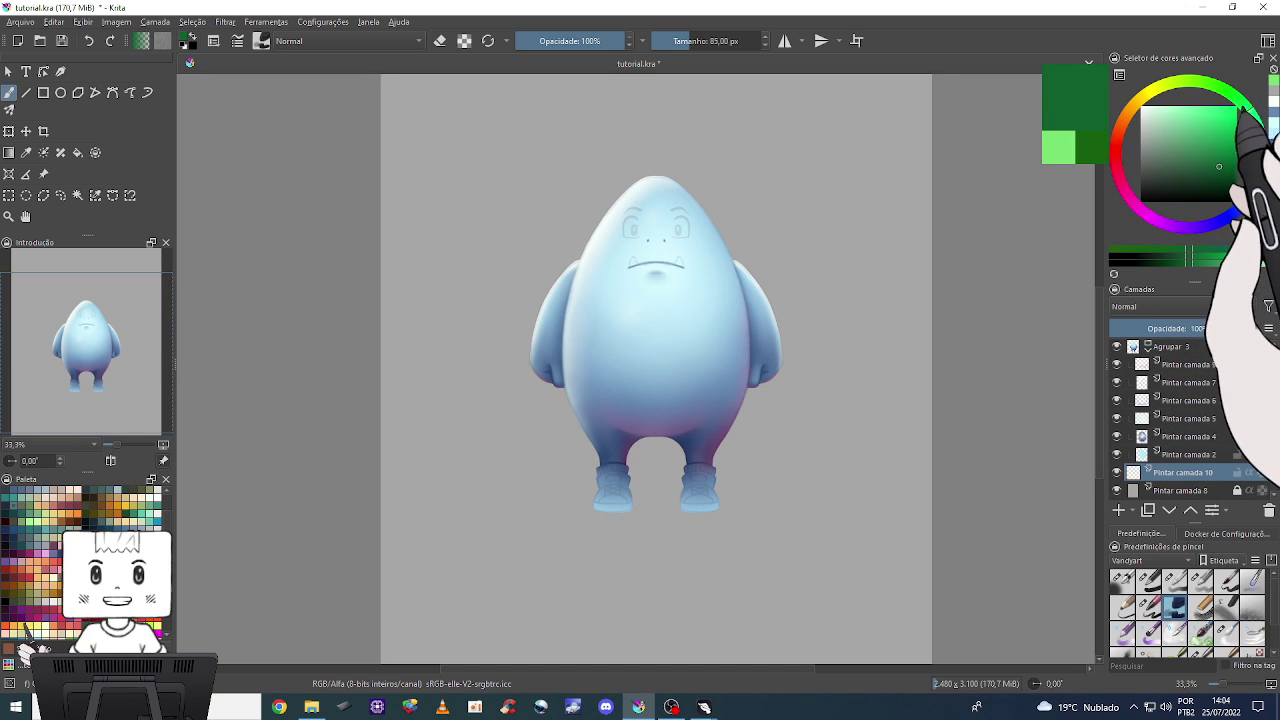
{"action": "left_click_drag", "start_coordinate": [1244, 108], "coordinate": [1257, 140]}
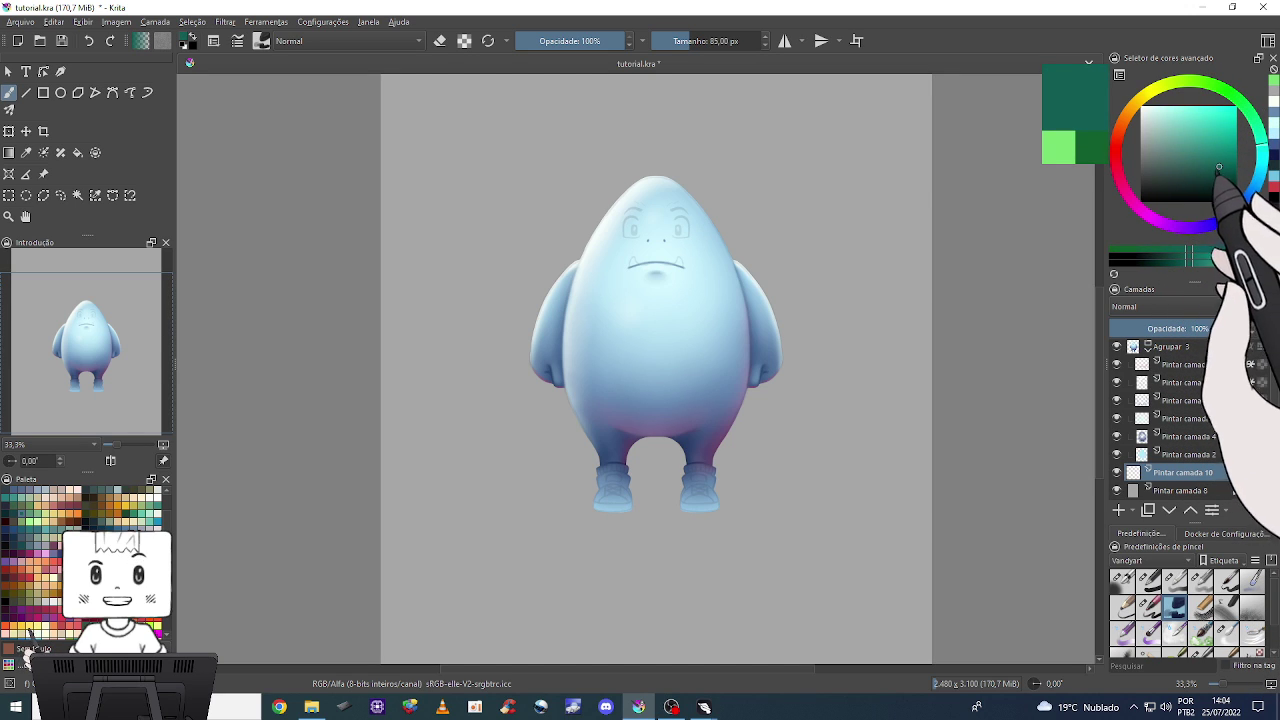
{"action": "left_click", "coordinate": [1219, 171]}
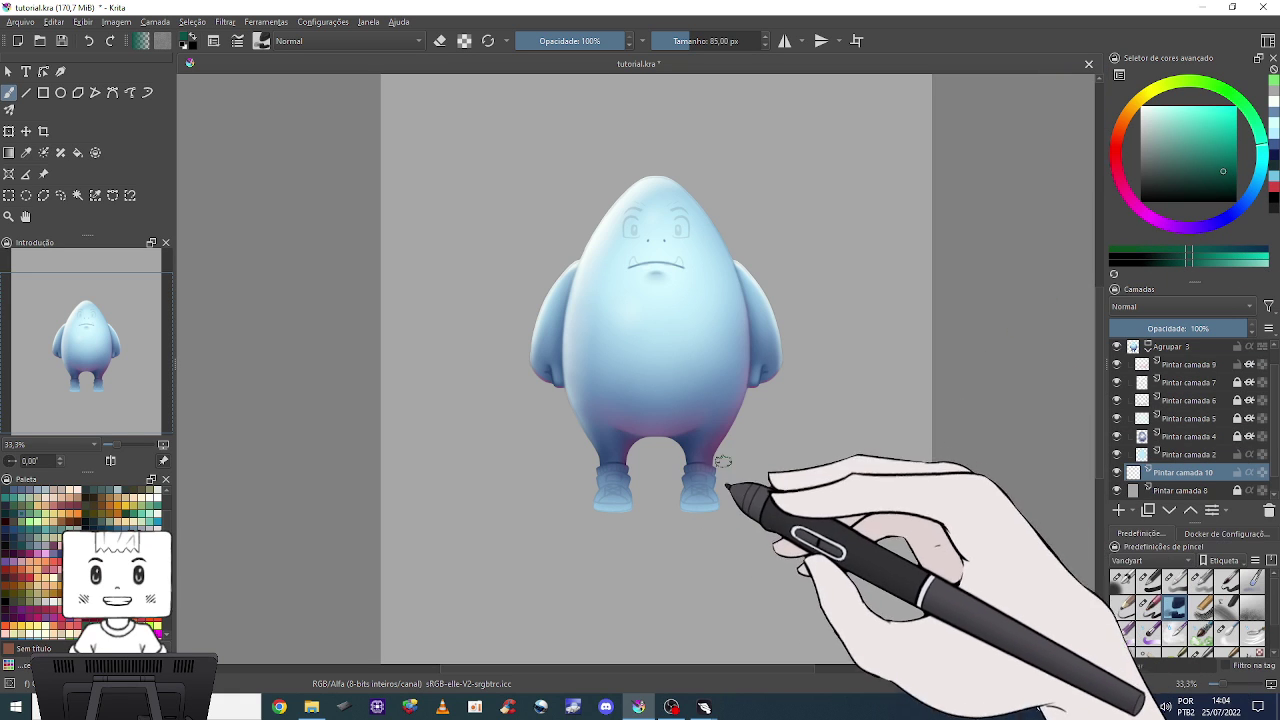
Paint a dark green grass patch beneath the feet, then pick a light green for highlights.
{"action": "mouse_move", "coordinate": [629, 523]}
{"action": "left_mouse_down"}
{"action": "mouse_move", "coordinate": [648, 530]}
{"action": "mouse_move", "coordinate": [626, 513]}
{"action": "mouse_move", "coordinate": [697, 514]}
{"action": "mouse_move", "coordinate": [757, 531]}
{"action": "mouse_move", "coordinate": [671, 514]}
{"action": "mouse_move", "coordinate": [757, 529]}
{"action": "mouse_move", "coordinate": [660, 534]}
{"action": "mouse_move", "coordinate": [630, 508]}
{"action": "left_mouse_up"}
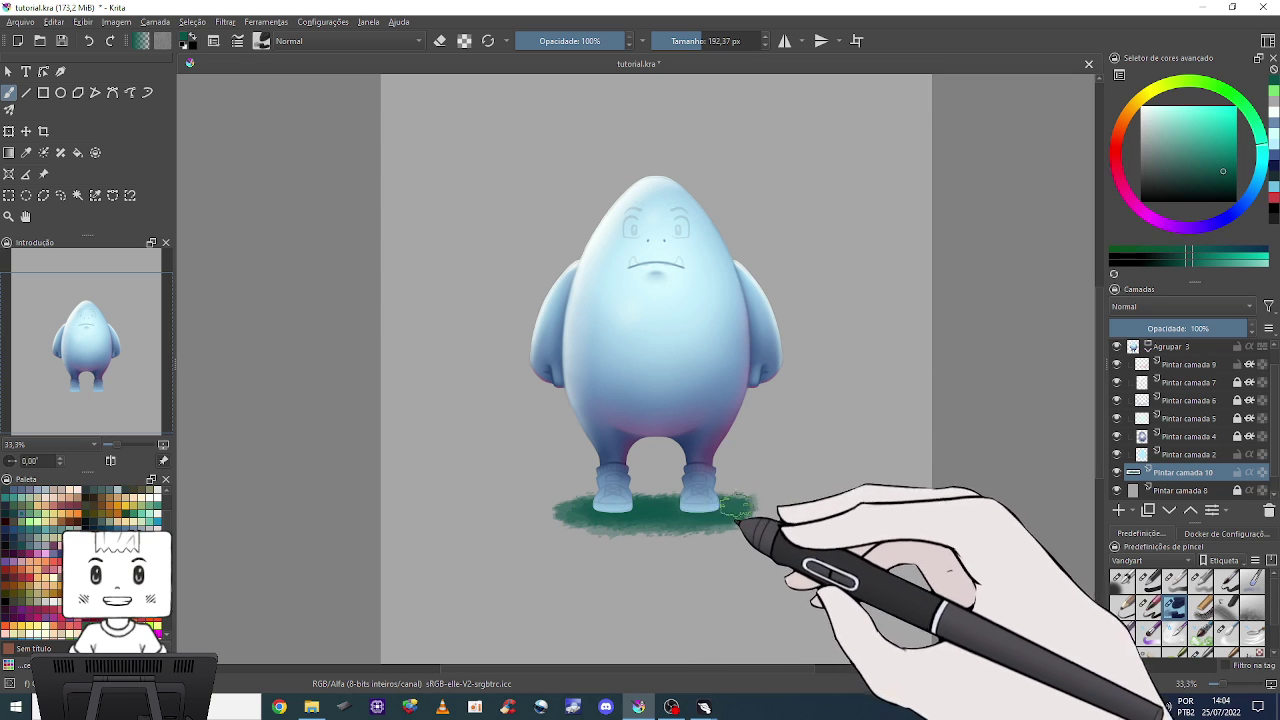
{"action": "mouse_move", "coordinate": [743, 522]}
{"action": "left_mouse_down"}
{"action": "mouse_move", "coordinate": [578, 514]}
{"action": "mouse_move", "coordinate": [749, 529]}
{"action": "mouse_move", "coordinate": [597, 505]}
{"action": "mouse_move", "coordinate": [728, 516]}
{"action": "left_mouse_up"}
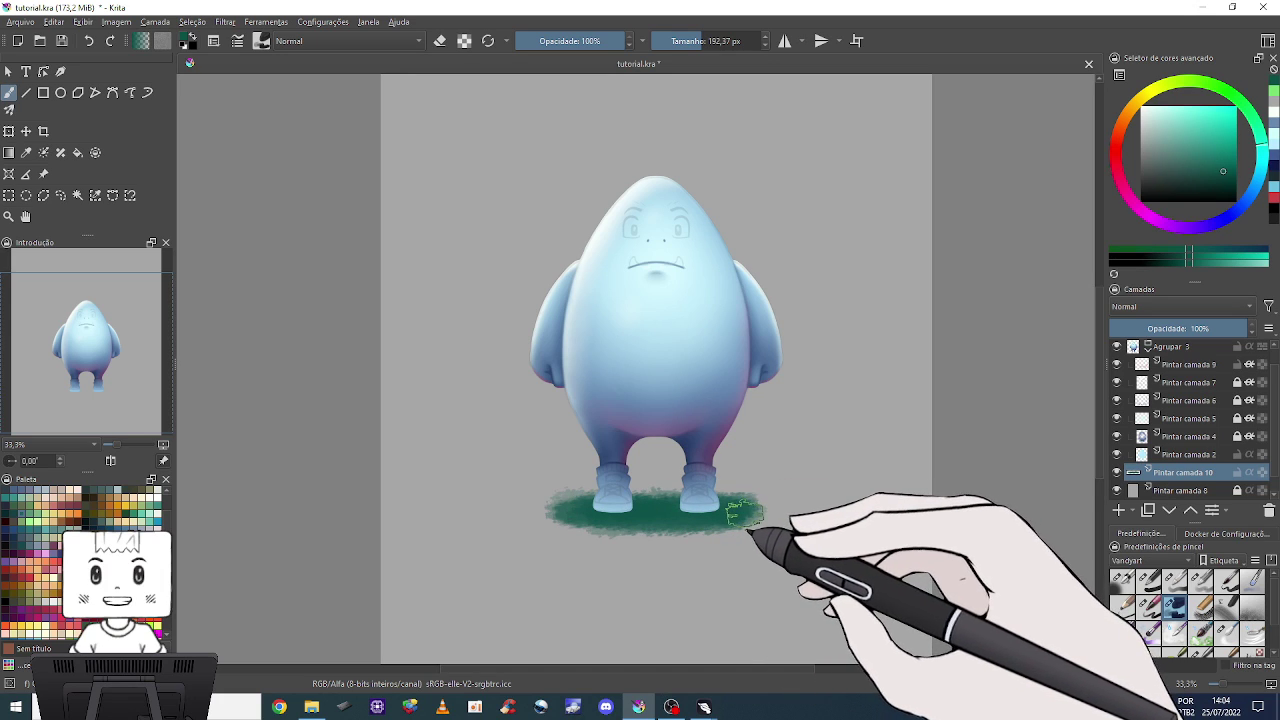
{"action": "left_click", "coordinate": [1228, 95]}
{"action": "left_click", "coordinate": [1185, 118]}
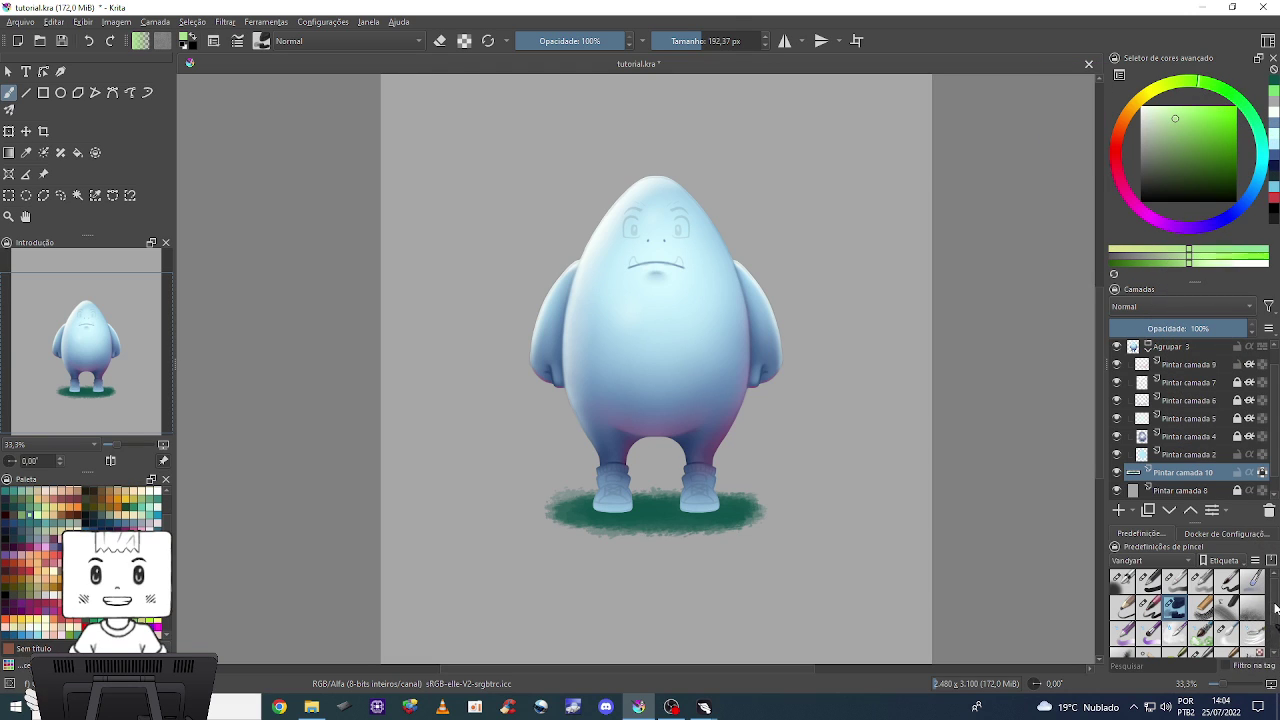
{"action": "left_click_drag", "start_coordinate": [1274, 608], "coordinate": [1274, 640]}
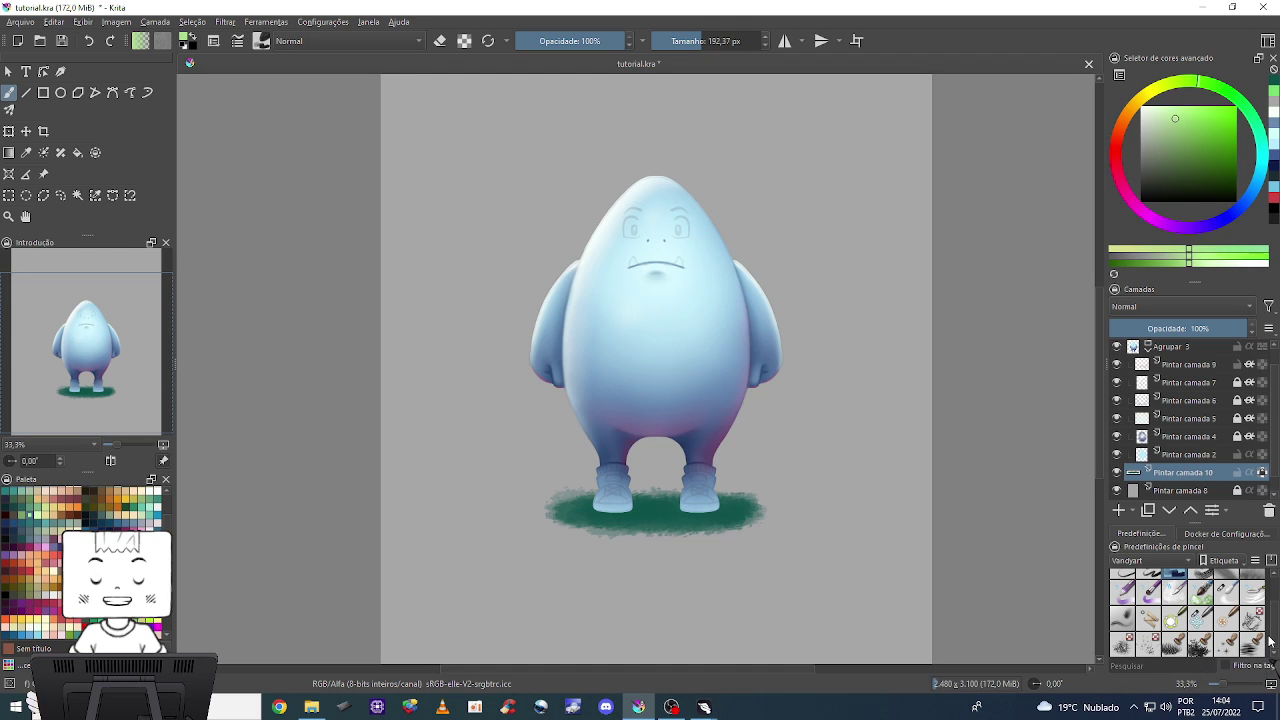
Paint lighter green grass texture across the ground patch with a larger textured brush.
{"action": "left_click_drag", "start_coordinate": [1275, 628], "coordinate": [1275, 615]}
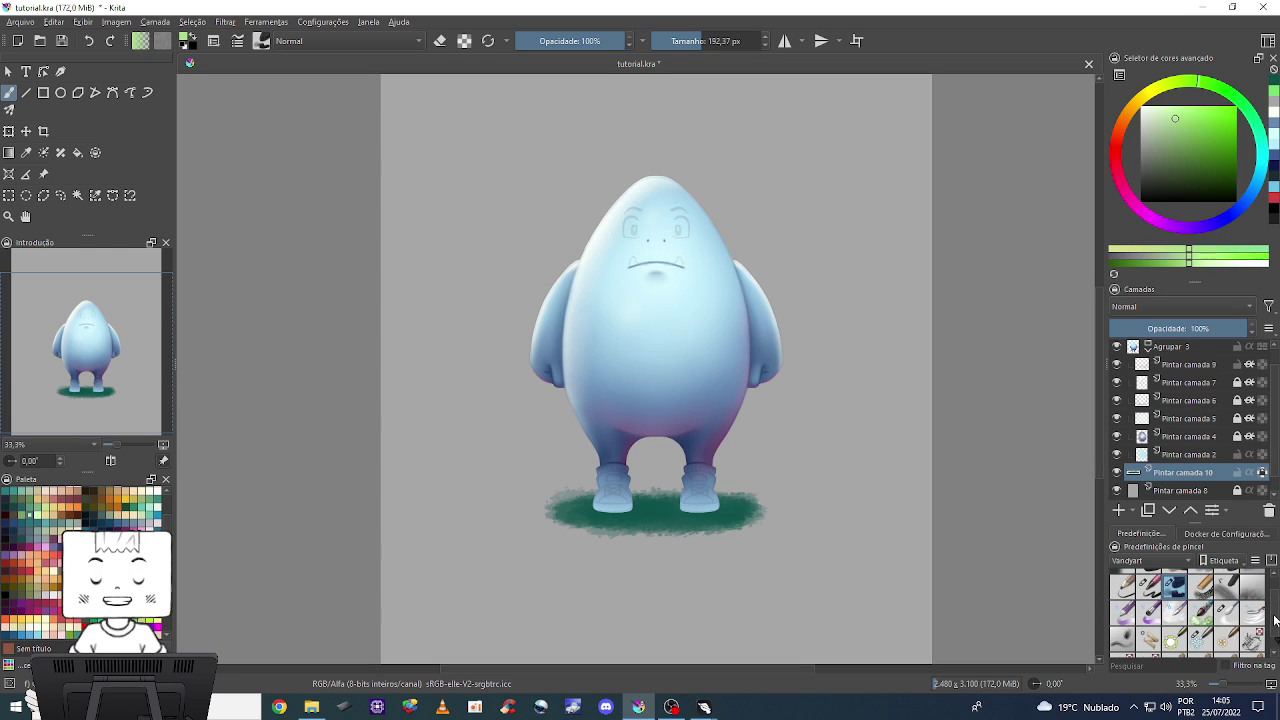
{"action": "left_click", "coordinate": [1253, 600]}
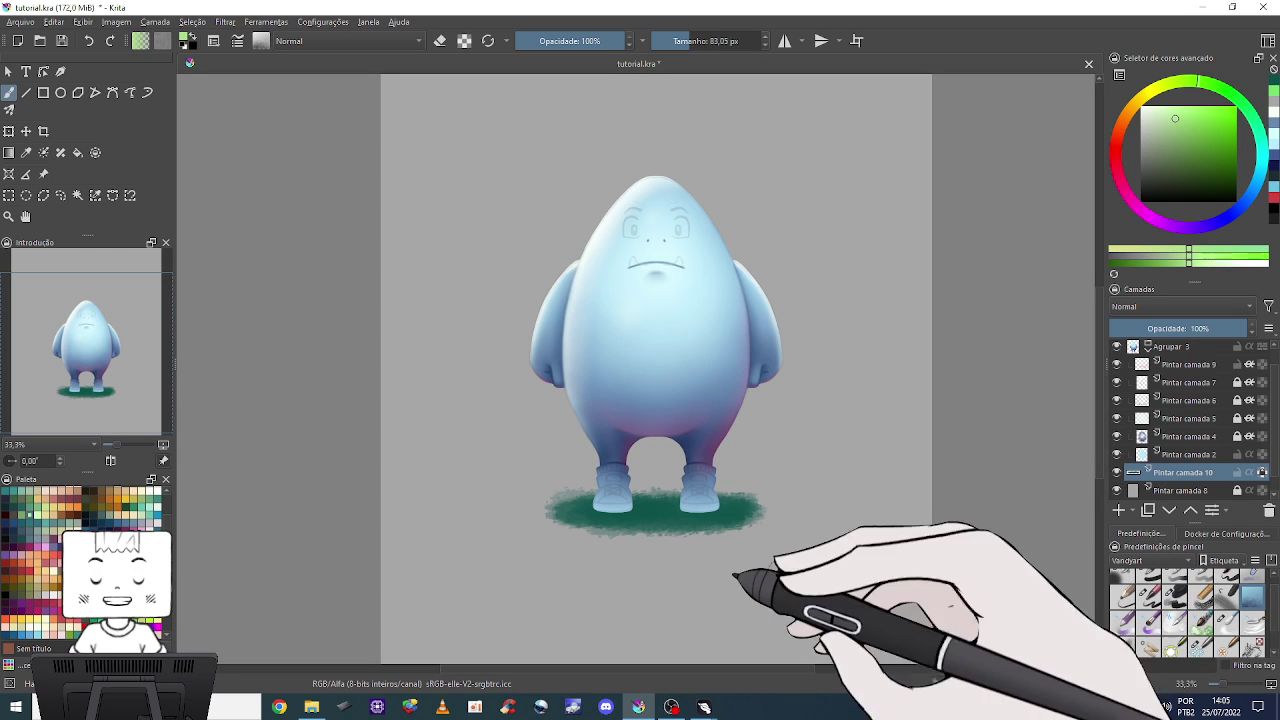
{"action": "mouse_move", "coordinate": [609, 505]}
{"action": "left_mouse_down"}
{"action": "mouse_move", "coordinate": [740, 510]}
{"action": "mouse_move", "coordinate": [642, 485]}
{"action": "mouse_move", "coordinate": [748, 500]}
{"action": "mouse_move", "coordinate": [699, 511]}
{"action": "mouse_move", "coordinate": [680, 488]}
{"action": "mouse_move", "coordinate": [563, 500]}
{"action": "mouse_move", "coordinate": [757, 528]}
{"action": "left_mouse_up"}
Zoom to 100% on the feet and paint a dark purple shadow under the left shoe.
{"action": "left_click", "coordinate": [1211, 212]}
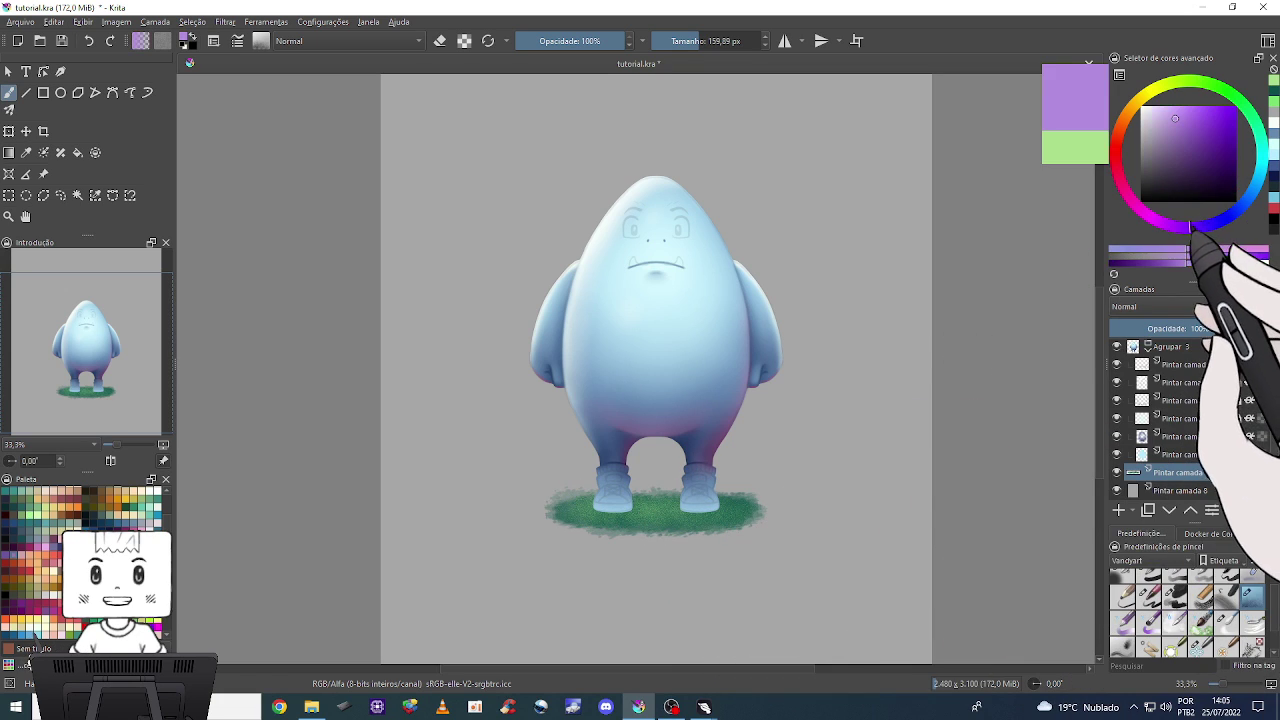
{"action": "mouse_move", "coordinate": [1200, 195]}
{"action": "left_mouse_down"}
{"action": "mouse_move", "coordinate": [1188, 180]}
{"action": "mouse_move", "coordinate": [1201, 184]}
{"action": "left_mouse_up"}
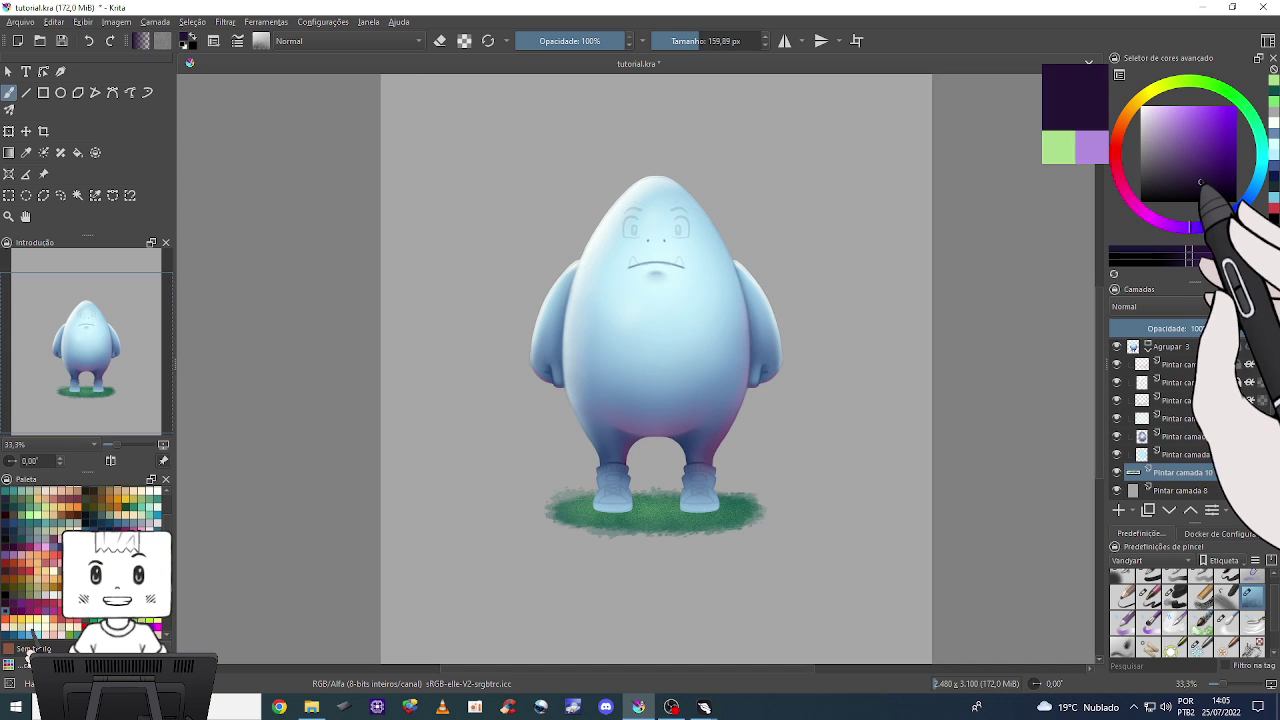
{"action": "key", "text": "plus"}
{"action": "key", "text": "plus"}
{"action": "key", "text": "plus"}
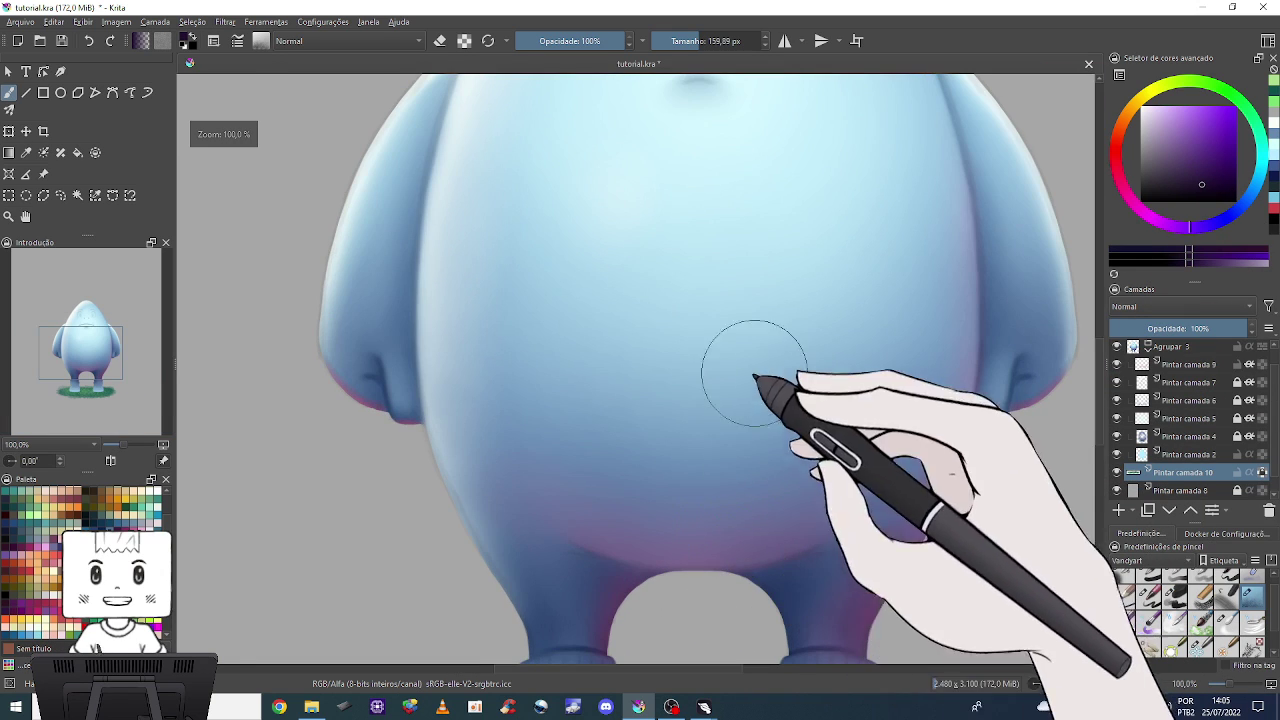
{"action": "left_click_drag", "start_coordinate": [760, 560], "coordinate": [749, 209]}
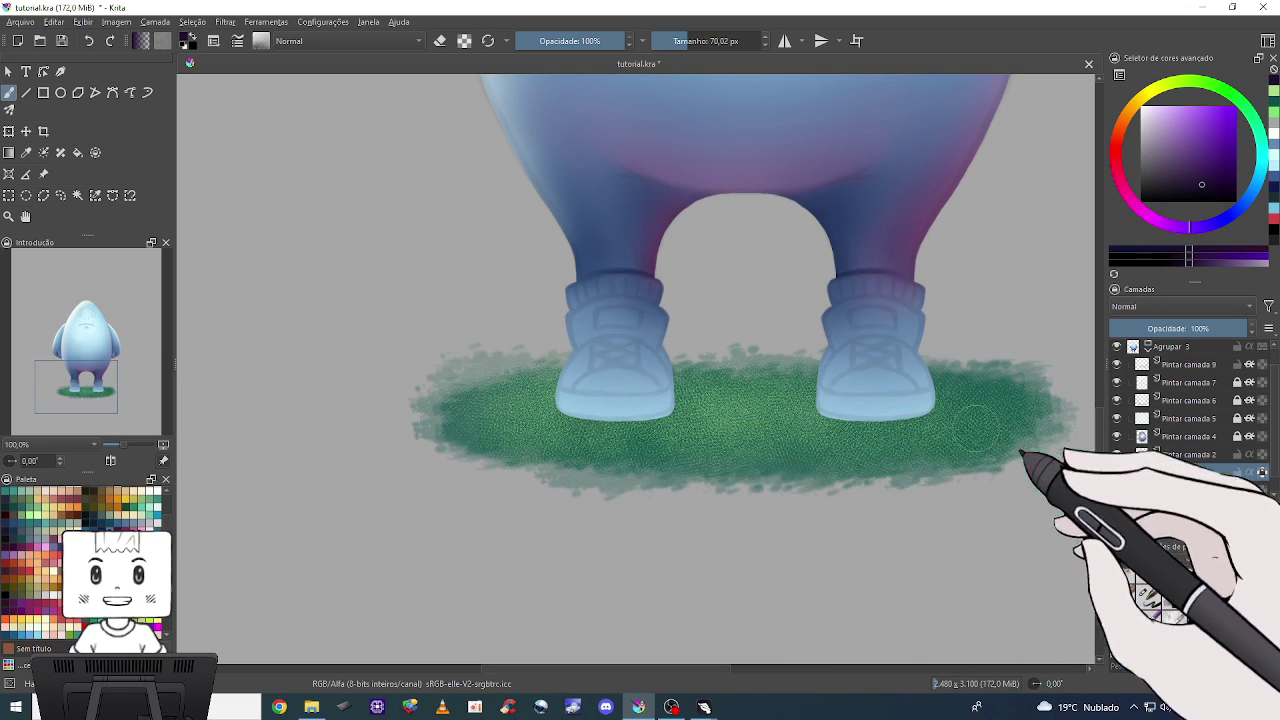
{"action": "left_click_drag", "start_coordinate": [1276, 612], "coordinate": [1275, 564]}
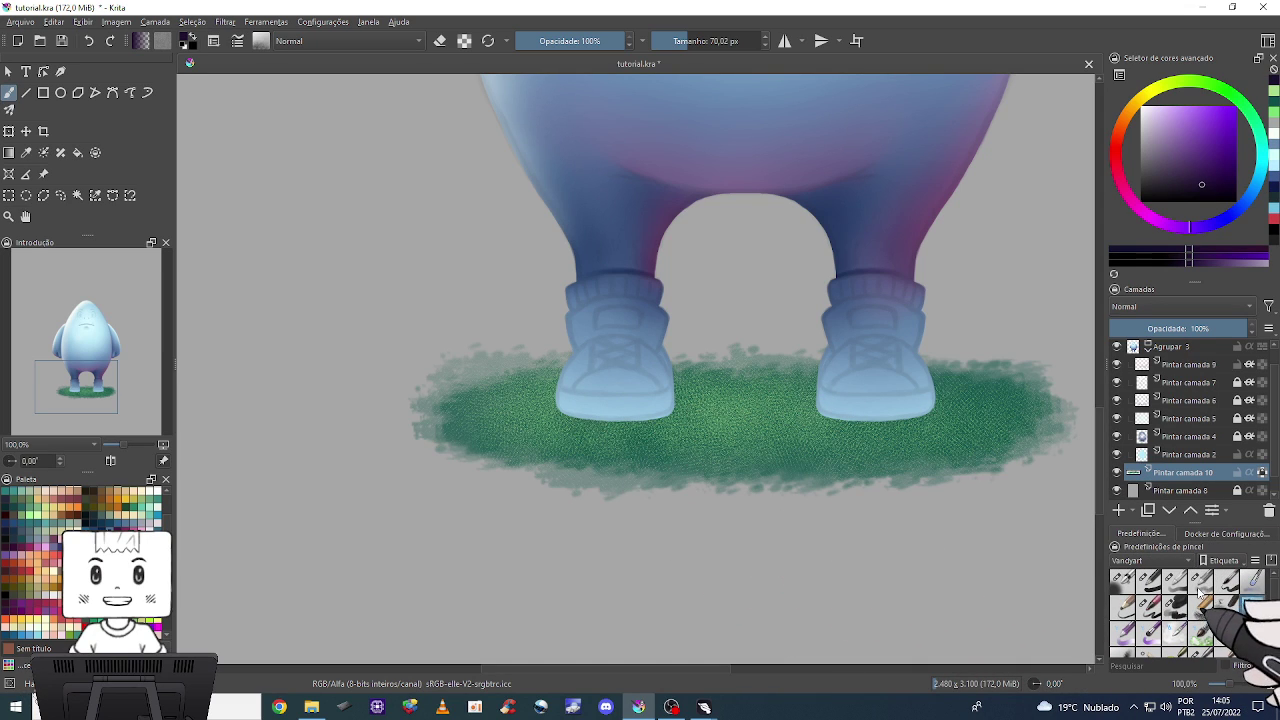
{"action": "left_click", "coordinate": [1200, 580]}
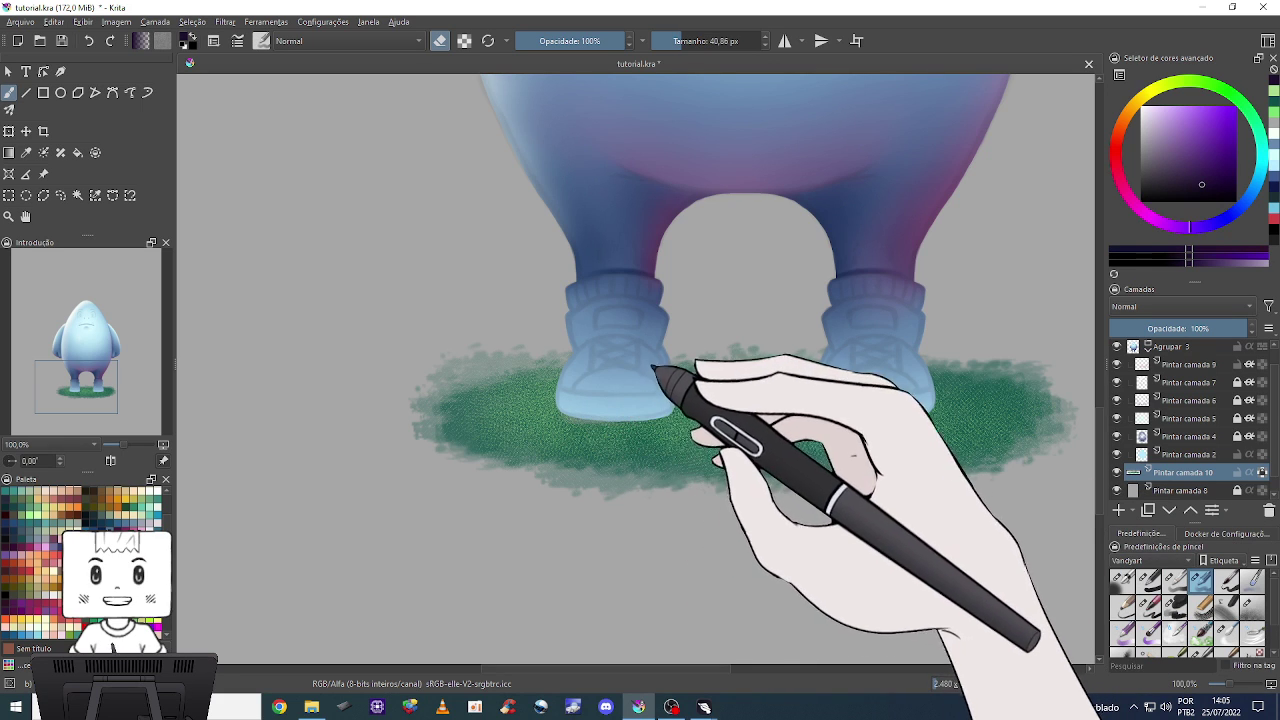
{"action": "key", "text": "e"}
{"action": "left_click_drag", "start_coordinate": [565, 420], "coordinate": [702, 410]}
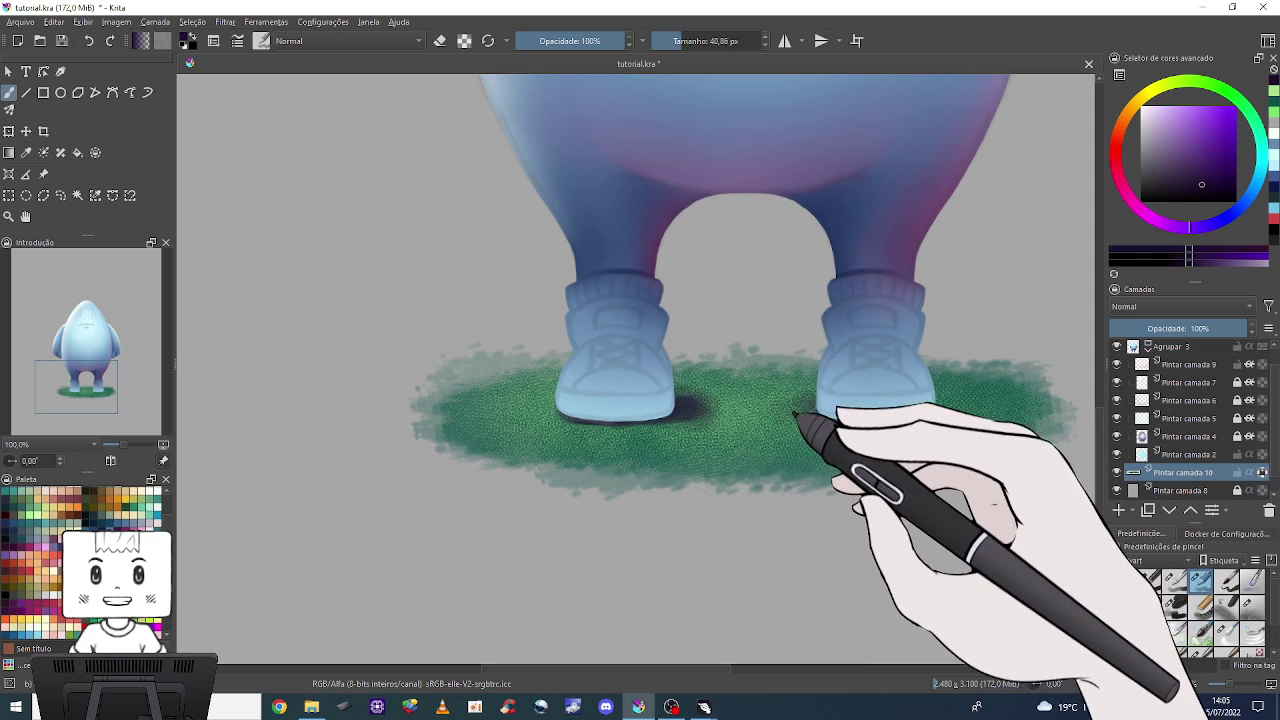
{"action": "left_click", "coordinate": [703, 402], "text": "ctrl"}
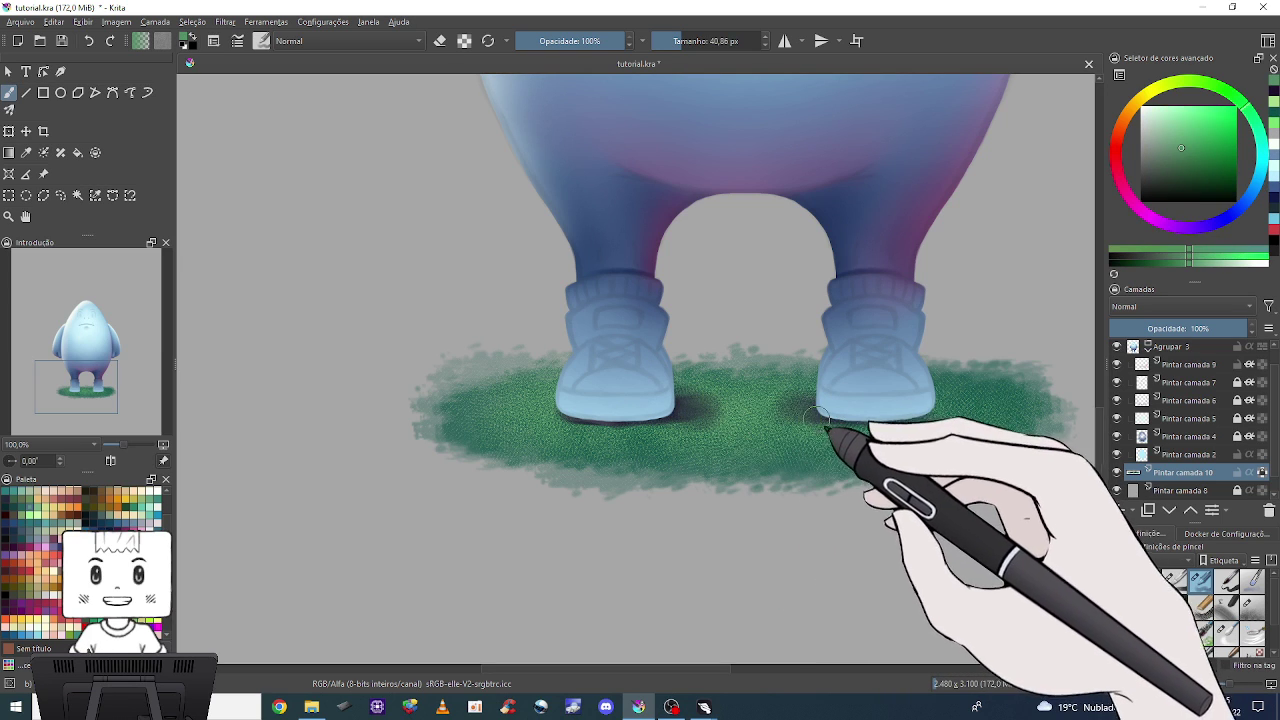
Paint a dark purple shadow under the right shoe, reframe at 50%, and select Pintar camada 10.
{"action": "key", "text": "minus"}
{"action": "key", "text": "minus"}
{"action": "key", "text": "minus"}
{"action": "key", "text": "minus"}
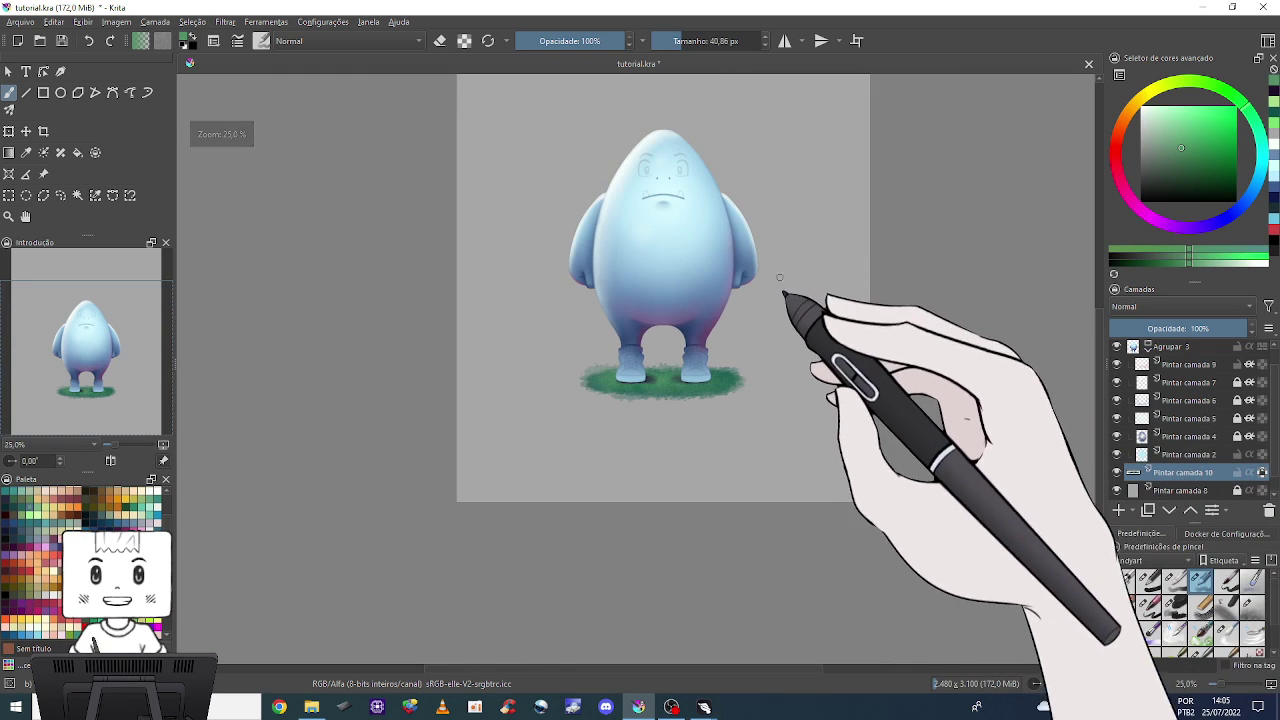
{"action": "key", "text": "plus"}
{"action": "key", "text": "plus"}
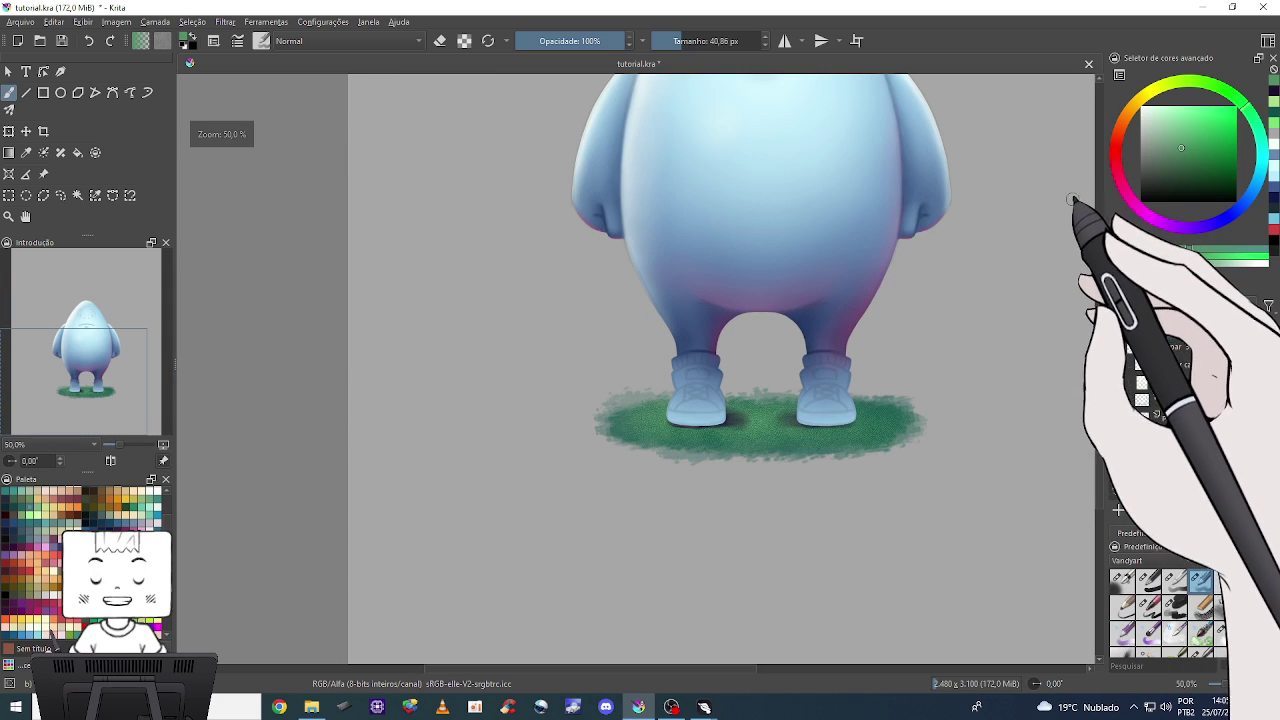
{"action": "left_click", "coordinate": [1274, 90]}
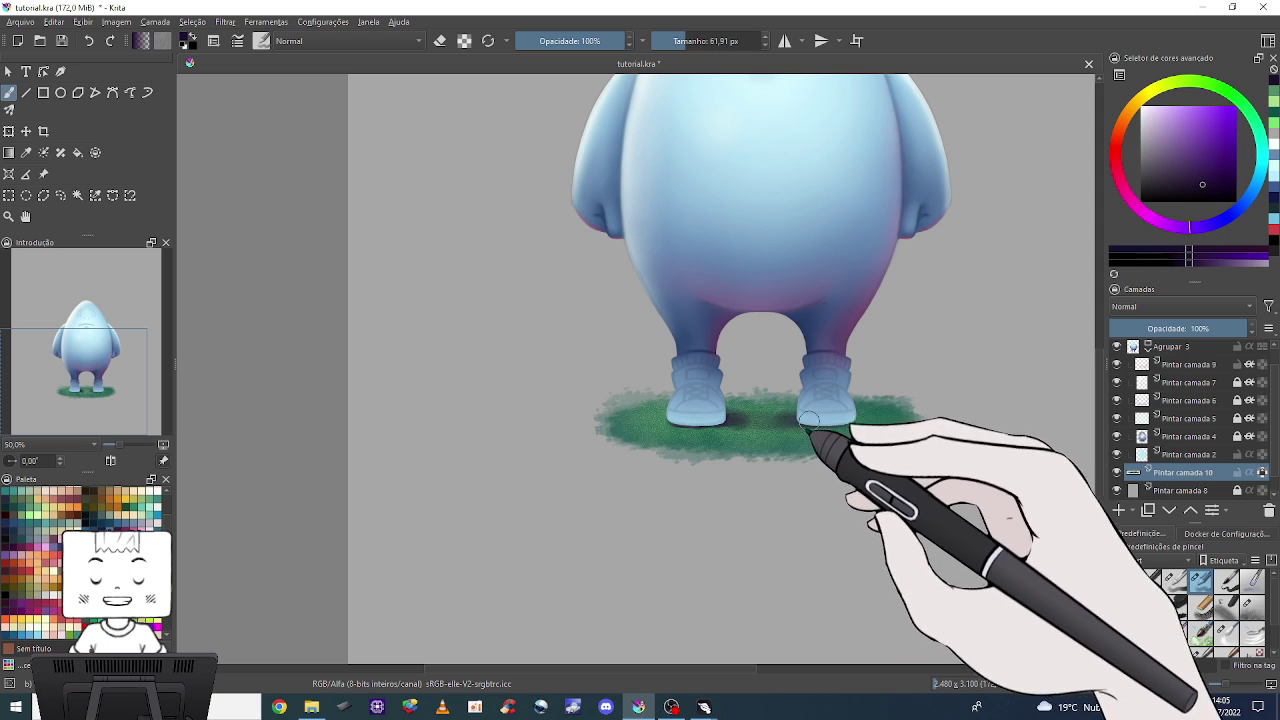
{"action": "left_click_drag", "start_coordinate": [730, 419], "coordinate": [821, 423]}
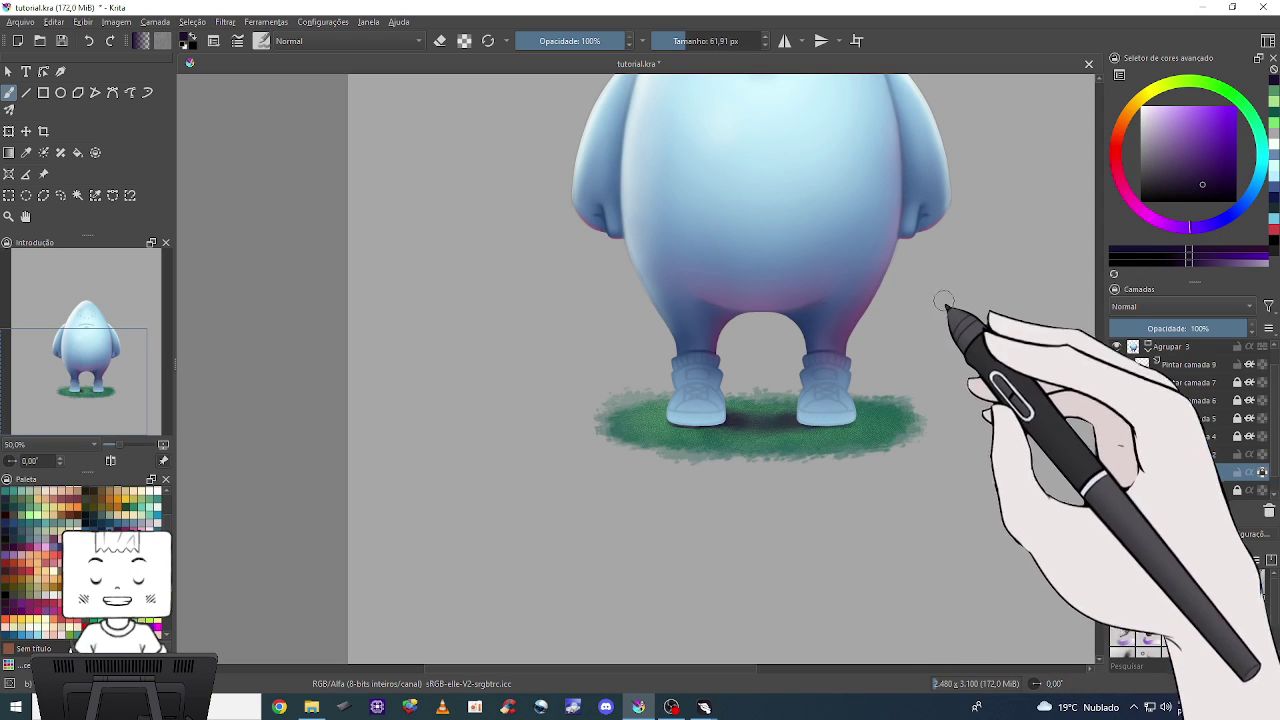
{"action": "key", "text": "minus"}
{"action": "key", "text": "minus"}
{"action": "left_click_drag", "start_coordinate": [796, 280], "coordinate": [817, 317]}
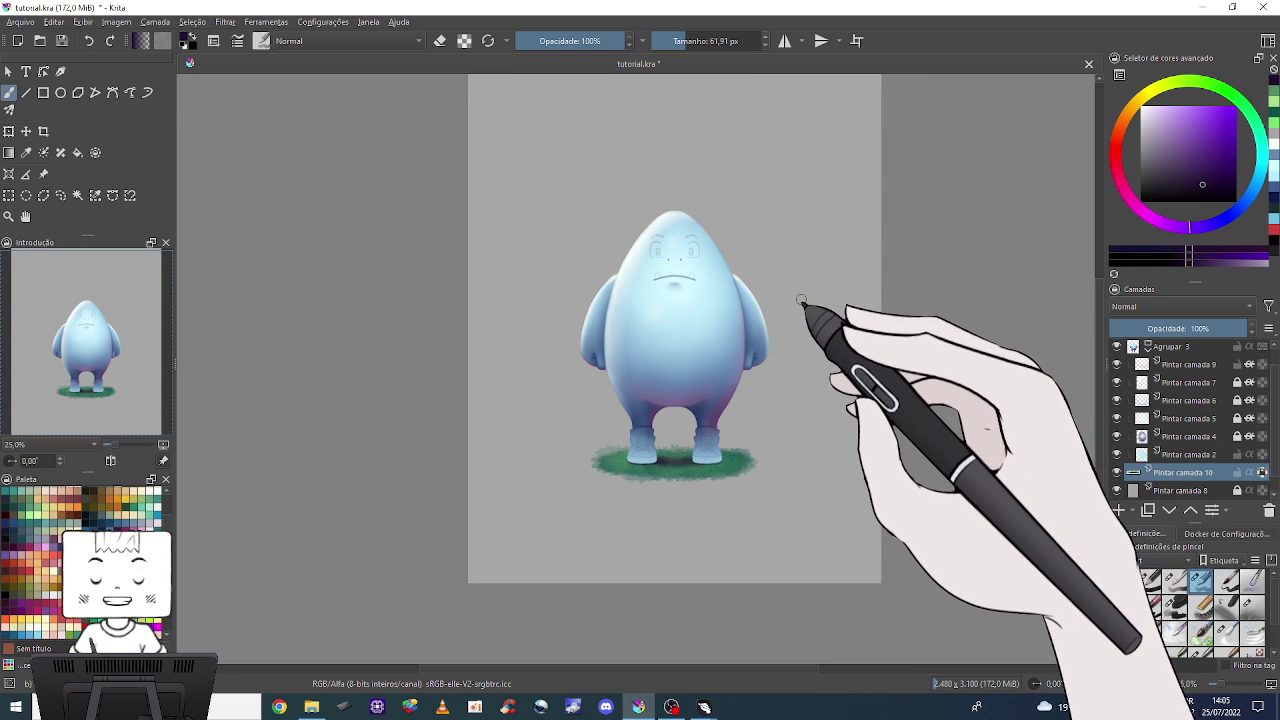
{"action": "key", "text": "plus"}
{"action": "key", "text": "plus"}
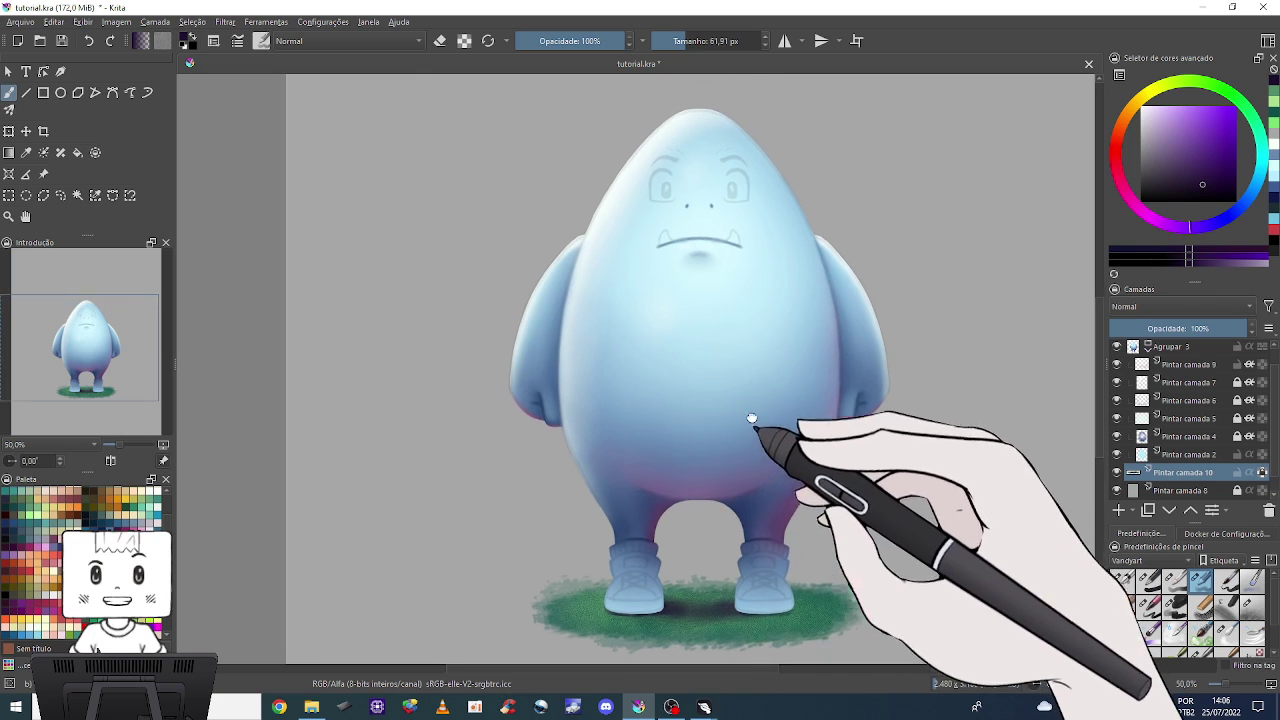
{"action": "left_click_drag", "start_coordinate": [740, 320], "coordinate": [711, 398]}
{"action": "key", "text": "plus"}
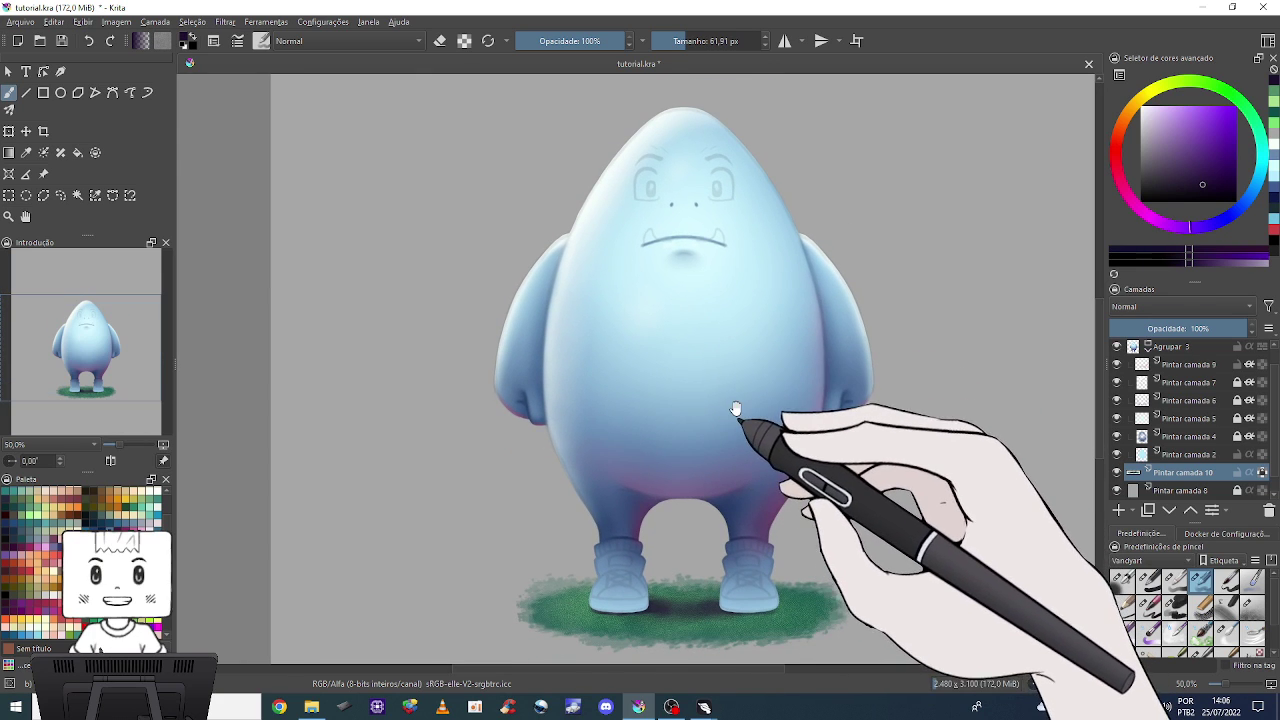
{"action": "key", "text": "minus"}
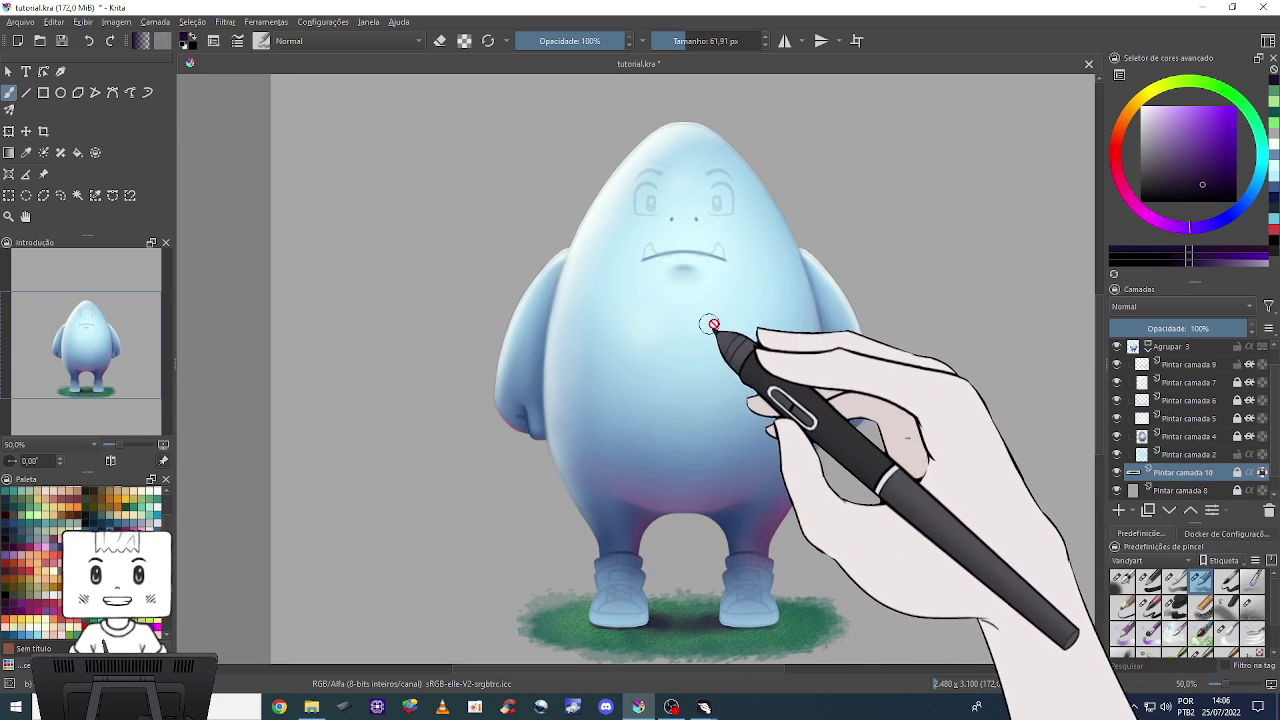
{"action": "left_click", "coordinate": [1178, 469]}
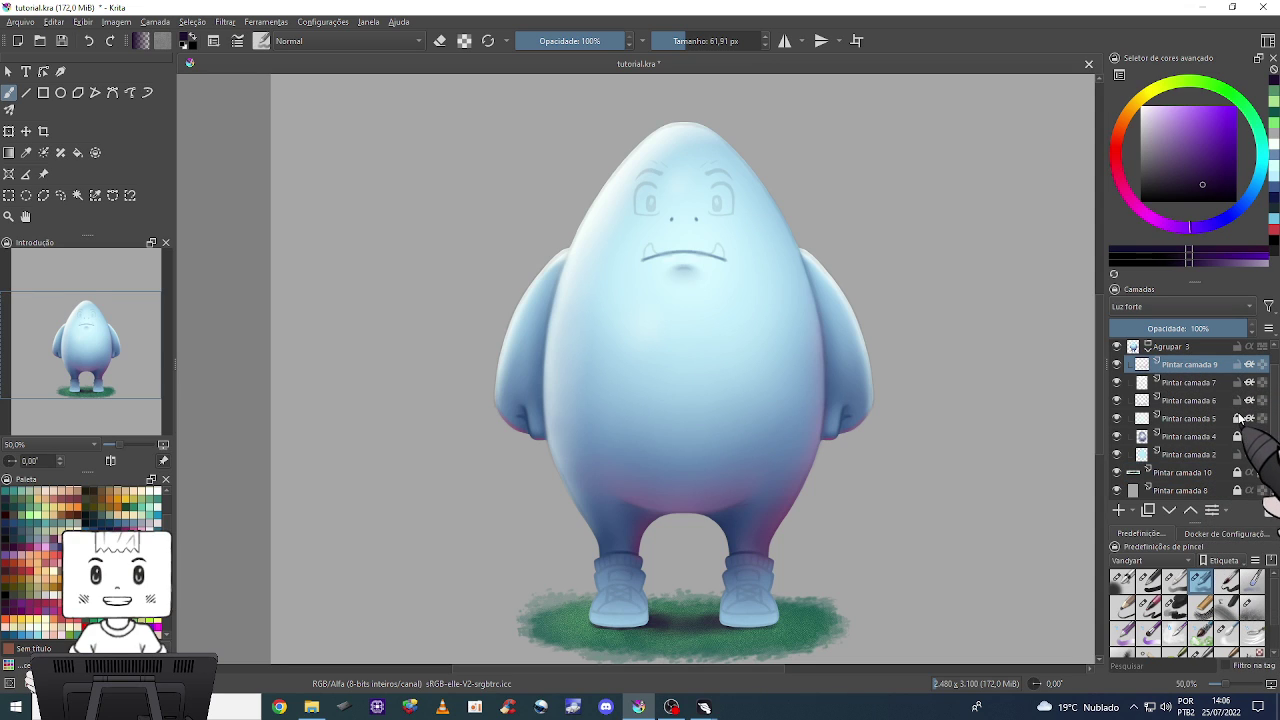
Merge the character's paint layers and add an empty layer above the blue body layer.
{"action": "left_click", "coordinate": [1117, 455]}
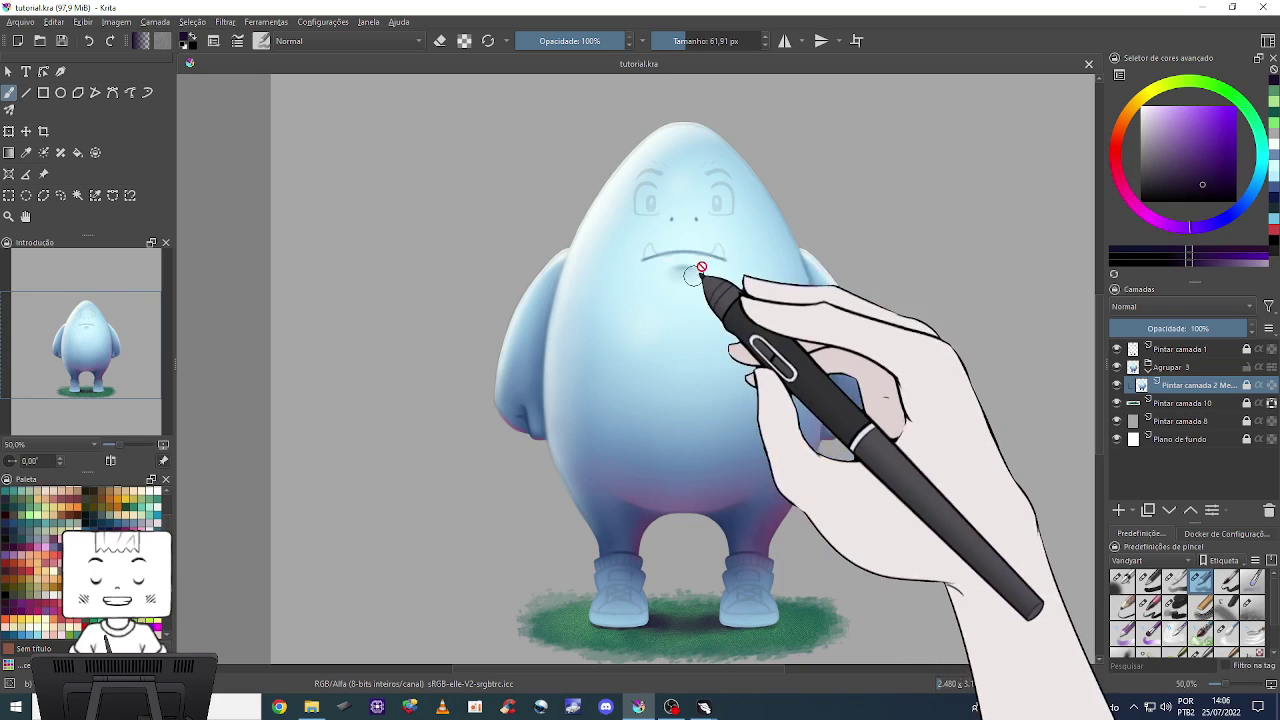
{"action": "left_click", "coordinate": [670, 217]}
{"action": "left_click_drag", "start_coordinate": [712, 247], "coordinate": [722, 257]}
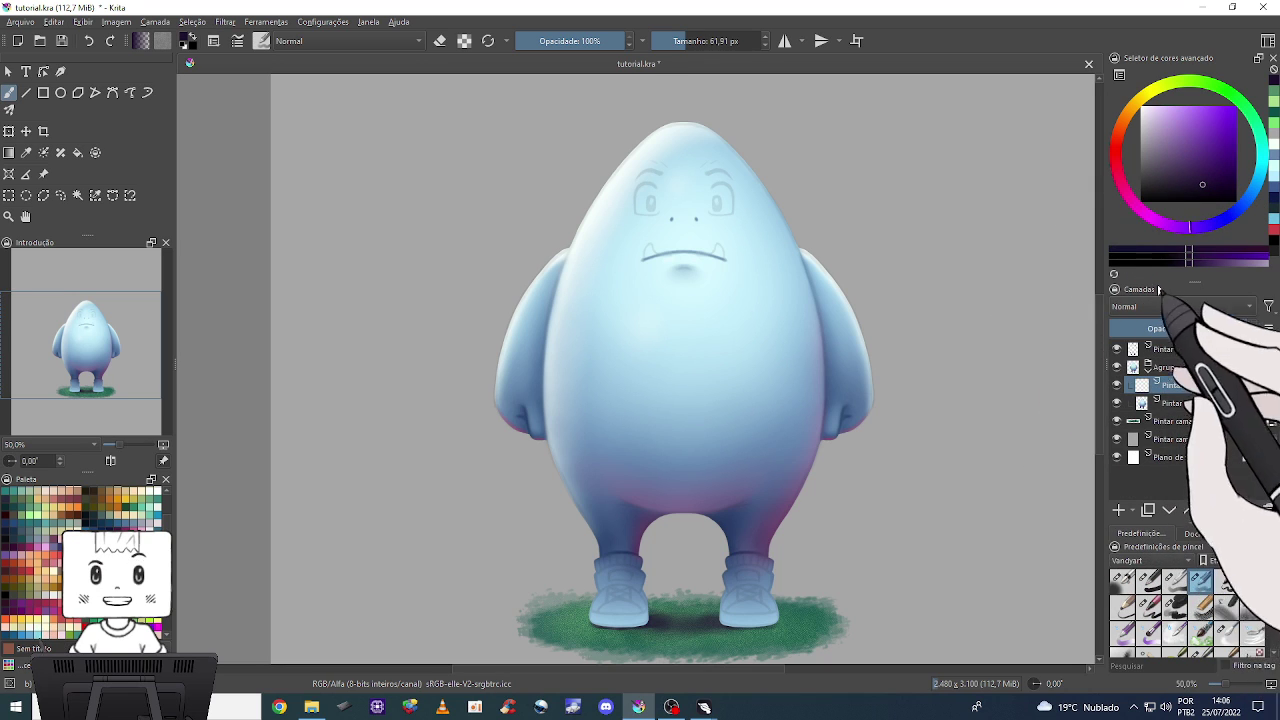
{"action": "left_click", "coordinate": [1145, 306]}
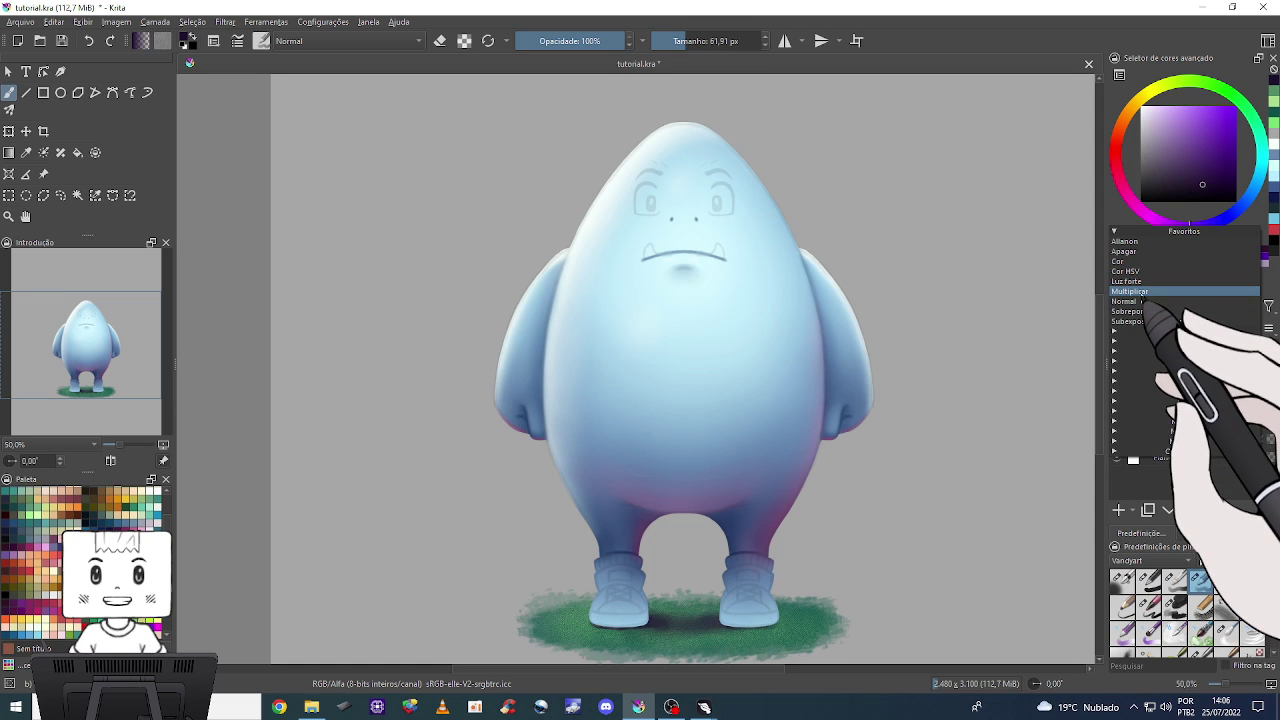
Set the new layer to Multiplicar blending and paint a bright green blob on the belly.
{"action": "left_click", "coordinate": [1135, 291]}
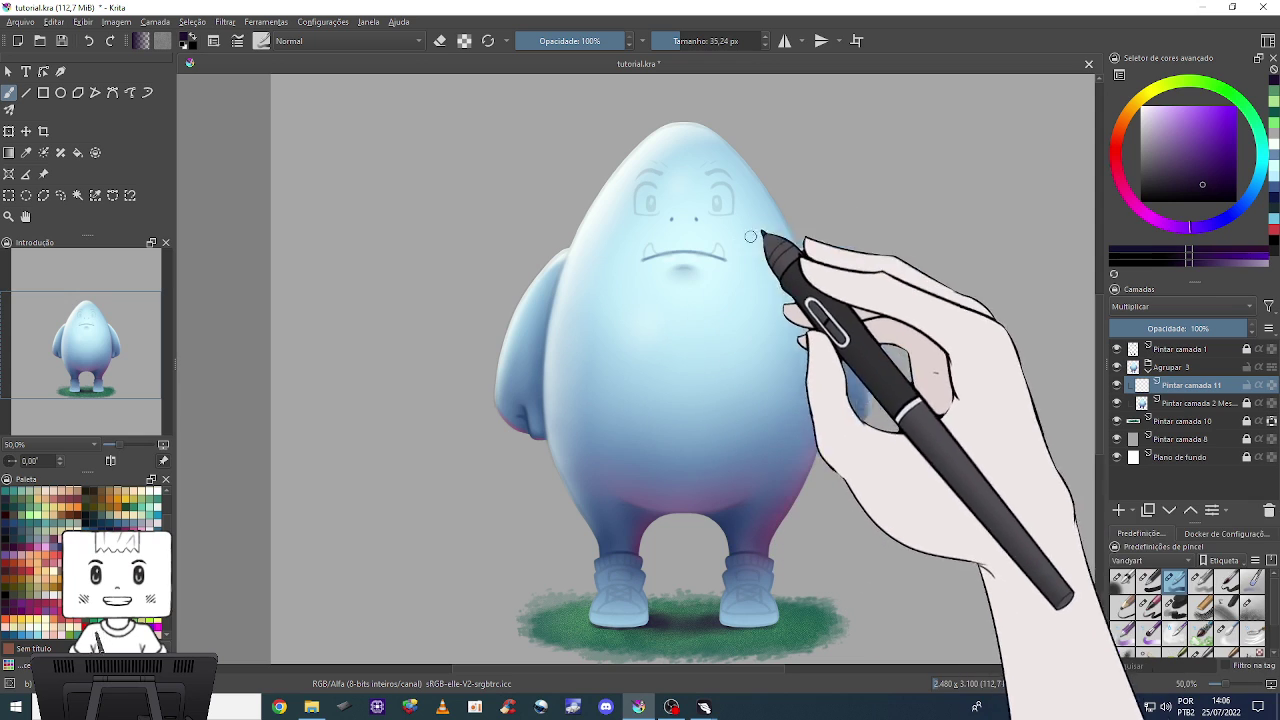
{"action": "left_click_drag", "start_coordinate": [1205, 180], "coordinate": [1193, 114]}
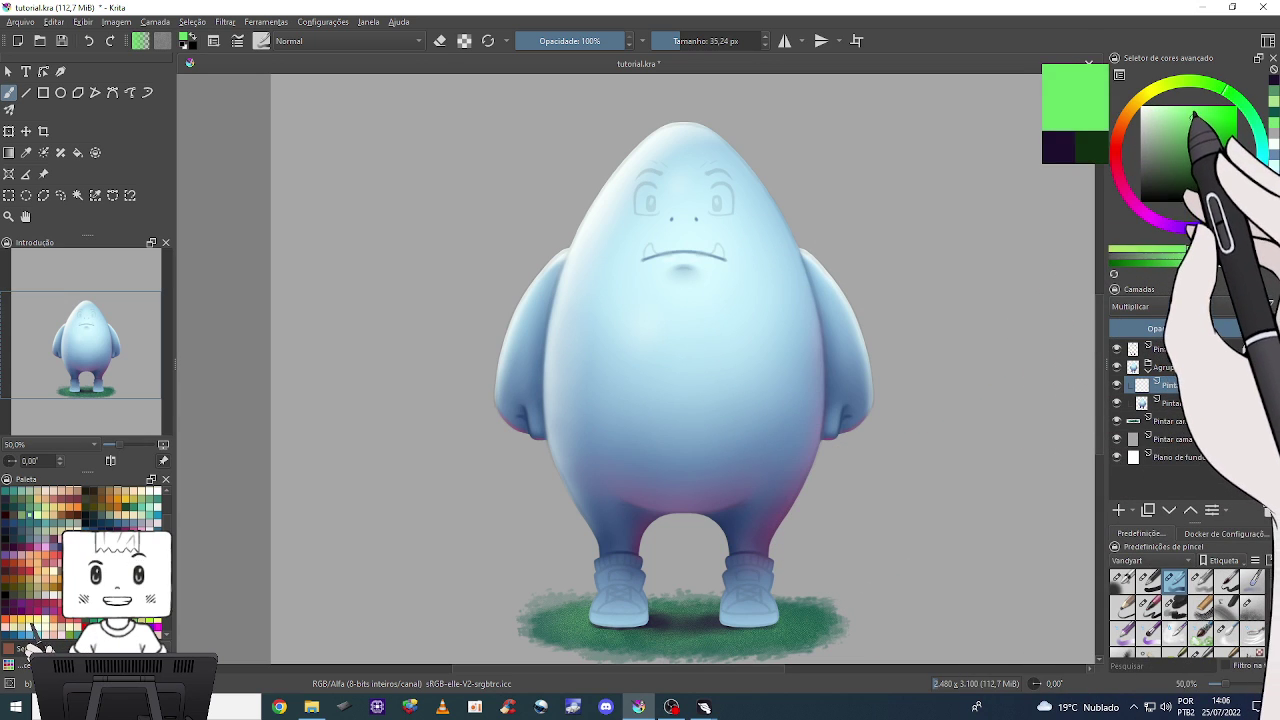
{"action": "mouse_move", "coordinate": [693, 370]}
{"action": "left_mouse_down"}
{"action": "mouse_move", "coordinate": [682, 333]}
{"action": "mouse_move", "coordinate": [714, 380]}
{"action": "left_mouse_up"}
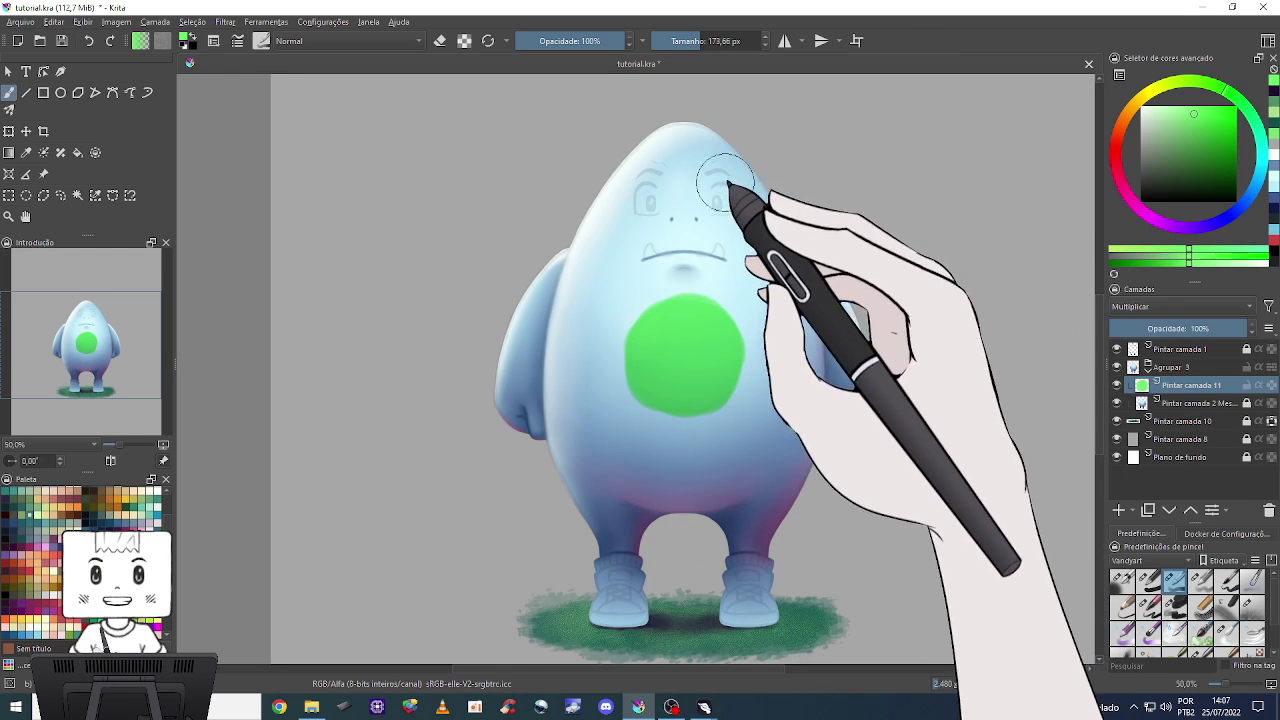
With a smaller brush and horizontal mirroring on, widen the green patch symmetrically.
{"action": "key", "text": "1"}
{"action": "left_click_drag", "start_coordinate": [735, 292], "coordinate": [720, 327]}
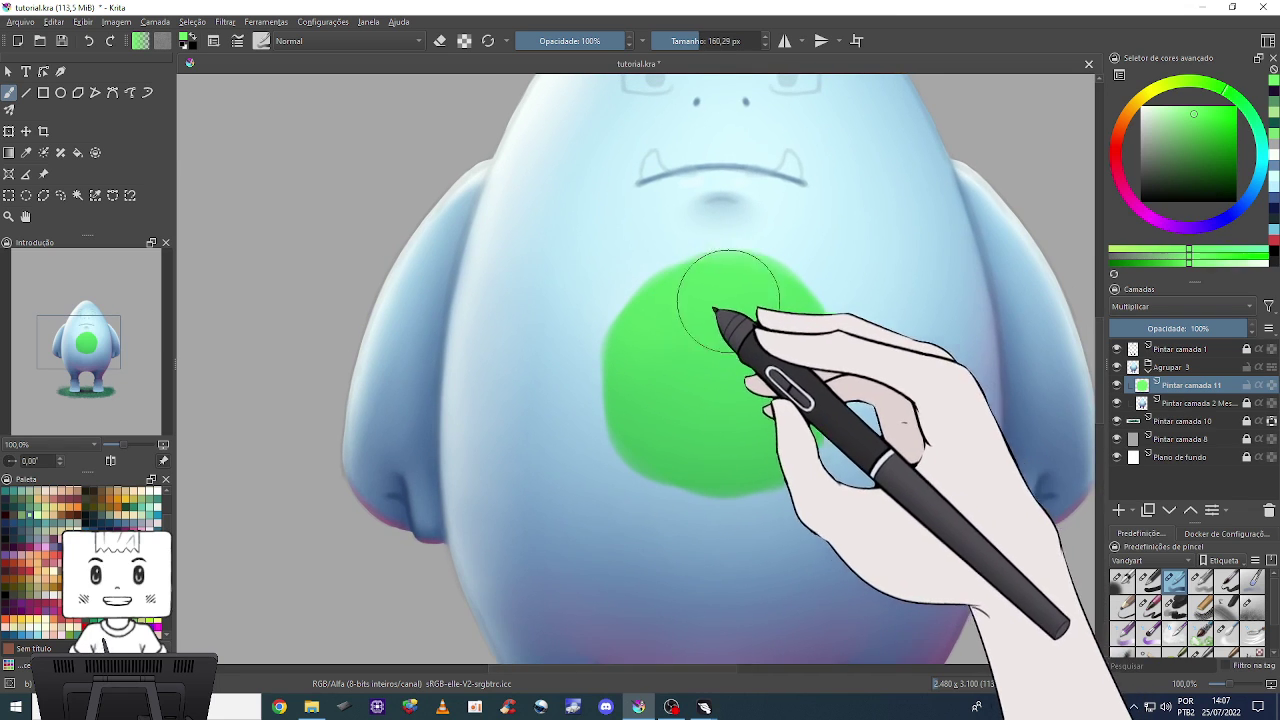
{"action": "key", "text": "bracketleft"}
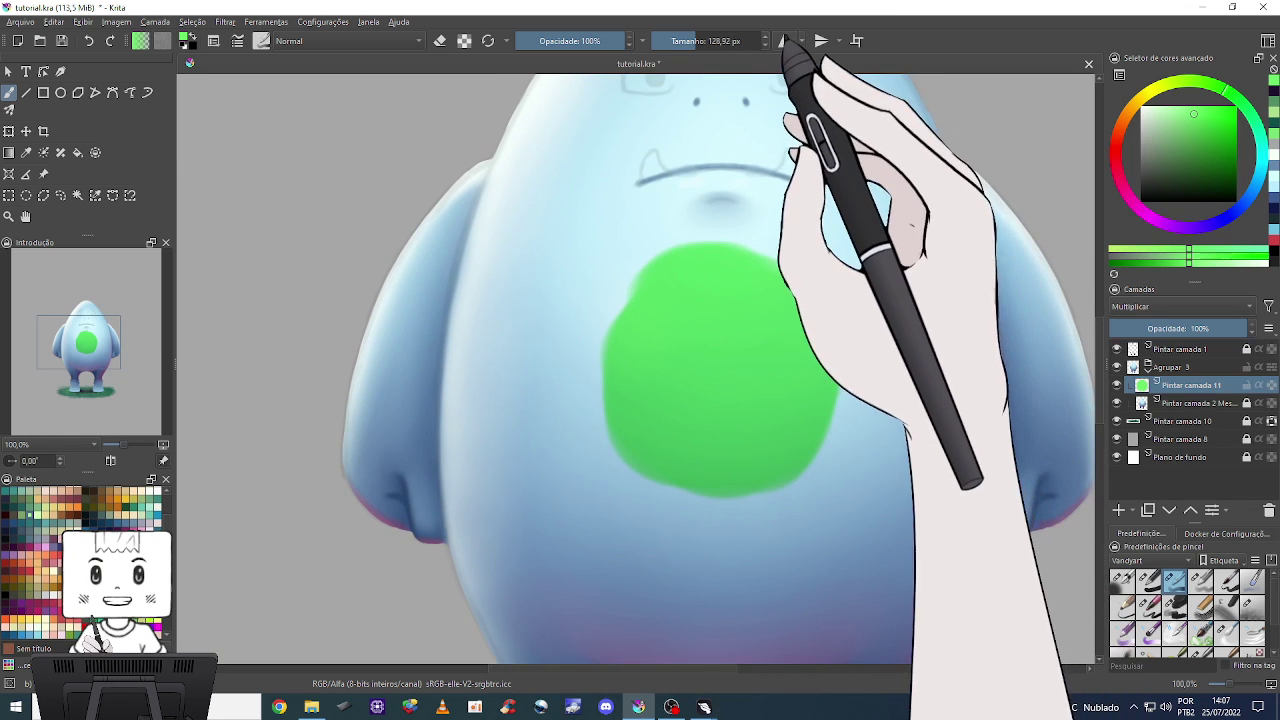
{"action": "left_click", "coordinate": [784, 40]}
{"action": "mouse_move", "coordinate": [696, 301]}
{"action": "left_mouse_down"}
{"action": "mouse_move", "coordinate": [660, 286]}
{"action": "mouse_move", "coordinate": [594, 389]}
{"action": "mouse_move", "coordinate": [594, 337]}
{"action": "mouse_move", "coordinate": [603, 343]}
{"action": "mouse_move", "coordinate": [571, 400]}
{"action": "mouse_move", "coordinate": [643, 586]}
{"action": "mouse_move", "coordinate": [666, 583]}
{"action": "left_mouse_up"}
{"action": "left_click_drag", "start_coordinate": [677, 480], "coordinate": [637, 290]}
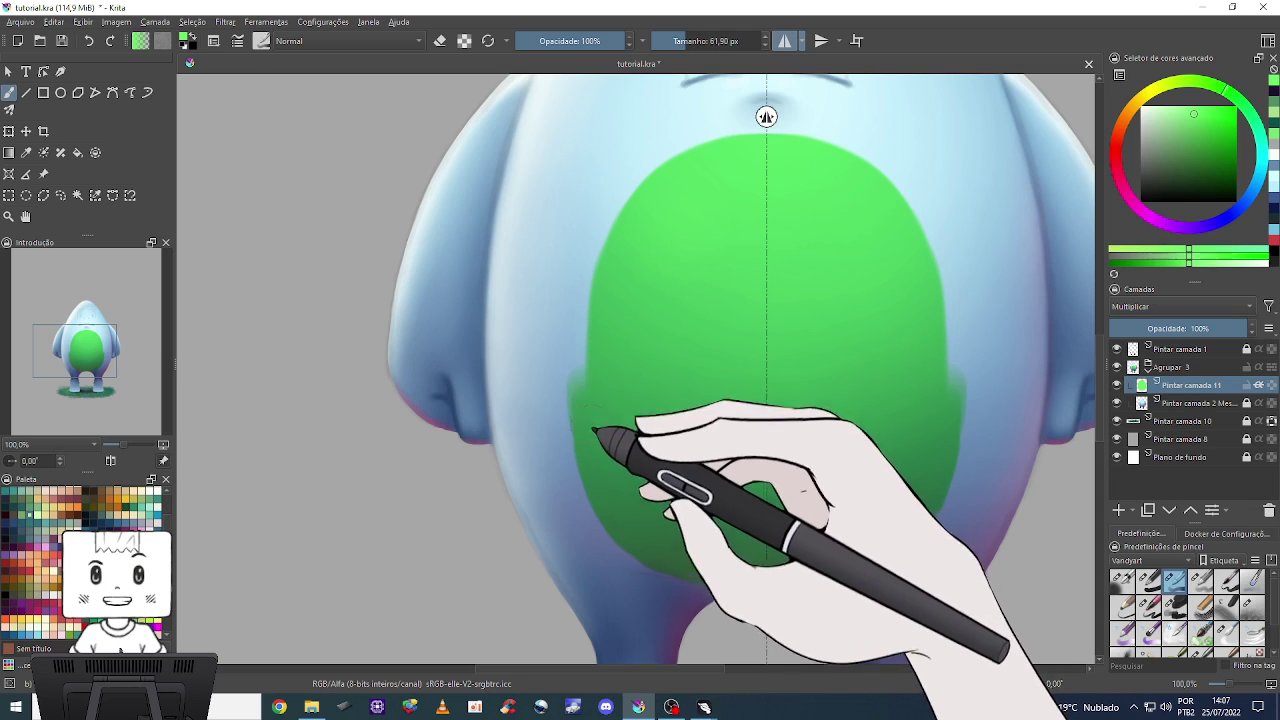
Smooth the green patch's upper-left and left edges outward with mirroring on.
{"action": "mouse_move", "coordinate": [600, 434]}
{"action": "left_mouse_down"}
{"action": "mouse_move", "coordinate": [580, 300]}
{"action": "mouse_move", "coordinate": [651, 206]}
{"action": "left_mouse_up"}
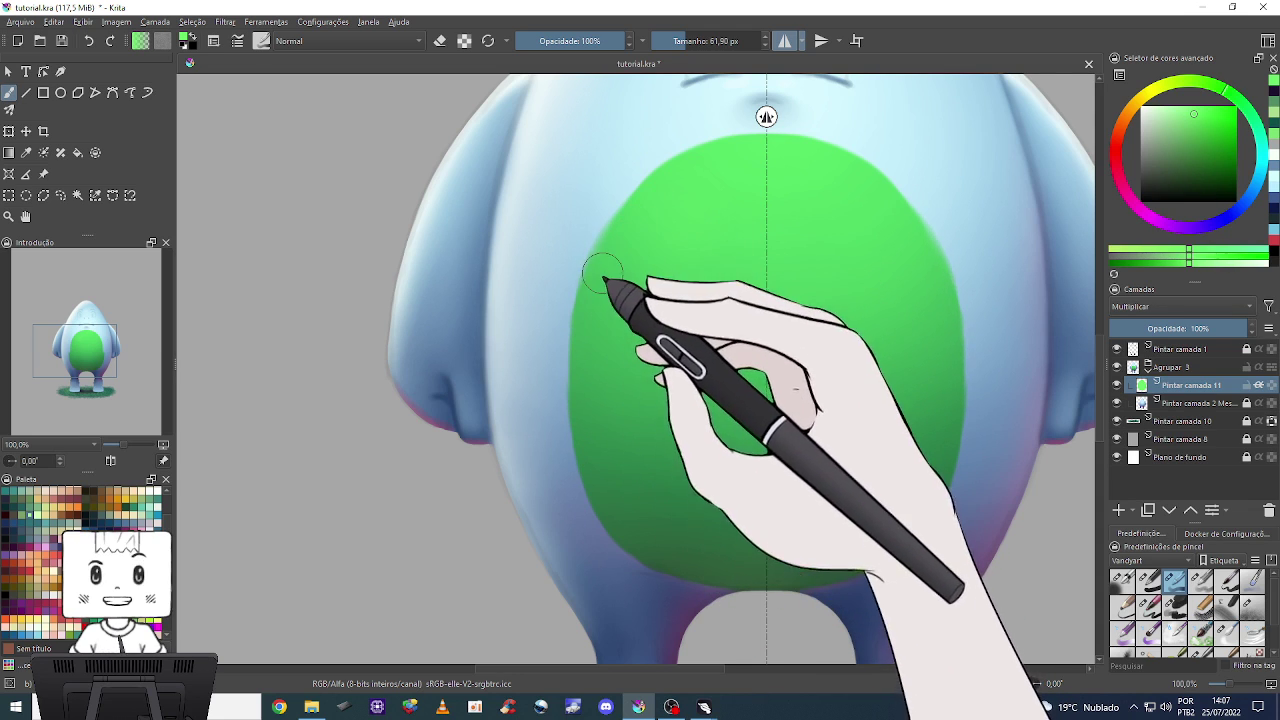
{"action": "mouse_move", "coordinate": [588, 396]}
{"action": "left_mouse_down"}
{"action": "mouse_move", "coordinate": [600, 300]}
{"action": "mouse_move", "coordinate": [640, 216]}
{"action": "mouse_move", "coordinate": [675, 194]}
{"action": "mouse_move", "coordinate": [670, 178]}
{"action": "left_mouse_up"}
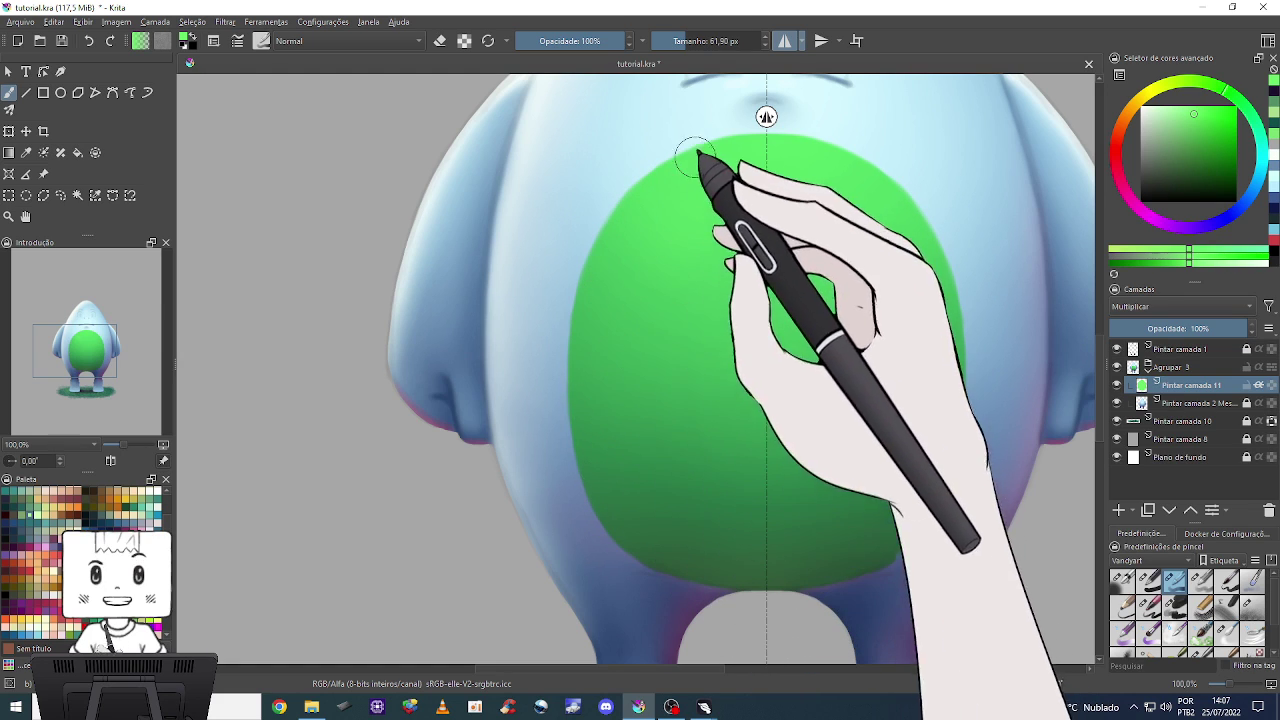
{"action": "left_click_drag", "start_coordinate": [608, 486], "coordinate": [659, 122]}
{"action": "left_click_drag", "start_coordinate": [763, 263], "coordinate": [609, 373]}
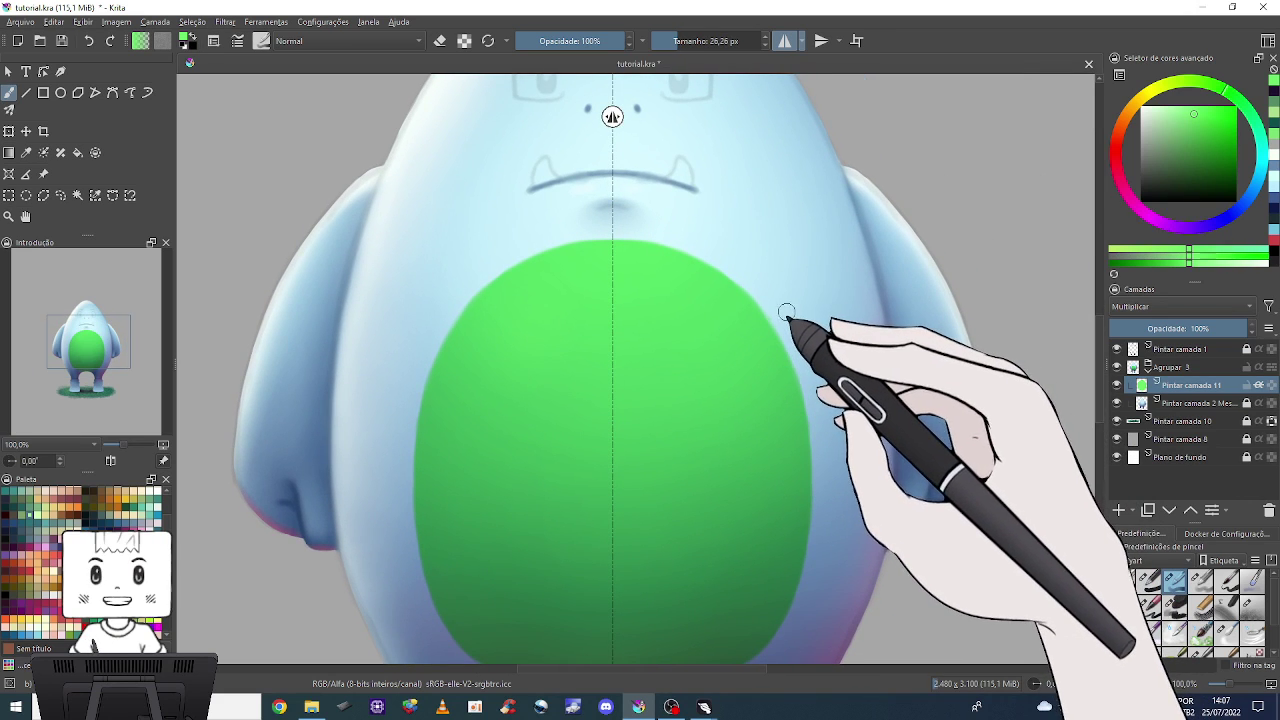
{"action": "mouse_move", "coordinate": [787, 313]}
{"action": "left_mouse_down"}
{"action": "mouse_move", "coordinate": [820, 223]}
{"action": "mouse_move", "coordinate": [820, 263]}
{"action": "mouse_move", "coordinate": [802, 246]}
{"action": "mouse_move", "coordinate": [820, 261]}
{"action": "left_mouse_up"}
Turn mirroring off and erase notches into the patch's right edge, reducing the brush to 13.48 px.
{"action": "left_click", "coordinate": [785, 40]}
{"action": "key", "text": "e"}
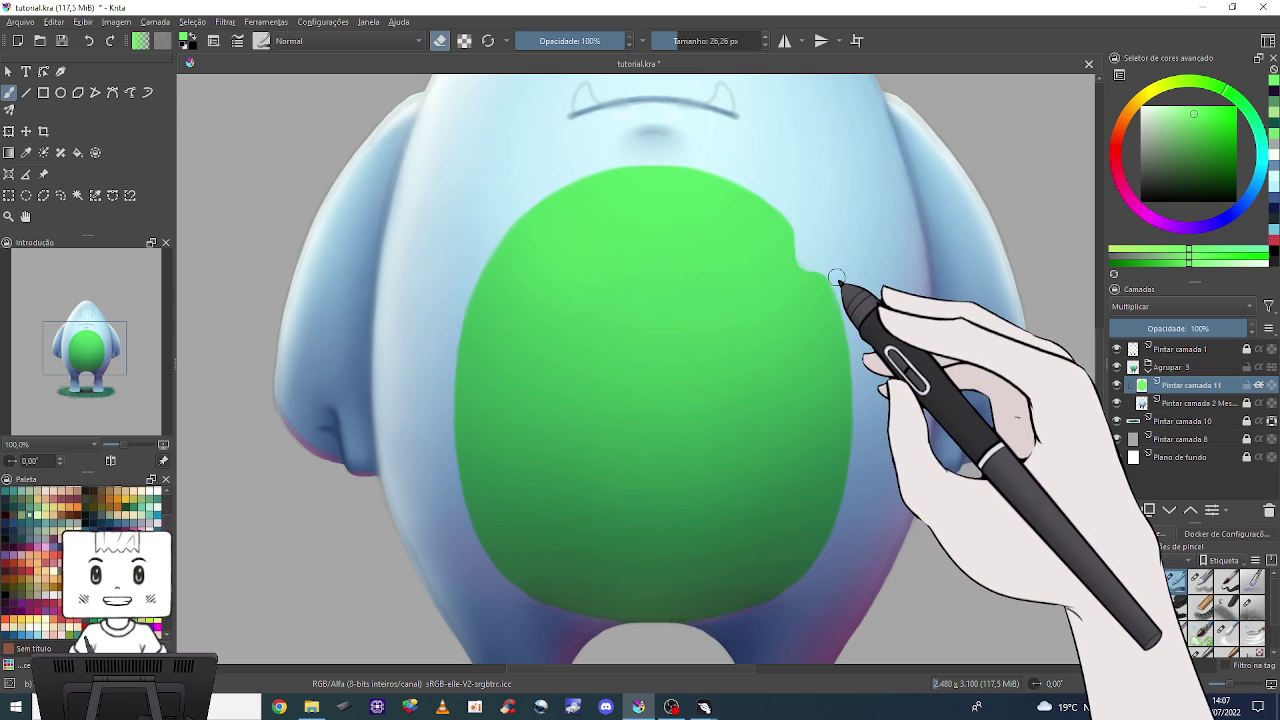
{"action": "left_click_drag", "start_coordinate": [586, 420], "coordinate": [606, 400]}
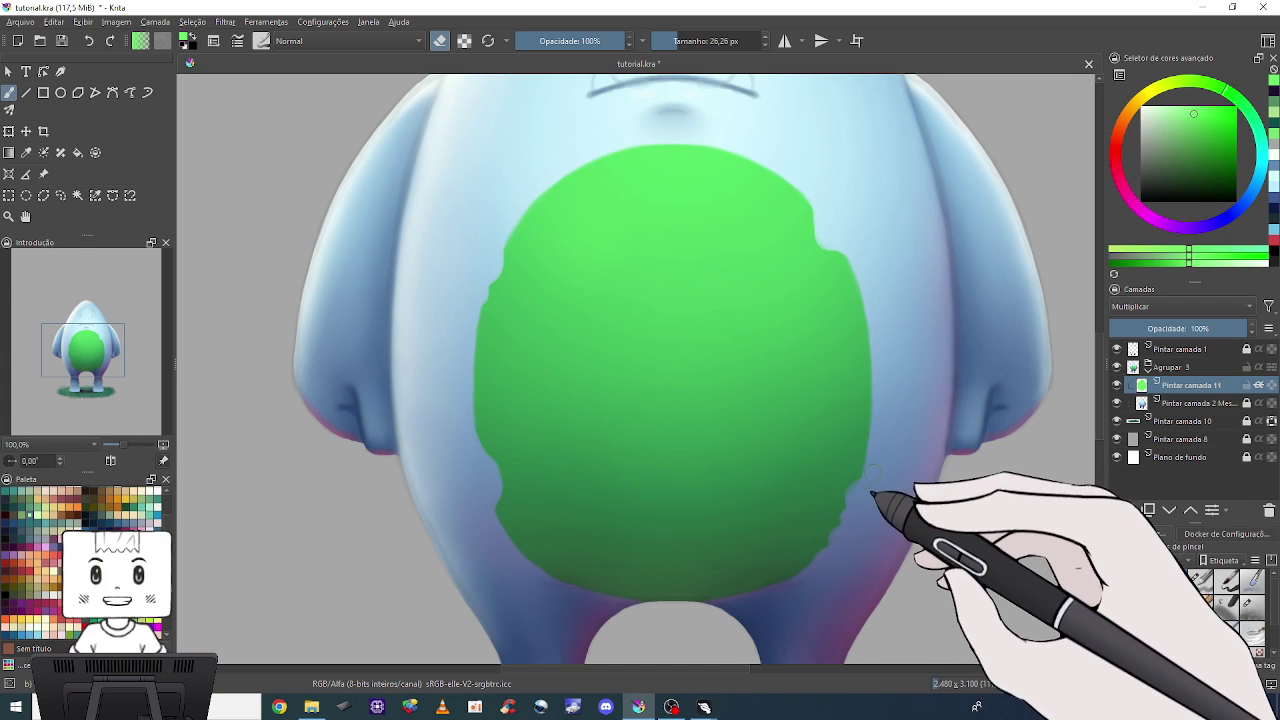
{"action": "left_click_drag", "start_coordinate": [866, 503], "coordinate": [836, 472]}
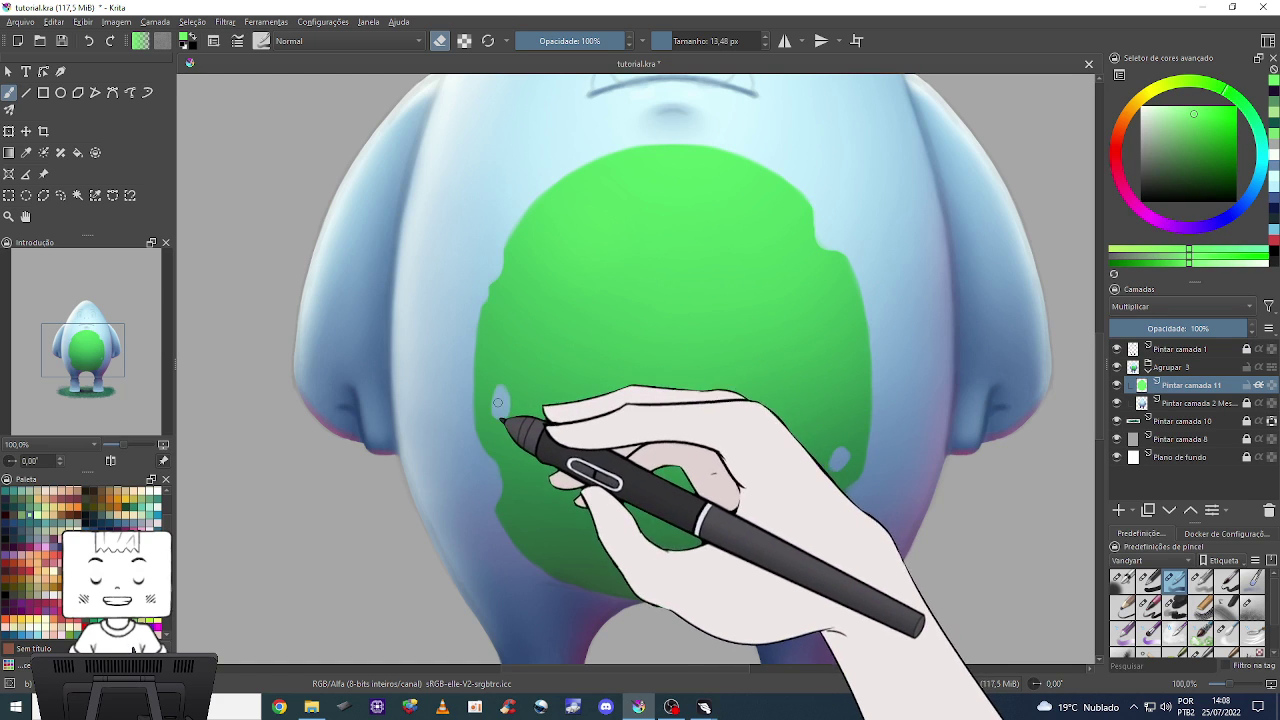
Erase a small hole inside the green patch and dab green spots at its edge, undoing a stray stroke.
{"action": "scroll", "coordinate": [663, 294], "scroll_direction": "up", "scroll_amount": 2}
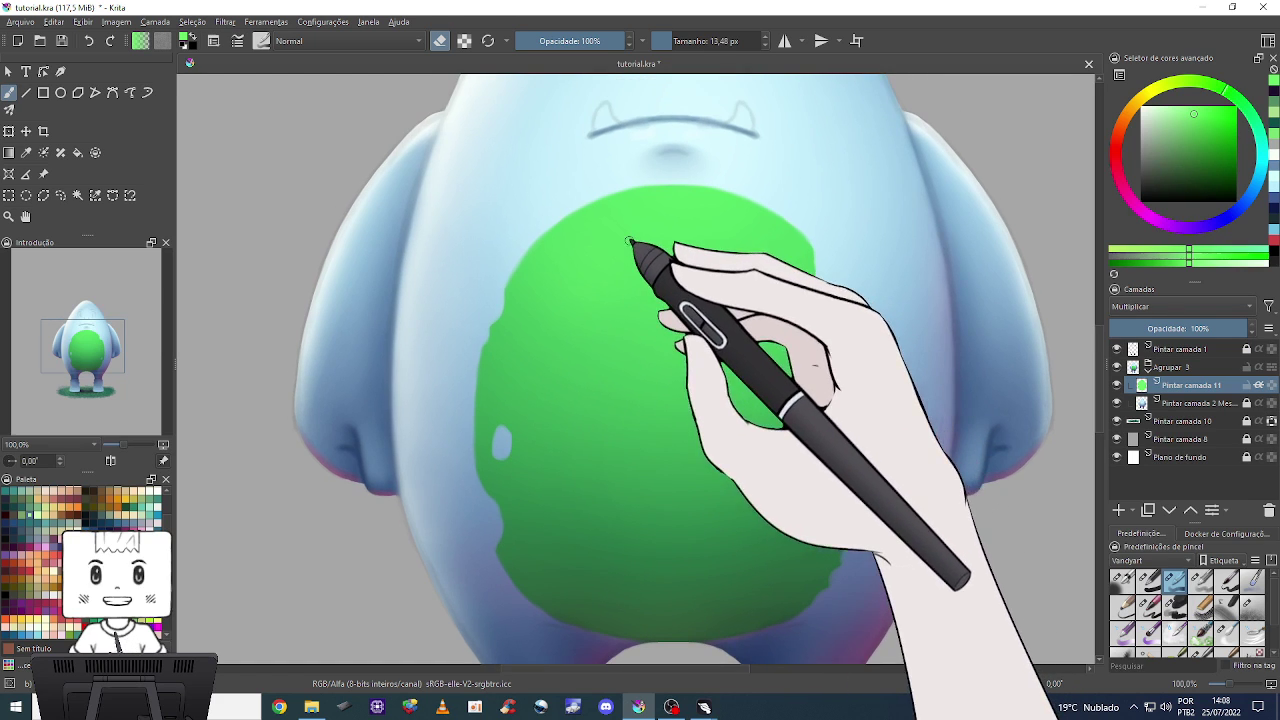
{"action": "left_click", "coordinate": [573, 240]}
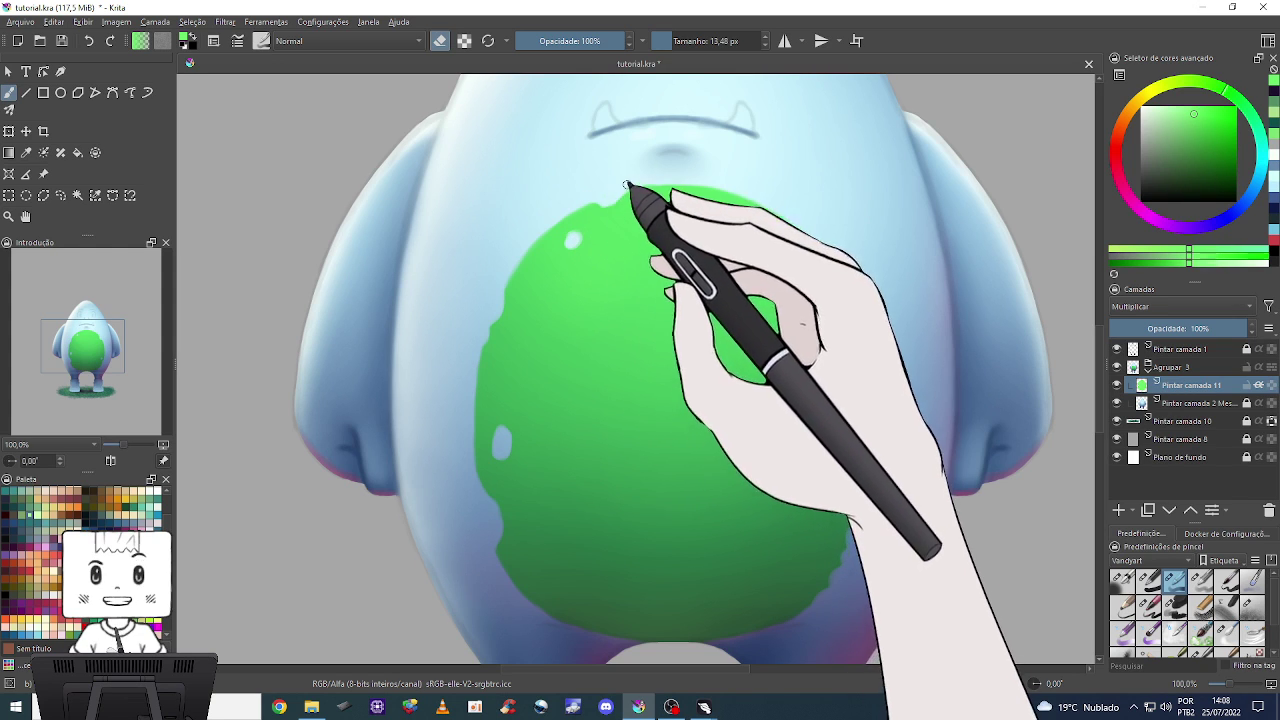
{"action": "key", "text": "e"}
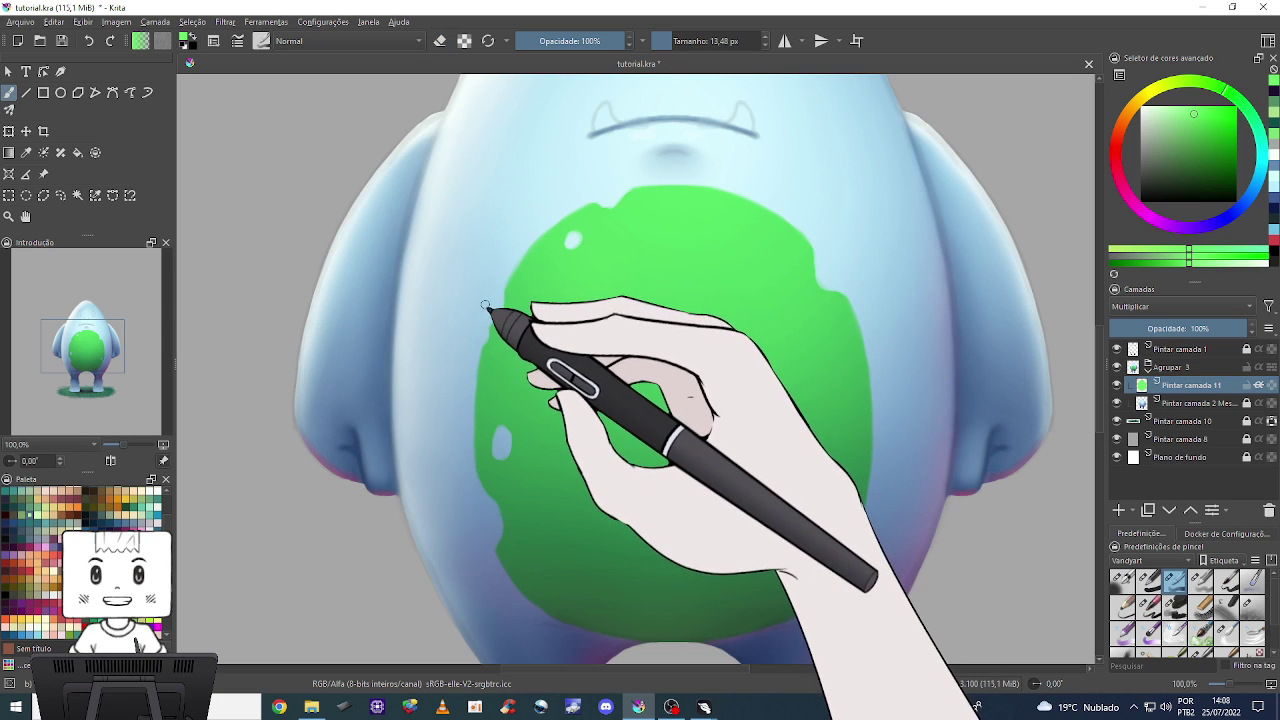
{"action": "left_click", "coordinate": [485, 303]}
{"action": "left_click_drag", "start_coordinate": [484, 302], "coordinate": [834, 286]}
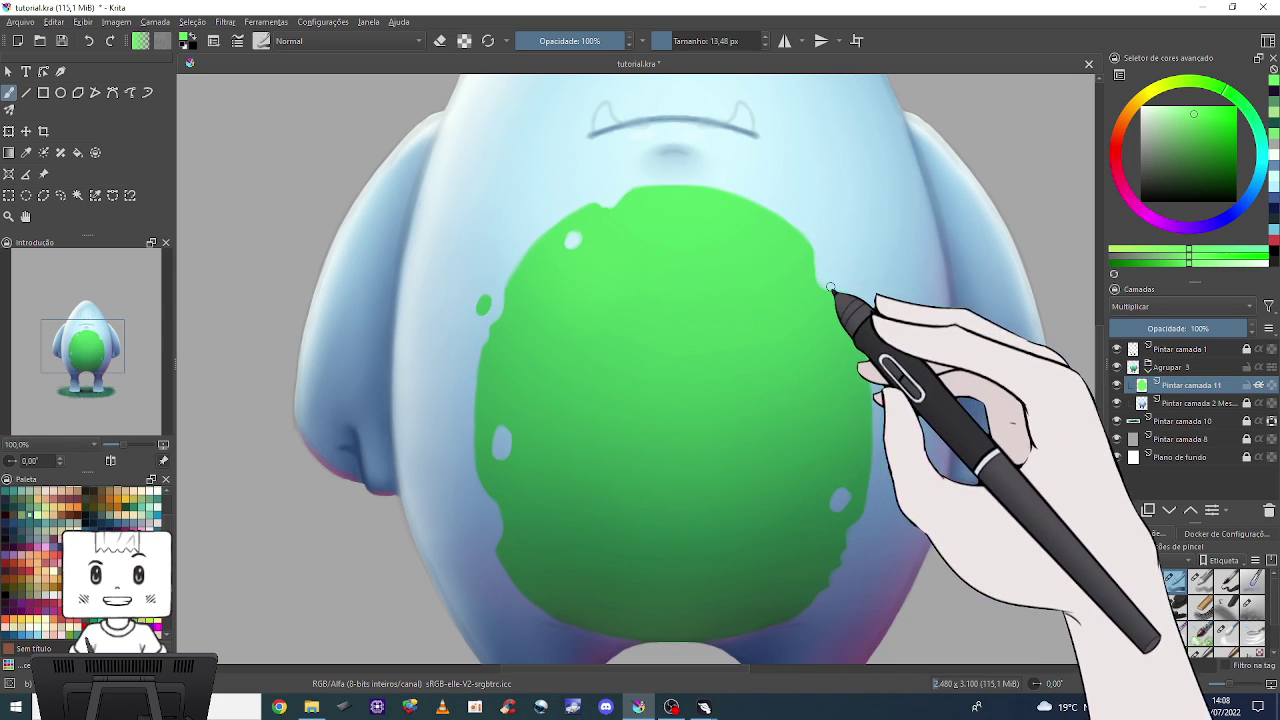
{"action": "key", "text": "ctrl+z"}
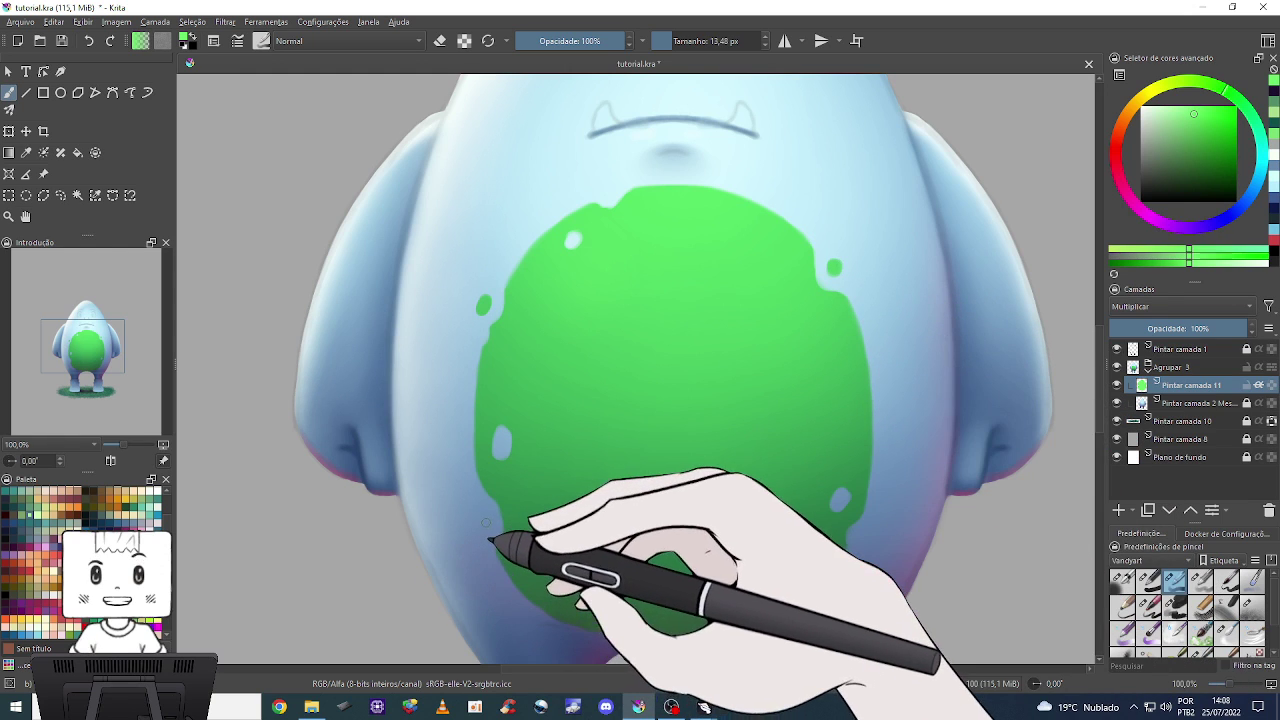
Zoom out to 33.3% to view the whole character and bring up the HSV/HSL adjustment filter.
{"action": "left_click_drag", "start_coordinate": [784, 520], "coordinate": [751, 443]}
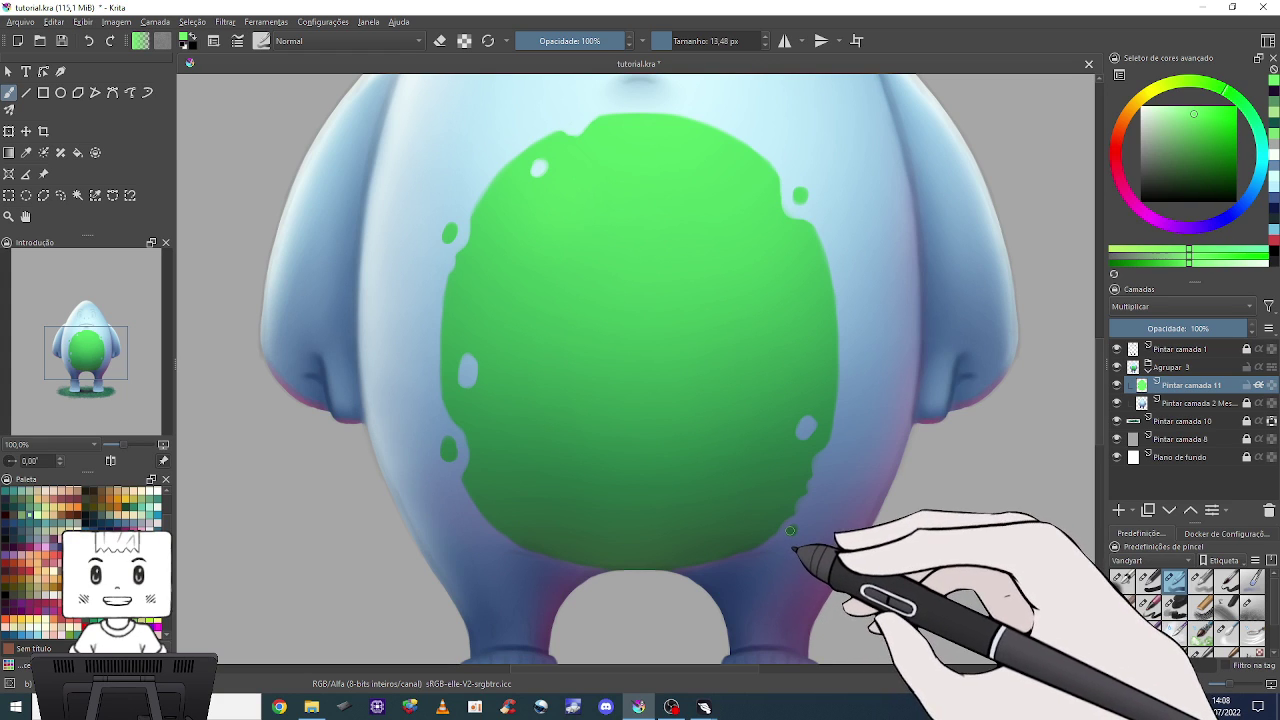
{"action": "scroll", "coordinate": [781, 490], "scroll_direction": "up", "scroll_amount": 2}
{"action": "scroll", "coordinate": [866, 449], "scroll_direction": "up", "scroll_amount": 3}
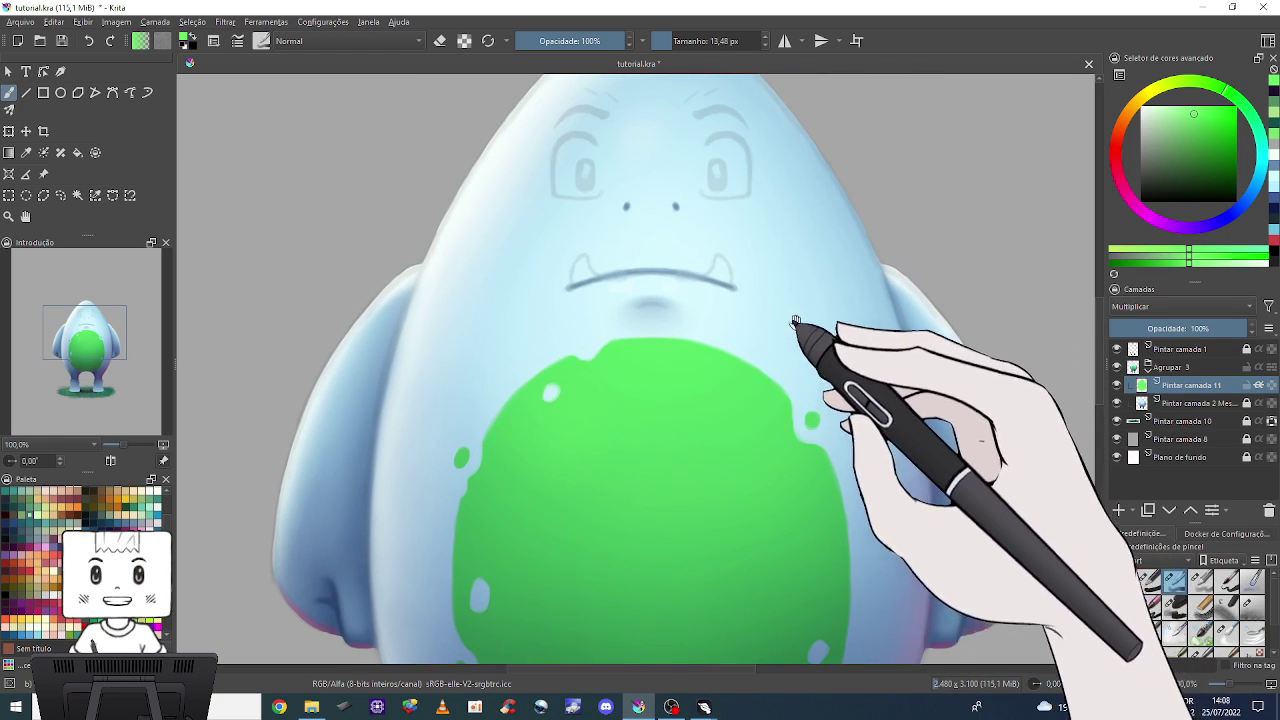
{"action": "scroll", "coordinate": [794, 334], "scroll_direction": "up", "scroll_amount": 1}
{"action": "key", "text": "minus"}
{"action": "key", "text": "minus"}
{"action": "key", "text": "minus"}
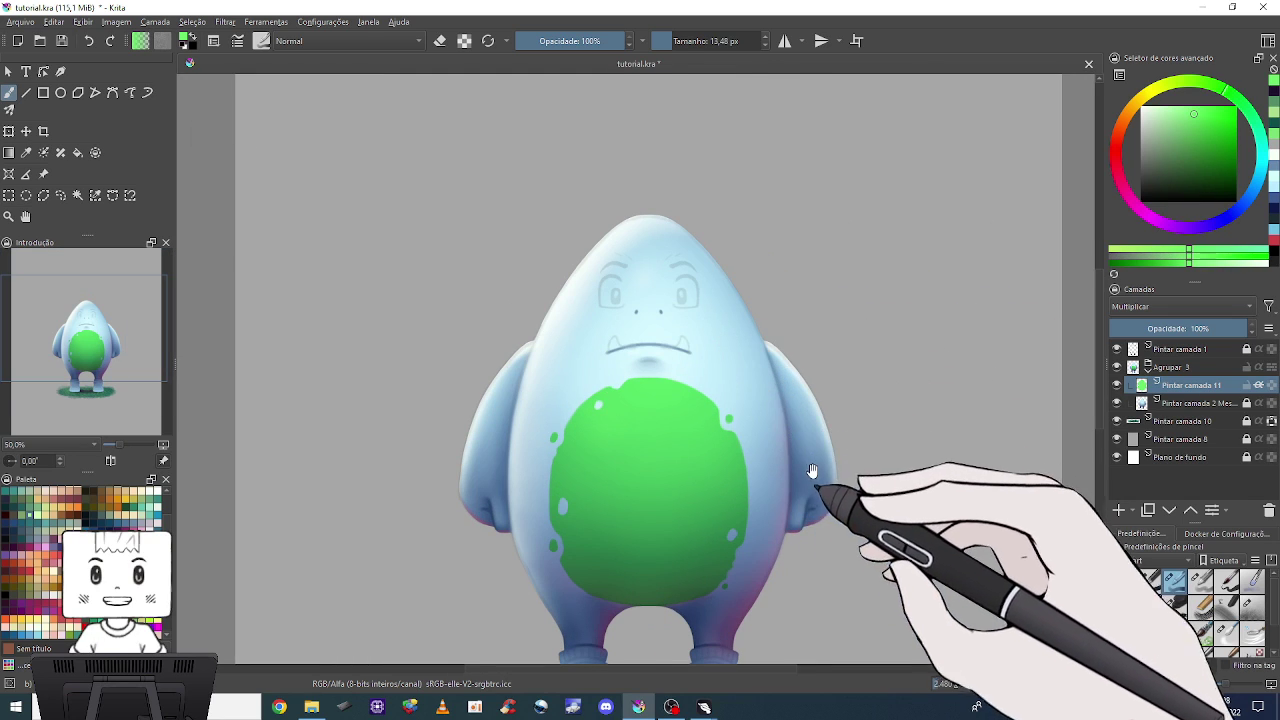
{"action": "left_click_drag", "start_coordinate": [829, 486], "coordinate": [835, 376]}
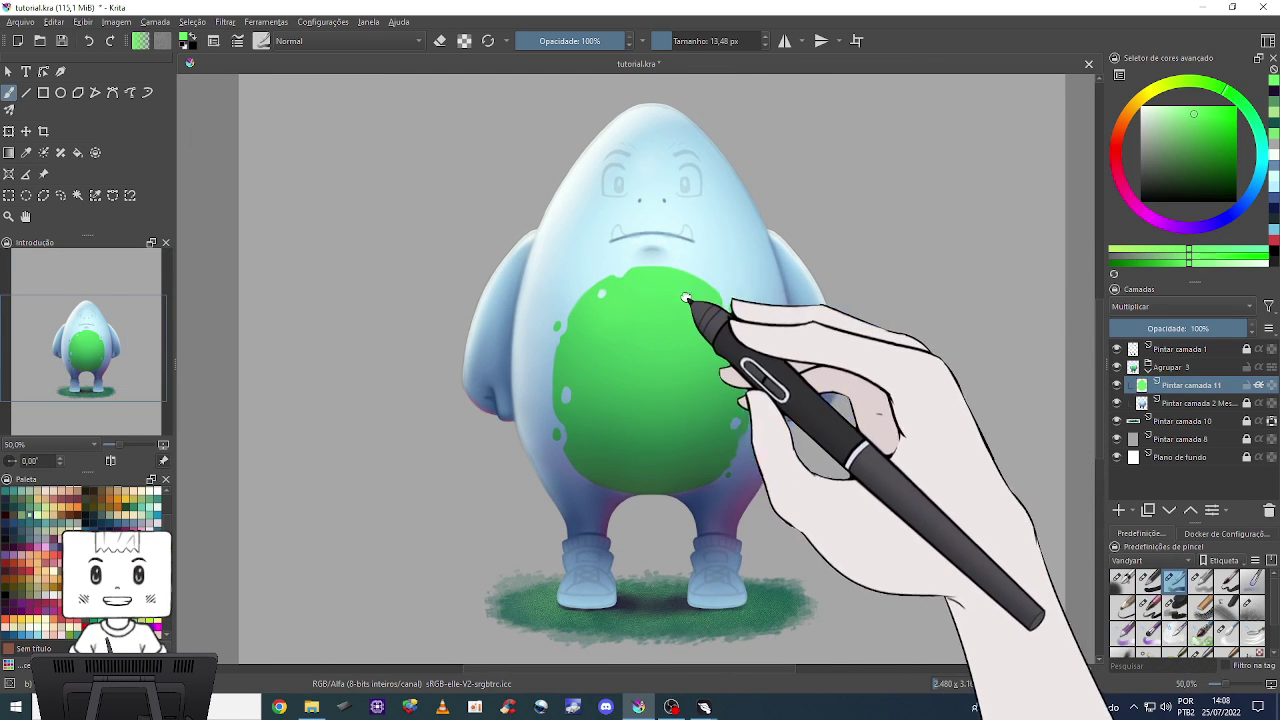
{"action": "left_click_drag", "start_coordinate": [768, 350], "coordinate": [728, 413]}
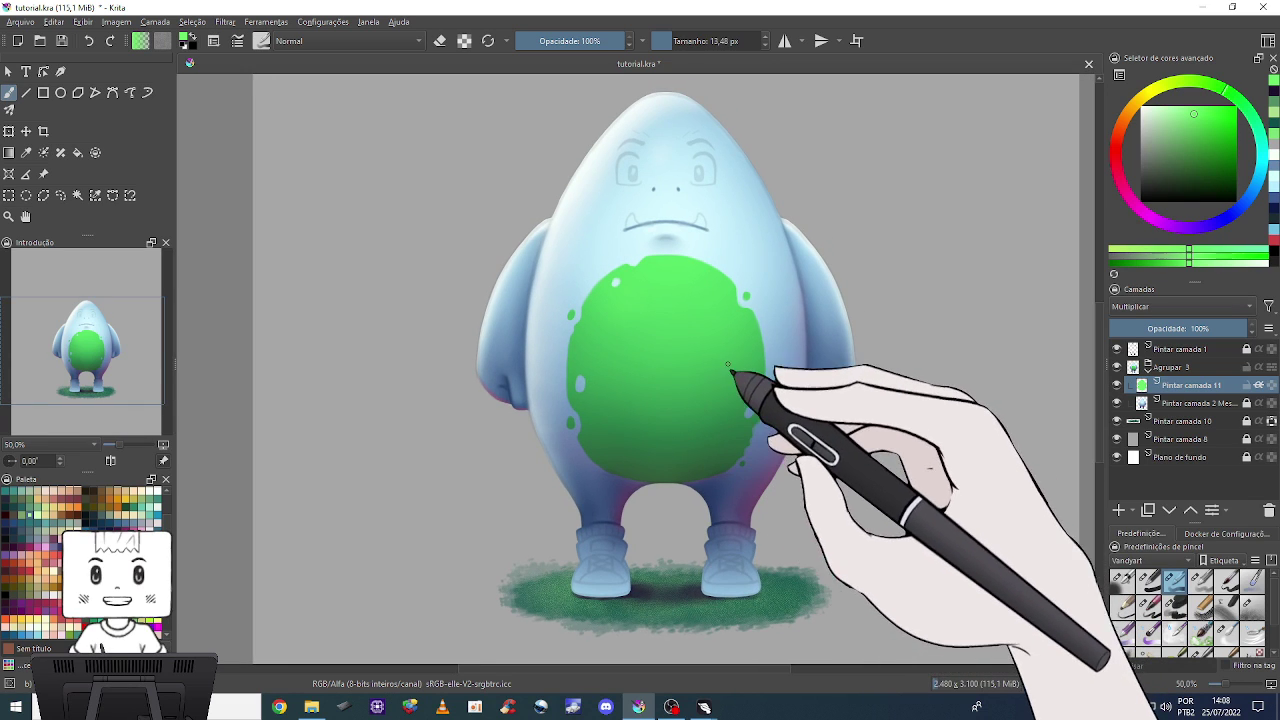
{"action": "key", "text": "minus"}
{"action": "key", "text": "plus"}
{"action": "key", "text": "minus"}
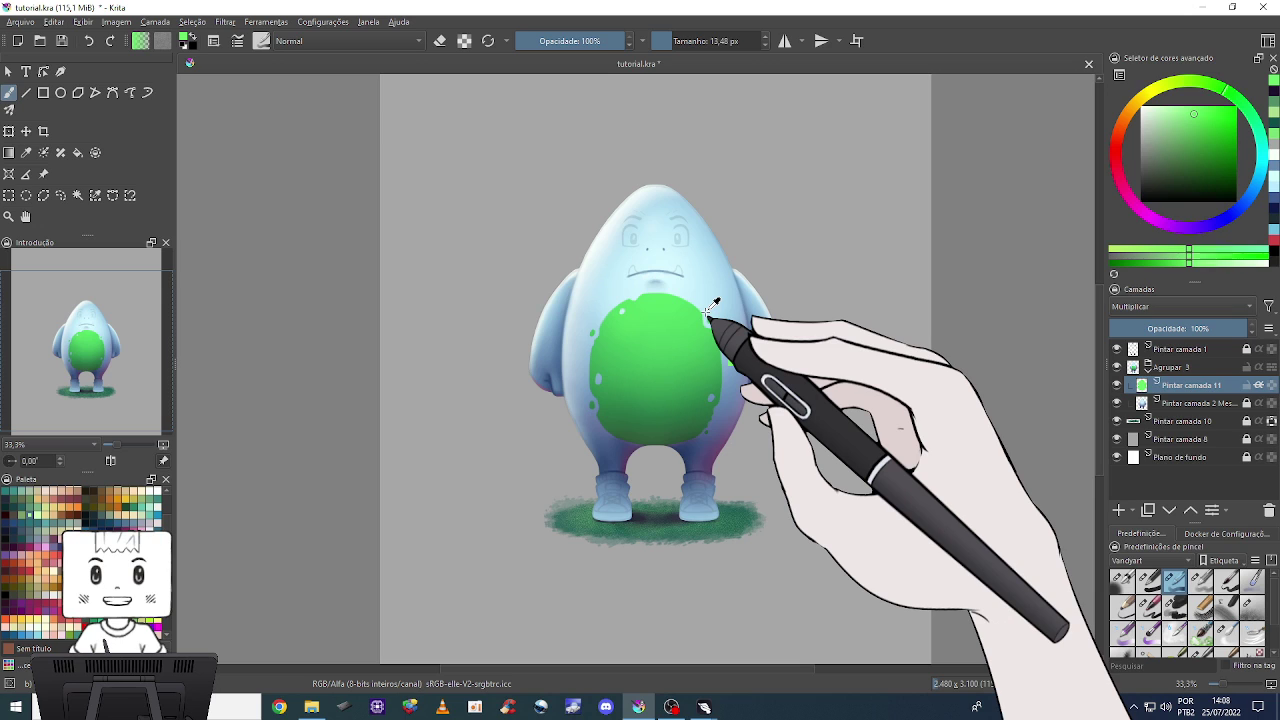
{"action": "key", "text": "ctrl+u"}
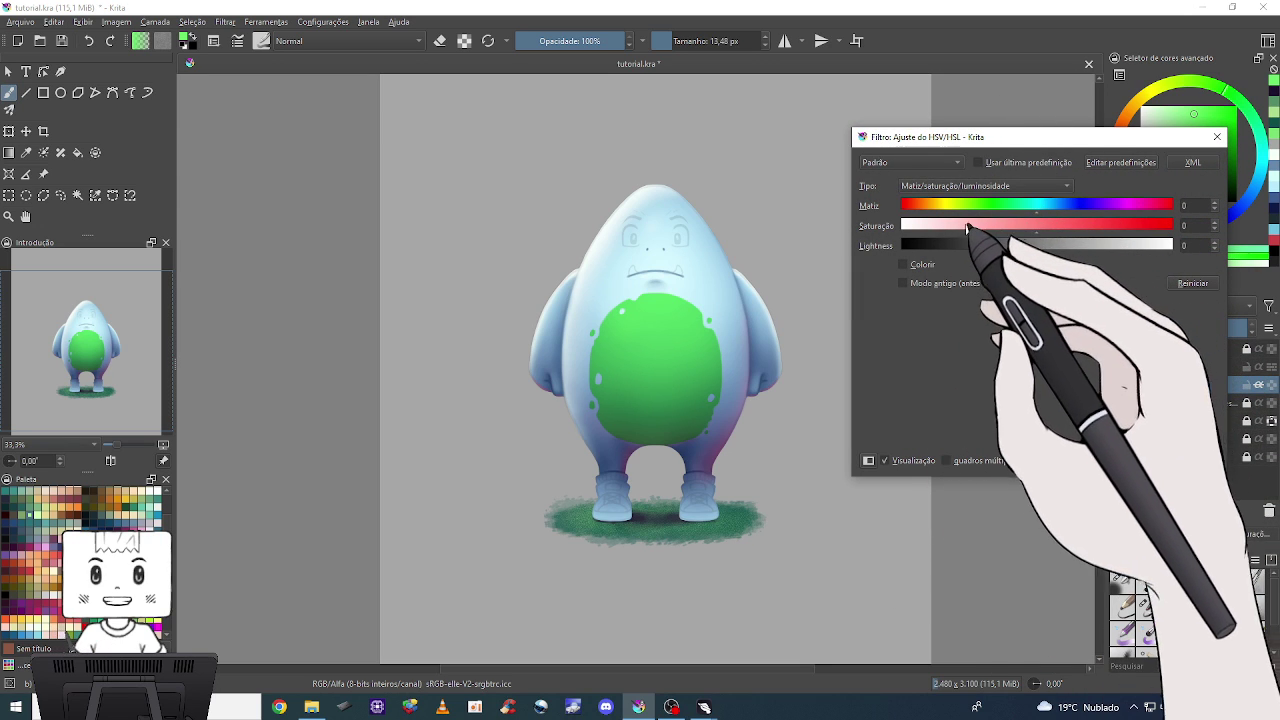
Preview purple, magenta and orange-brown belly hues and higher lightness, ending with all values at 0.
{"action": "left_click", "coordinate": [1038, 206]}
{"action": "left_click_drag", "start_coordinate": [1032, 216], "coordinate": [900, 224]}
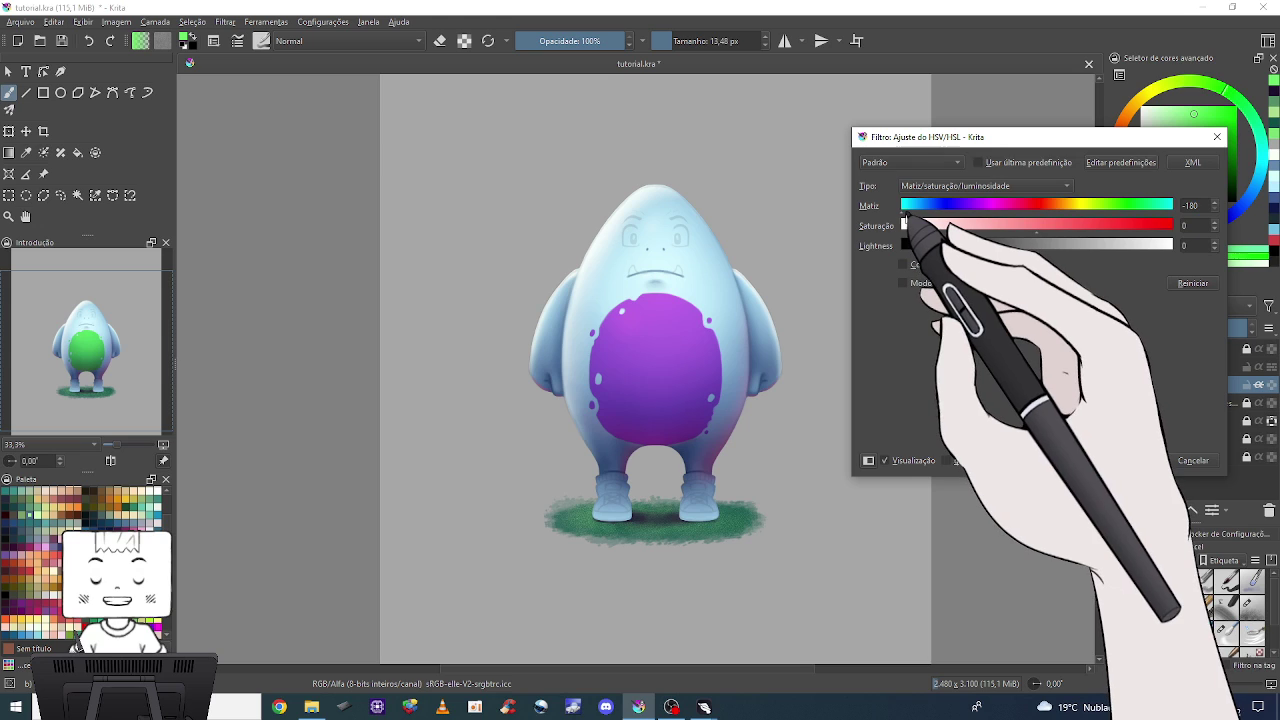
{"action": "left_click_drag", "start_coordinate": [905, 214], "coordinate": [918, 217]}
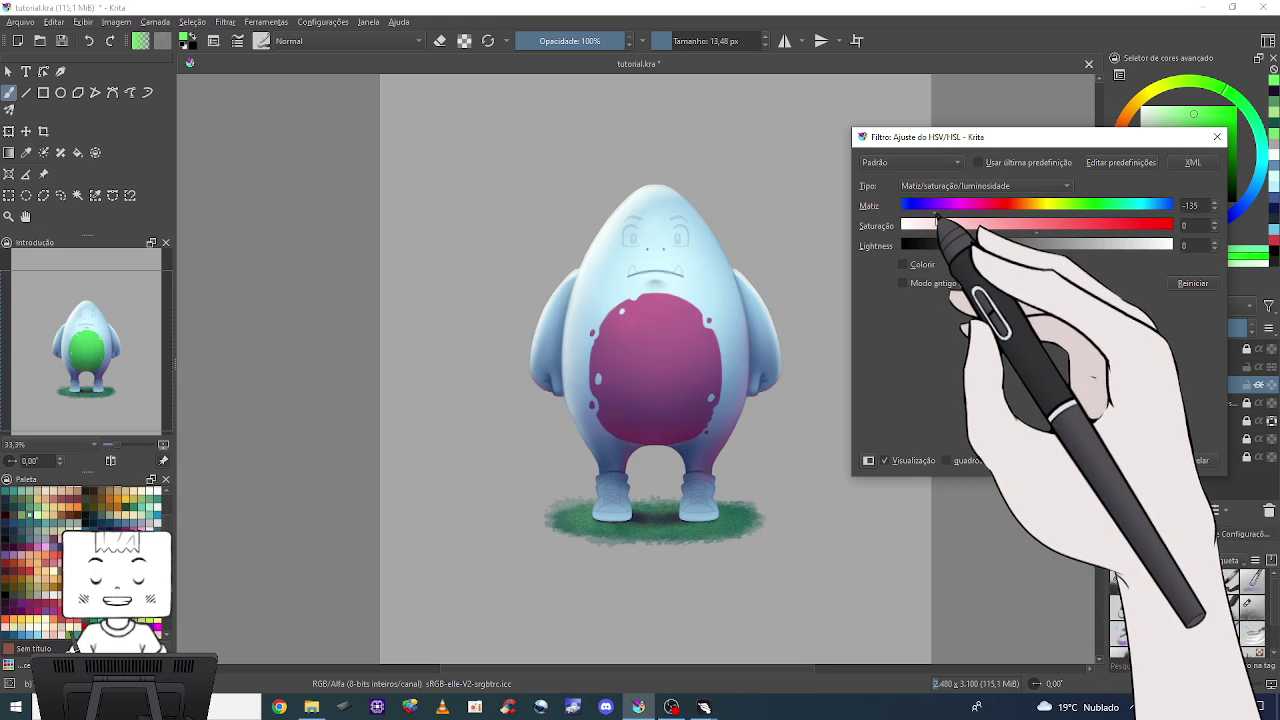
{"action": "left_click_drag", "start_coordinate": [952, 218], "coordinate": [966, 220]}
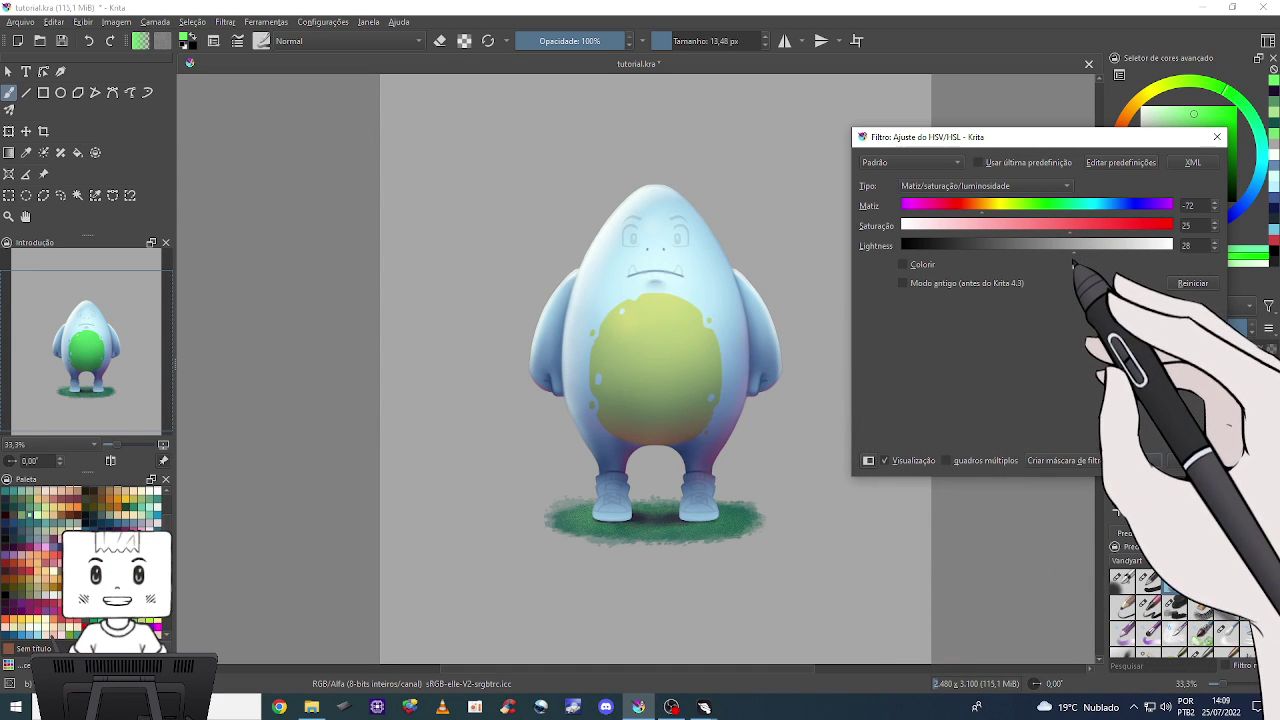
{"action": "mouse_move", "coordinate": [1075, 256]}
{"action": "left_mouse_down"}
{"action": "mouse_move", "coordinate": [1187, 247]}
{"action": "mouse_move", "coordinate": [1094, 263]}
{"action": "left_mouse_up"}
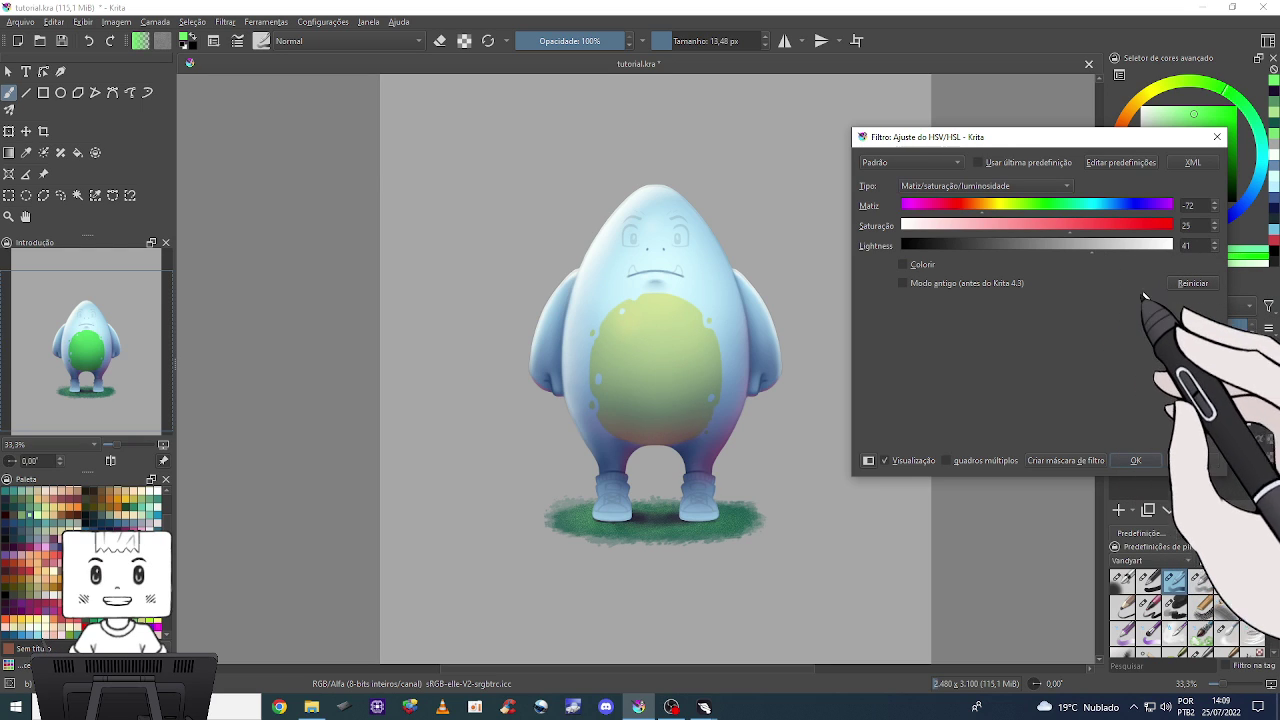
Enable Colorize and settle on hue 152, saturation 66, lightness -3 for a teal-green belly.
{"action": "left_click", "coordinate": [903, 264]}
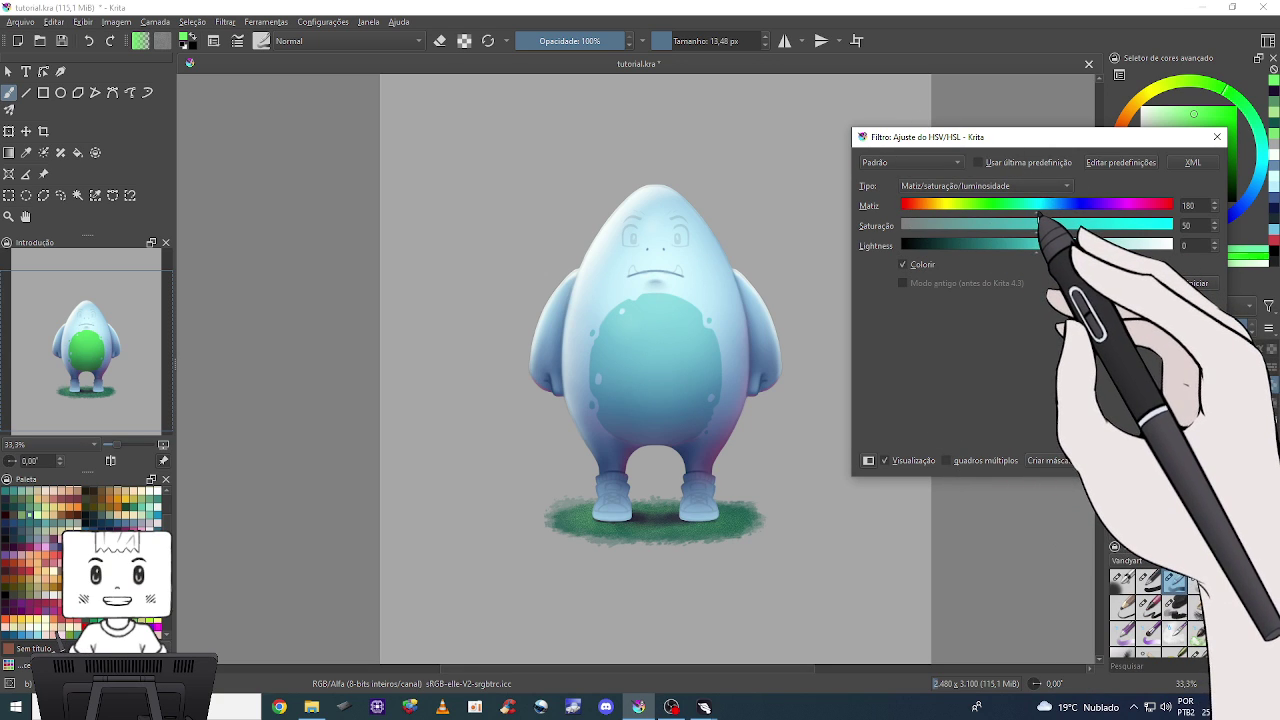
{"action": "mouse_move", "coordinate": [1038, 207]}
{"action": "left_mouse_down"}
{"action": "mouse_move", "coordinate": [918, 228]}
{"action": "mouse_move", "coordinate": [1070, 216]}
{"action": "mouse_move", "coordinate": [1090, 252]}
{"action": "mouse_move", "coordinate": [1157, 251]}
{"action": "mouse_move", "coordinate": [1014, 243]}
{"action": "mouse_move", "coordinate": [873, 256]}
{"action": "left_mouse_up"}
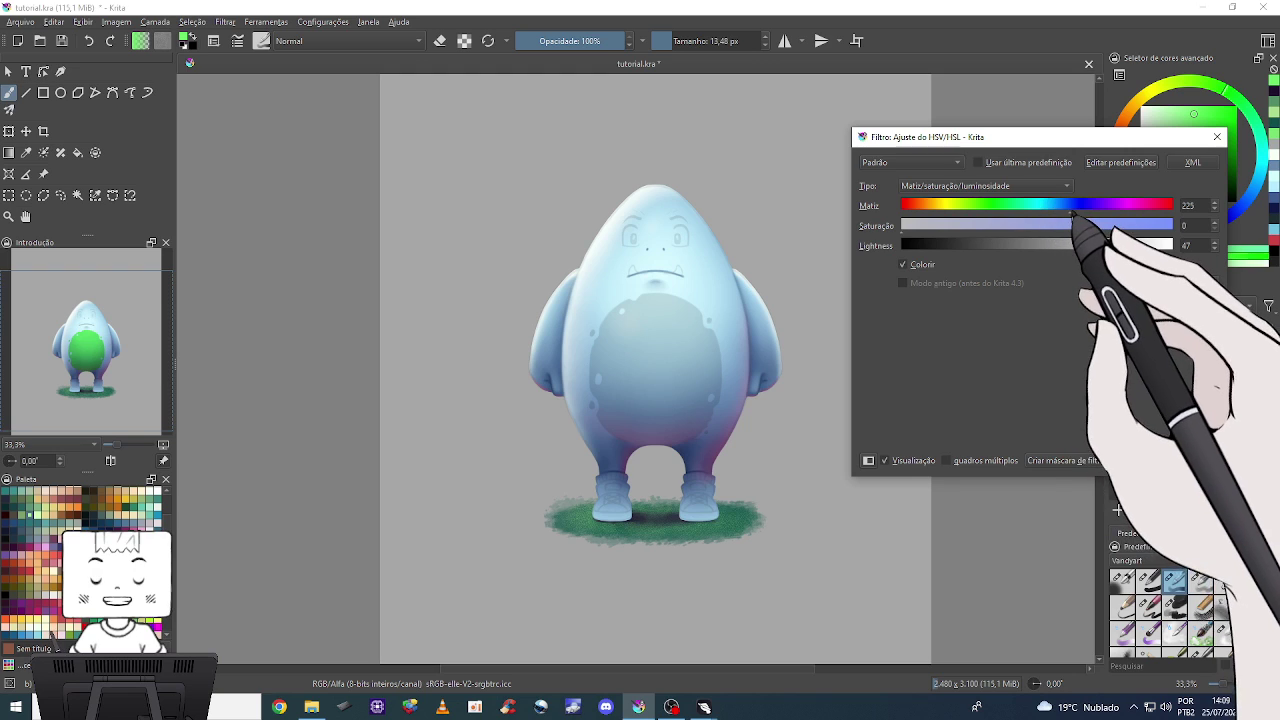
{"action": "left_click_drag", "start_coordinate": [1034, 224], "coordinate": [1058, 229]}
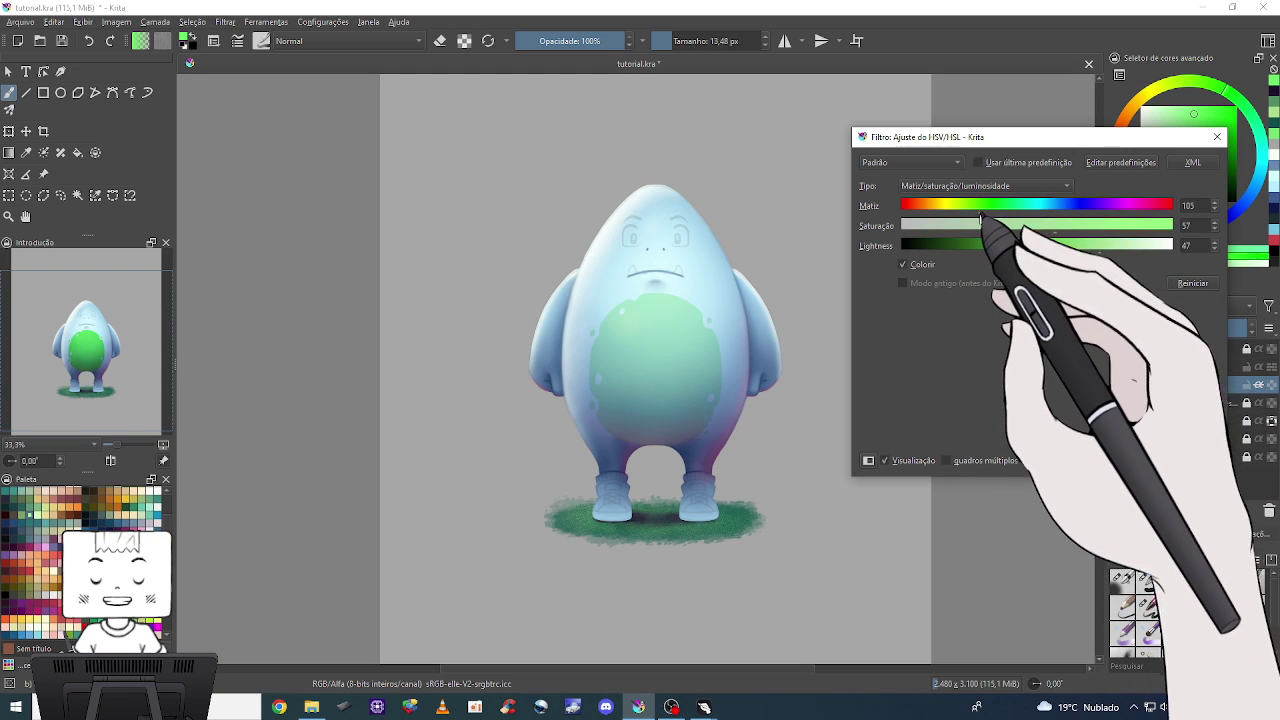
{"action": "left_click_drag", "start_coordinate": [955, 218], "coordinate": [992, 217]}
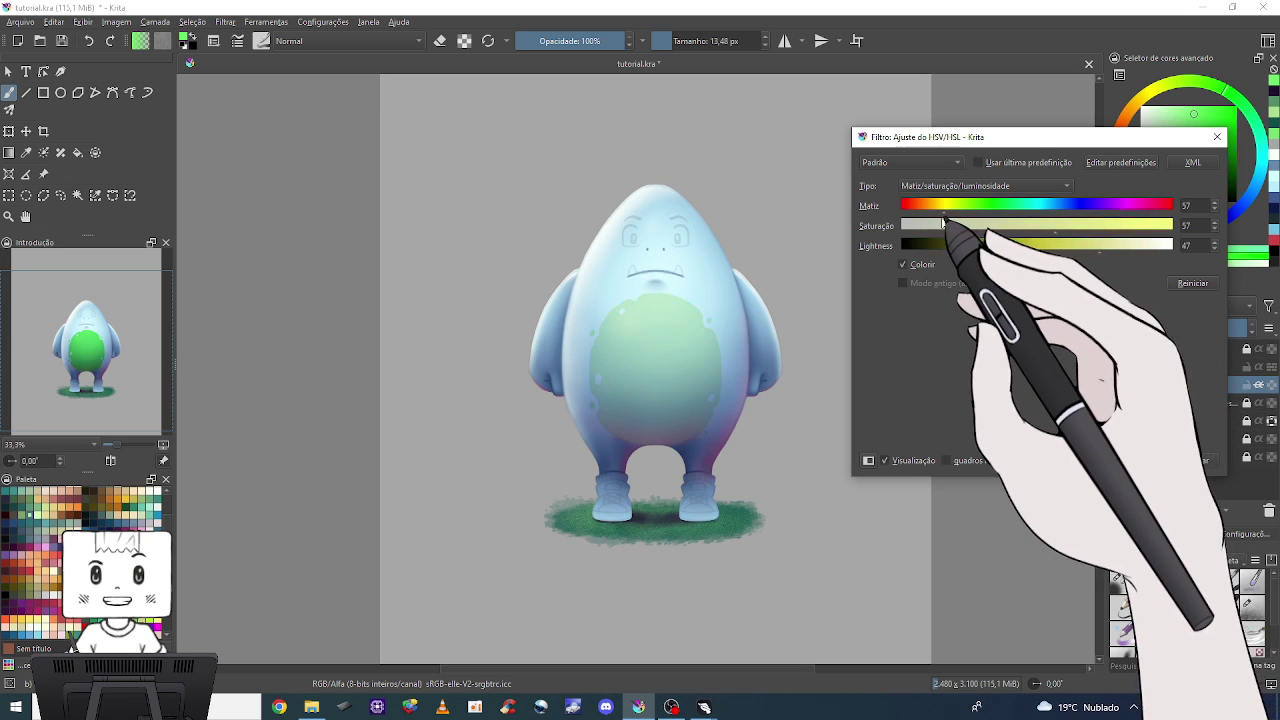
{"action": "left_click_drag", "start_coordinate": [1006, 216], "coordinate": [903, 216]}
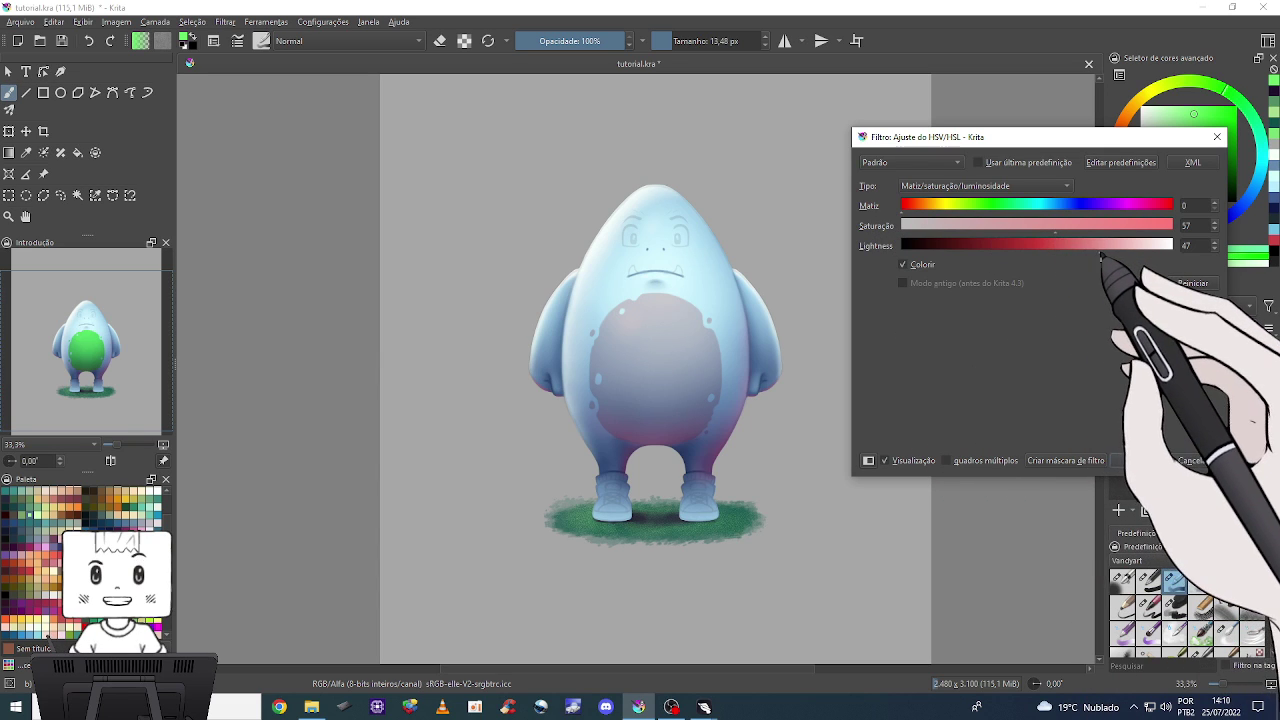
{"action": "left_click_drag", "start_coordinate": [1101, 256], "coordinate": [1067, 263]}
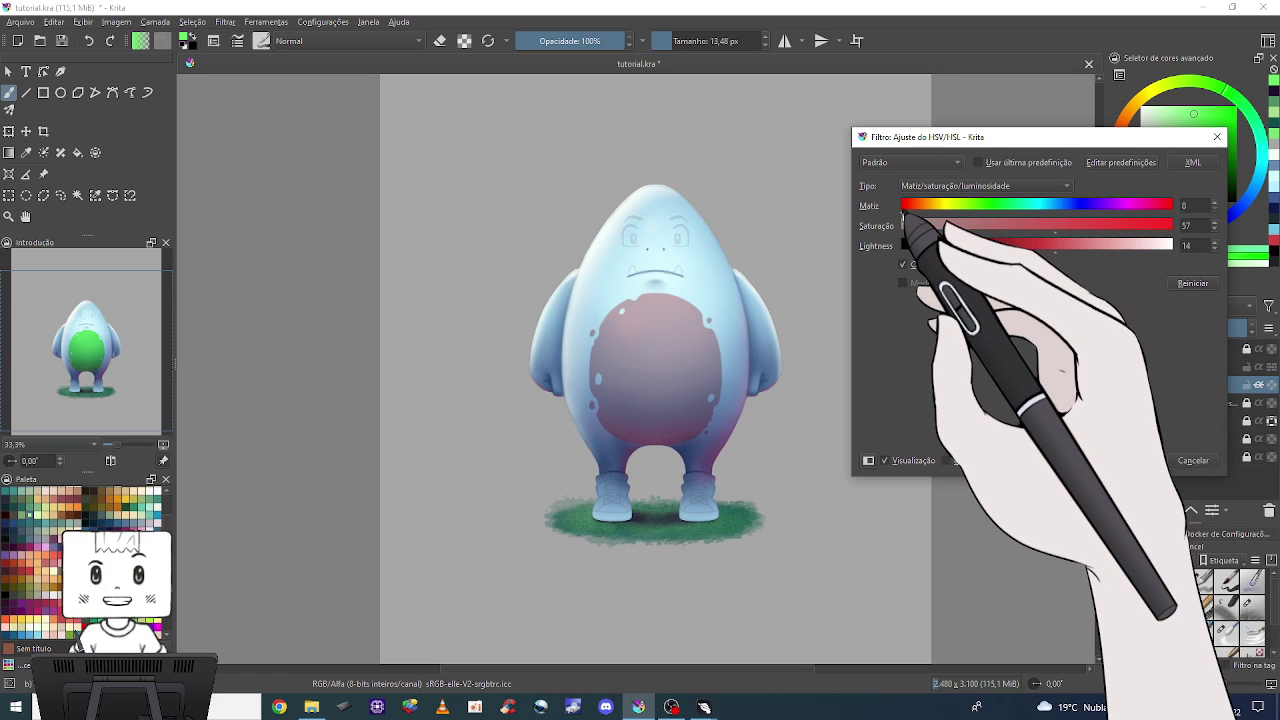
{"action": "left_click_drag", "start_coordinate": [903, 212], "coordinate": [992, 222]}
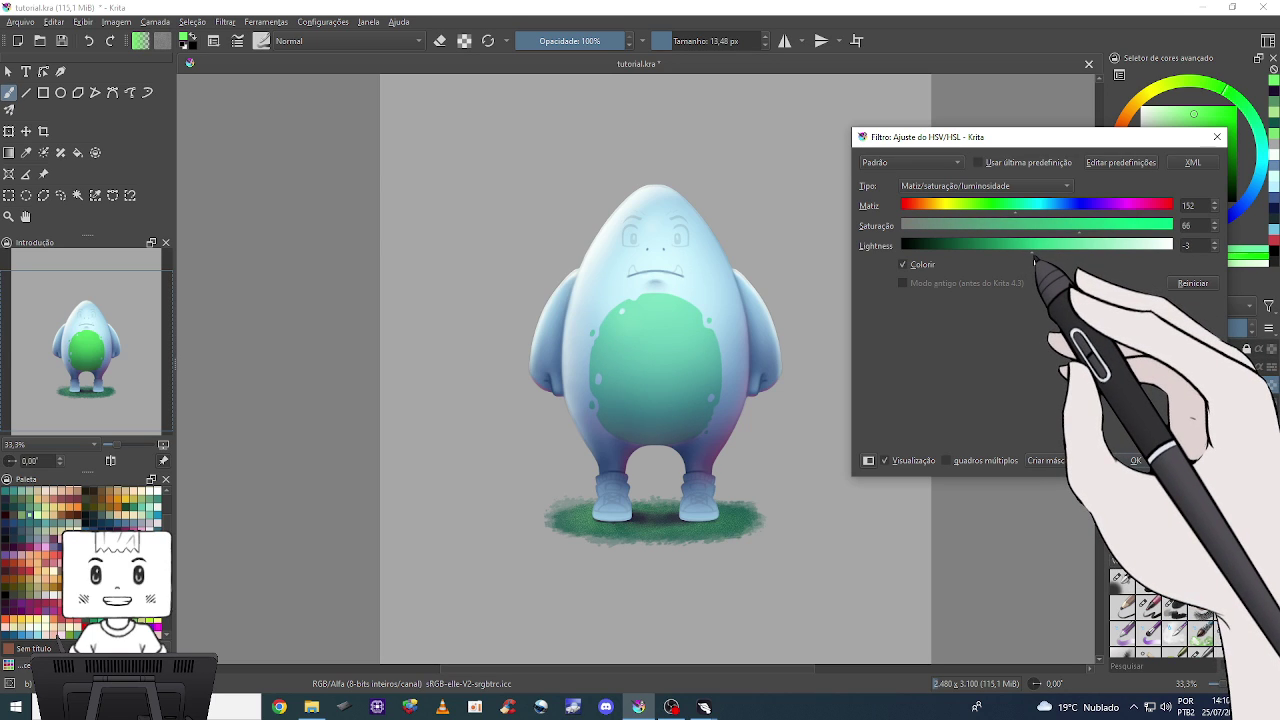
Apply the teal-green HSV/HSL adjustment to the belly and reposition the character in view.
{"action": "left_click", "coordinate": [1135, 460]}
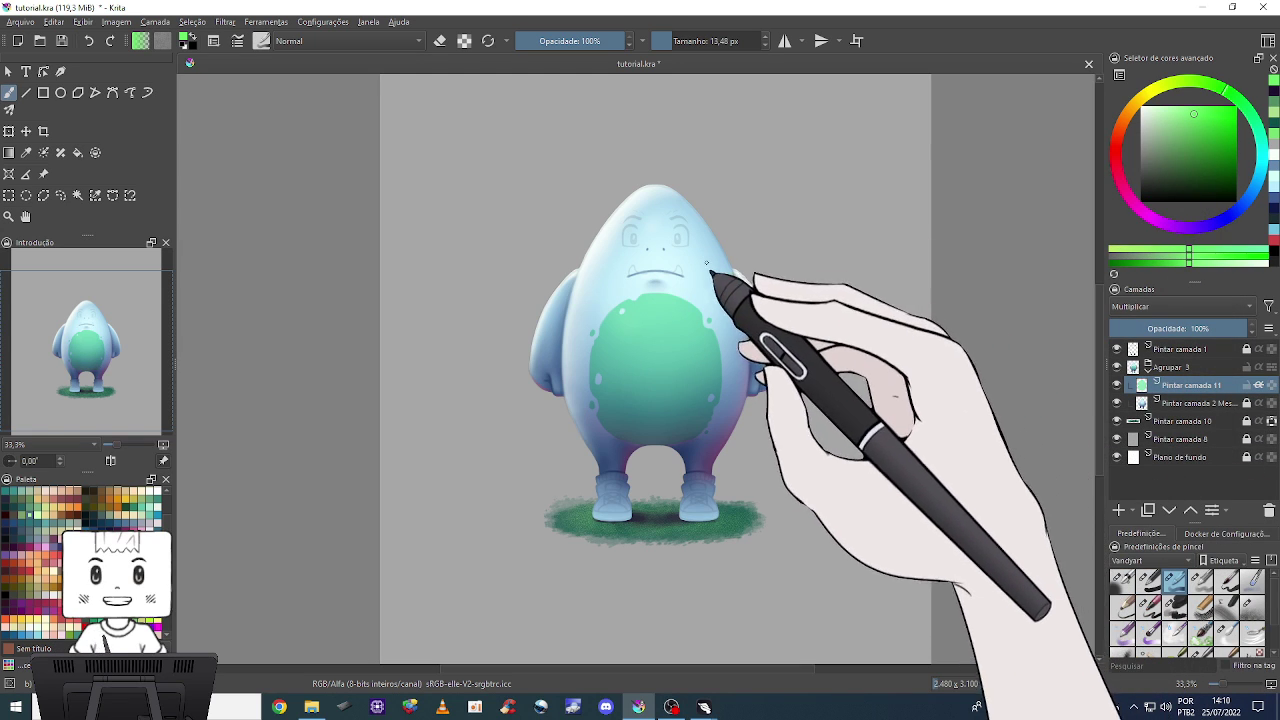
{"action": "scroll", "coordinate": [750, 305], "scroll_direction": "down", "scroll_amount": 1}
{"action": "scroll", "coordinate": [750, 305], "scroll_direction": "down", "scroll_amount": 1}
{"action": "scroll", "coordinate": [750, 305], "scroll_direction": "up", "scroll_amount": 3}
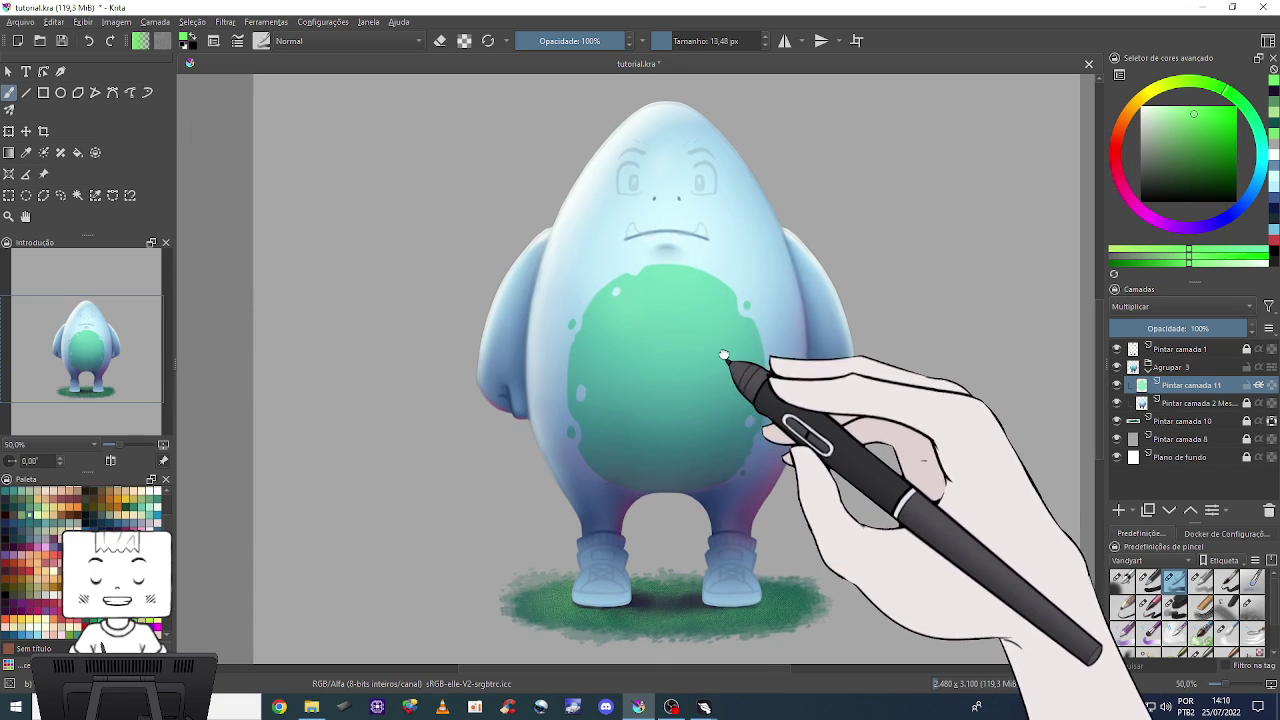
{"action": "left_click_drag", "start_coordinate": [720, 336], "coordinate": [705, 381]}
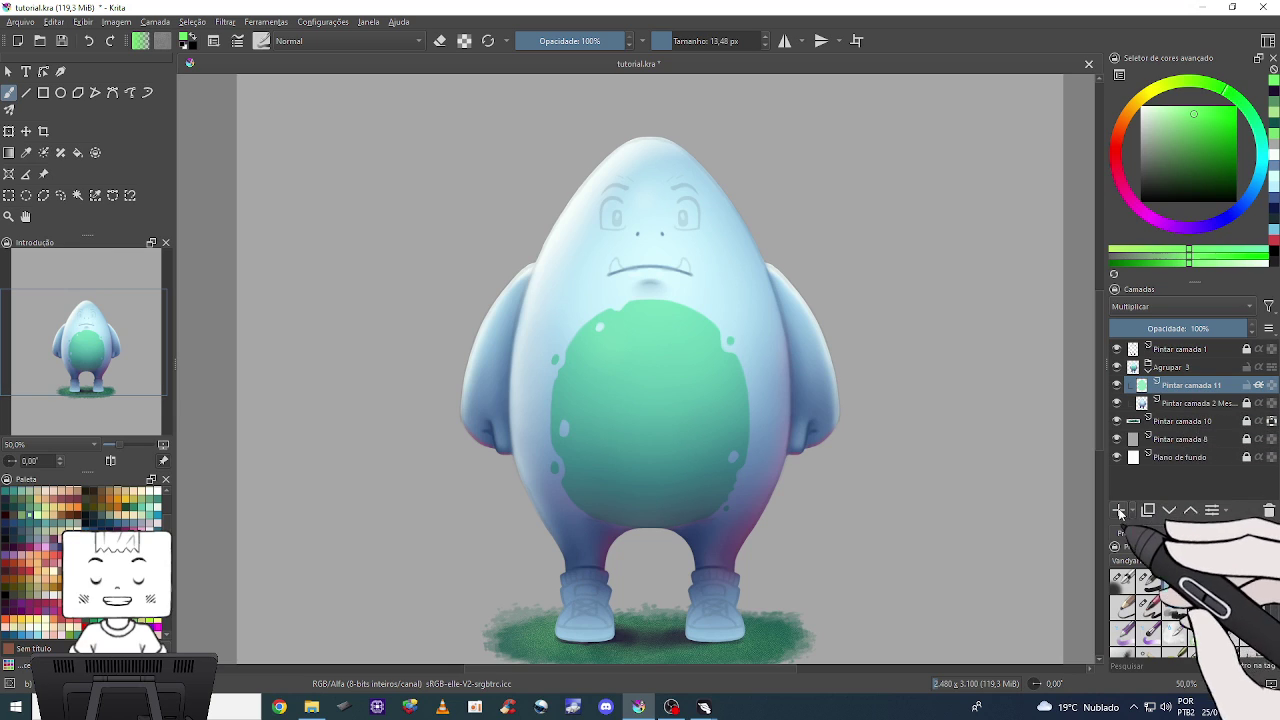
Set the layer to Sobrepor blending and dab light highlight spots on the body beside the belly.
{"action": "left_click", "coordinate": [1140, 306]}
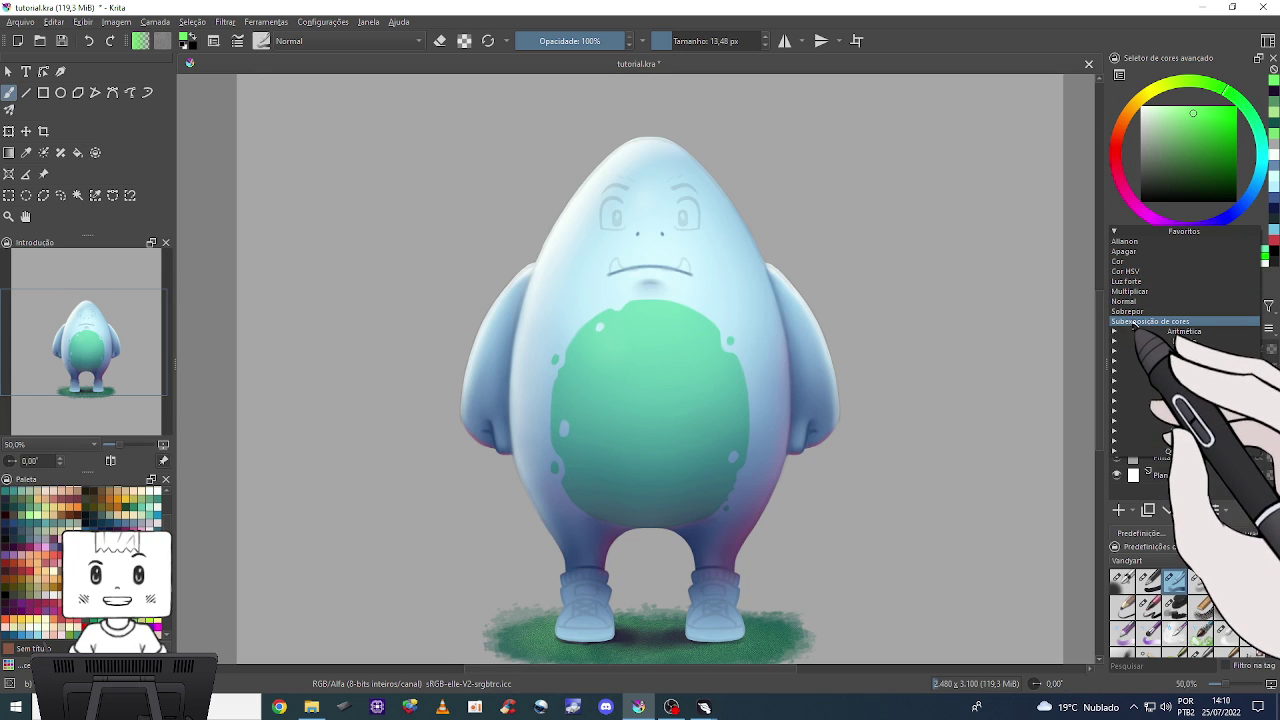
{"action": "left_click", "coordinate": [1136, 316]}
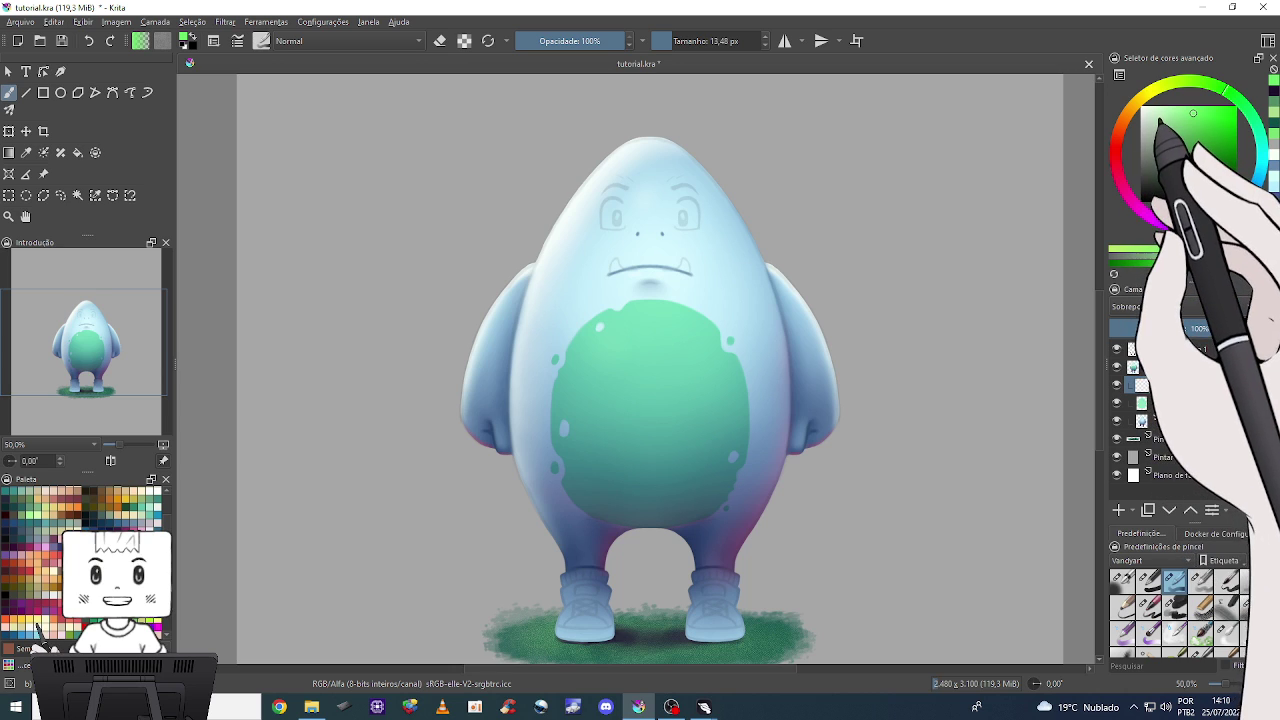
{"action": "left_click", "coordinate": [1150, 112]}
{"action": "left_click_drag", "start_coordinate": [728, 330], "coordinate": [760, 330]}
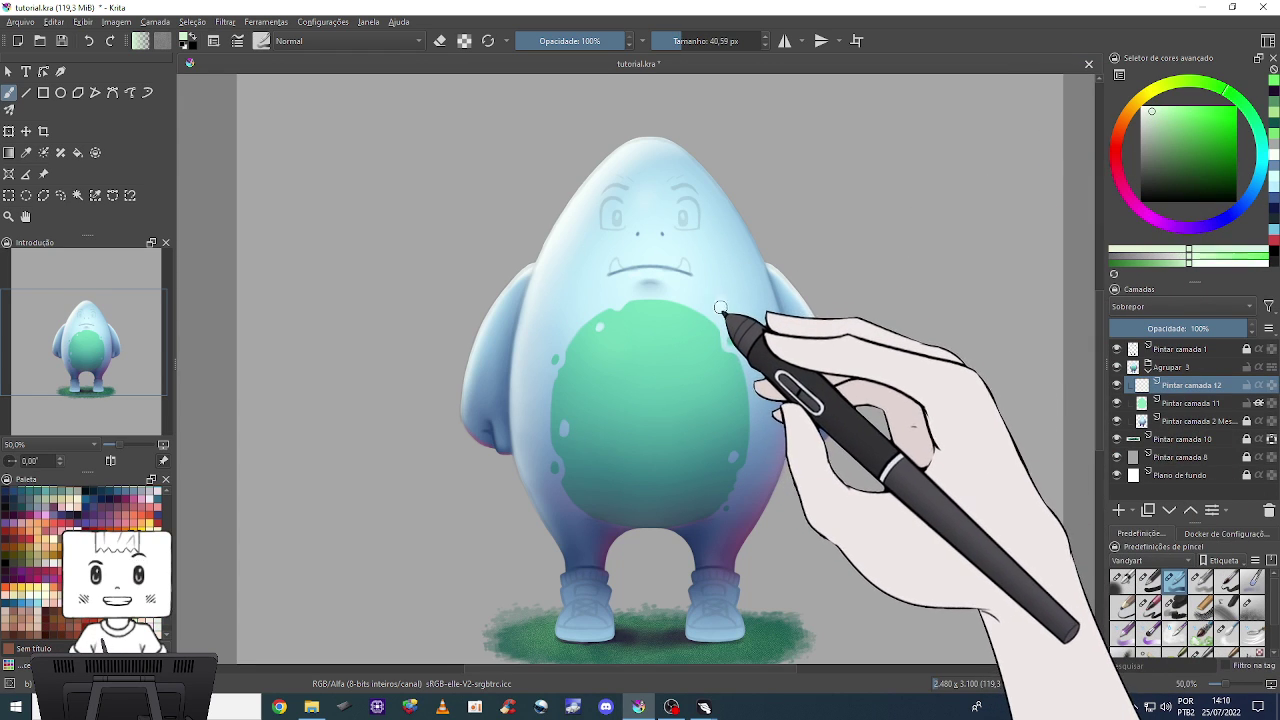
{"action": "left_click", "coordinate": [721, 301]}
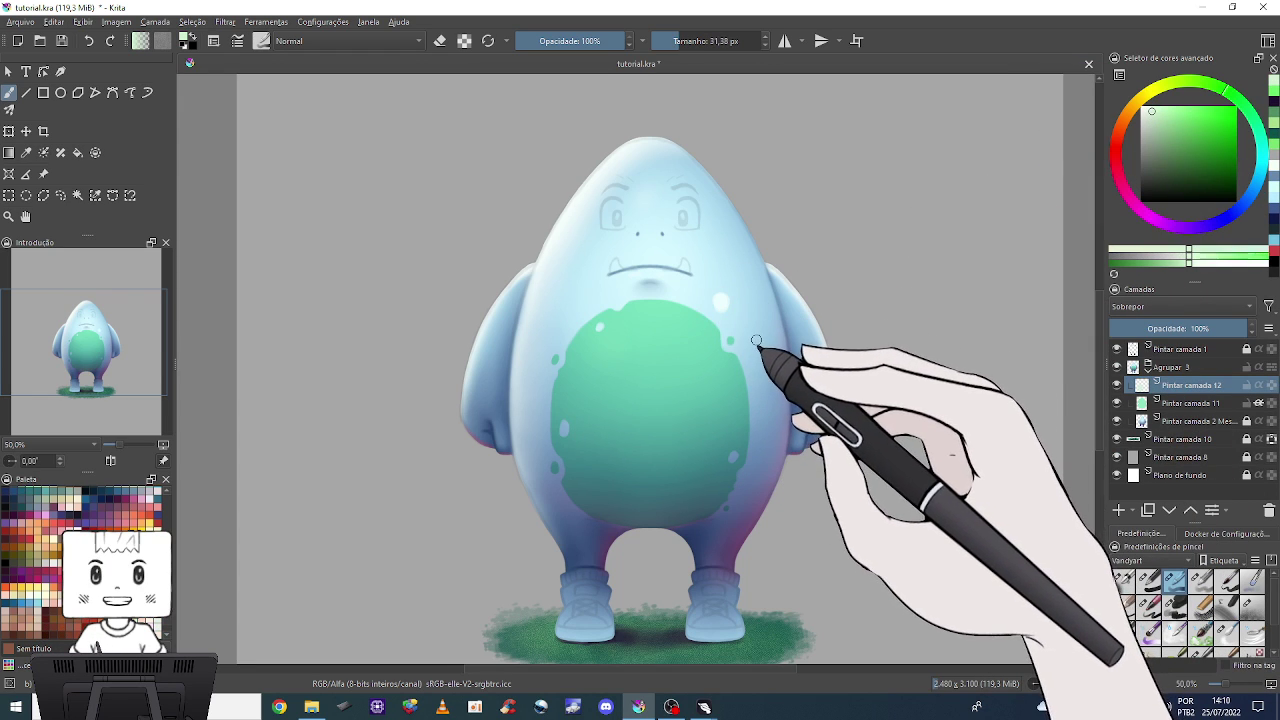
{"action": "left_click", "coordinate": [731, 341]}
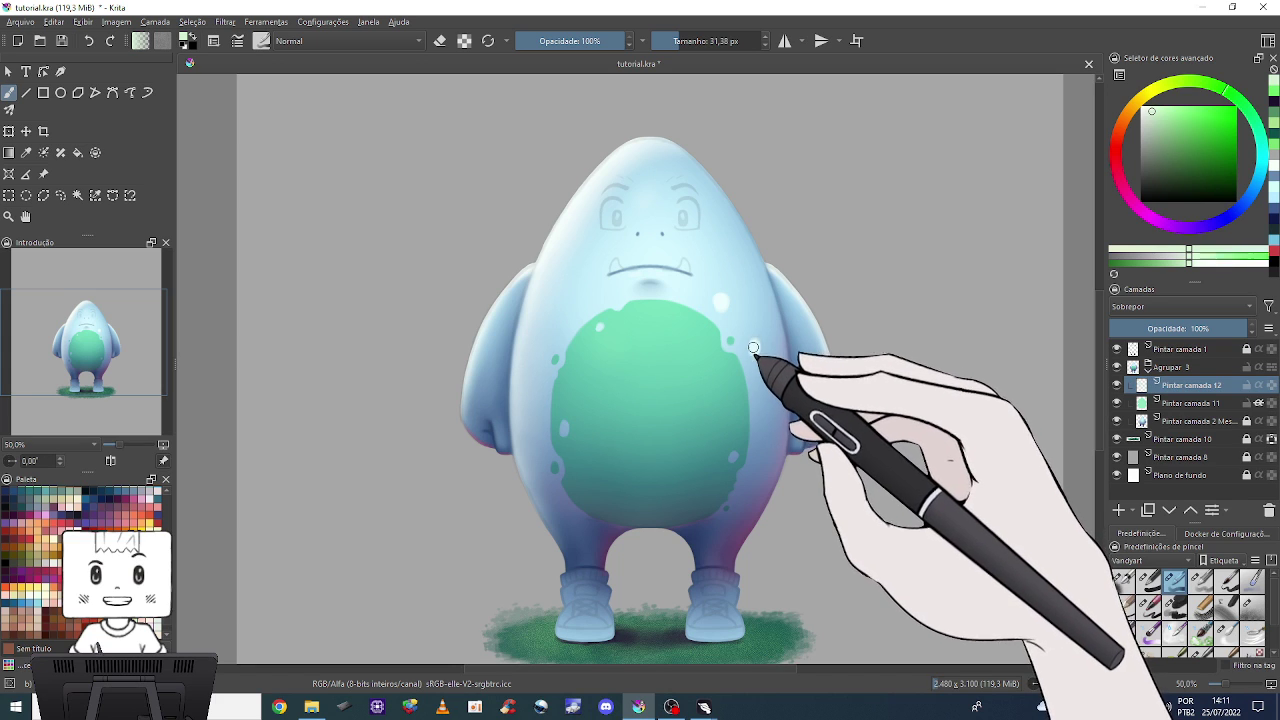
{"action": "left_click", "coordinate": [754, 347]}
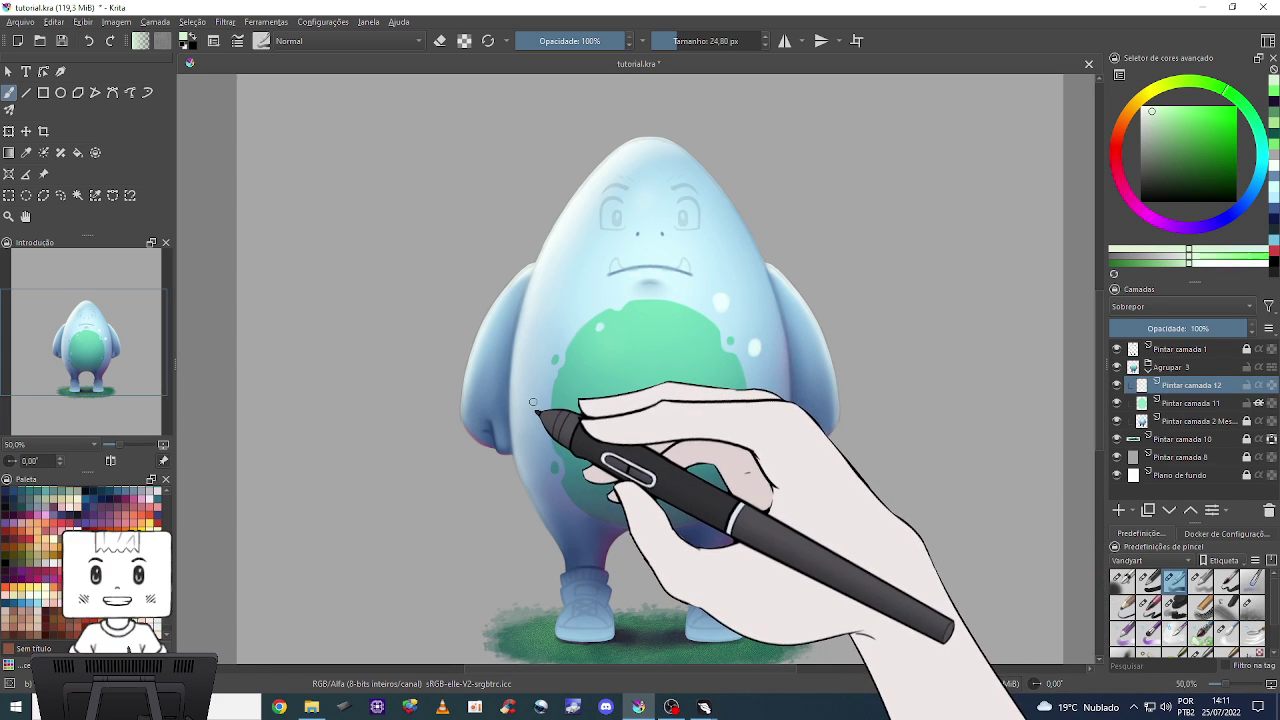
Add more pale highlight spots on the body's left side, then zoom out to check.
{"action": "left_click", "coordinate": [531, 406]}
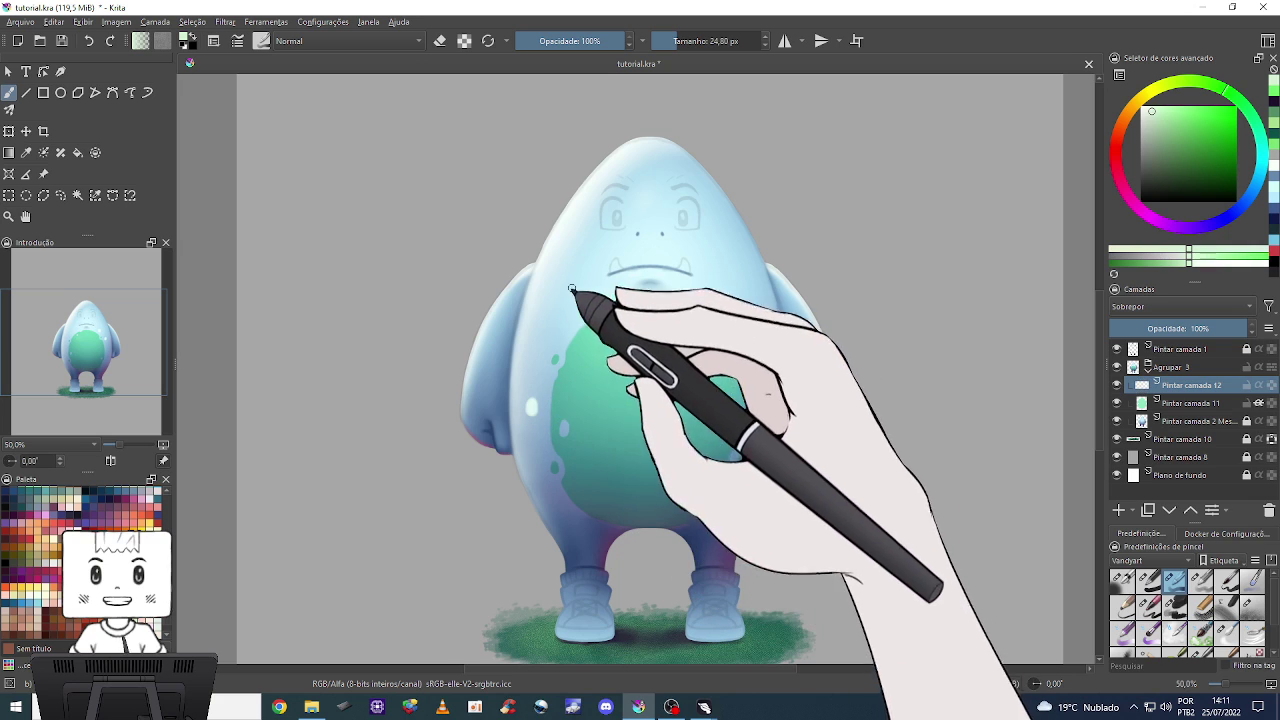
{"action": "left_click_drag", "start_coordinate": [572, 290], "coordinate": [551, 294]}
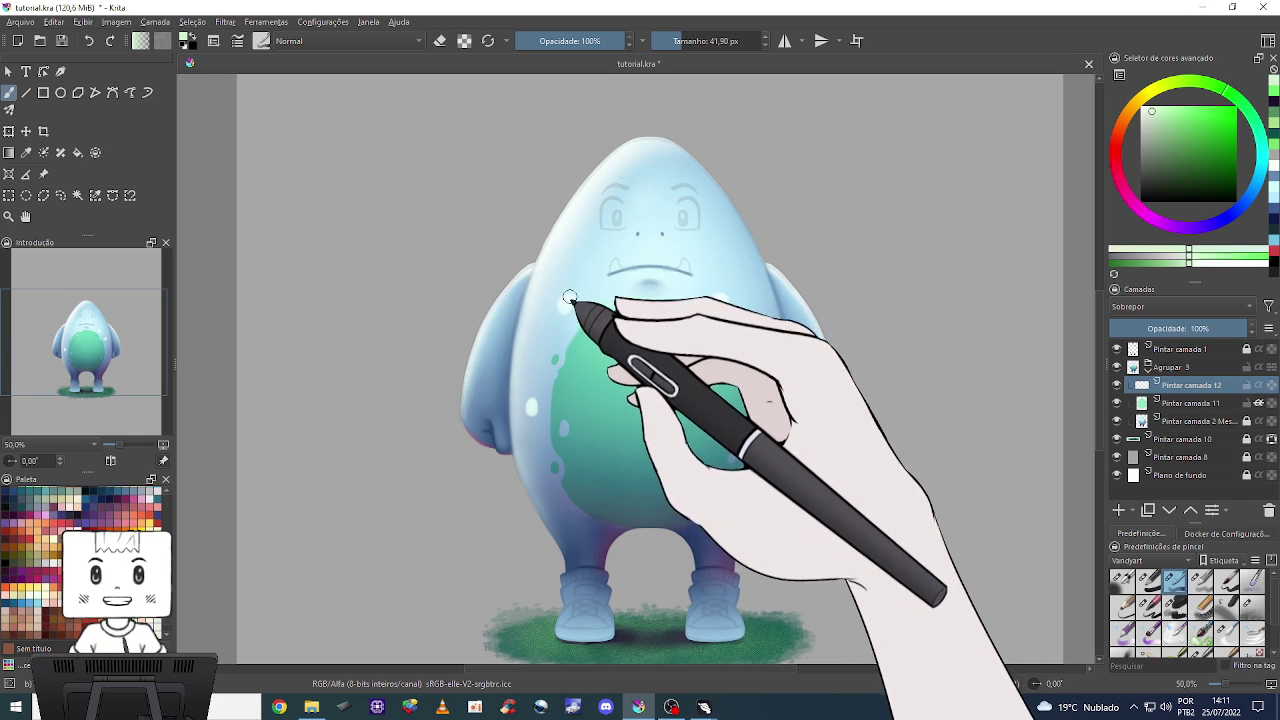
{"action": "mouse_move", "coordinate": [586, 343]}
{"action": "left_mouse_down"}
{"action": "mouse_move", "coordinate": [674, 343]}
{"action": "mouse_move", "coordinate": [749, 263]}
{"action": "left_mouse_up"}
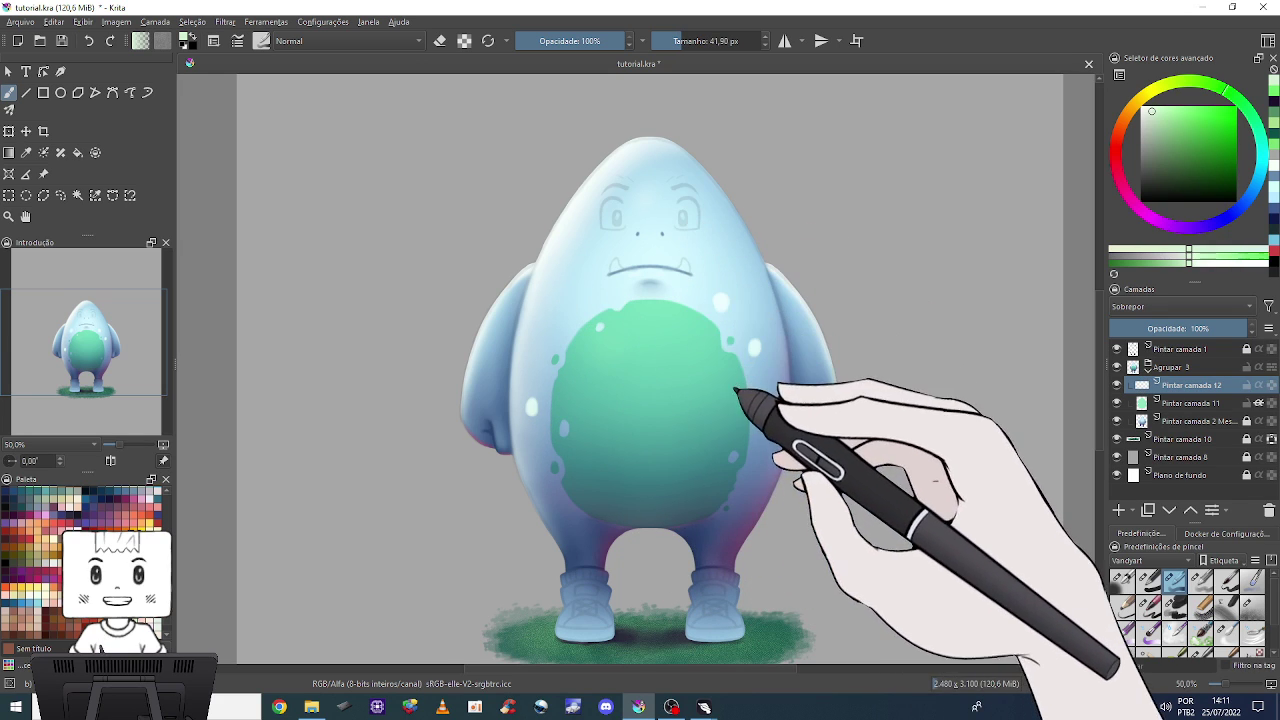
{"action": "left_click_drag", "start_coordinate": [736, 416], "coordinate": [594, 337]}
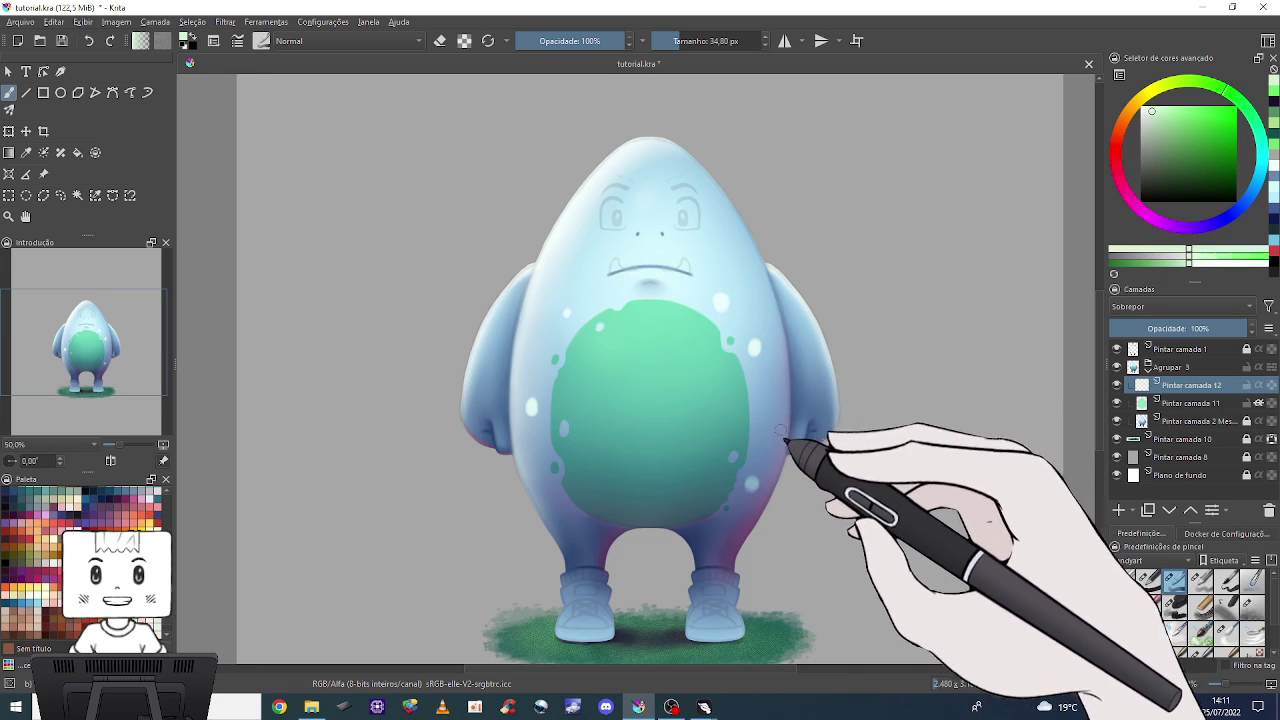
{"action": "key", "text": "bracketleft"}
{"action": "key", "text": "bracketleft"}
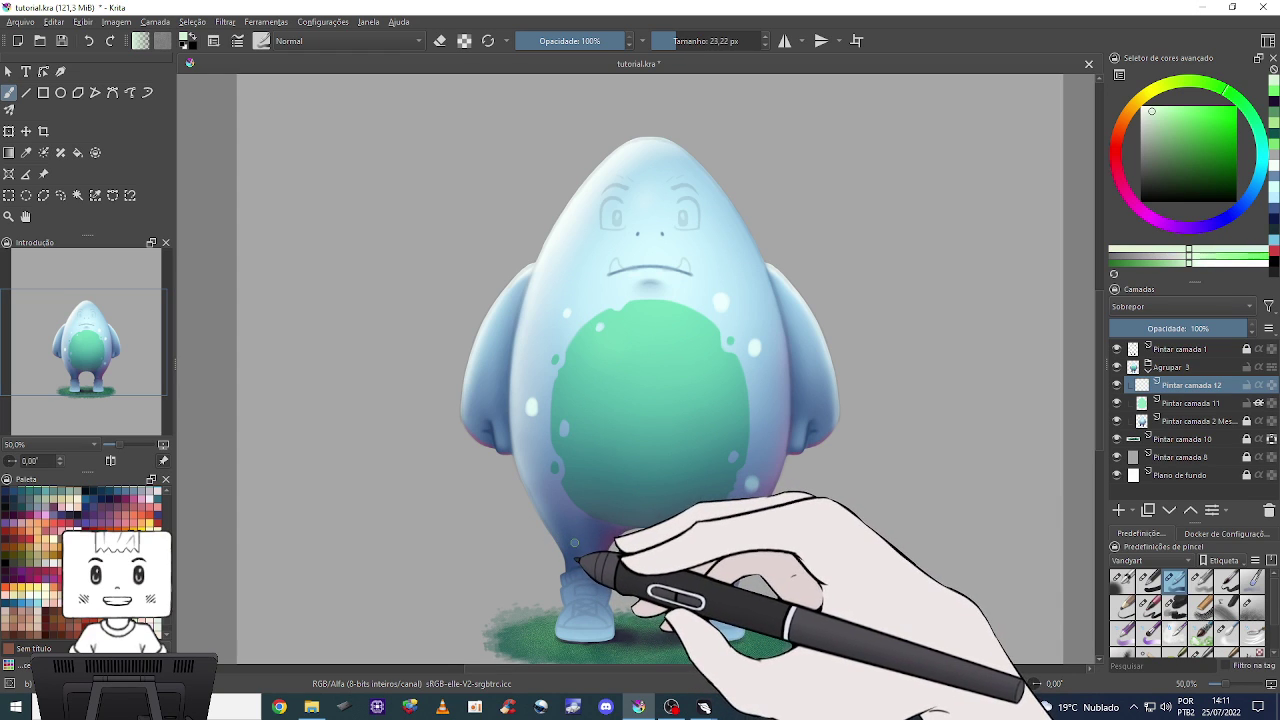
{"action": "key", "text": "minus"}
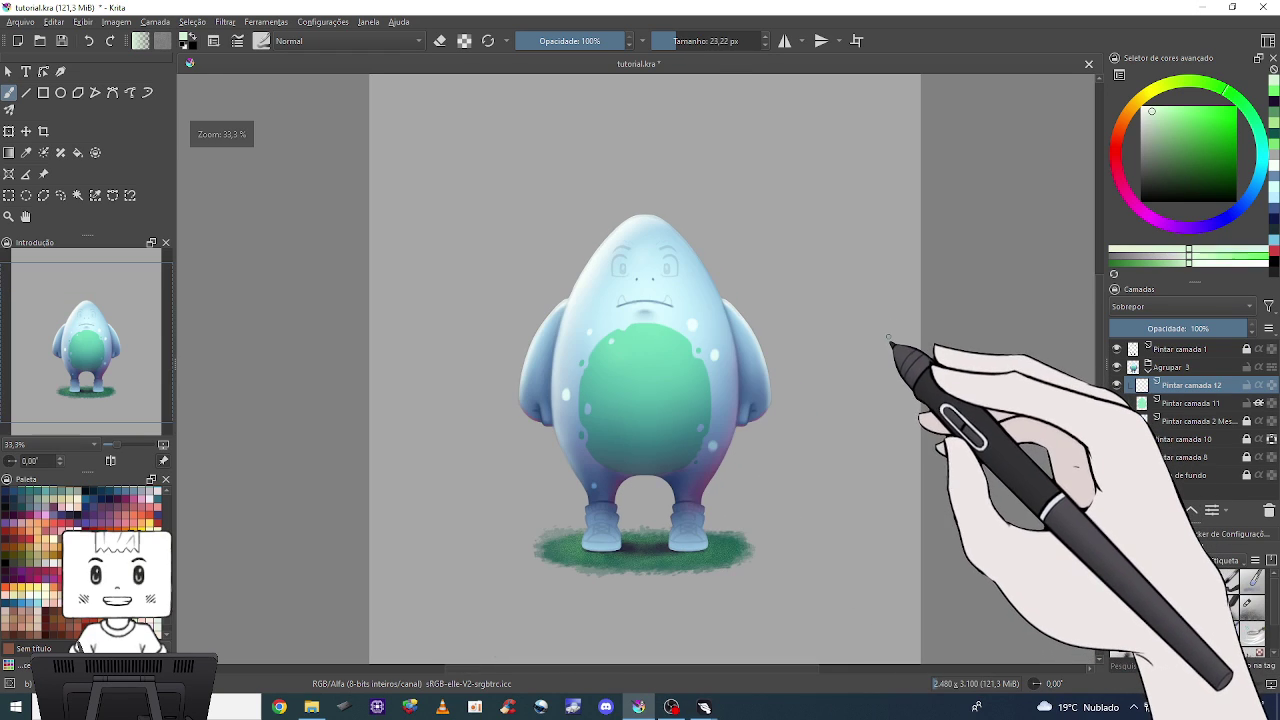
{"action": "key", "text": "equal"}
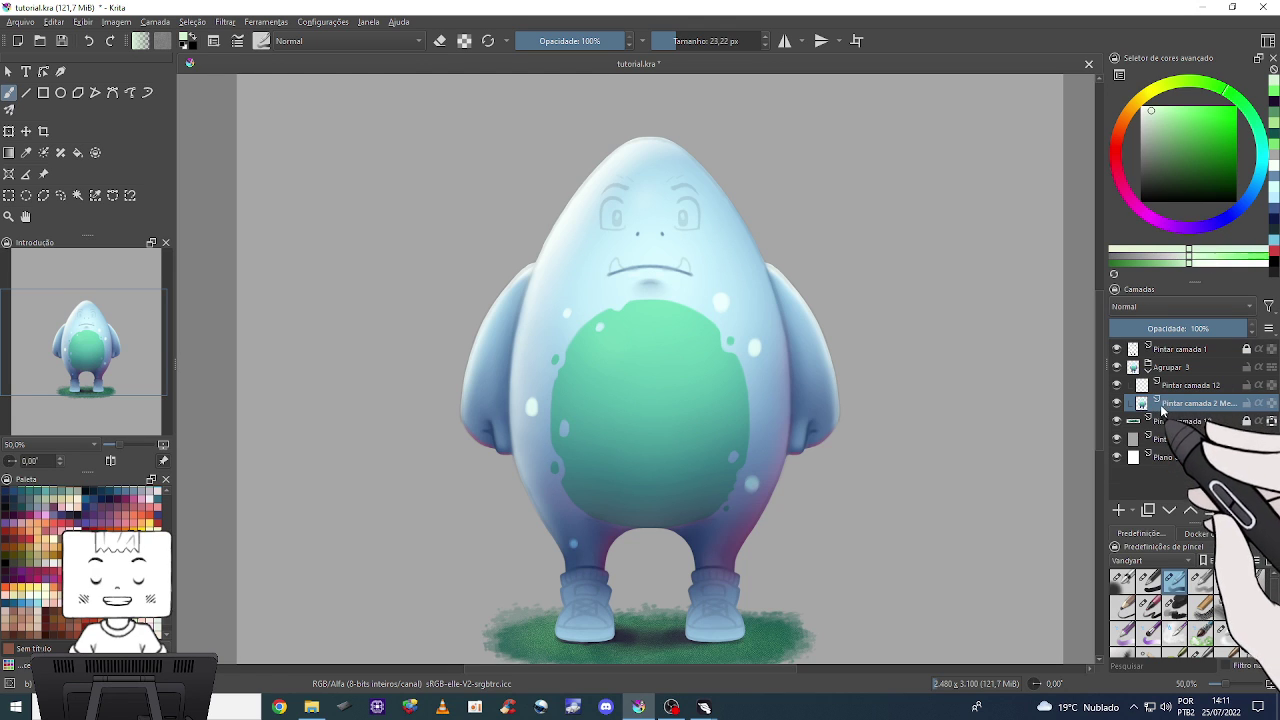
{"action": "key", "text": "ctrl+e"}
{"action": "key", "text": "minus"}
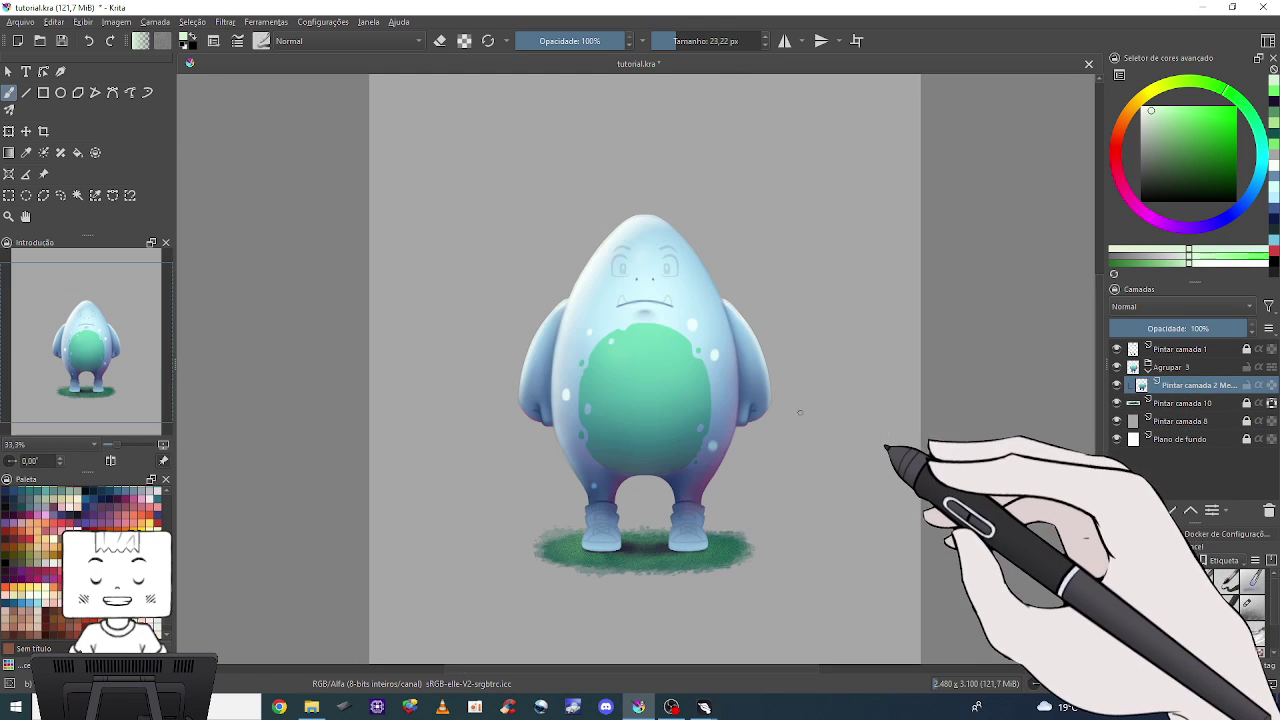
{"action": "key", "text": "plus"}
{"action": "key", "text": "plus"}
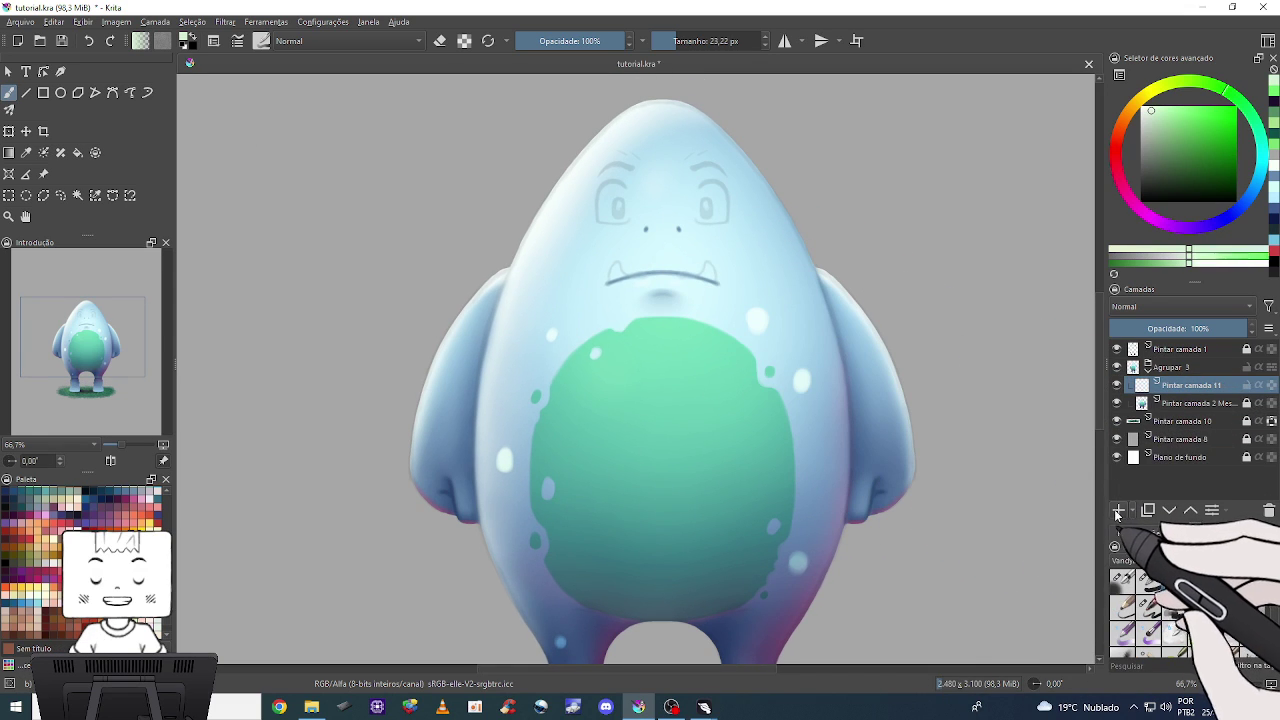
{"action": "key", "text": "plus"}
{"action": "key", "text": "plus"}
{"action": "key", "text": "plus"}
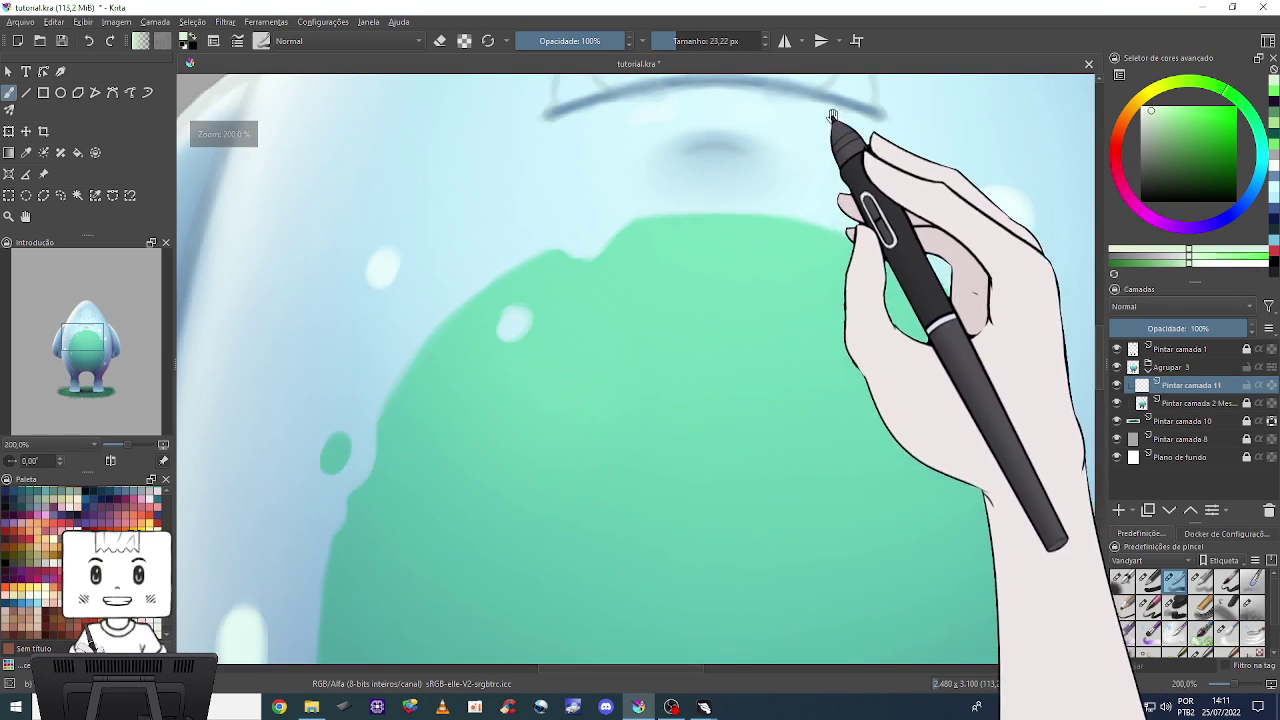
{"action": "left_click_drag", "start_coordinate": [832, 115], "coordinate": [737, 515]}
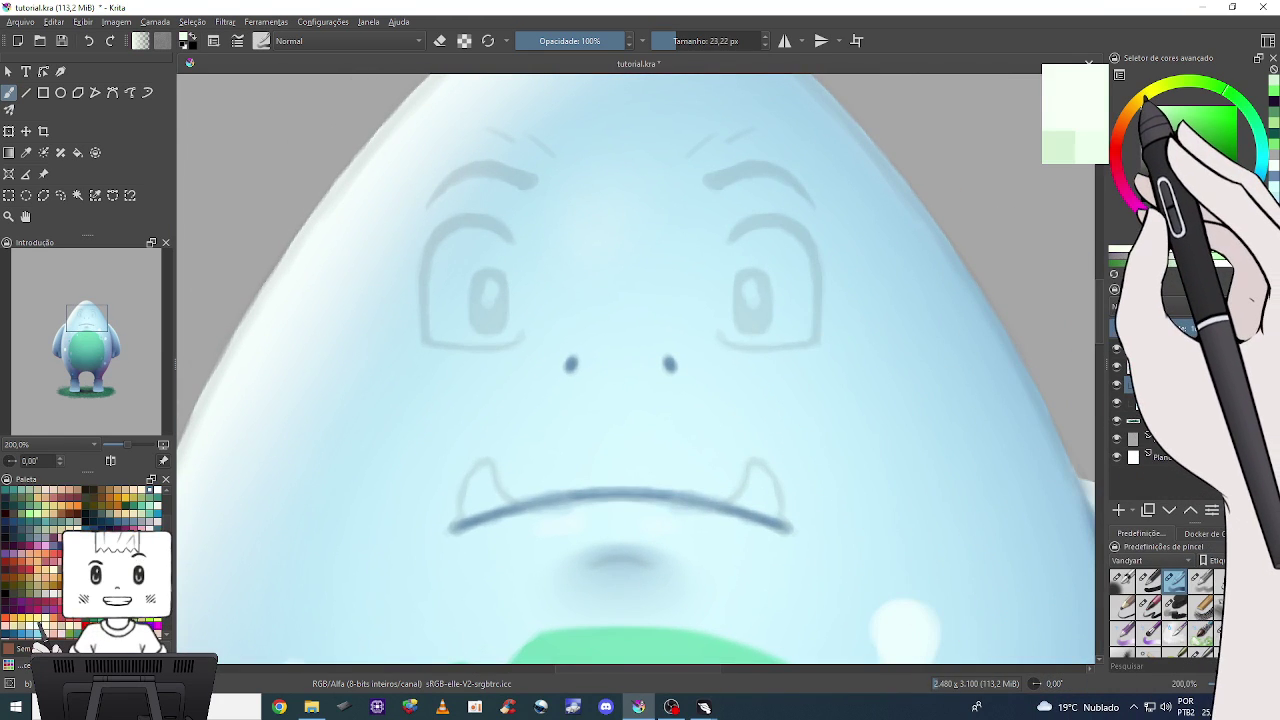
{"action": "left_click", "coordinate": [1255, 160]}
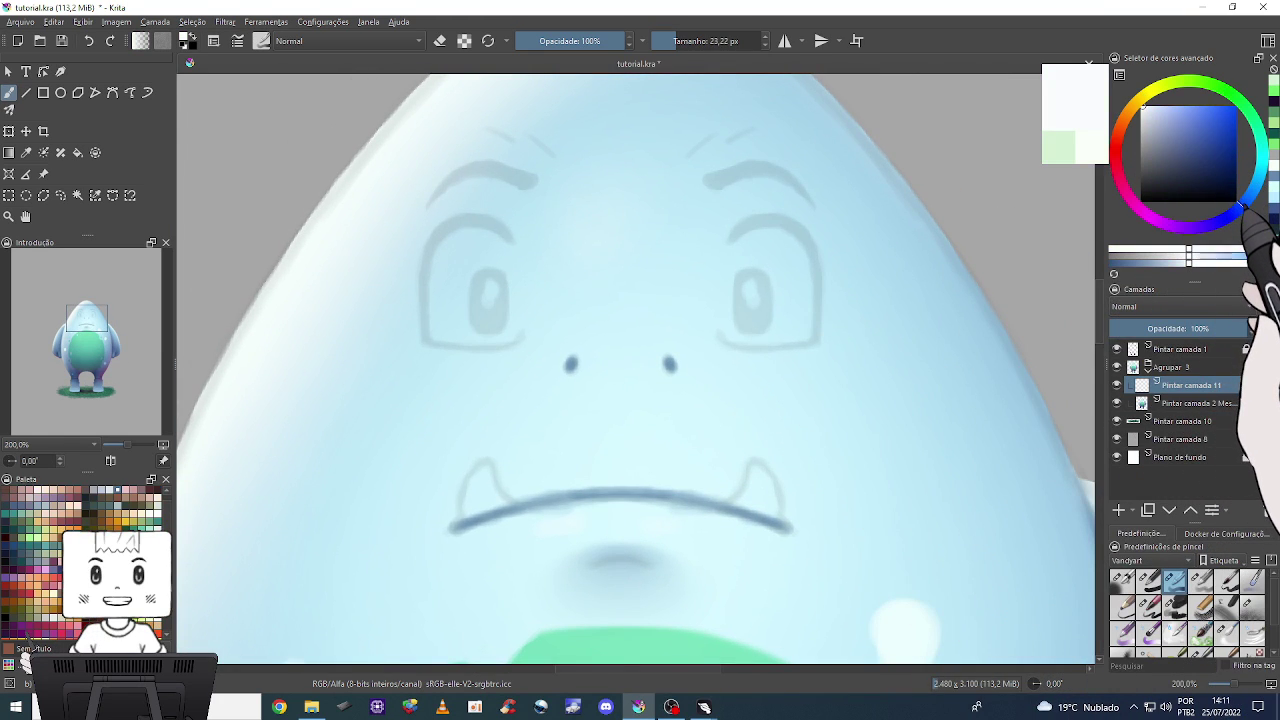
{"action": "left_click", "coordinate": [1149, 108]}
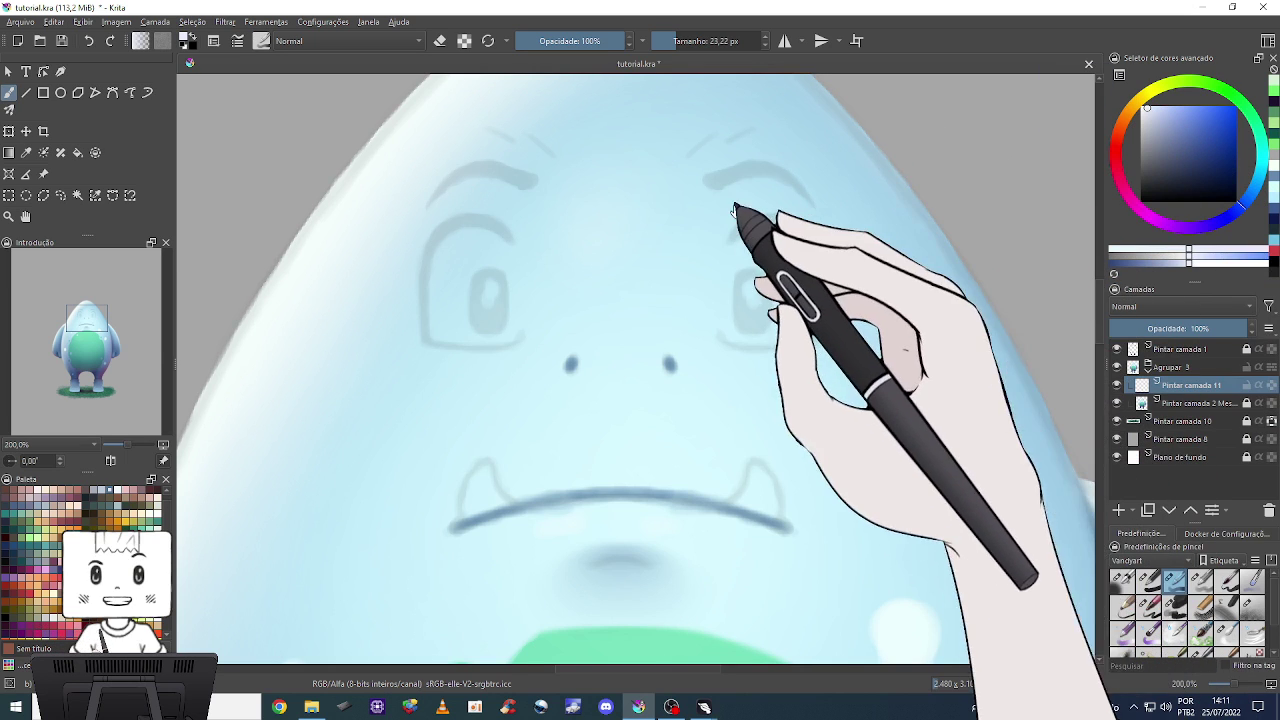
{"action": "left_click_drag", "start_coordinate": [757, 210], "coordinate": [767, 224]}
{"action": "left_click", "coordinate": [785, 40]}
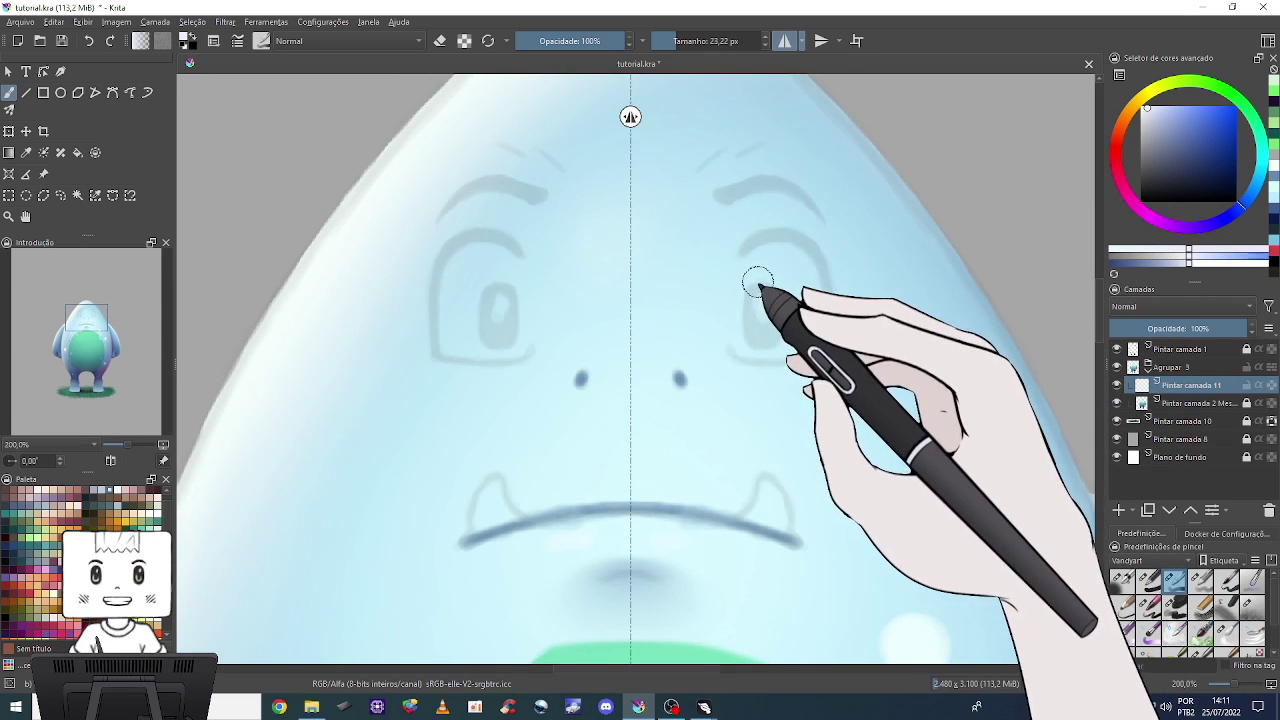
{"action": "left_click_drag", "start_coordinate": [757, 264], "coordinate": [752, 257]}
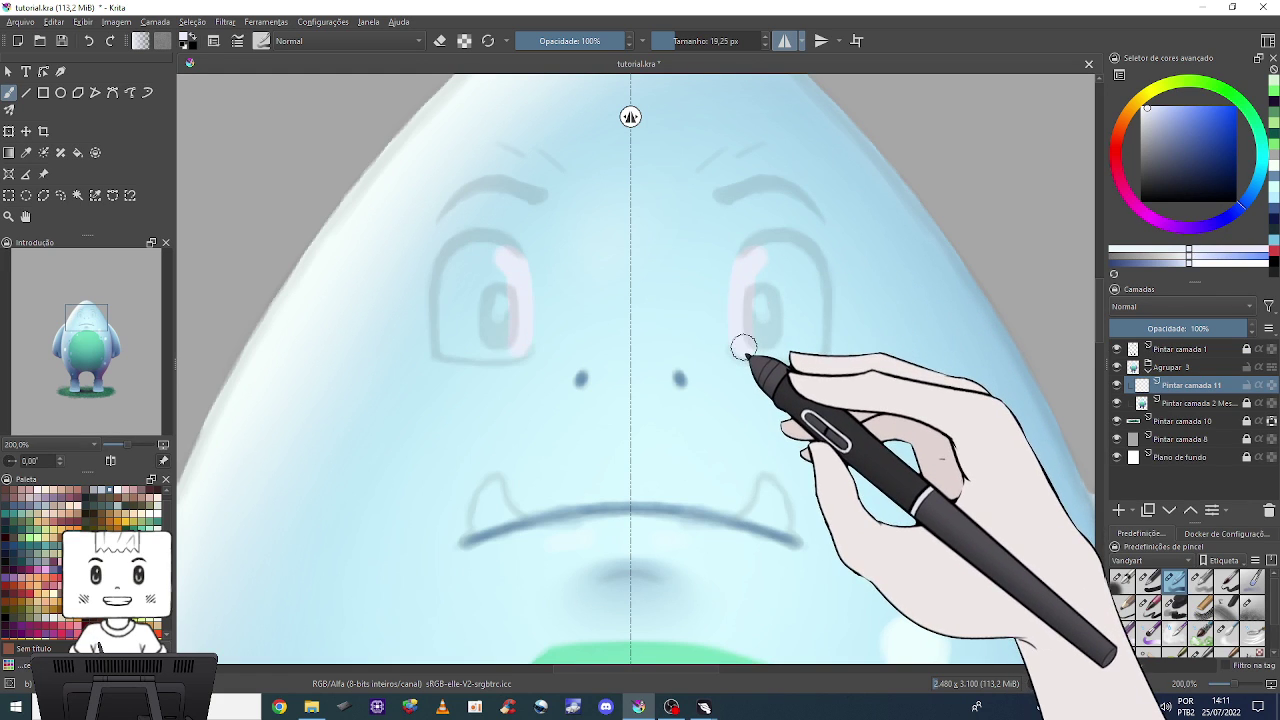
{"action": "left_click_drag", "start_coordinate": [743, 347], "coordinate": [778, 350]}
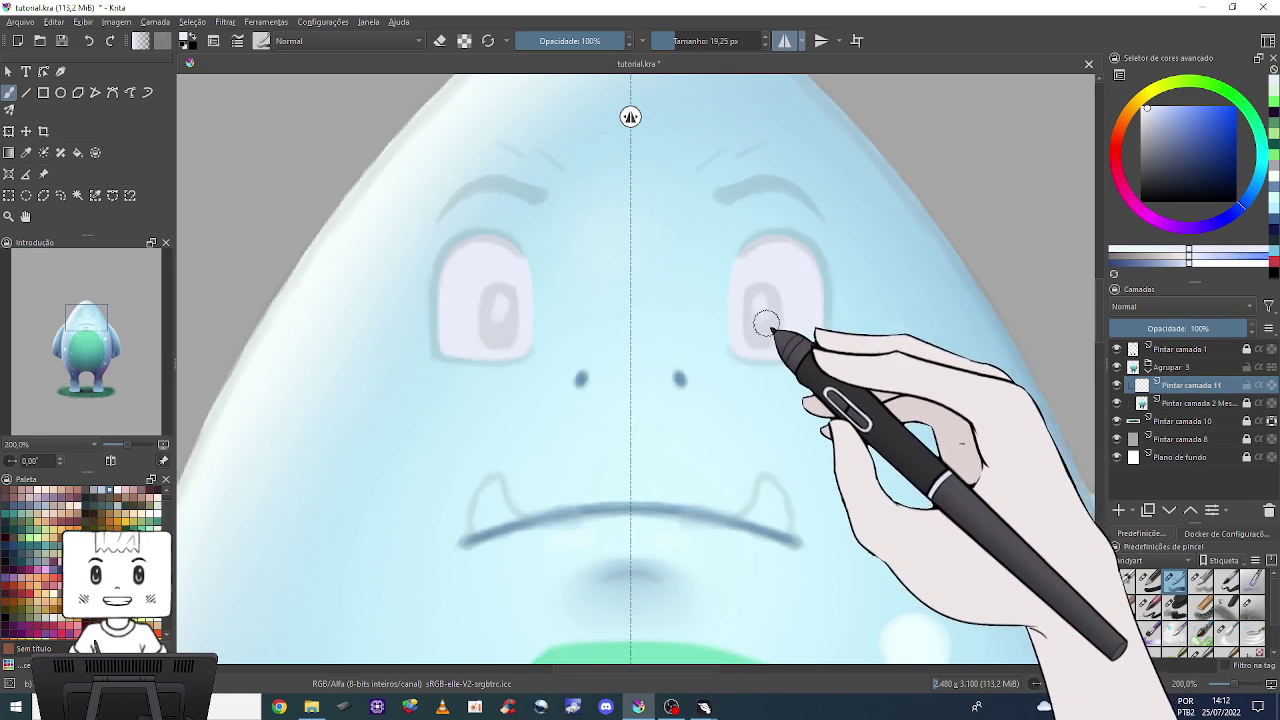
{"action": "scroll", "coordinate": [771, 360], "scroll_direction": "down", "scroll_amount": 3}
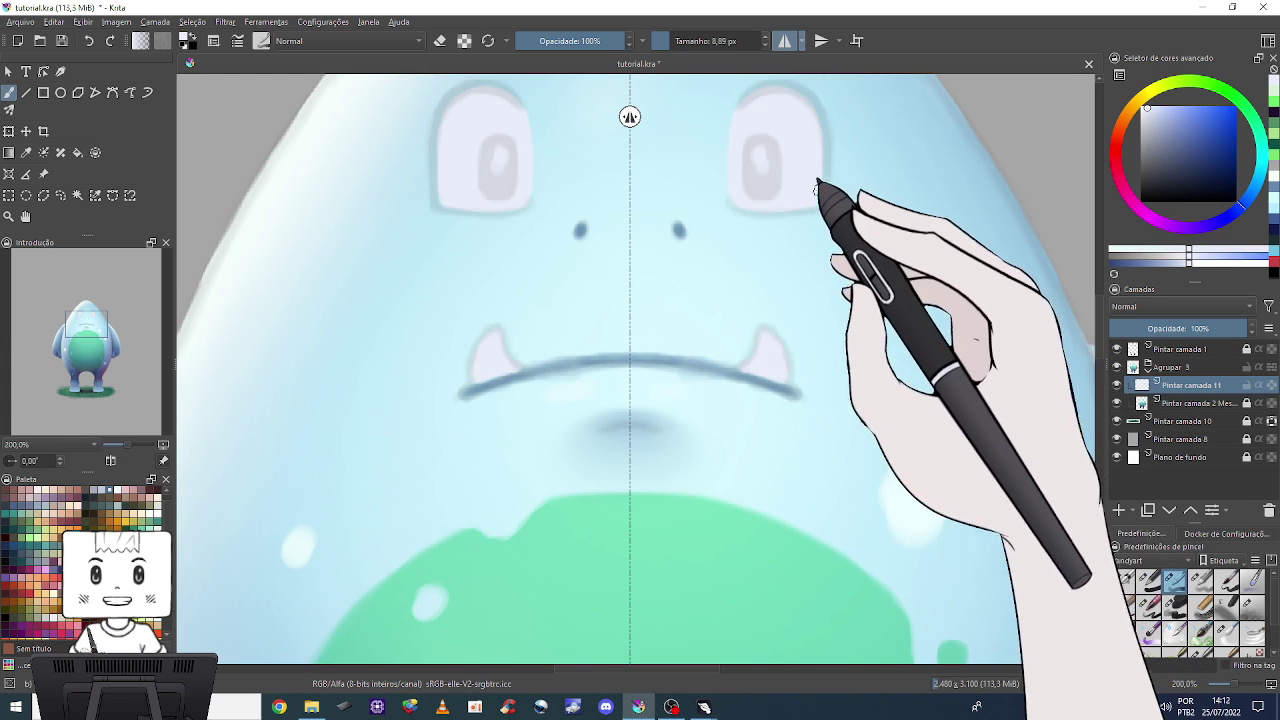
{"action": "scroll", "coordinate": [840, 220], "scroll_direction": "up", "scroll_amount": 3}
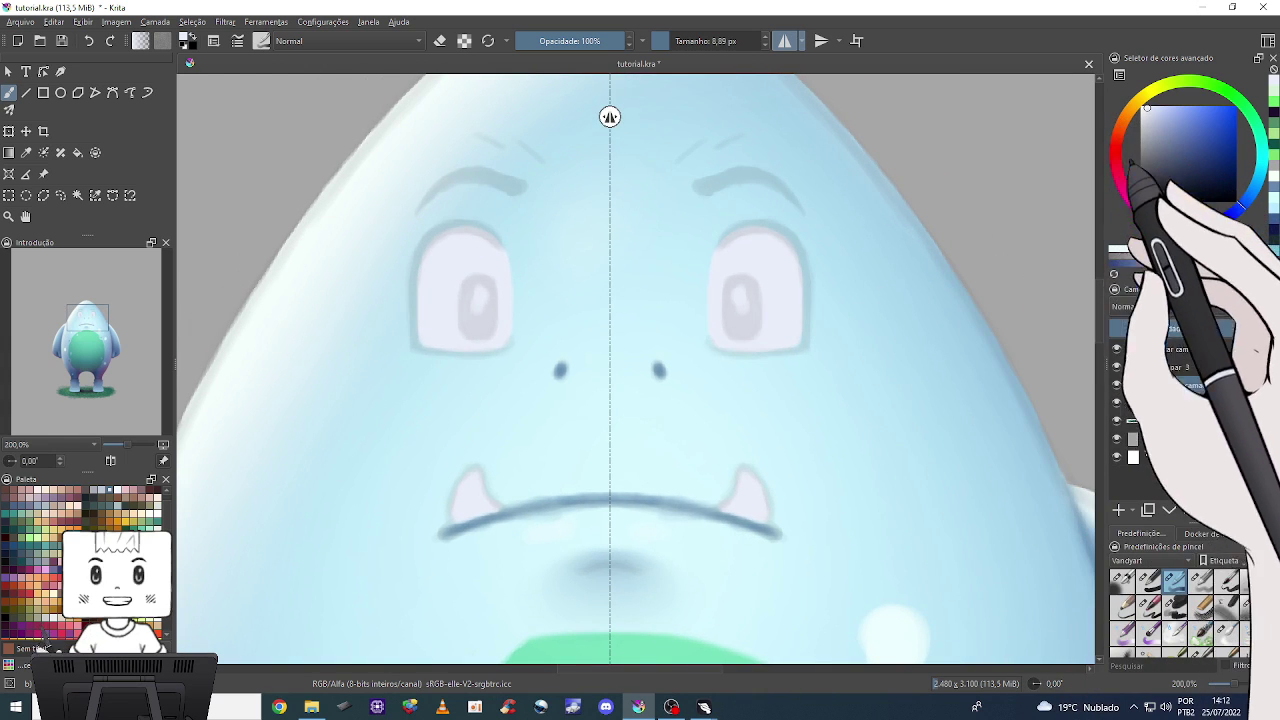
Hide the eyebrow, pupil and eye-outline layer, then pick a new colour and smaller brush preset.
{"action": "left_click", "coordinate": [1114, 348]}
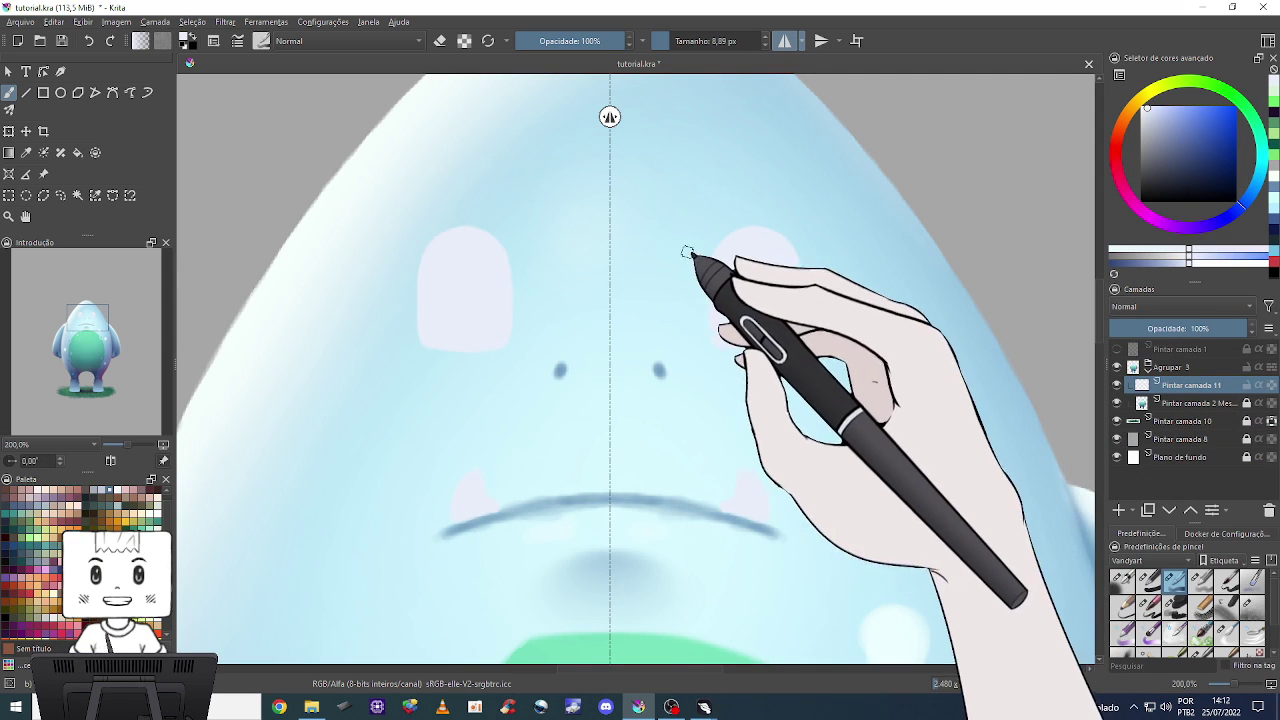
{"action": "key", "text": "minus"}
{"action": "key", "text": "minus"}
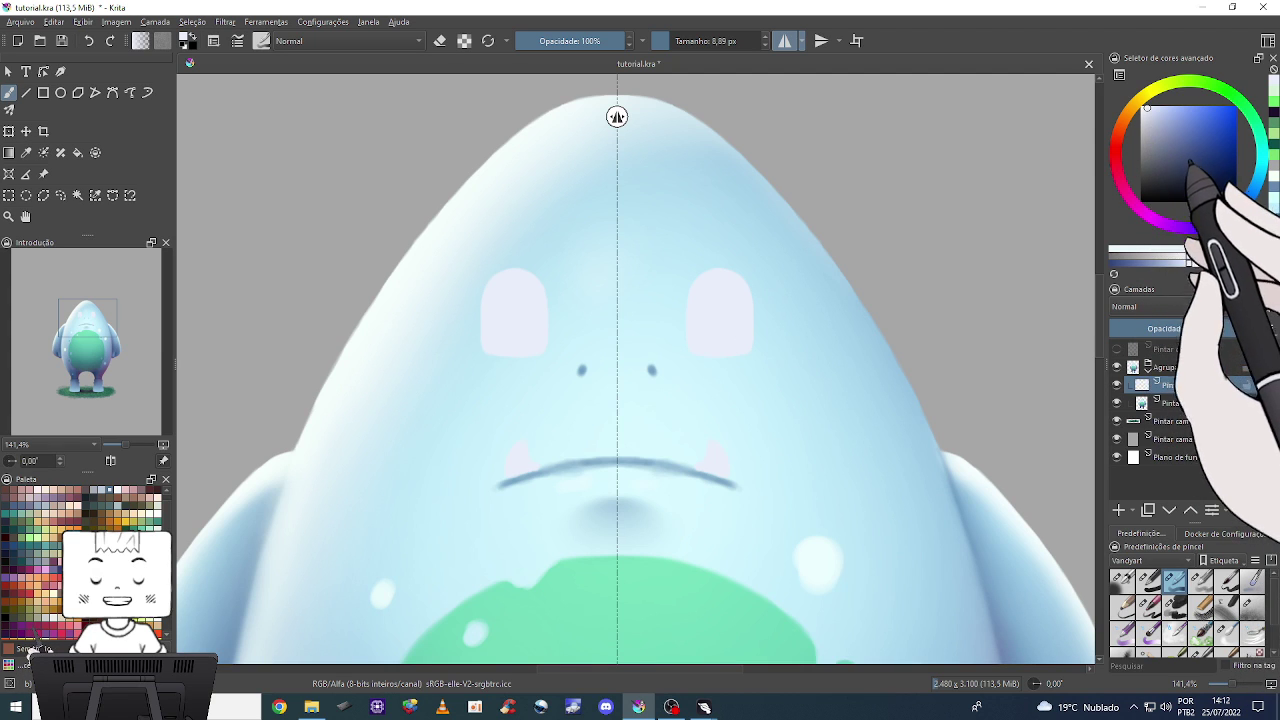
{"action": "left_click", "coordinate": [1153, 140]}
{"action": "left_click_drag", "start_coordinate": [1153, 140], "coordinate": [1157, 150]}
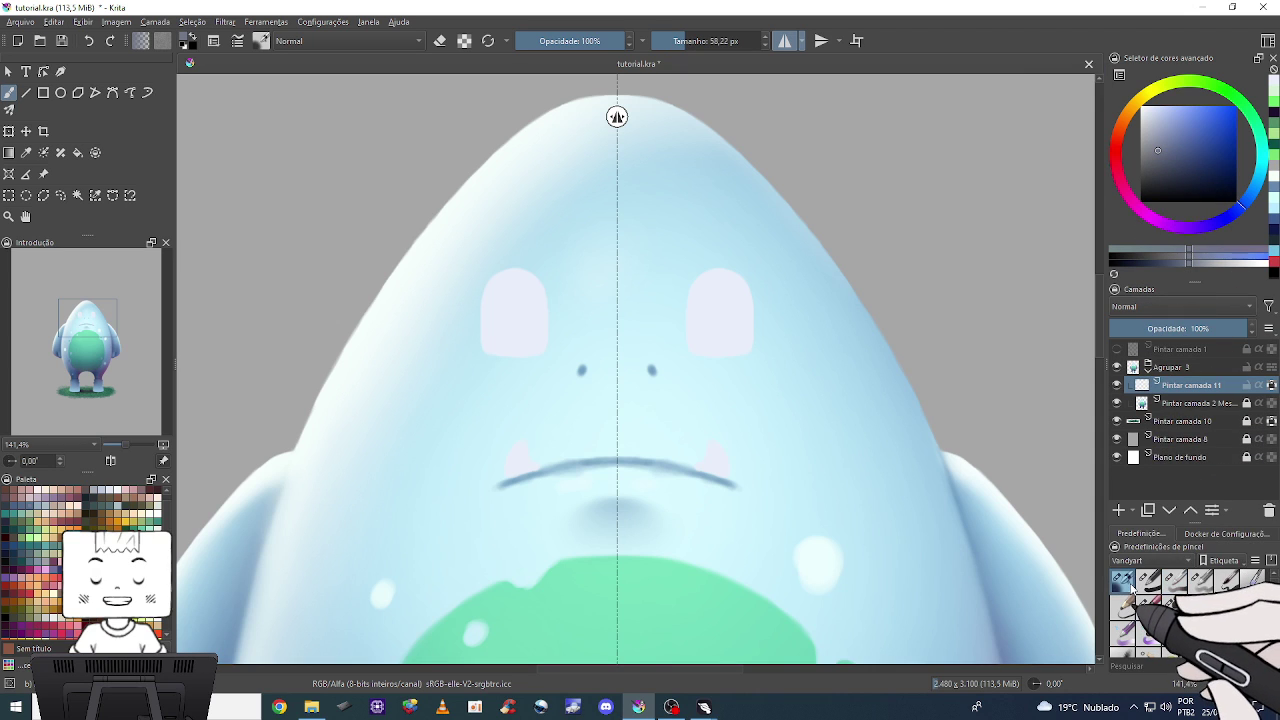
{"action": "left_click", "coordinate": [1131, 588]}
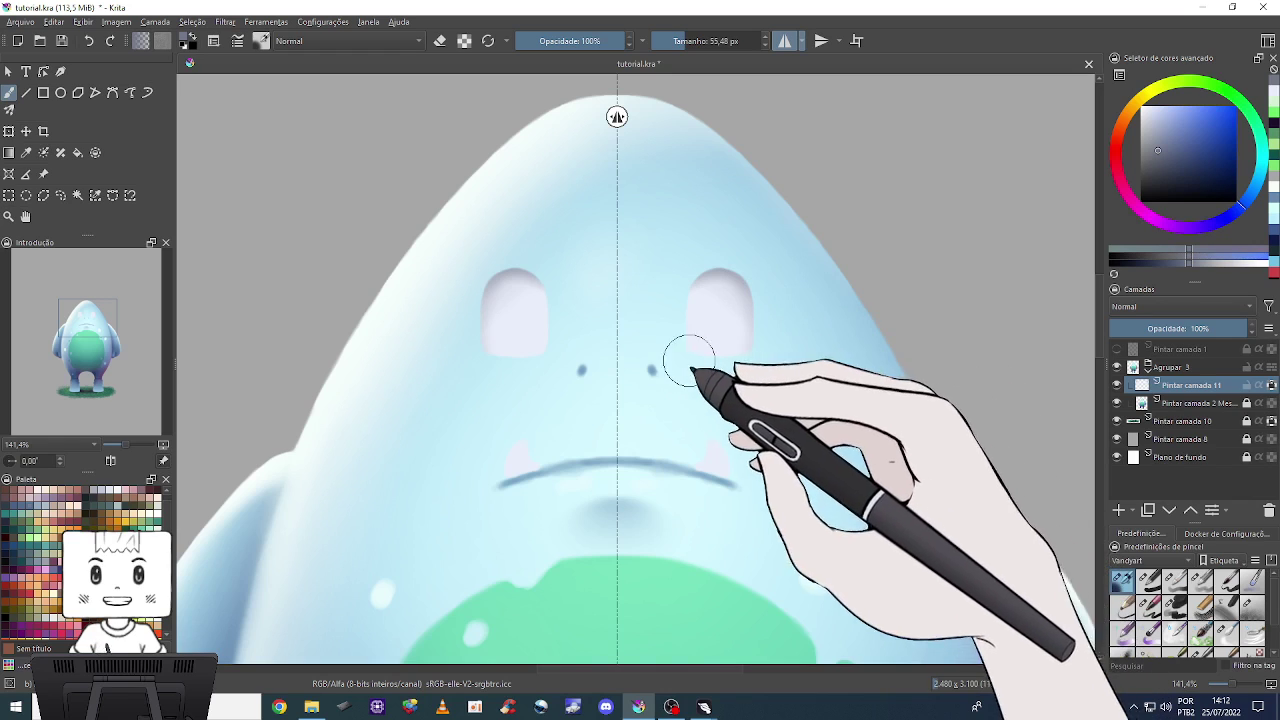
{"action": "key", "text": "bracketleft"}
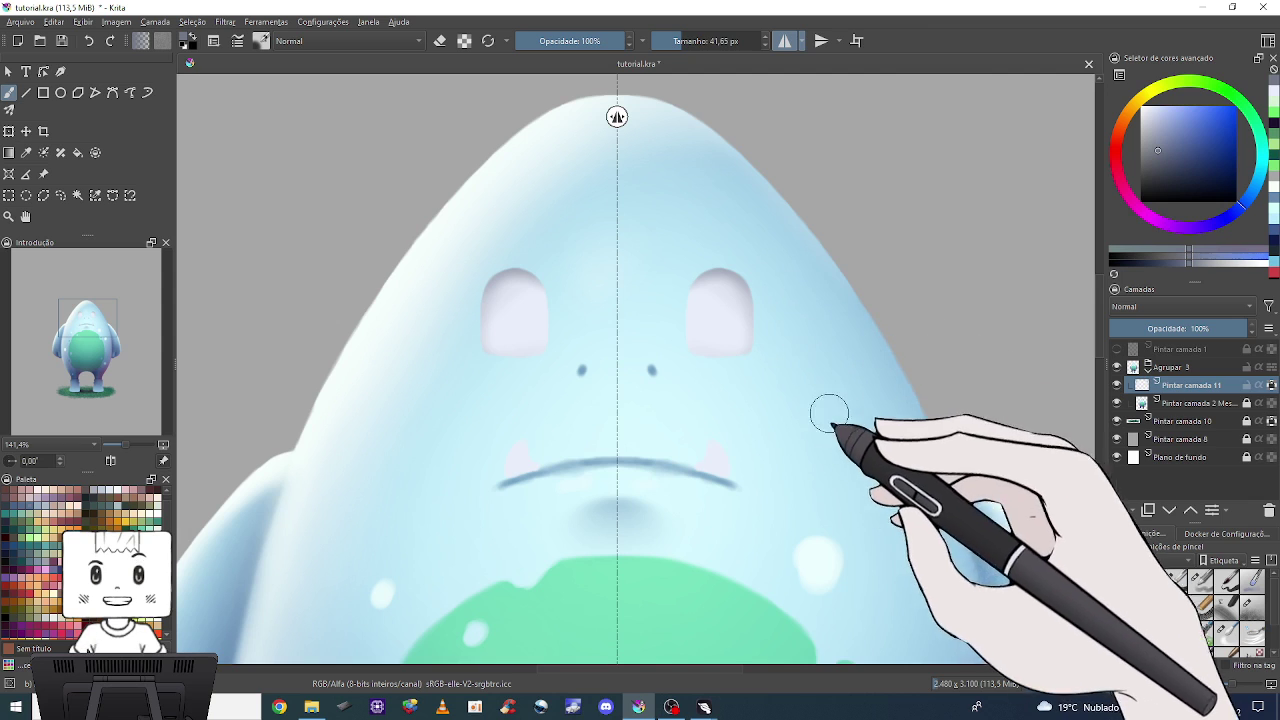
Sample the eye's near-white and a face colour, and turn off mirrored painting.
{"action": "left_click_drag", "start_coordinate": [720, 256], "coordinate": [728, 266]}
{"action": "left_click", "coordinate": [724, 270], "text": "ctrl"}
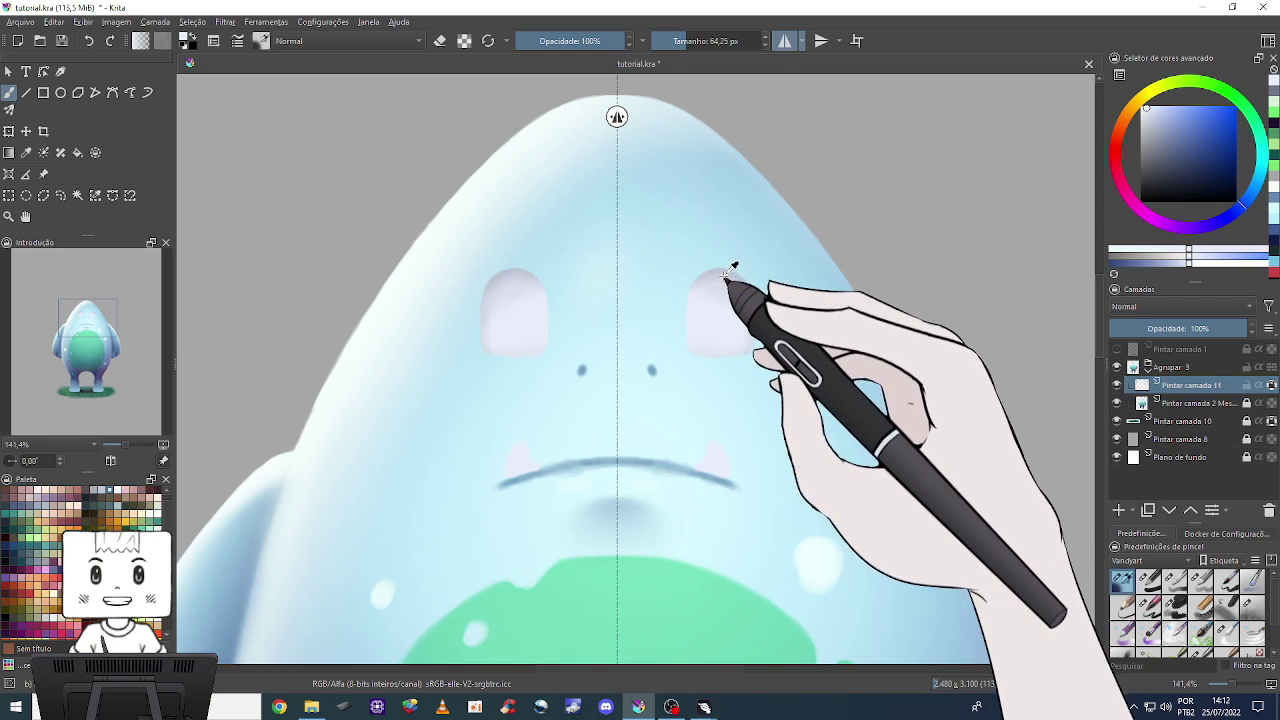
{"action": "left_click", "coordinate": [664, 314], "text": "ctrl"}
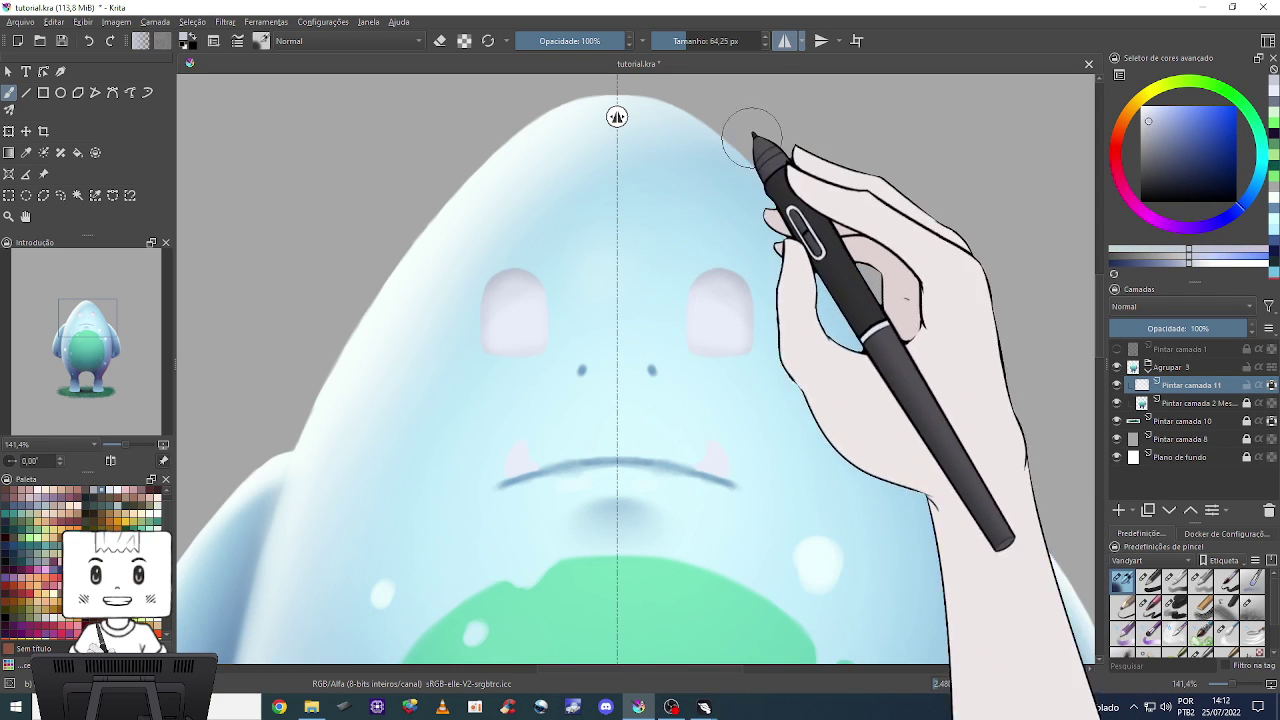
{"action": "left_click", "coordinate": [784, 41]}
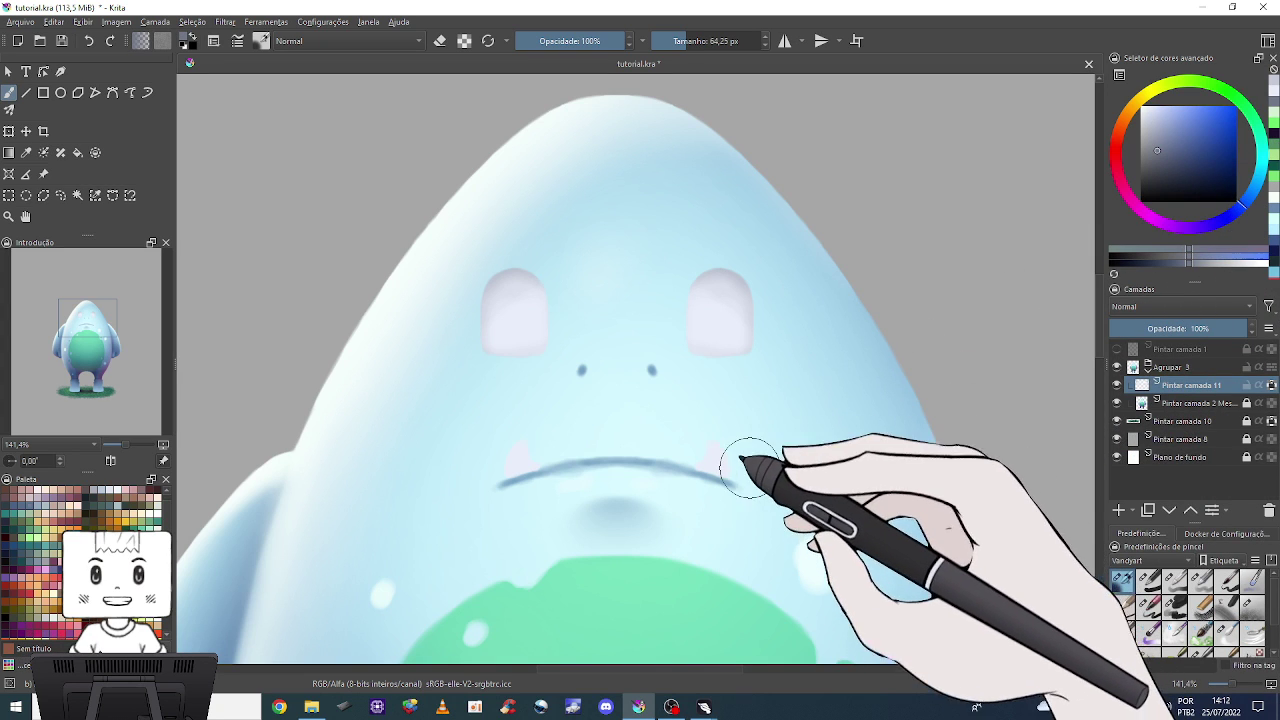
Try covering the mouth line with sampled skin colour, then undo the stroke.
{"action": "left_click", "coordinate": [735, 478], "text": "ctrl"}
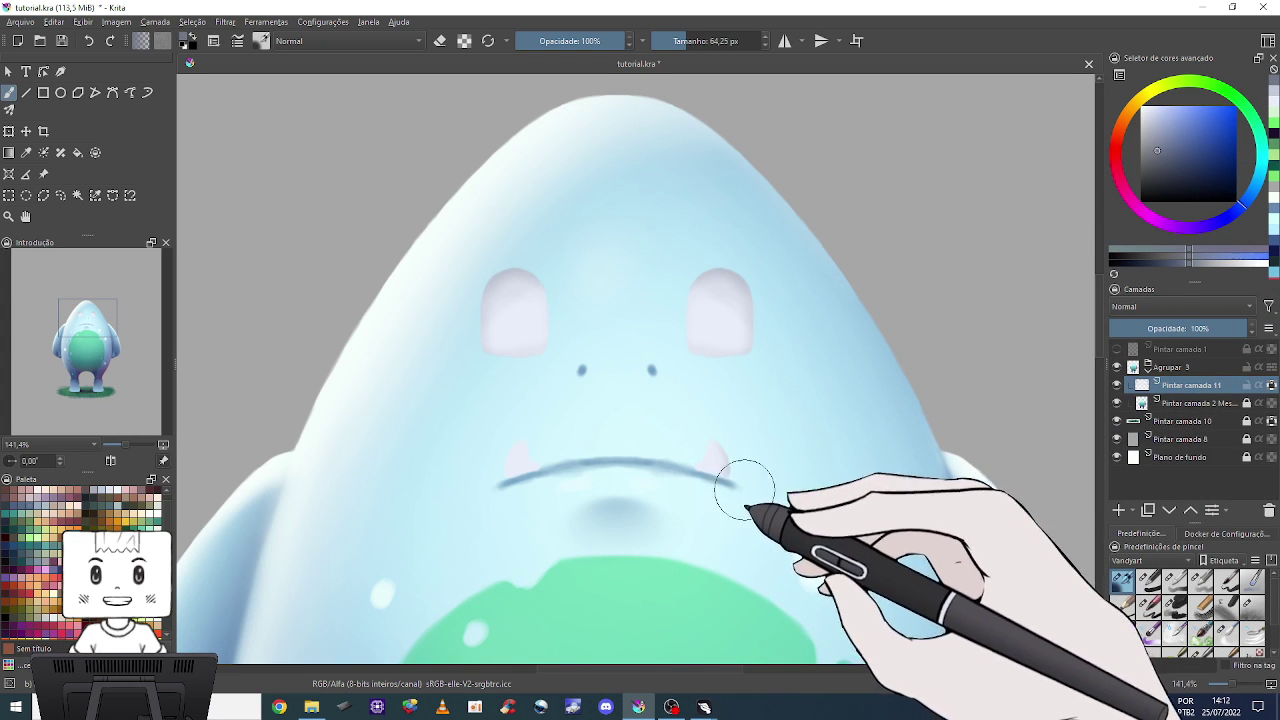
{"action": "left_click_drag", "start_coordinate": [736, 452], "coordinate": [545, 457]}
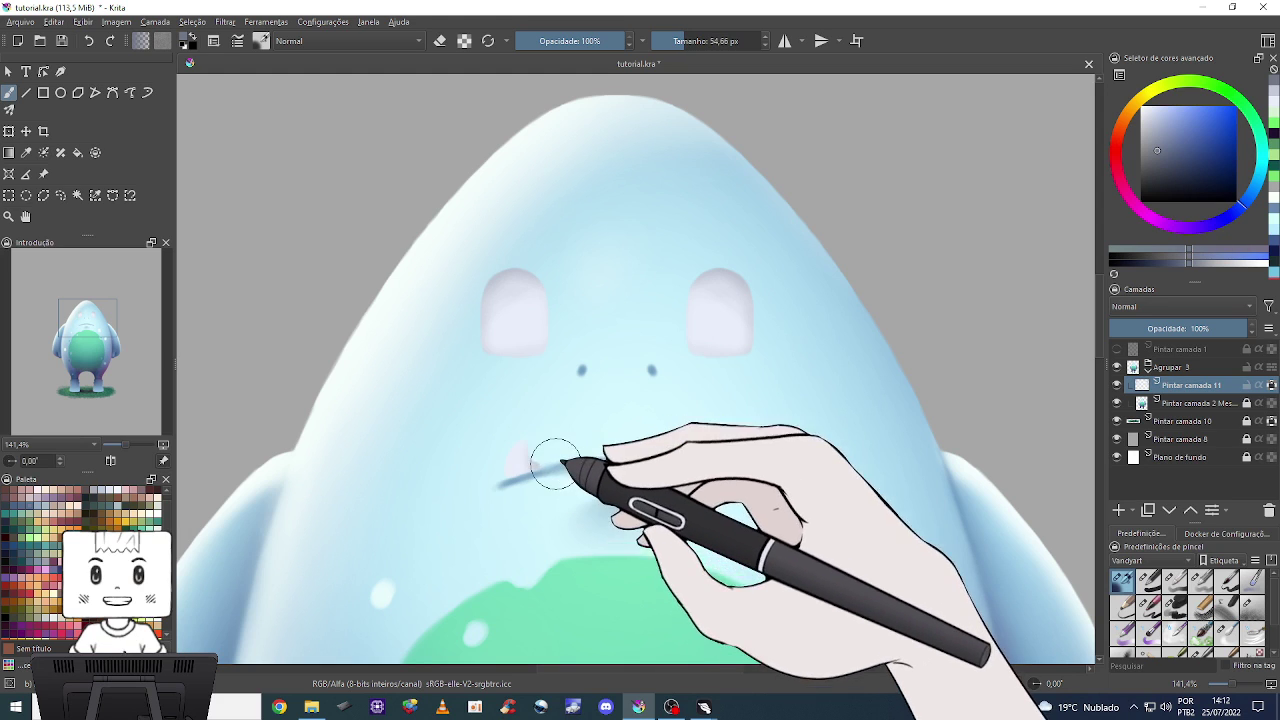
{"action": "key", "text": "ctrl+z"}
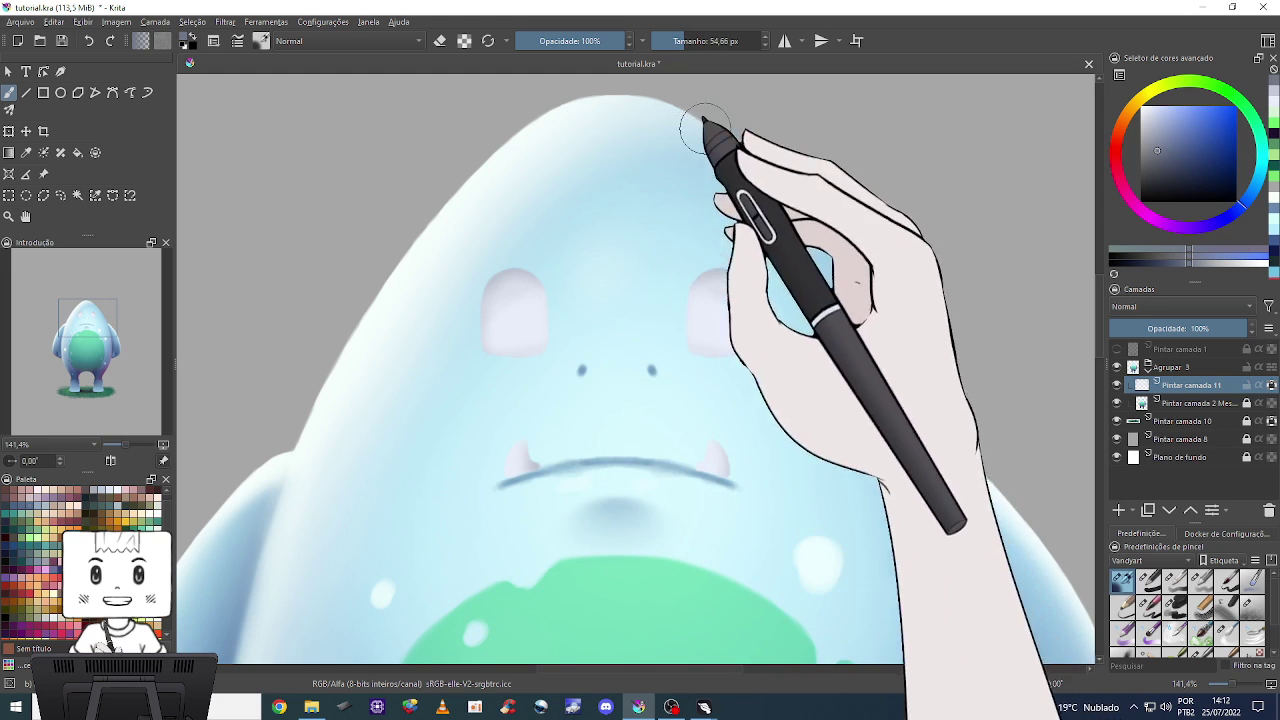
{"action": "left_click_drag", "start_coordinate": [747, 407], "coordinate": [802, 337]}
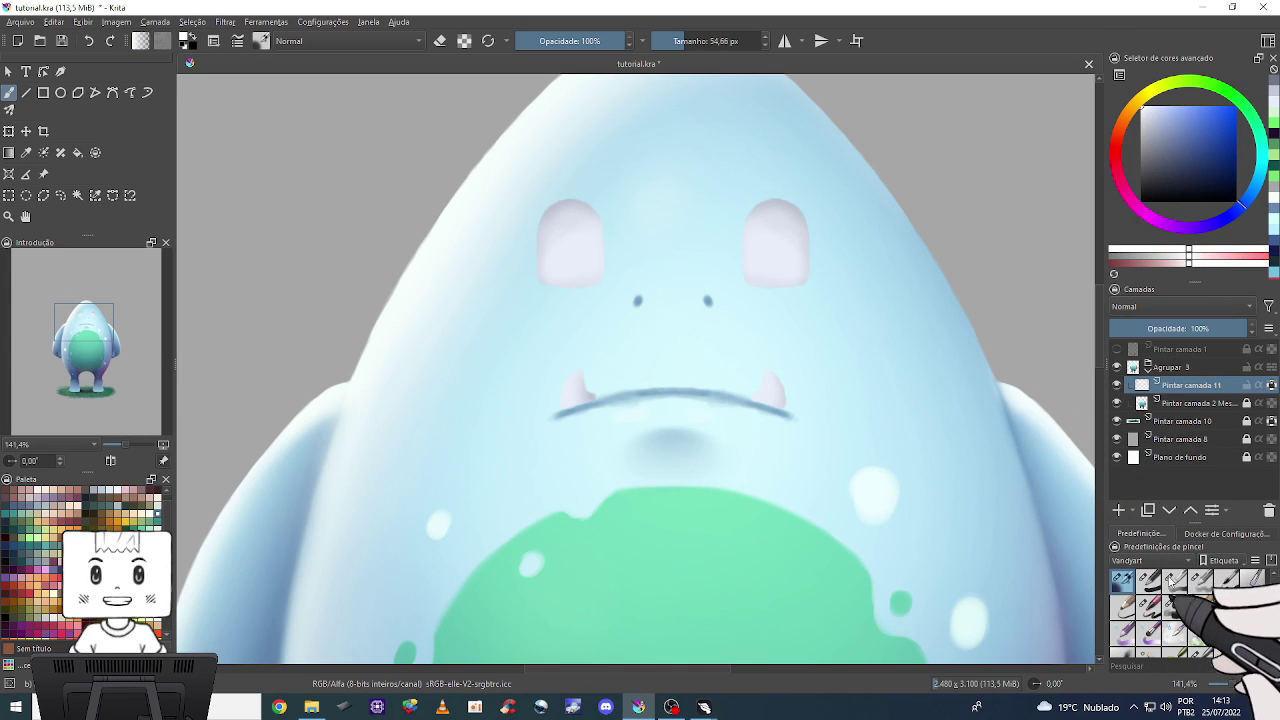
With a new, smaller brush preset, redraw the curved mouth line and the right fang.
{"action": "left_click", "coordinate": [1175, 580]}
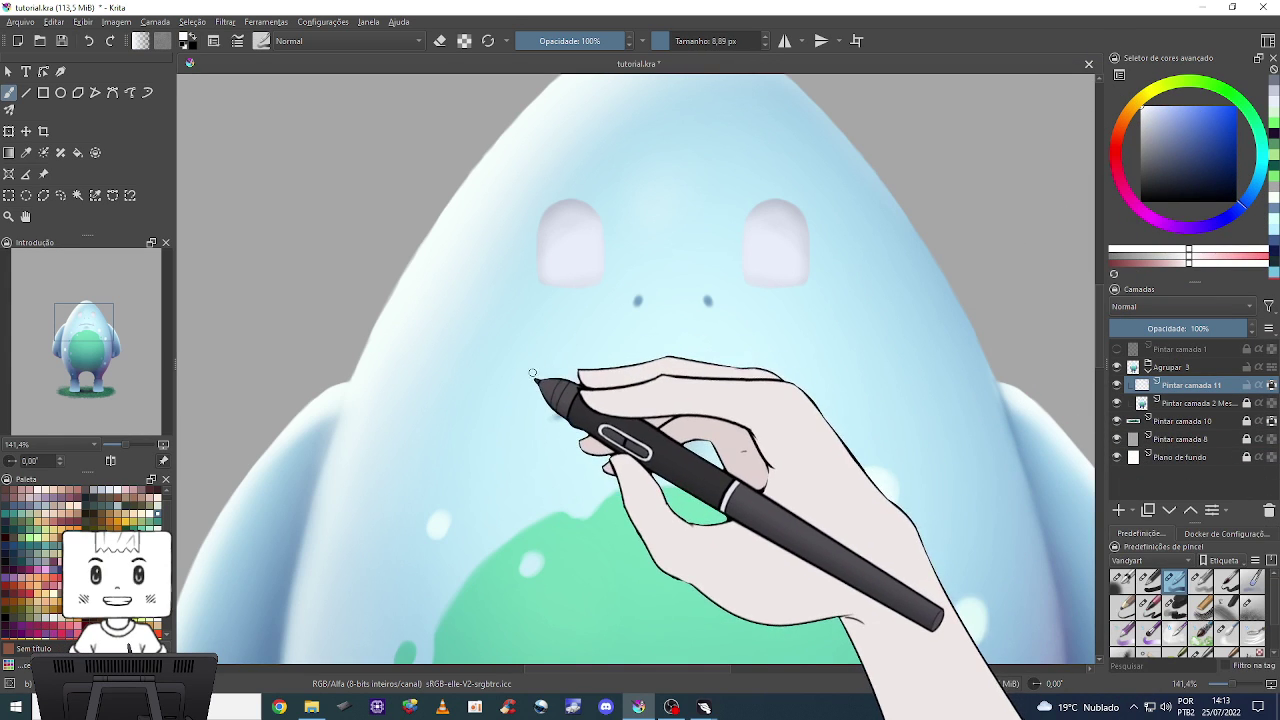
{"action": "mouse_move", "coordinate": [566, 405]}
{"action": "left_mouse_down"}
{"action": "mouse_move", "coordinate": [790, 412]}
{"action": "mouse_move", "coordinate": [772, 398]}
{"action": "left_mouse_up"}
{"action": "key", "text": "bracketleft"}
{"action": "key", "text": "bracketleft"}
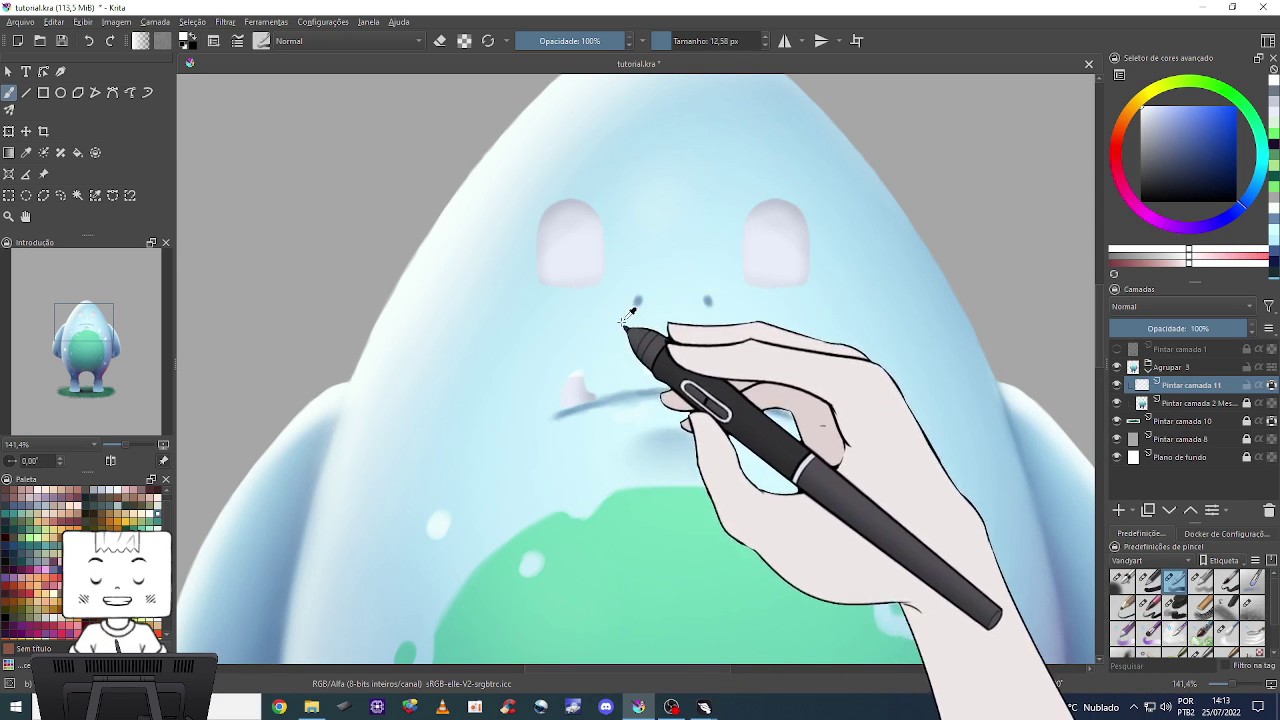
{"action": "key", "text": "bracketleft"}
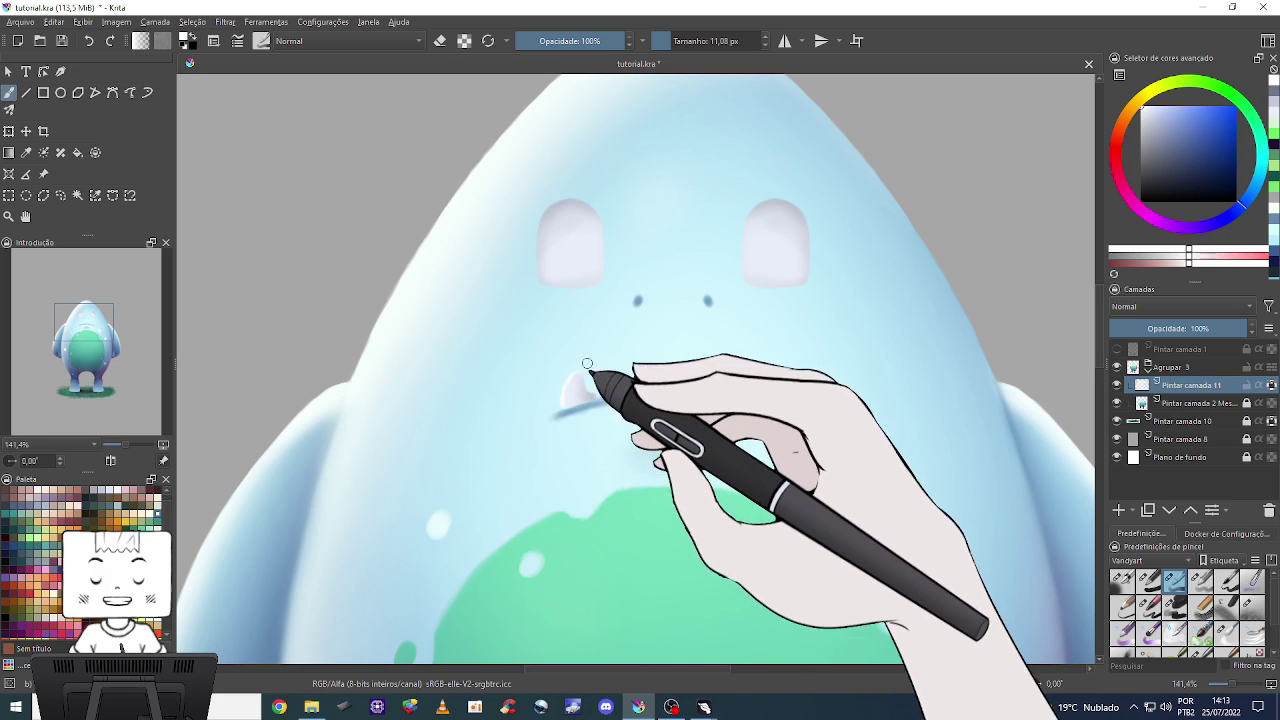
{"action": "left_click_drag", "start_coordinate": [567, 374], "coordinate": [760, 370]}
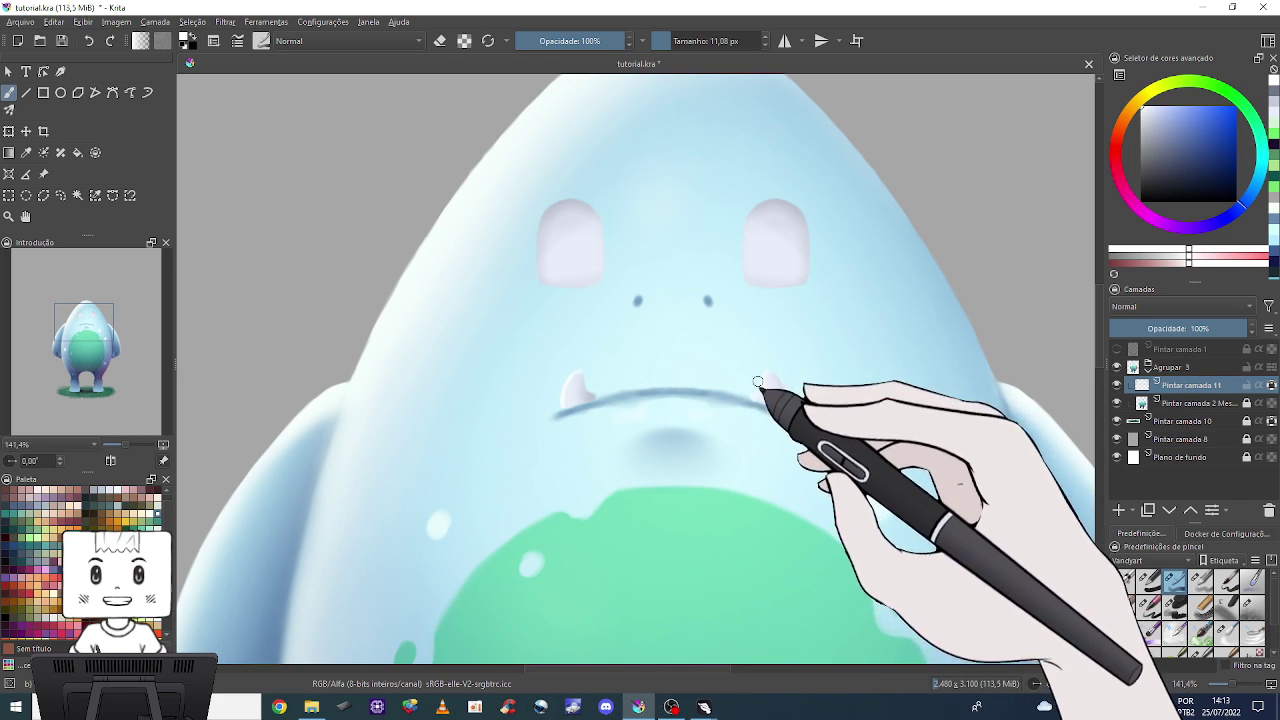
{"action": "left_click_drag", "start_coordinate": [762, 372], "coordinate": [770, 400]}
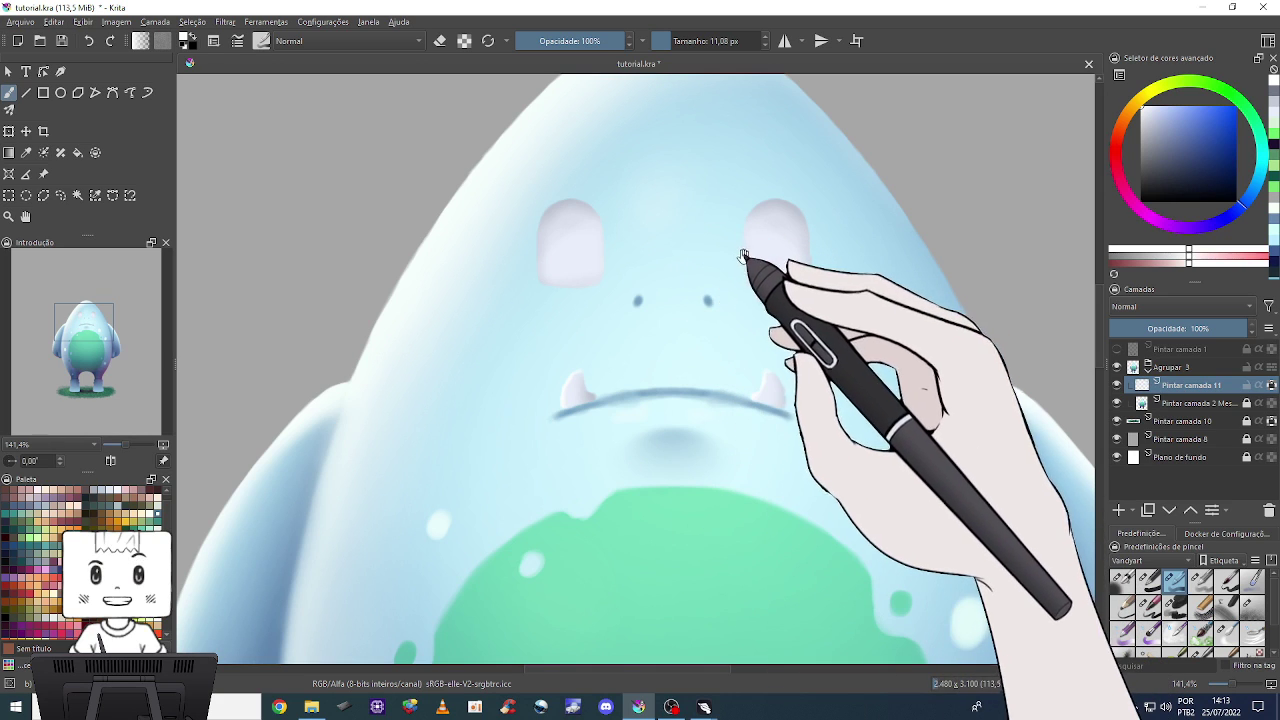
{"action": "left_click_drag", "start_coordinate": [763, 276], "coordinate": [777, 278]}
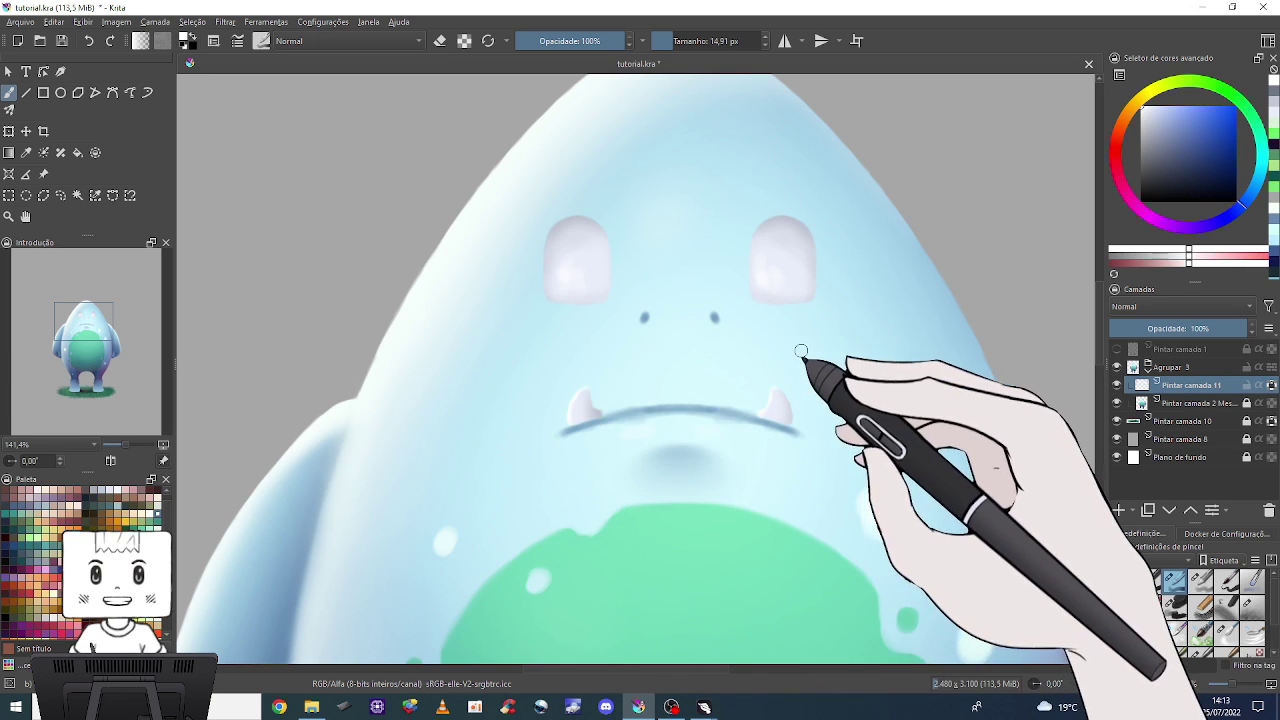
{"action": "key", "text": "minus"}
{"action": "key", "text": "minus"}
{"action": "key", "text": "minus"}
{"action": "key", "text": "plus"}
{"action": "key", "text": "plus"}
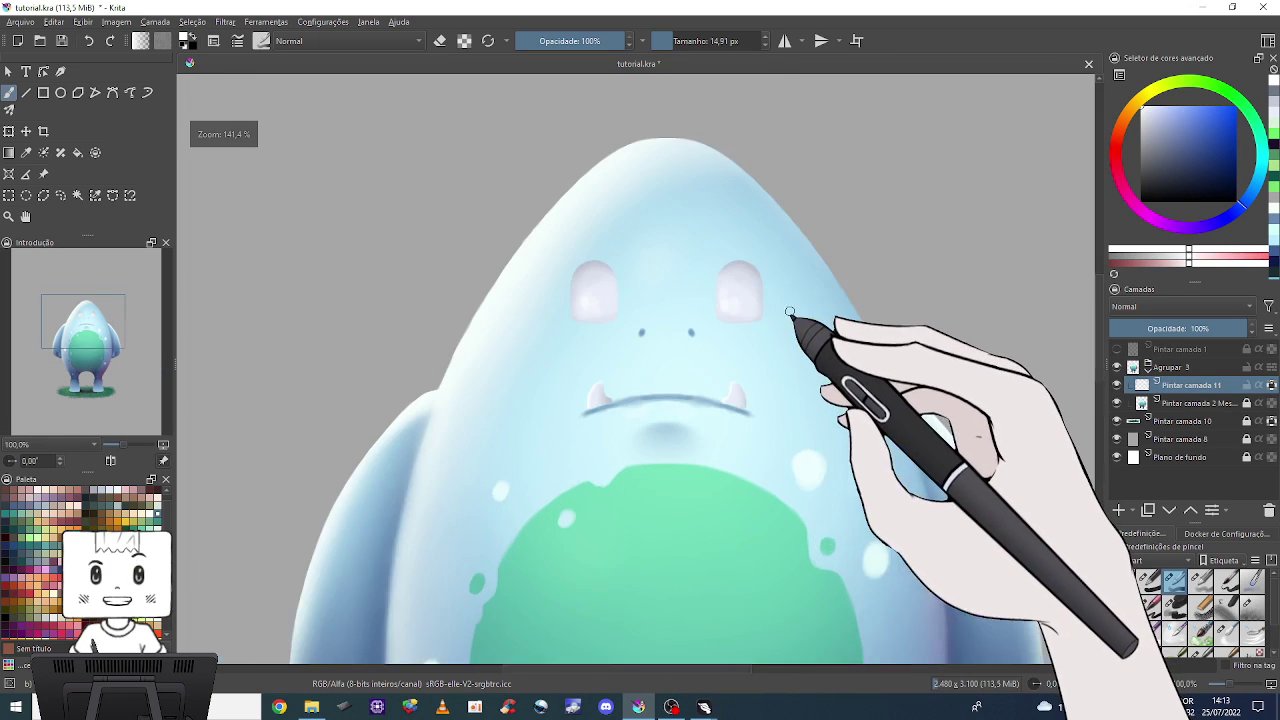
{"action": "key", "text": "plus"}
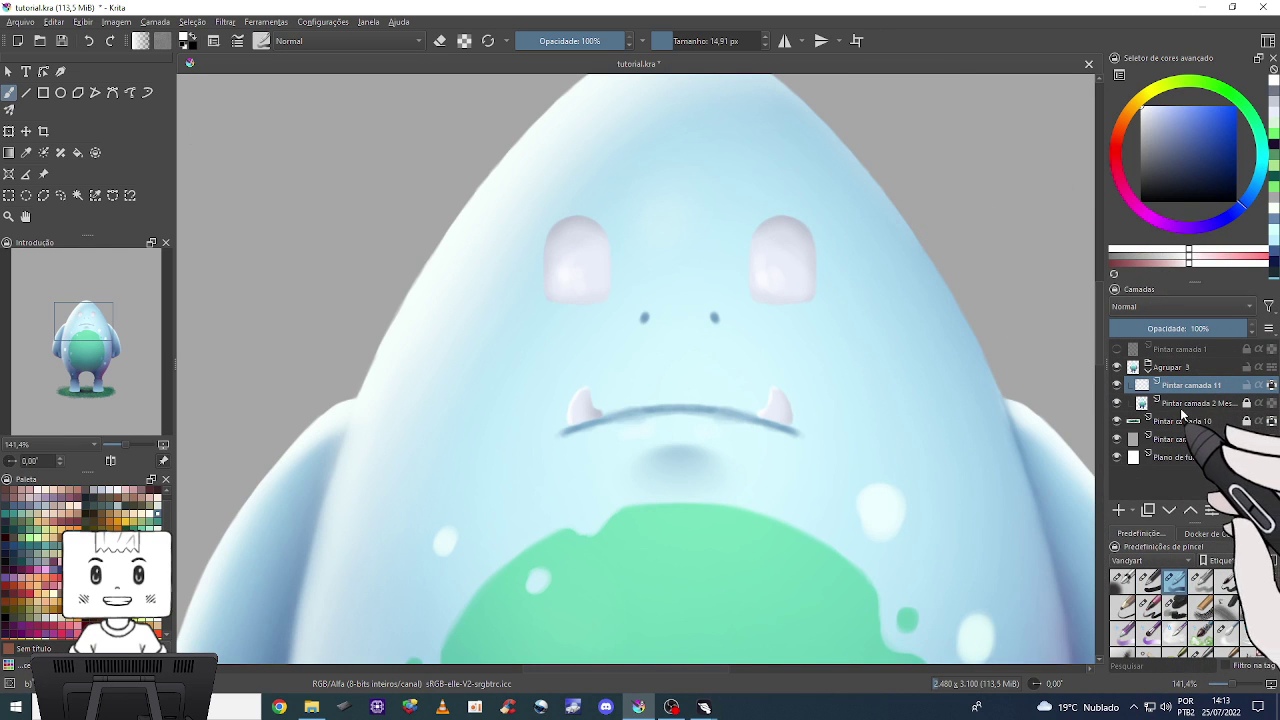
Select the layer below the mouth layer, sample light blue from the face, and pick a smaller brush preset.
{"action": "left_click", "coordinate": [1165, 403]}
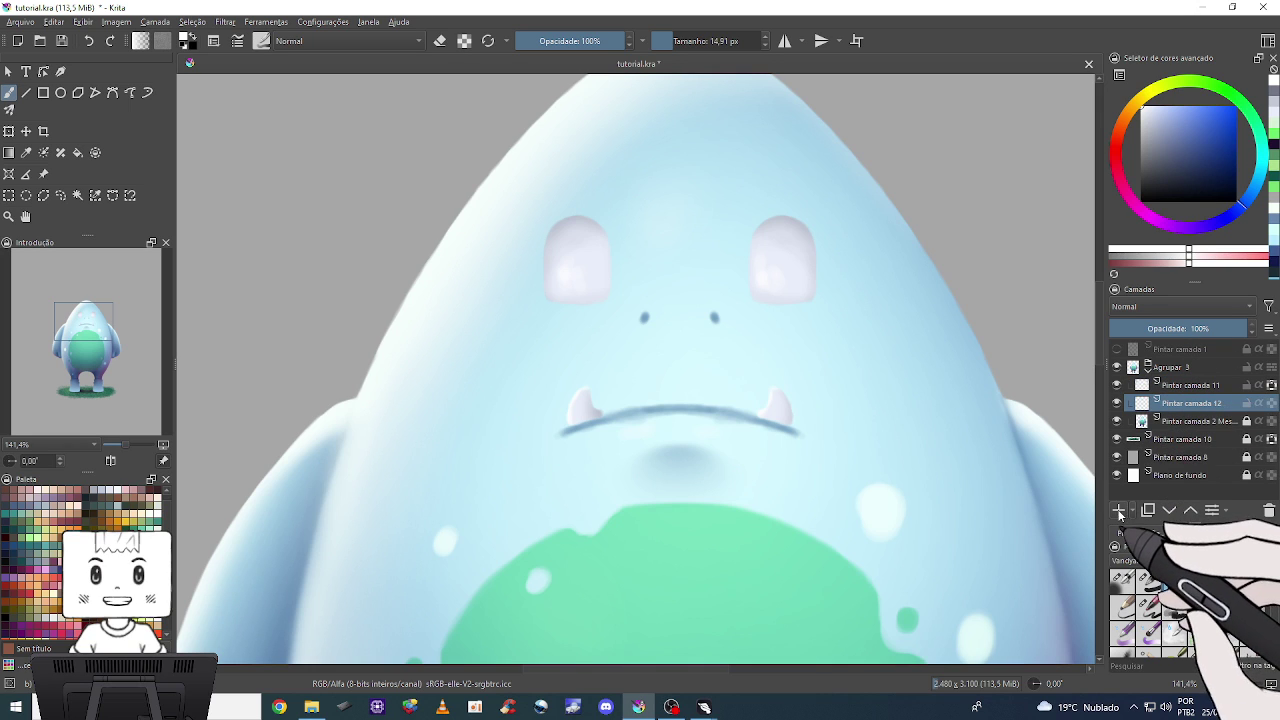
{"action": "left_click", "coordinate": [651, 395], "text": "ctrl"}
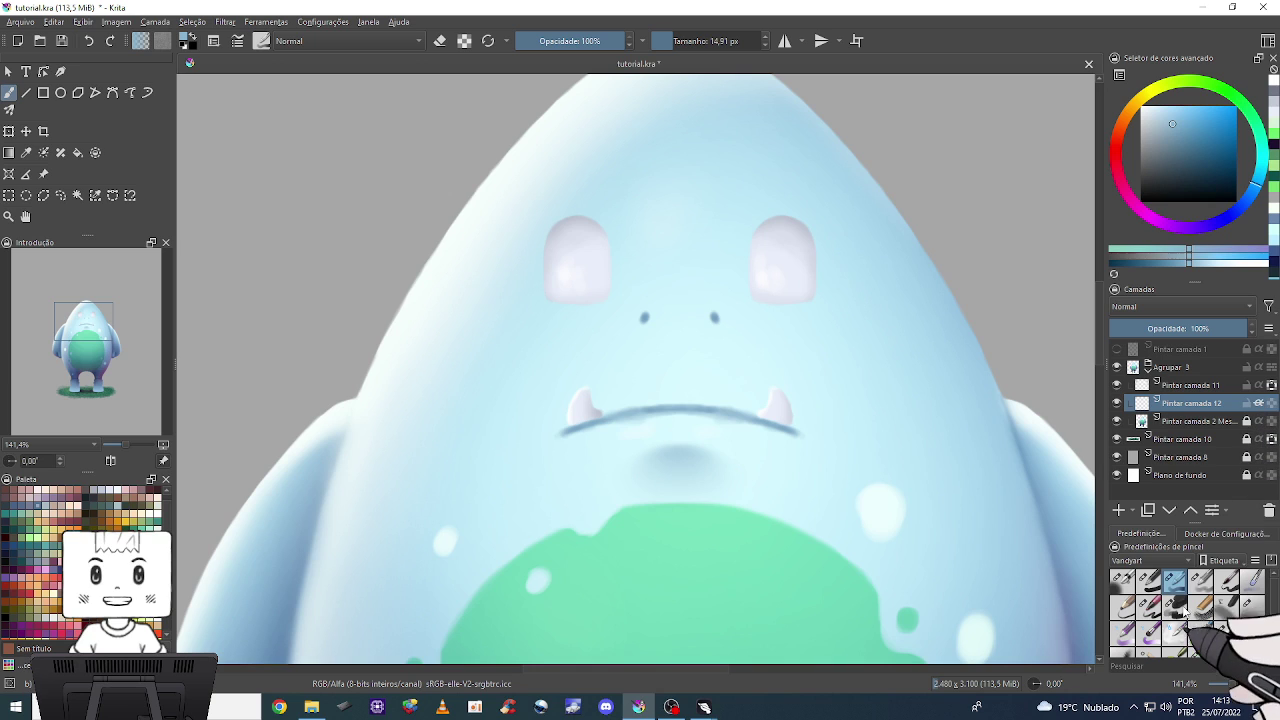
{"action": "left_click", "coordinate": [1124, 580]}
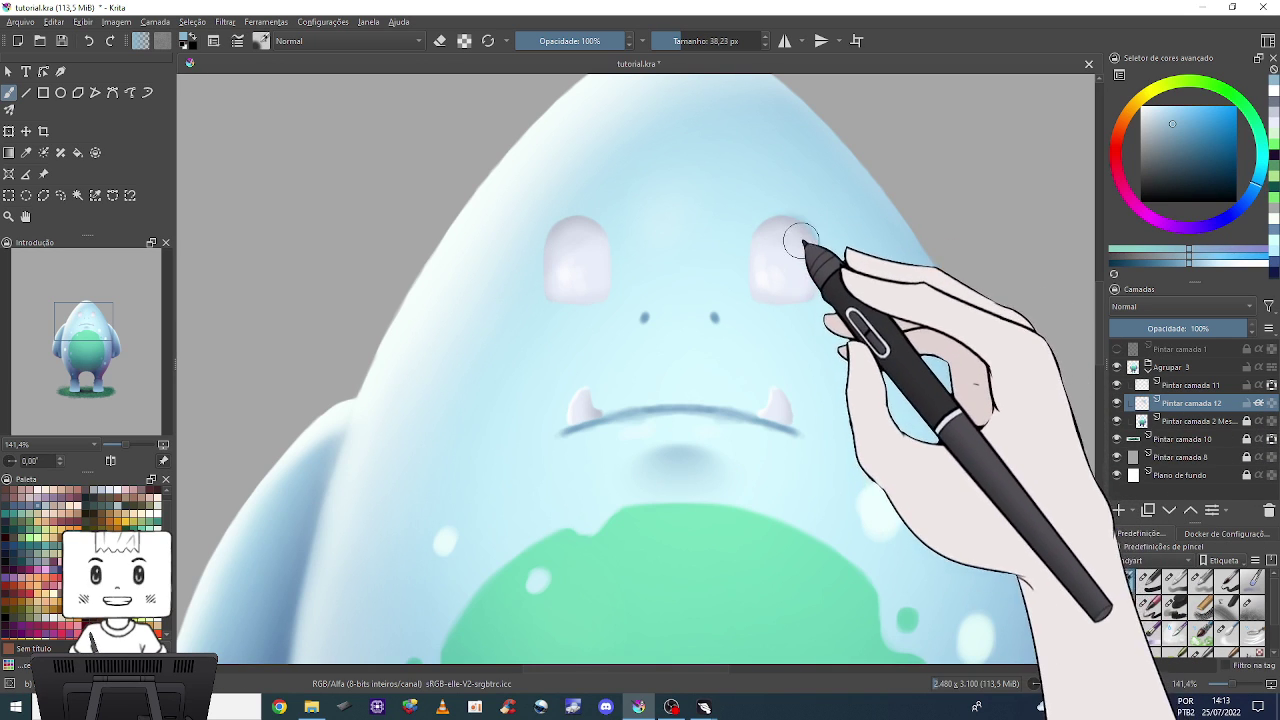
{"action": "key", "text": "bracketleft"}
{"action": "key", "text": "bracketleft"}
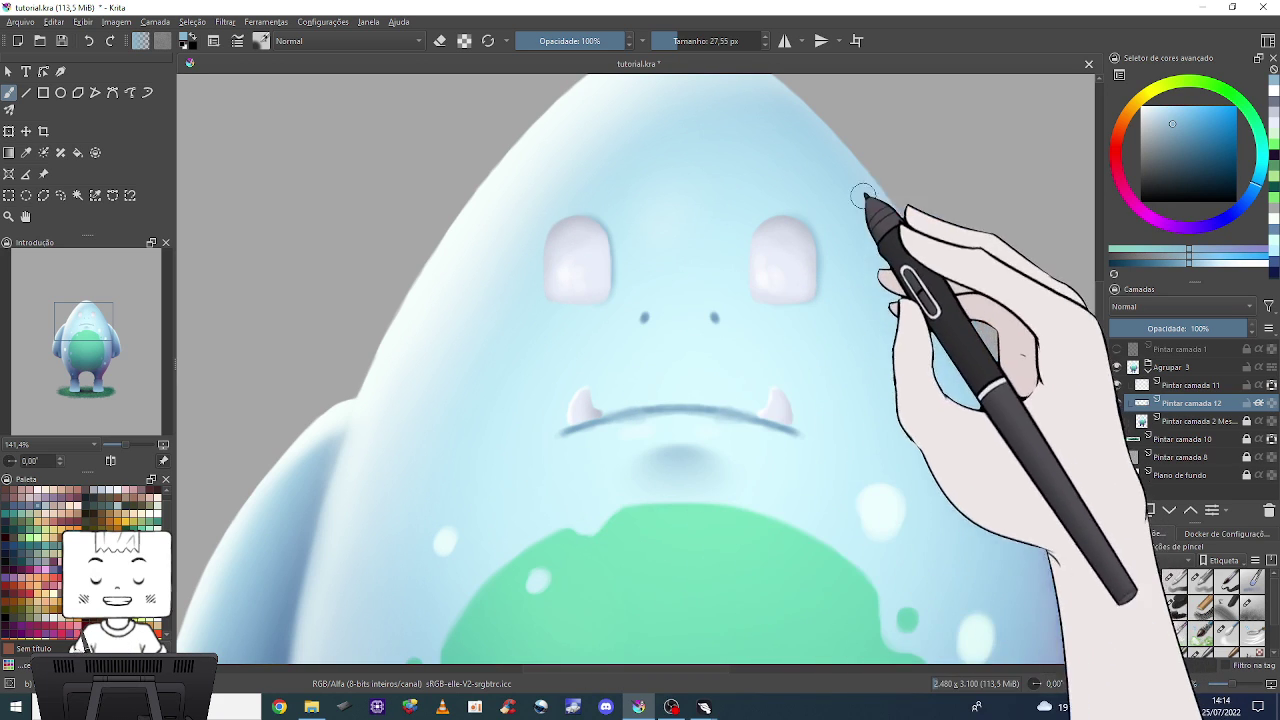
{"action": "key", "text": "minus"}
{"action": "key", "text": "minus"}
{"action": "key", "text": "minus"}
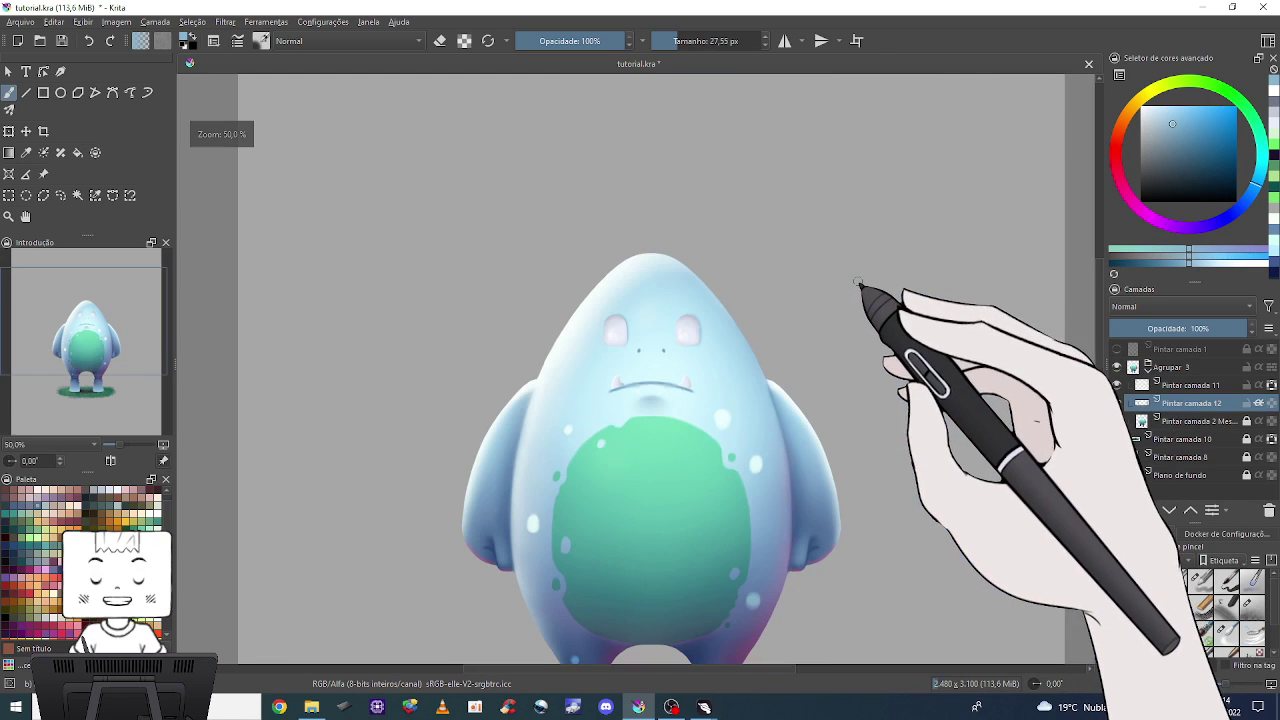
{"action": "key", "text": "plus"}
{"action": "key", "text": "plus"}
{"action": "key", "text": "plus"}
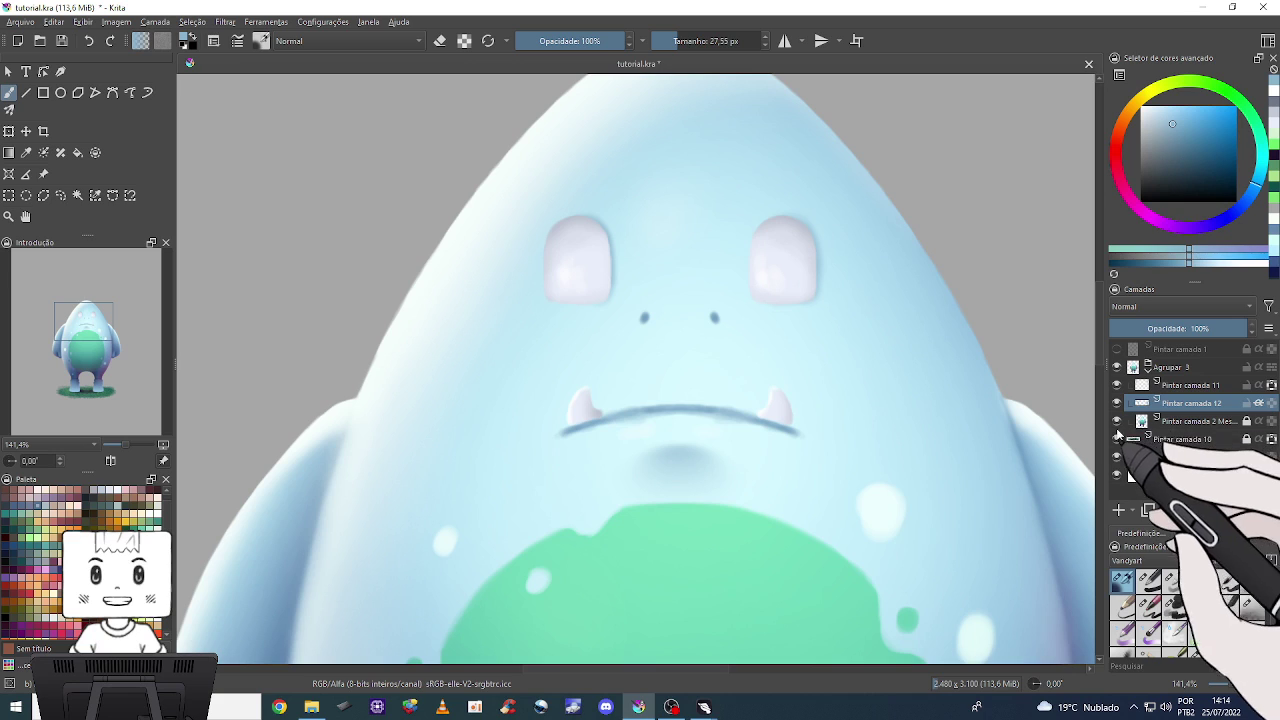
On the face layer, use a smaller soft brush to redraw the mouth line darker and cleaner.
{"action": "left_click", "coordinate": [1118, 444]}
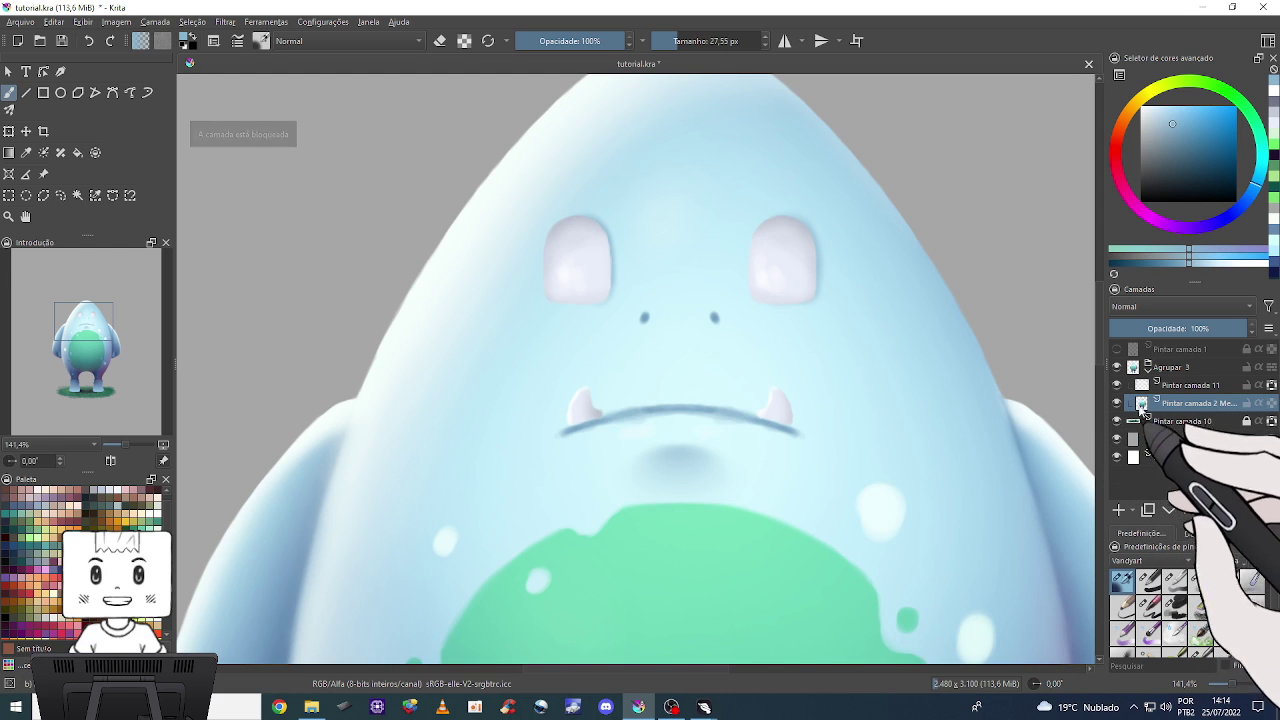
{"action": "left_click", "coordinate": [1117, 405]}
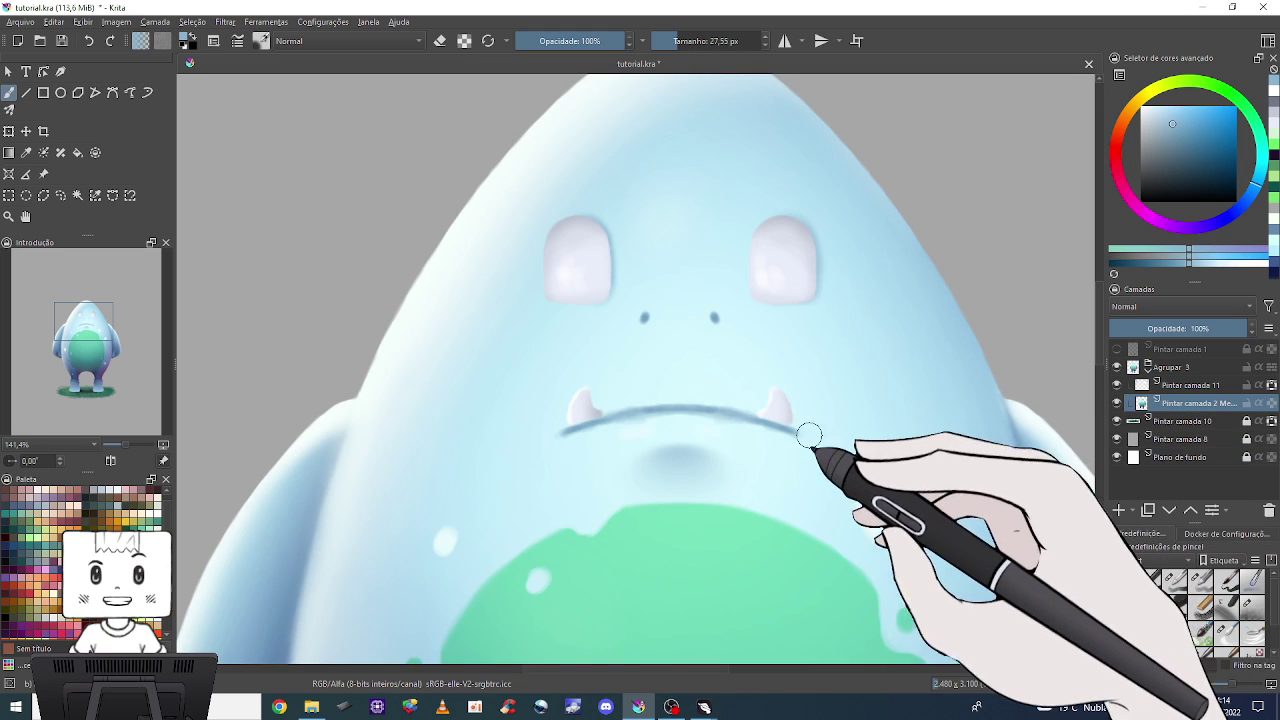
{"action": "left_click", "coordinate": [1225, 632]}
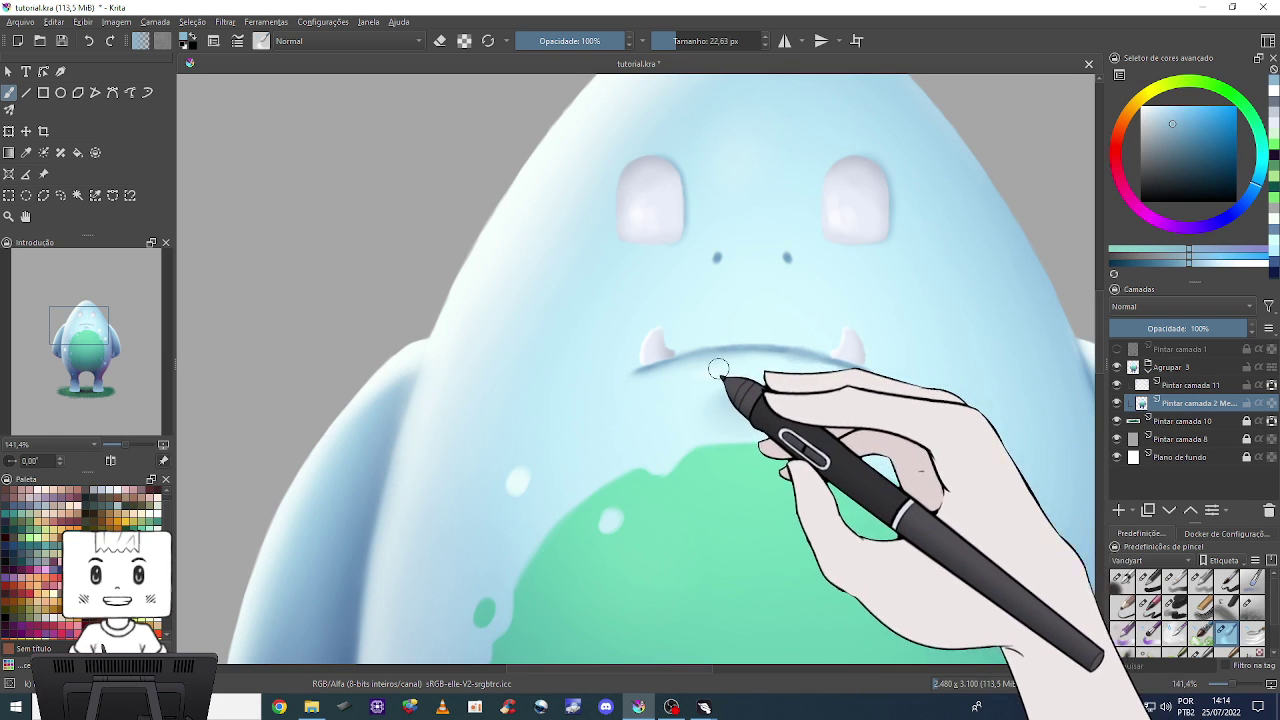
{"action": "mouse_move", "coordinate": [631, 386]}
{"action": "left_mouse_down"}
{"action": "mouse_move", "coordinate": [765, 361]}
{"action": "mouse_move", "coordinate": [843, 370]}
{"action": "mouse_move", "coordinate": [680, 378]}
{"action": "mouse_move", "coordinate": [790, 395]}
{"action": "left_mouse_up"}
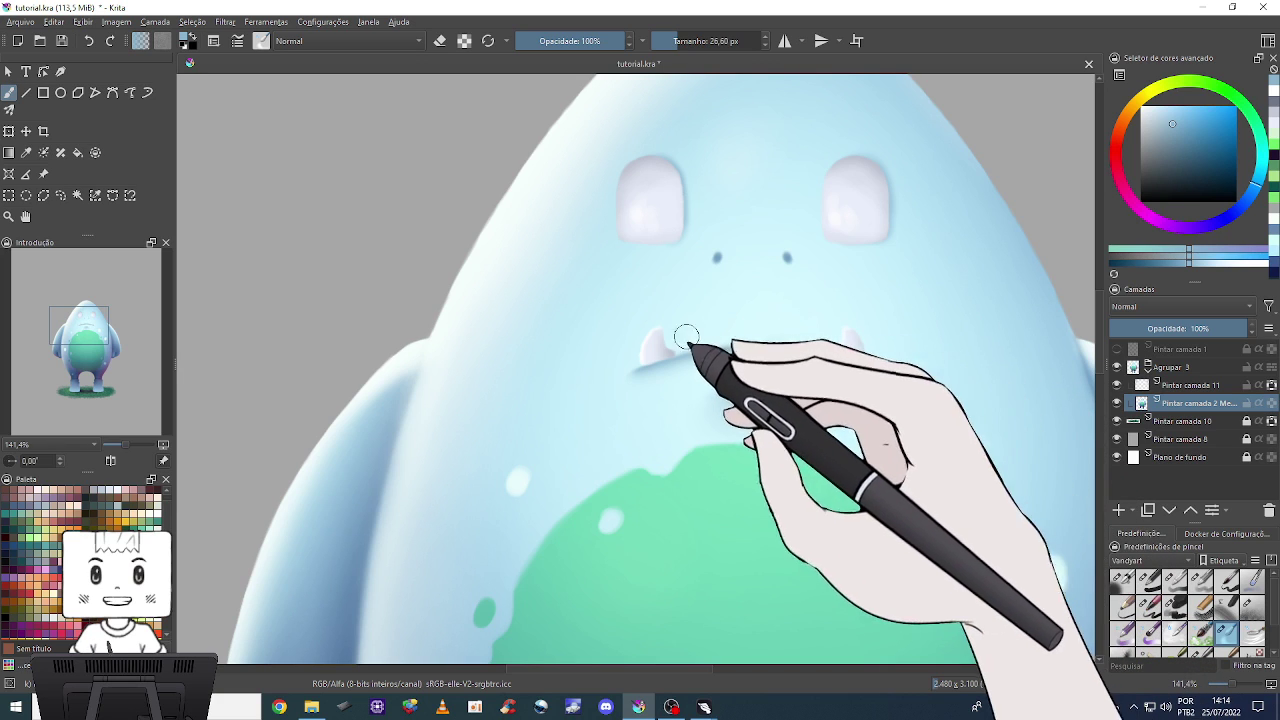
{"action": "left_click_drag", "start_coordinate": [714, 343], "coordinate": [857, 349]}
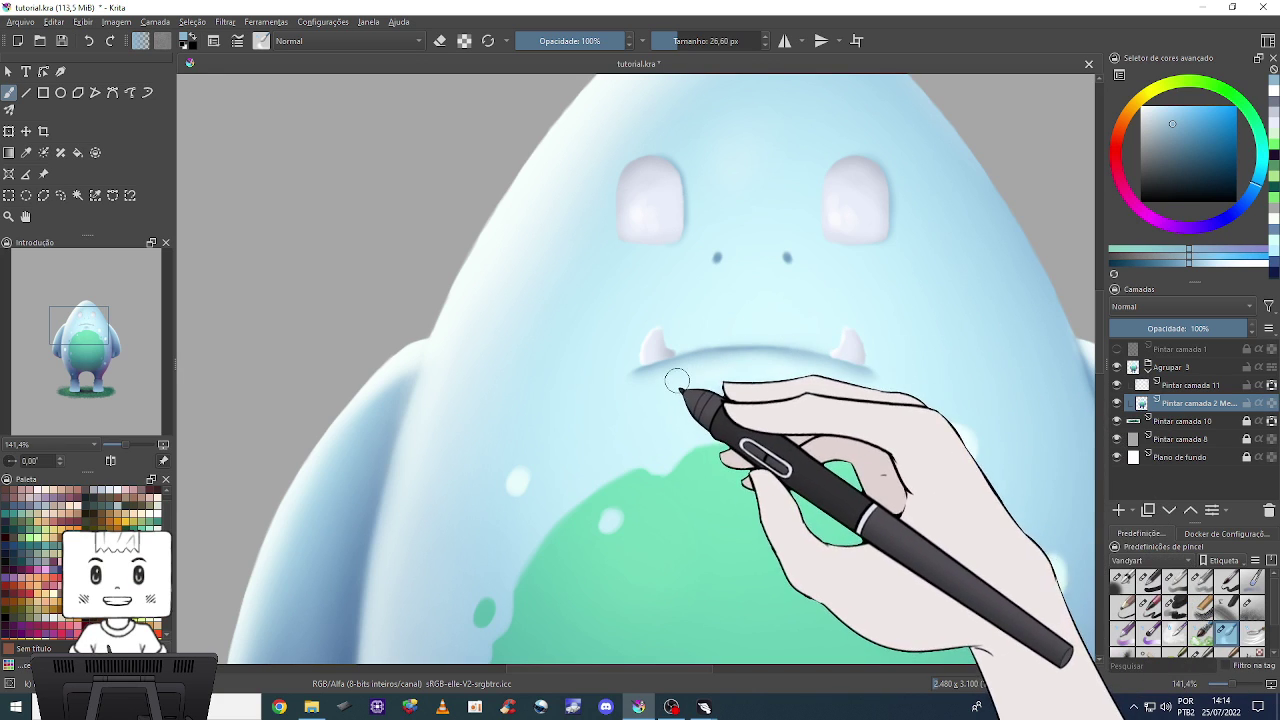
Airbrush a soft shadow under the mouth, undoing the stroke over the right fang.
{"action": "left_click_drag", "start_coordinate": [700, 396], "coordinate": [790, 396]}
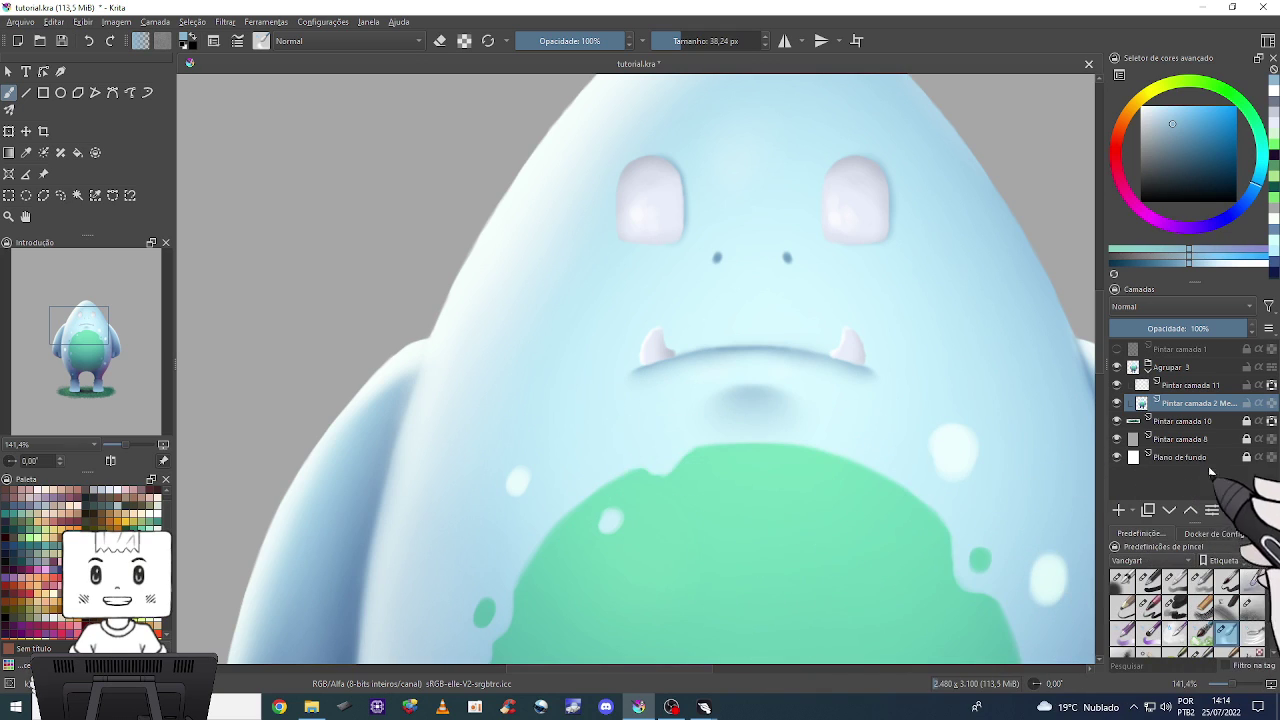
{"action": "left_click", "coordinate": [1123, 580]}
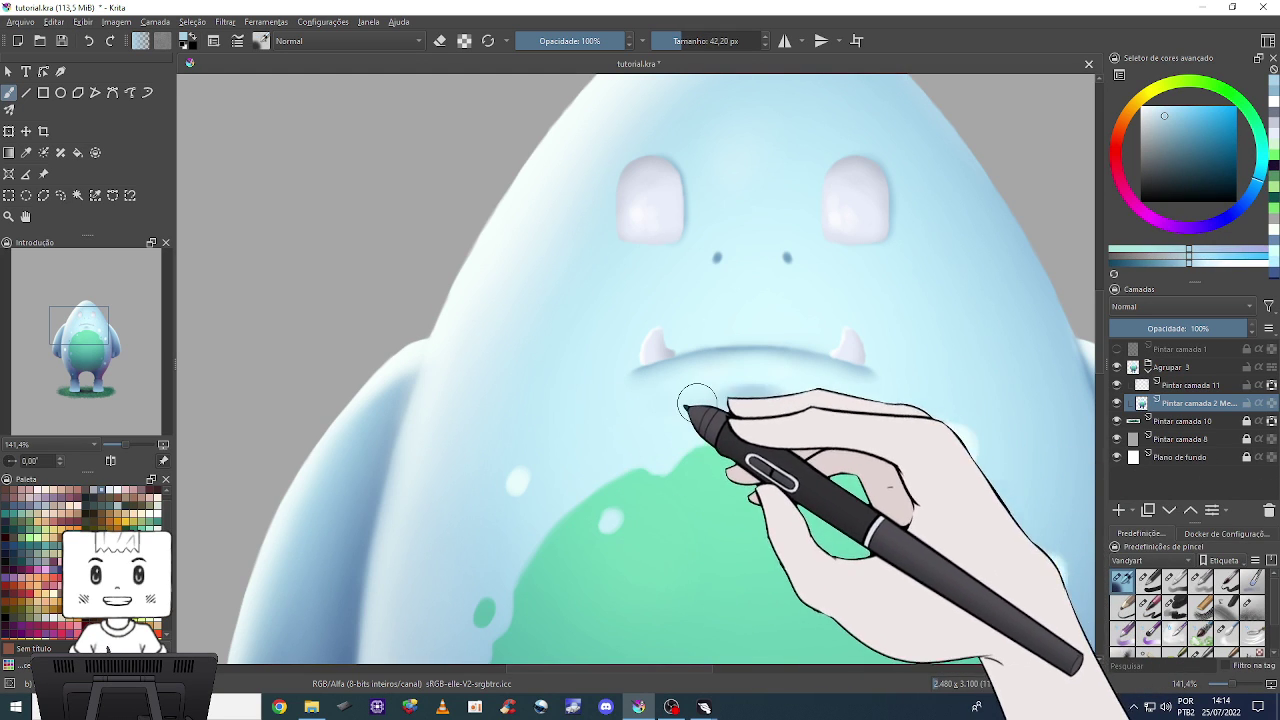
{"action": "left_click_drag", "start_coordinate": [677, 405], "coordinate": [787, 402]}
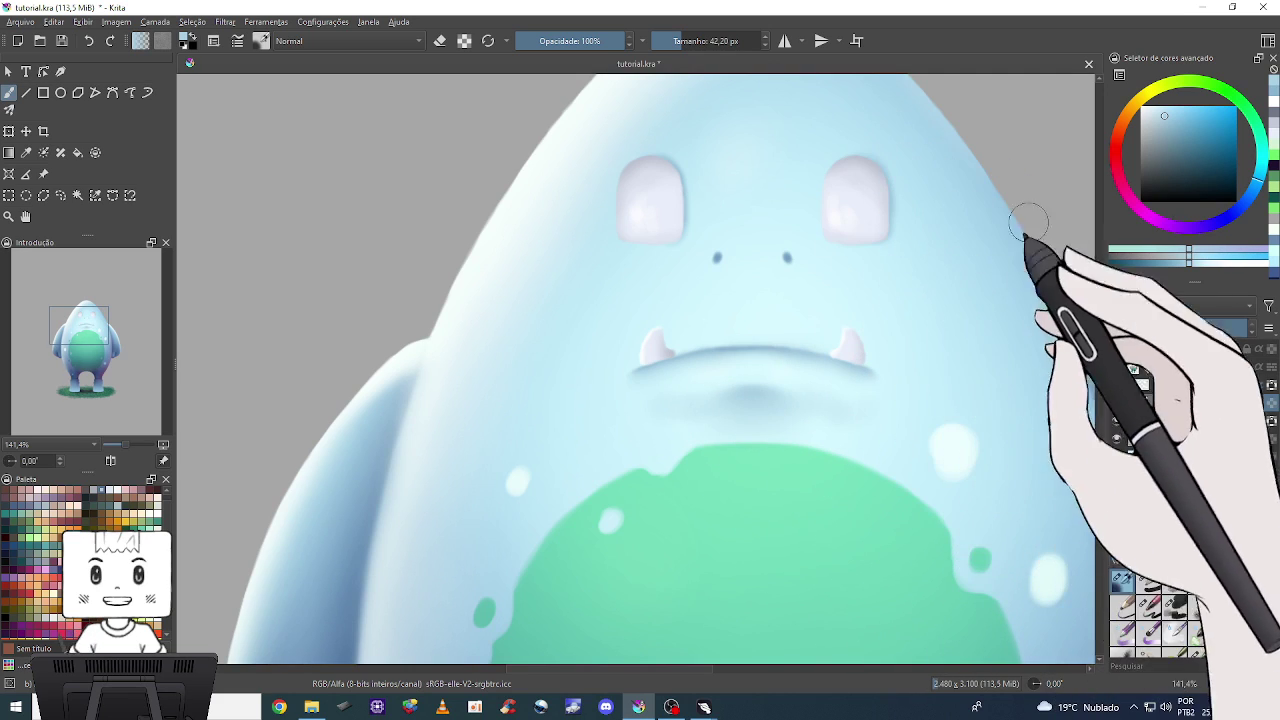
{"action": "left_click_drag", "start_coordinate": [852, 345], "coordinate": [817, 322]}
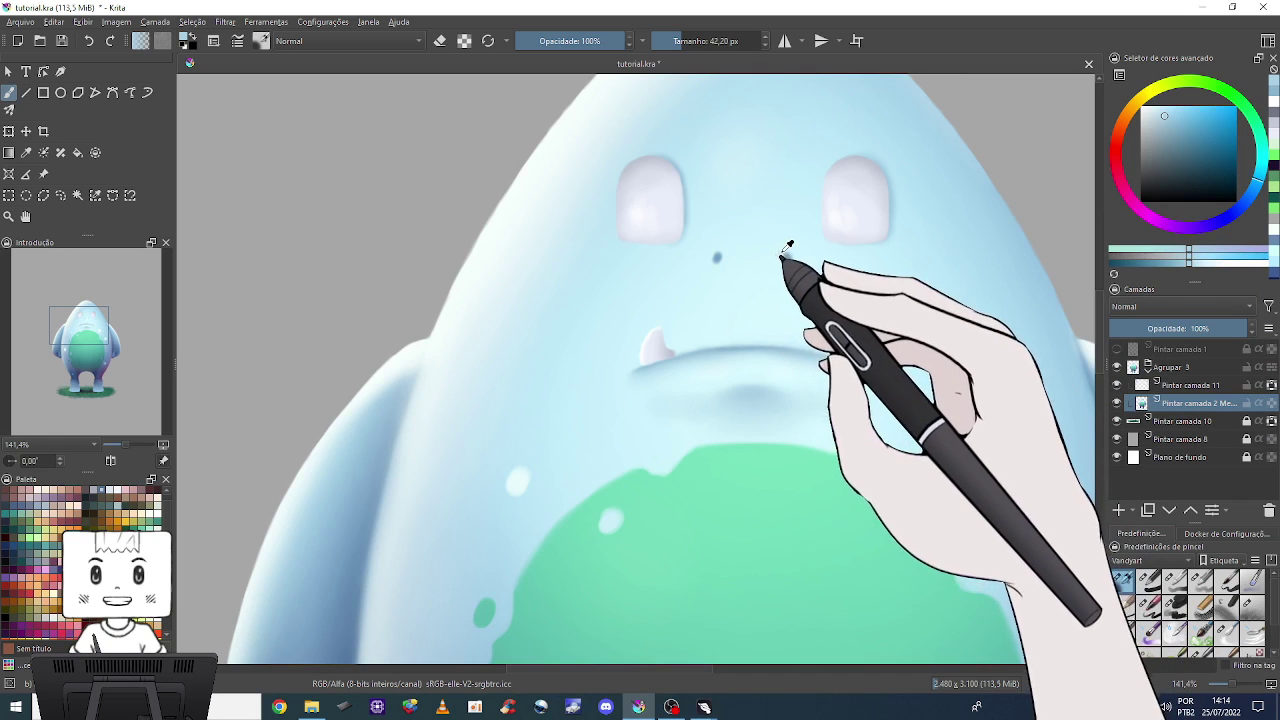
{"action": "left_click", "coordinate": [788, 255], "text": "ctrl"}
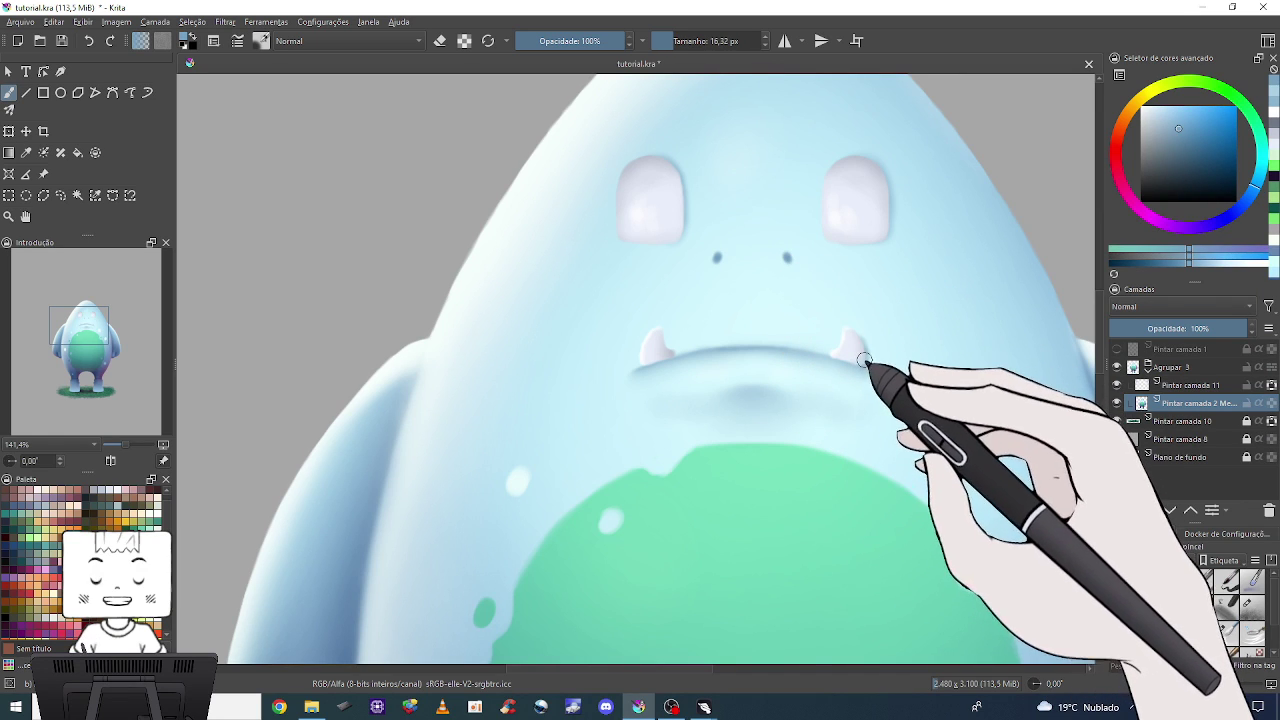
{"action": "key", "text": "ctrl+z"}
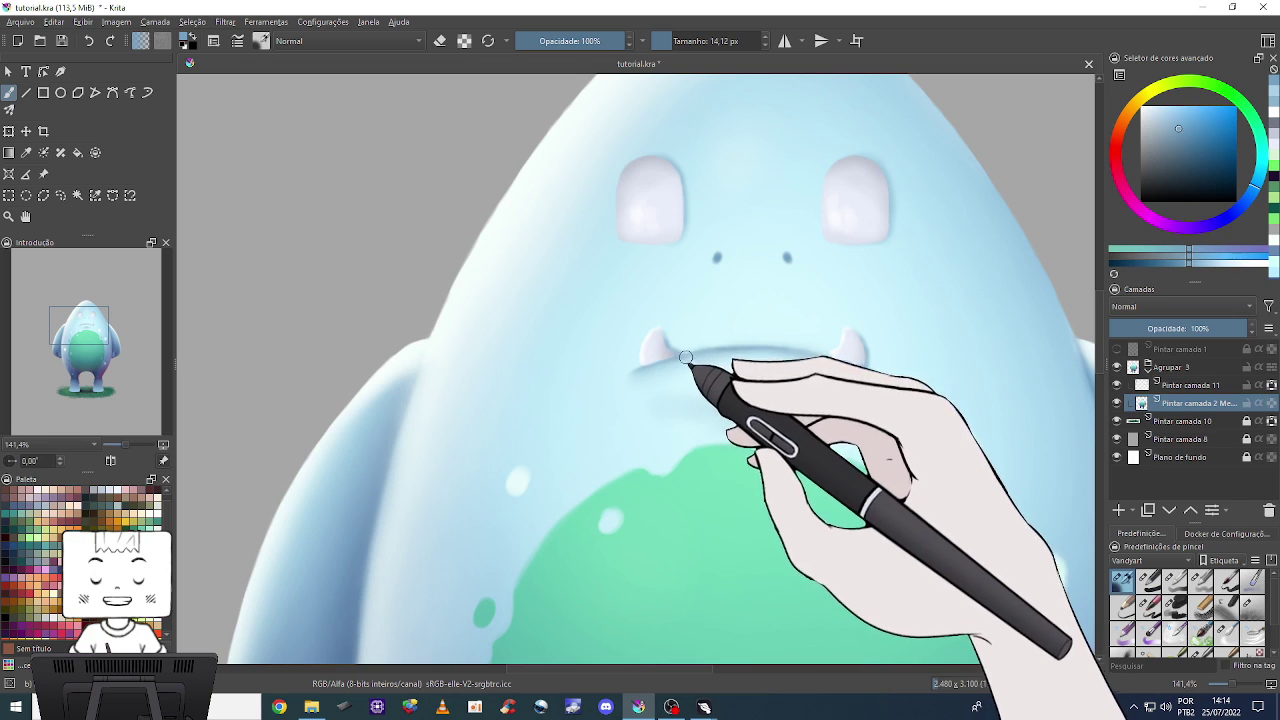
{"action": "key", "text": "minus"}
{"action": "key", "text": "minus"}
{"action": "key", "text": "minus"}
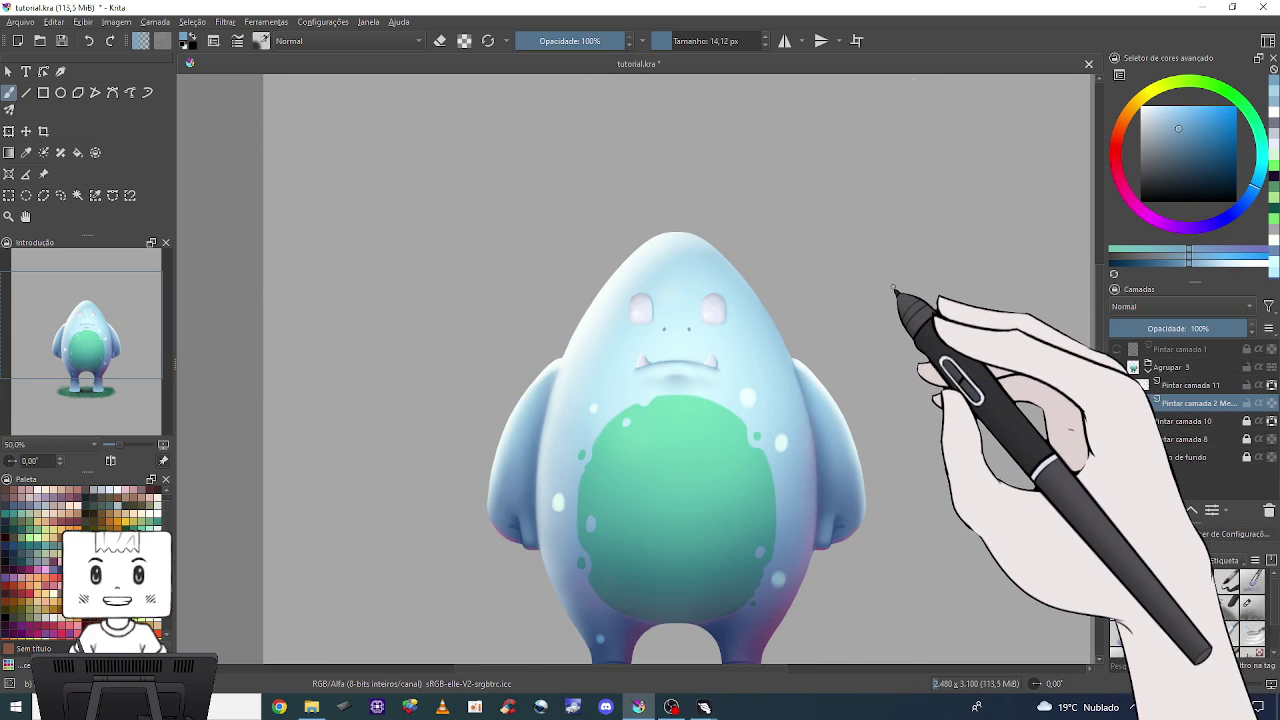
Make Pintar camada 11 visible, merge it down with Ctrl+E, and add a new empty layer.
{"action": "key", "text": "plus"}
{"action": "key", "text": "plus"}
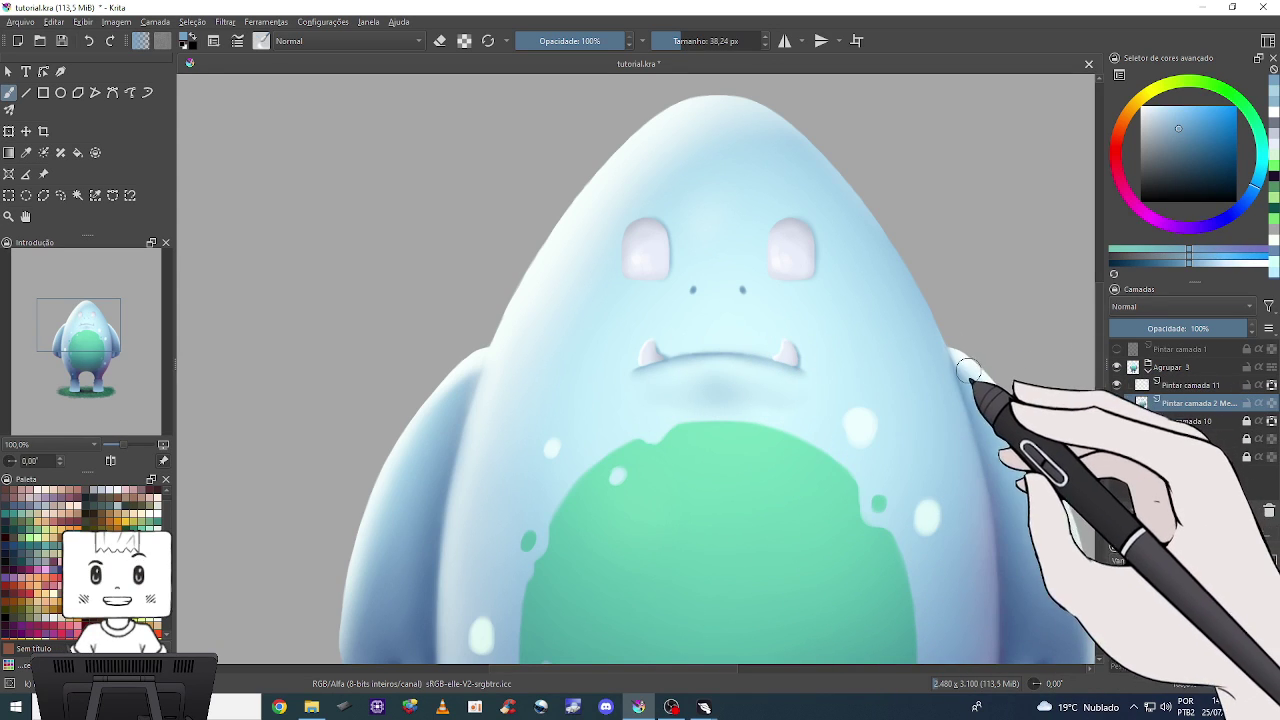
{"action": "key", "text": "minus"}
{"action": "key", "text": "minus"}
{"action": "key", "text": "plus"}
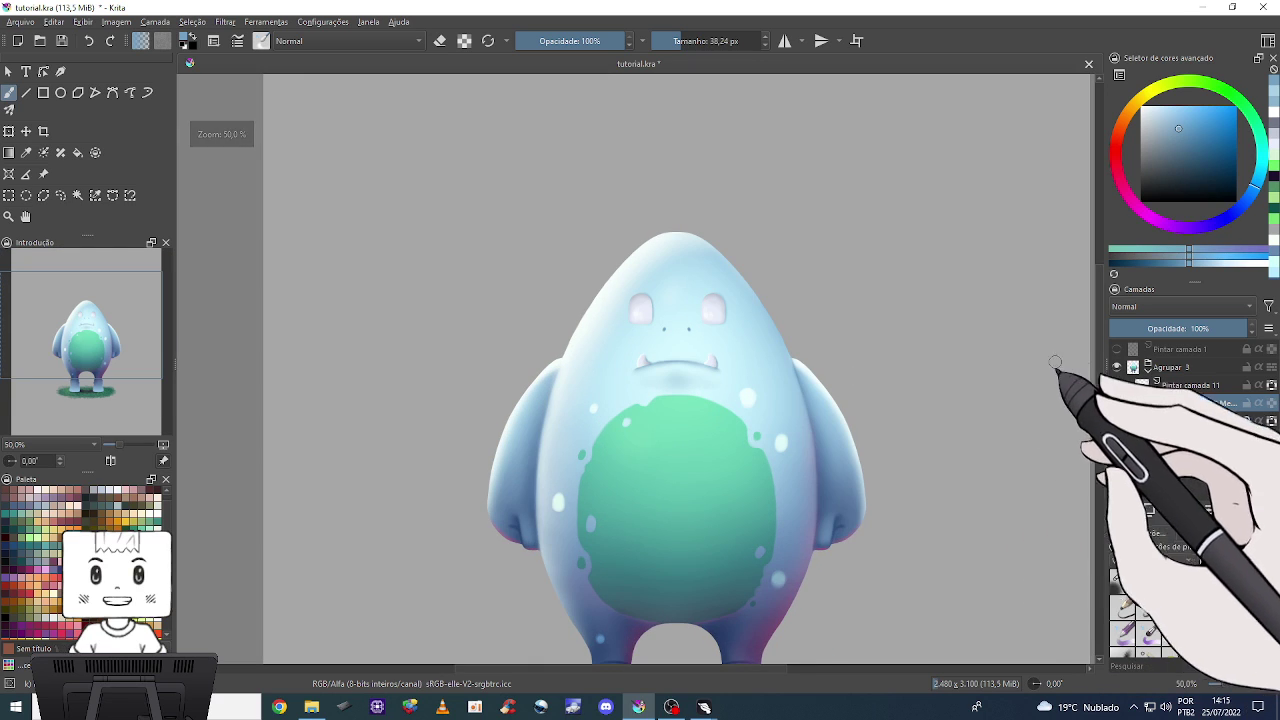
{"action": "left_click", "coordinate": [1130, 386]}
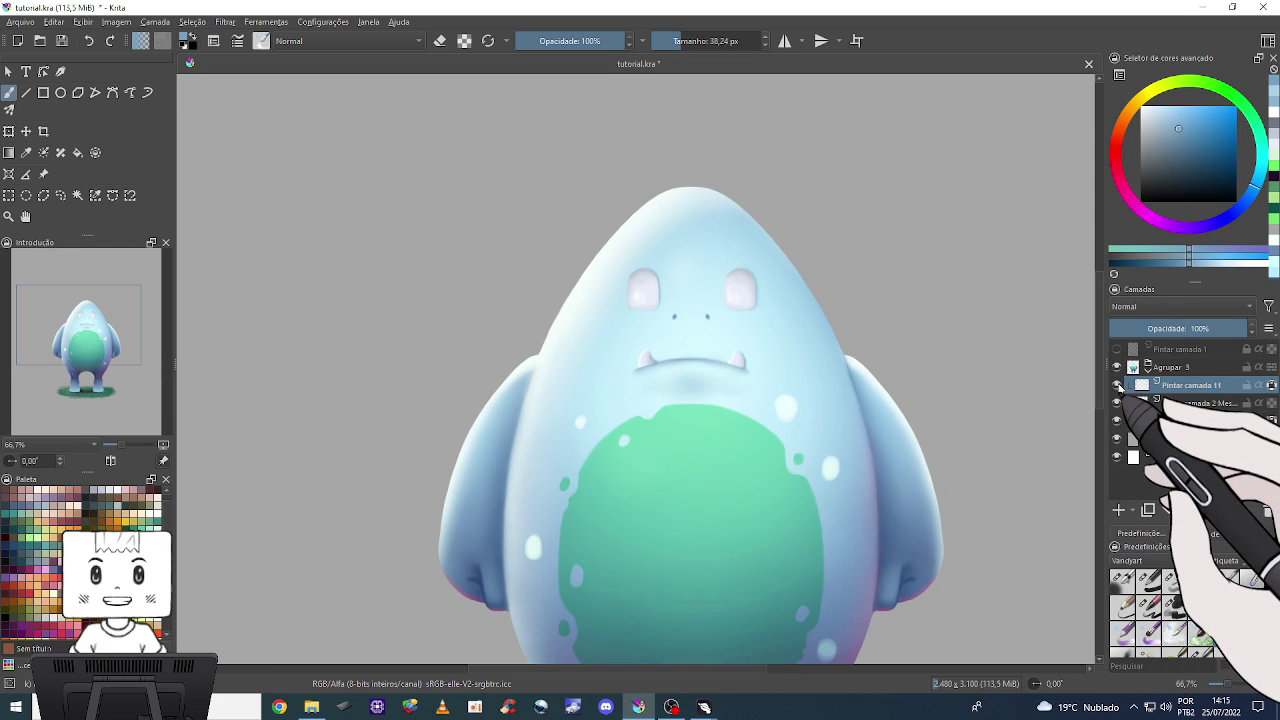
{"action": "left_click", "coordinate": [1117, 385]}
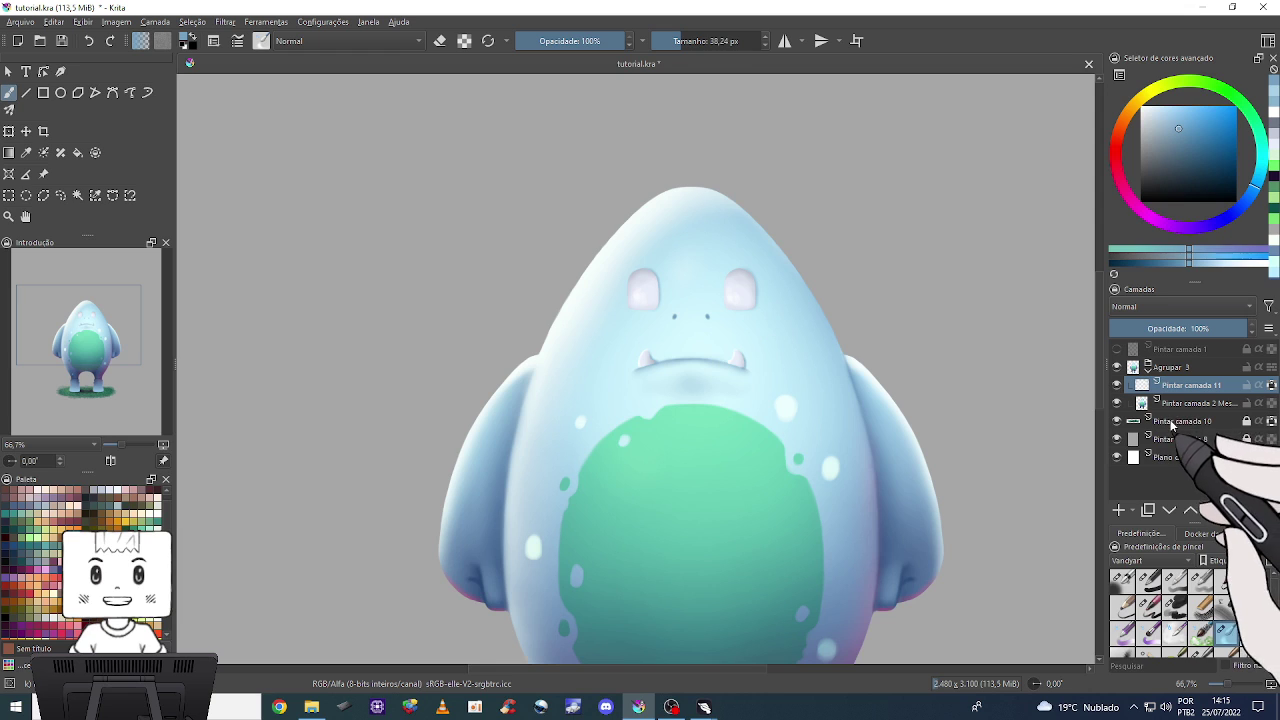
{"action": "key", "text": "ctrl+e"}
{"action": "left_click", "coordinate": [1120, 511]}
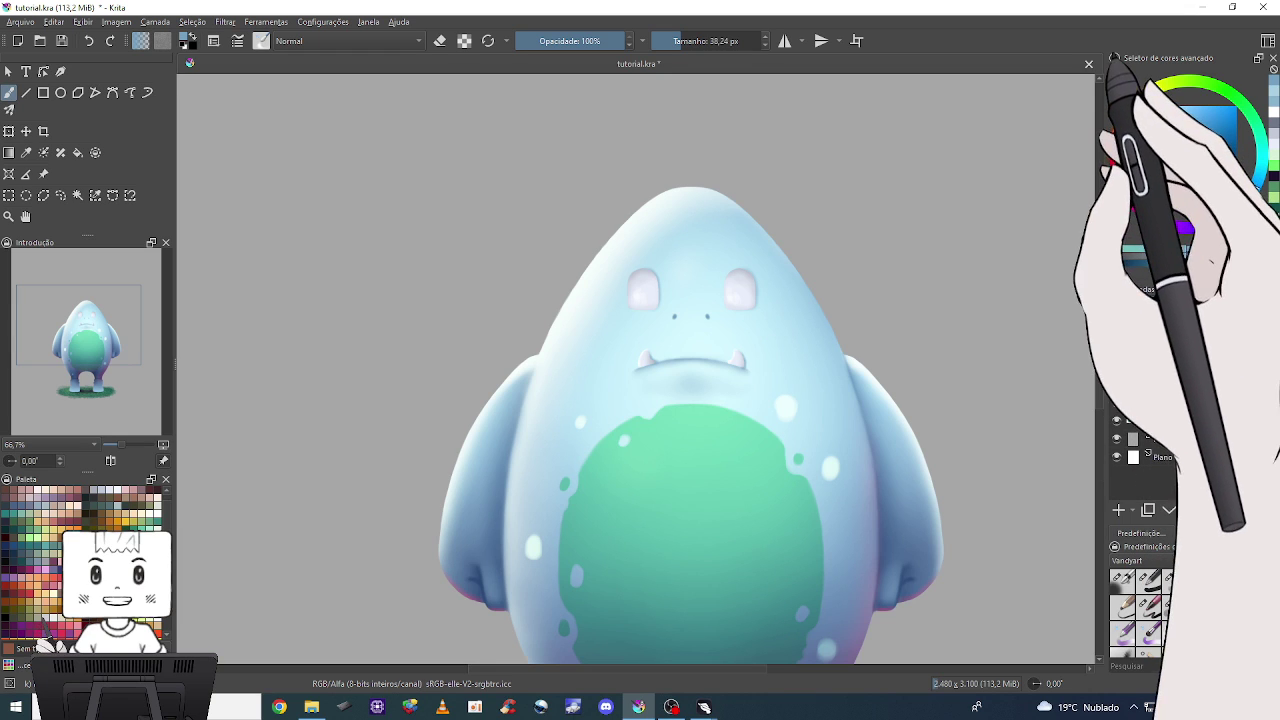
Enable horizontal mirror painting, choose a greyish near-black colour, and zoom in on the eyes.
{"action": "left_click", "coordinate": [784, 40]}
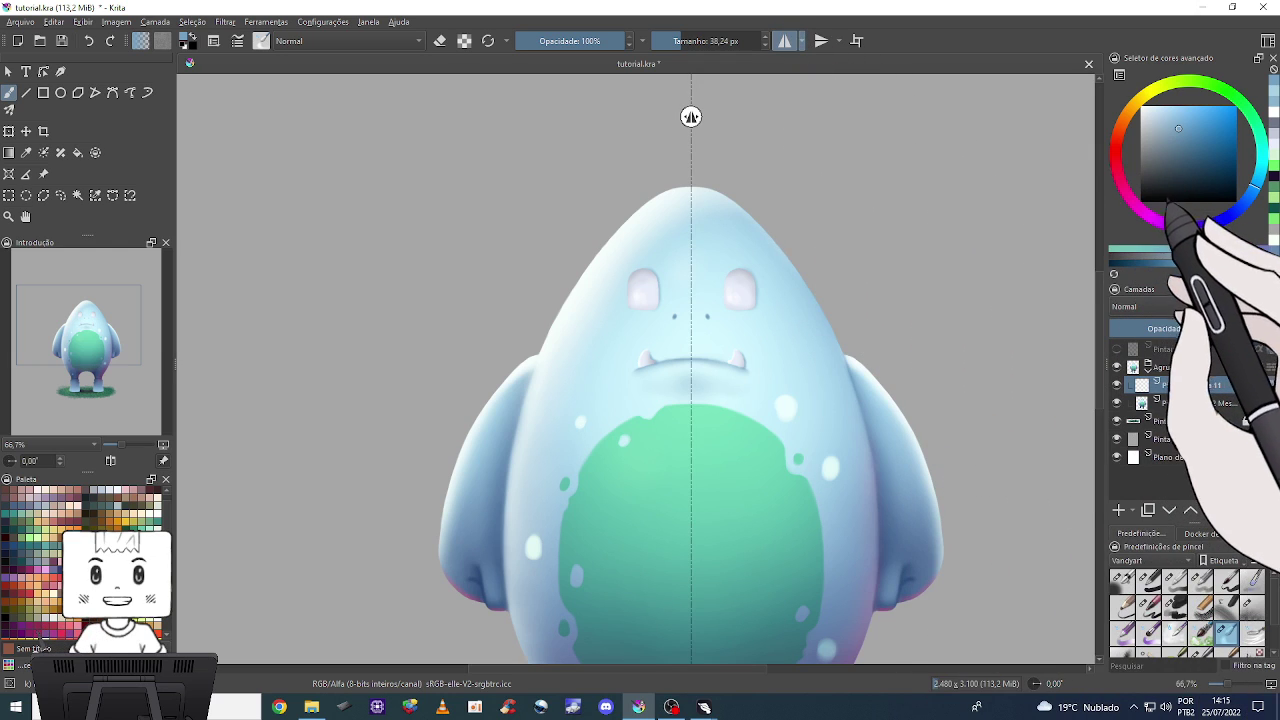
{"action": "left_click", "coordinate": [1151, 191]}
{"action": "left_click_drag", "start_coordinate": [1151, 191], "coordinate": [1141, 186]}
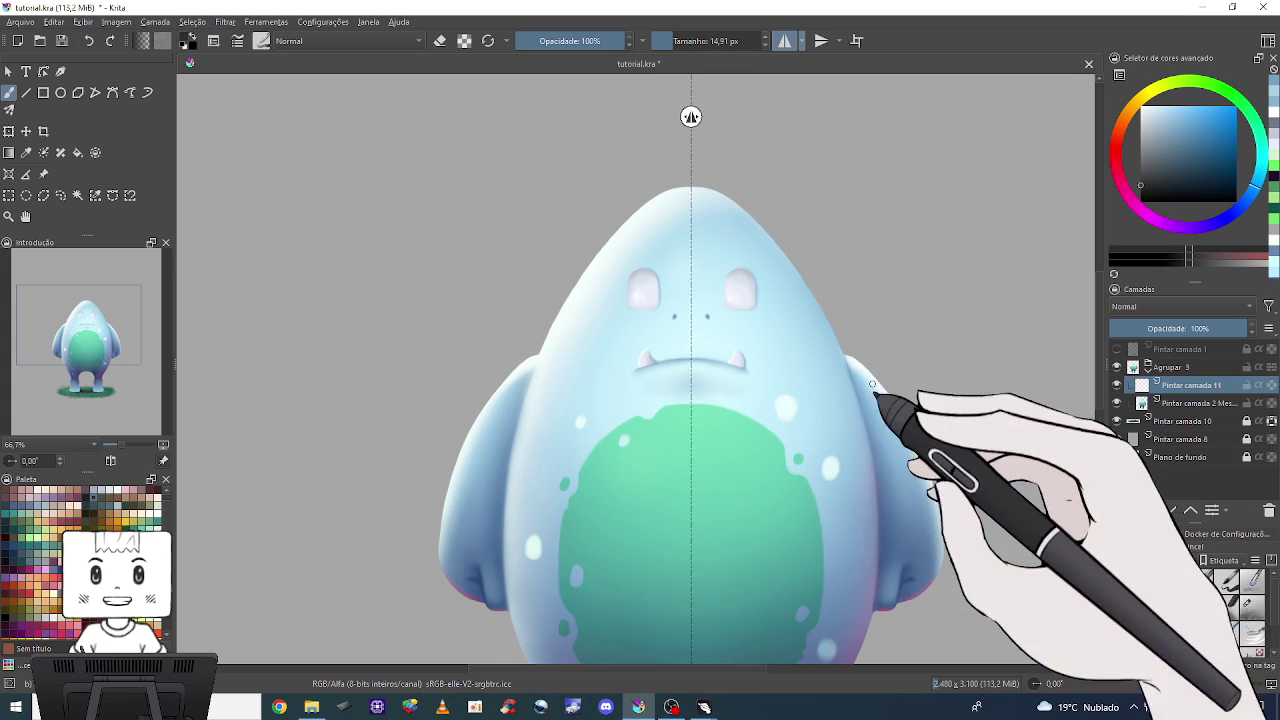
{"action": "key", "text": "plus"}
{"action": "key", "text": "plus"}
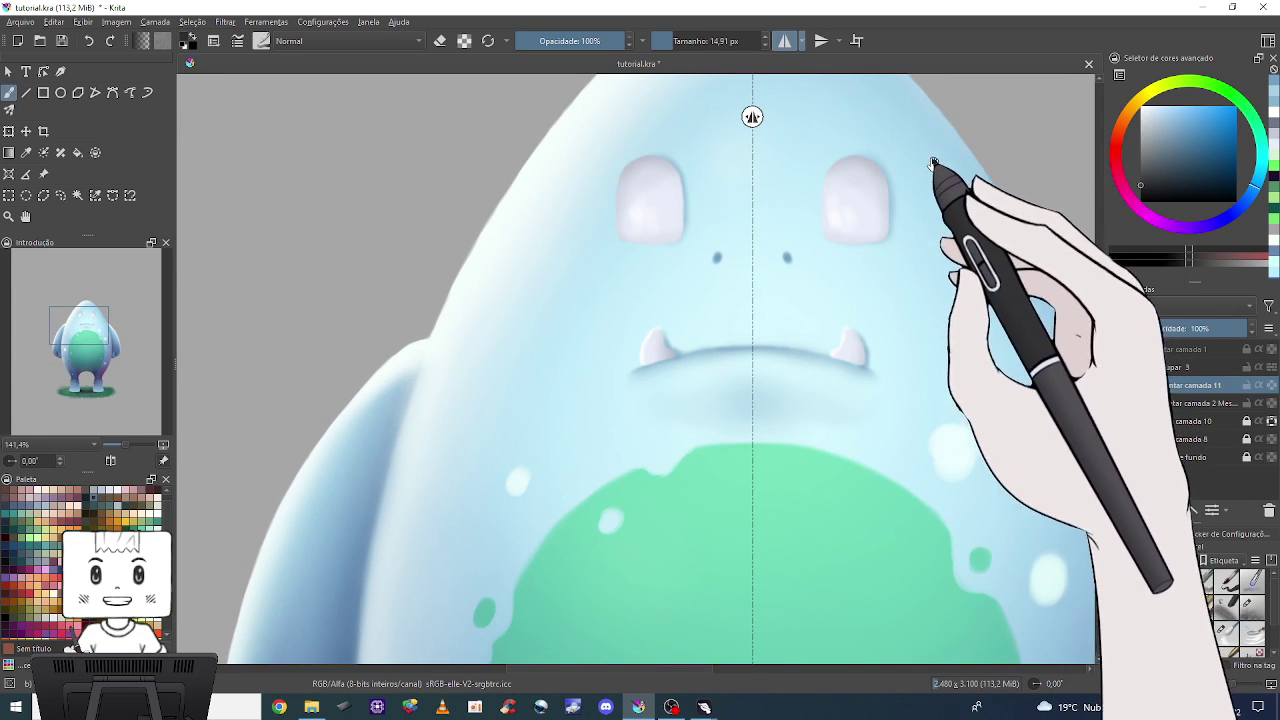
{"action": "left_click_drag", "start_coordinate": [943, 171], "coordinate": [777, 286]}
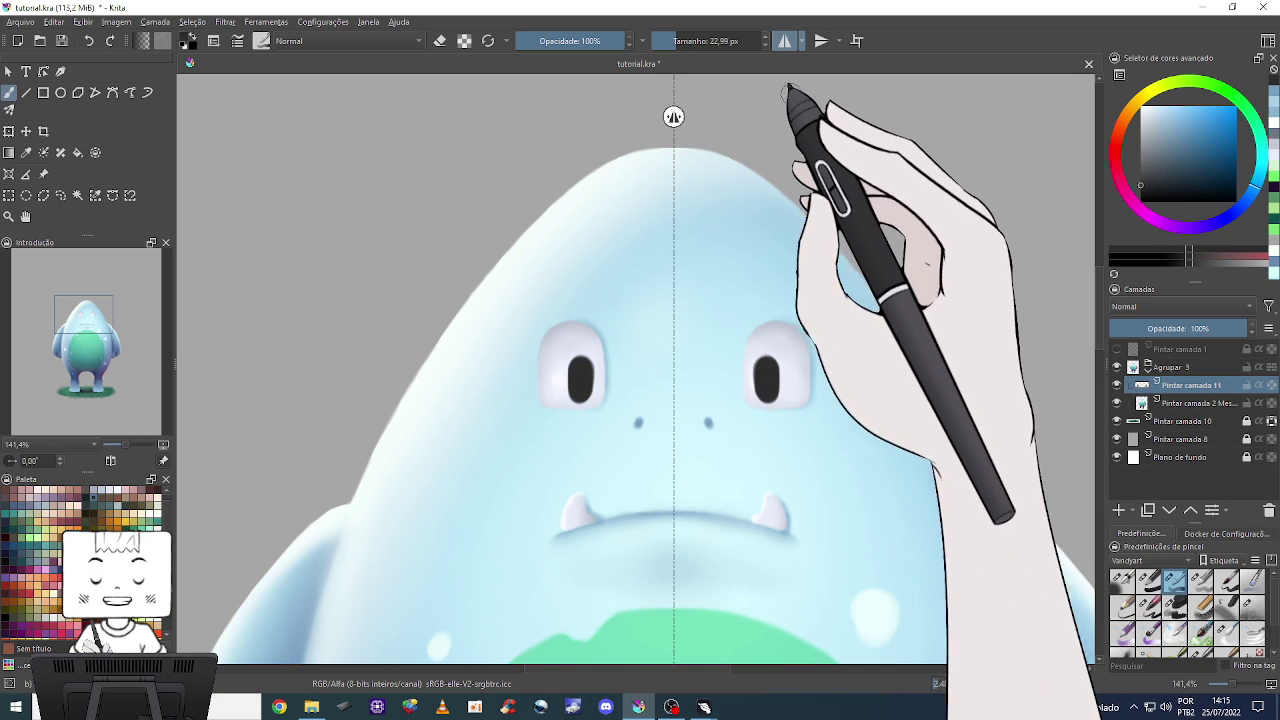
Show the hidden eyebrow layer, leave eraser mode, and zoom to 200% with a tiny brush.
{"action": "left_click", "coordinate": [1116, 349]}
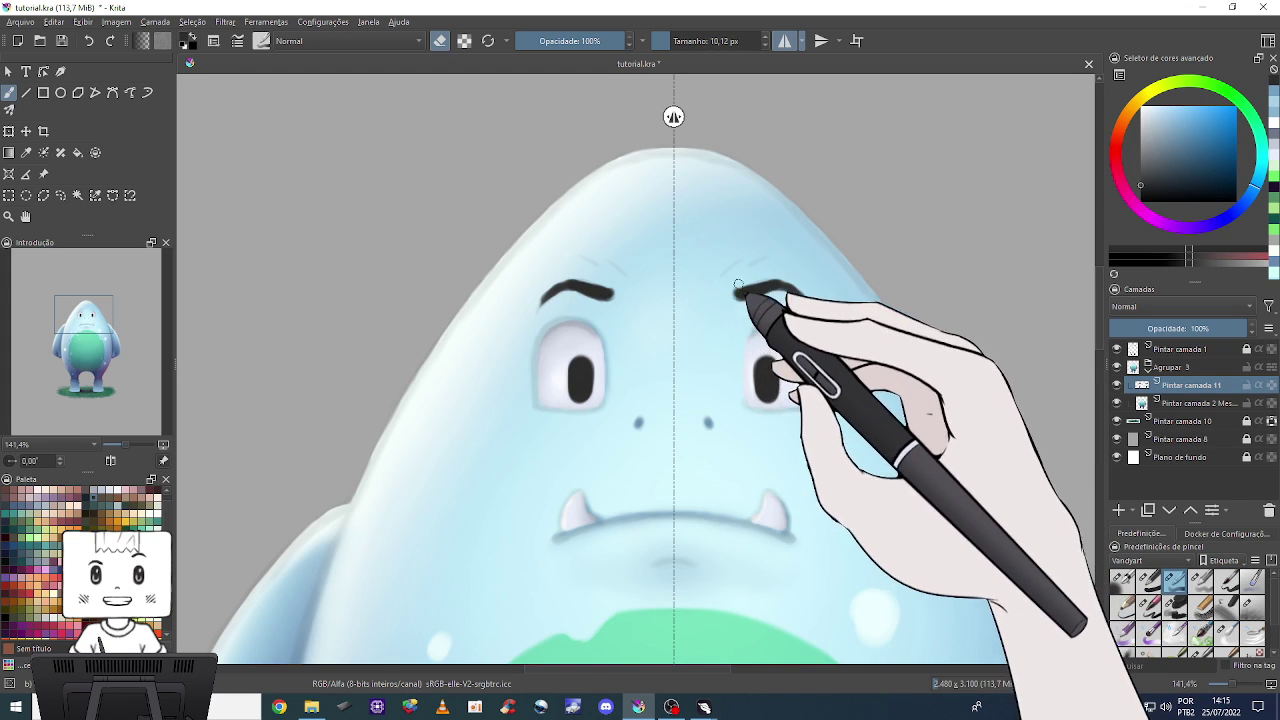
{"action": "key", "text": "e"}
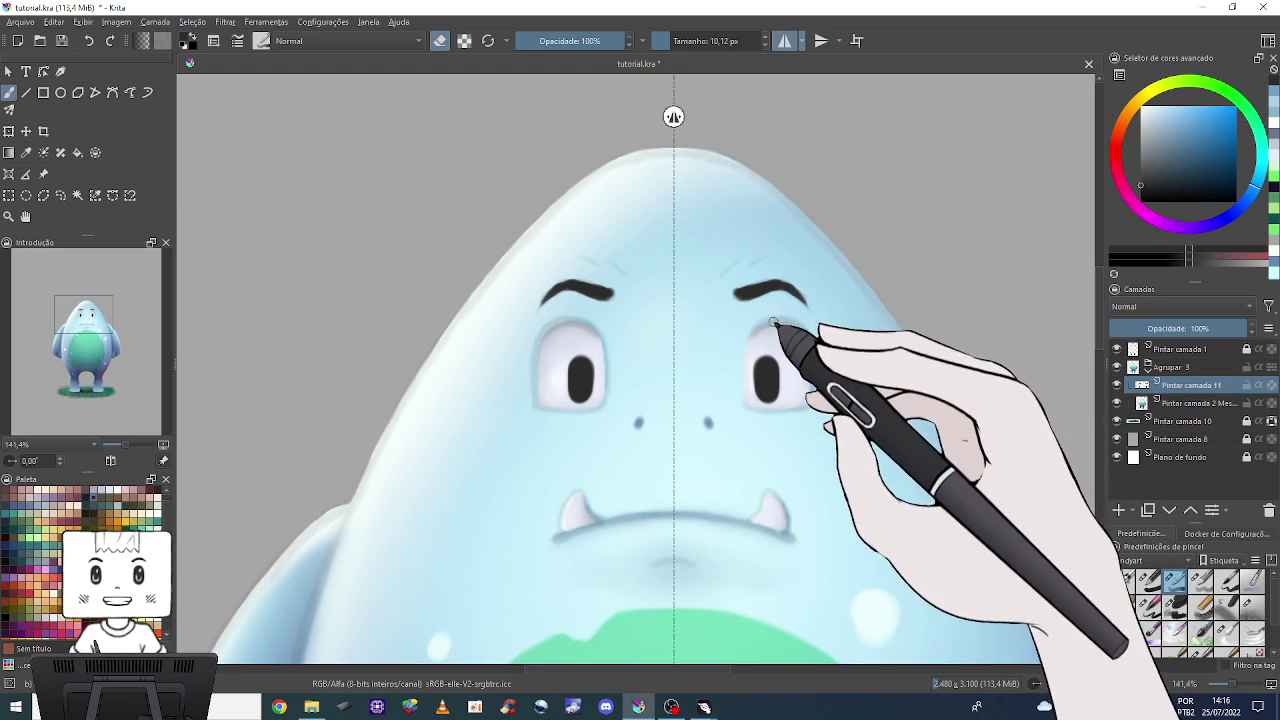
{"action": "key", "text": "ctrl+plus"}
{"action": "left_click_drag", "start_coordinate": [829, 320], "coordinate": [761, 319]}
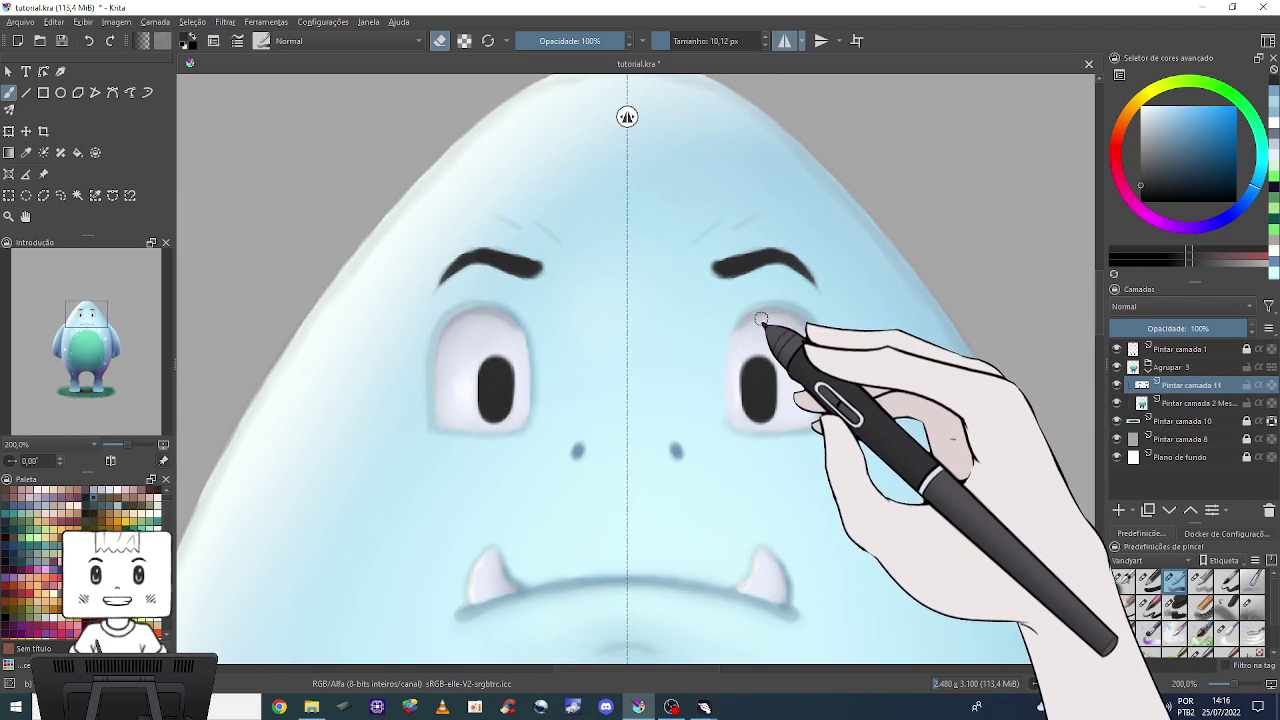
{"action": "key", "text": "bracketright"}
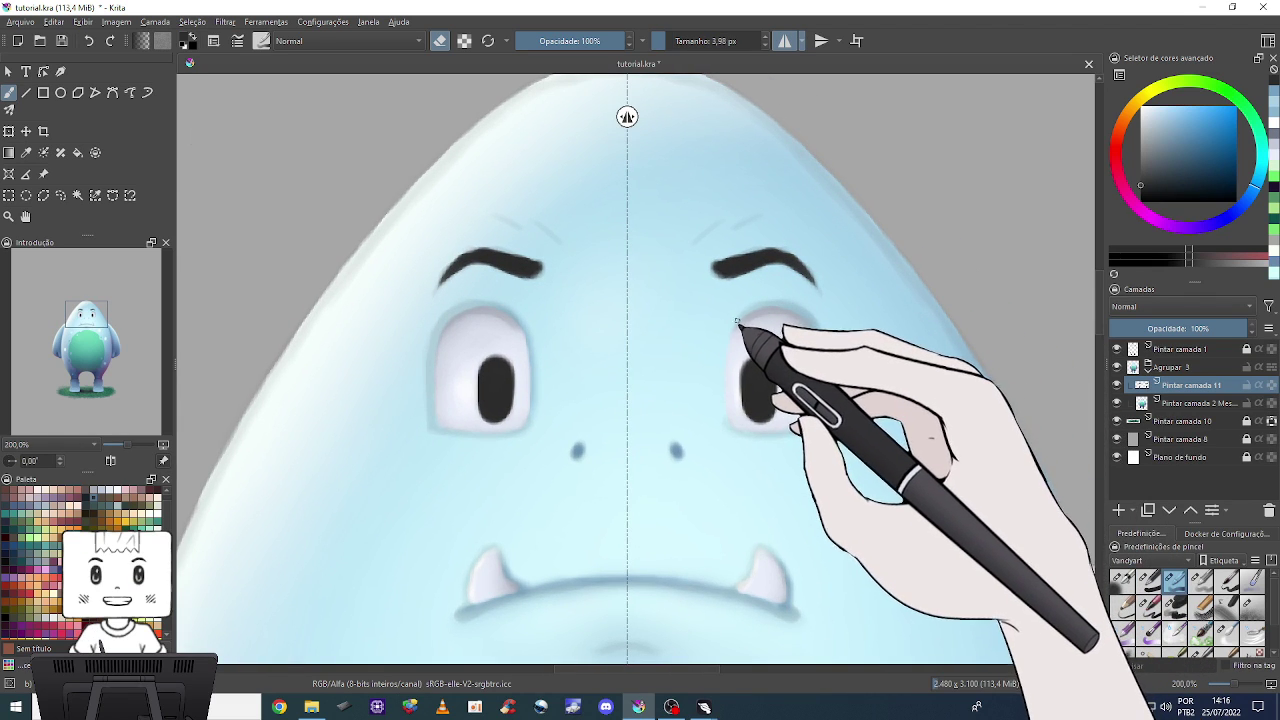
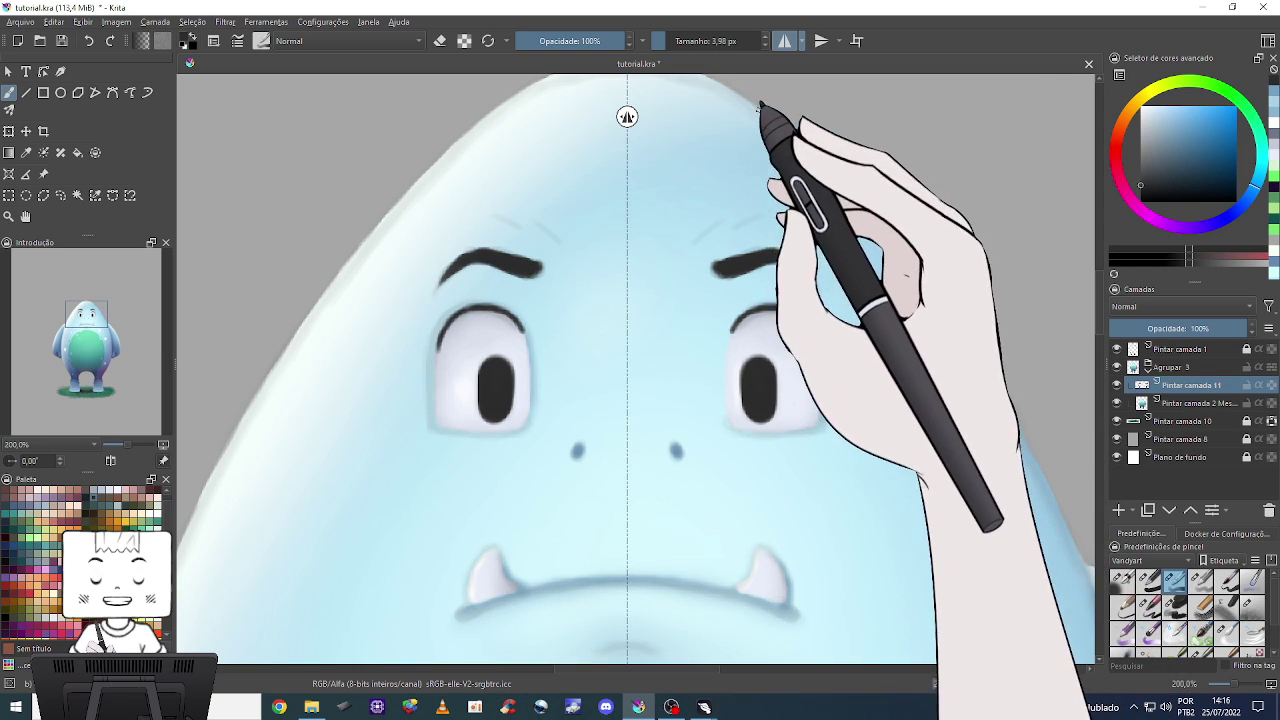
Turn off mirror painting, reset zoom to 100%, and dot white highlights on both pupils.
{"action": "left_click", "coordinate": [784, 40]}
{"action": "key", "text": "minus"}
{"action": "key", "text": "minus"}
{"action": "key", "text": "minus"}
{"action": "key", "text": "minus"}
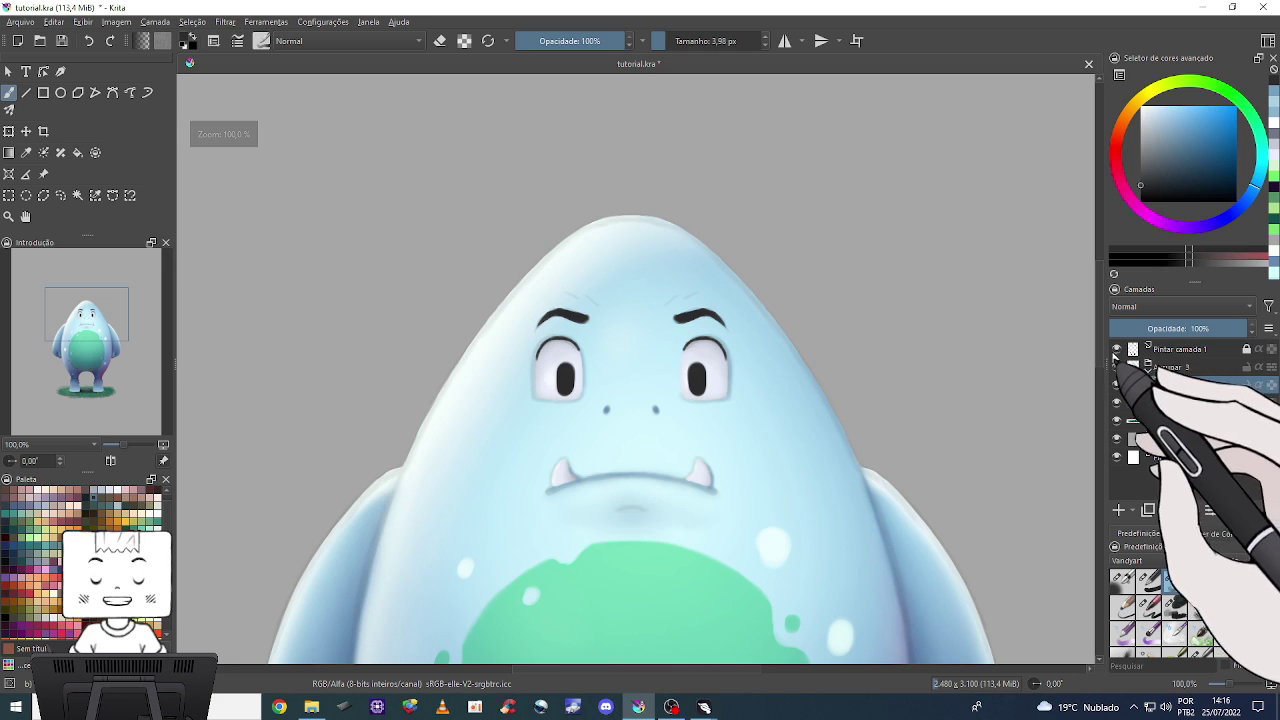
{"action": "key", "text": "minus"}
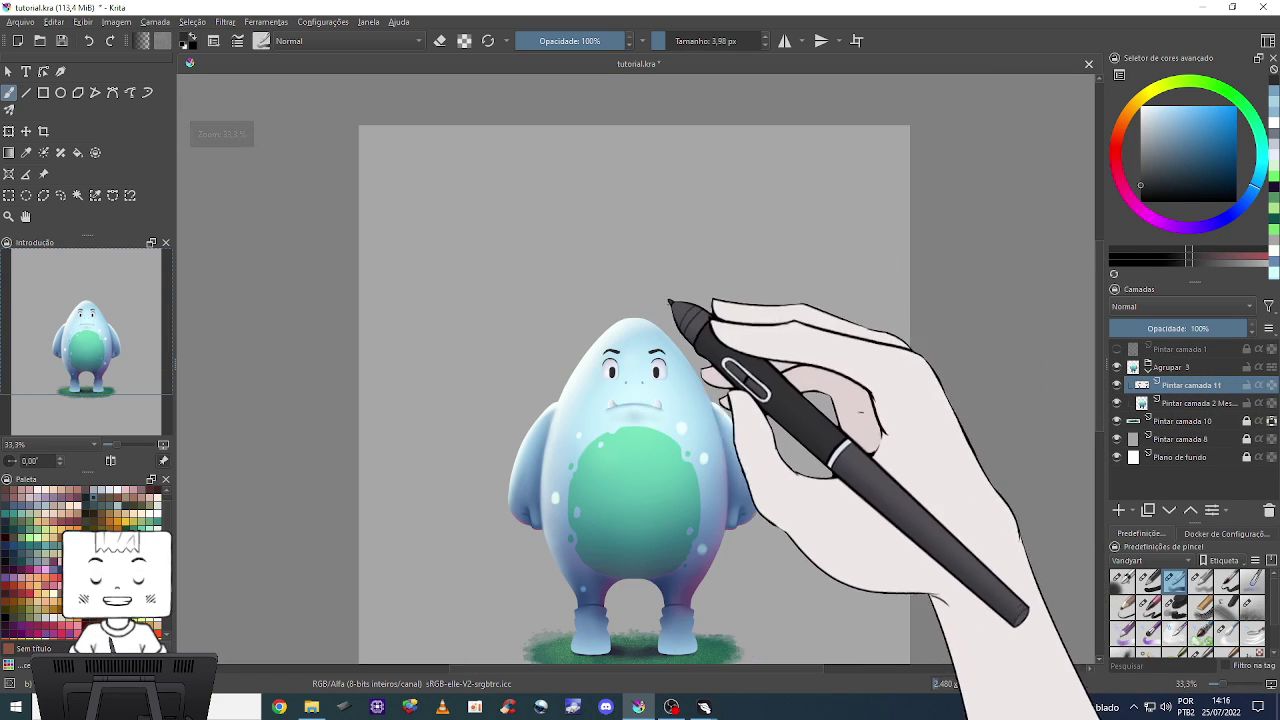
{"action": "scroll", "coordinate": [796, 240], "scroll_direction": "up", "scroll_amount": 2}
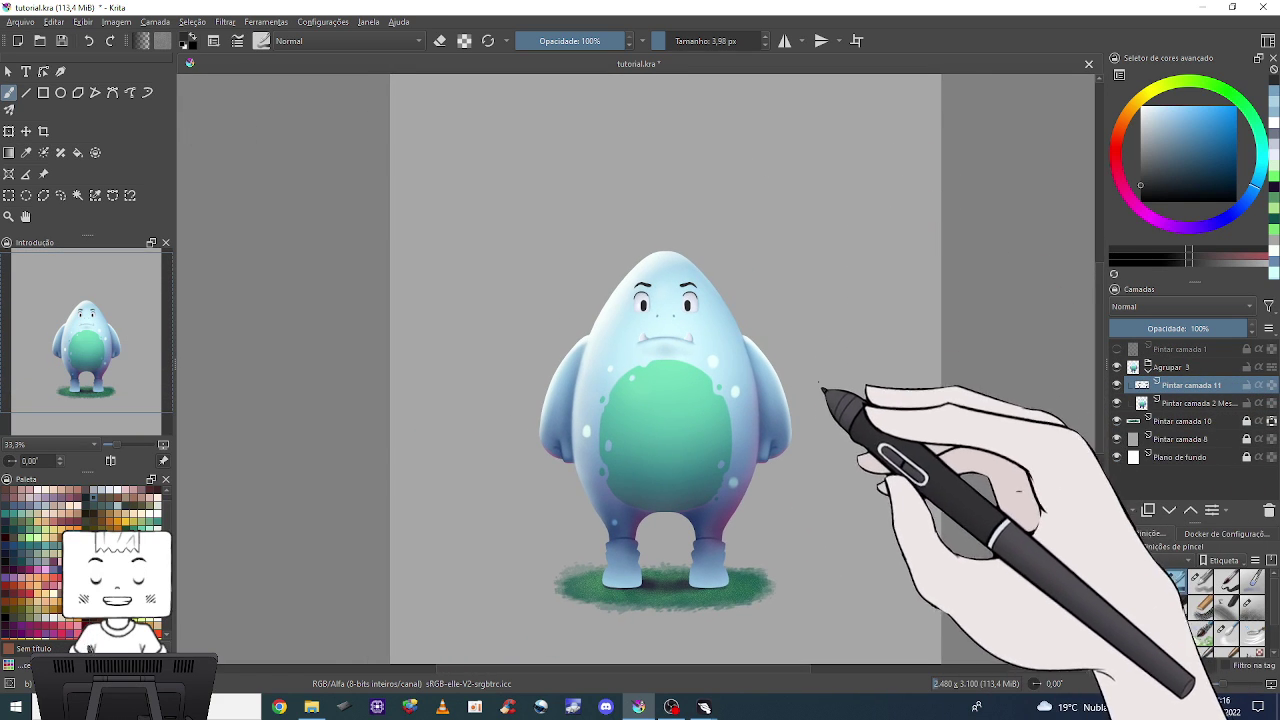
{"action": "key", "text": "1"}
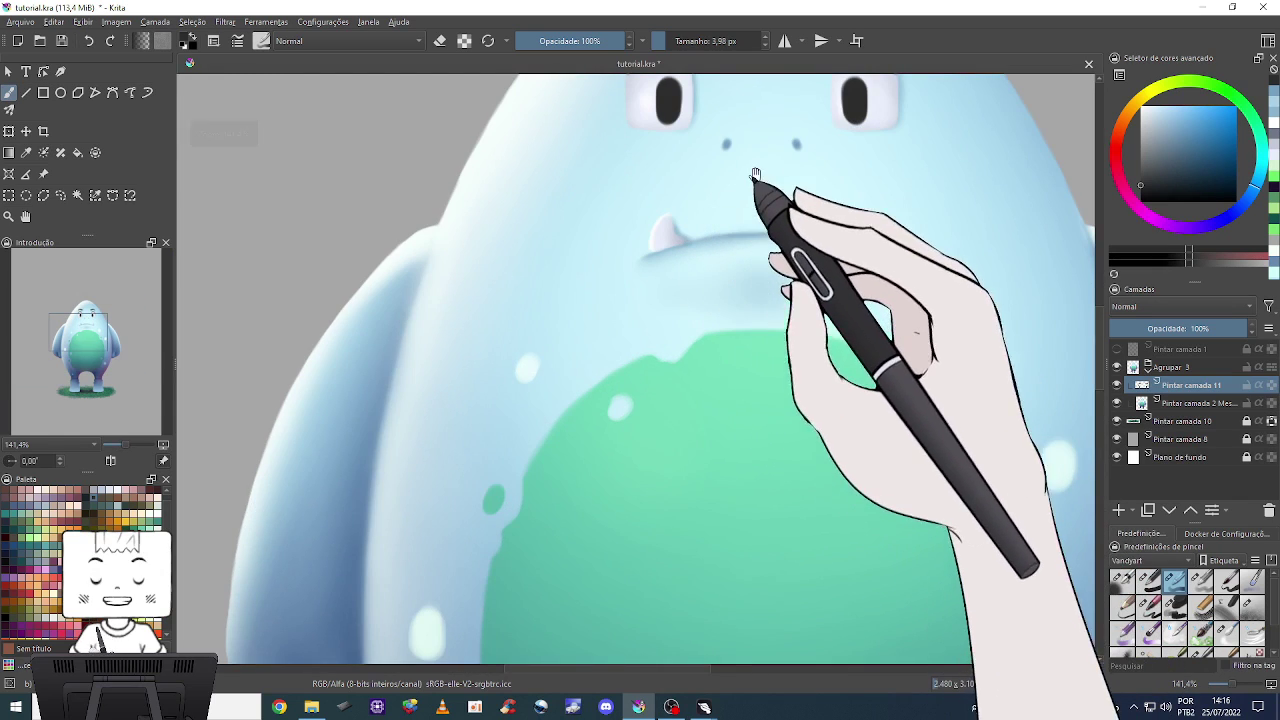
{"action": "scroll", "coordinate": [757, 177], "scroll_direction": "up", "scroll_amount": 1}
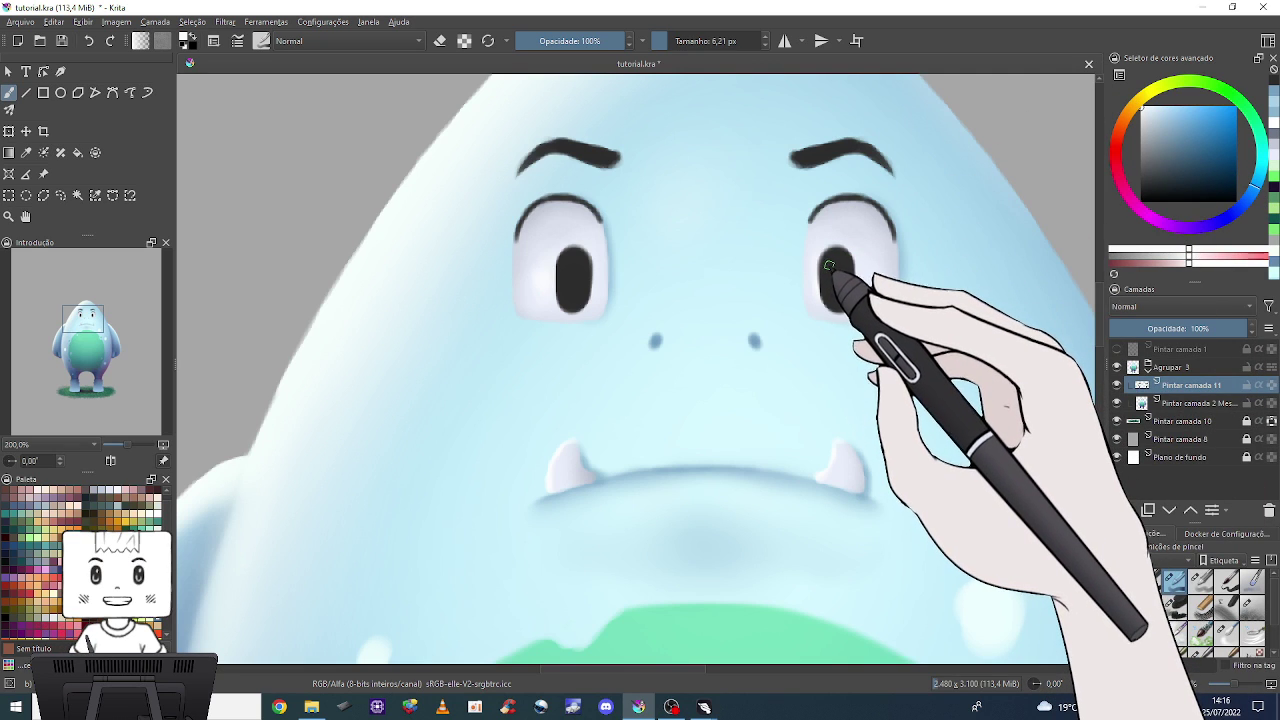
{"action": "left_click", "coordinate": [829, 263]}
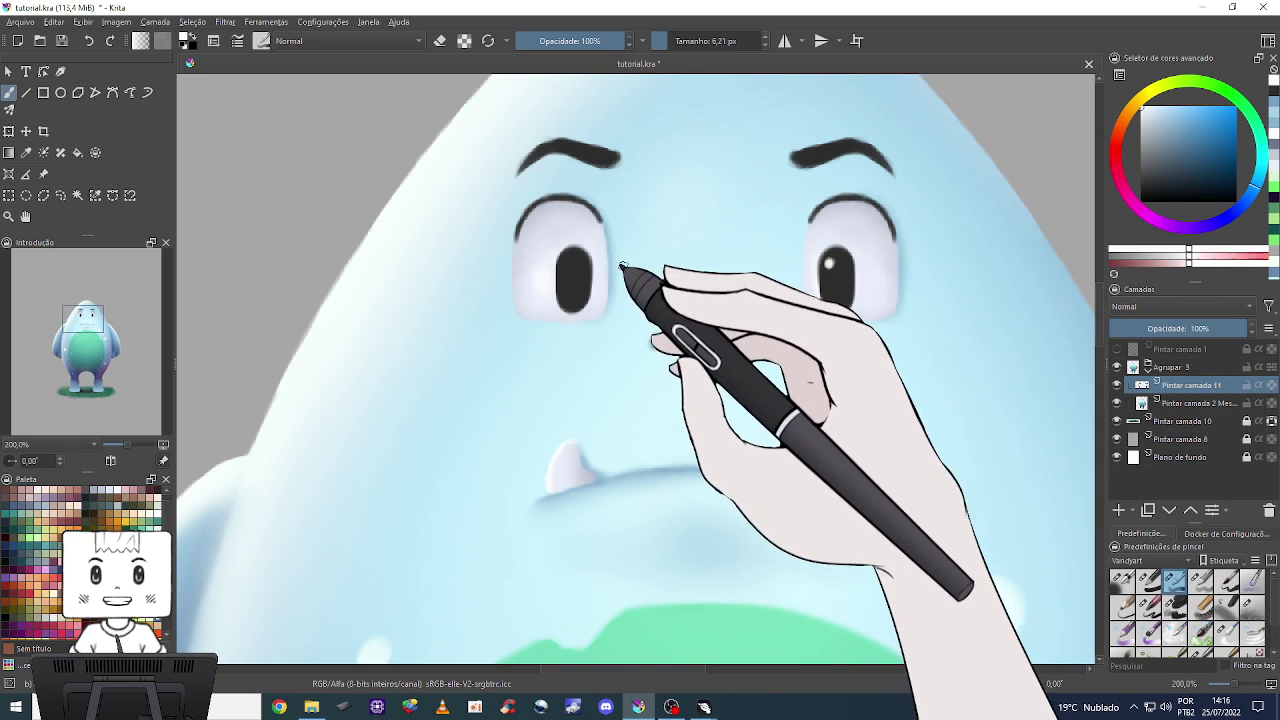
{"action": "left_click", "coordinate": [567, 264]}
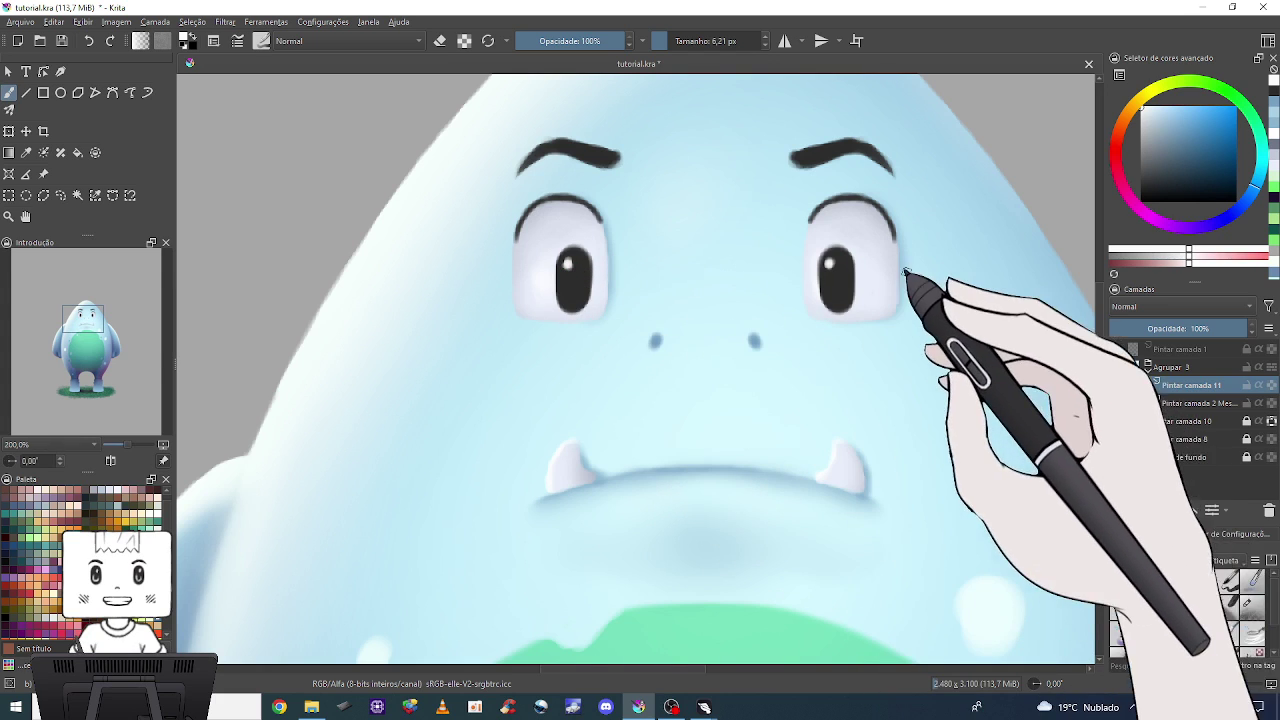
Choose a dark reddish-brown paint colour.
{"action": "left_click", "coordinate": [1130, 196]}
{"action": "left_click", "coordinate": [1190, 134]}
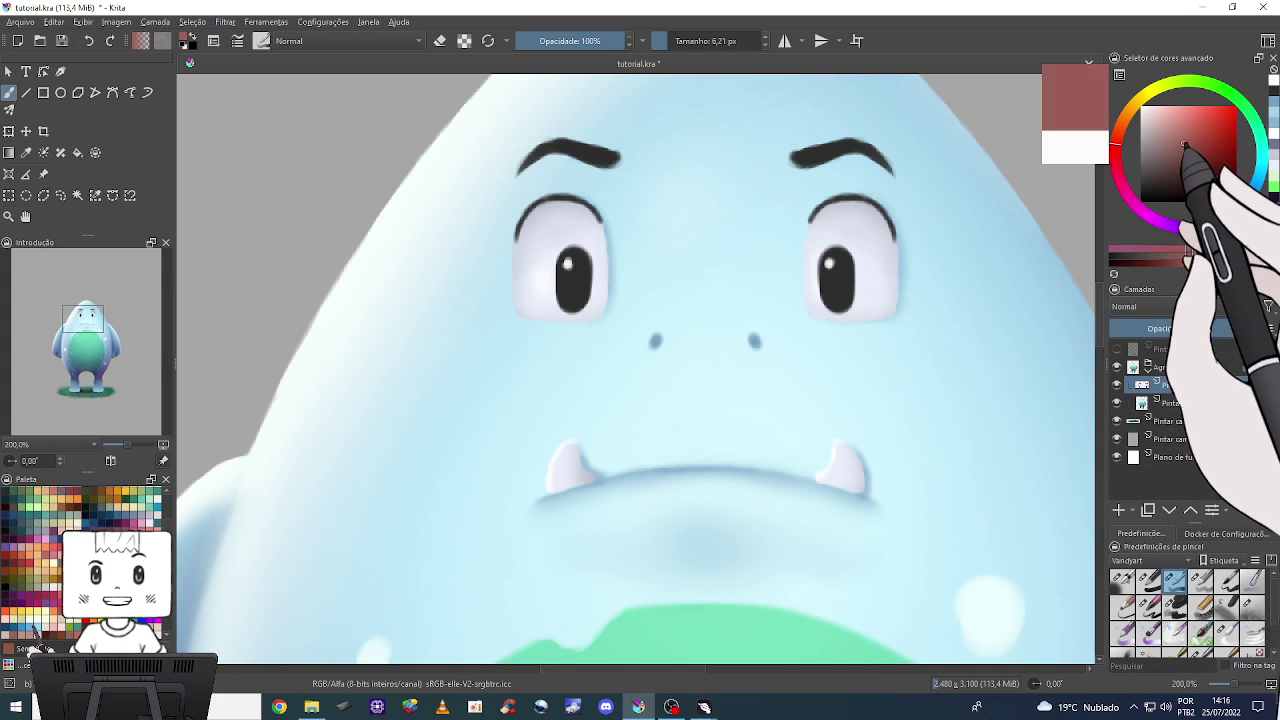
{"action": "left_click", "coordinate": [1191, 155]}
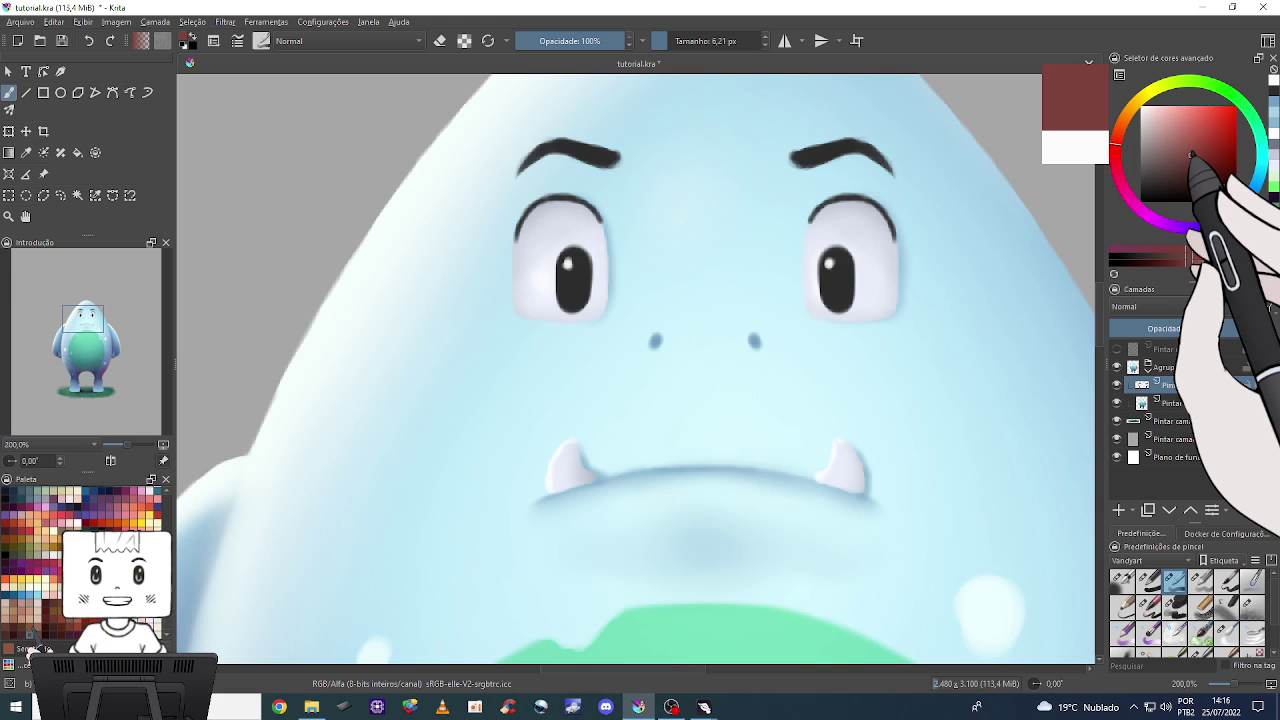
On a new mirrored layer, paint dark red U-curves along both lower pupils.
{"action": "left_click", "coordinate": [1118, 510]}
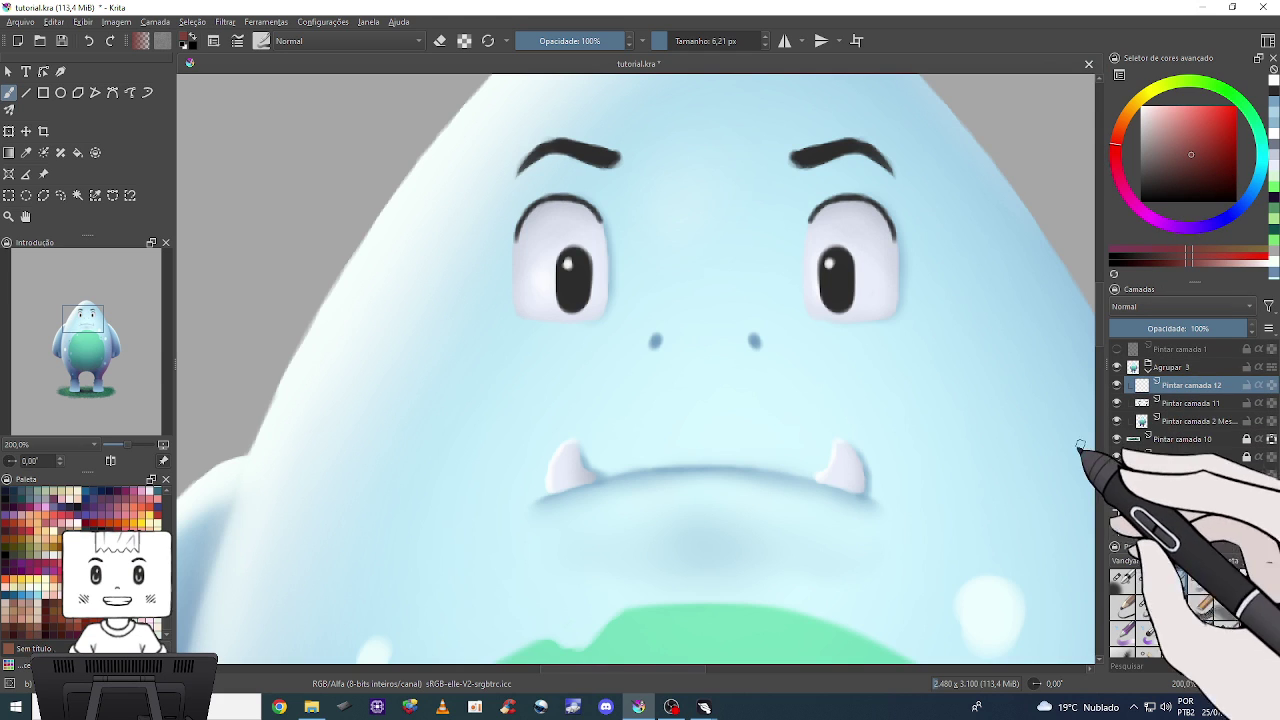
{"action": "left_click", "coordinate": [784, 40]}
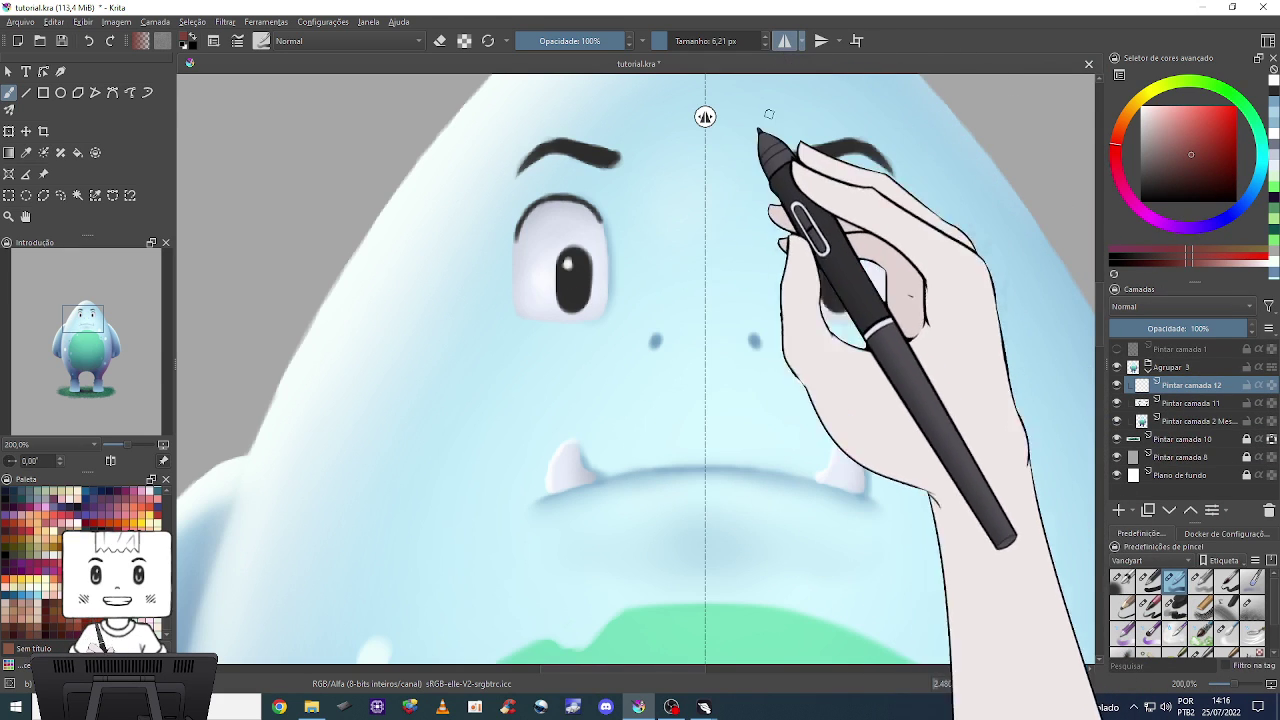
{"action": "left_click_drag", "start_coordinate": [564, 290], "coordinate": [575, 300]}
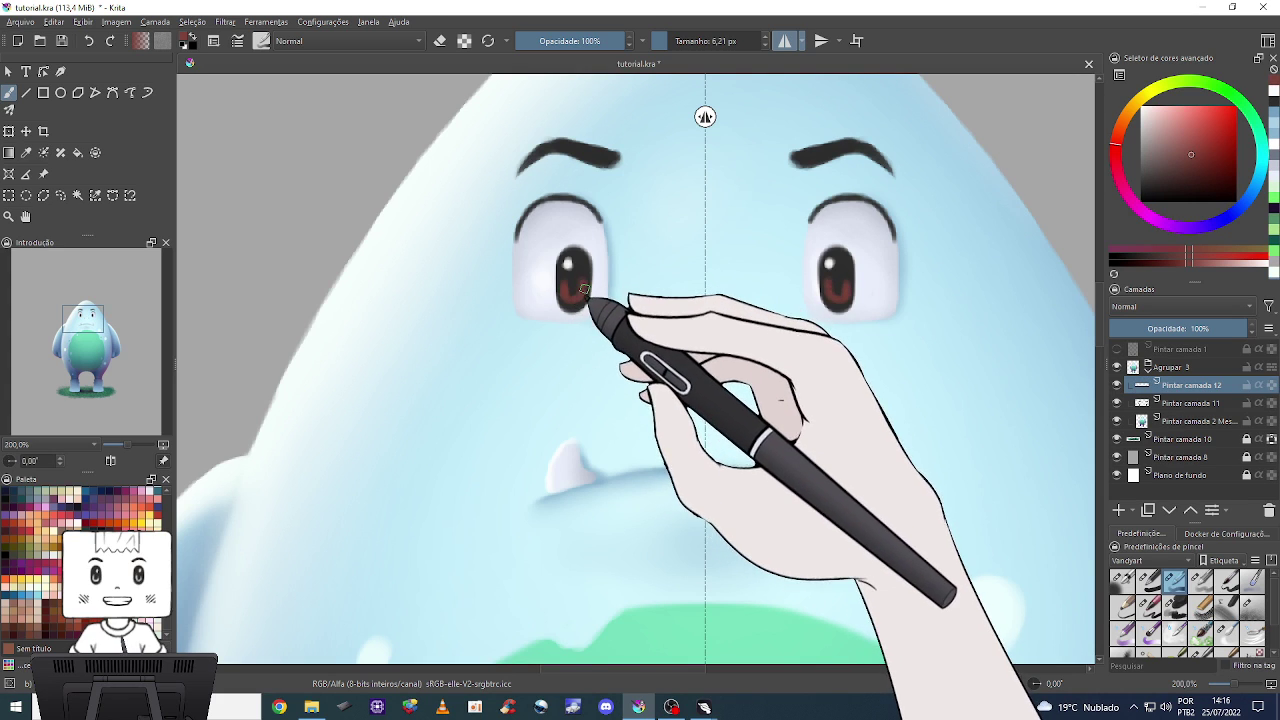
{"action": "left_click_drag", "start_coordinate": [561, 282], "coordinate": [570, 300]}
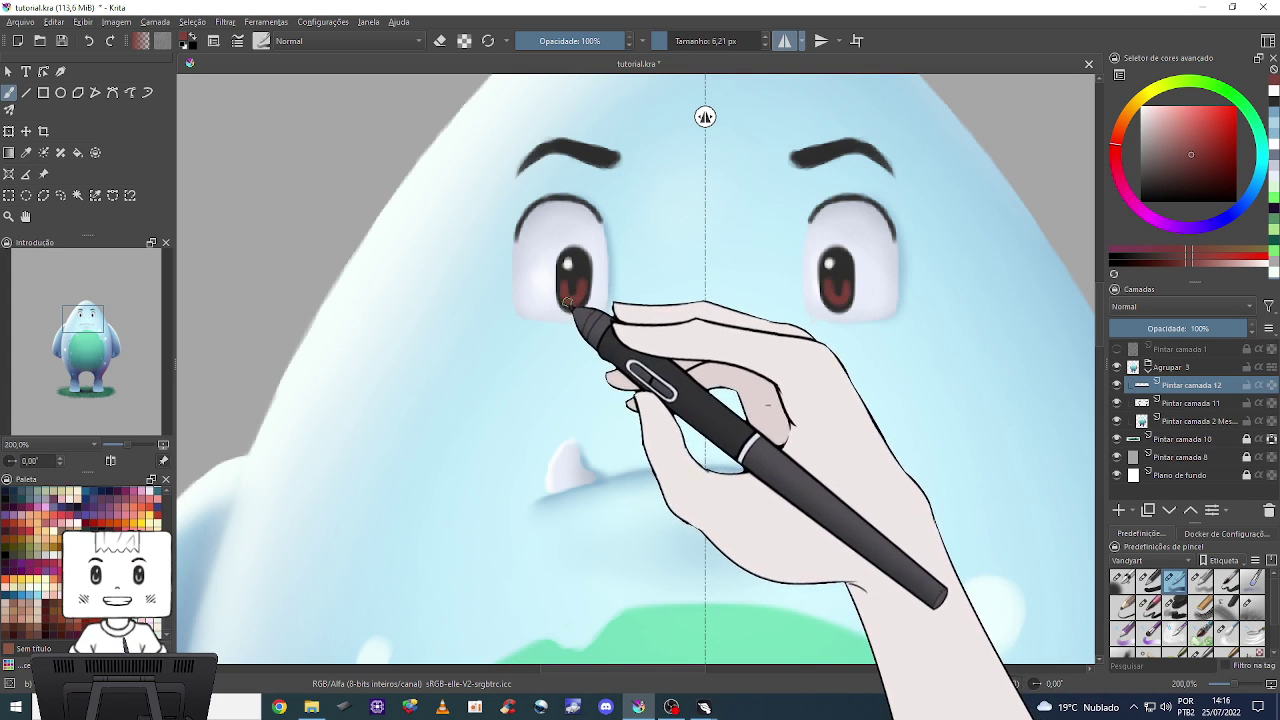
{"action": "left_click", "coordinate": [655, 341]}
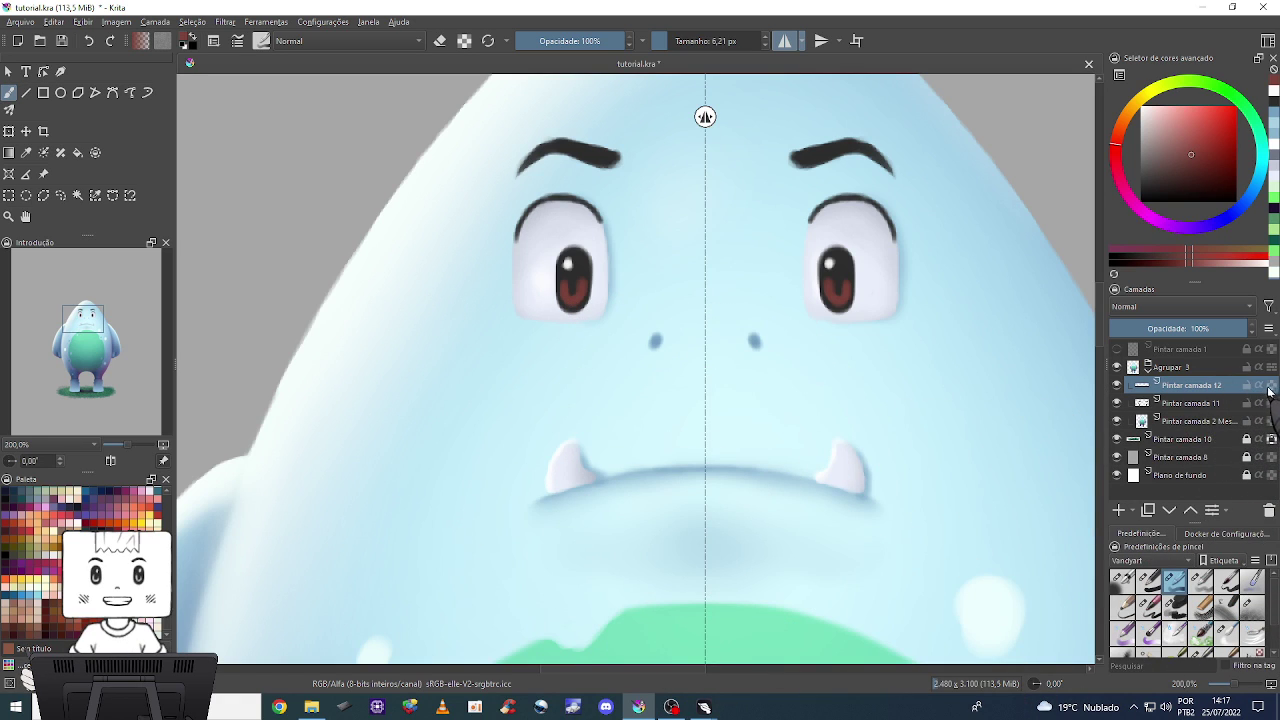
Pick a darker red, then light peach with a tiny brush for pupil flecks.
{"action": "left_click", "coordinate": [1200, 176]}
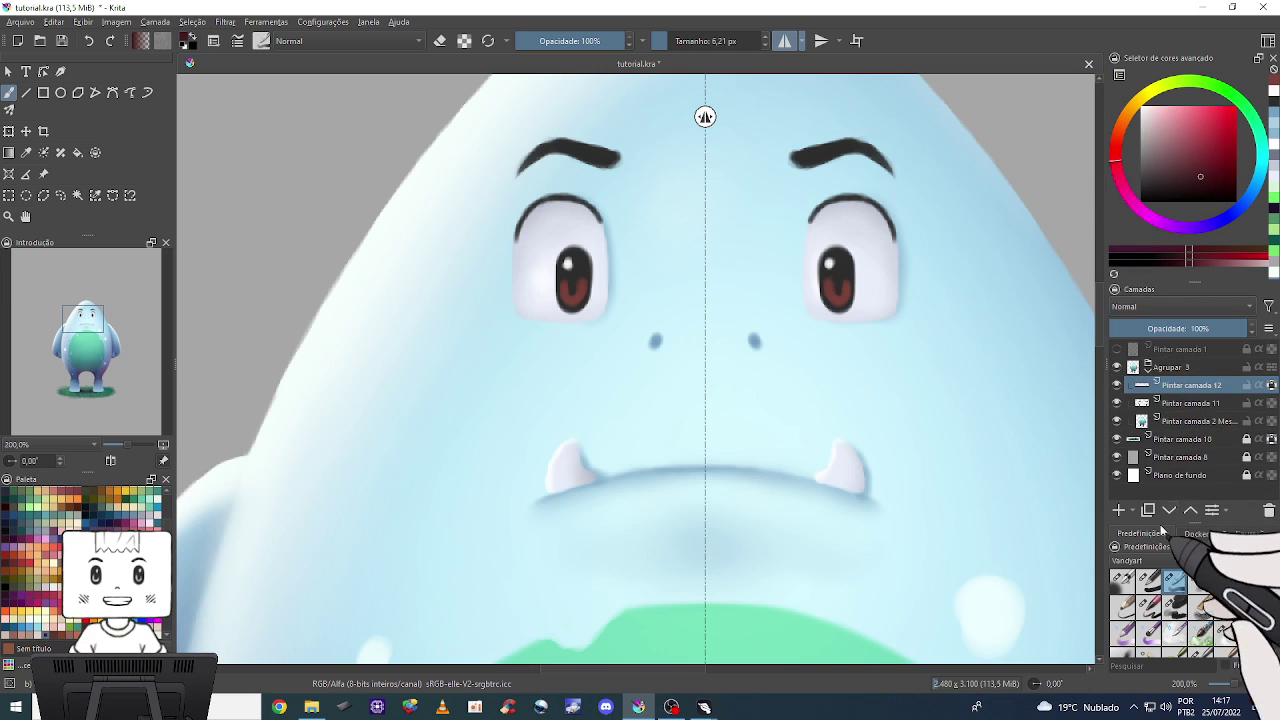
{"action": "left_click", "coordinate": [1123, 577]}
{"action": "left_click_drag", "start_coordinate": [838, 236], "coordinate": [888, 286]}
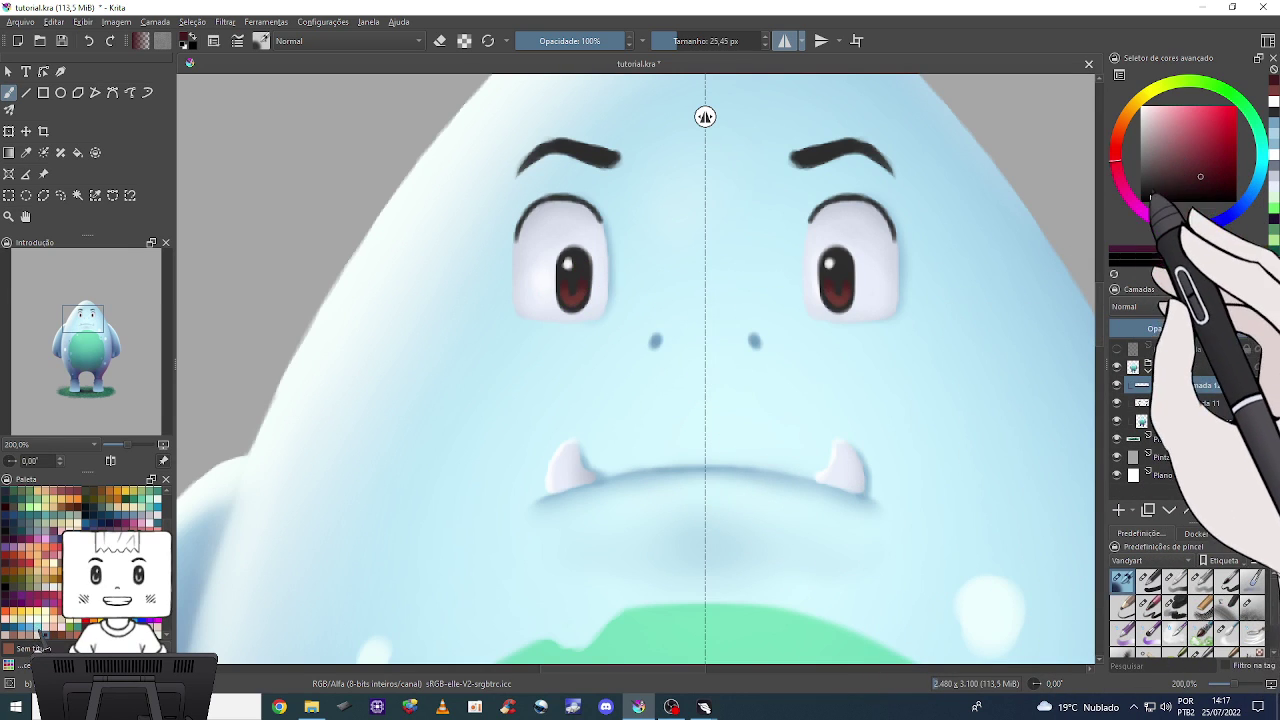
{"action": "left_click", "coordinate": [1177, 113]}
{"action": "key", "text": "bracketleft"}
{"action": "key", "text": "bracketleft"}
{"action": "key", "text": "bracketleft"}
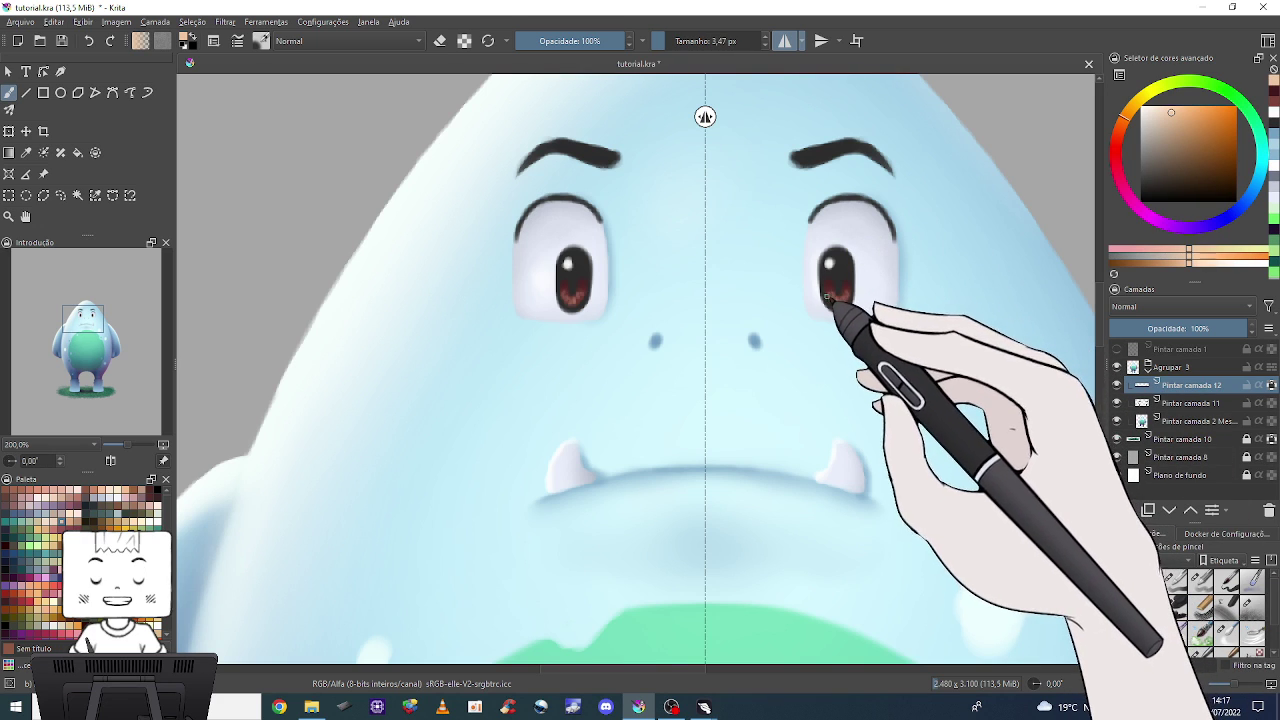
Turn off mirror painting and zoom to 50% to review the character, then back to 100%.
{"action": "key", "text": "minus"}
{"action": "key", "text": "minus"}
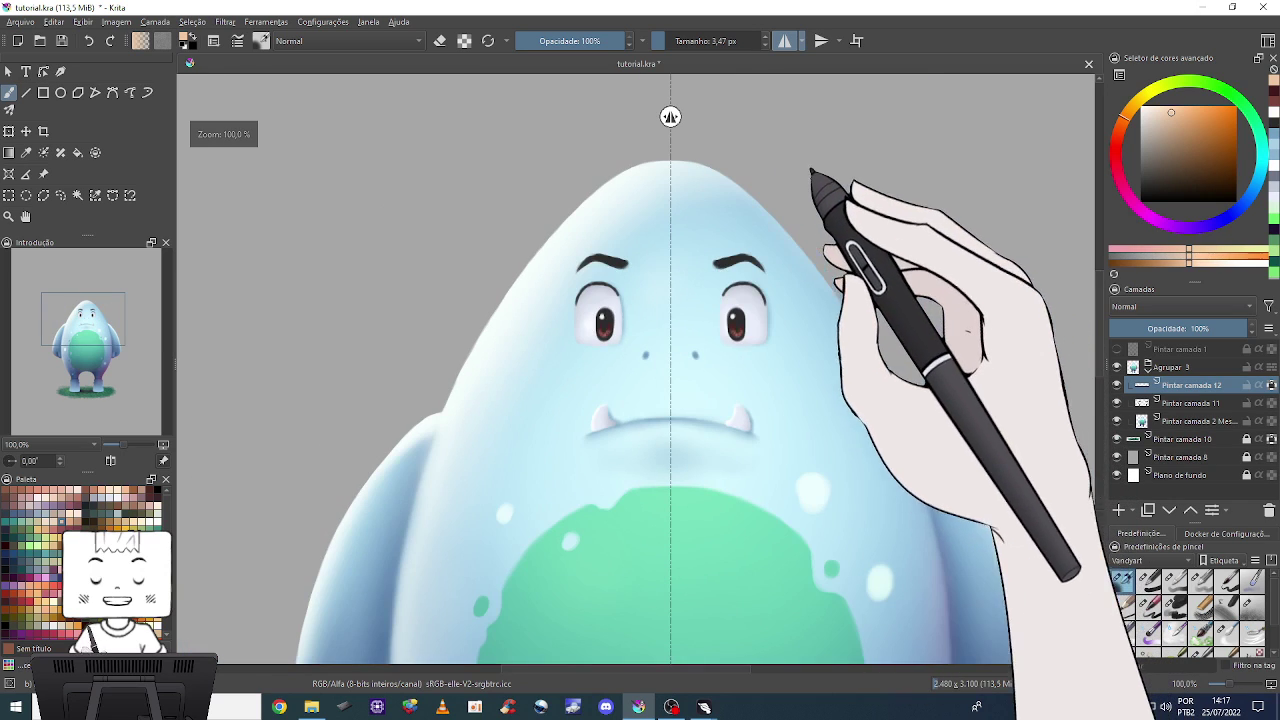
{"action": "left_click", "coordinate": [9, 195]}
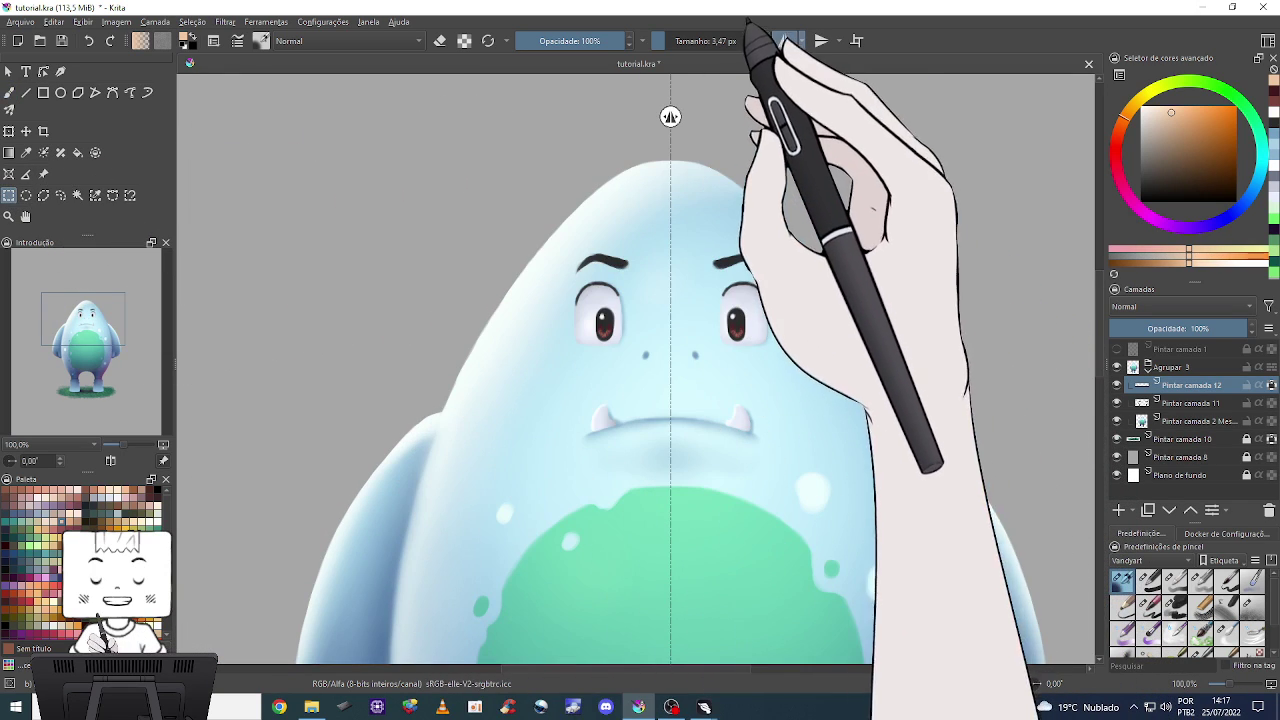
{"action": "left_click", "coordinate": [786, 40]}
{"action": "left_click", "coordinate": [851, 192]}
{"action": "key", "text": "minus"}
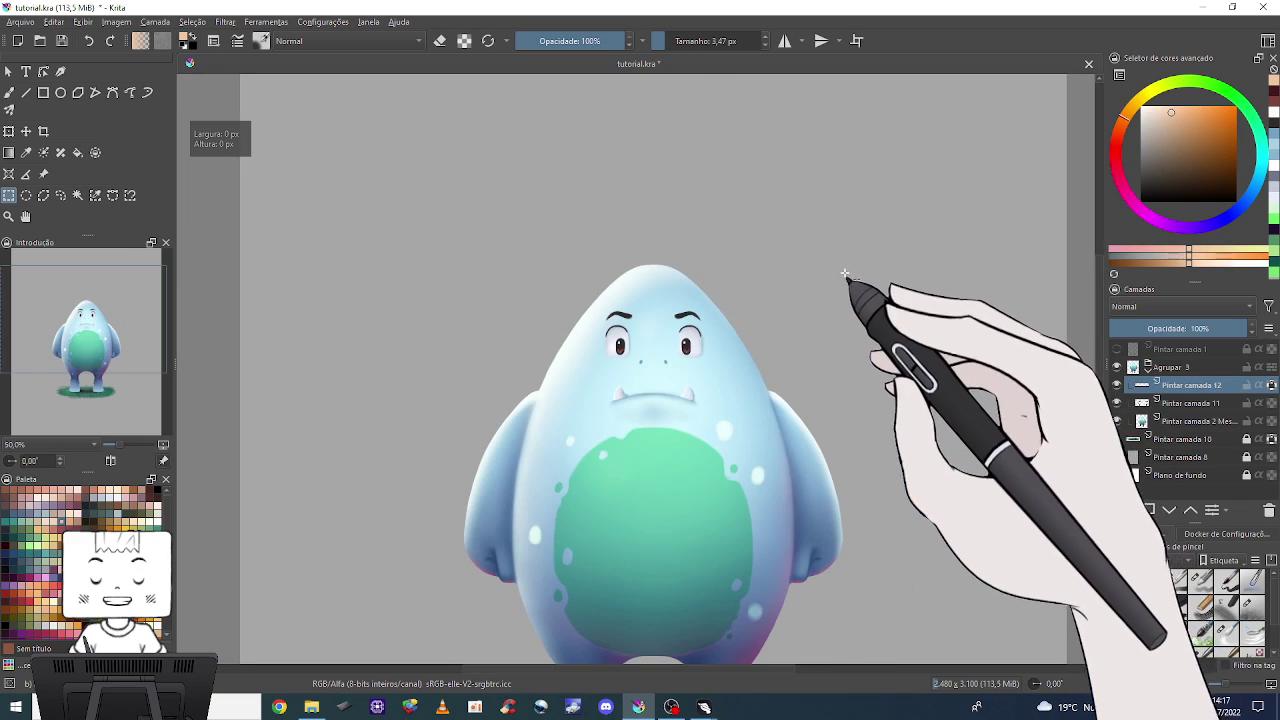
{"action": "left_click_drag", "start_coordinate": [883, 369], "coordinate": [906, 222]}
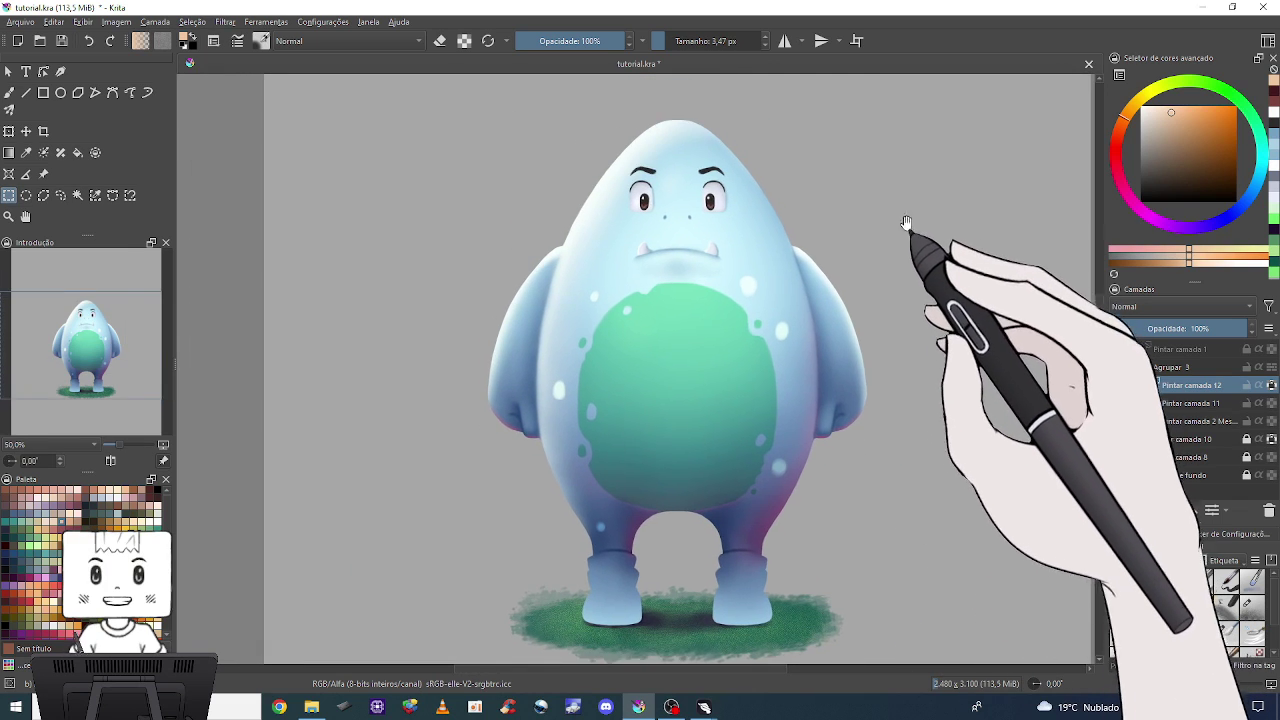
{"action": "key", "text": "1"}
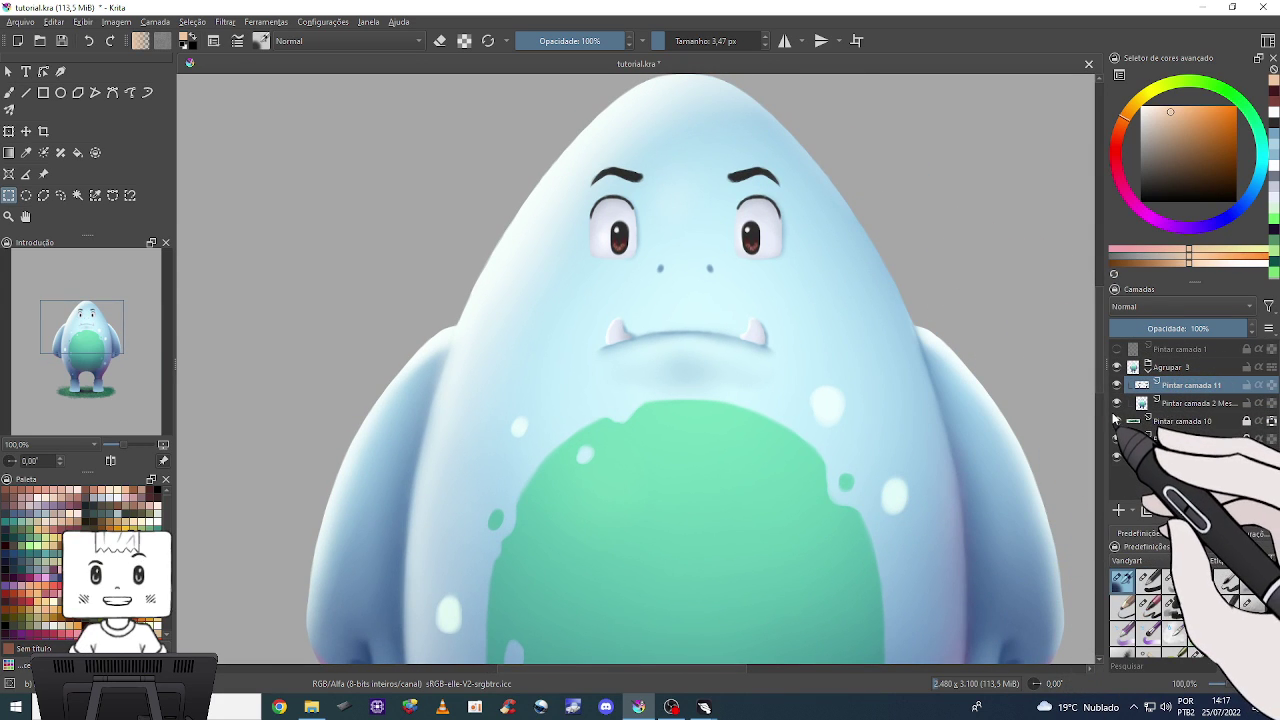
Merge the eye layer down, switch to freehand painting, and zoom in on the mouth.
{"action": "key", "text": "ctrl+e"}
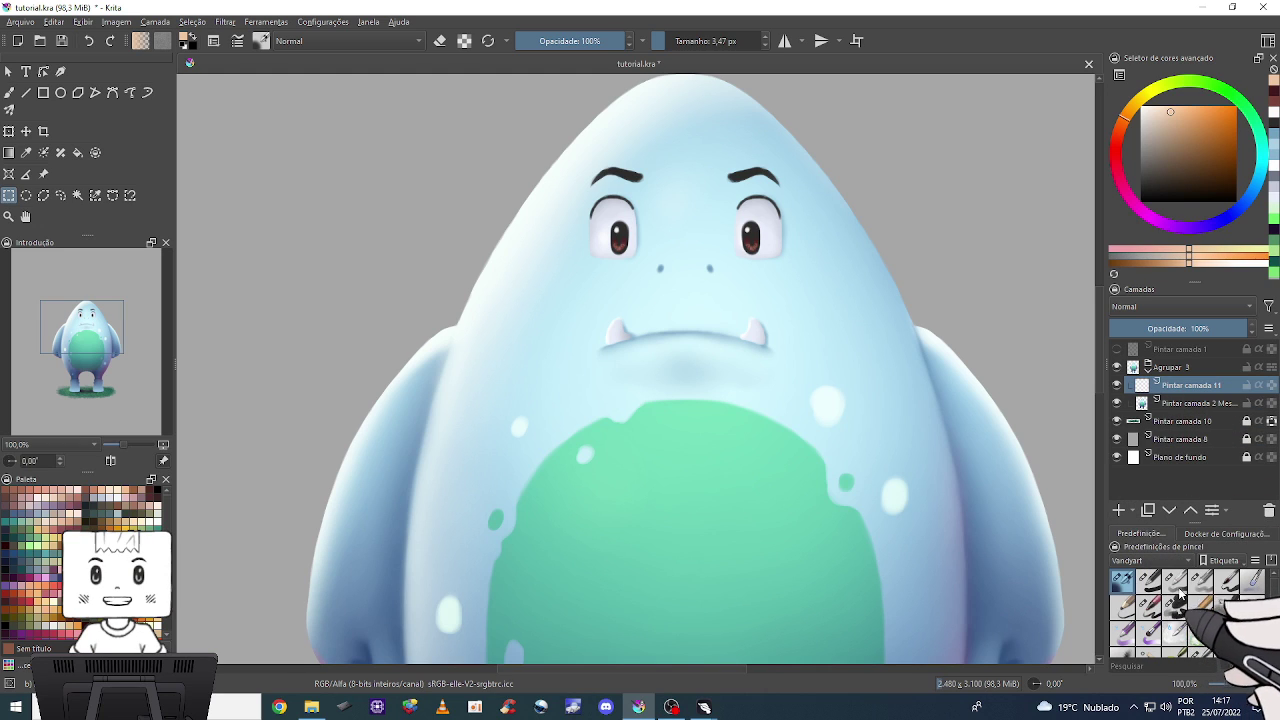
{"action": "left_click", "coordinate": [1145, 100]}
{"action": "key", "text": "b"}
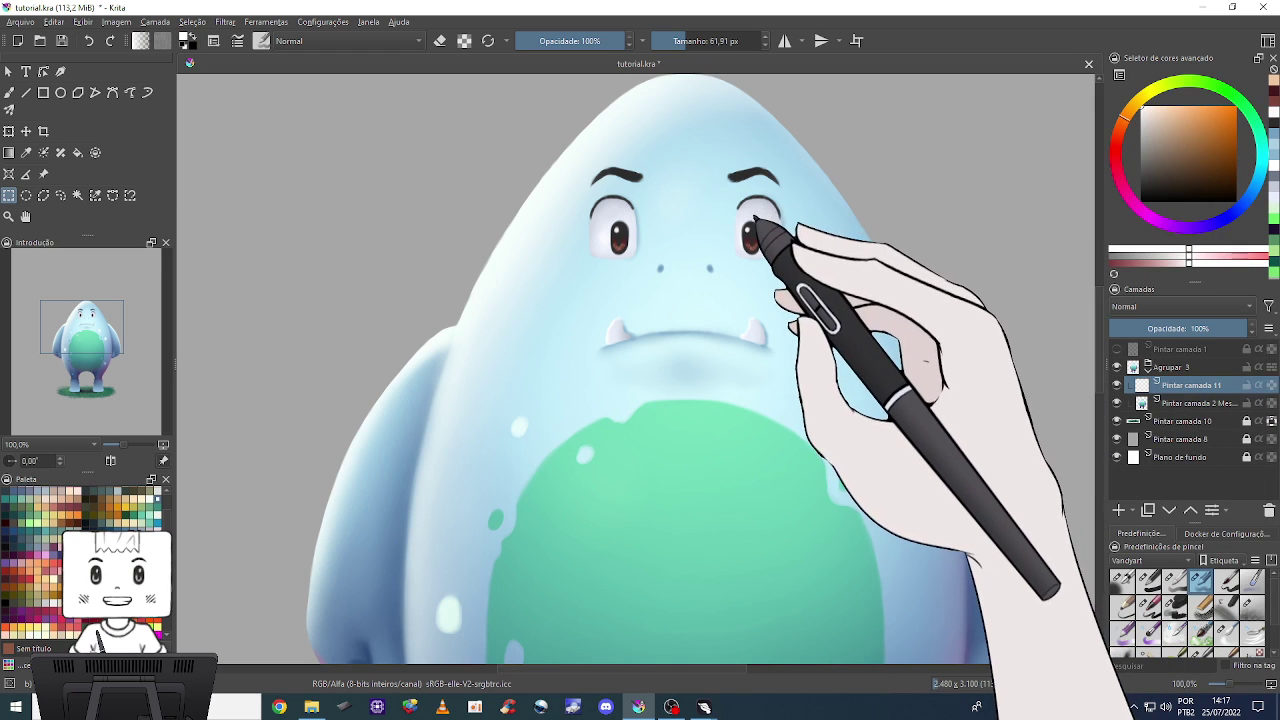
{"action": "key", "text": "bracketleft"}
{"action": "key", "text": "bracketleft"}
{"action": "key", "text": "bracketleft"}
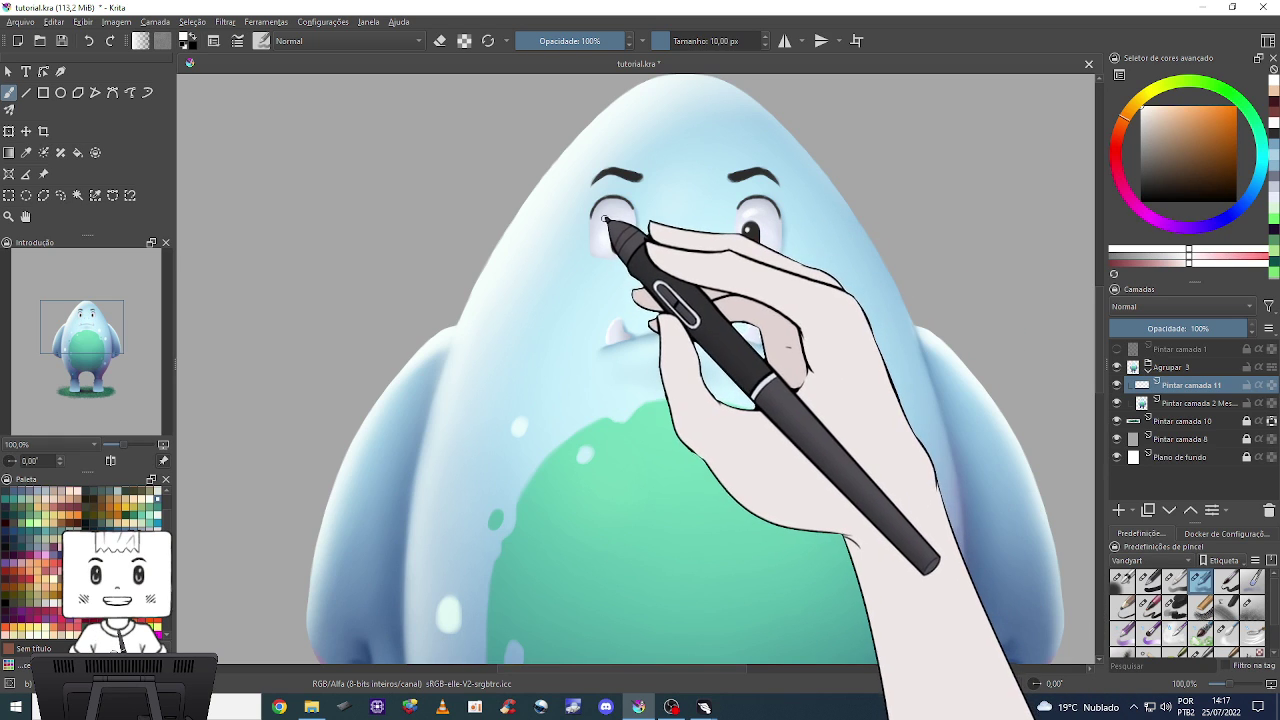
{"action": "key", "text": "bracketright"}
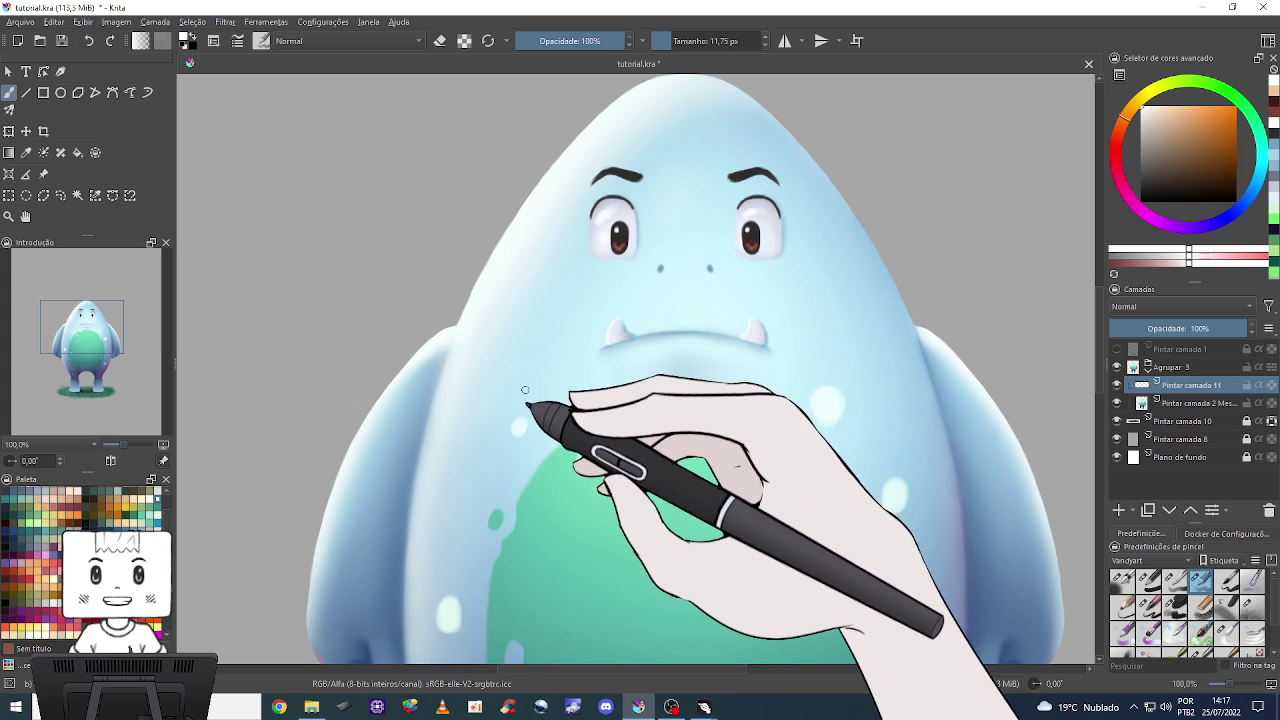
{"action": "key", "text": "minus"}
{"action": "key", "text": "minus"}
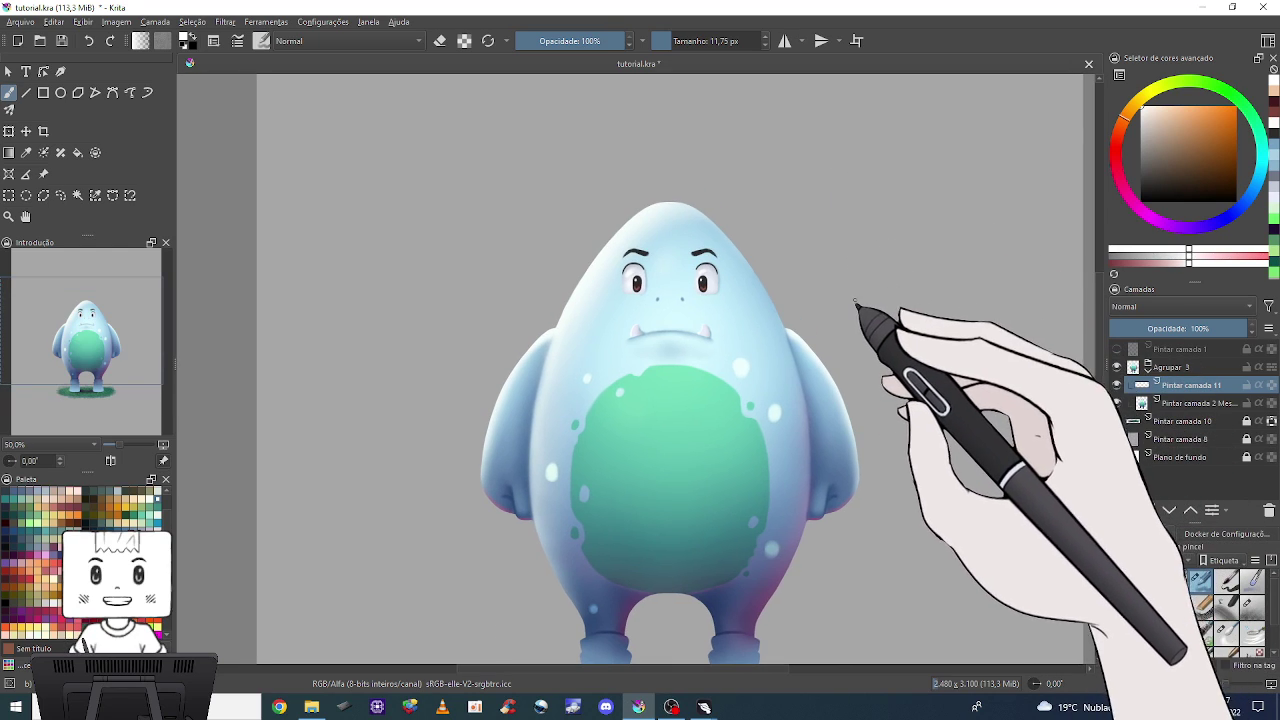
{"action": "key", "text": "plus"}
{"action": "key", "text": "plus"}
{"action": "key", "text": "plus"}
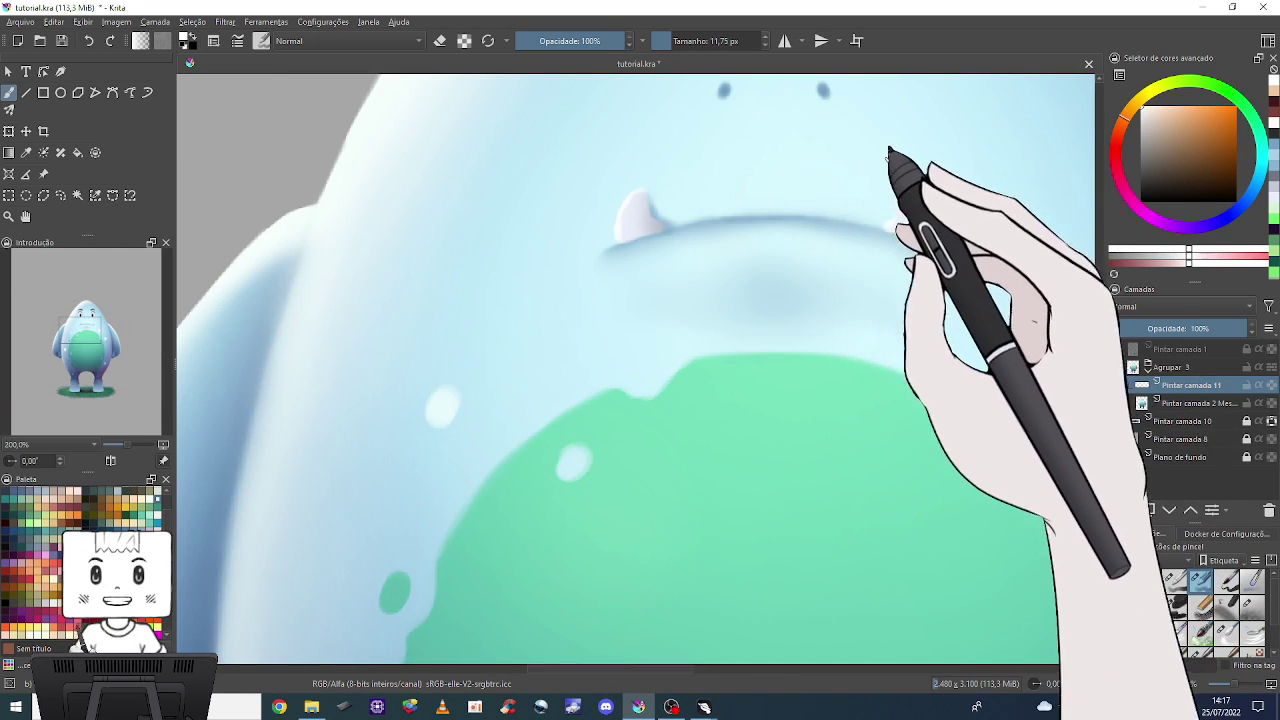
{"action": "mouse_move", "coordinate": [891, 157]}
{"action": "left_mouse_down"}
{"action": "mouse_move", "coordinate": [771, 214]}
{"action": "mouse_move", "coordinate": [794, 320]}
{"action": "left_mouse_up"}
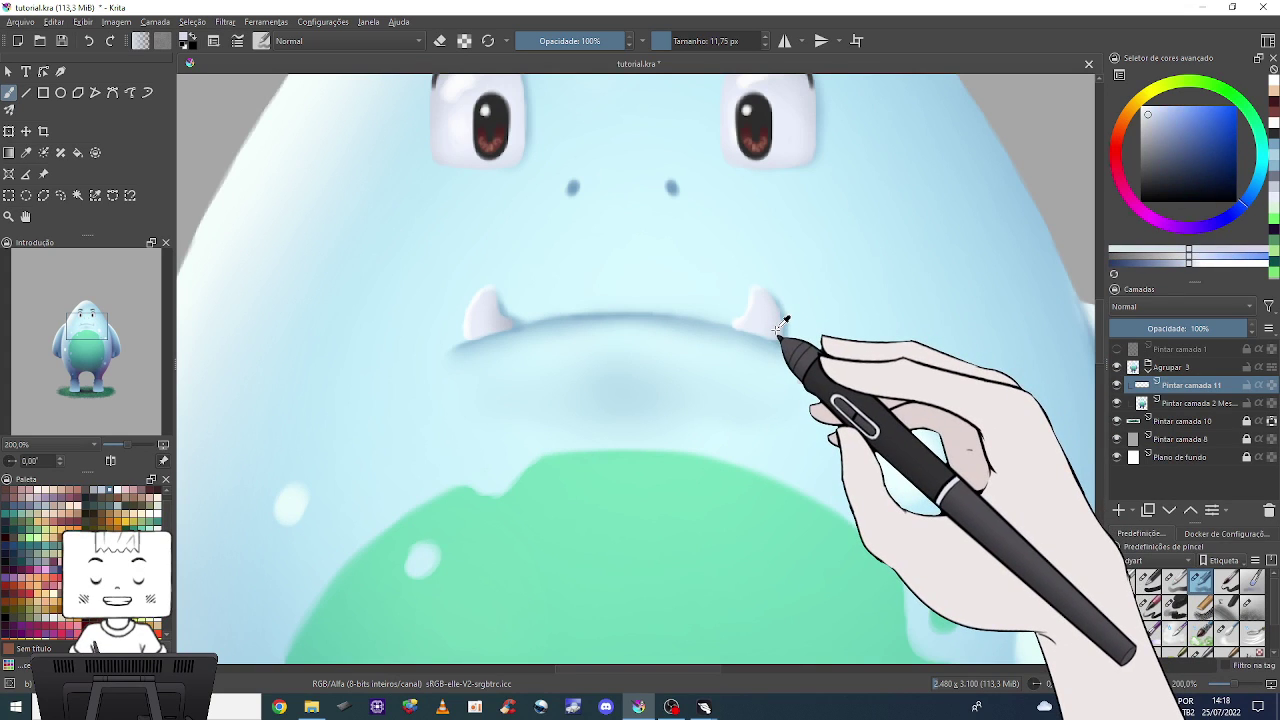
Paint fine pale bluish-white strand strokes on the teeth with a smaller brush.
{"action": "left_click_drag", "start_coordinate": [1158, 140], "coordinate": [1153, 147]}
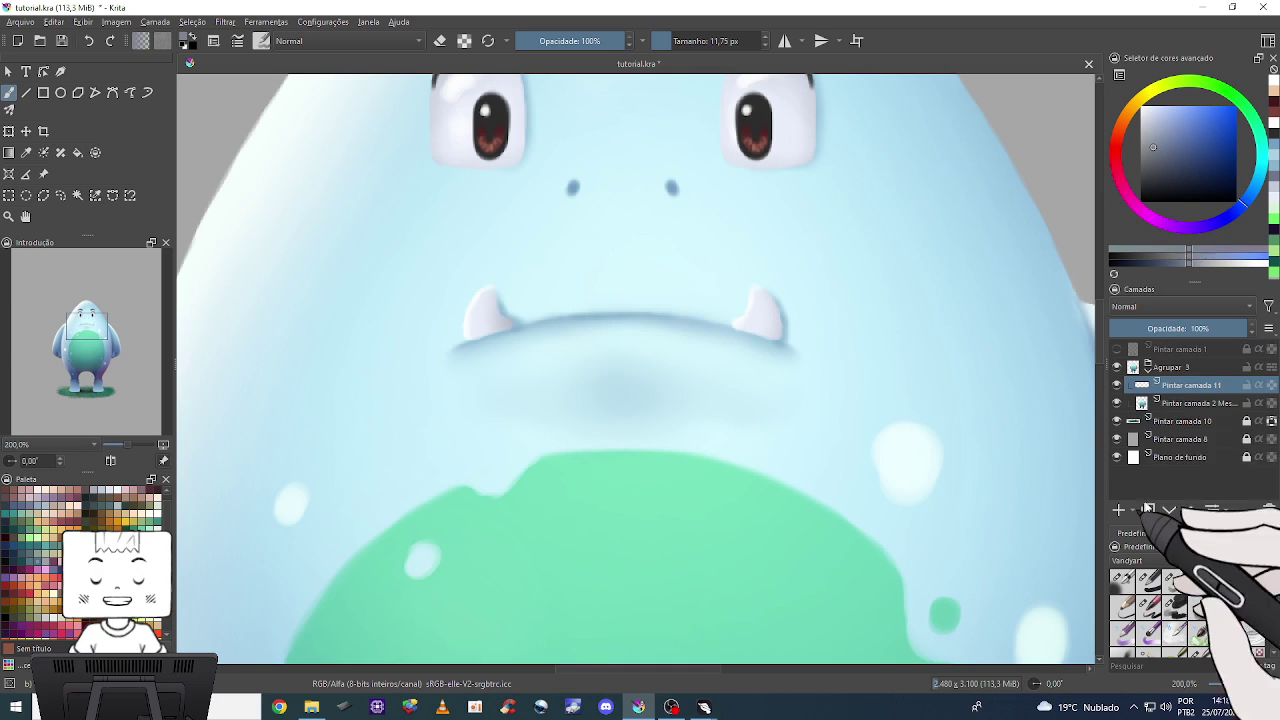
{"action": "left_click", "coordinate": [1149, 606]}
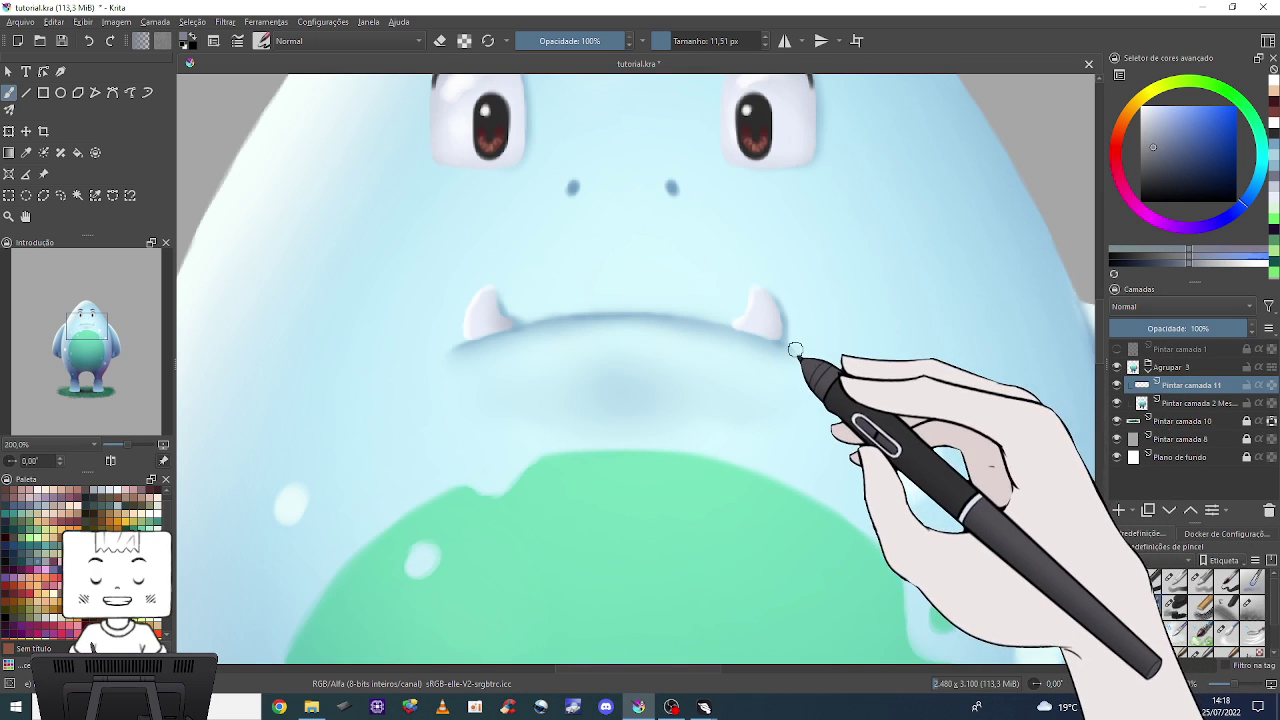
{"action": "key", "text": "plus"}
{"action": "key", "text": "bracketleft"}
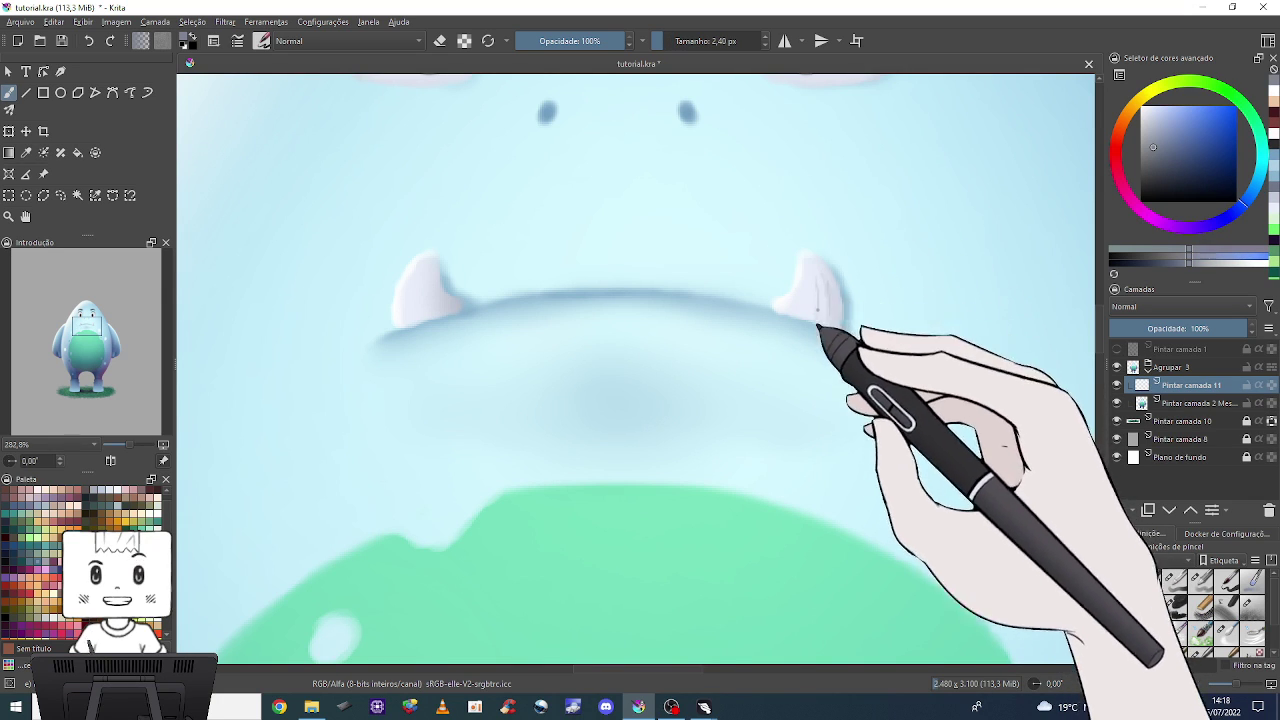
{"action": "left_click_drag", "start_coordinate": [791, 320], "coordinate": [808, 286]}
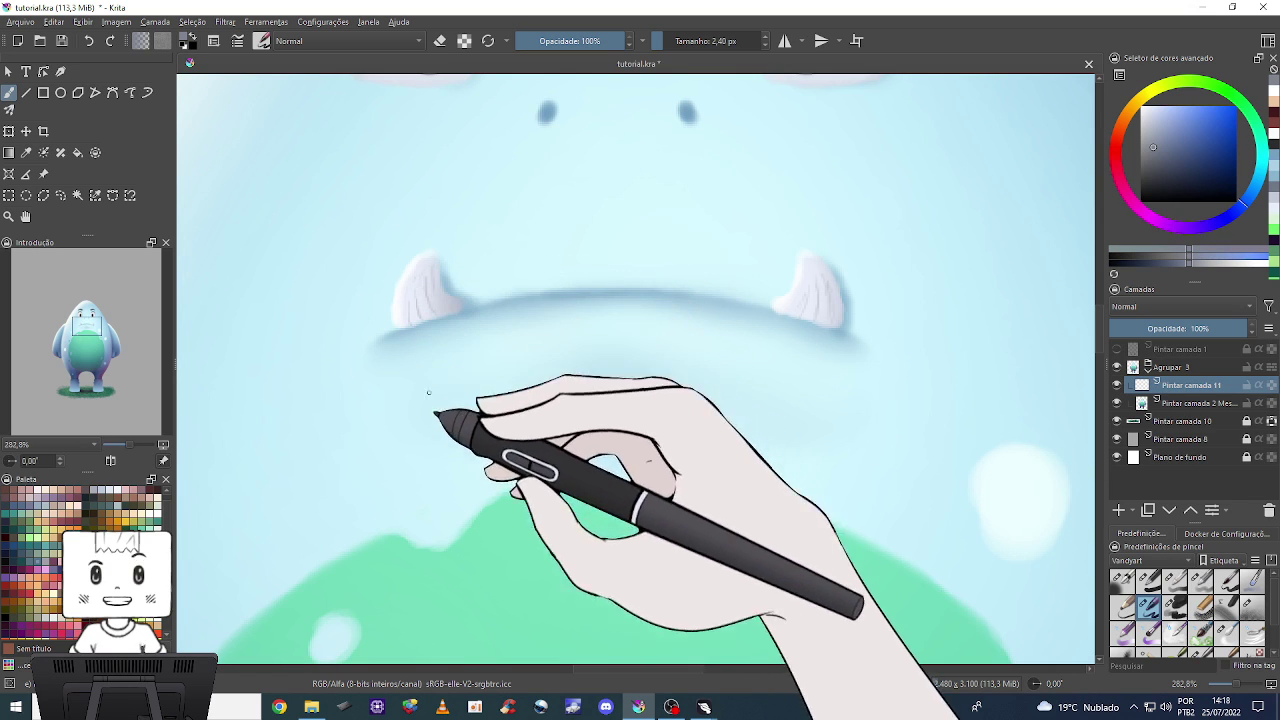
{"action": "key", "text": "1"}
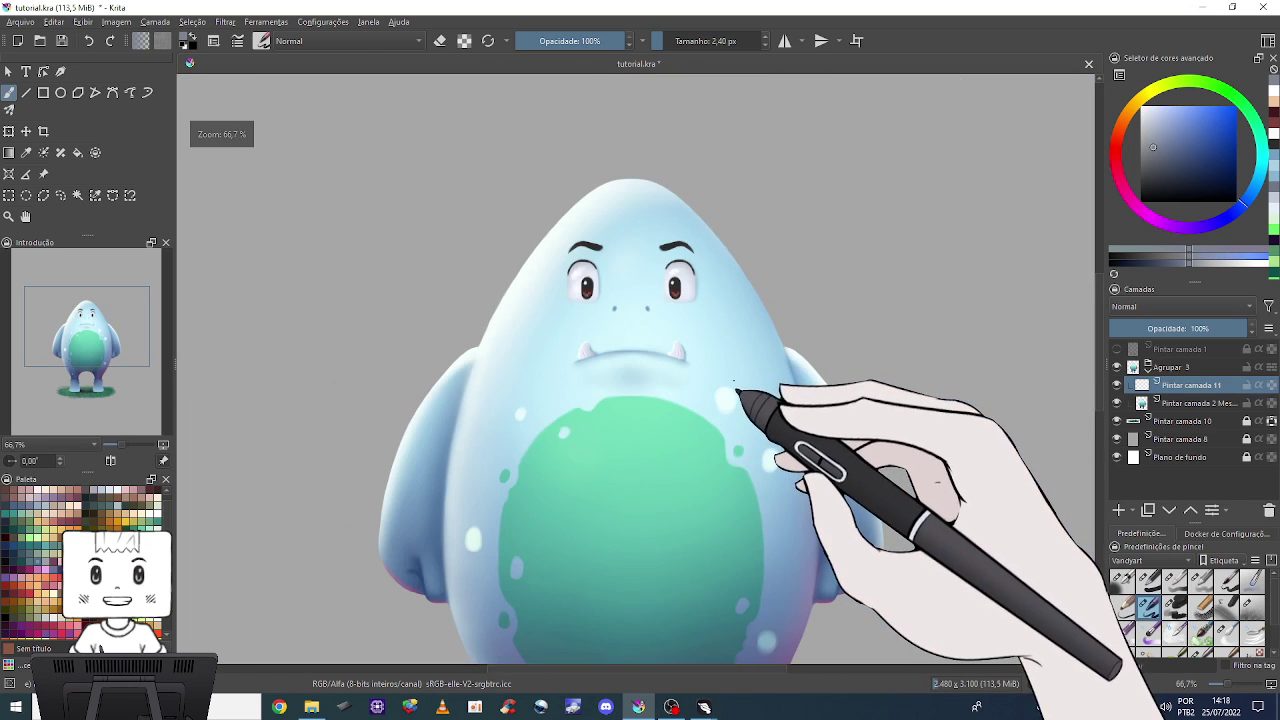
{"action": "left_click_drag", "start_coordinate": [848, 366], "coordinate": [885, 261]}
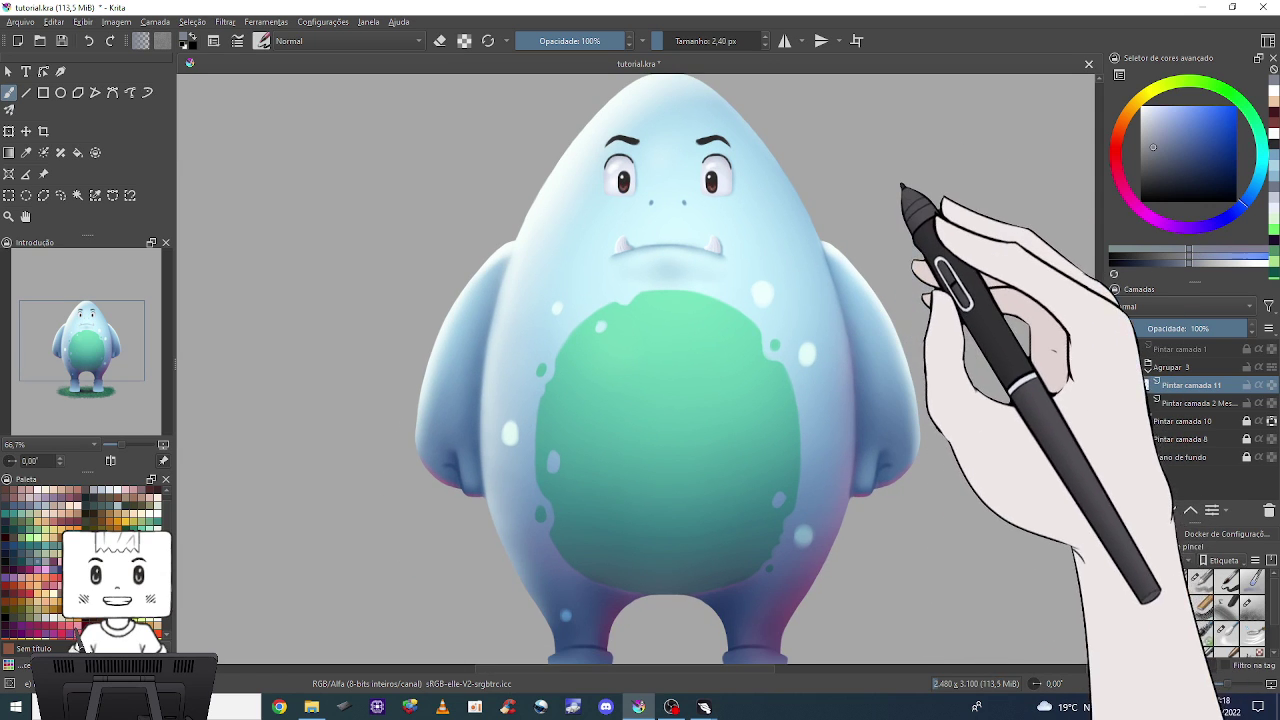
{"action": "key", "text": "minus"}
{"action": "key", "text": "minus"}
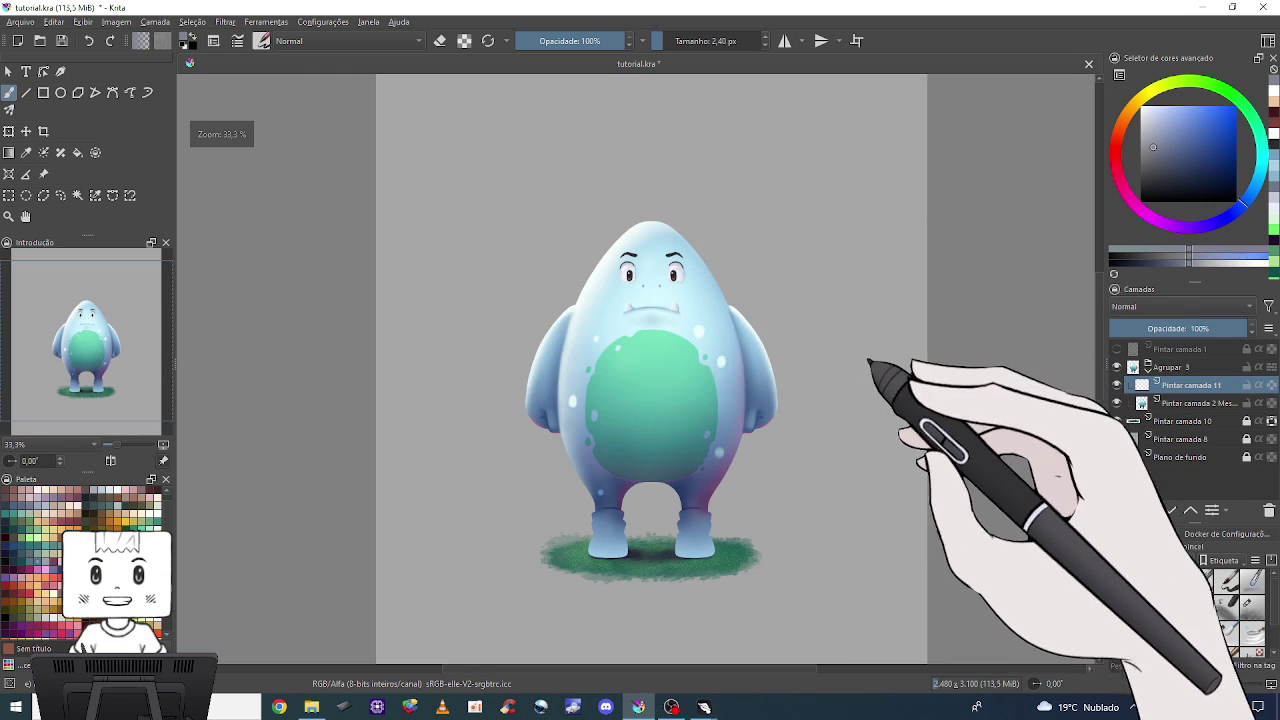
{"action": "left_click_drag", "start_coordinate": [787, 486], "coordinate": [823, 438]}
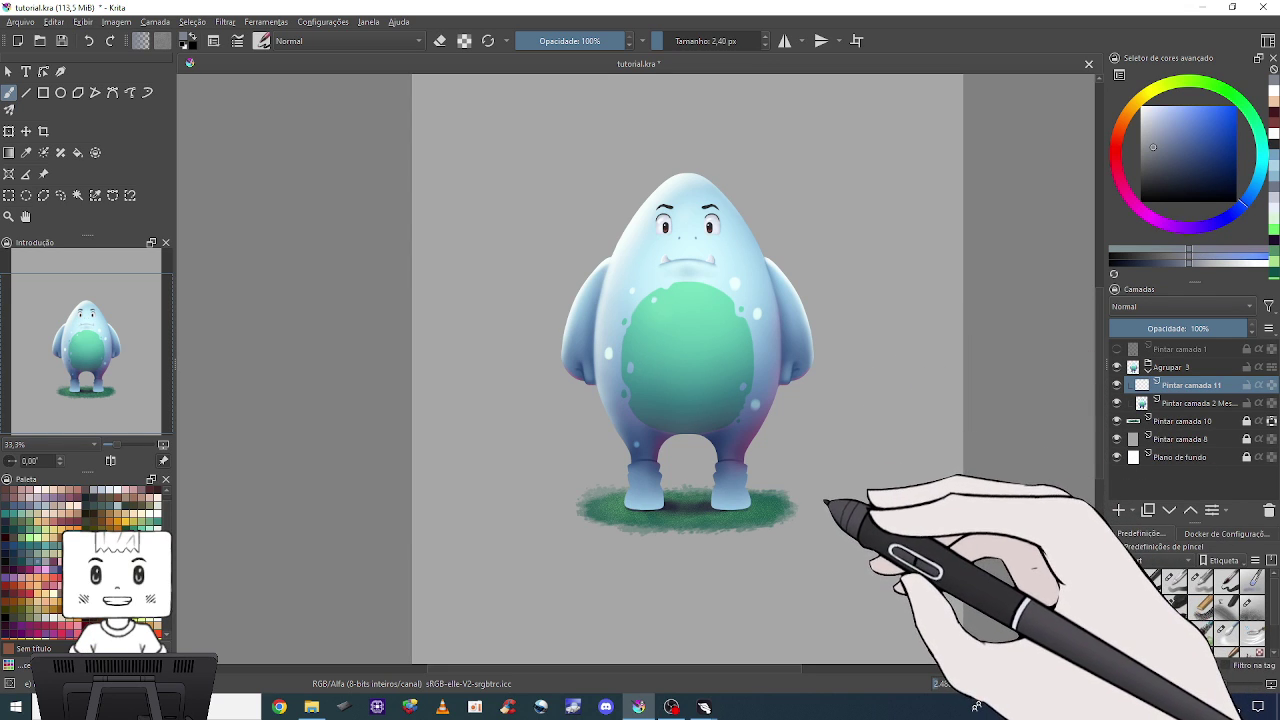
{"action": "key", "text": "plus"}
{"action": "key", "text": "minus"}
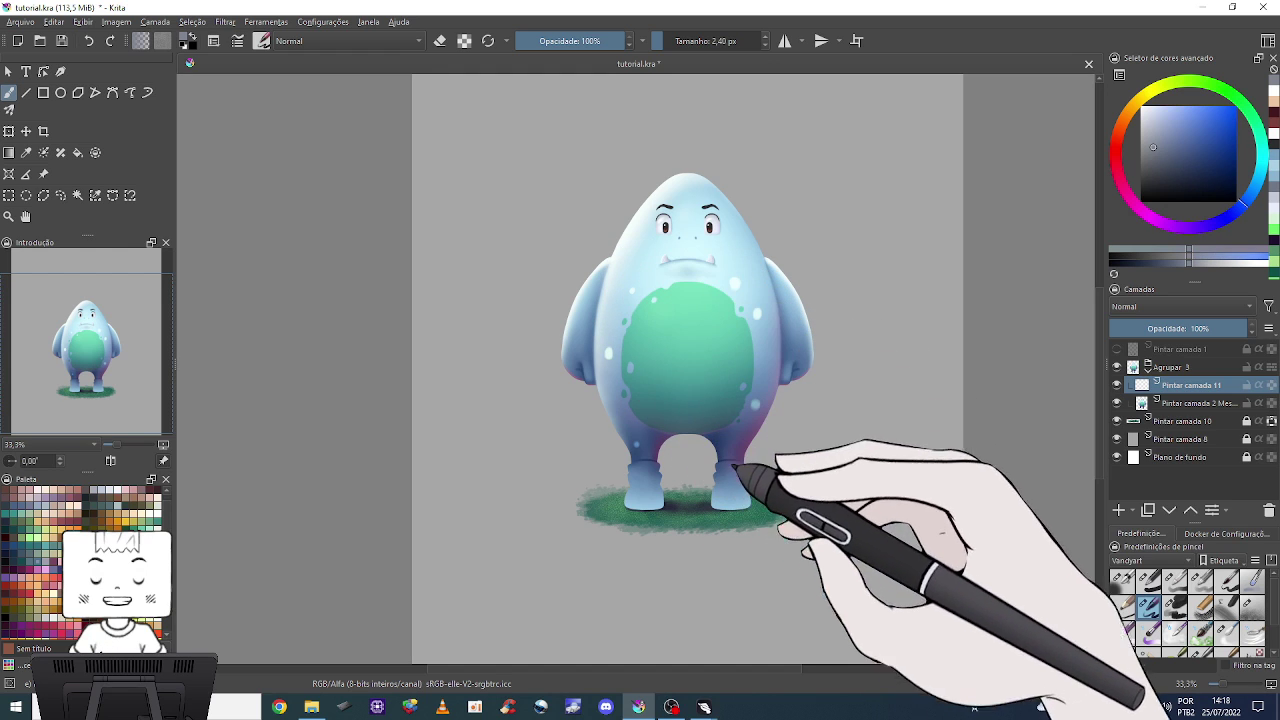
{"action": "key", "text": "plus"}
{"action": "key", "text": "plus"}
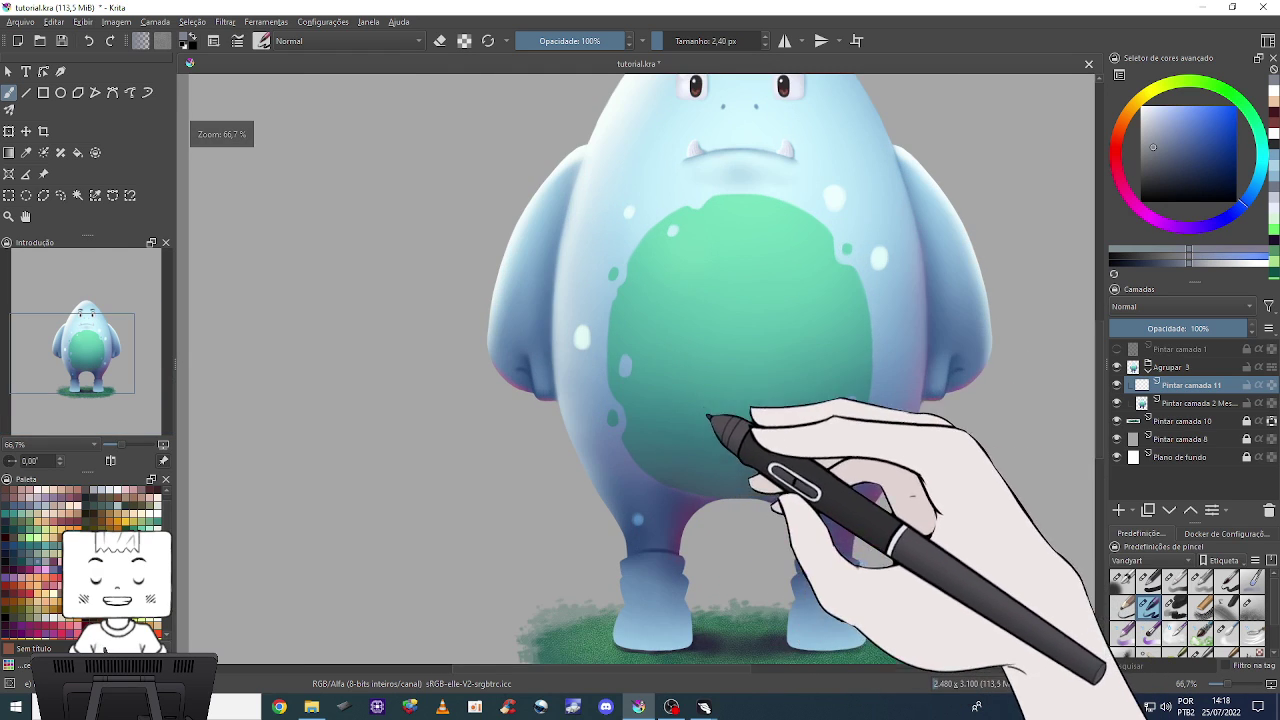
{"action": "mouse_move", "coordinate": [741, 542]}
{"action": "left_mouse_down"}
{"action": "mouse_move", "coordinate": [709, 555]}
{"action": "mouse_move", "coordinate": [700, 437]}
{"action": "left_mouse_up"}
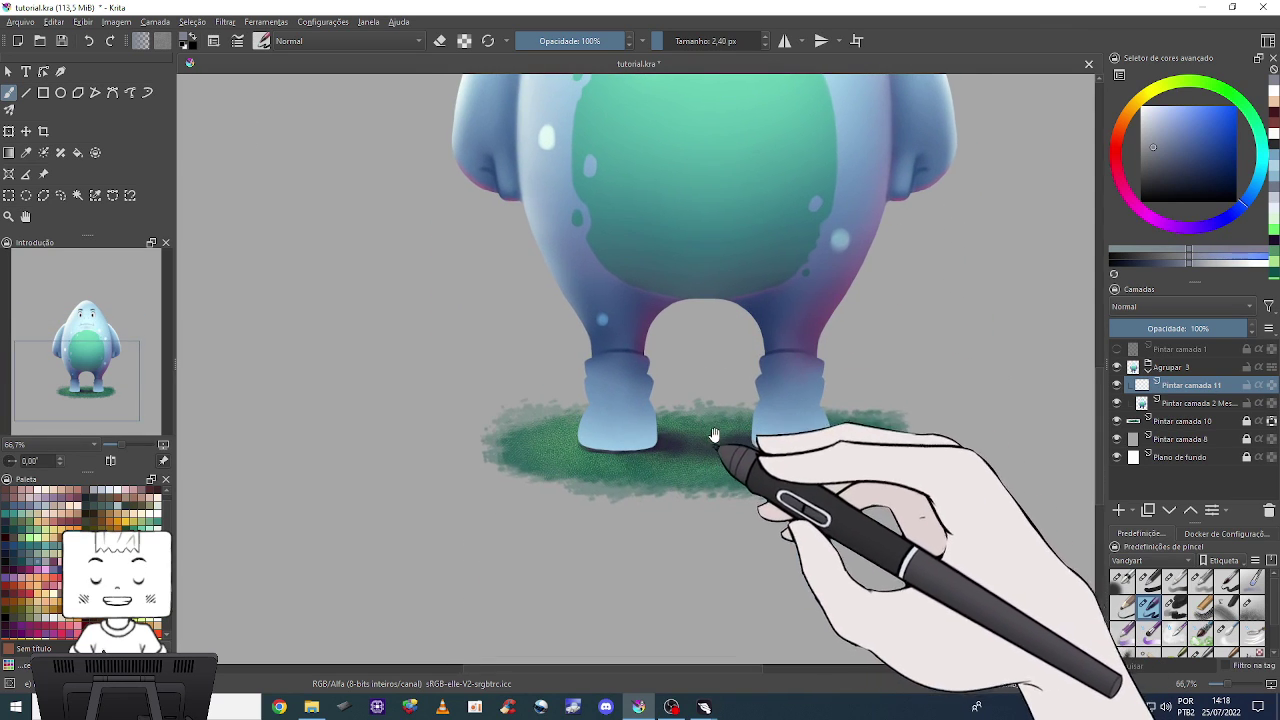
{"action": "key", "text": "plus"}
{"action": "key", "text": "plus"}
{"action": "key", "text": "plus"}
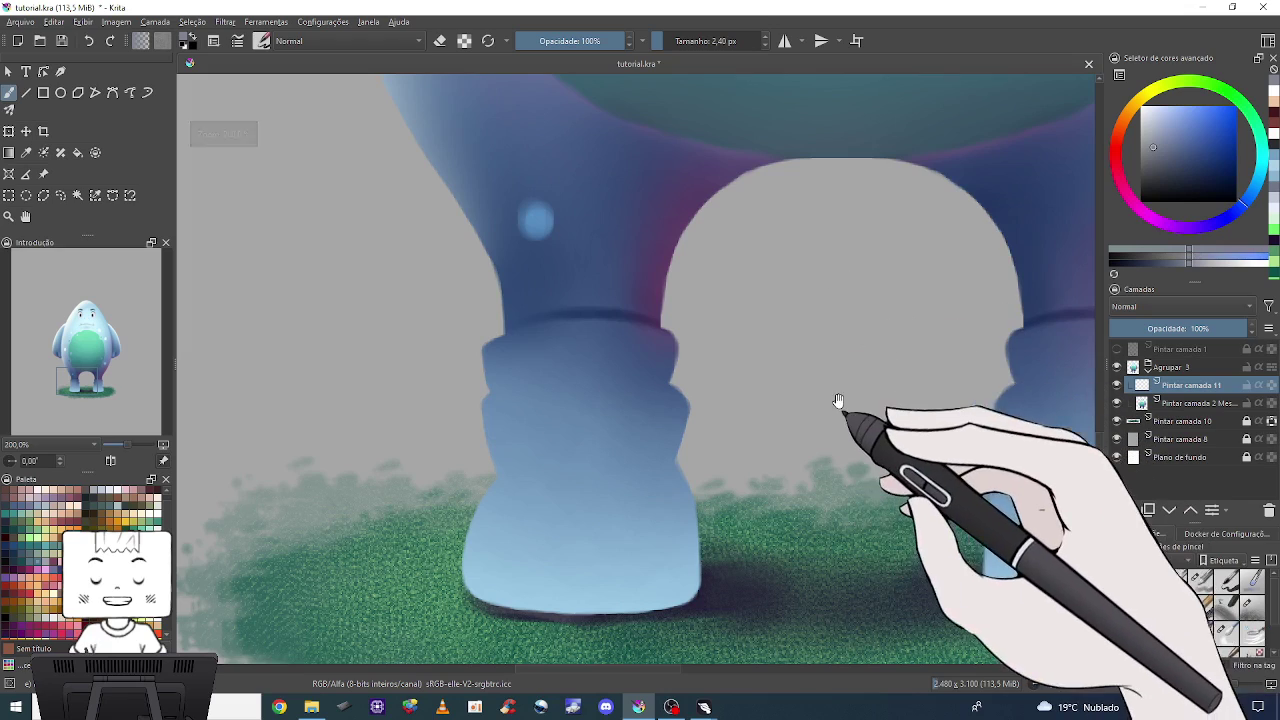
Show the hidden 'Pintar camada 1' sneaker layer, pan to the feet, and enlarge the brush.
{"action": "left_click", "coordinate": [1117, 349]}
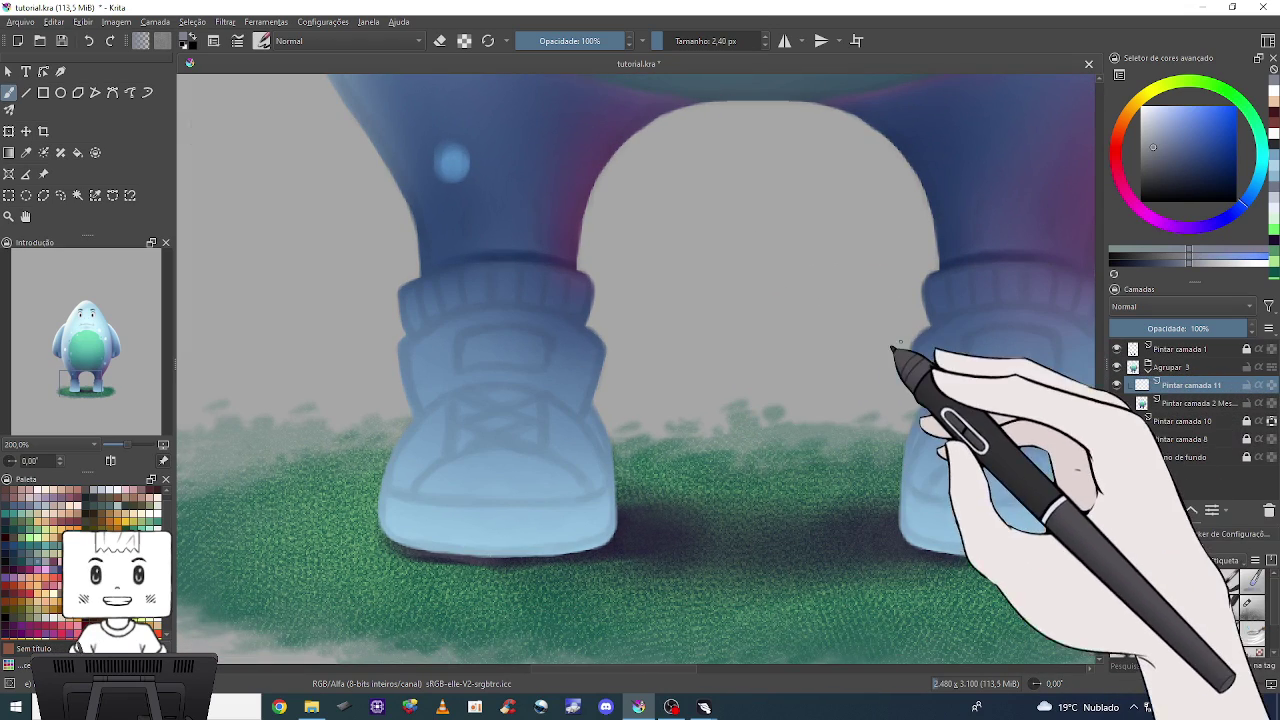
{"action": "left_click_drag", "start_coordinate": [814, 357], "coordinate": [676, 367]}
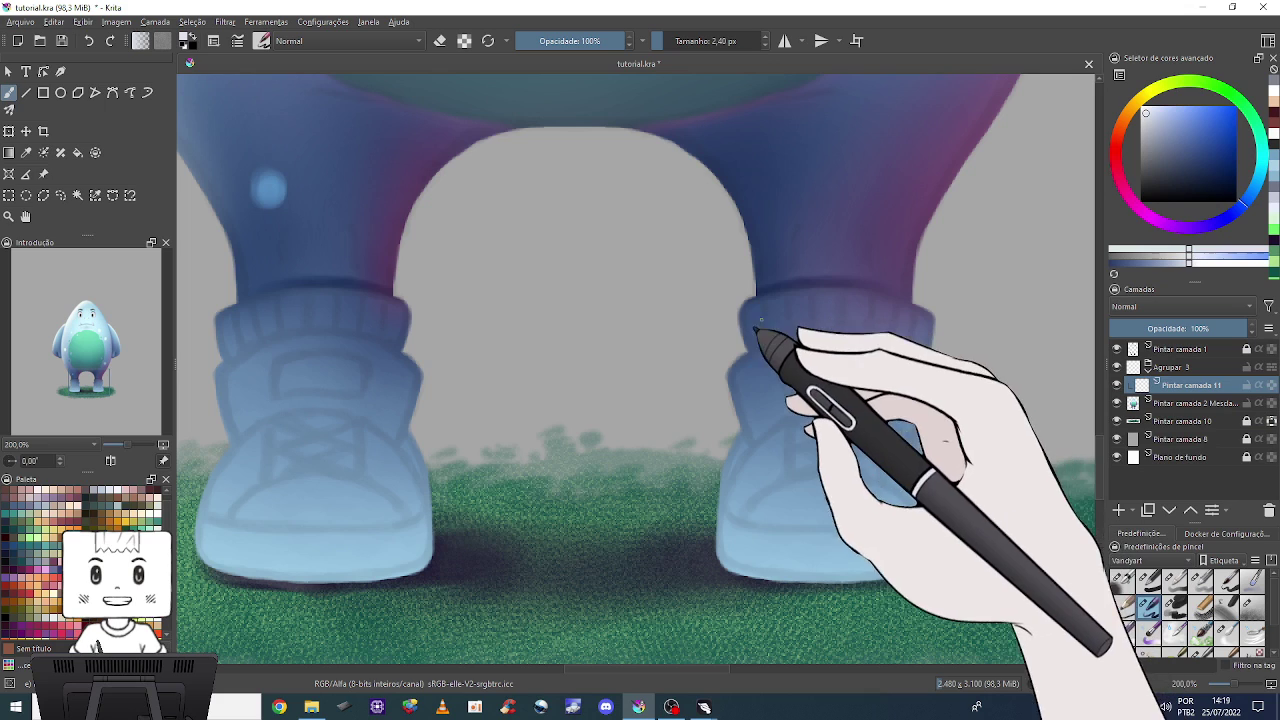
{"action": "left_click_drag", "start_coordinate": [757, 337], "coordinate": [734, 338]}
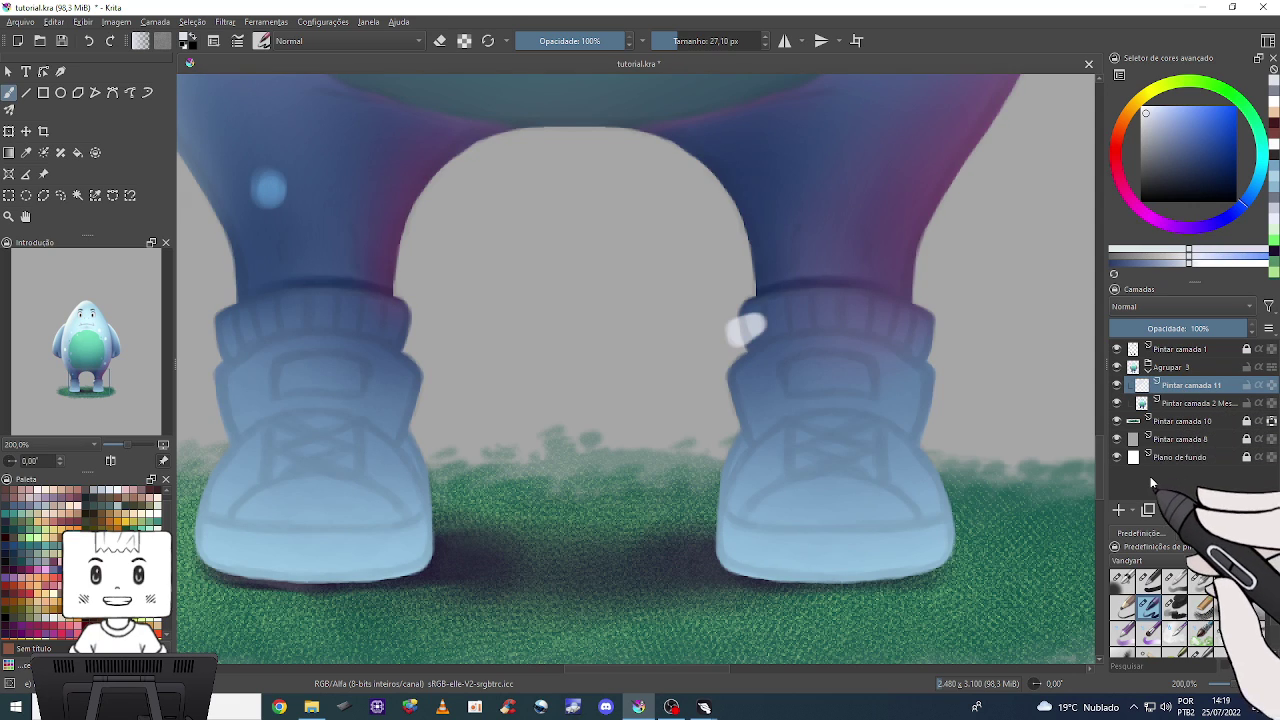
Add a new group layer and choose a larger brush for the cuffs.
{"action": "left_click", "coordinate": [1134, 512]}
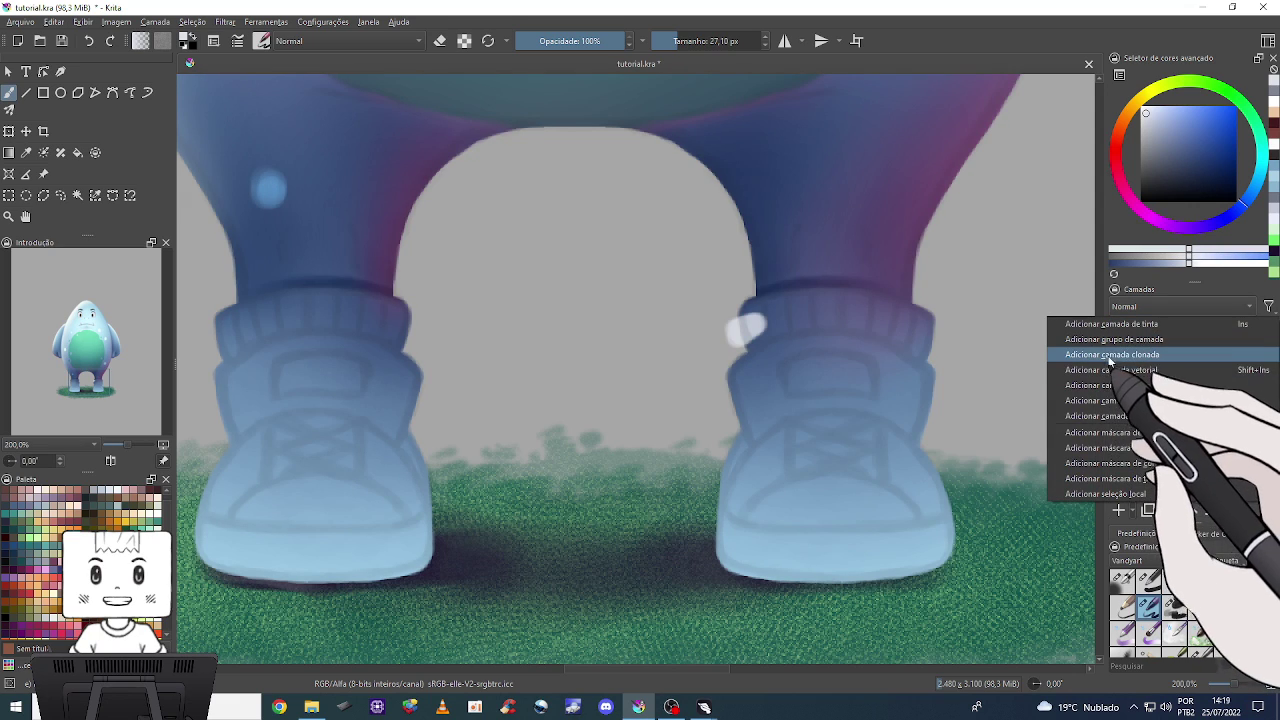
{"action": "left_click", "coordinate": [1145, 334]}
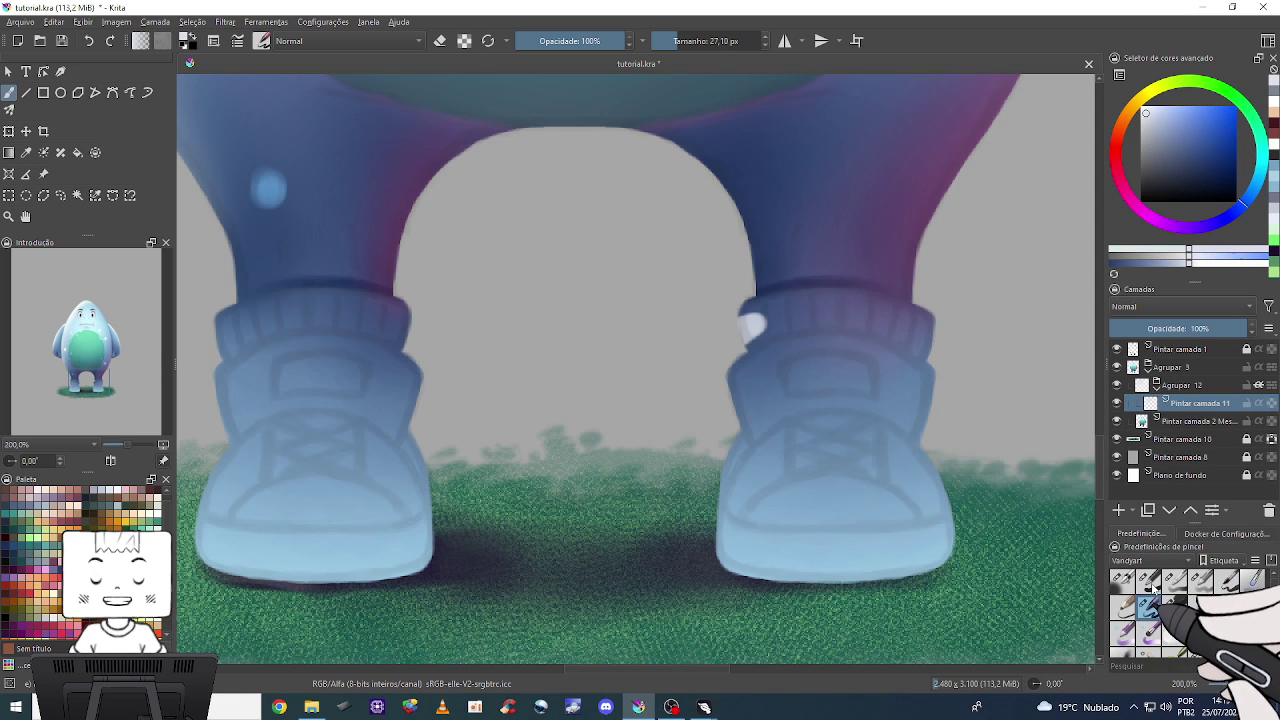
{"action": "left_click", "coordinate": [1174, 582]}
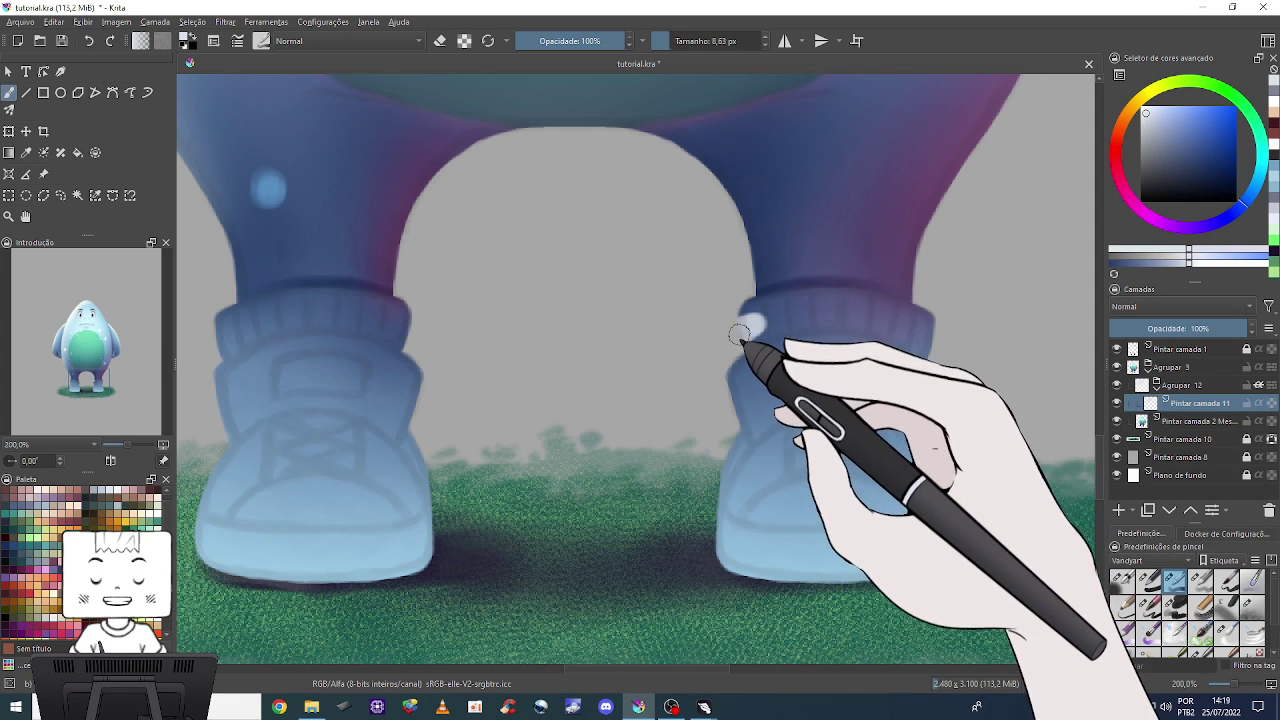
Paint neat white bands on both sock cuffs with mirror painting on.
{"action": "left_click_drag", "start_coordinate": [760, 327], "coordinate": [762, 307]}
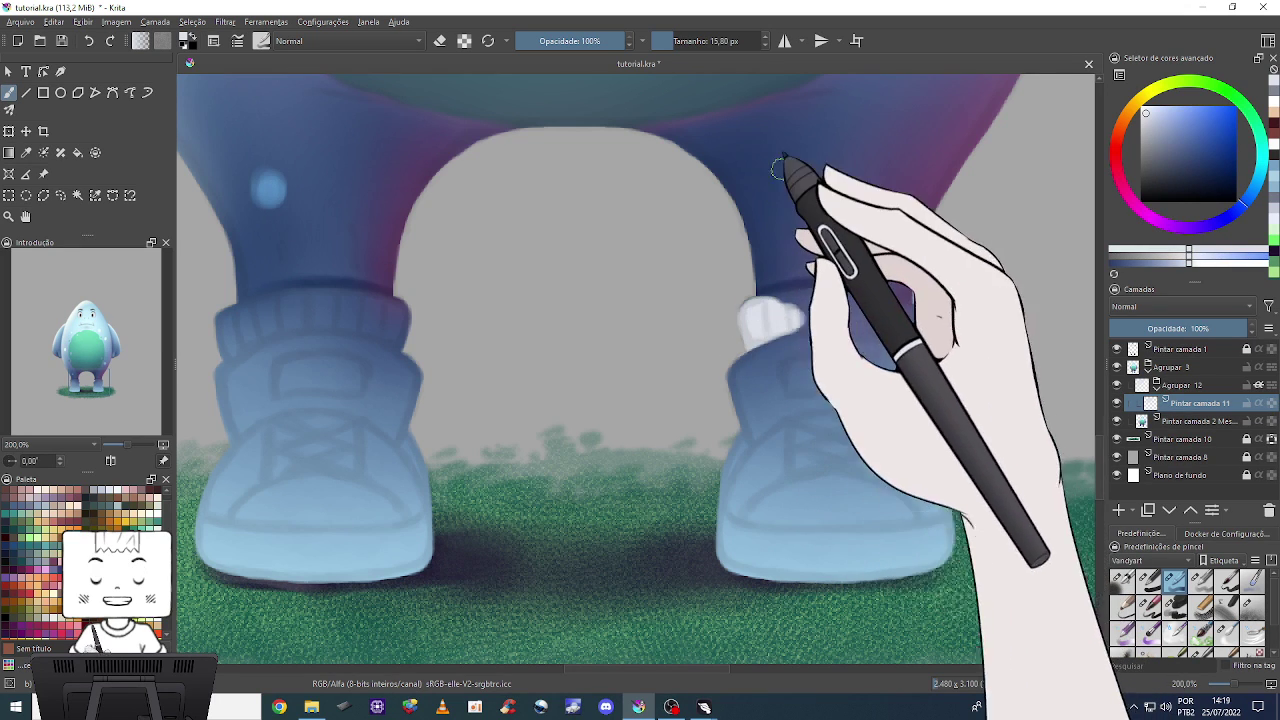
{"action": "left_click", "coordinate": [784, 40]}
{"action": "left_click_drag", "start_coordinate": [785, 318], "coordinate": [733, 335]}
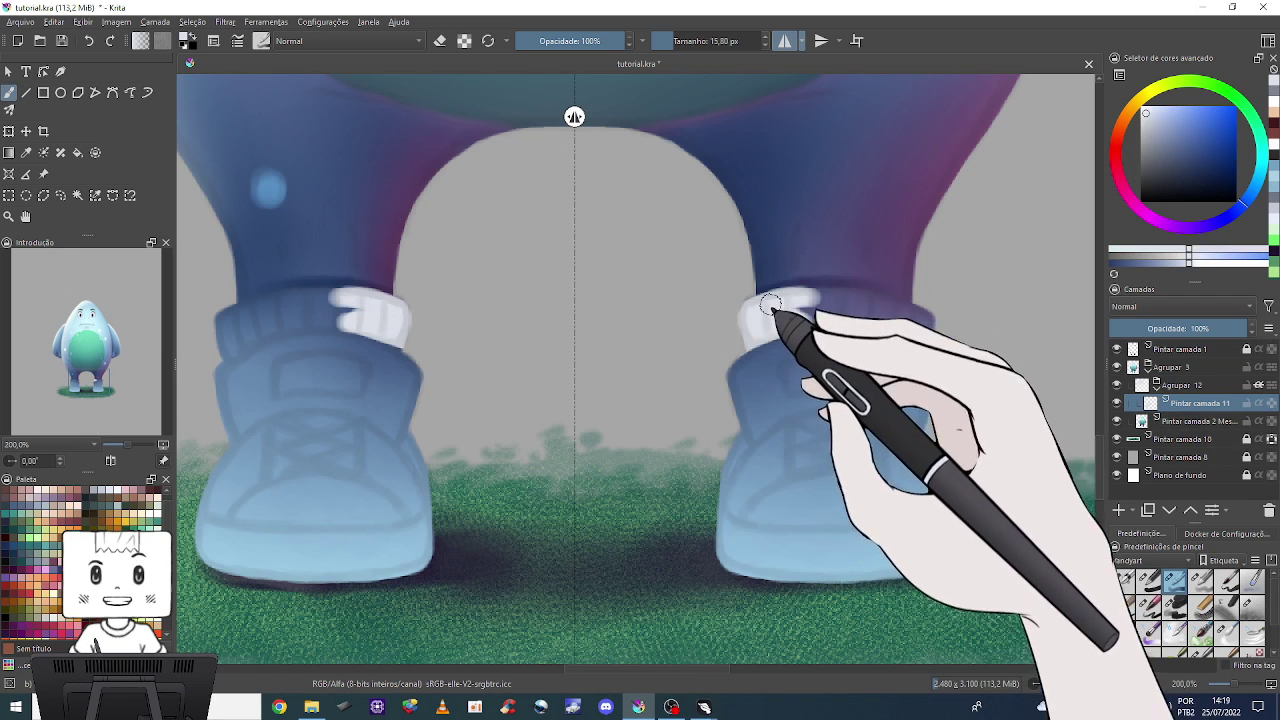
{"action": "left_click_drag", "start_coordinate": [788, 300], "coordinate": [842, 296]}
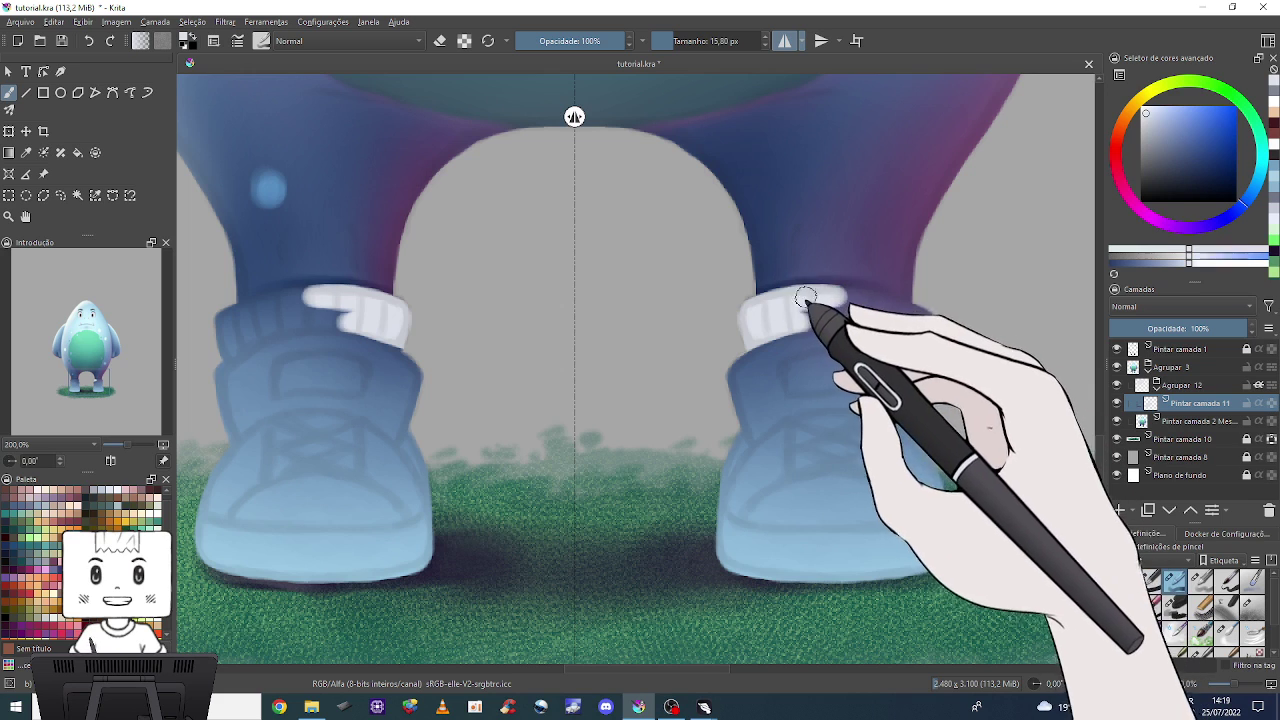
{"action": "mouse_move", "coordinate": [749, 303]}
{"action": "left_mouse_down"}
{"action": "mouse_move", "coordinate": [850, 296]}
{"action": "mouse_move", "coordinate": [908, 313]}
{"action": "left_mouse_up"}
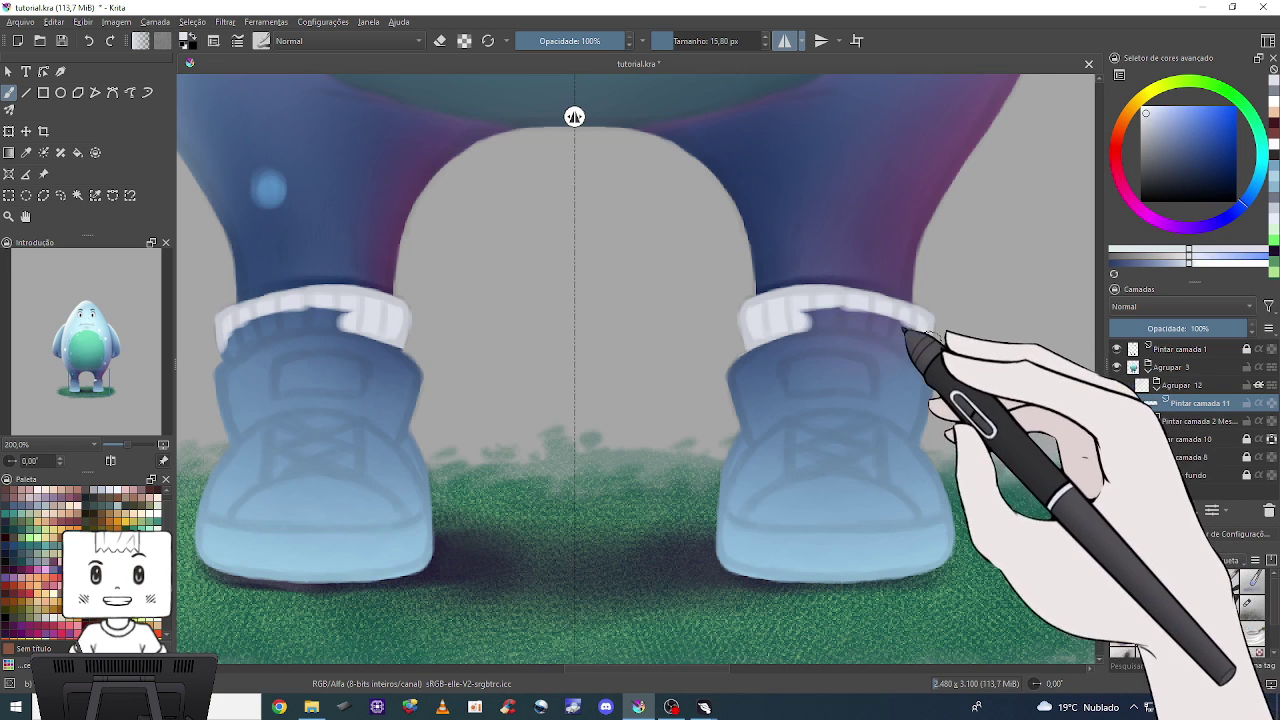
{"action": "mouse_move", "coordinate": [814, 322]}
{"action": "left_mouse_down"}
{"action": "mouse_move", "coordinate": [800, 328]}
{"action": "mouse_move", "coordinate": [866, 322]}
{"action": "left_mouse_up"}
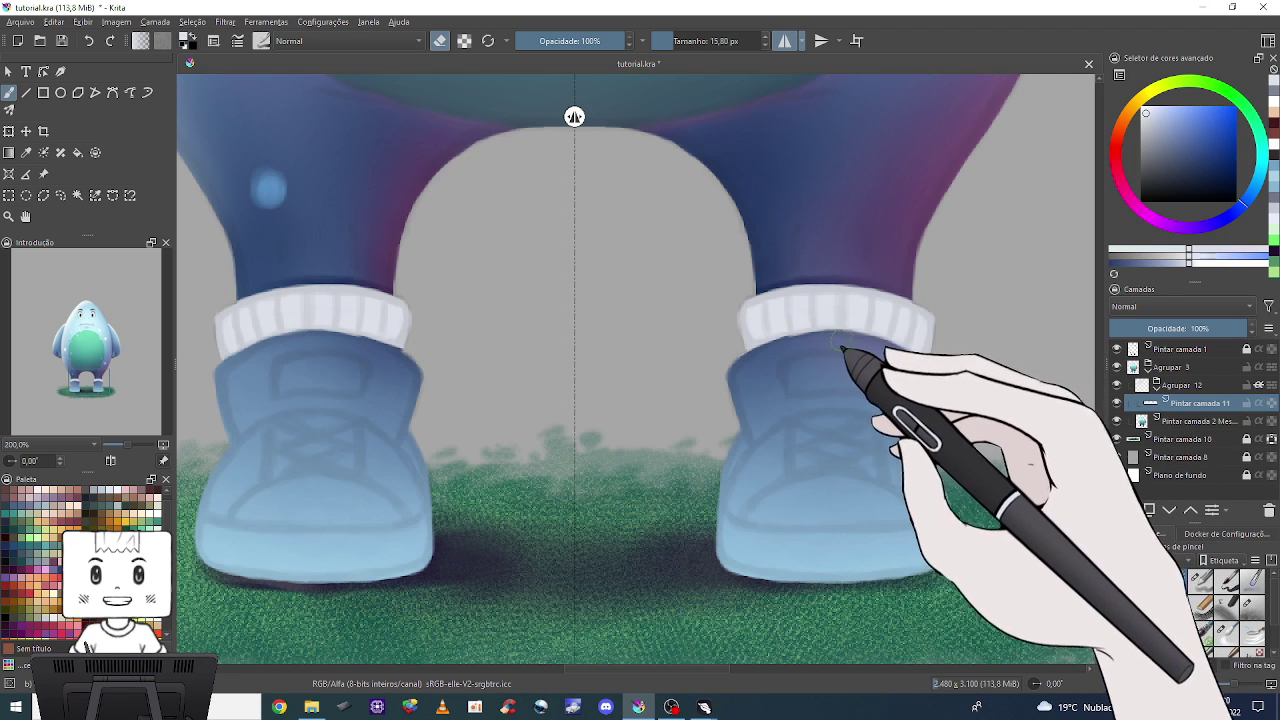
{"action": "key", "text": "e"}
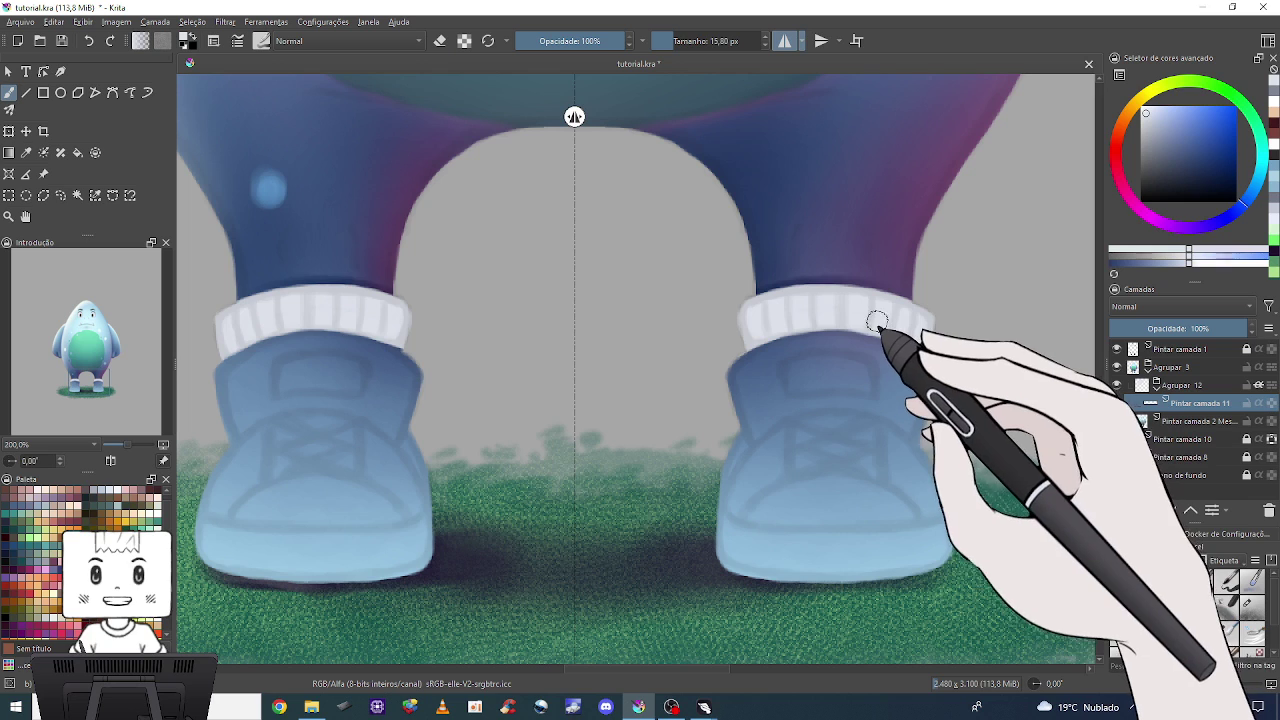
{"action": "key", "text": "e"}
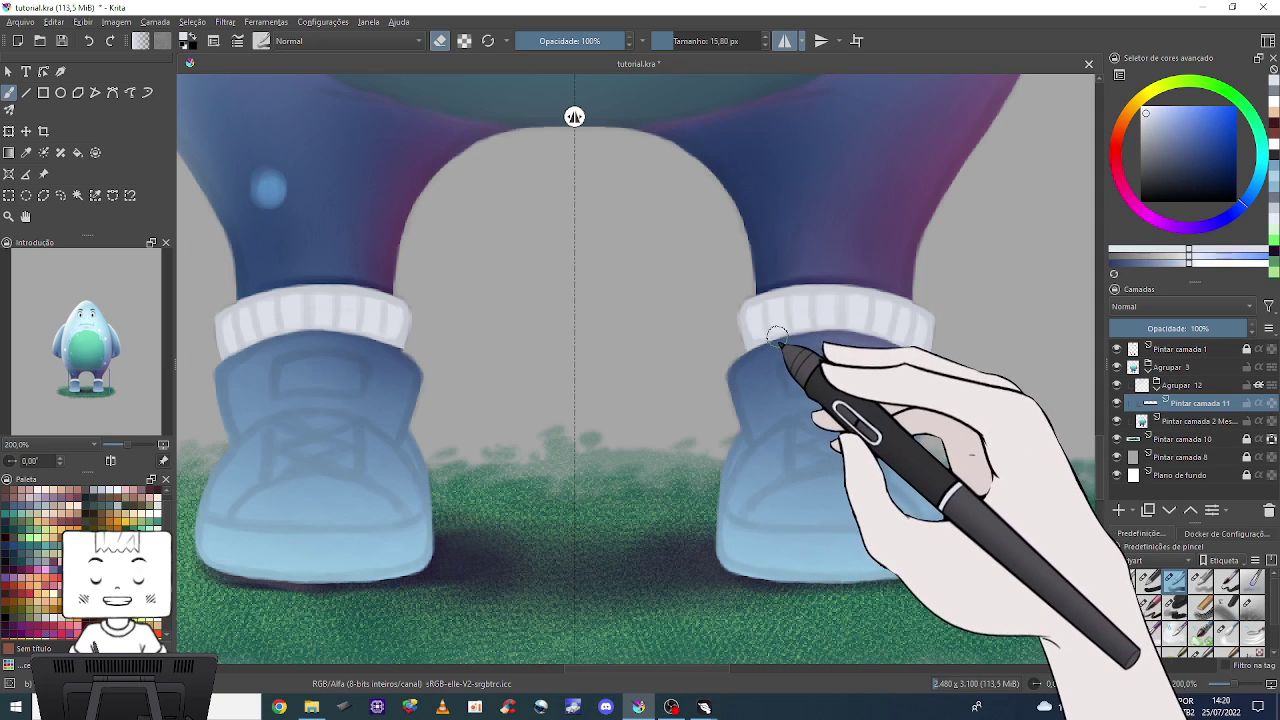
Paint white soles and bright white toe caps on both sneakers.
{"action": "scroll", "coordinate": [790, 523], "scroll_direction": "down", "scroll_amount": 2}
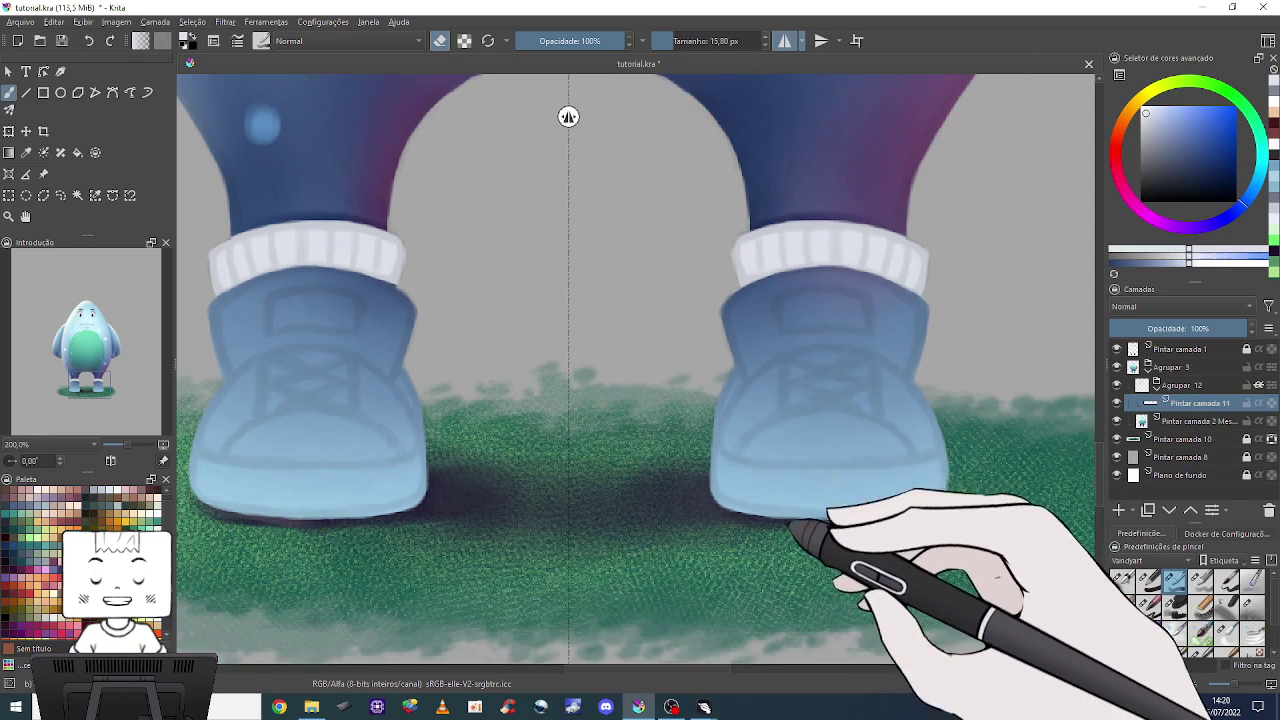
{"action": "key", "text": "e"}
{"action": "left_click_drag", "start_coordinate": [714, 495], "coordinate": [940, 497]}
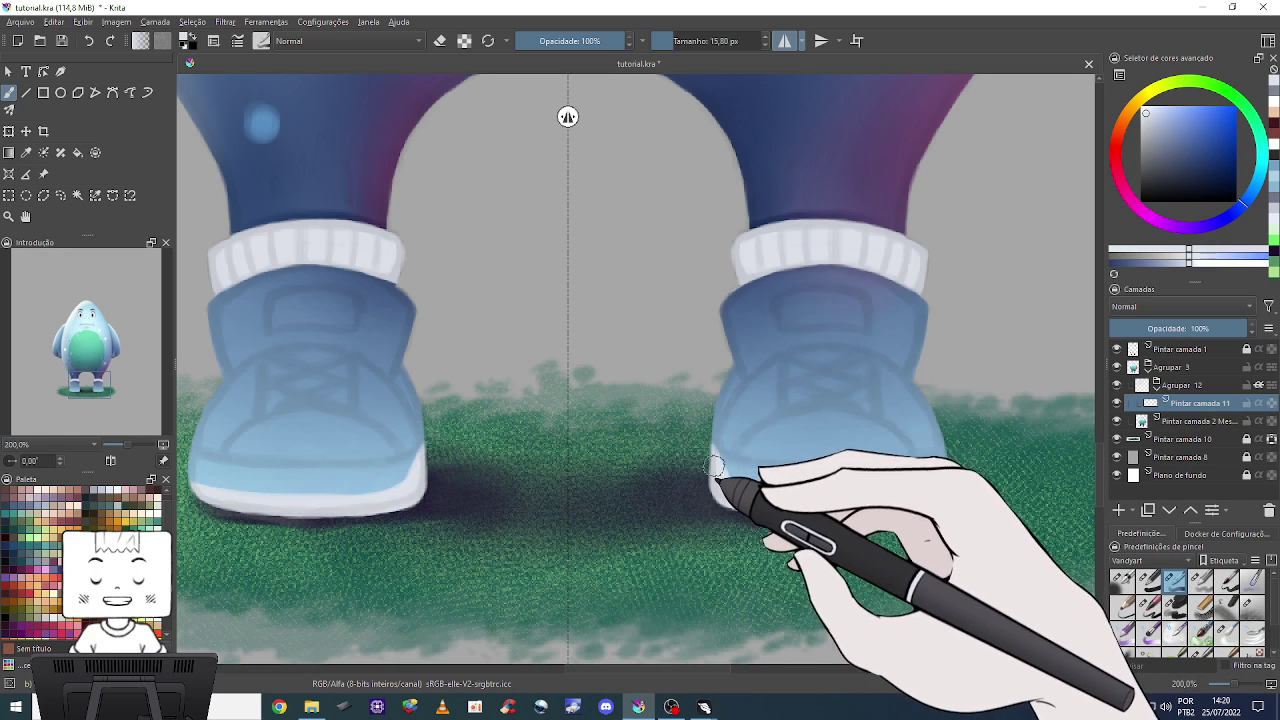
{"action": "mouse_move", "coordinate": [738, 472]}
{"action": "left_mouse_down"}
{"action": "mouse_move", "coordinate": [748, 486]}
{"action": "mouse_move", "coordinate": [794, 477]}
{"action": "mouse_move", "coordinate": [728, 477]}
{"action": "mouse_move", "coordinate": [911, 484]}
{"action": "mouse_move", "coordinate": [841, 509]}
{"action": "left_mouse_up"}
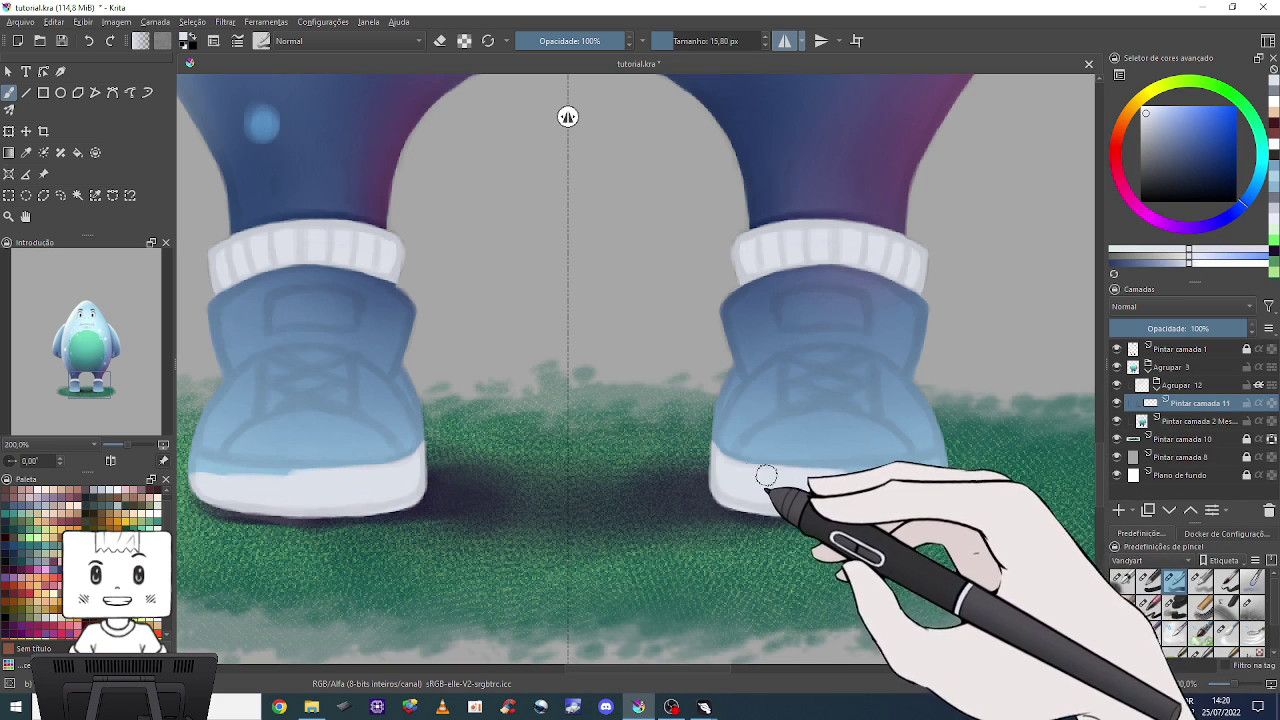
{"action": "mouse_move", "coordinate": [763, 480]}
{"action": "left_mouse_down"}
{"action": "mouse_move", "coordinate": [914, 486]}
{"action": "mouse_move", "coordinate": [829, 486]}
{"action": "mouse_move", "coordinate": [944, 464]}
{"action": "left_mouse_up"}
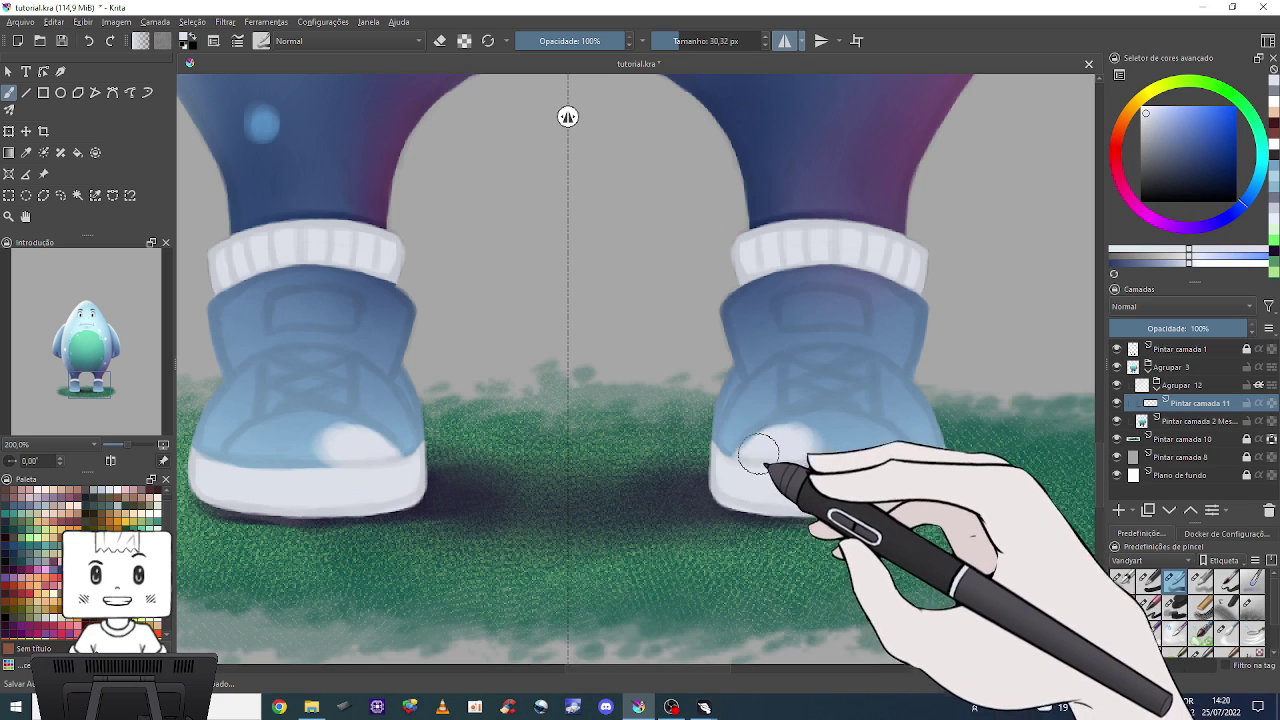
{"action": "left_click_drag", "start_coordinate": [765, 456], "coordinate": [803, 440]}
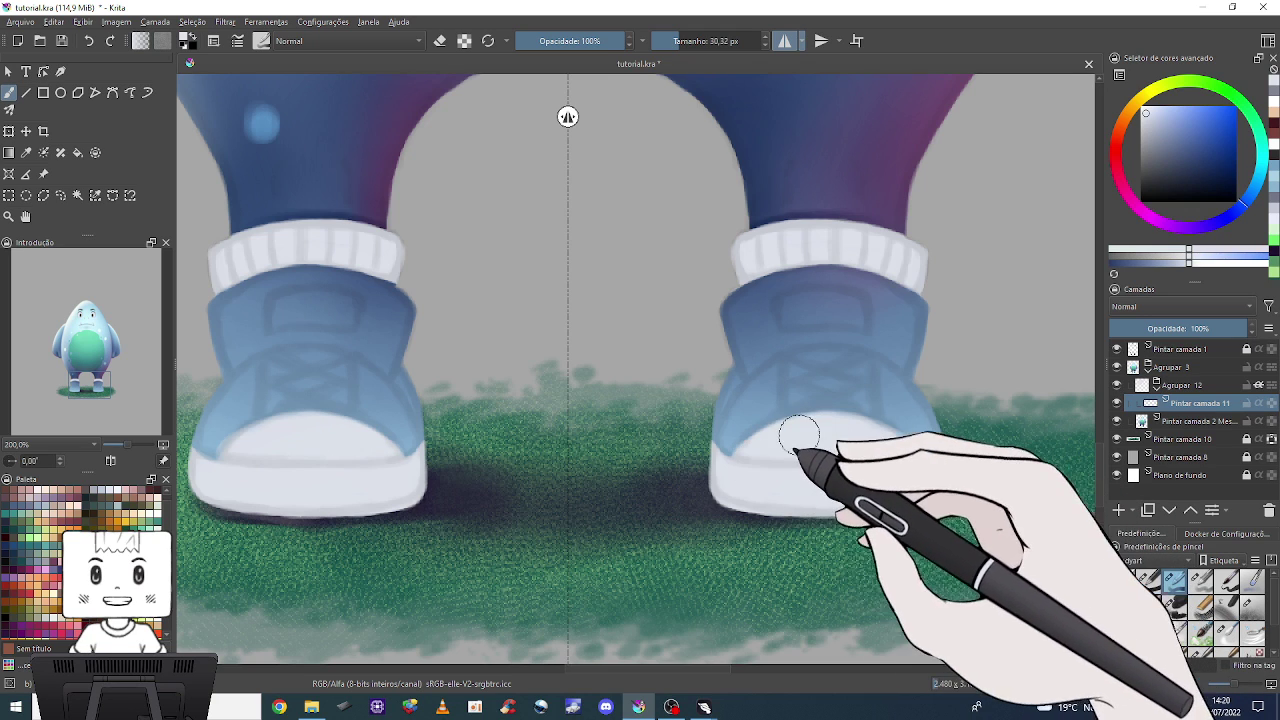
Zoom out to see the feet and hide the 'Pintar camada 1' lace layer.
{"action": "key", "text": "e"}
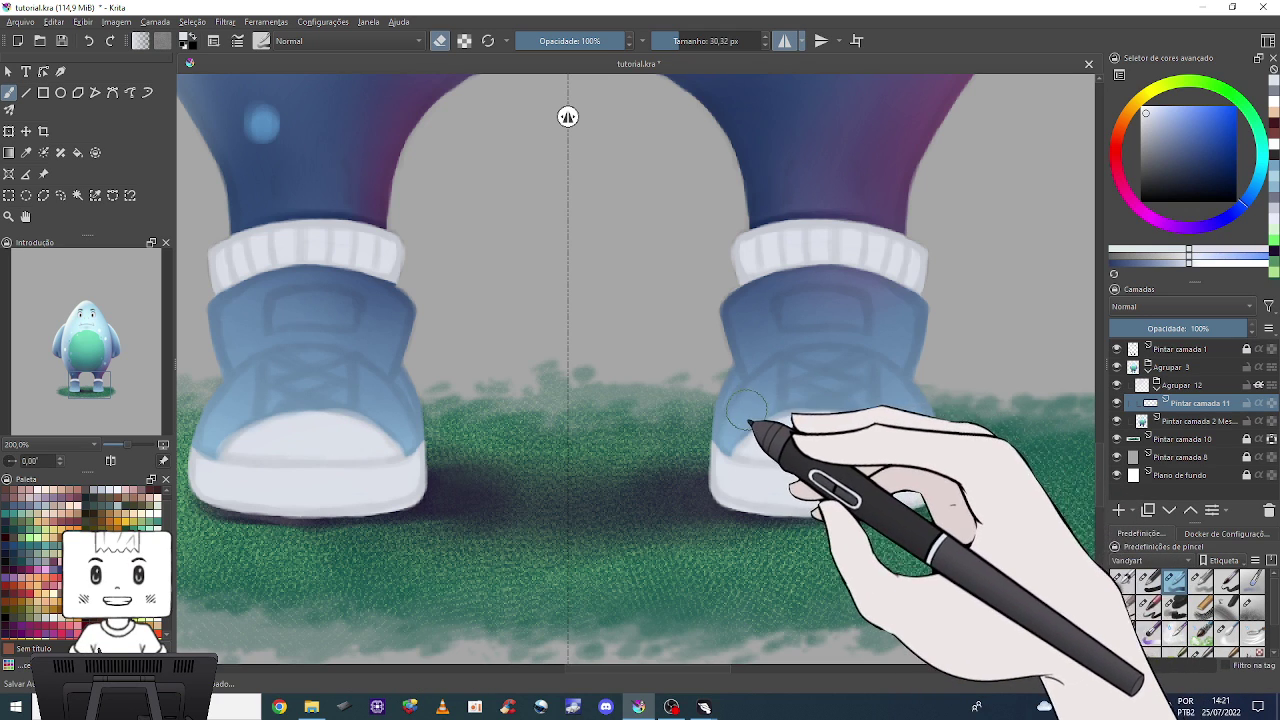
{"action": "key", "text": "e"}
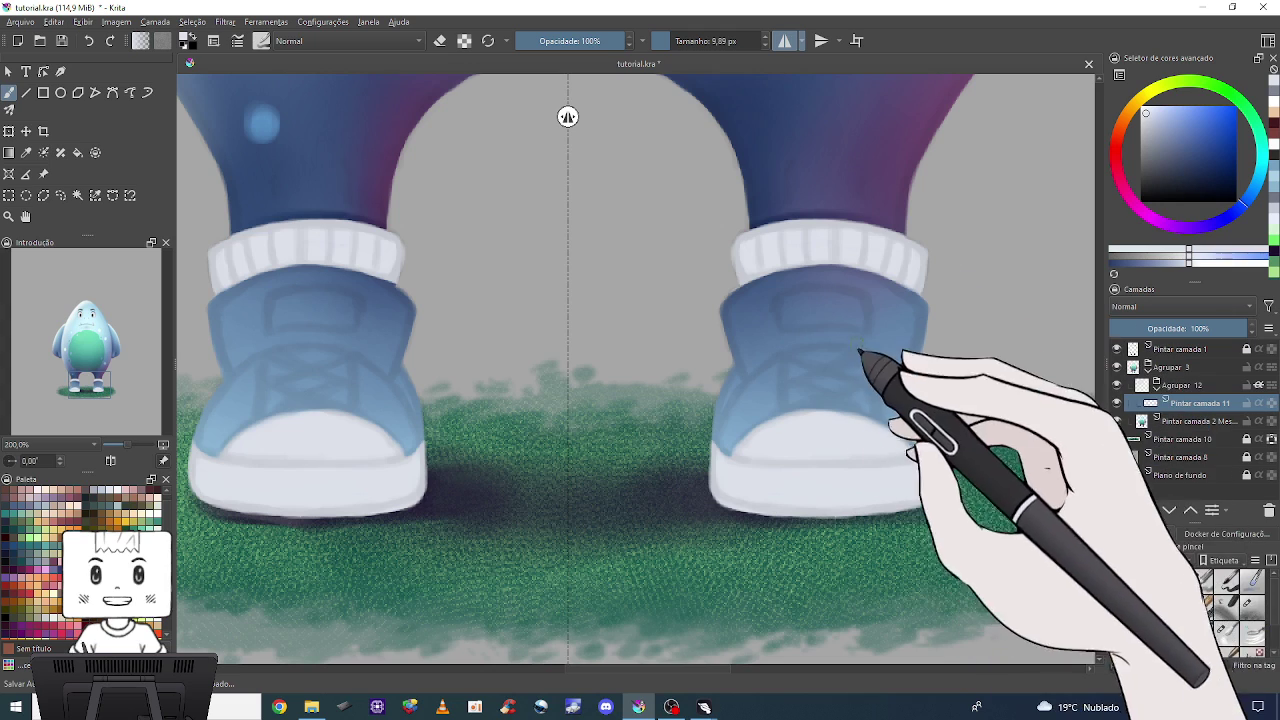
{"action": "key", "text": "minus"}
{"action": "left_click", "coordinate": [1117, 349]}
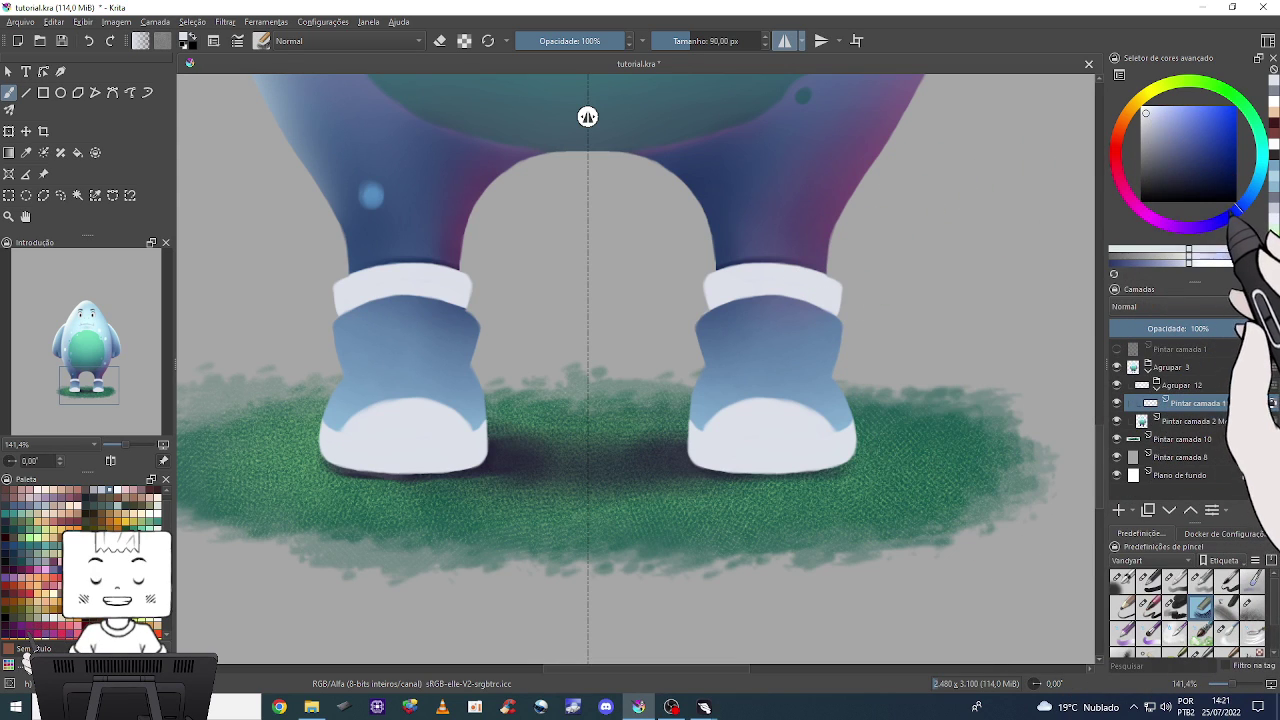
Pick light lavender, shrink the brush to about 17 px, and line the top of the sole.
{"action": "left_click_drag", "start_coordinate": [1147, 116], "coordinate": [1155, 127]}
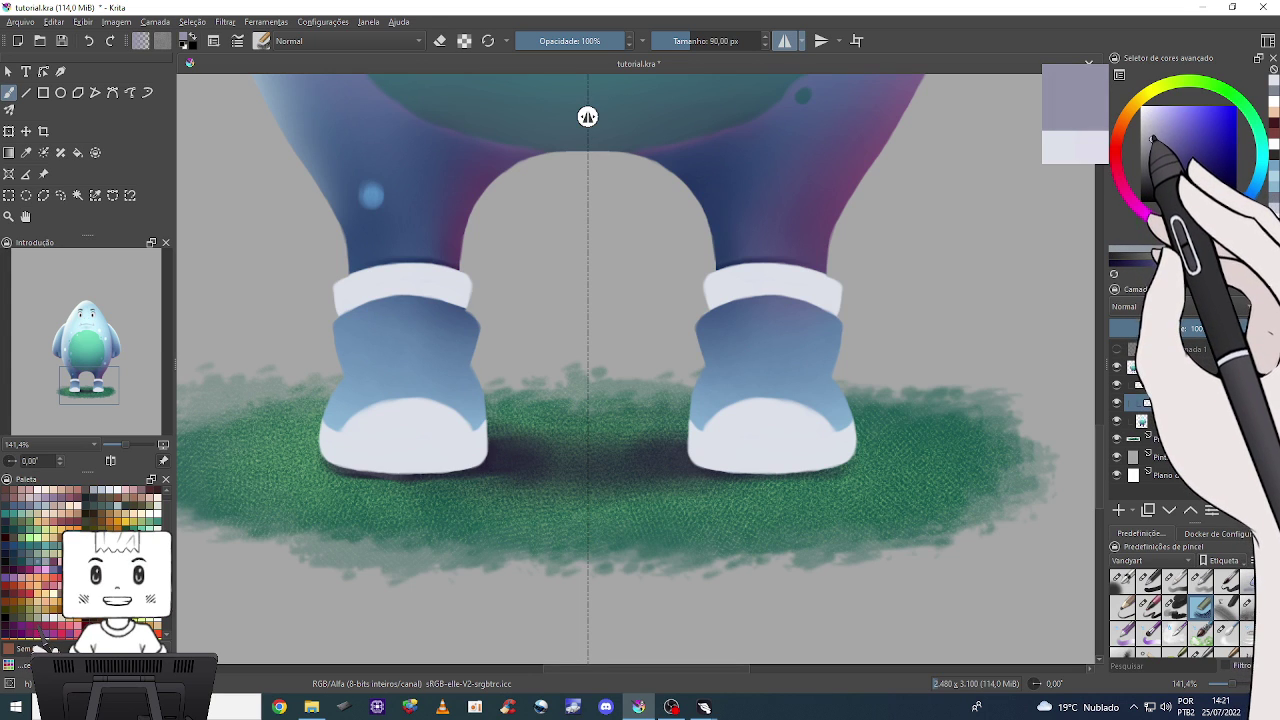
{"action": "left_click_drag", "start_coordinate": [843, 357], "coordinate": [812, 290]}
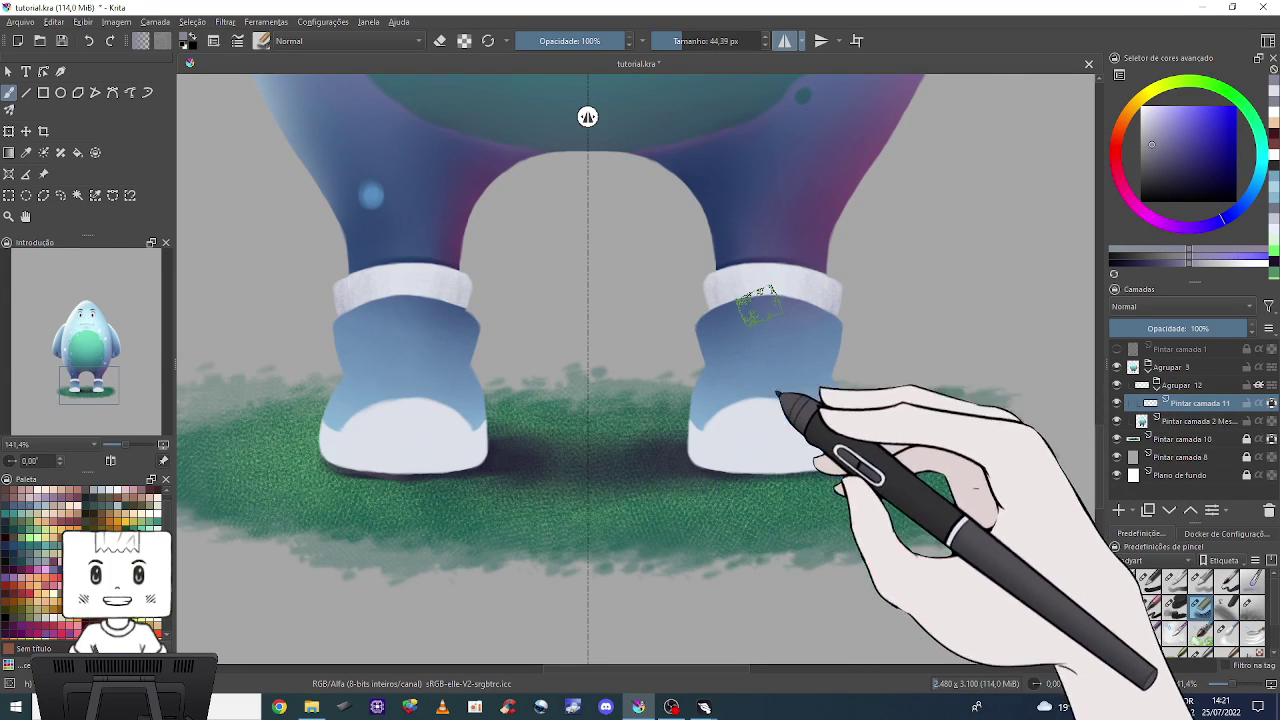
{"action": "key", "text": "bracketleft"}
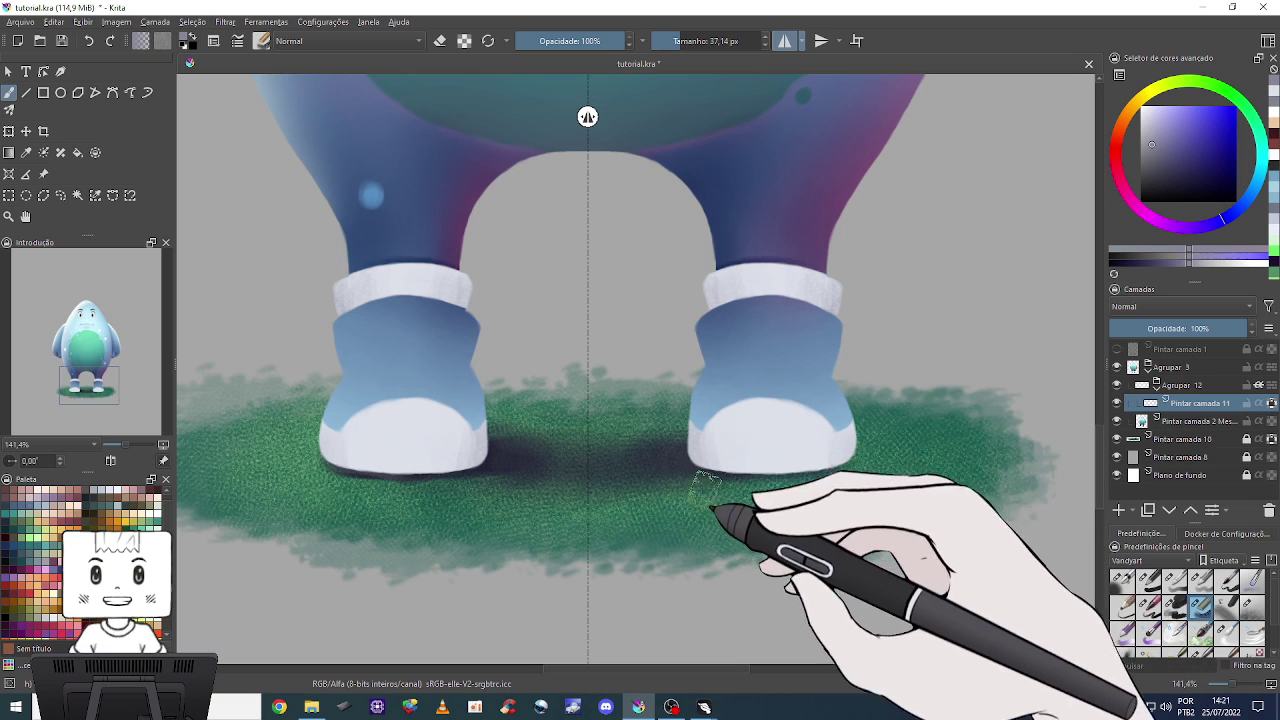
{"action": "key", "text": "bracketleft"}
{"action": "key", "text": "bracketleft"}
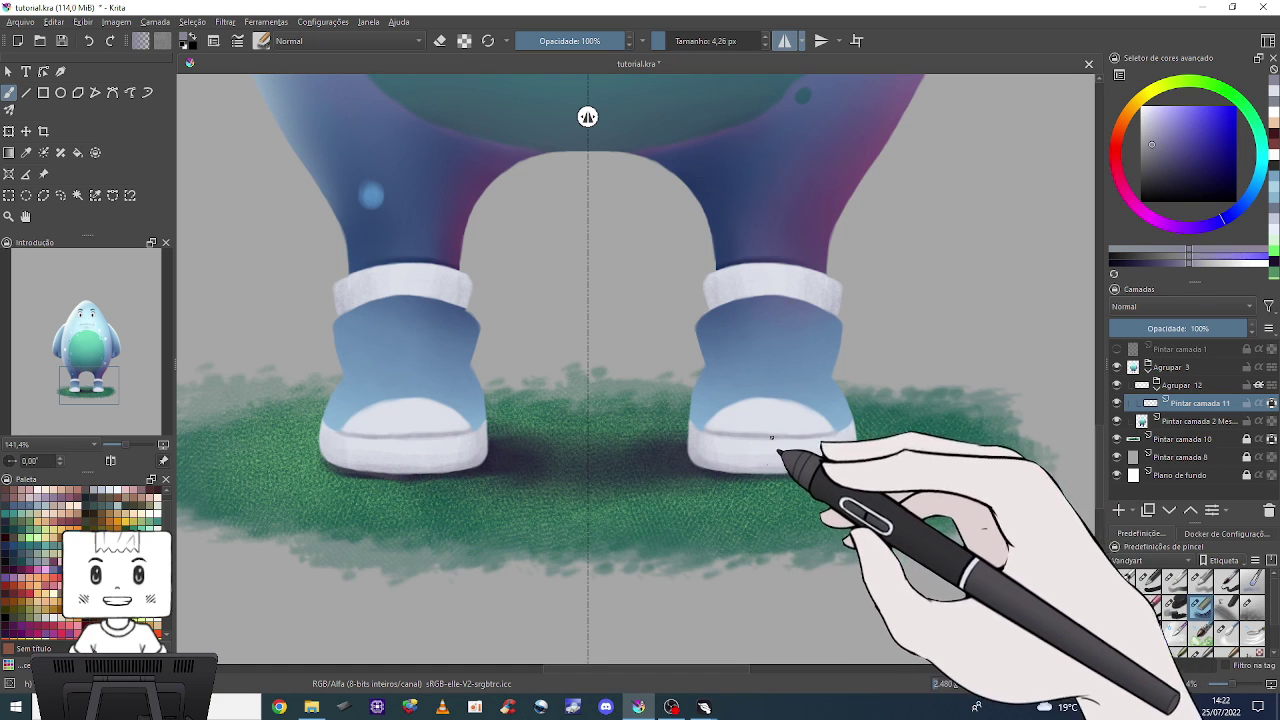
{"action": "left_click_drag", "start_coordinate": [771, 437], "coordinate": [852, 440]}
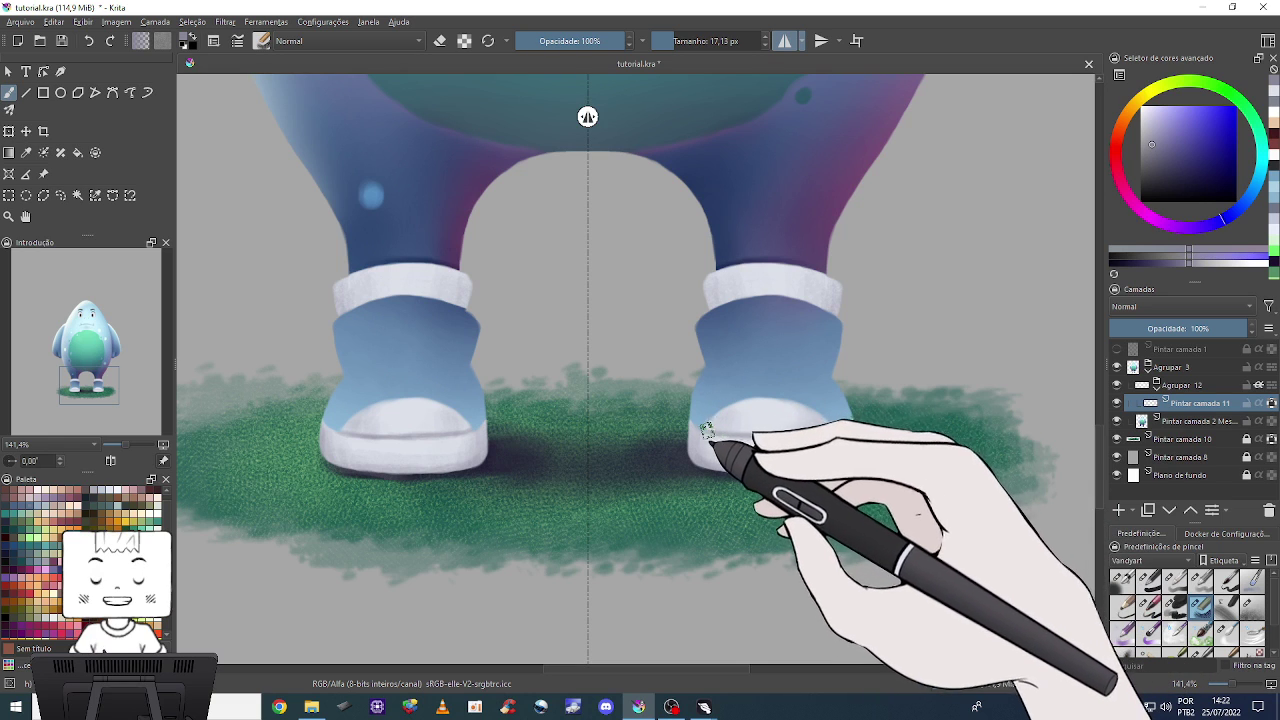
Vary brush size while darkening cuff and sole shadows, then pick green for the grass.
{"action": "key", "text": "bracketright"}
{"action": "key", "text": "bracketright"}
{"action": "key", "text": "bracketright"}
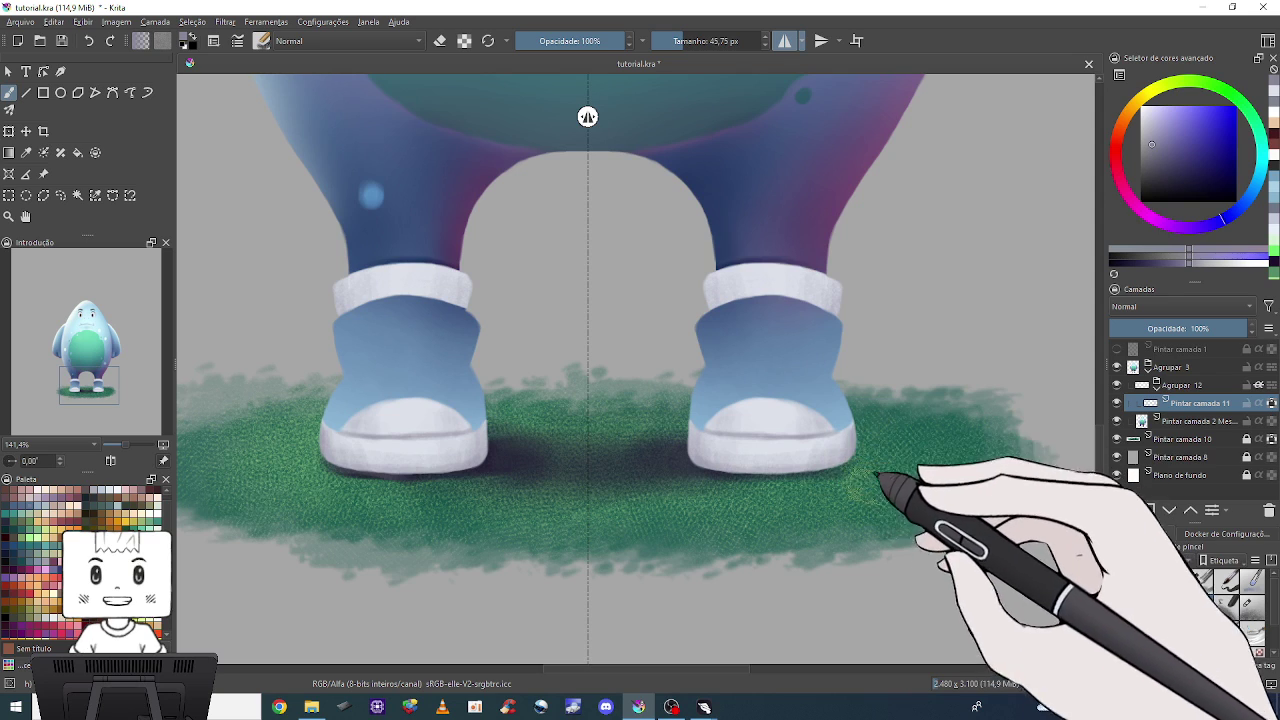
{"action": "key", "text": "bracketleft"}
{"action": "key", "text": "bracketleft"}
{"action": "key", "text": "bracketleft"}
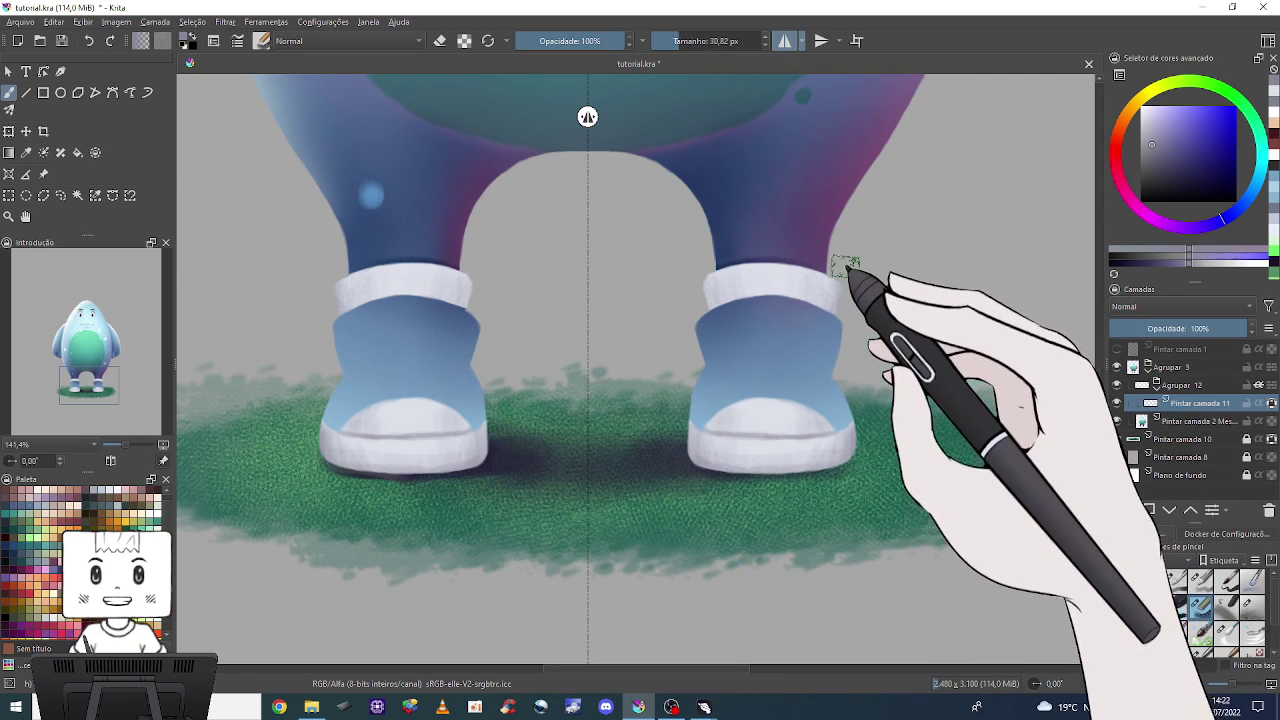
{"action": "key", "text": "bracketright"}
{"action": "key", "text": "bracketright"}
{"action": "key", "text": "bracketright"}
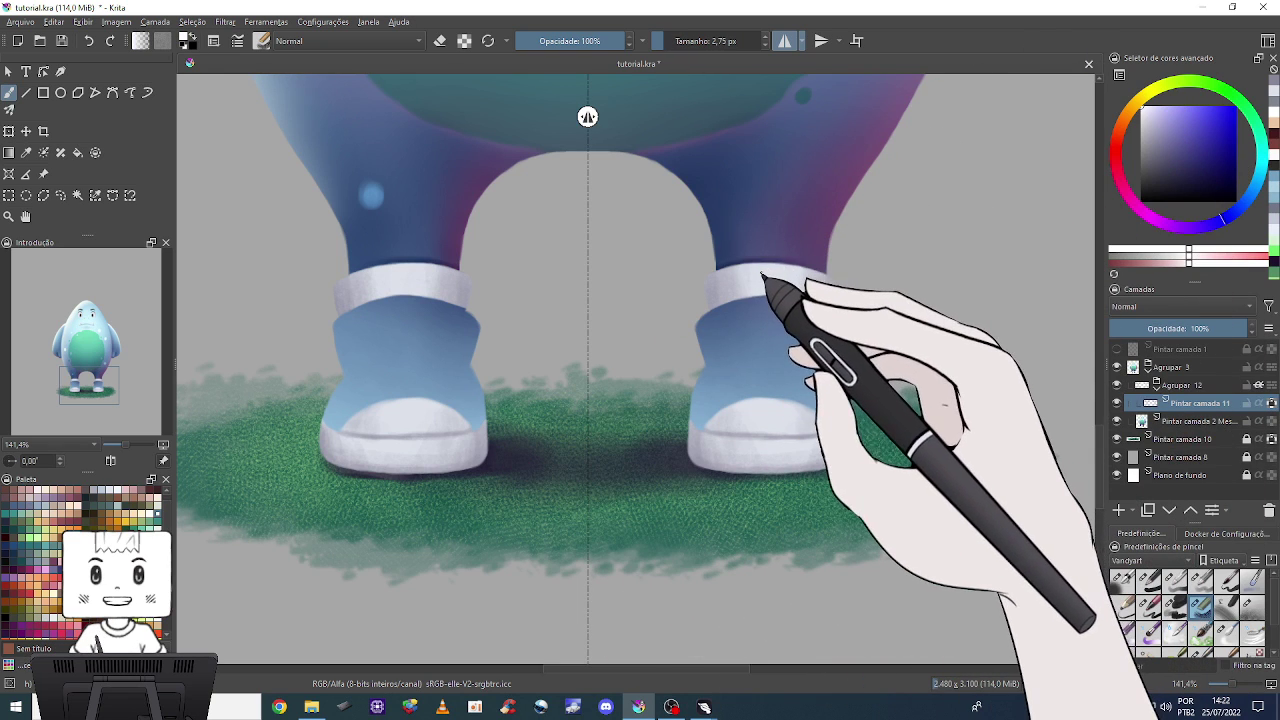
{"action": "key", "text": "bracketleft"}
{"action": "key", "text": "bracketleft"}
{"action": "key", "text": "bracketleft"}
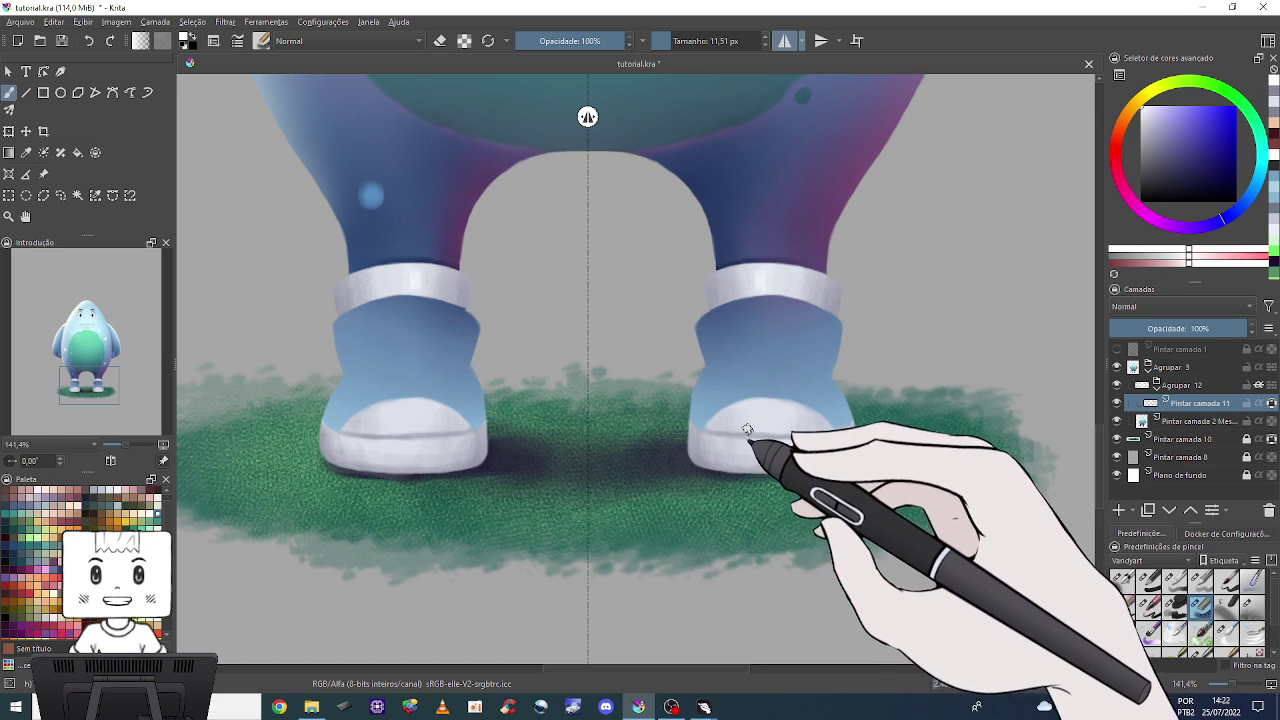
{"action": "key", "text": "bracketright"}
{"action": "key", "text": "bracketright"}
{"action": "key", "text": "bracketright"}
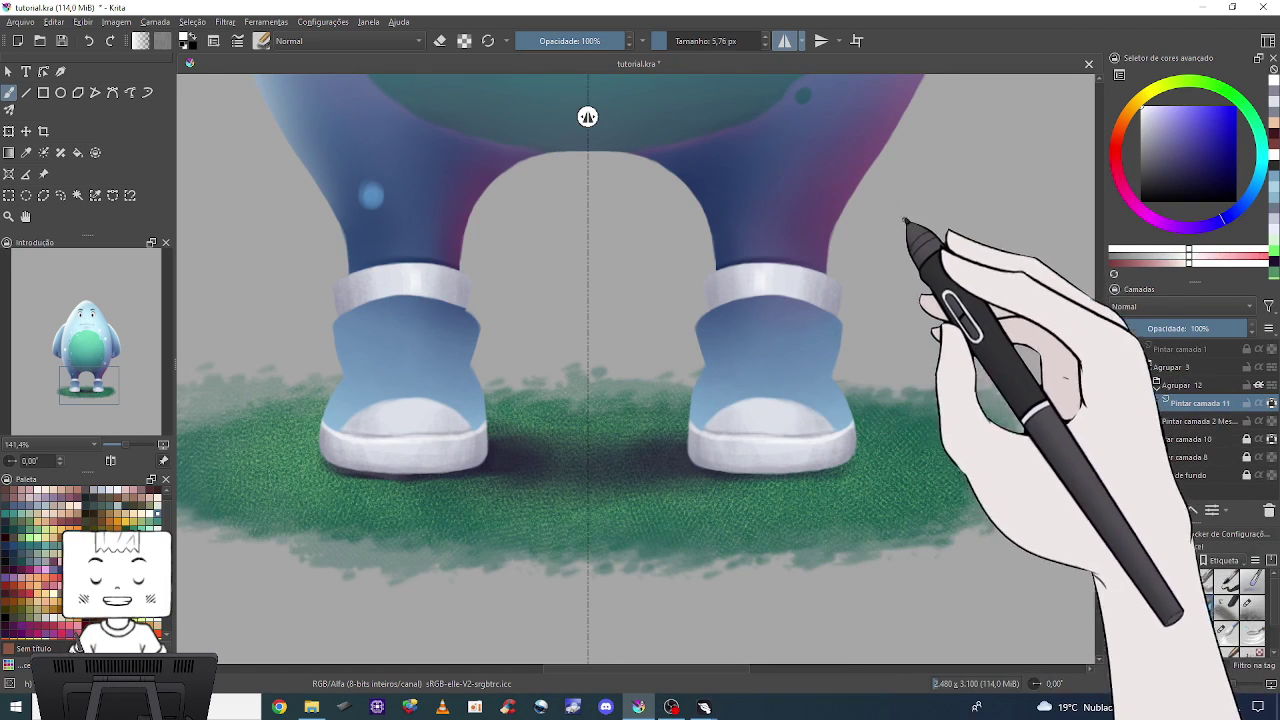
{"action": "key", "text": "bracketright"}
{"action": "key", "text": "bracketright"}
{"action": "key", "text": "bracketright"}
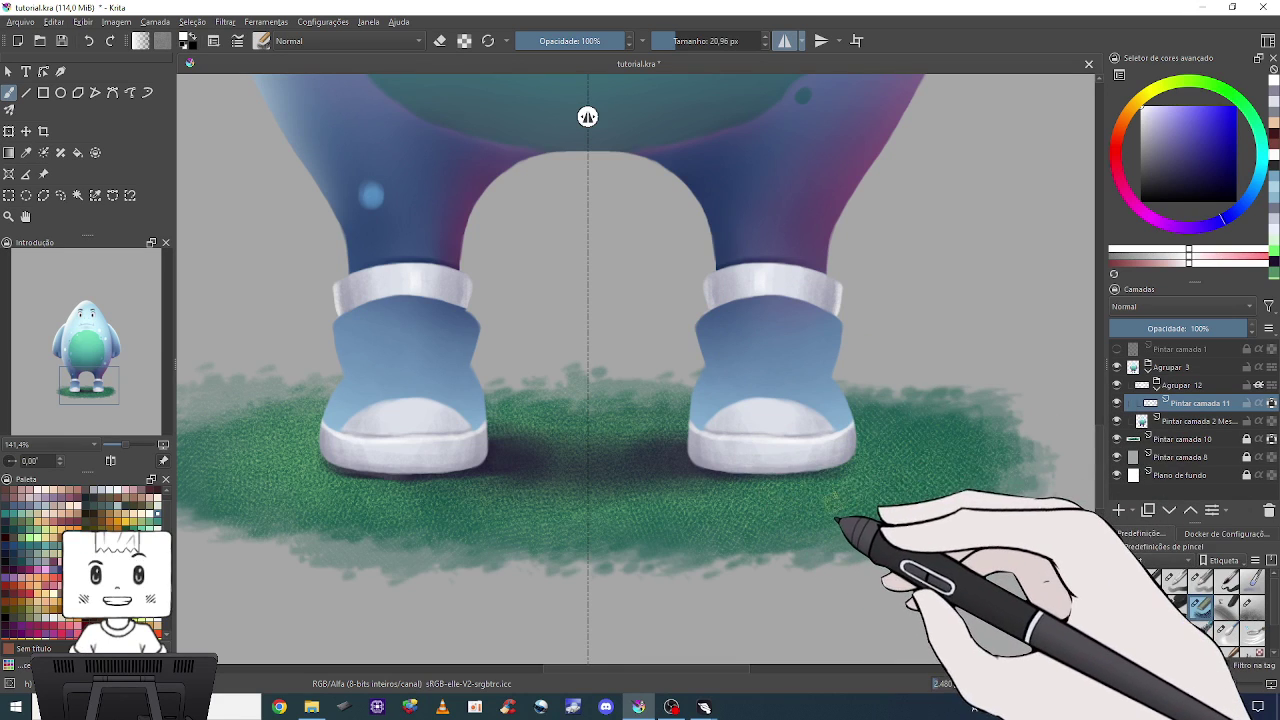
{"action": "left_click", "coordinate": [825, 483], "text": "ctrl"}
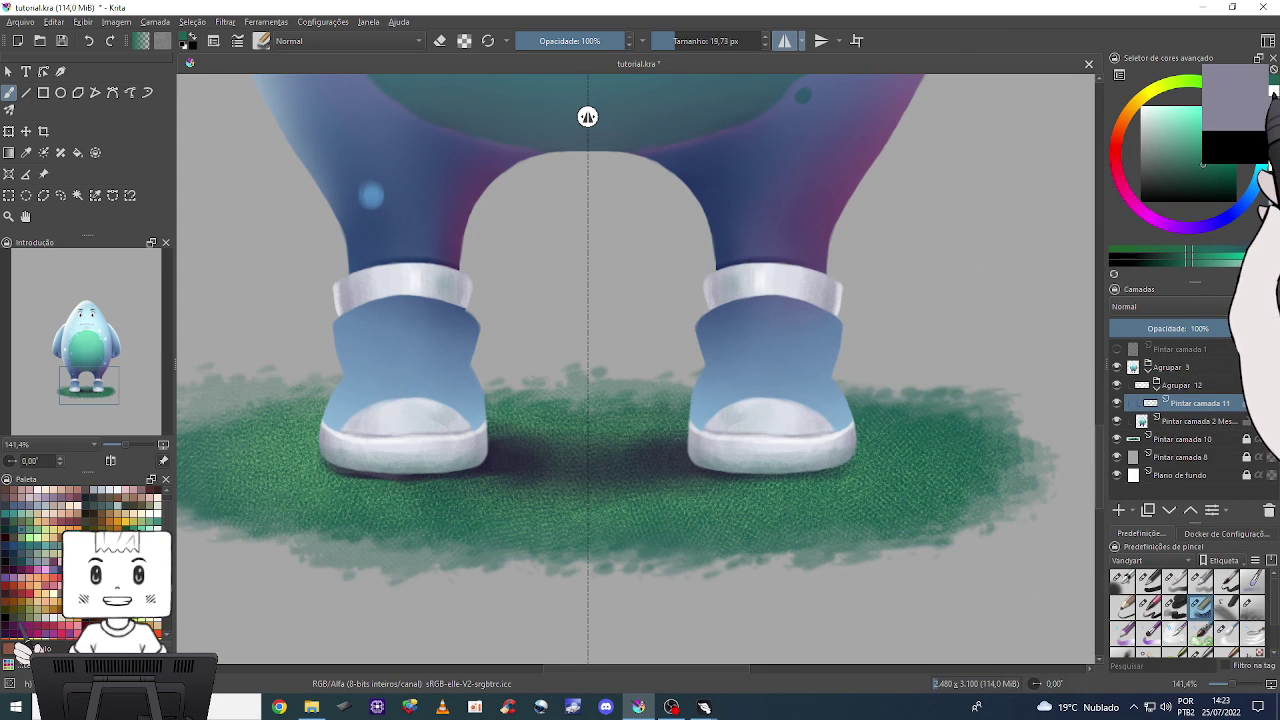
{"action": "left_click", "coordinate": [1150, 222]}
{"action": "left_click", "coordinate": [1153, 148]}
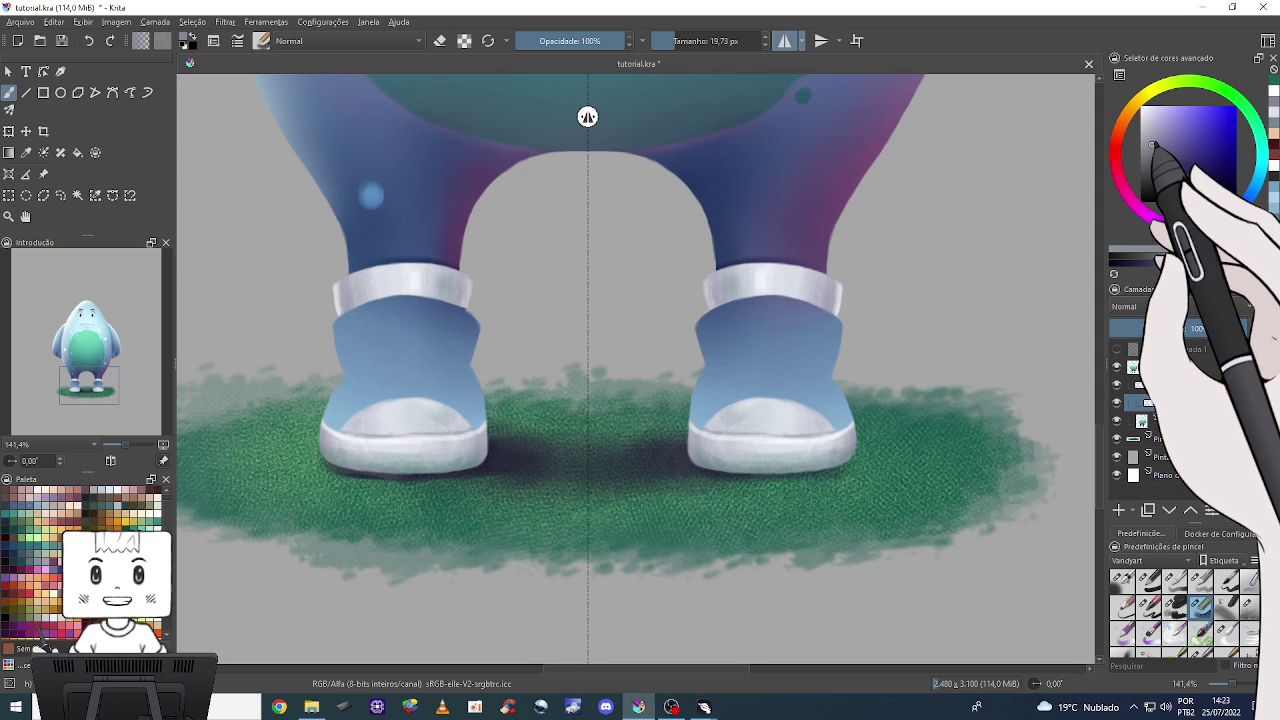
{"action": "key", "text": "bracketleft"}
{"action": "key", "text": "bracketleft"}
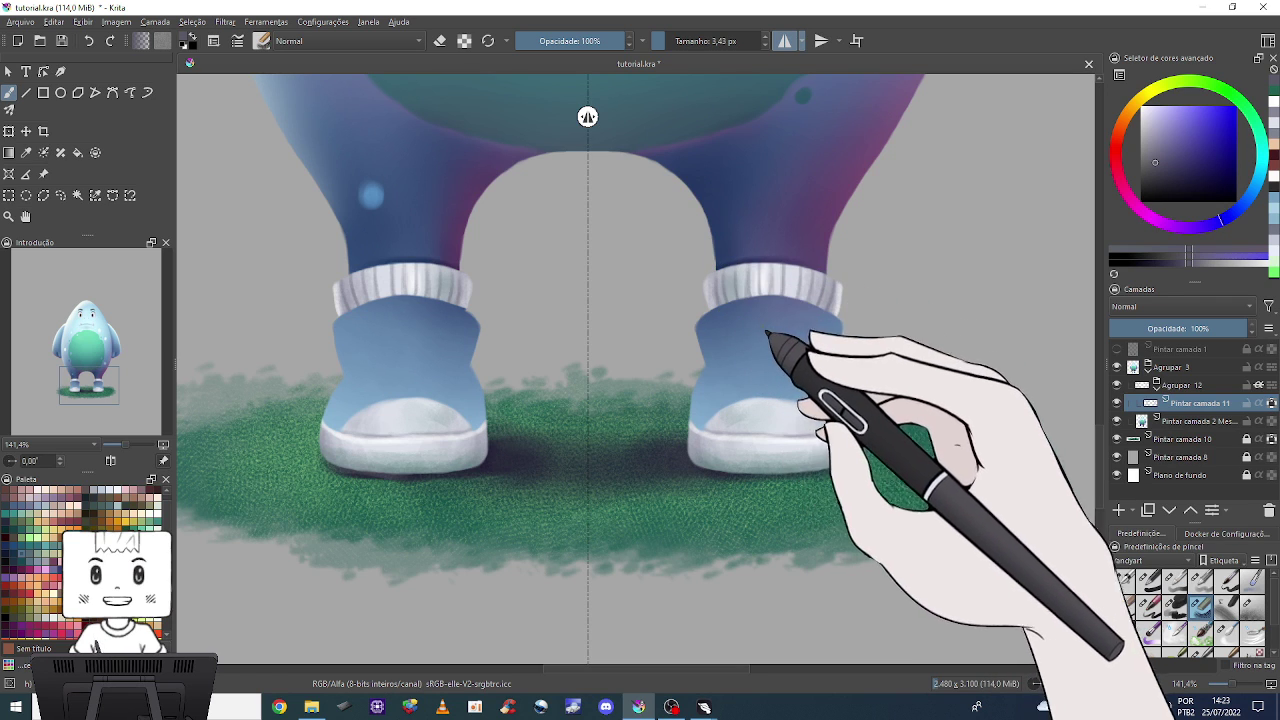
{"action": "scroll", "coordinate": [587, 117], "scroll_direction": "down", "scroll_amount": 2}
{"action": "scroll", "coordinate": [623, 116], "scroll_direction": "down", "scroll_amount": 2}
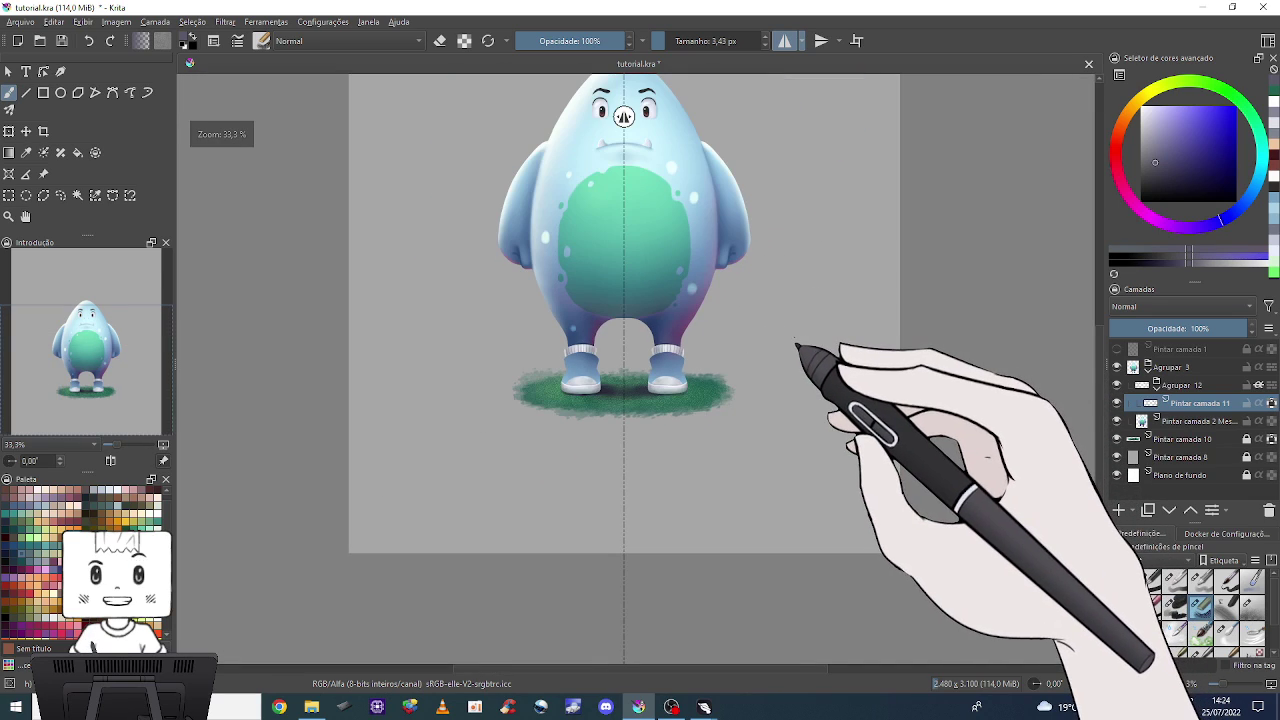
{"action": "scroll", "coordinate": [620, 115], "scroll_direction": "up", "scroll_amount": 2}
{"action": "scroll", "coordinate": [590, 115], "scroll_direction": "up", "scroll_amount": 3}
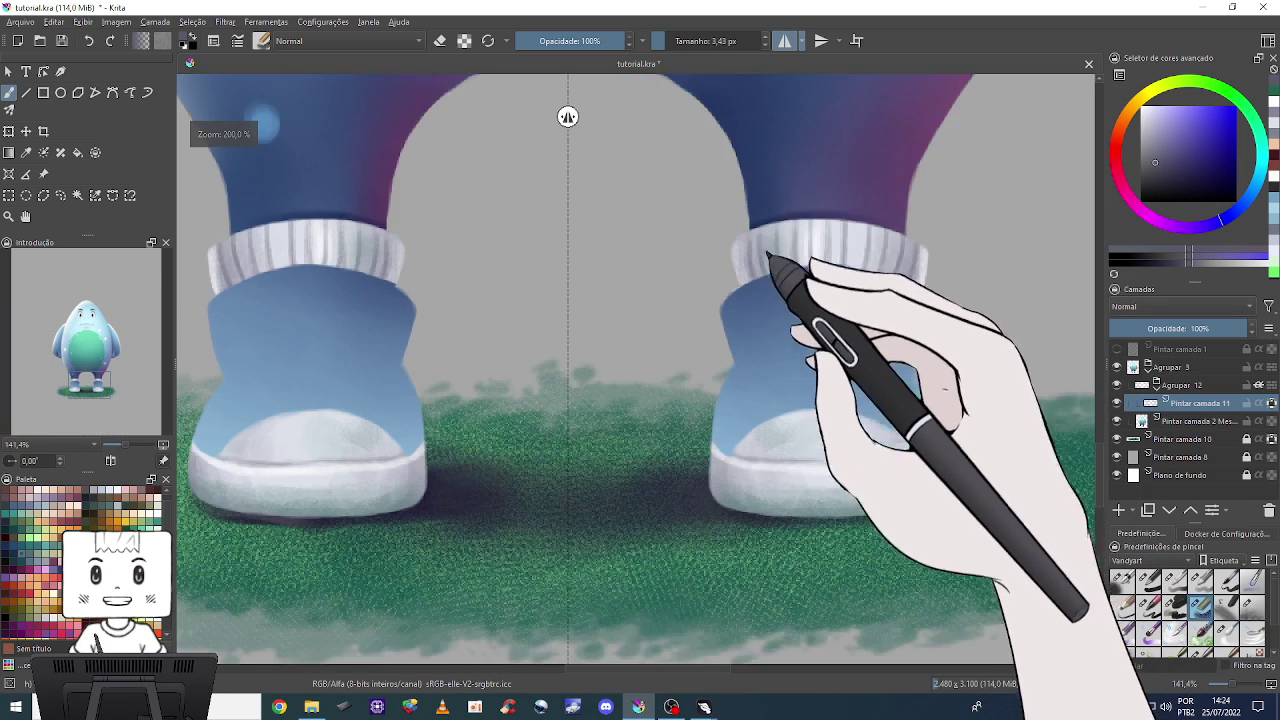
{"action": "scroll", "coordinate": [550, 116], "scroll_direction": "up", "scroll_amount": 1}
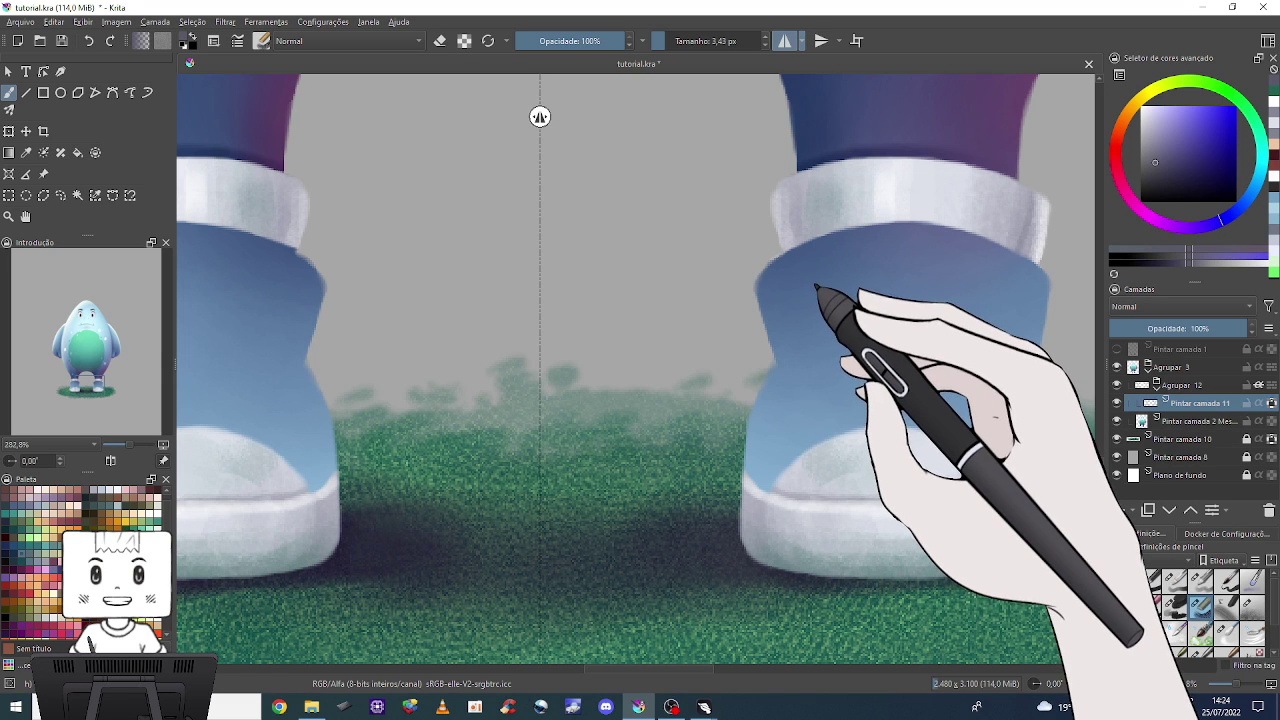
{"action": "left_click_drag", "start_coordinate": [1025, 197], "coordinate": [983, 207]}
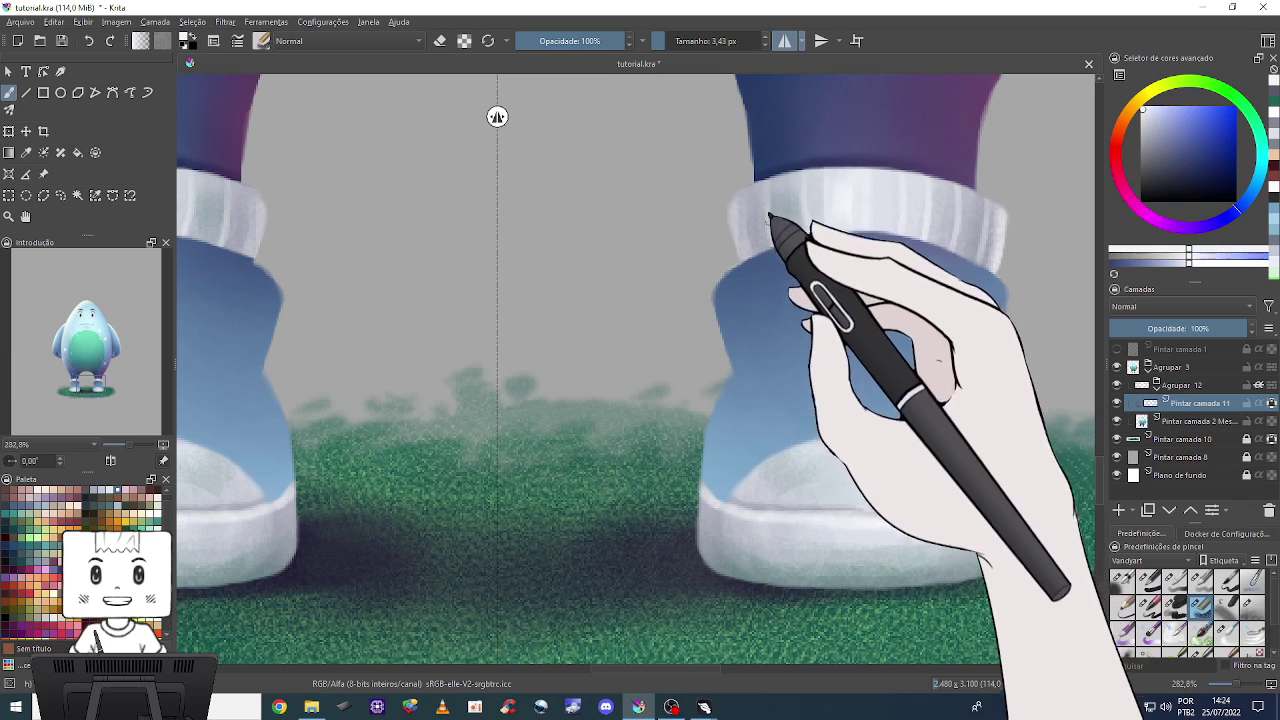
Zoom out and back in on the feet and slightly enlarge the brush.
{"action": "scroll", "coordinate": [497, 117], "scroll_direction": "down", "scroll_amount": 2}
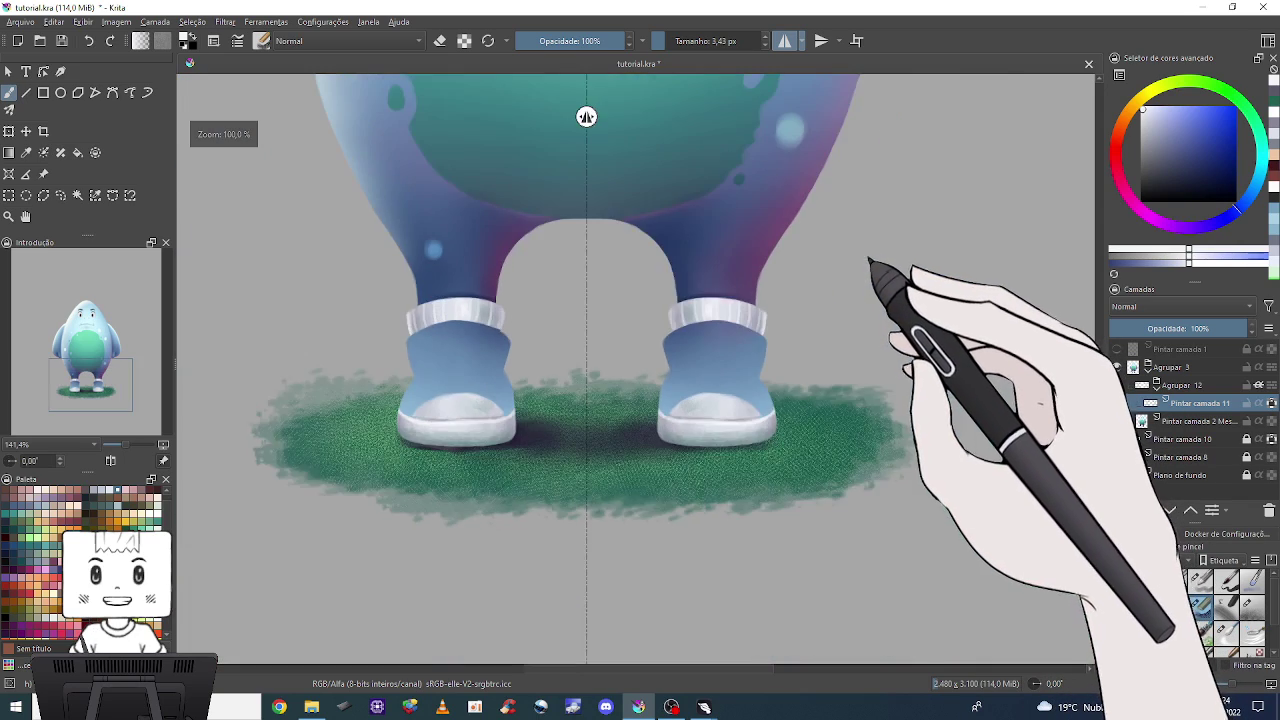
{"action": "scroll", "coordinate": [586, 114], "scroll_direction": "down", "scroll_amount": 1}
{"action": "scroll", "coordinate": [603, 114], "scroll_direction": "down", "scroll_amount": 1}
{"action": "scroll", "coordinate": [608, 117], "scroll_direction": "down", "scroll_amount": 1}
{"action": "scroll", "coordinate": [603, 117], "scroll_direction": "up", "scroll_amount": 2}
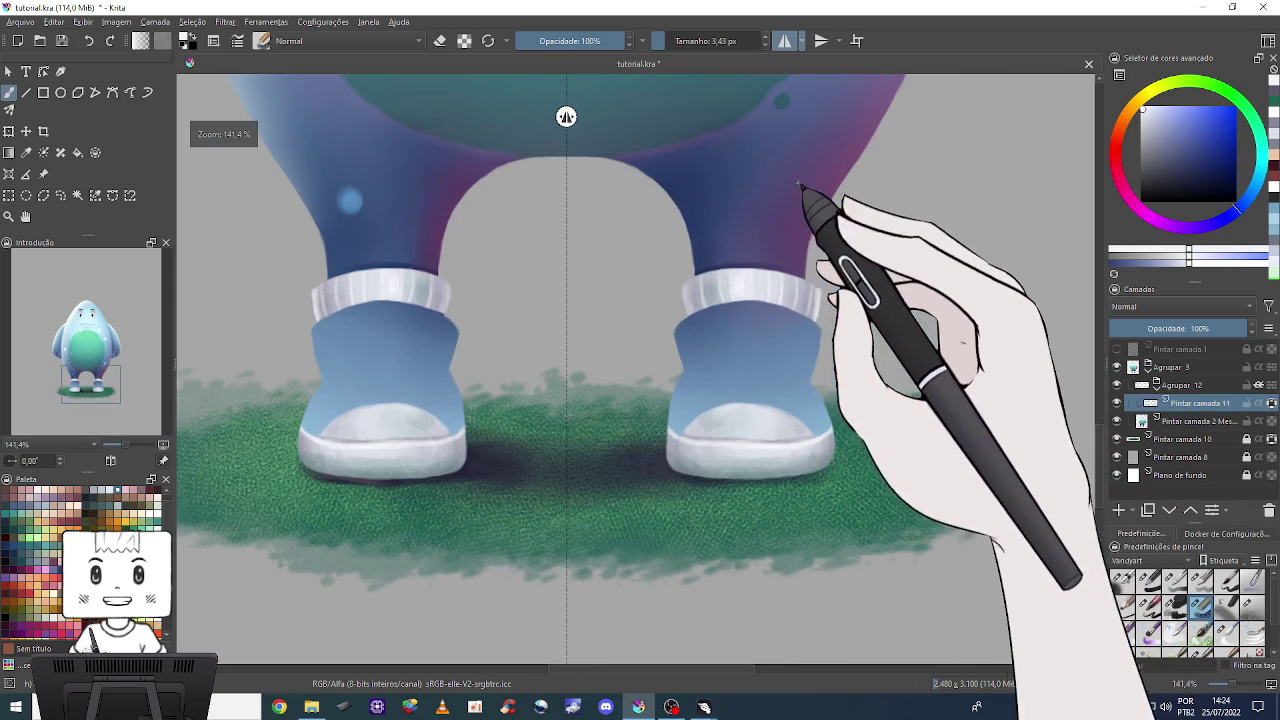
{"action": "scroll", "coordinate": [606, 117], "scroll_direction": "up", "scroll_amount": 1}
{"action": "left_click_drag", "start_coordinate": [780, 360], "coordinate": [795, 358]}
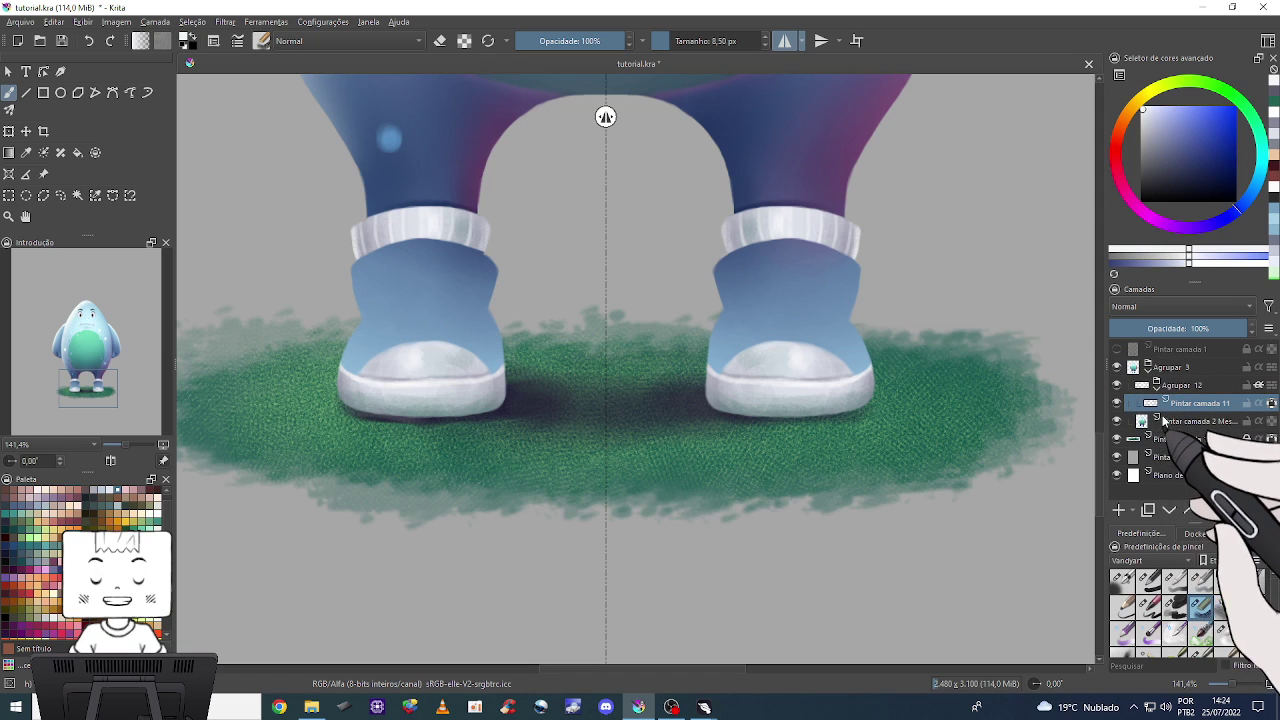
Add a new paint layer, show the lace sketch layer, and pick a muted red.
{"action": "left_click", "coordinate": [1119, 510]}
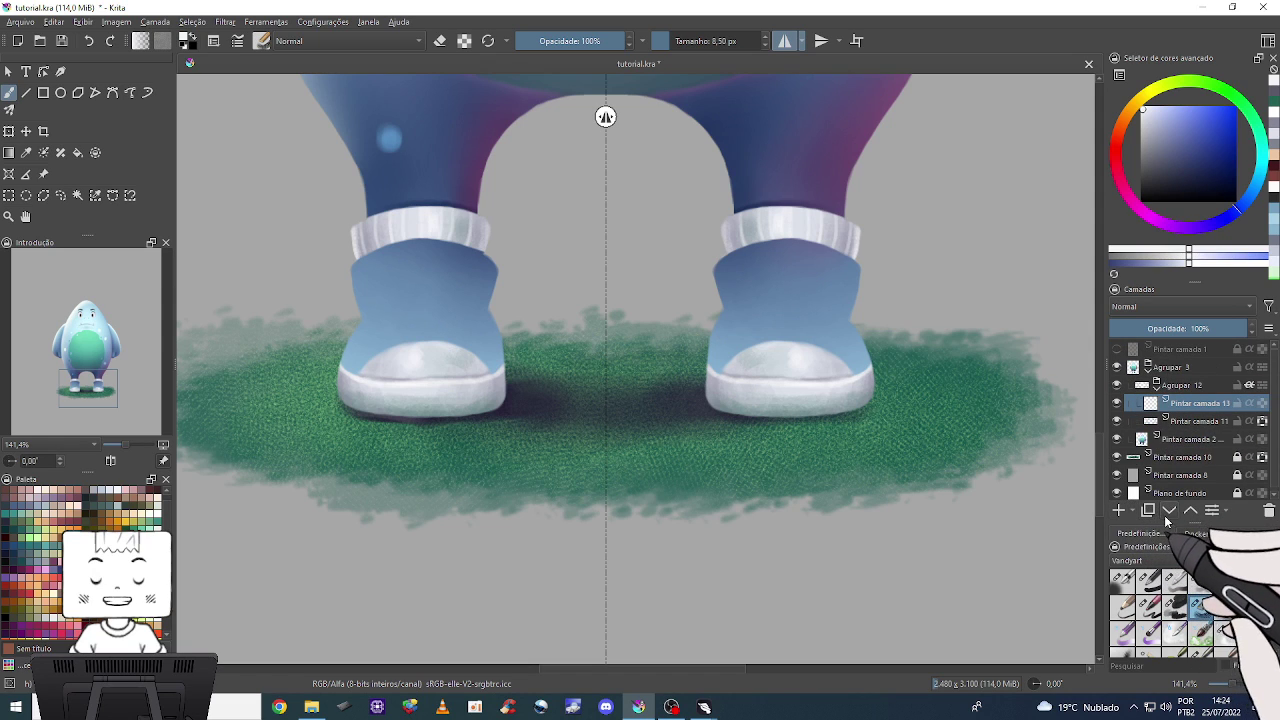
{"action": "left_click", "coordinate": [1117, 349]}
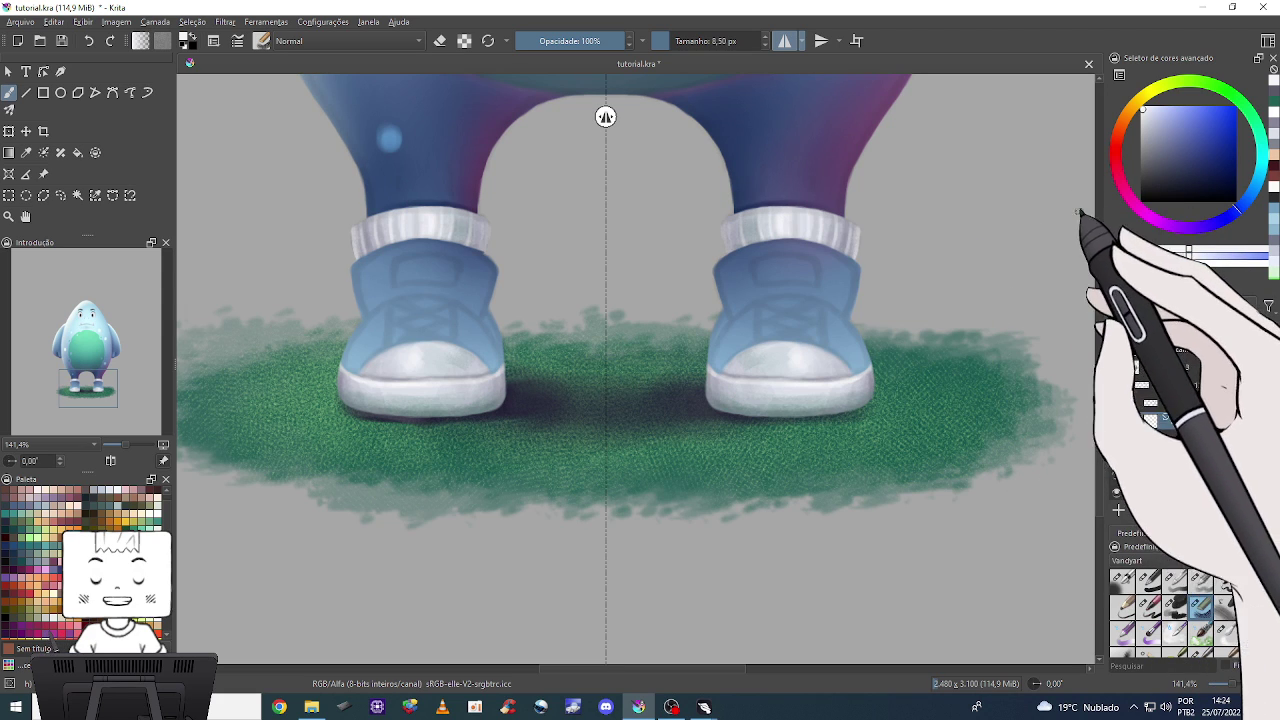
{"action": "left_click", "coordinate": [1116, 168]}
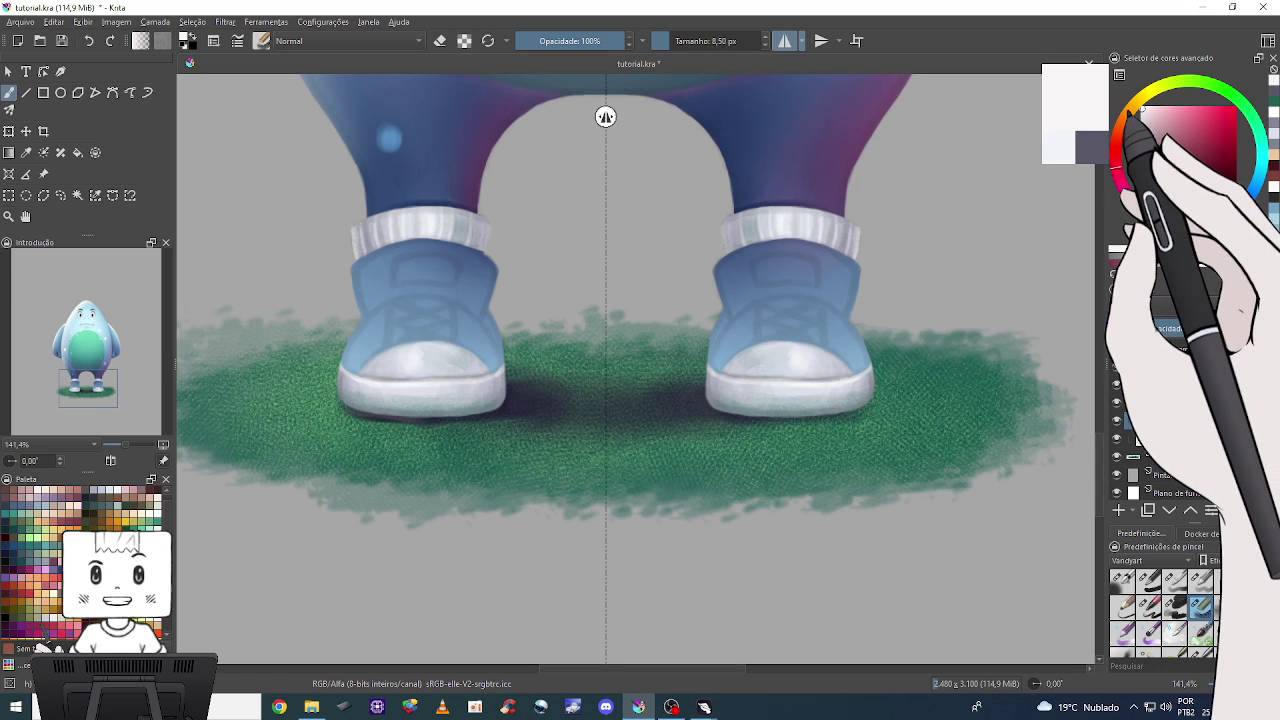
{"action": "left_click_drag", "start_coordinate": [1248, 203], "coordinate": [1245, 110]}
{"action": "left_click", "coordinate": [1177, 125]}
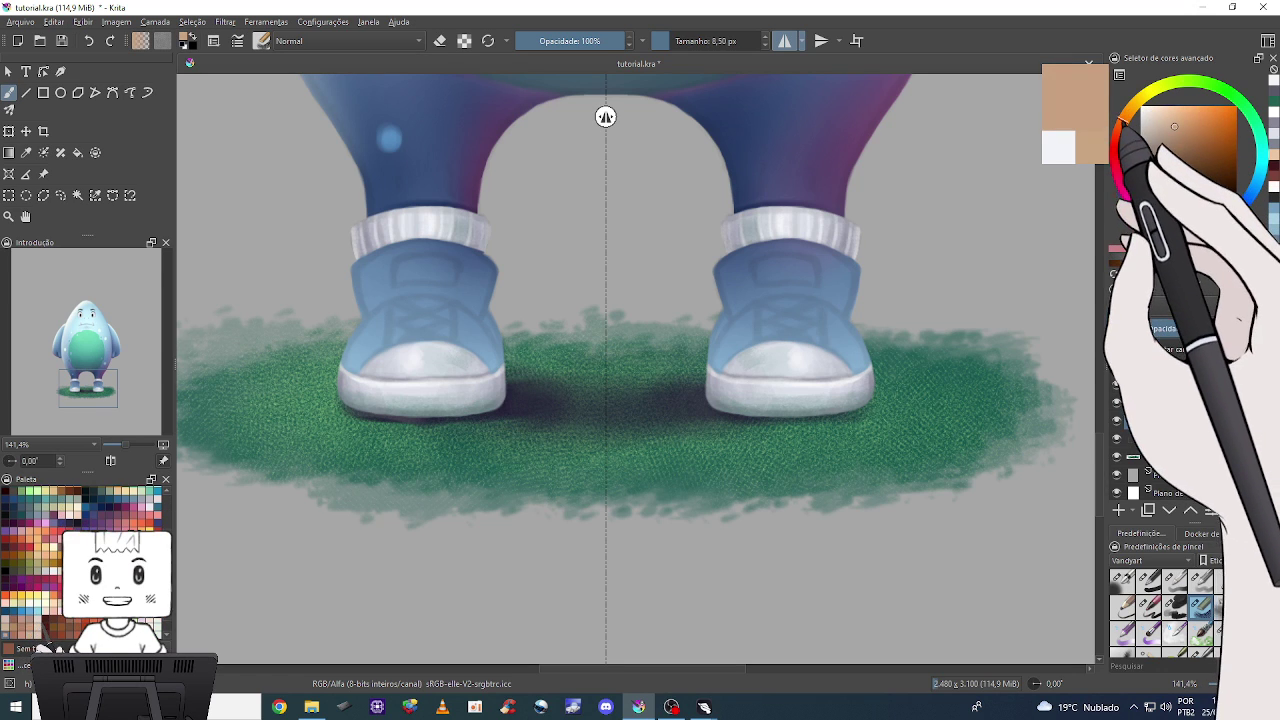
{"action": "left_click", "coordinate": [1120, 165]}
{"action": "left_click", "coordinate": [1203, 130]}
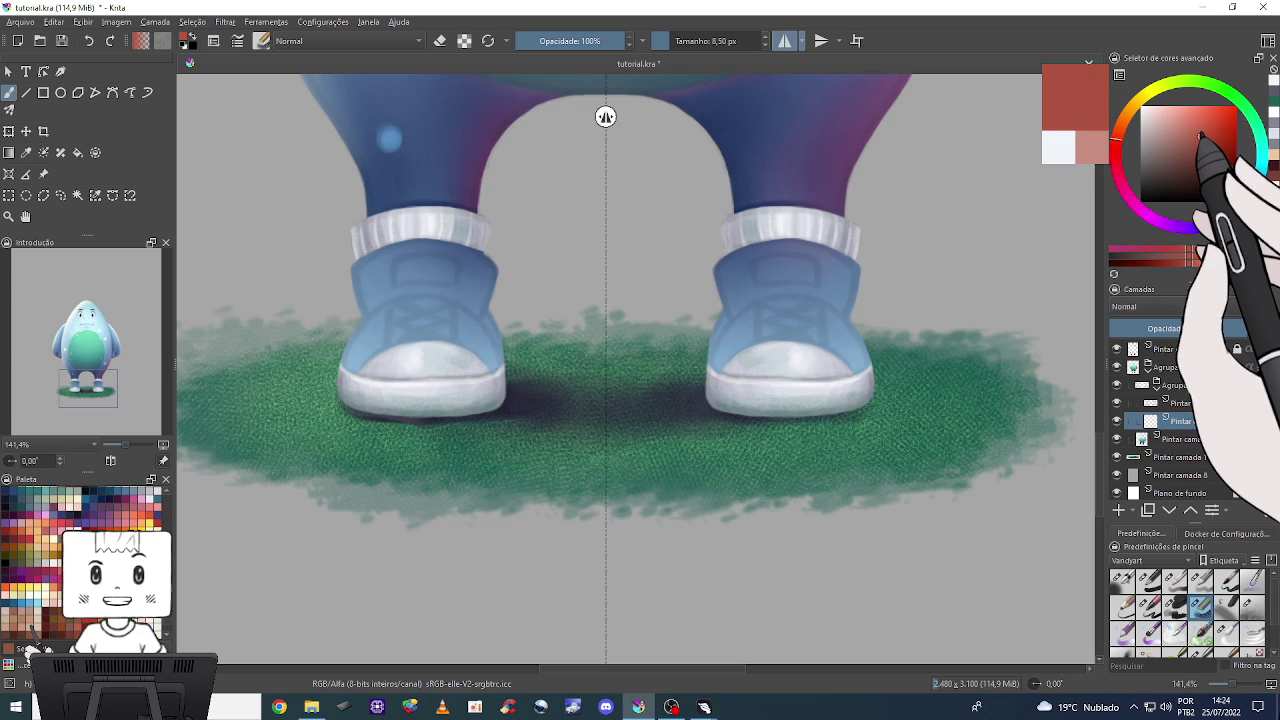
Paint coral-red over both shoe uppers with a large brush, keeping soles and cuffs white.
{"action": "left_click", "coordinate": [1205, 148]}
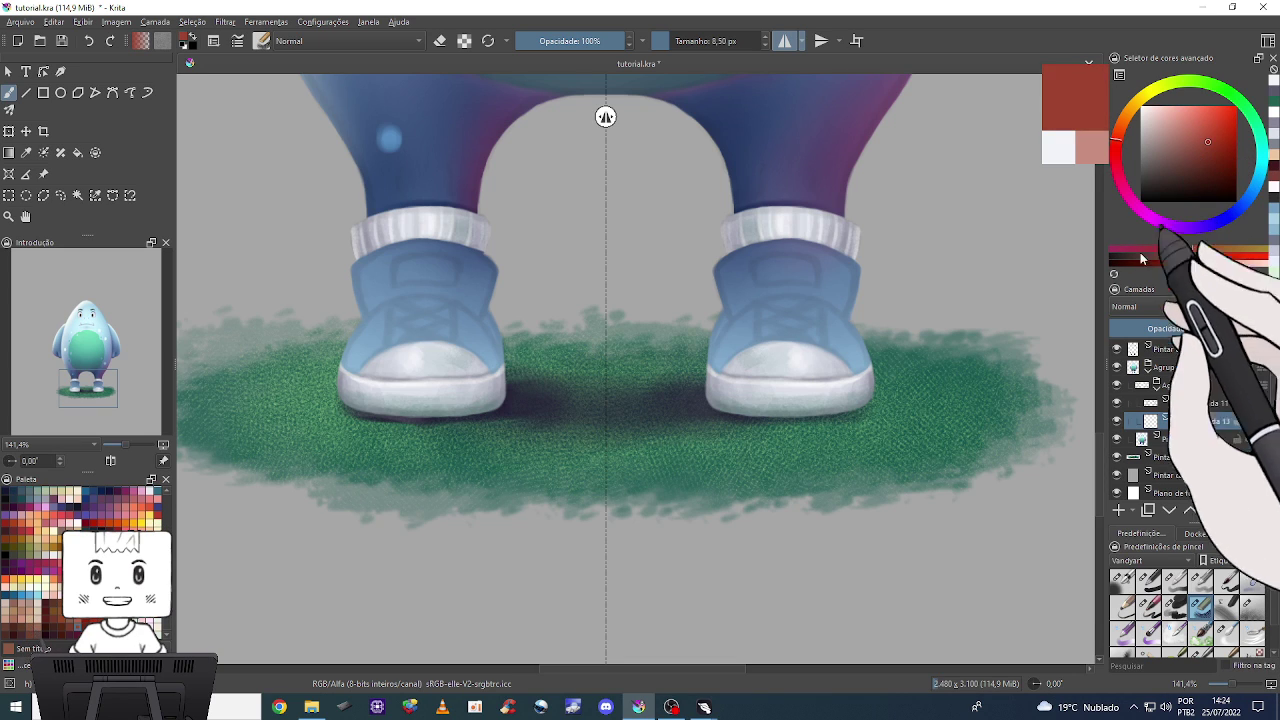
{"action": "left_click", "coordinate": [1154, 588]}
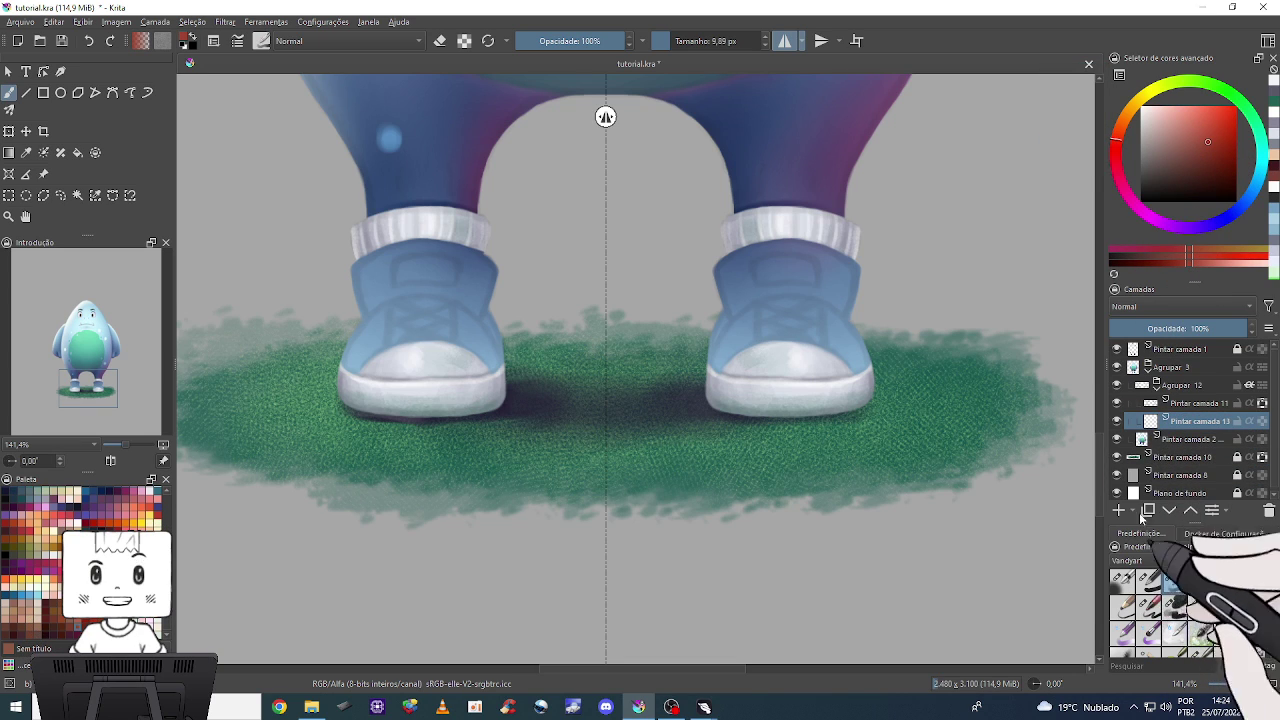
{"action": "mouse_move", "coordinate": [745, 300]}
{"action": "left_mouse_down"}
{"action": "mouse_move", "coordinate": [812, 303]}
{"action": "mouse_move", "coordinate": [772, 326]}
{"action": "mouse_move", "coordinate": [850, 342]}
{"action": "mouse_move", "coordinate": [852, 290]}
{"action": "mouse_move", "coordinate": [777, 323]}
{"action": "mouse_move", "coordinate": [749, 366]}
{"action": "mouse_move", "coordinate": [845, 365]}
{"action": "left_mouse_up"}
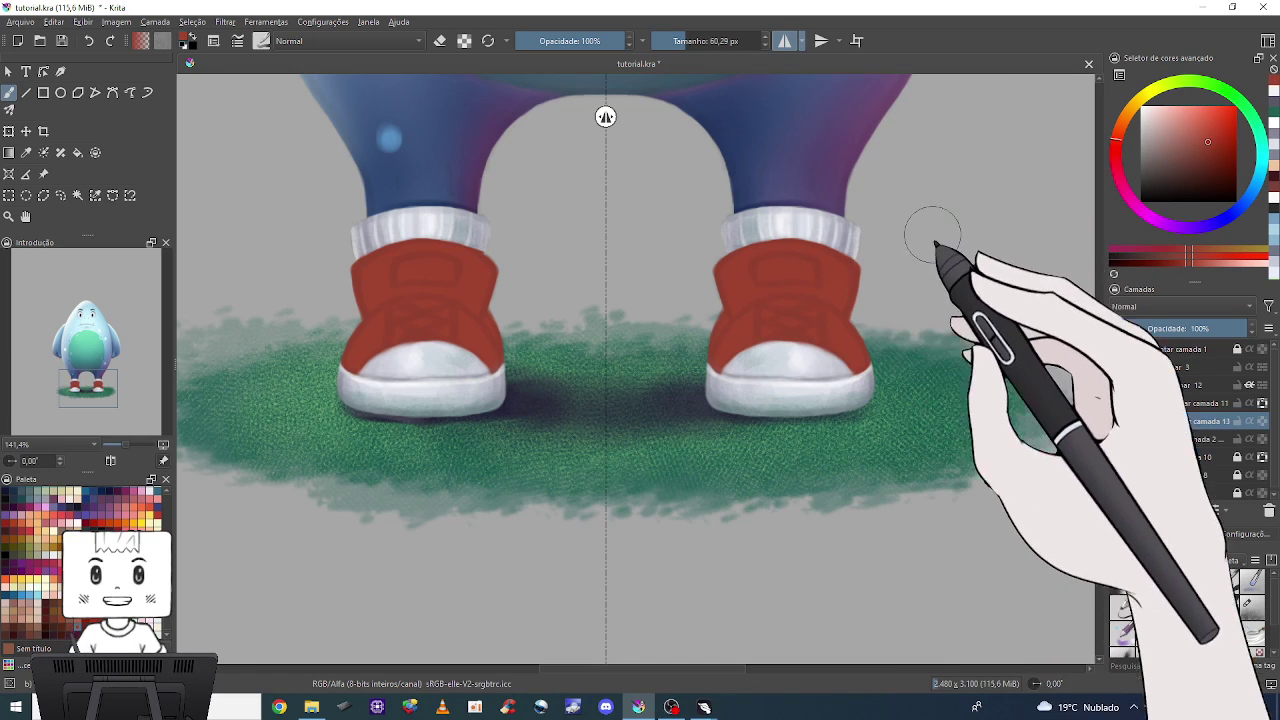
{"action": "left_click", "coordinate": [1228, 126]}
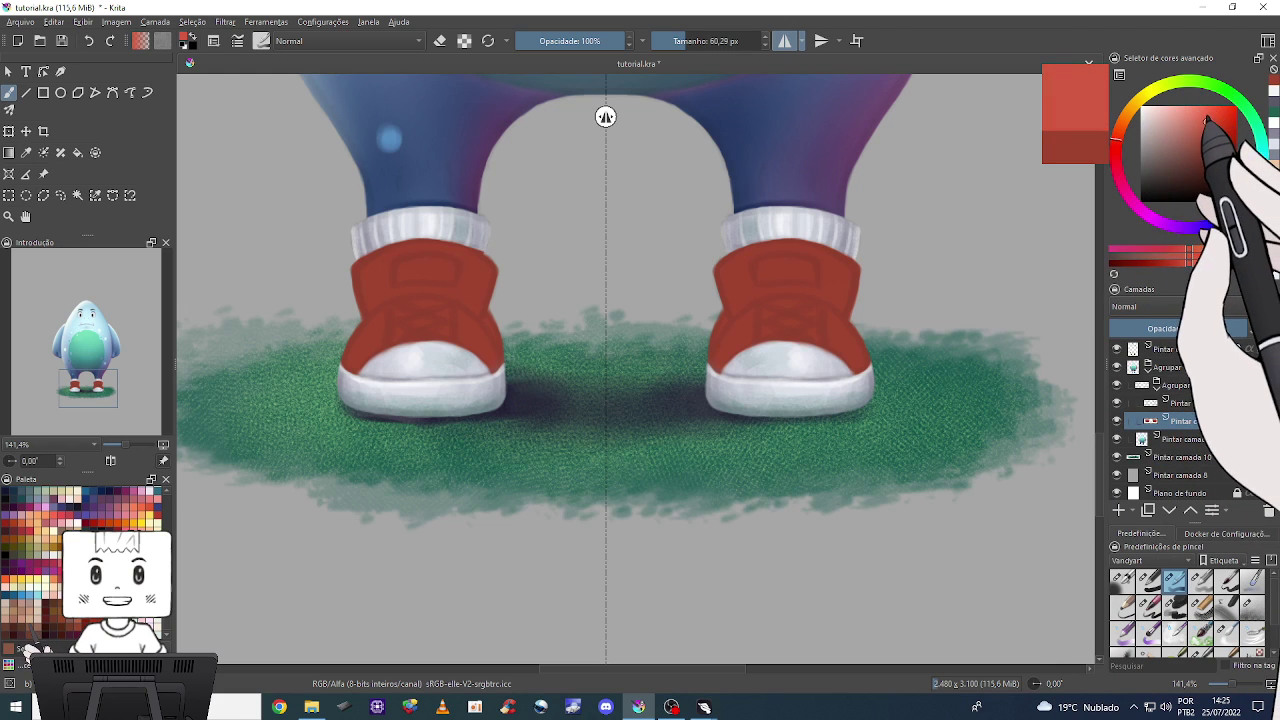
{"action": "left_click_drag", "start_coordinate": [767, 293], "coordinate": [745, 285]}
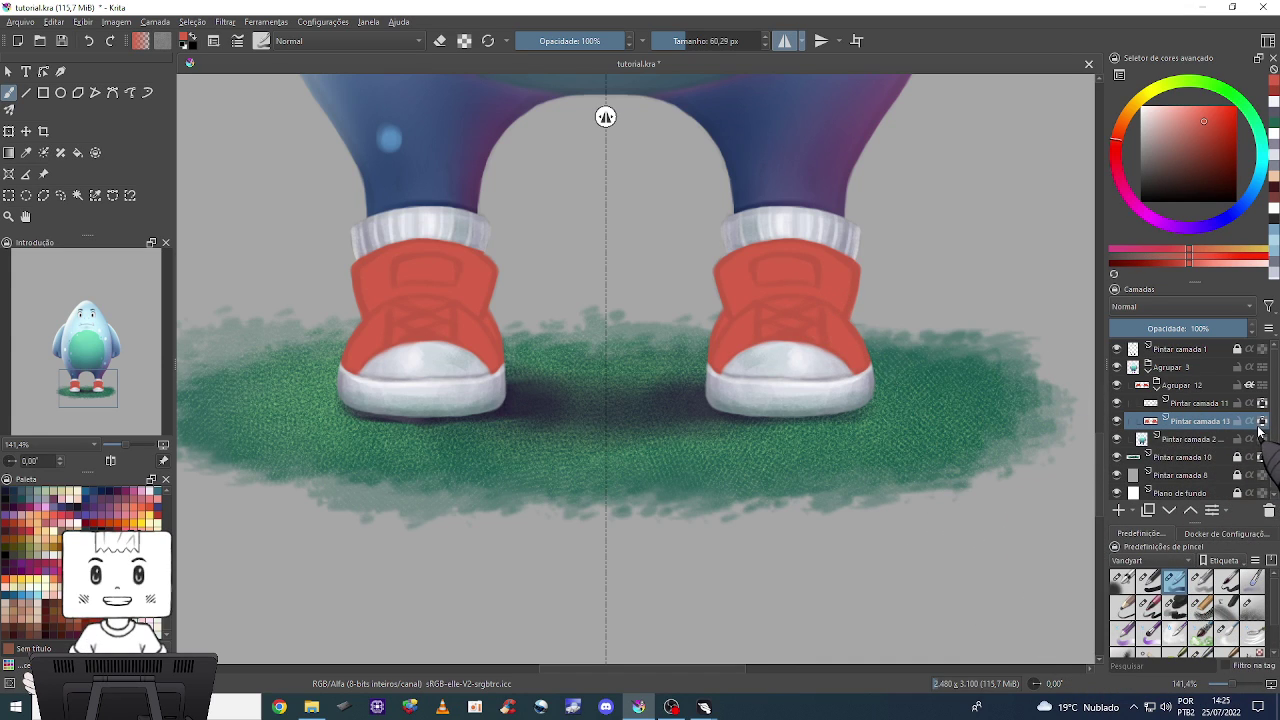
{"action": "left_click", "coordinate": [1198, 604]}
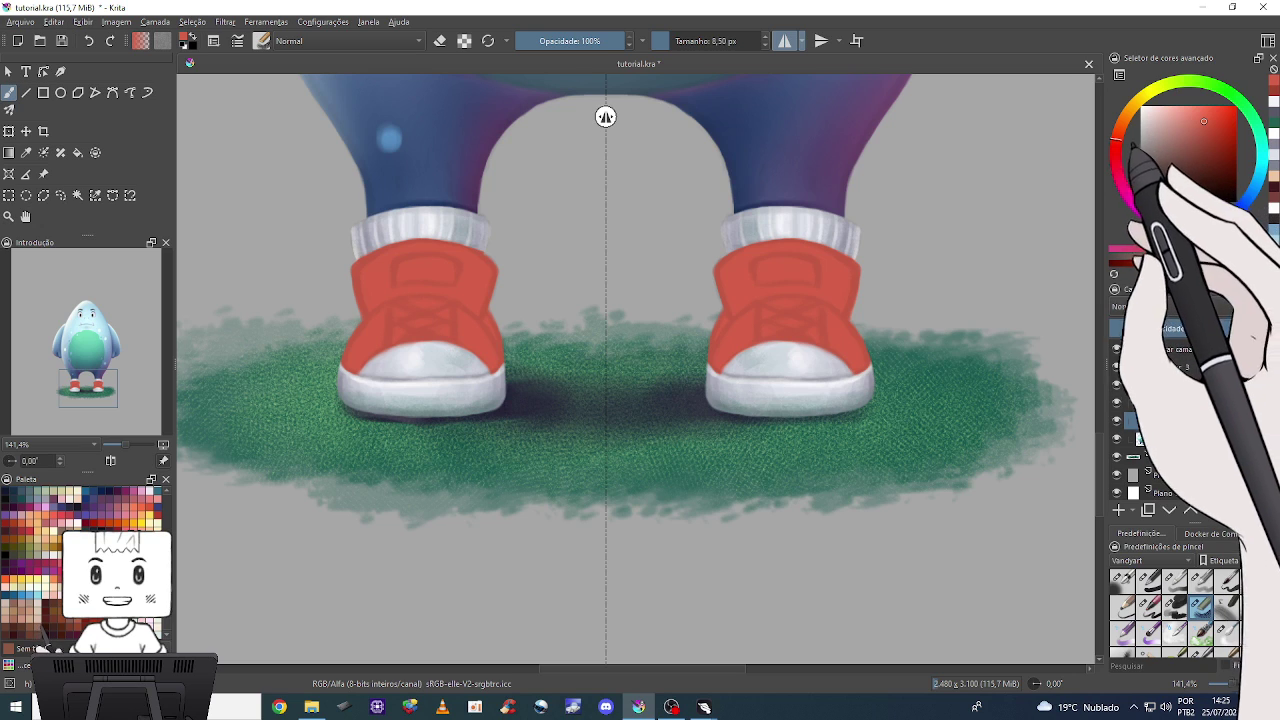
Paint darker red shading strokes on the shoes and hide the lace sketch layer.
{"action": "left_click", "coordinate": [1115, 157]}
{"action": "left_click", "coordinate": [1203, 150]}
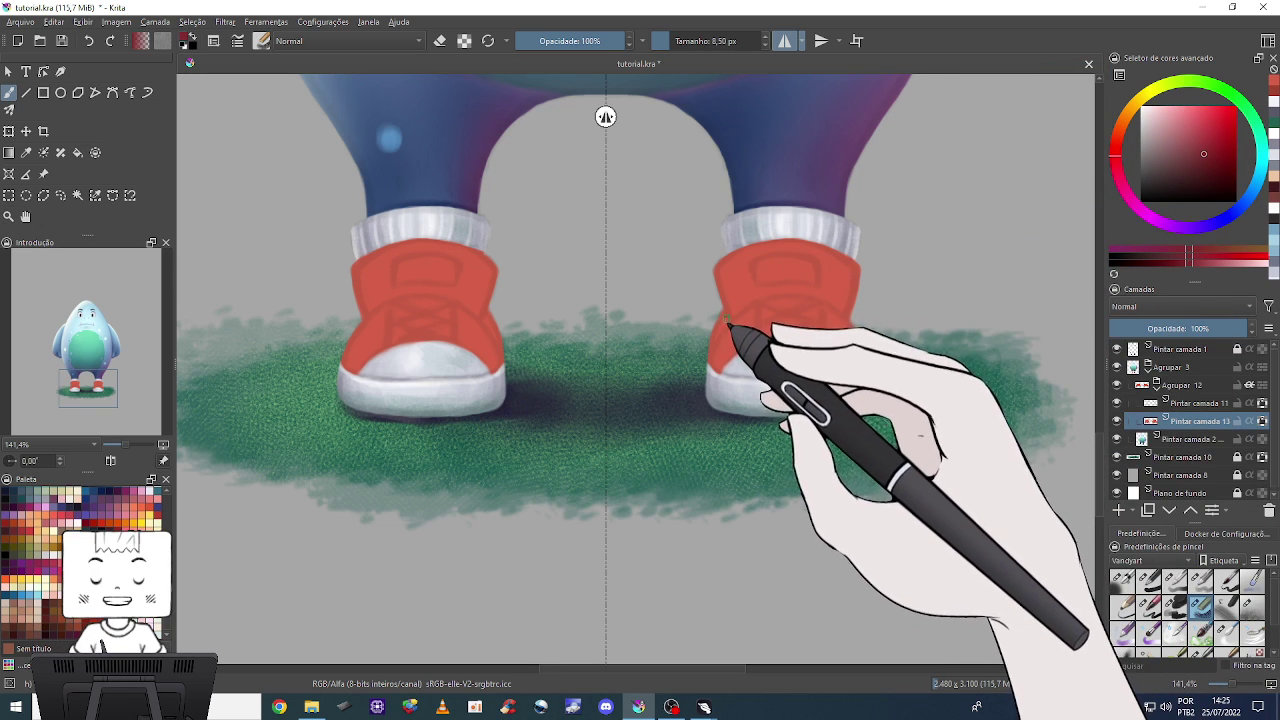
{"action": "key", "text": "bracketright"}
{"action": "key", "text": "bracketleft"}
{"action": "key", "text": "bracketleft"}
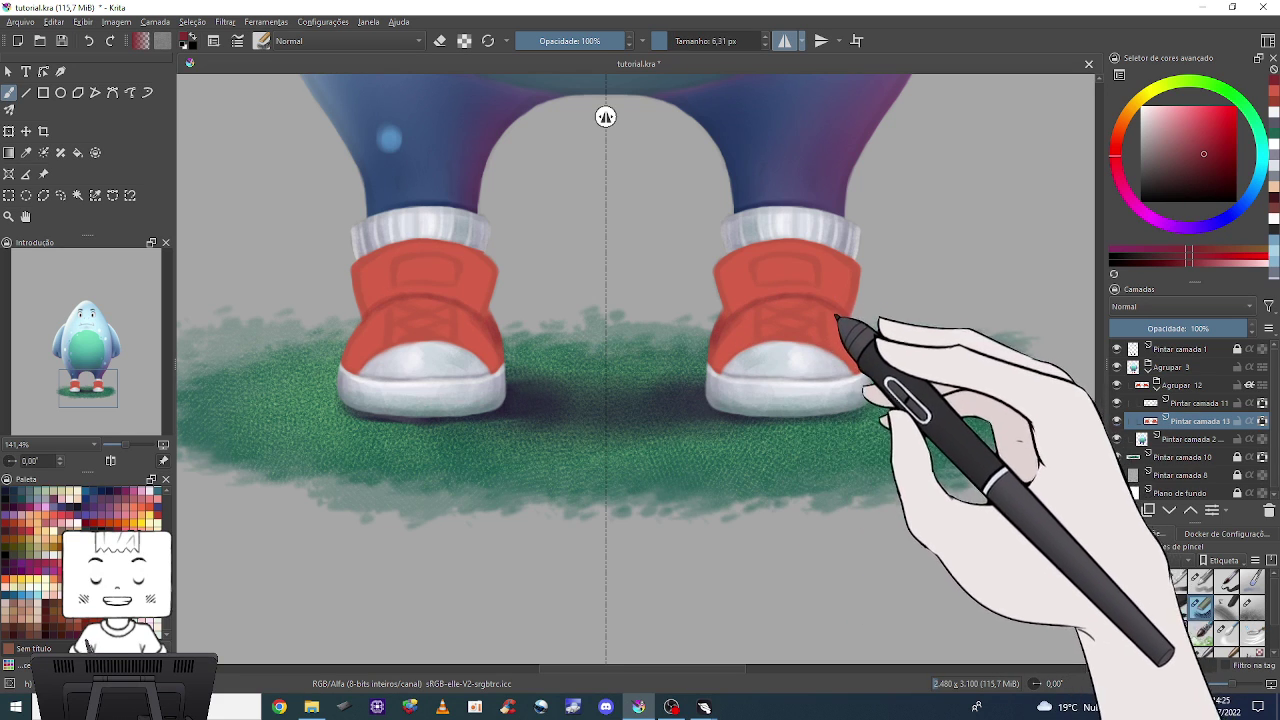
{"action": "key", "text": "bracketright"}
{"action": "key", "text": "bracketright"}
{"action": "key", "text": "bracketright"}
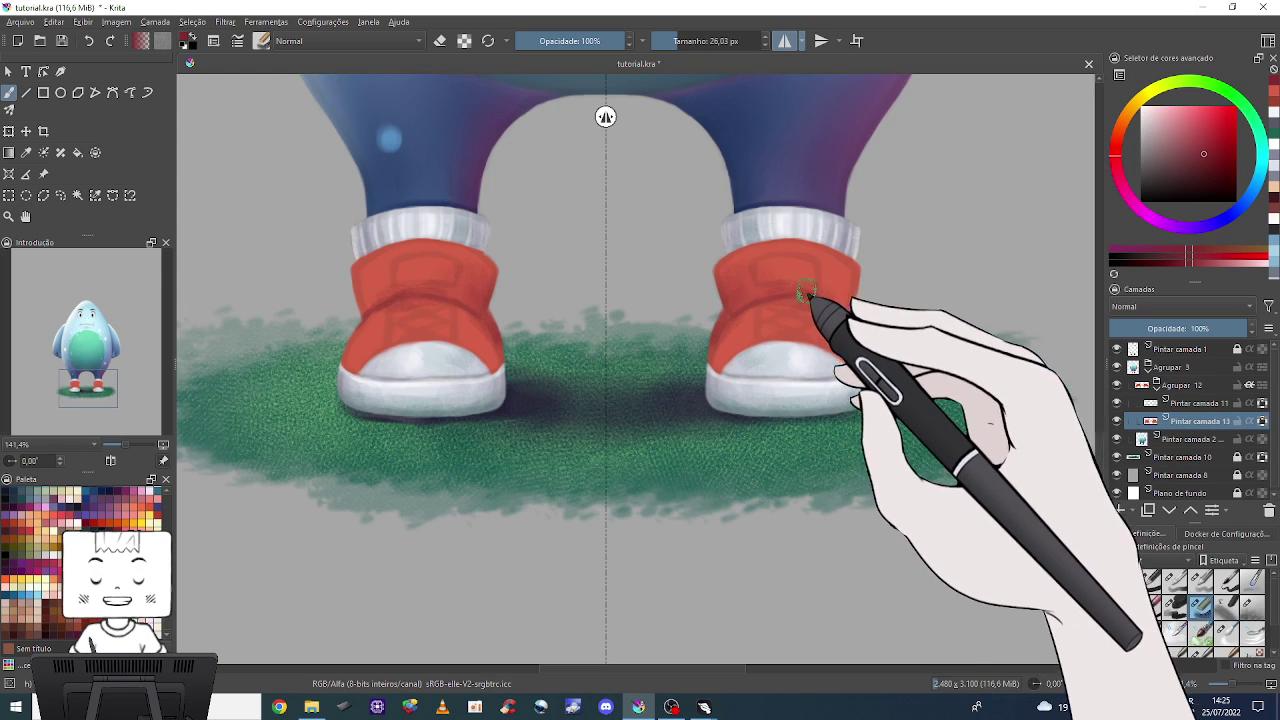
{"action": "left_click_drag", "start_coordinate": [748, 291], "coordinate": [780, 284]}
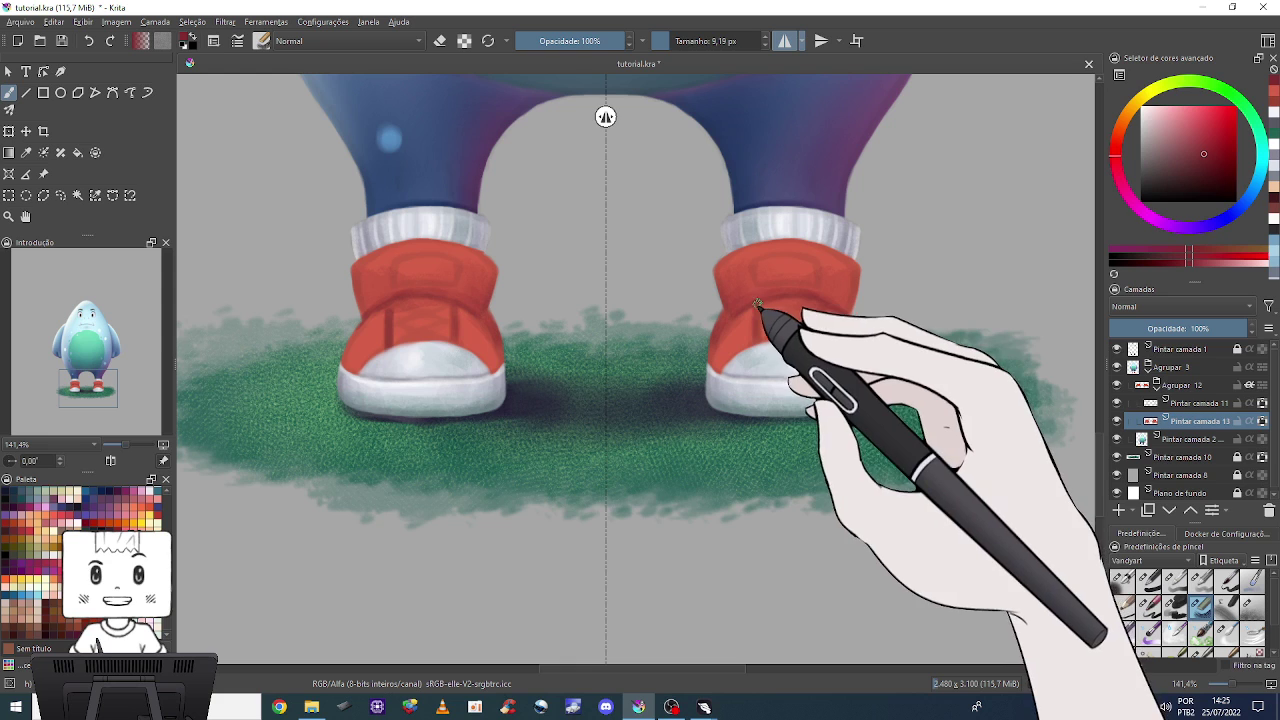
{"action": "left_click", "coordinate": [1117, 349]}
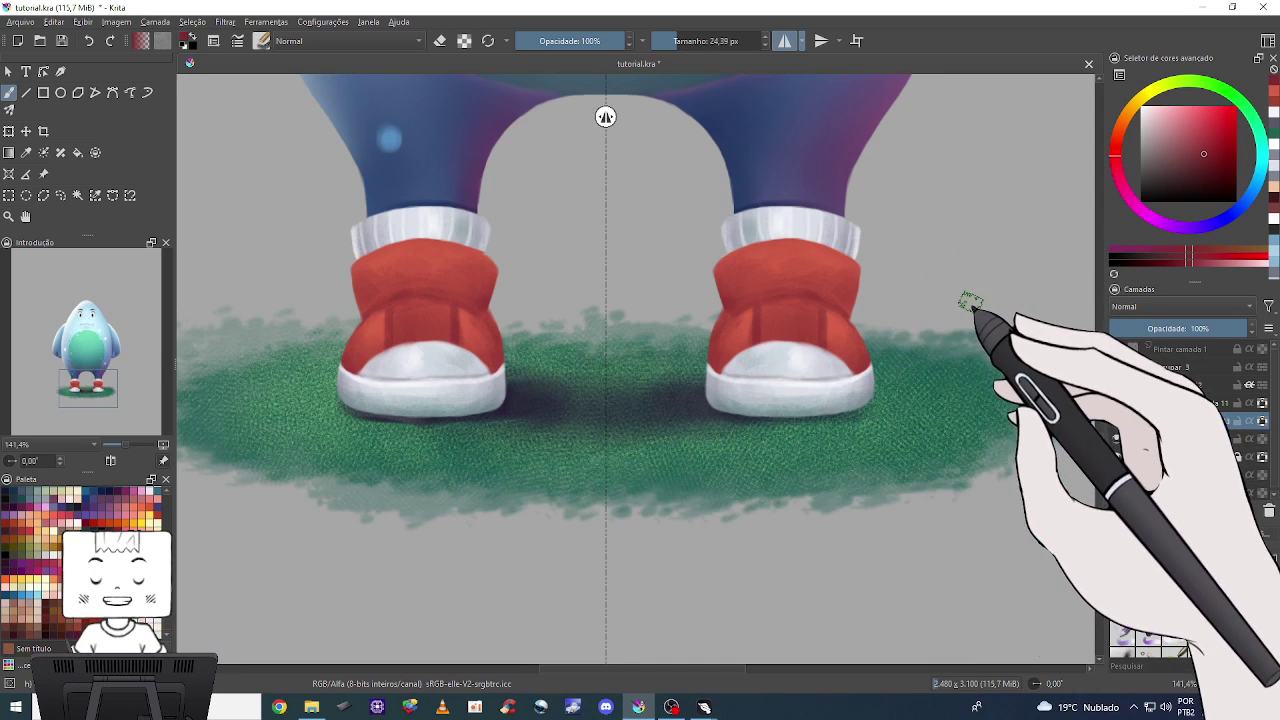
Add pale pink highlights along the shoe tops, then pick a lighter teal from the grass.
{"action": "left_click", "coordinate": [735, 336], "text": "ctrl"}
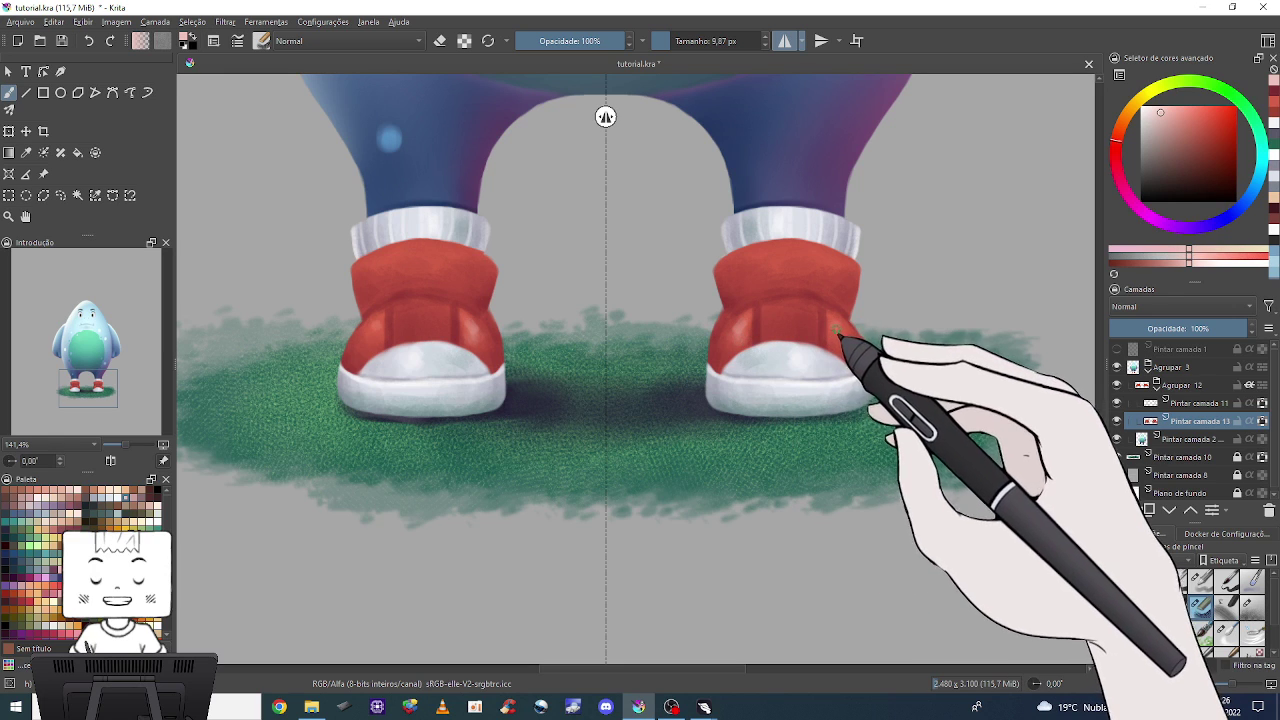
{"action": "mouse_move", "coordinate": [838, 318]}
{"action": "left_mouse_down"}
{"action": "mouse_move", "coordinate": [720, 243]}
{"action": "mouse_move", "coordinate": [866, 260]}
{"action": "left_mouse_up"}
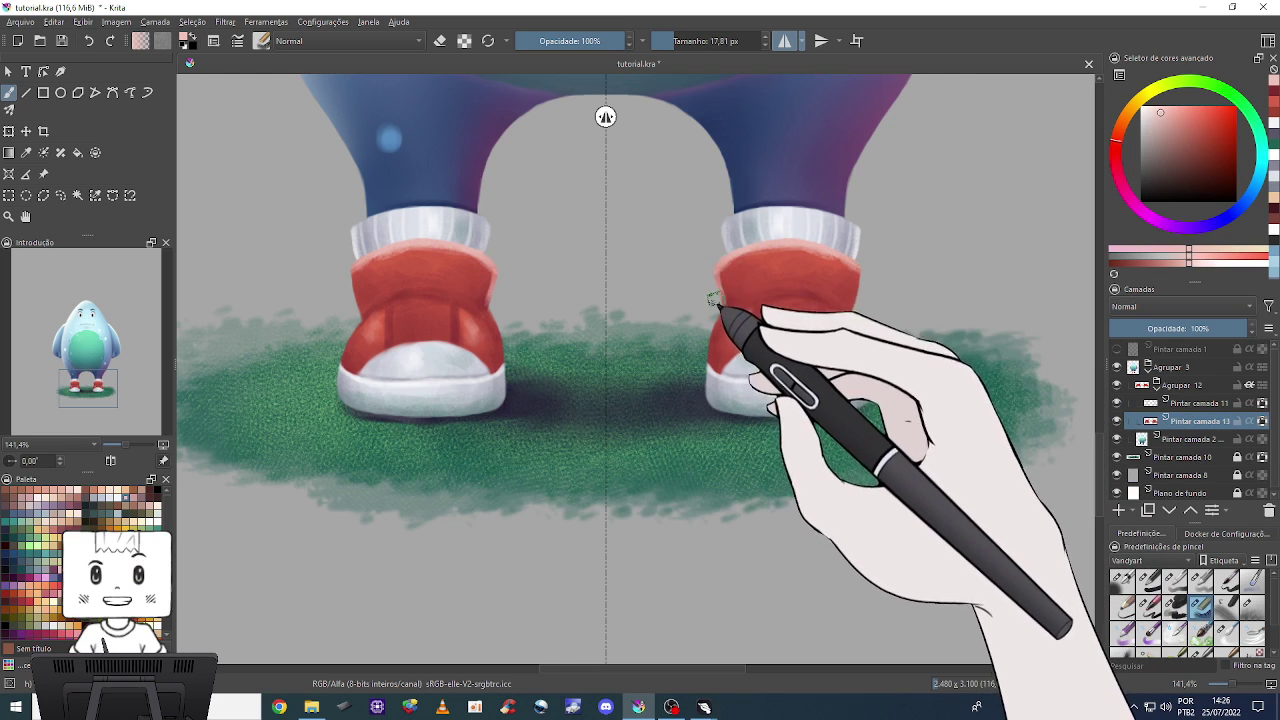
{"action": "key", "text": "bracketleft"}
{"action": "key", "text": "bracketleft"}
{"action": "key", "text": "bracketleft"}
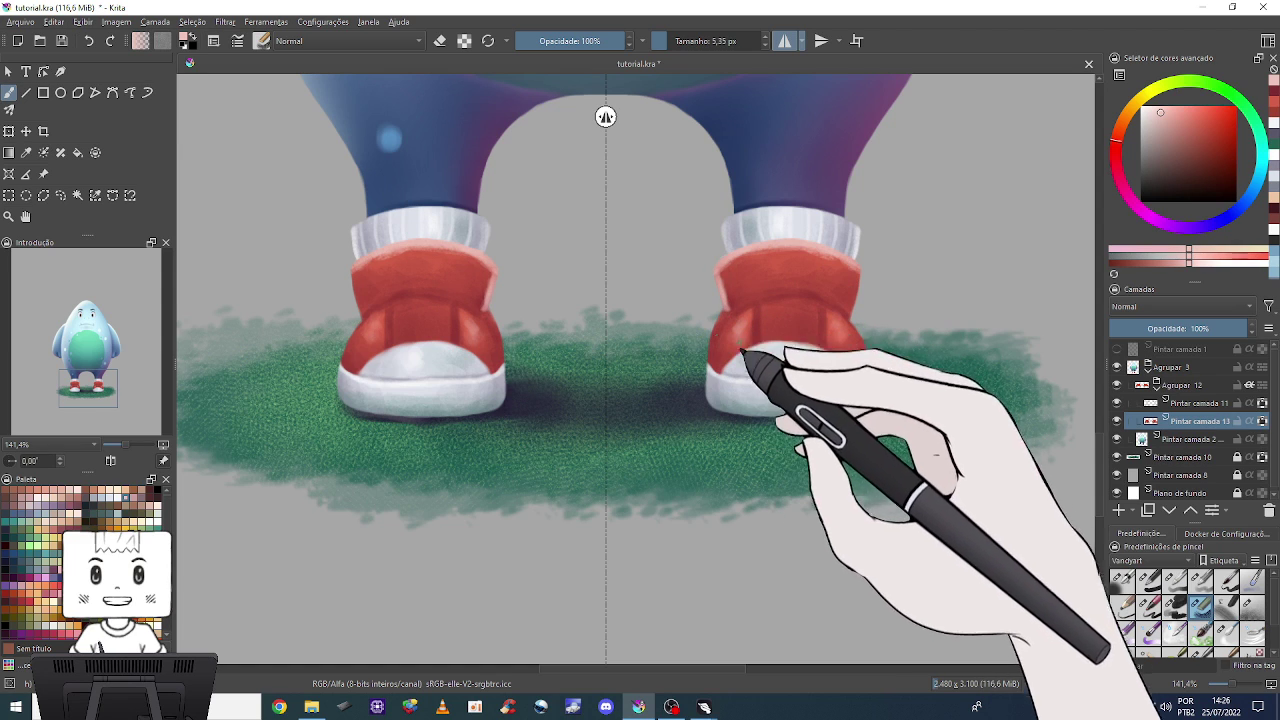
{"action": "left_click", "coordinate": [897, 433], "text": "ctrl"}
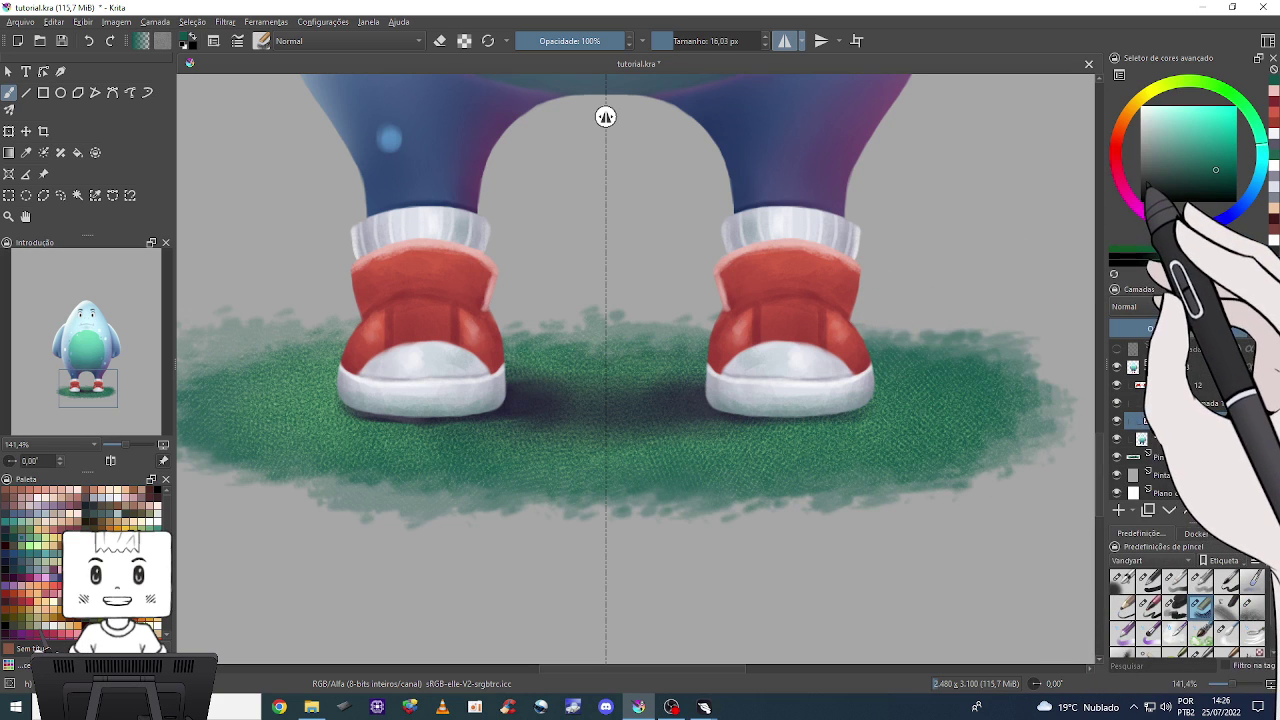
{"action": "left_click", "coordinate": [1179, 121]}
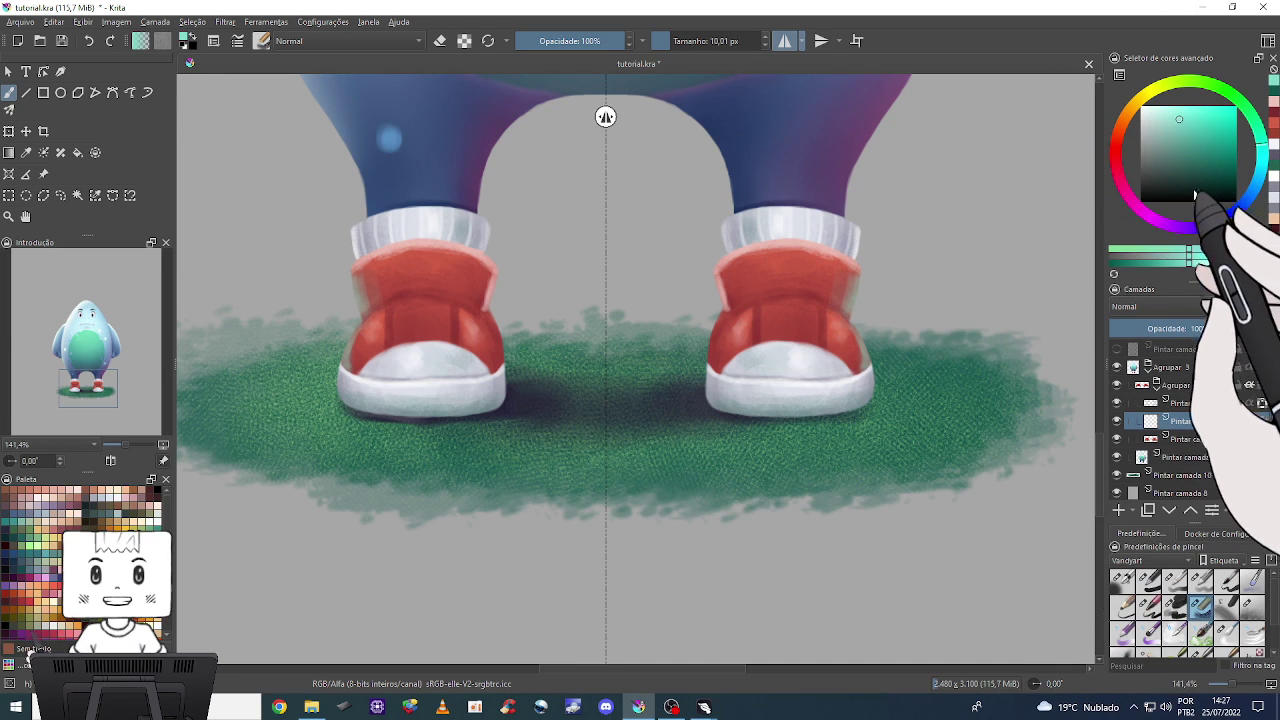
Paint dark criss-cross lace strokes on both shoes with a thin mirrored brush.
{"action": "left_click", "coordinate": [1140, 187]}
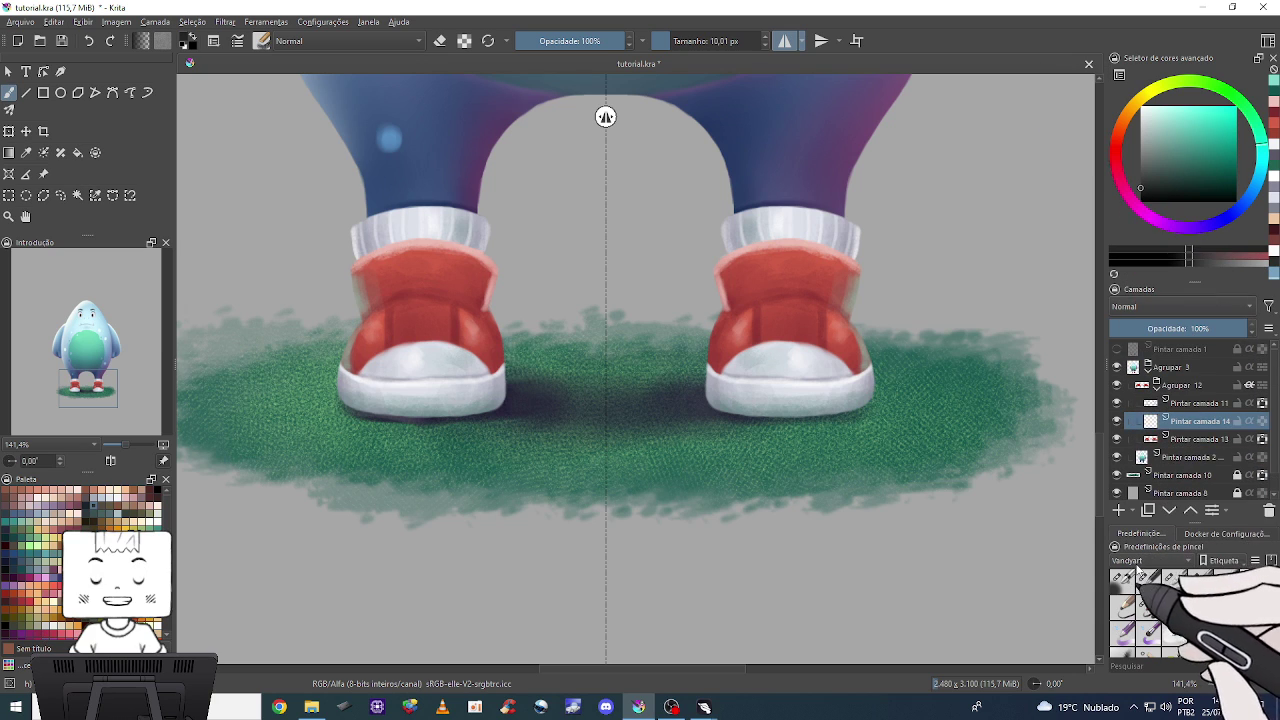
{"action": "left_click", "coordinate": [1174, 580]}
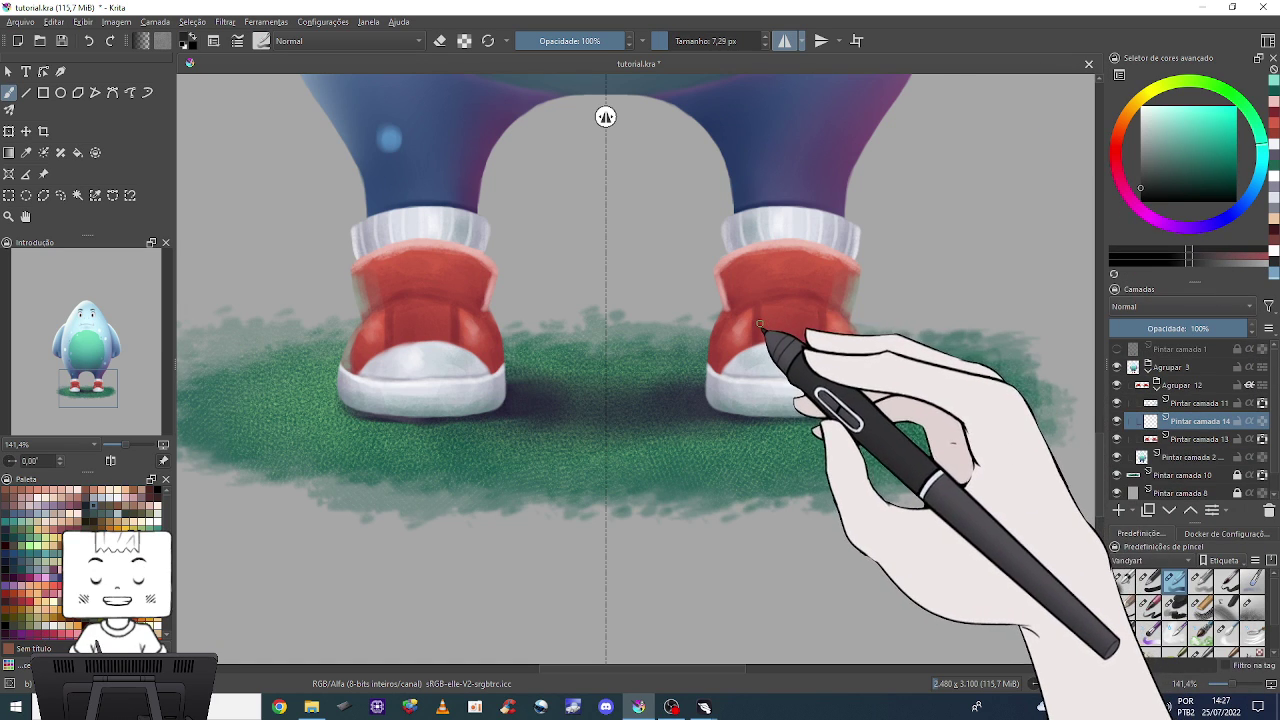
{"action": "left_click_drag", "start_coordinate": [760, 325], "coordinate": [817, 307]}
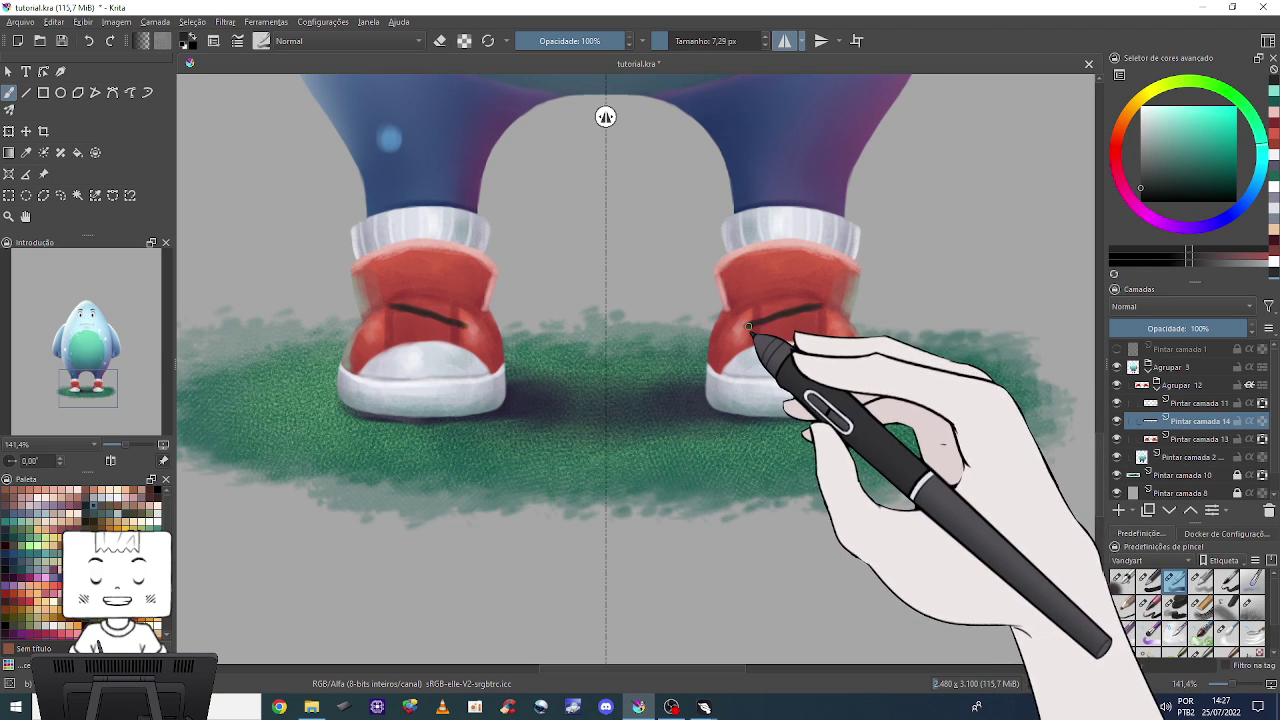
{"action": "left_click_drag", "start_coordinate": [786, 320], "coordinate": [752, 303]}
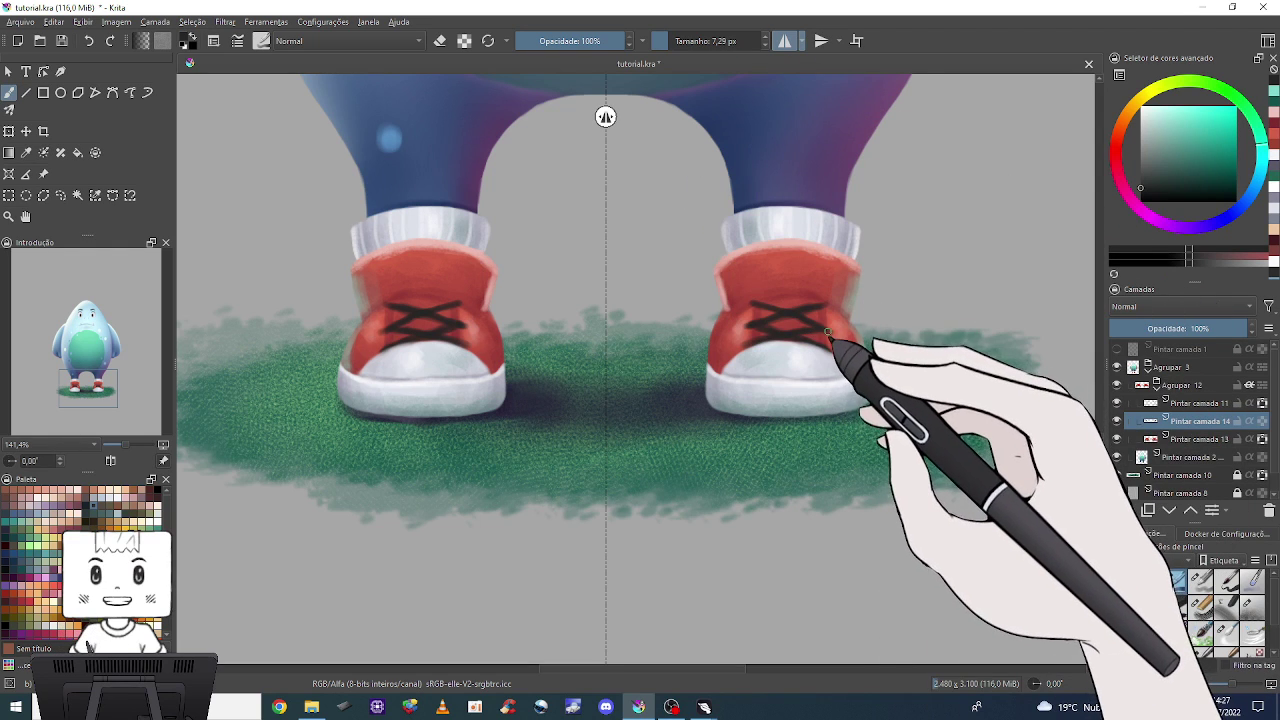
{"action": "left_click_drag", "start_coordinate": [828, 333], "coordinate": [757, 340]}
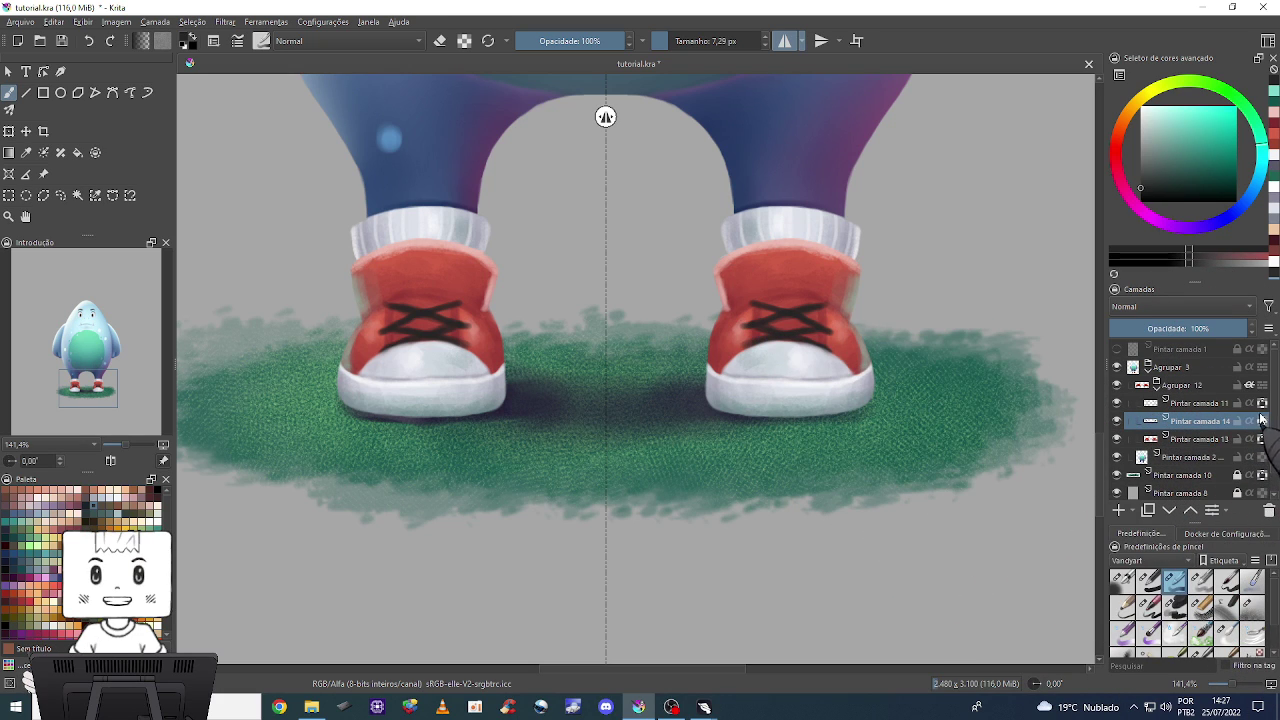
Choose a light colour and smaller brush preset, and select the 'Pintar camada 13' layer.
{"action": "left_click_drag", "start_coordinate": [1160, 180], "coordinate": [1140, 115]}
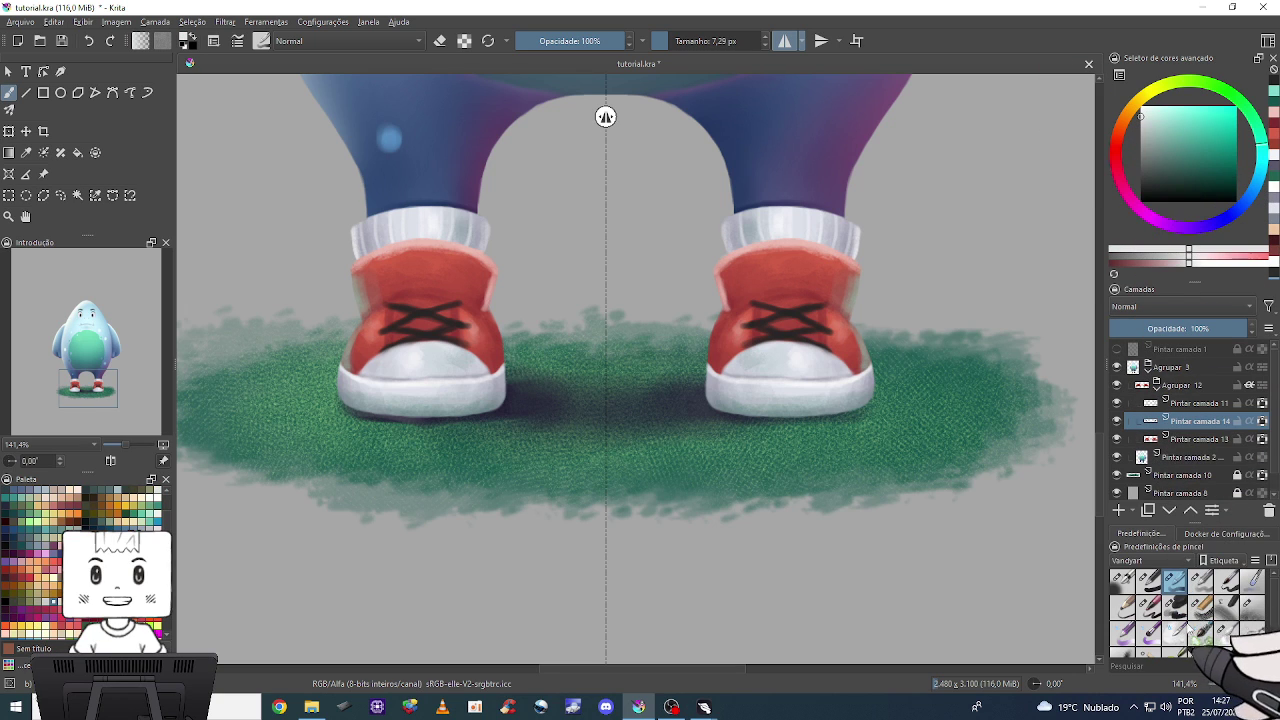
{"action": "left_click", "coordinate": [1200, 580]}
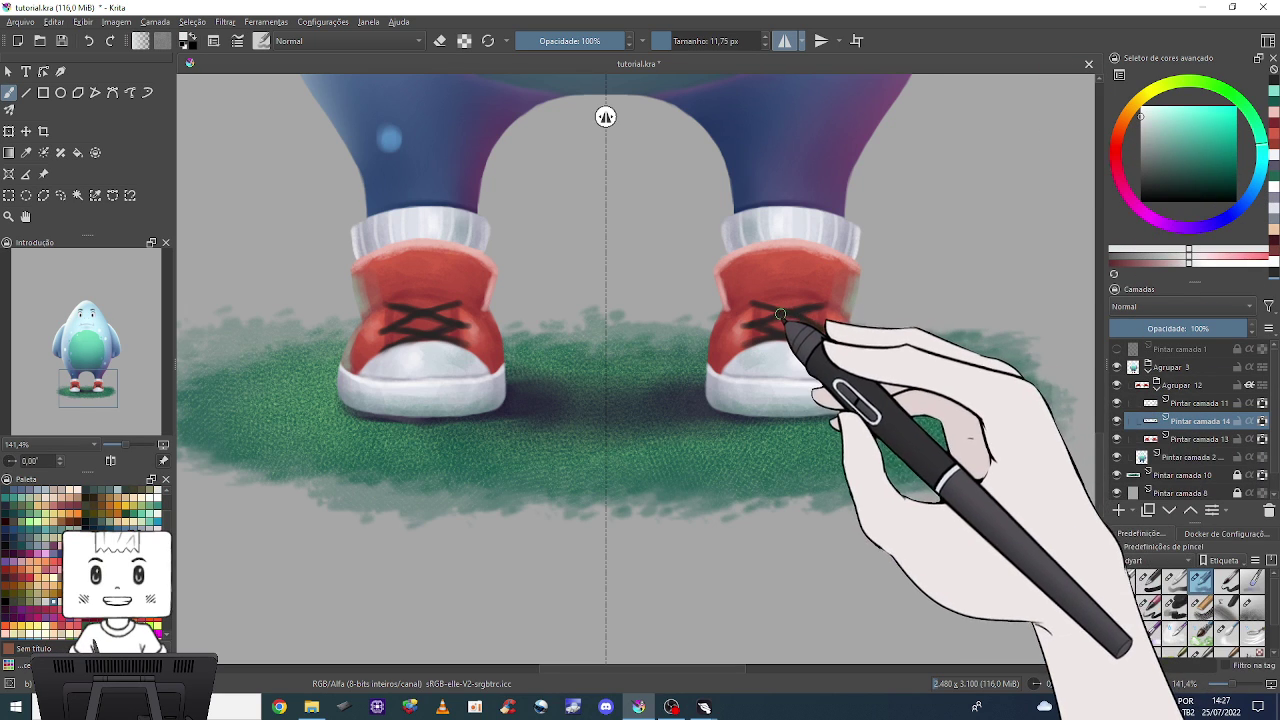
{"action": "key", "text": "bracketleft"}
{"action": "key", "text": "bracketleft"}
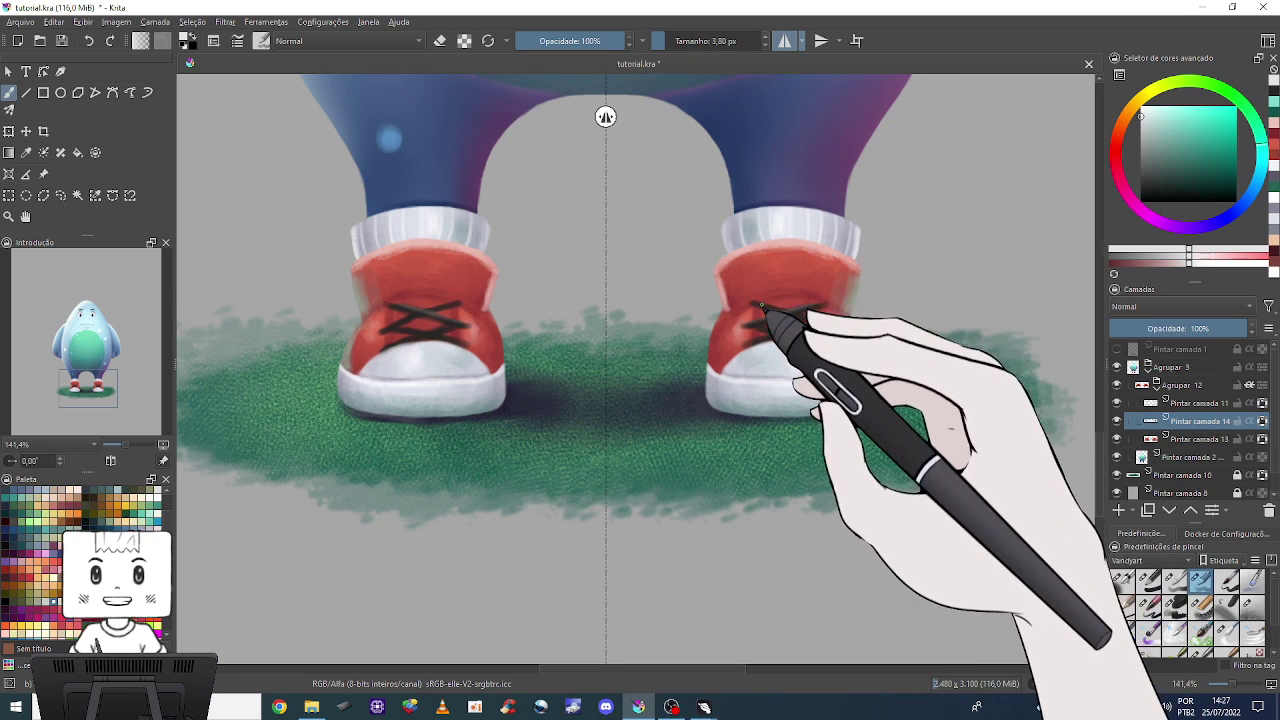
{"action": "key", "text": "bracketright"}
{"action": "key", "text": "bracketright"}
{"action": "key", "text": "bracketright"}
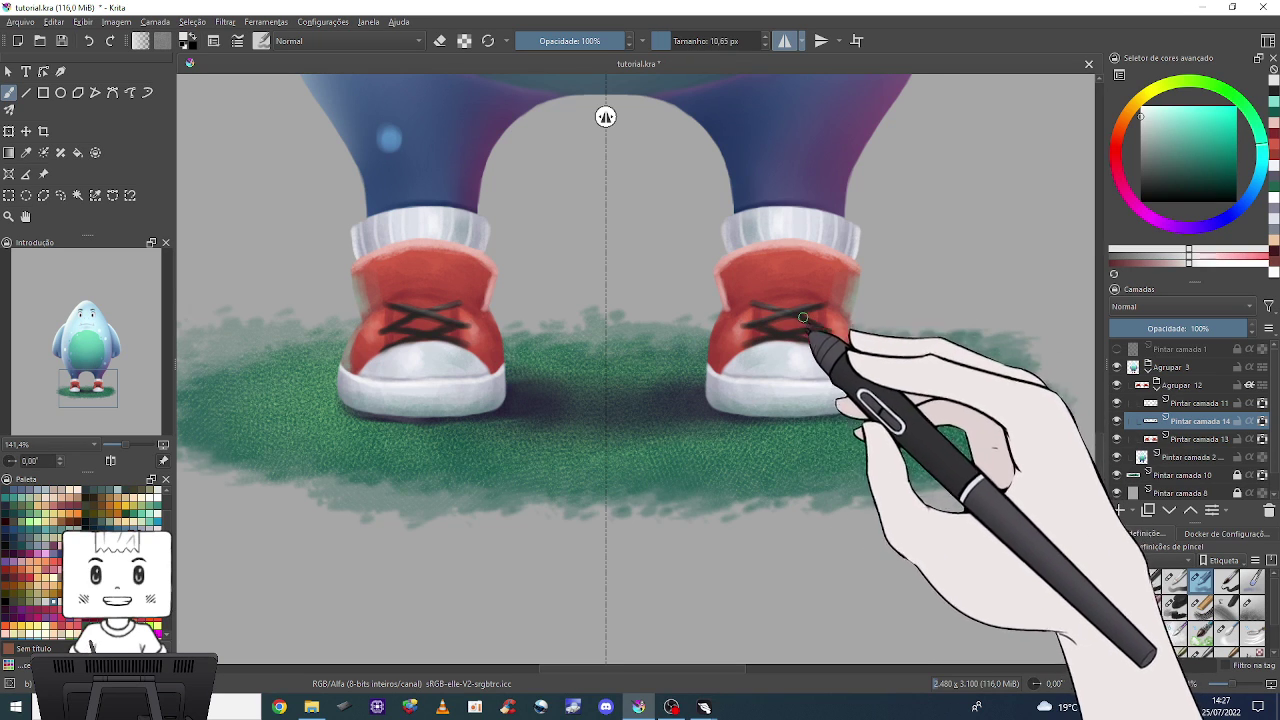
{"action": "key", "text": "bracketleft"}
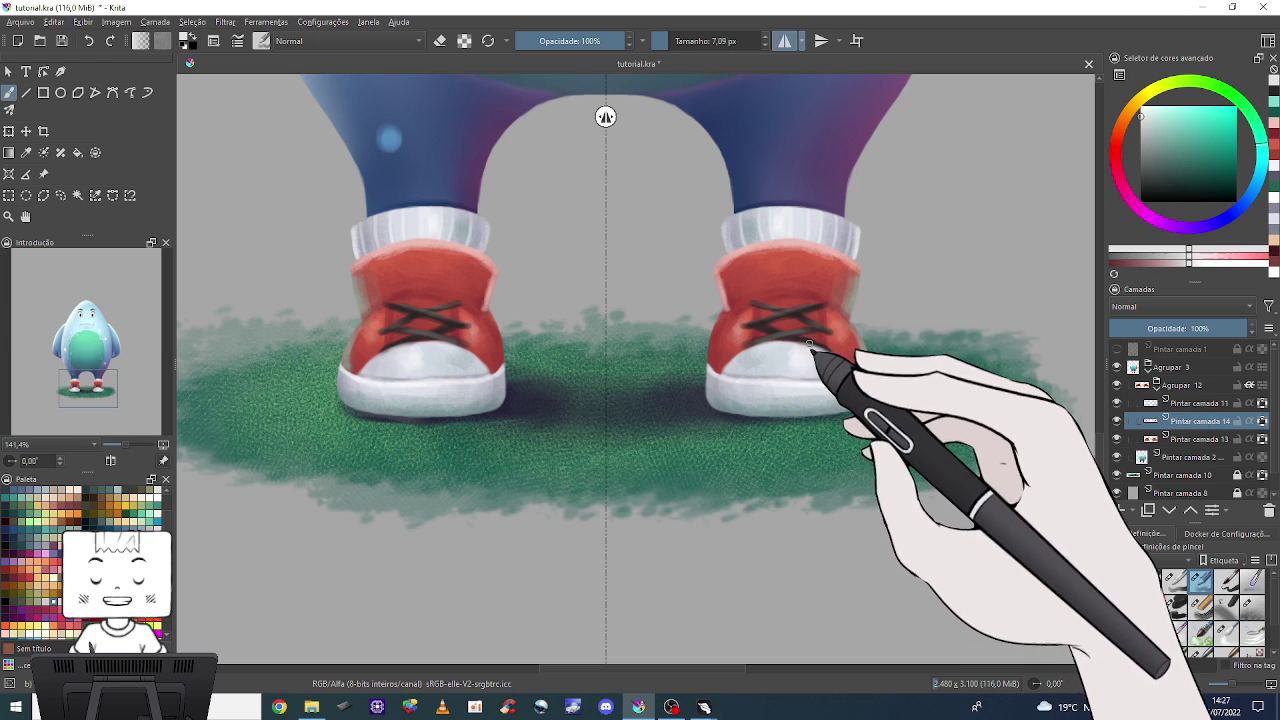
{"action": "left_click", "coordinate": [1175, 439]}
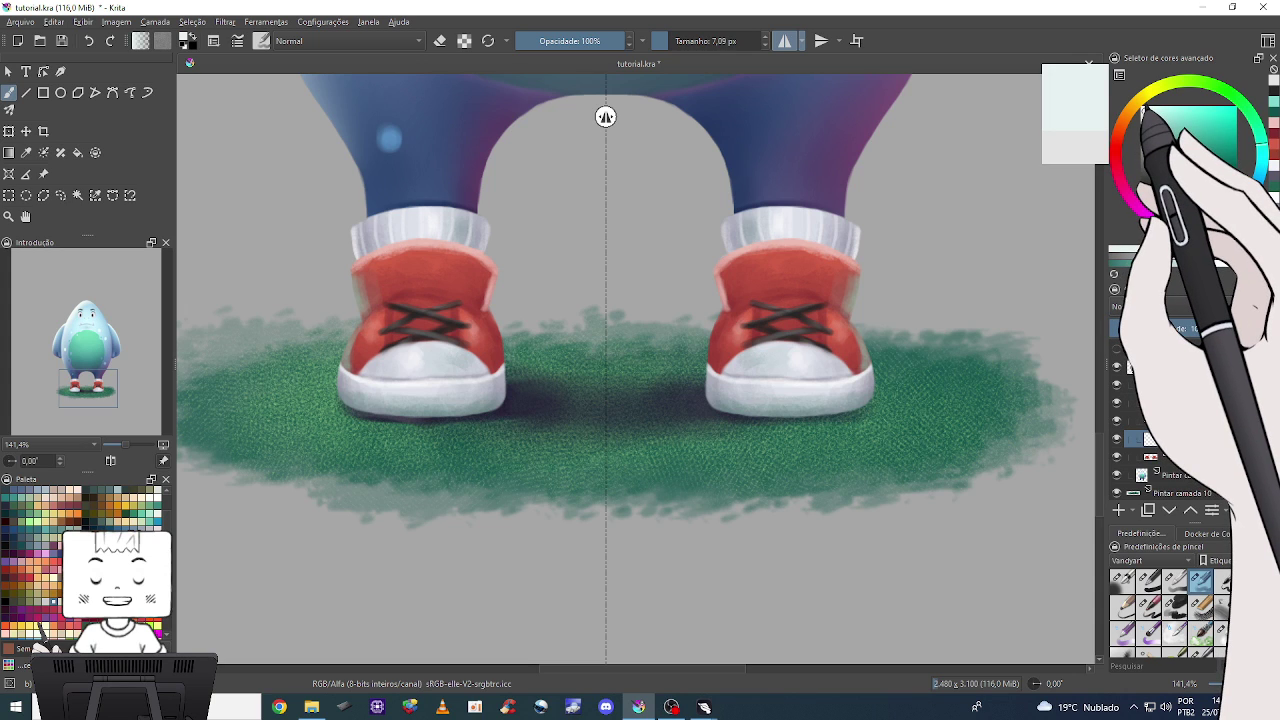
Add a blue-violet lace stroke and dab small white eyelets and tongue highlights on the shoes.
{"action": "left_click", "coordinate": [1220, 218]}
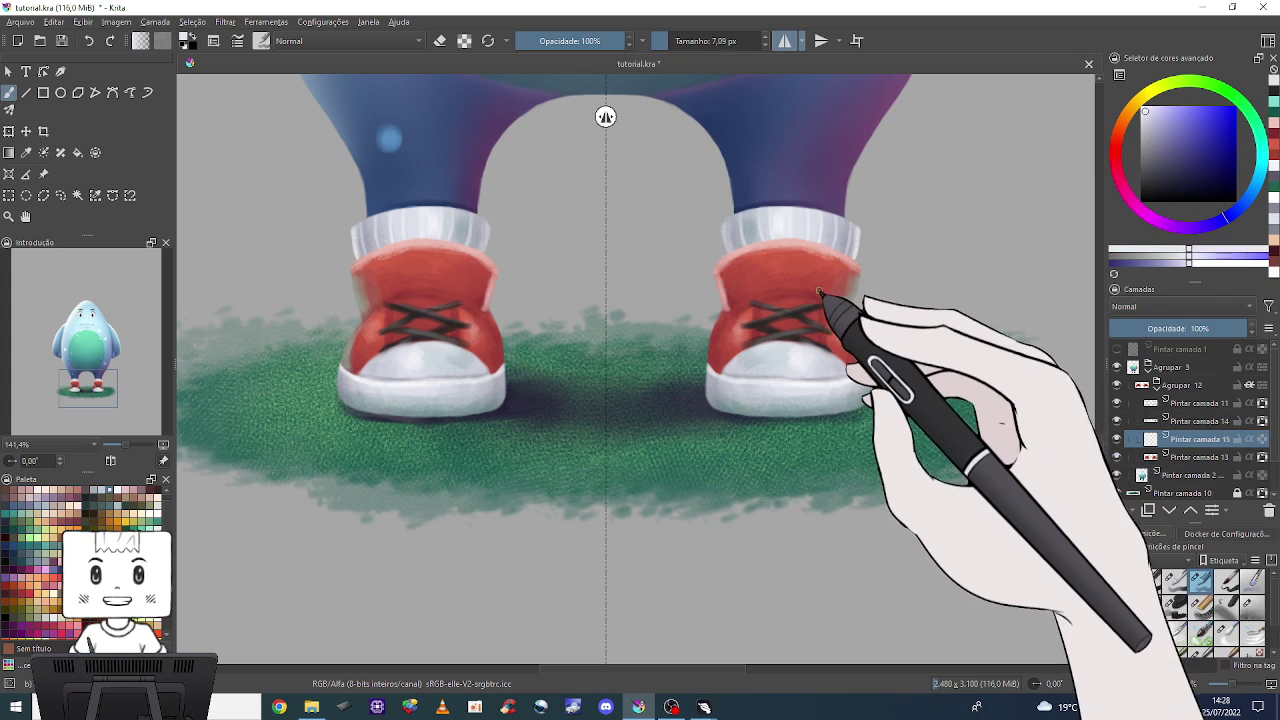
{"action": "key", "text": "bracketright"}
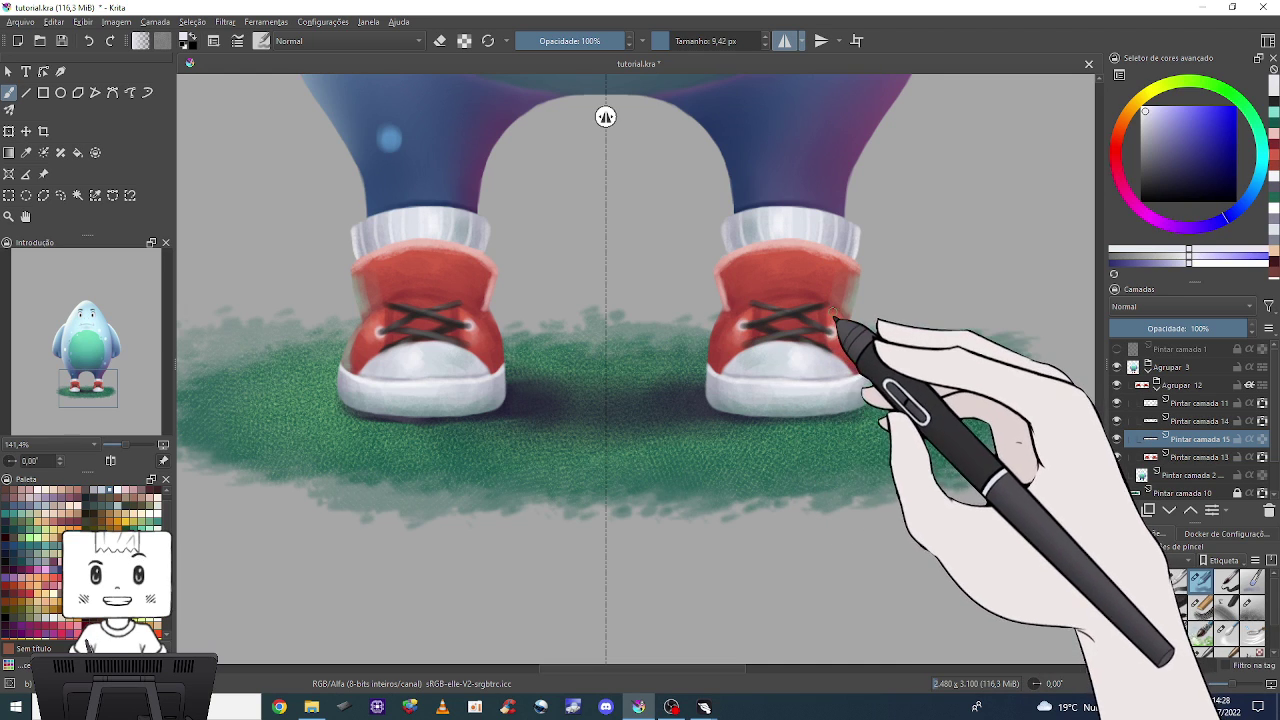
{"action": "mouse_move", "coordinate": [828, 304]}
{"action": "left_mouse_down"}
{"action": "mouse_move", "coordinate": [753, 308]}
{"action": "mouse_move", "coordinate": [830, 330]}
{"action": "left_mouse_up"}
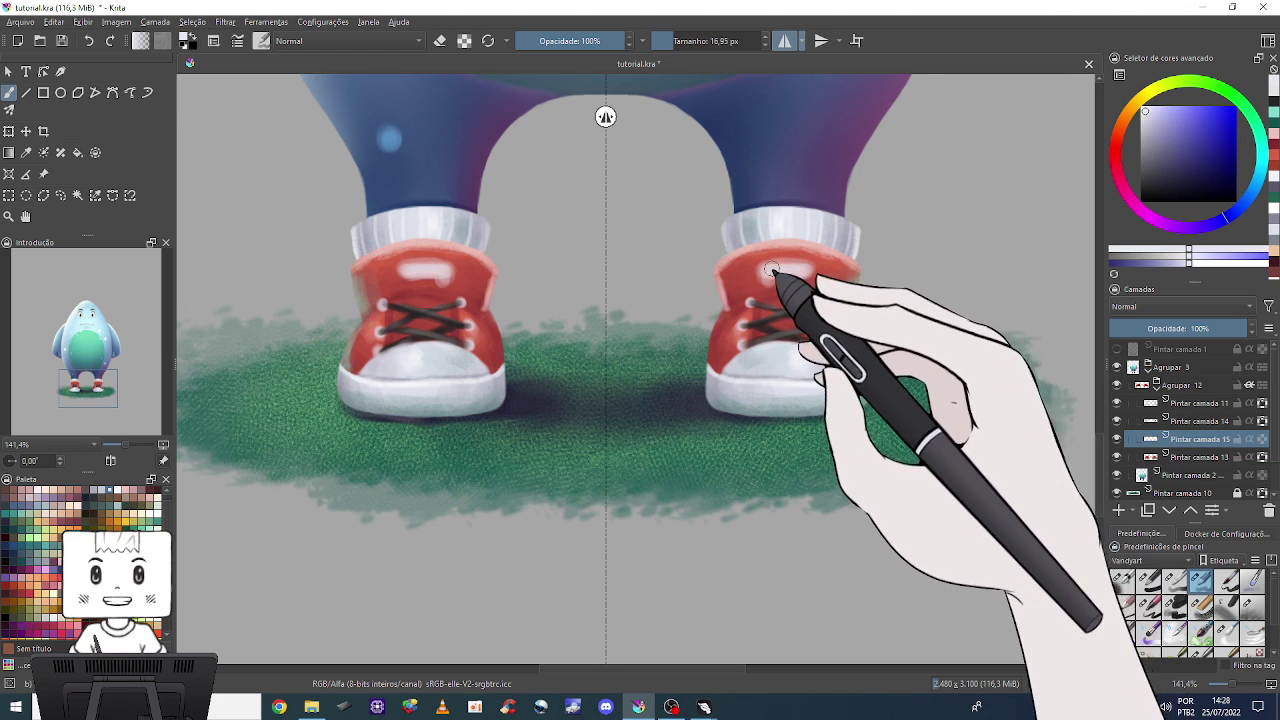
{"action": "left_click", "coordinate": [802, 277]}
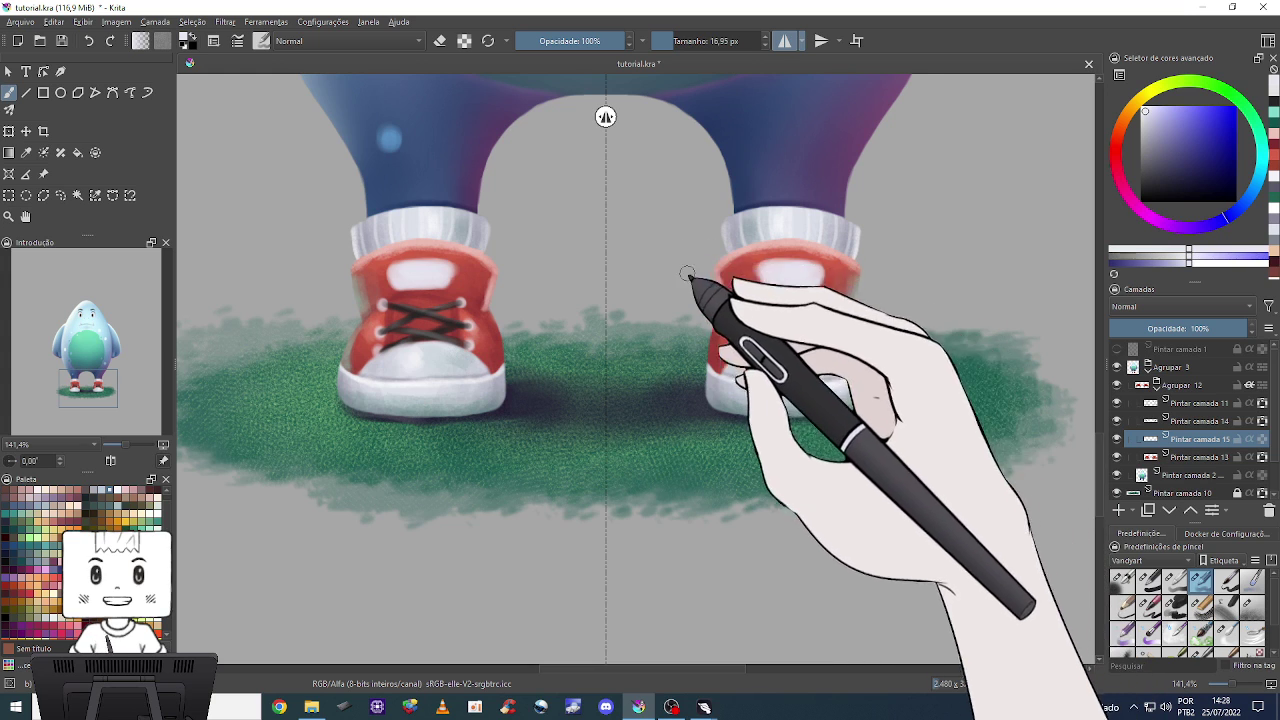
Merge the lace and shoe-detail layers and turn off mirrored painting.
{"action": "key", "text": "1"}
{"action": "scroll", "coordinate": [795, 368], "scroll_direction": "down", "scroll_amount": 2}
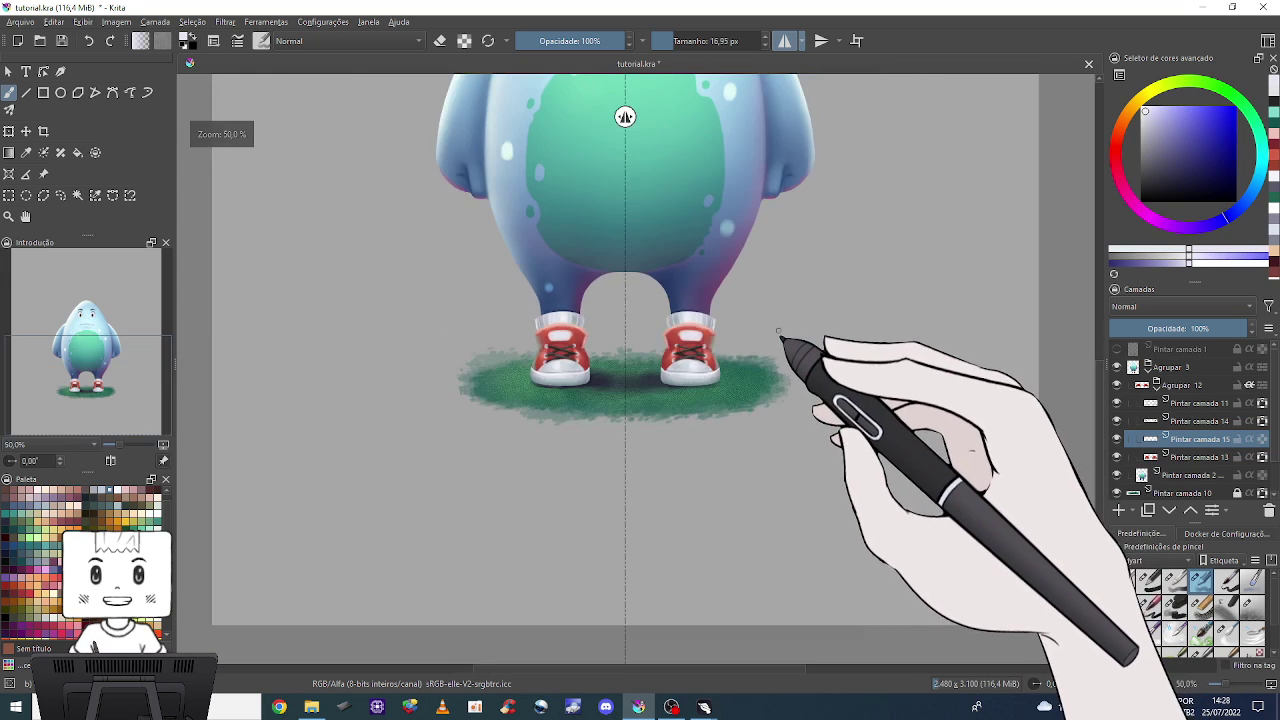
{"action": "scroll", "coordinate": [789, 343], "scroll_direction": "down", "scroll_amount": 2}
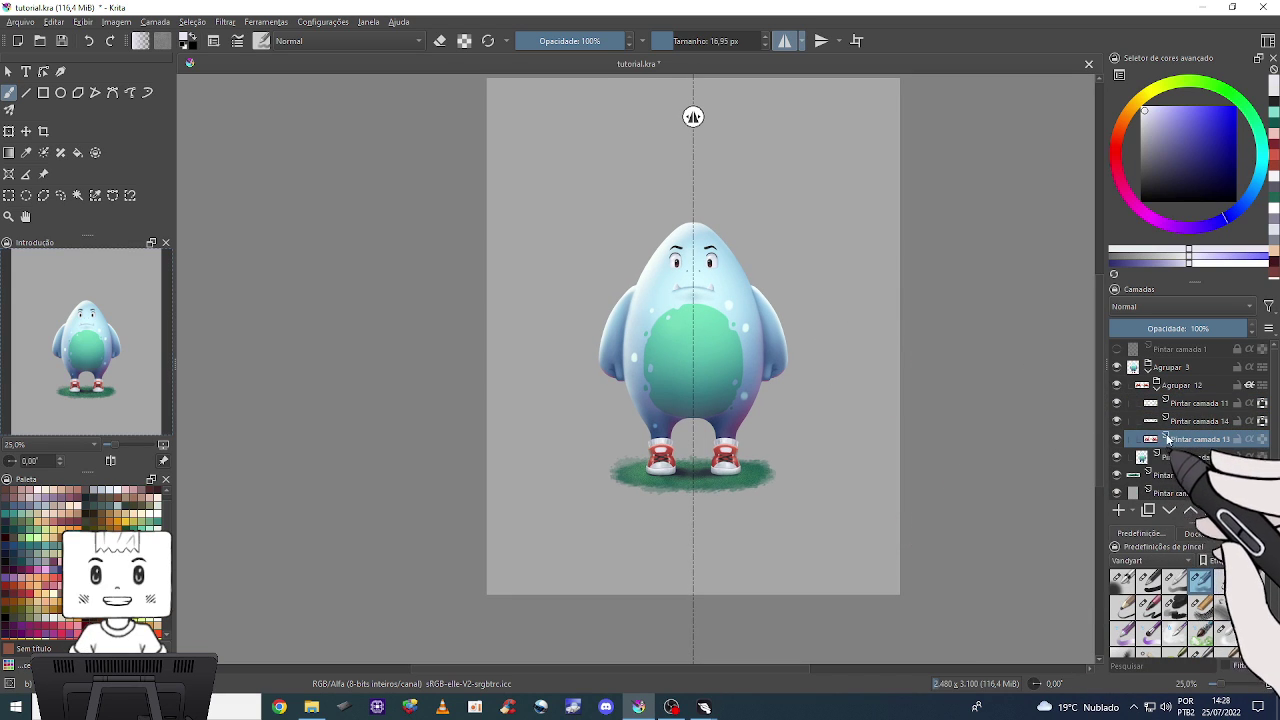
{"action": "key", "text": "ctrl+e"}
{"action": "key", "text": "ctrl+e"}
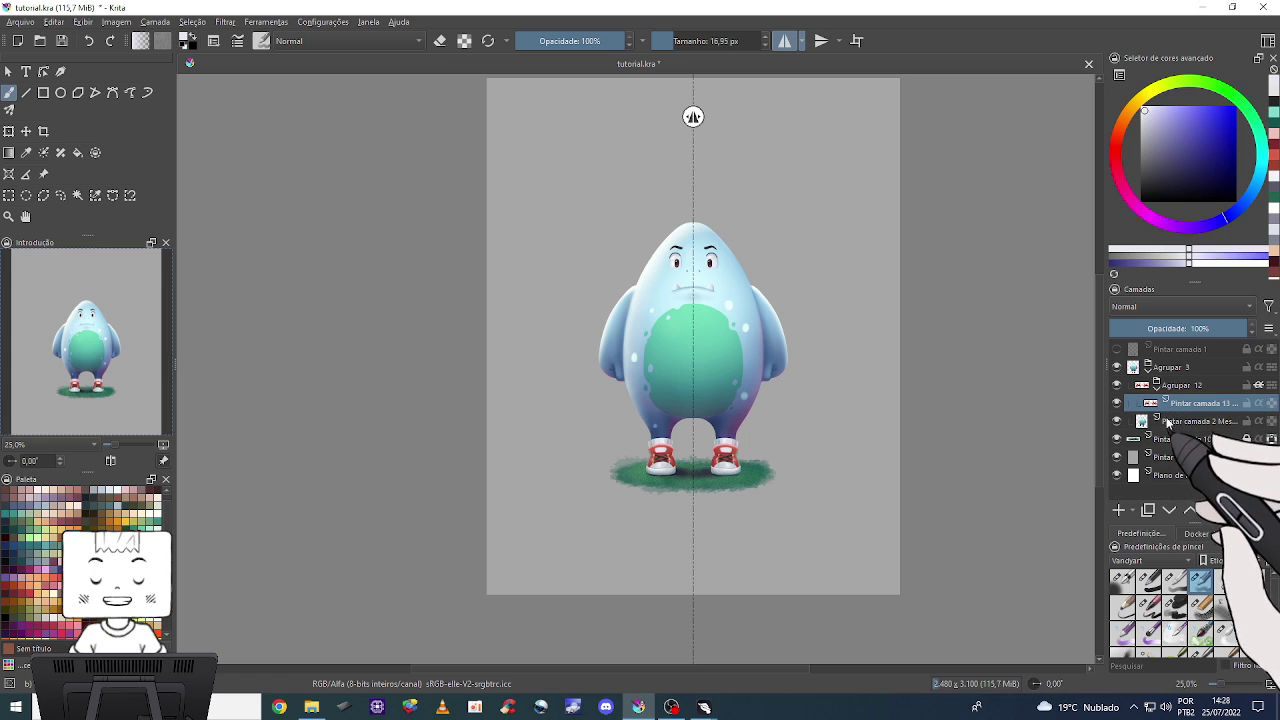
{"action": "left_click", "coordinate": [785, 40]}
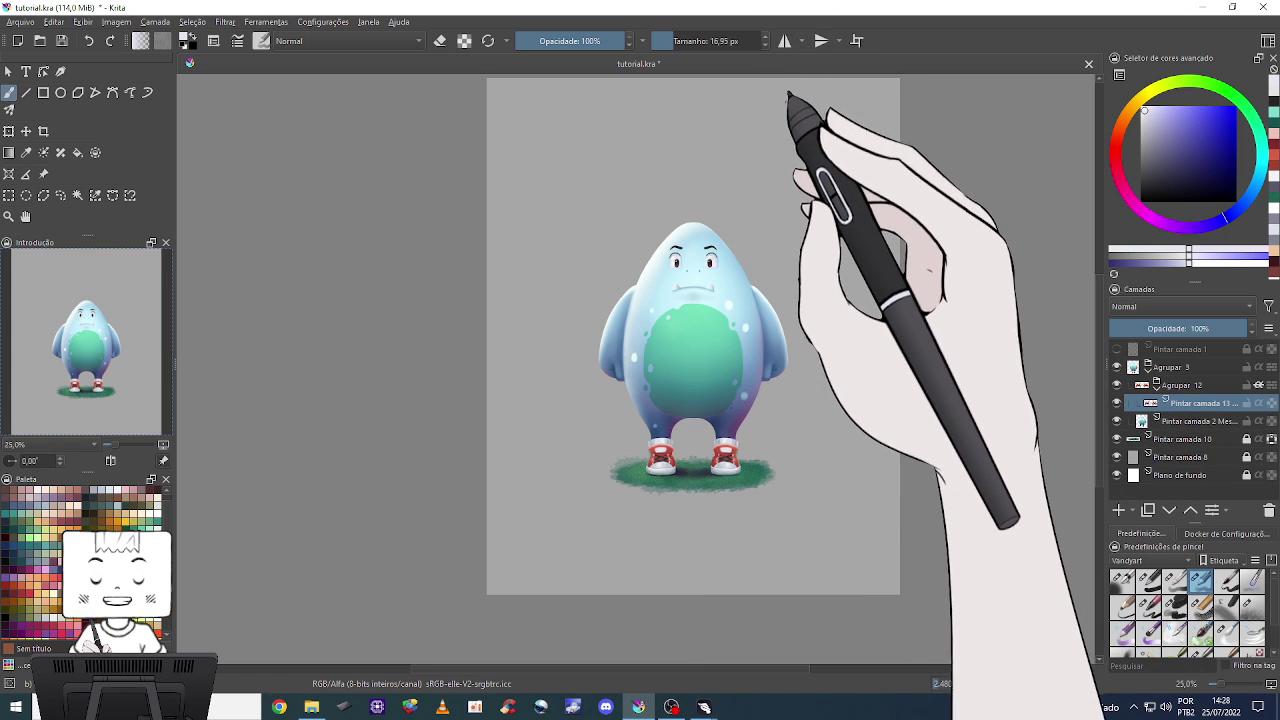
{"action": "key", "text": "ctrl+plus"}
{"action": "left_click_drag", "start_coordinate": [835, 280], "coordinate": [839, 333]}
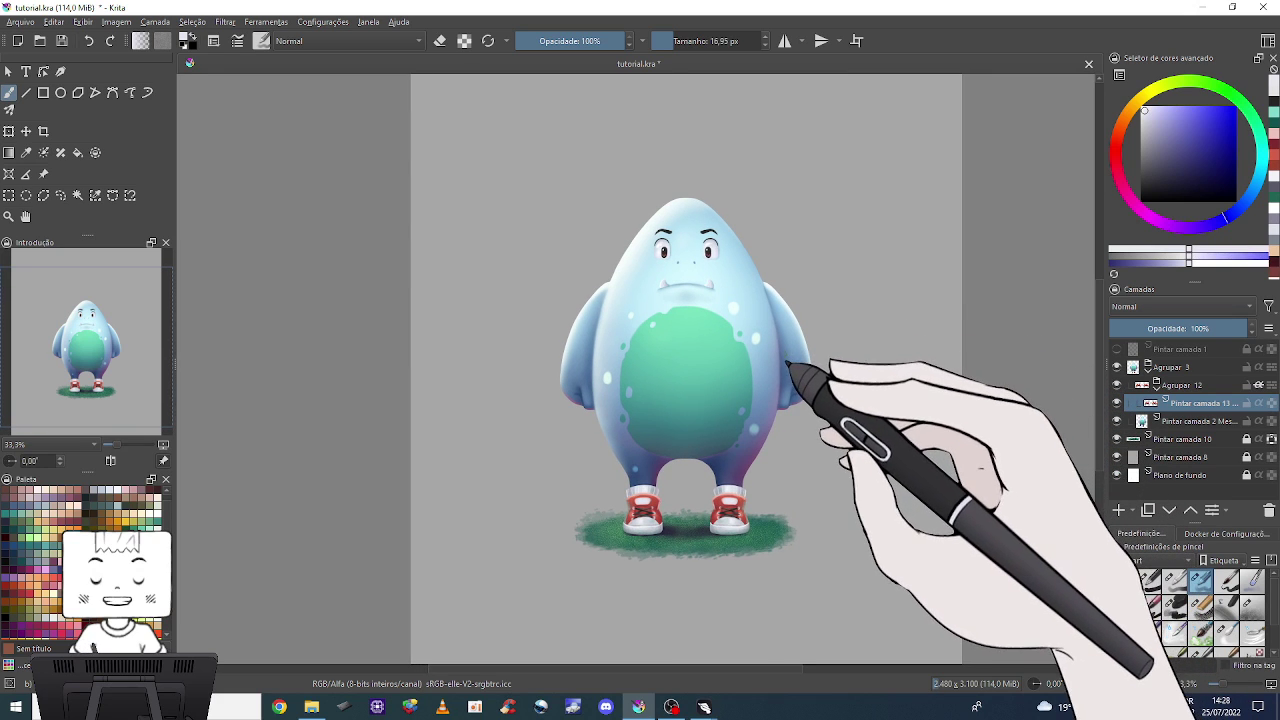
{"action": "left_click_drag", "start_coordinate": [811, 485], "coordinate": [811, 465]}
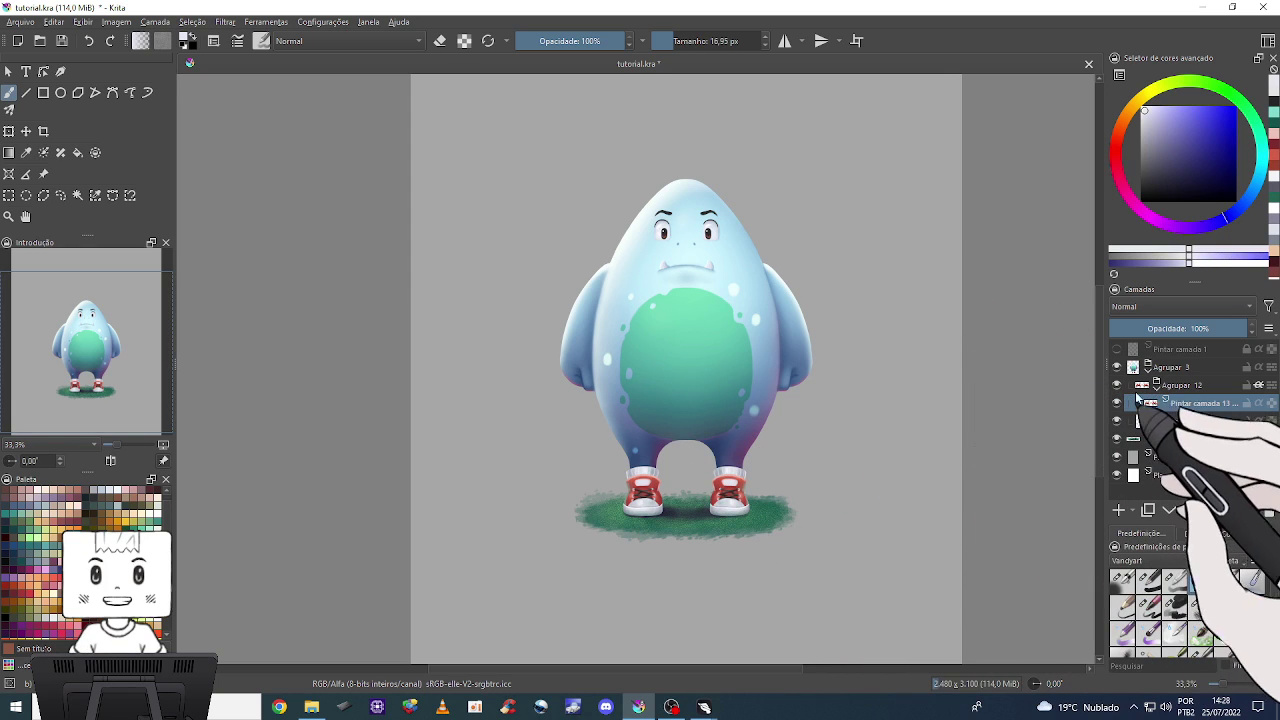
Check the layer blend mode list without changing it, then save tutorial.kra.
{"action": "left_click", "coordinate": [1128, 309]}
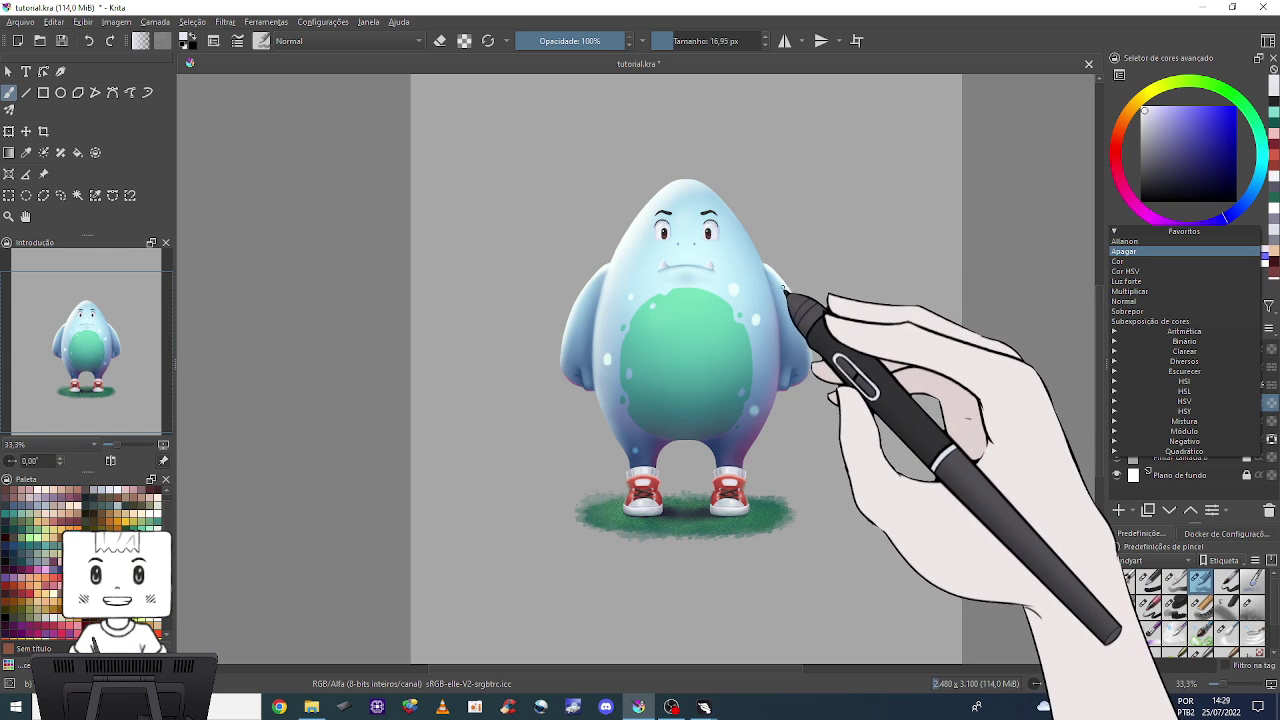
{"action": "left_click", "coordinate": [832, 64]}
{"action": "scroll", "coordinate": [818, 212], "scroll_direction": "up", "scroll_amount": 1}
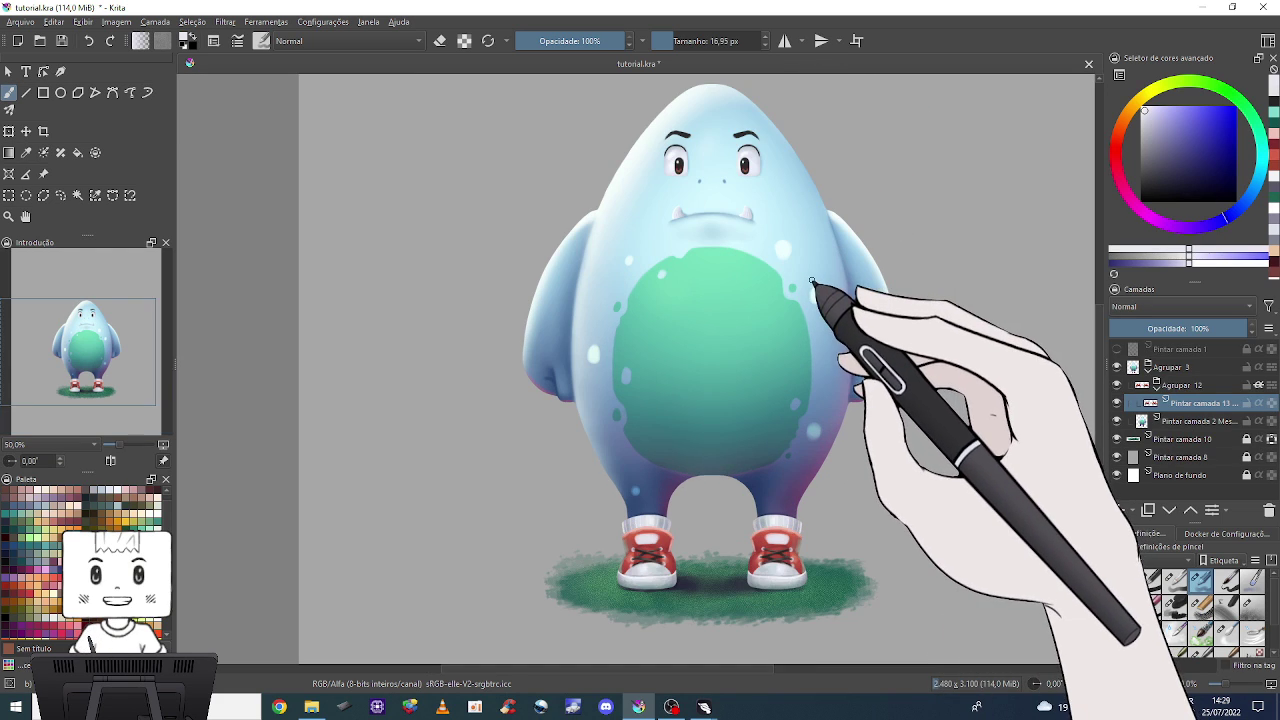
{"action": "scroll", "coordinate": [817, 286], "scroll_direction": "down", "scroll_amount": 2}
{"action": "scroll", "coordinate": [814, 282], "scroll_direction": "up", "scroll_amount": 1}
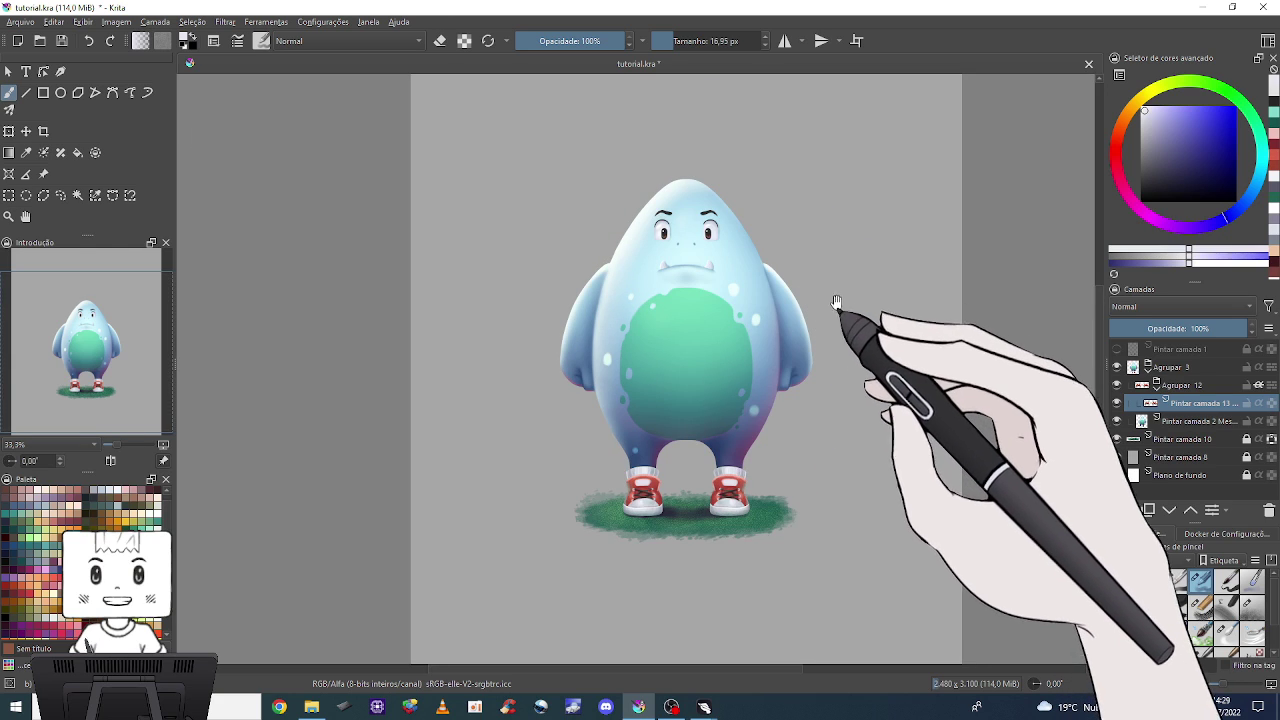
{"action": "scroll", "coordinate": [831, 309], "scroll_direction": "up", "scroll_amount": 1}
{"action": "scroll", "coordinate": [846, 337], "scroll_direction": "down", "scroll_amount": 1}
{"action": "key", "text": "ctrl+s"}
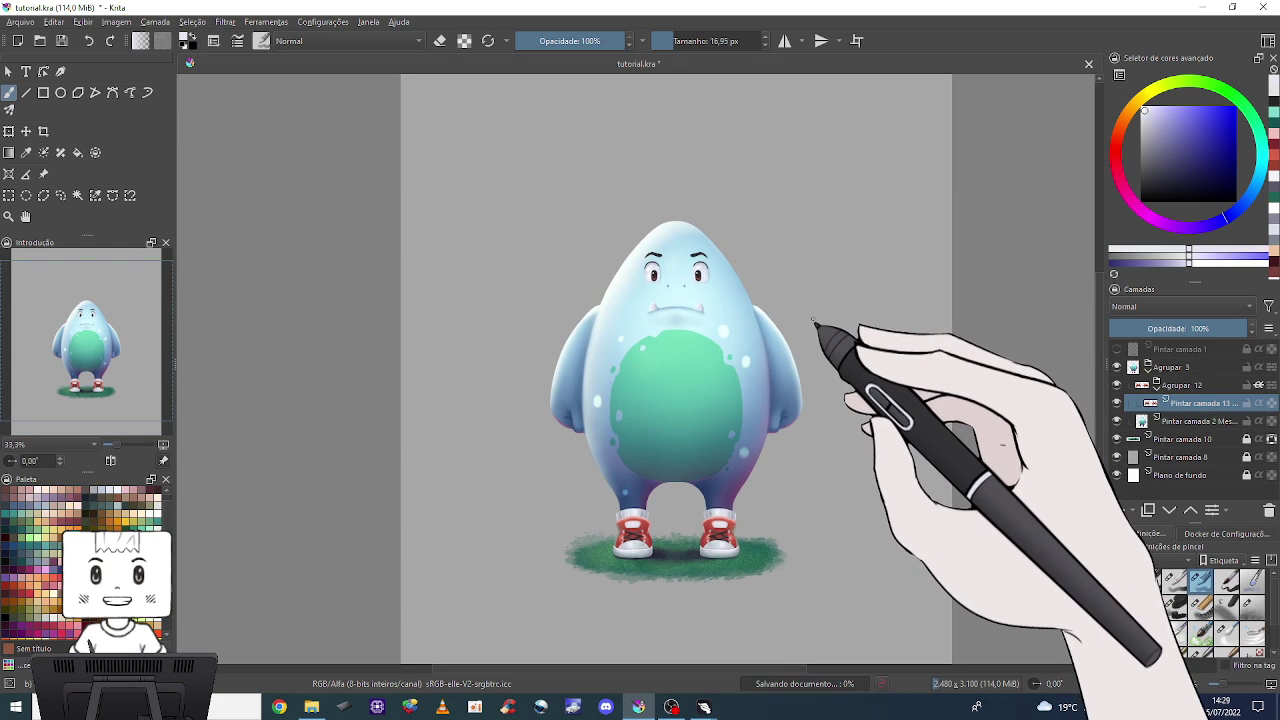